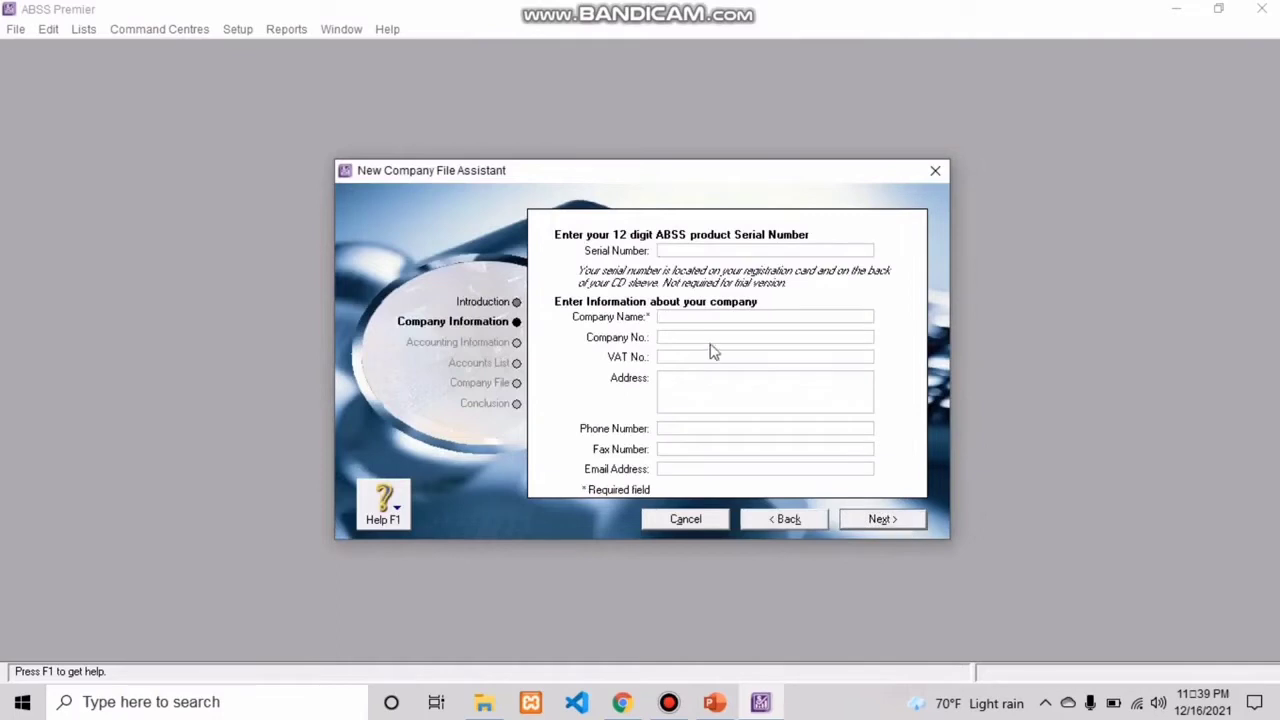
Step: Enter Tata Bakery as the company name in the new company file's information
click(668, 318)
text(Tata B)
text(kery)
key(BackSpace)
key(BackSpace)
key(BackSpace)
key(BackSpace)
text(aker)
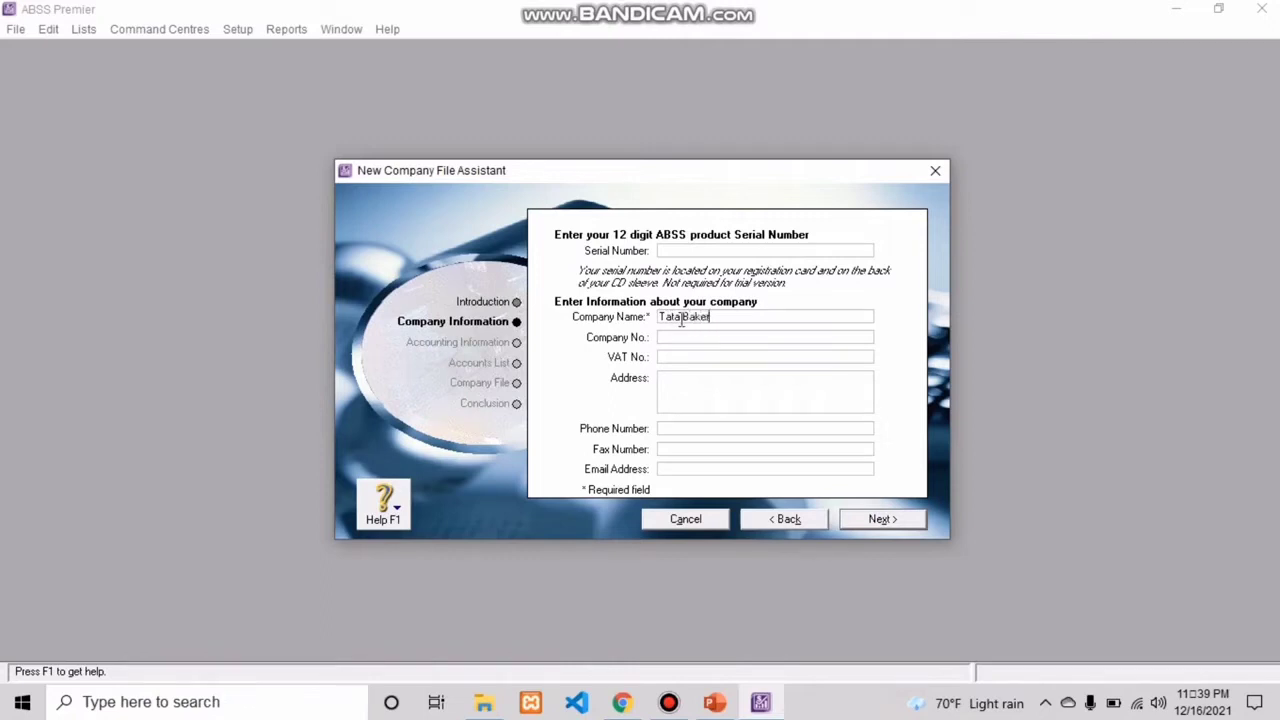
text(y)
Step: Fill in the company's street address and city
click(688, 381)
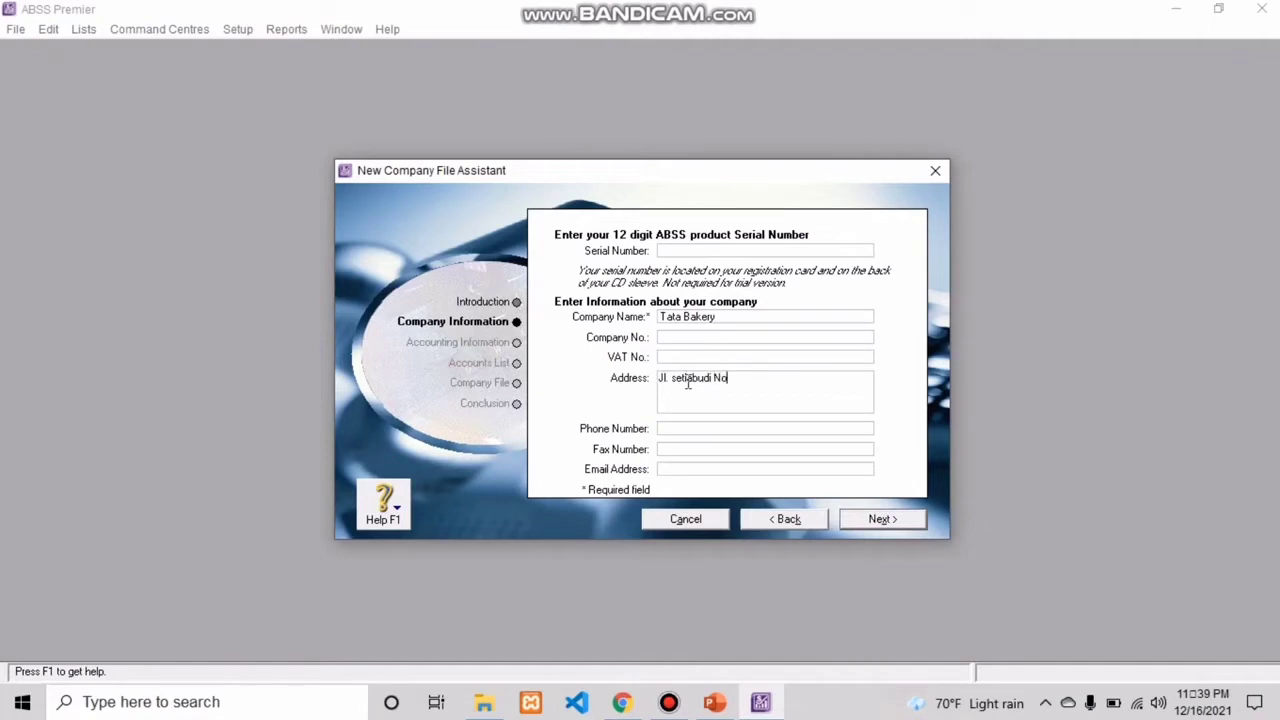
Step: Enter the company's phone number
click(680, 428)
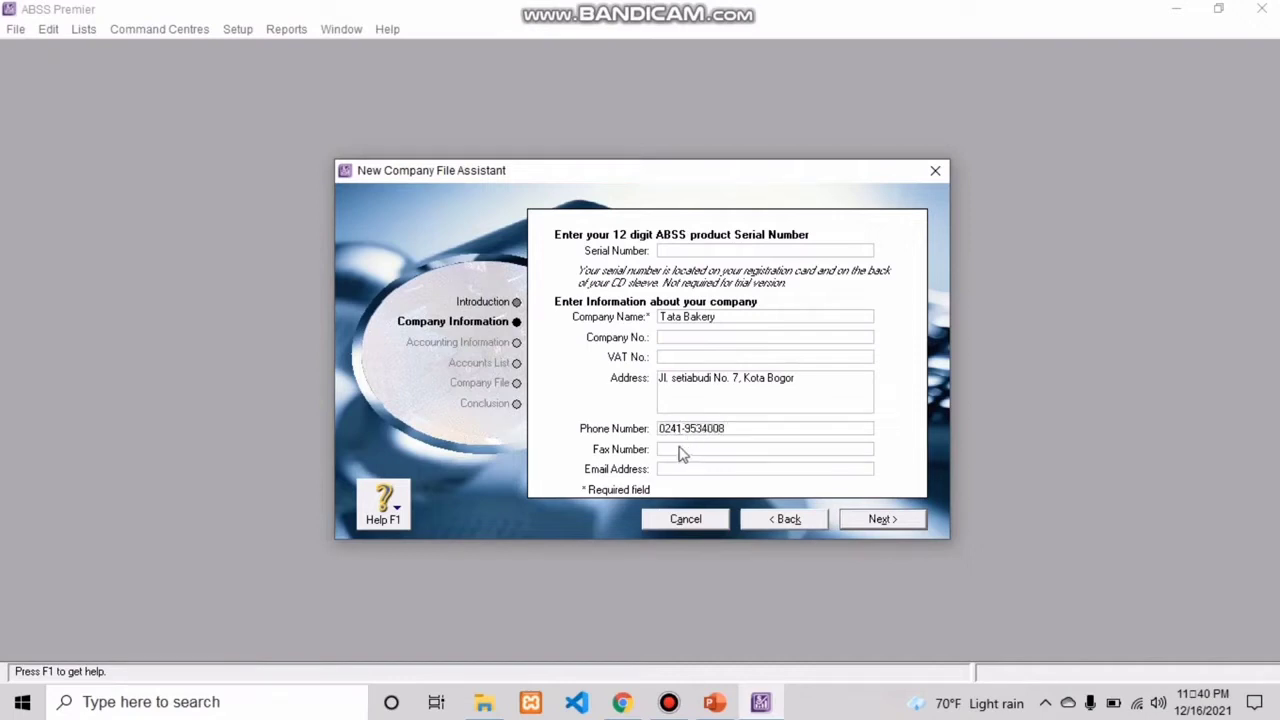
Step: Enter the company's fax number
click(680, 448)
Step: Fill in the company's email address and continue to the accounting information
click(690, 467)
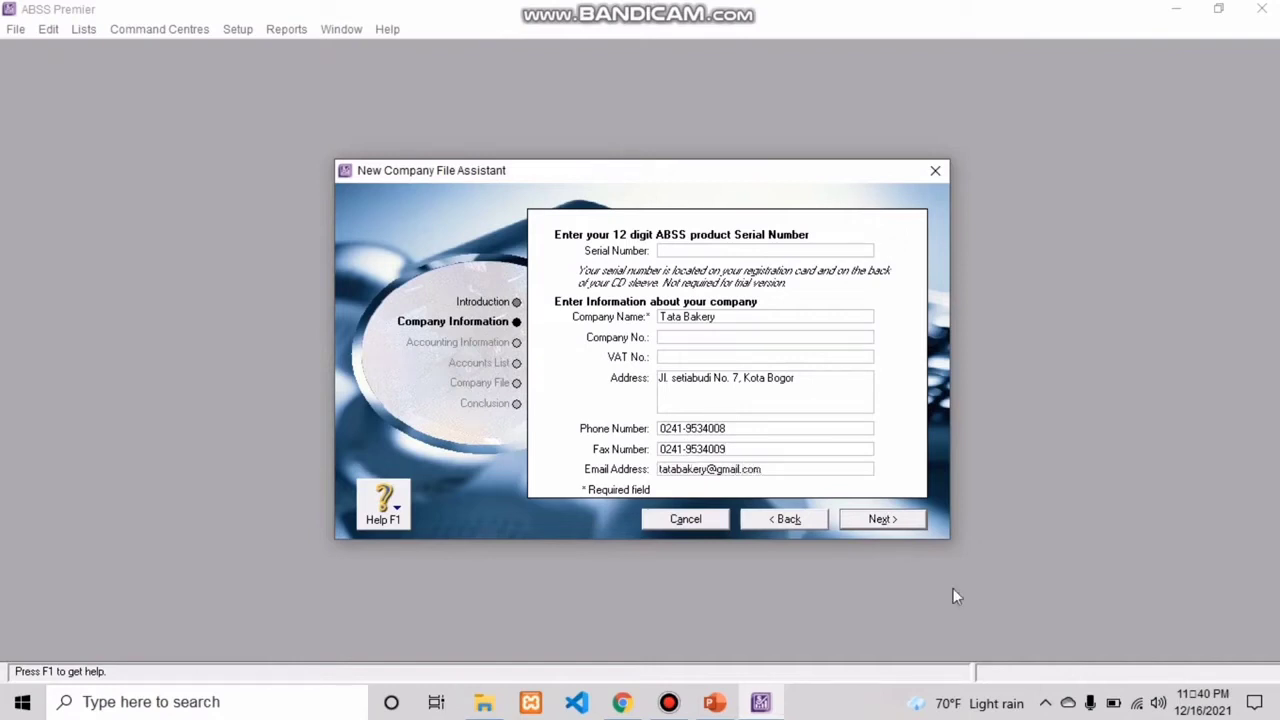
click(881, 522)
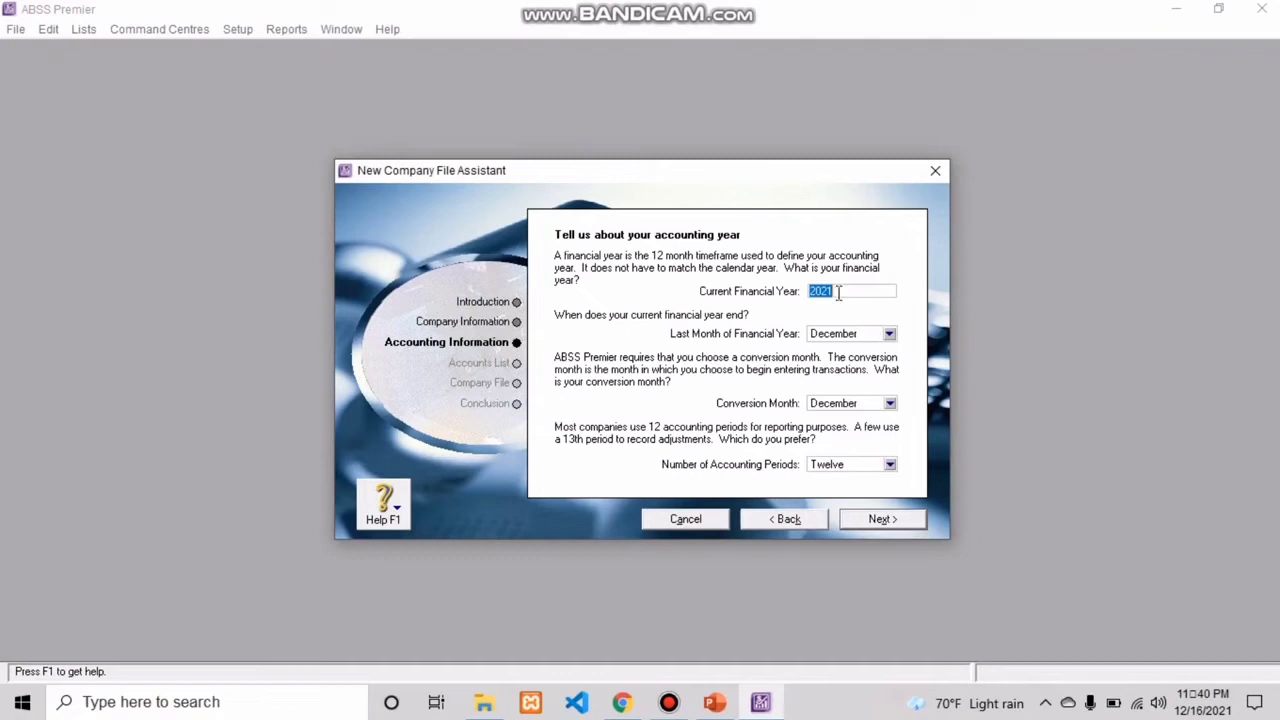
Step: Set the financial year to 2020, the conversion month to January and the accounting periods to Twelve, and confirm the accounting information
text(2020)
click(888, 404)
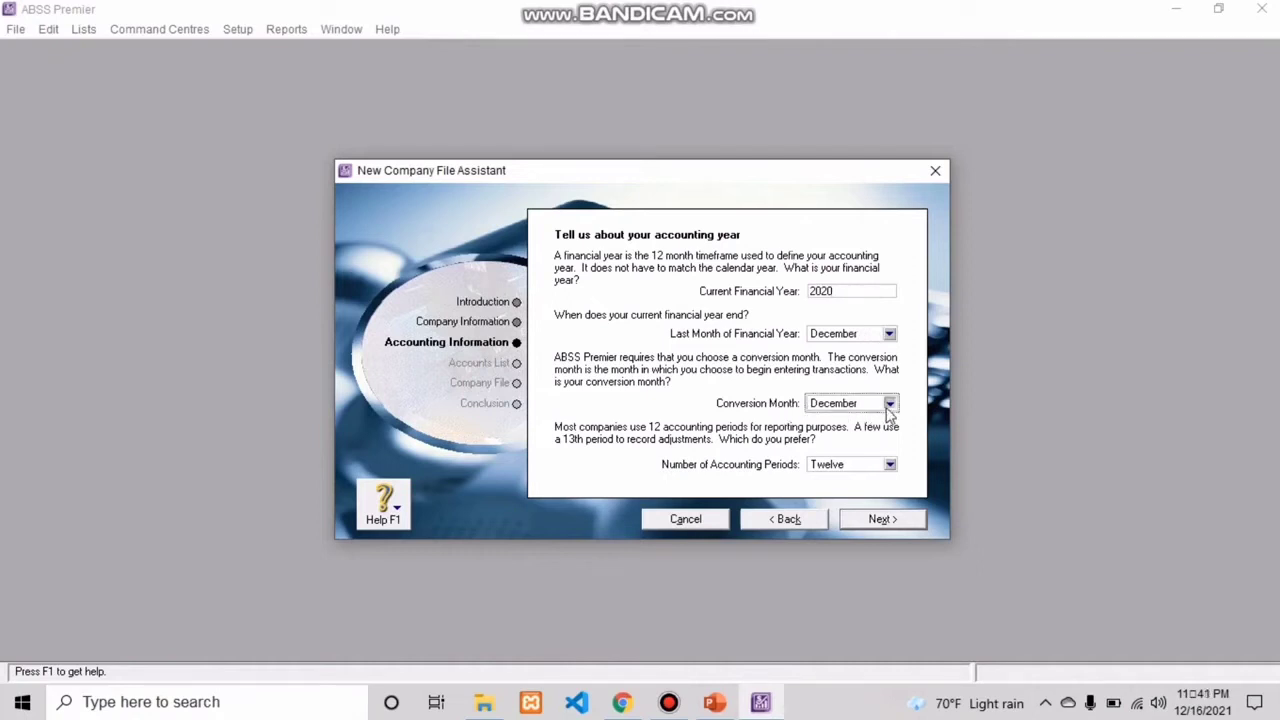
click(842, 420)
click(890, 466)
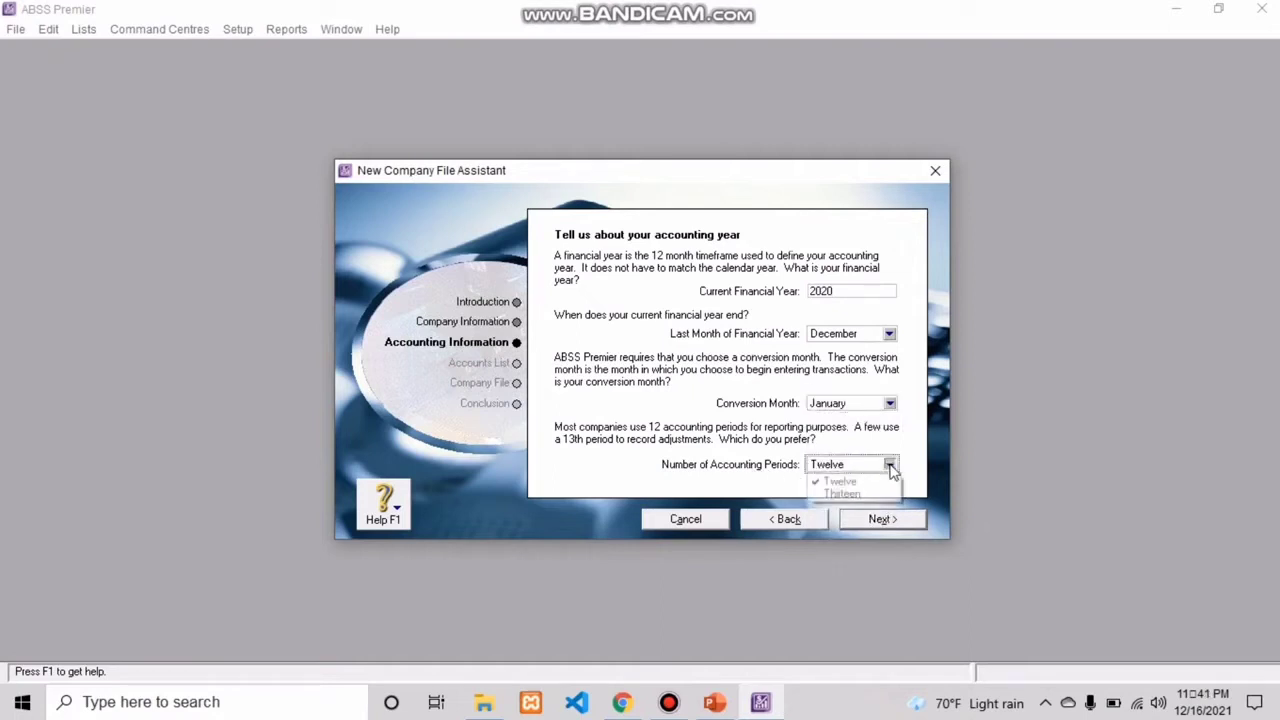
click(867, 483)
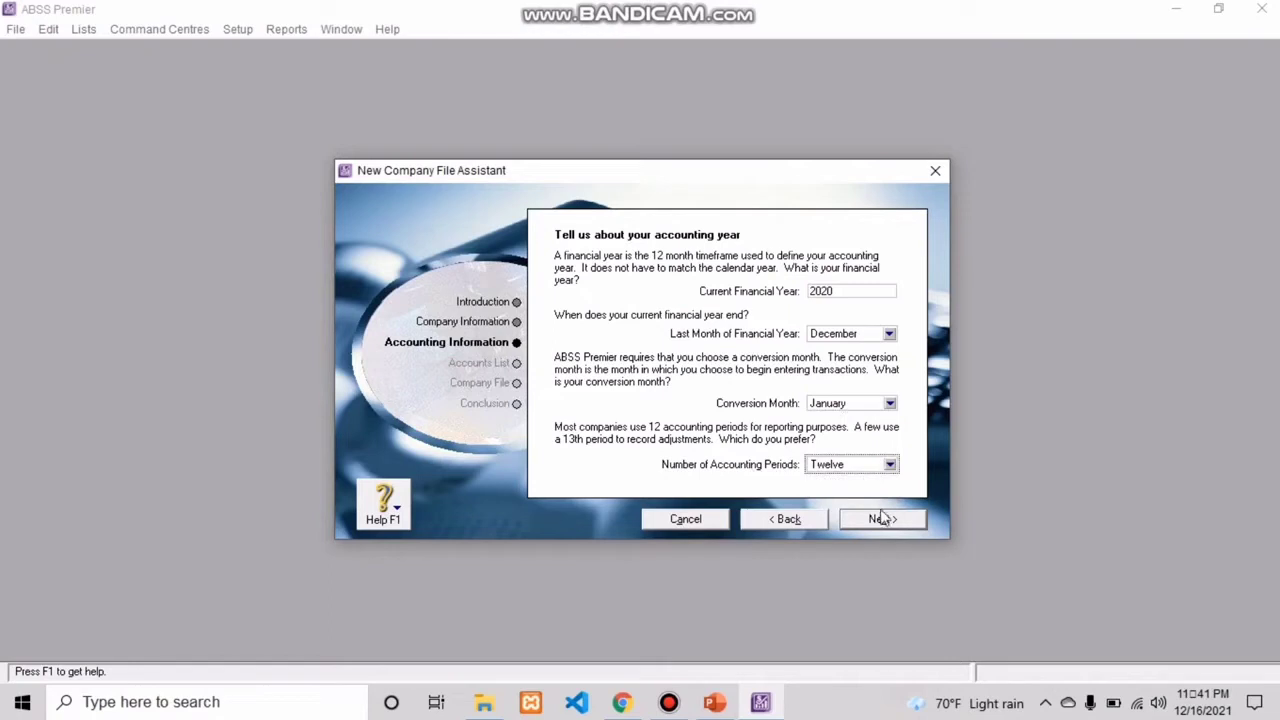
click(880, 521)
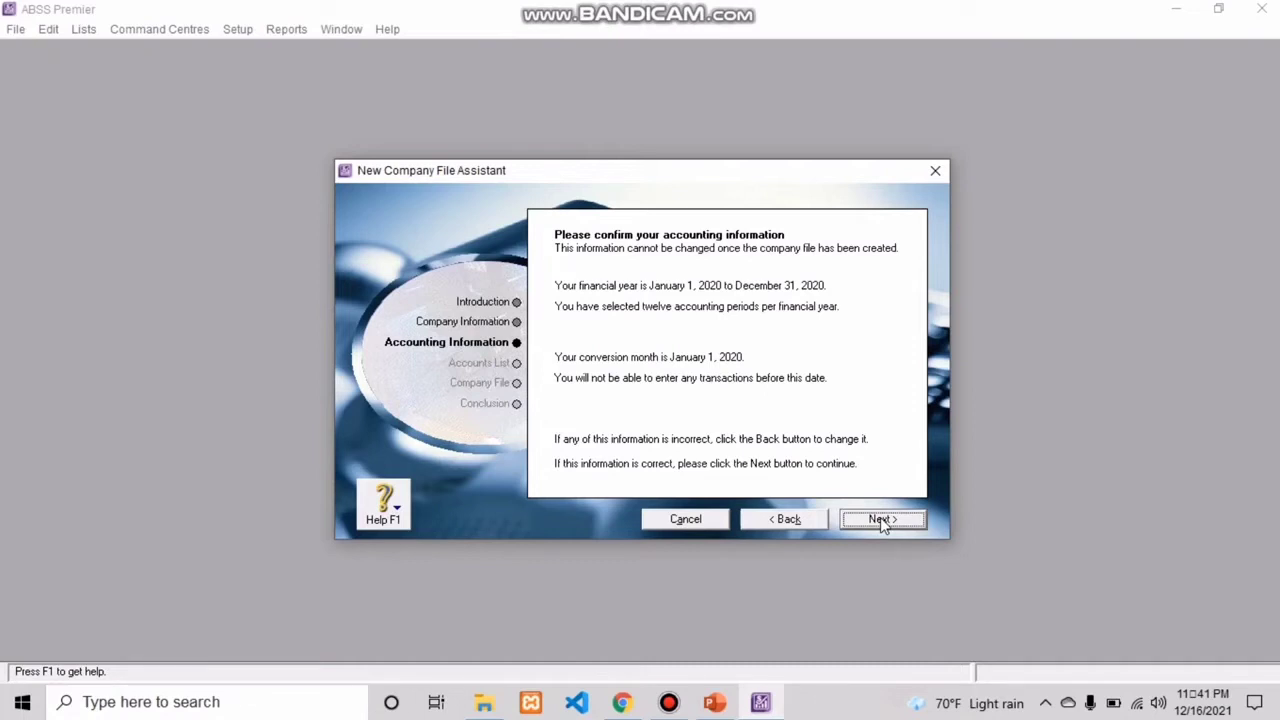
click(880, 520)
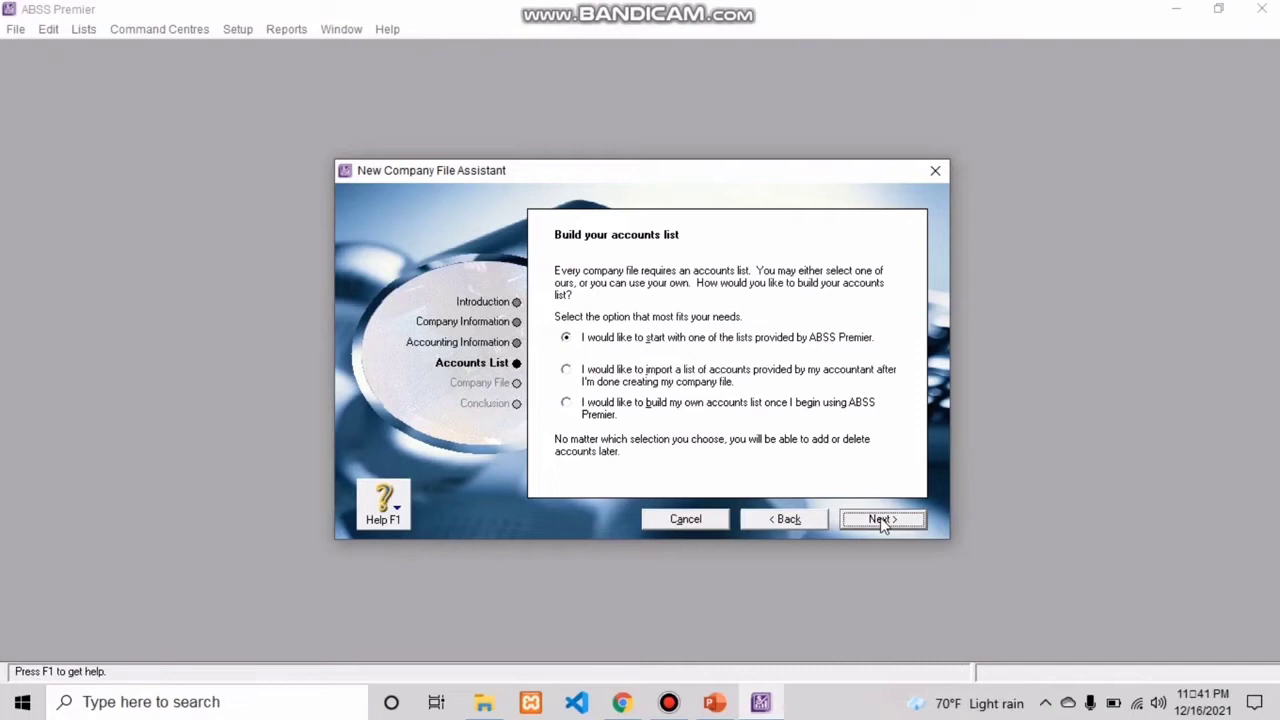
Step: Build the accounts list from a provided list, using the Retail industry classification and the Bakery business type
click(880, 520)
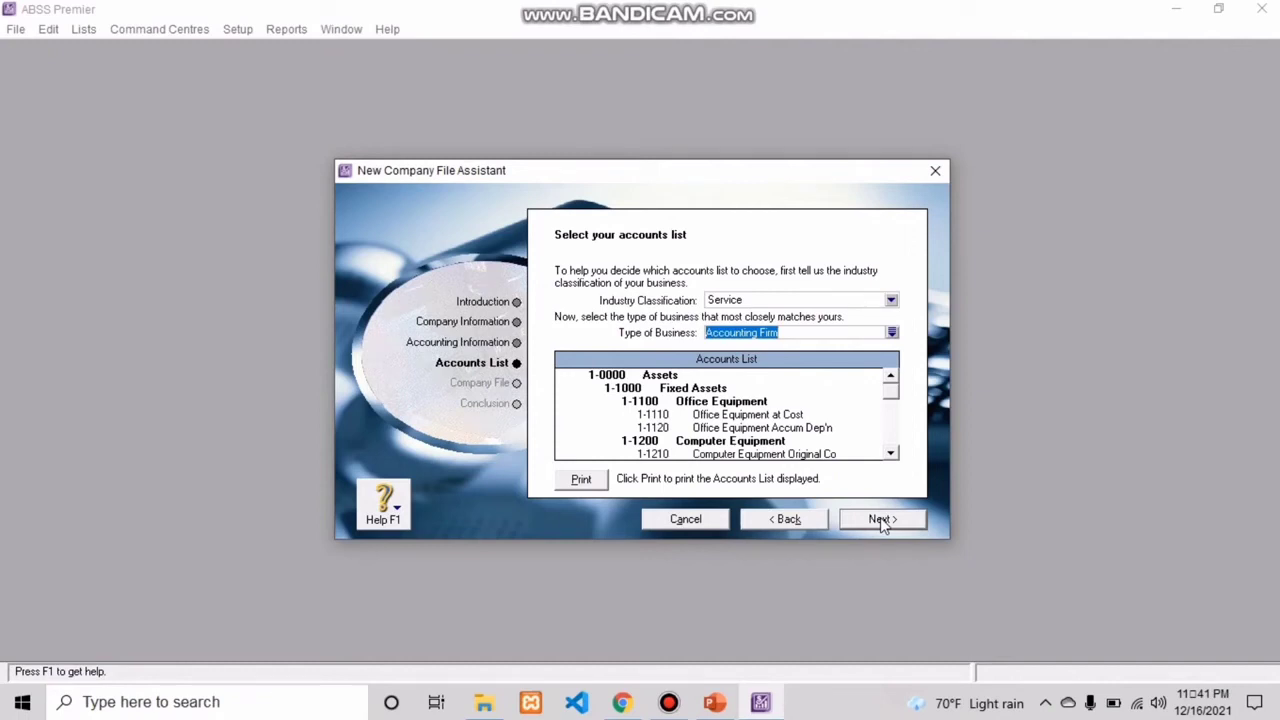
click(779, 301)
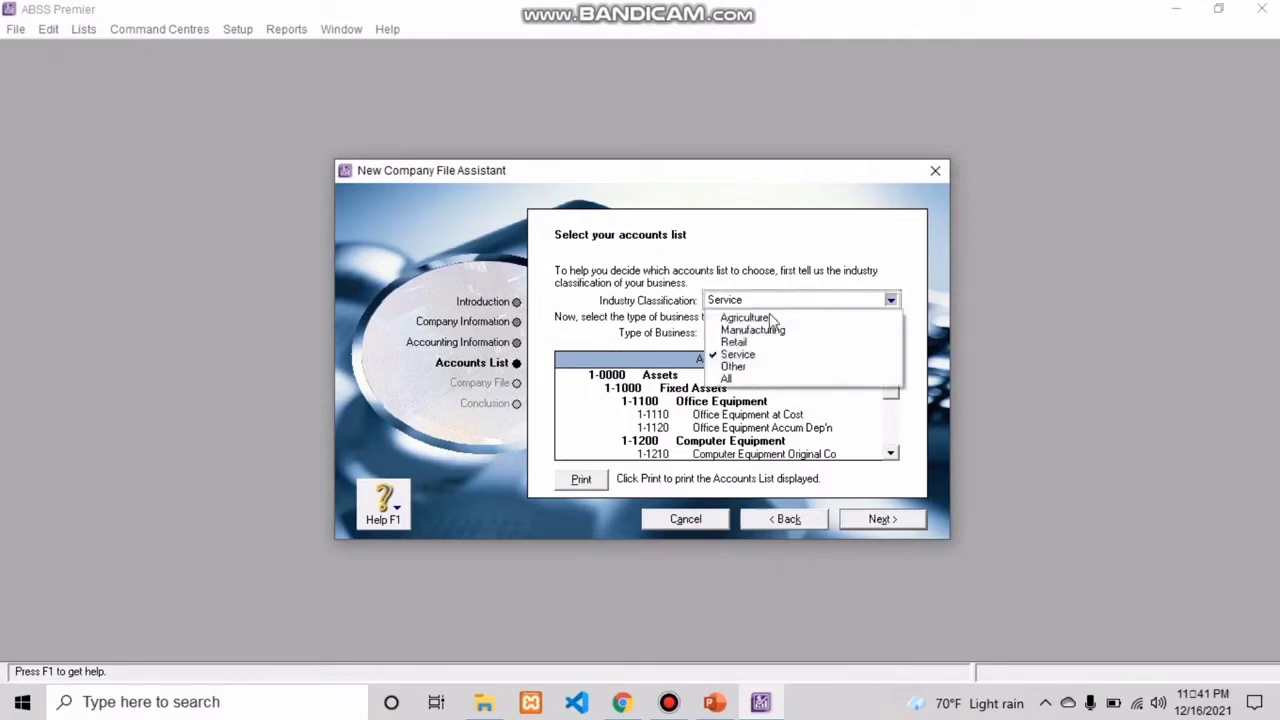
click(745, 343)
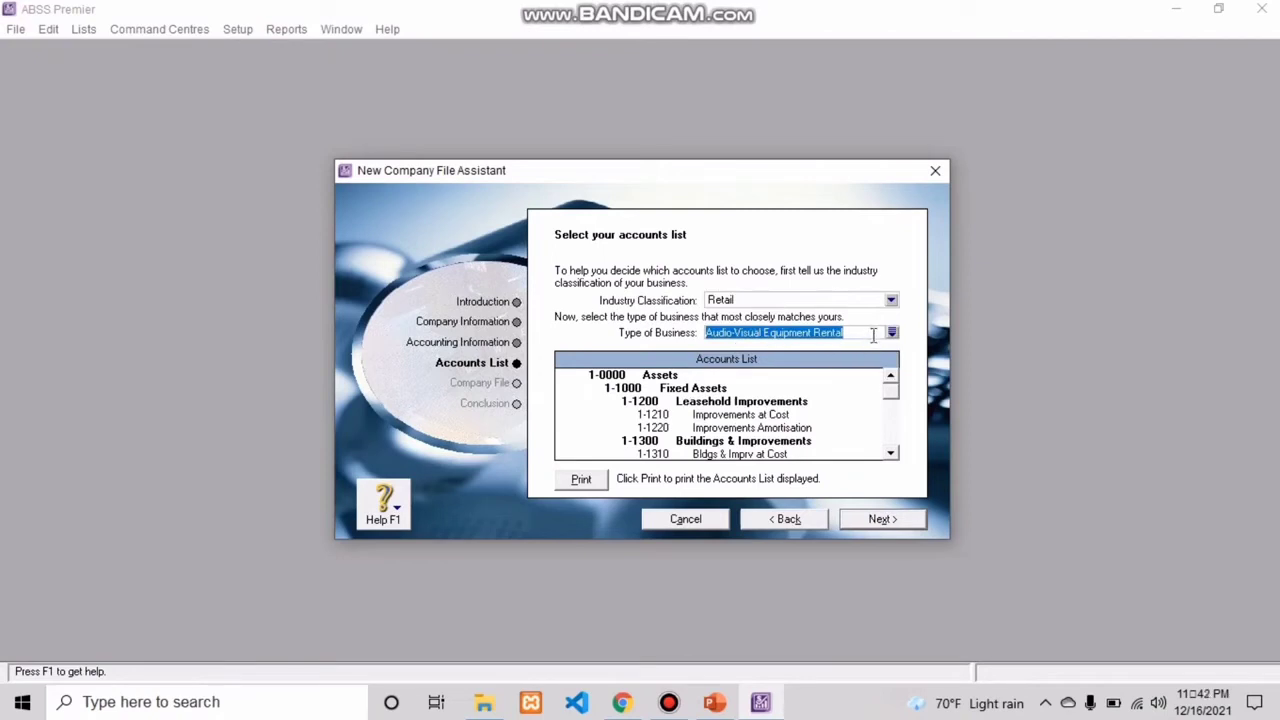
click(892, 334)
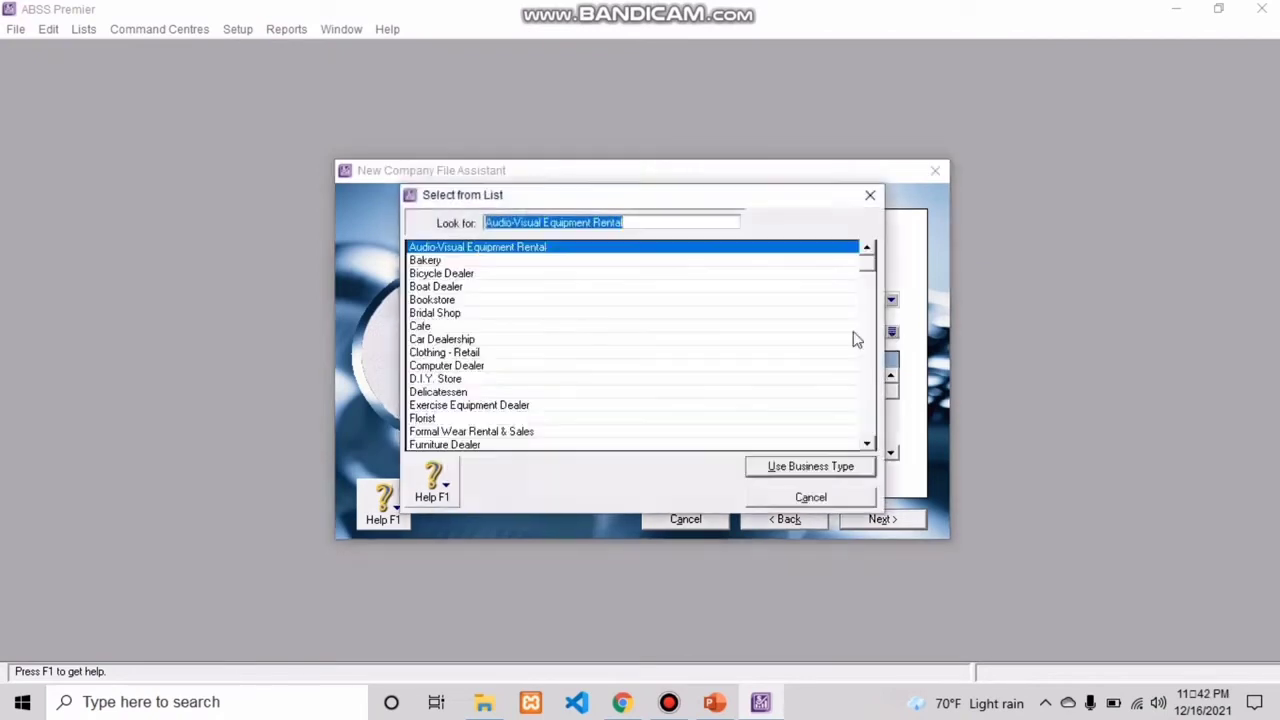
click(486, 260)
click(822, 468)
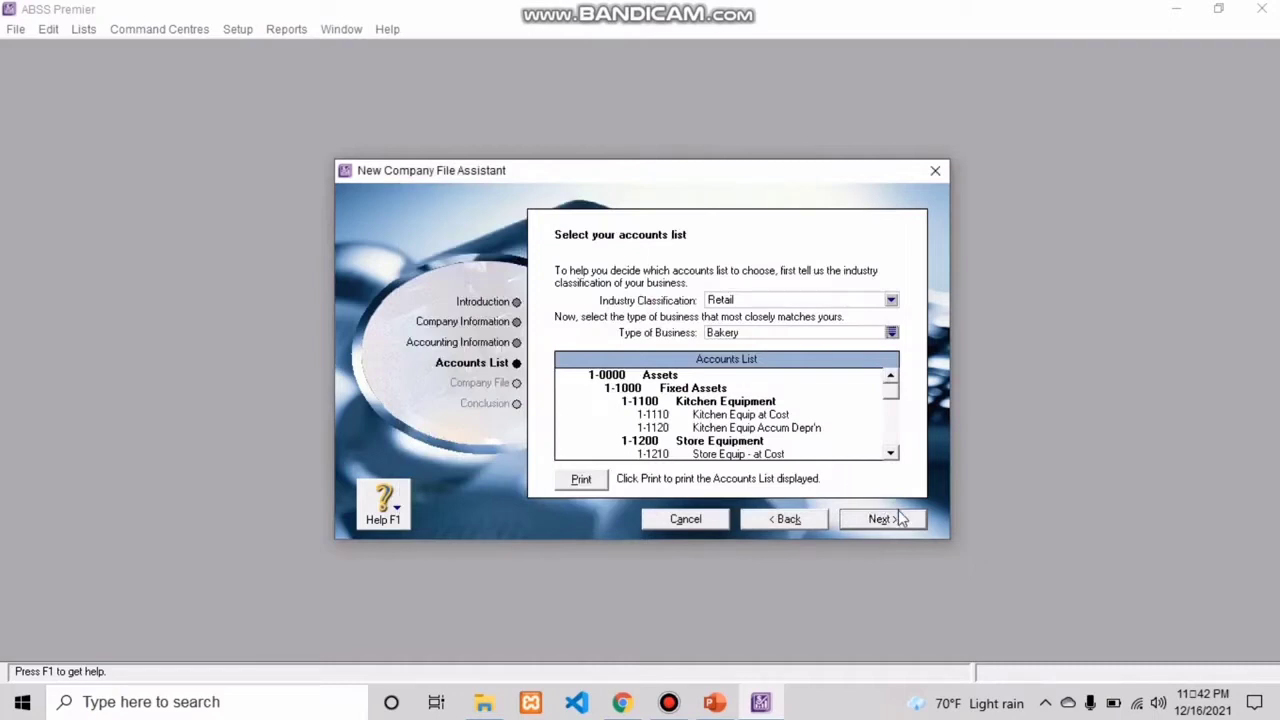
click(886, 521)
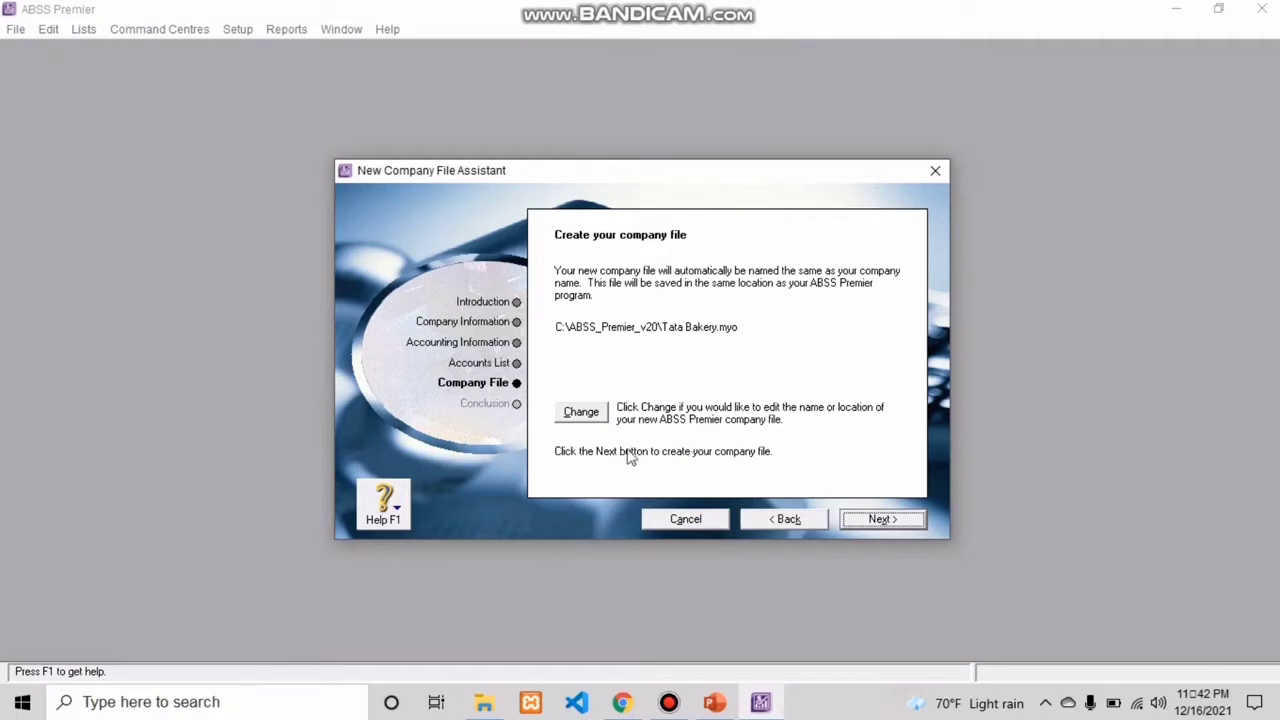
Step: Open the location settings for the new company file and find the available save locations
click(588, 415)
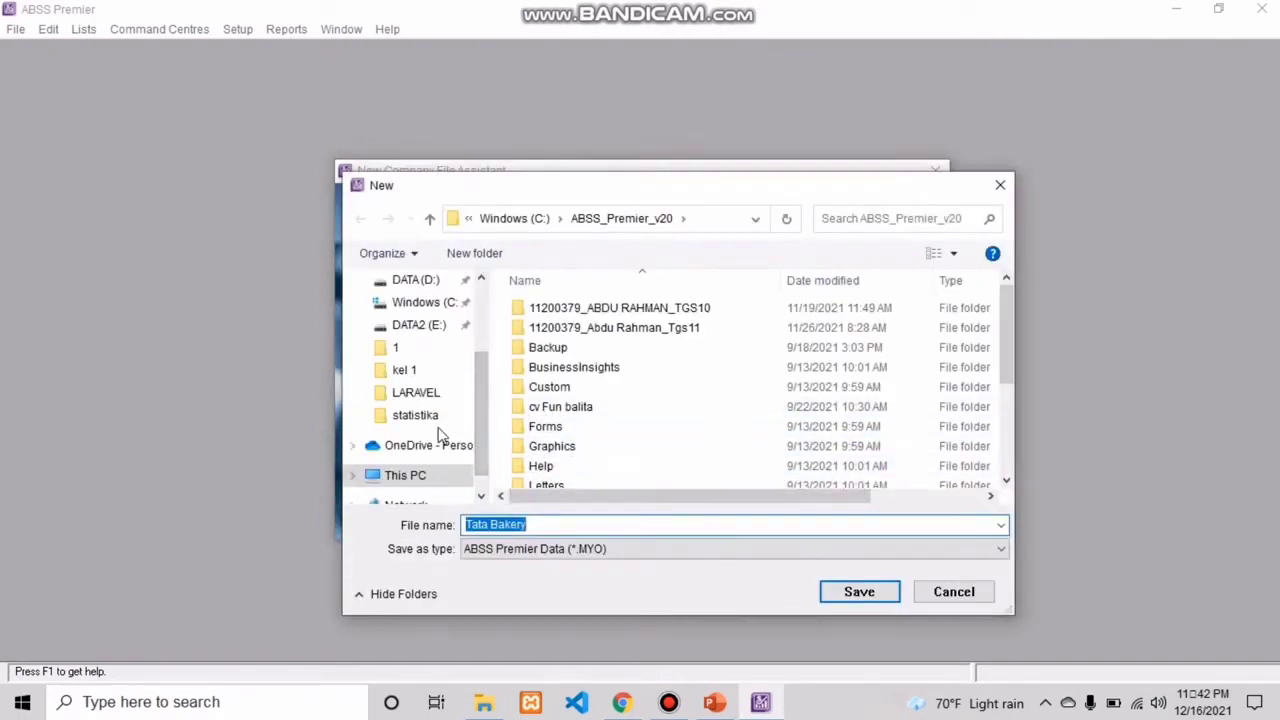
scroll(443, 434, down, 1)
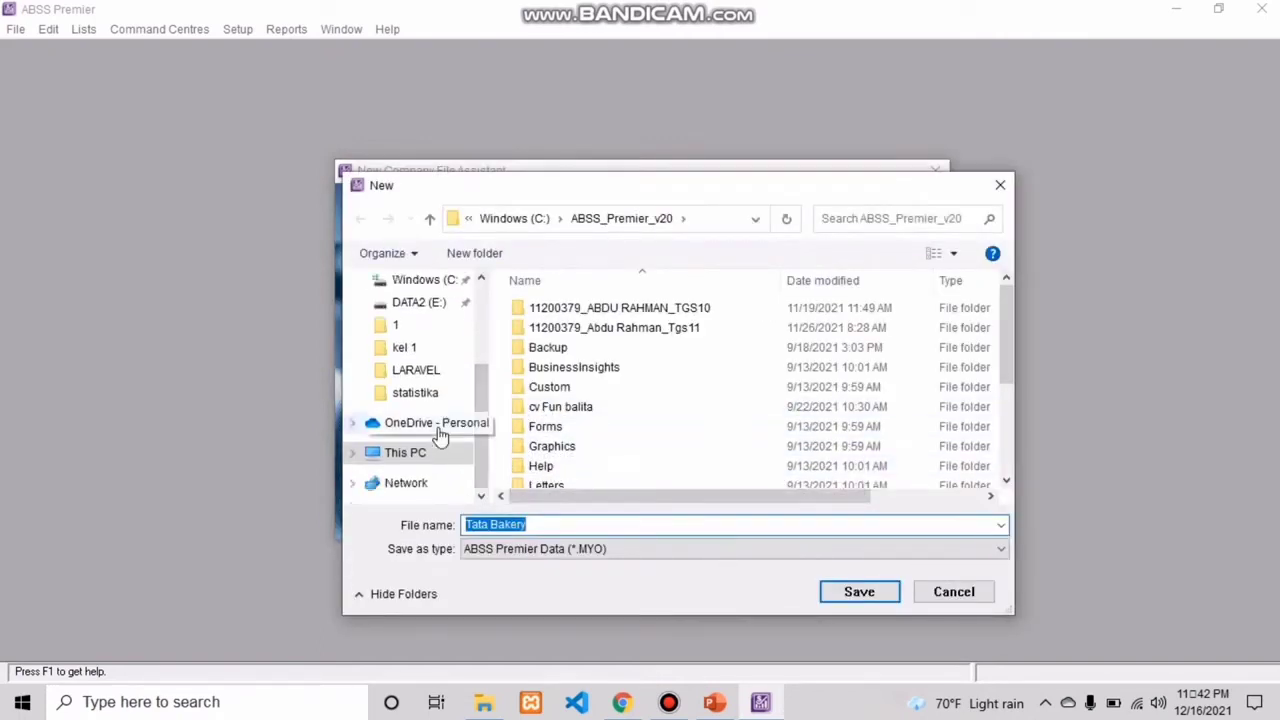
Step: Try to save the Tata Bakery company file in the Network location
click(418, 490)
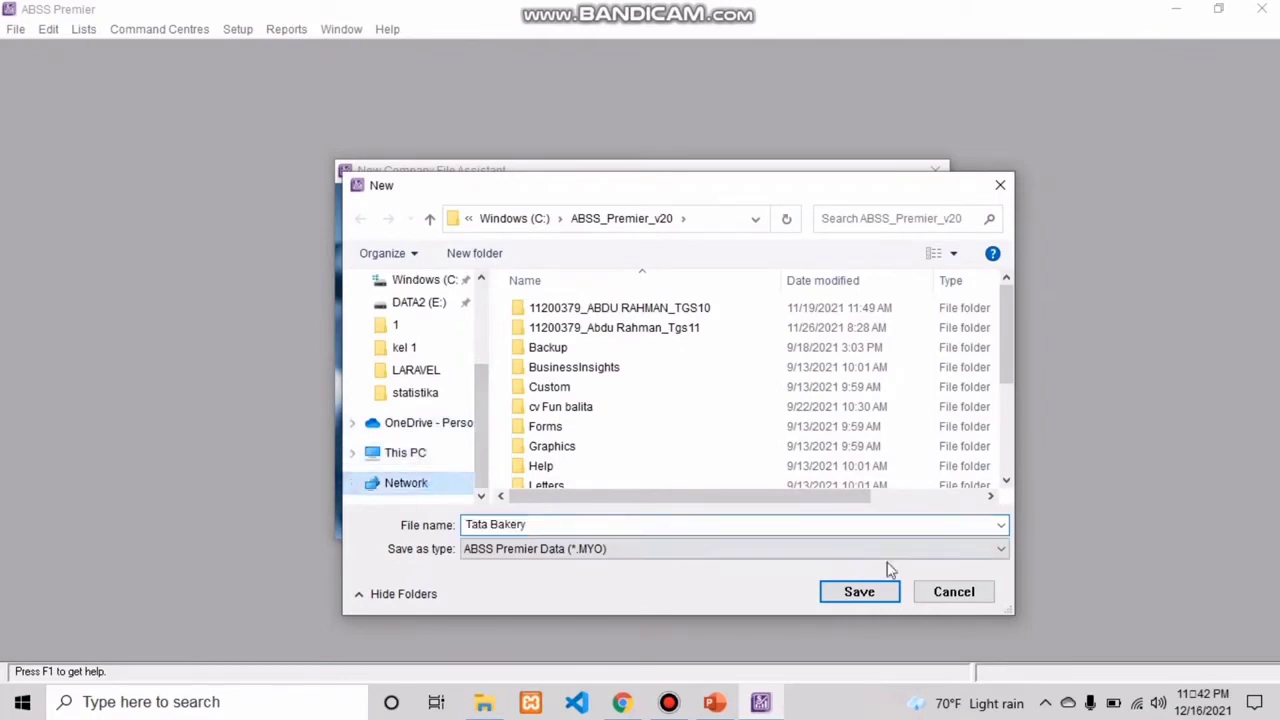
click(847, 594)
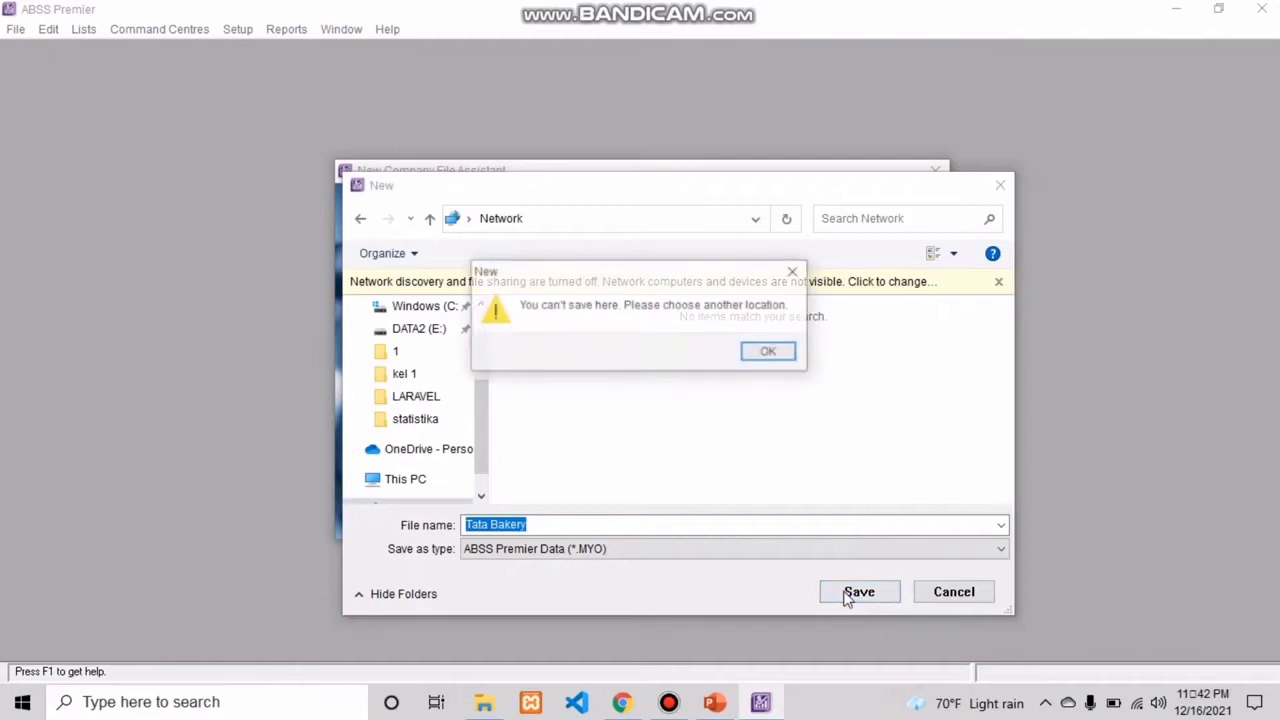
click(762, 352)
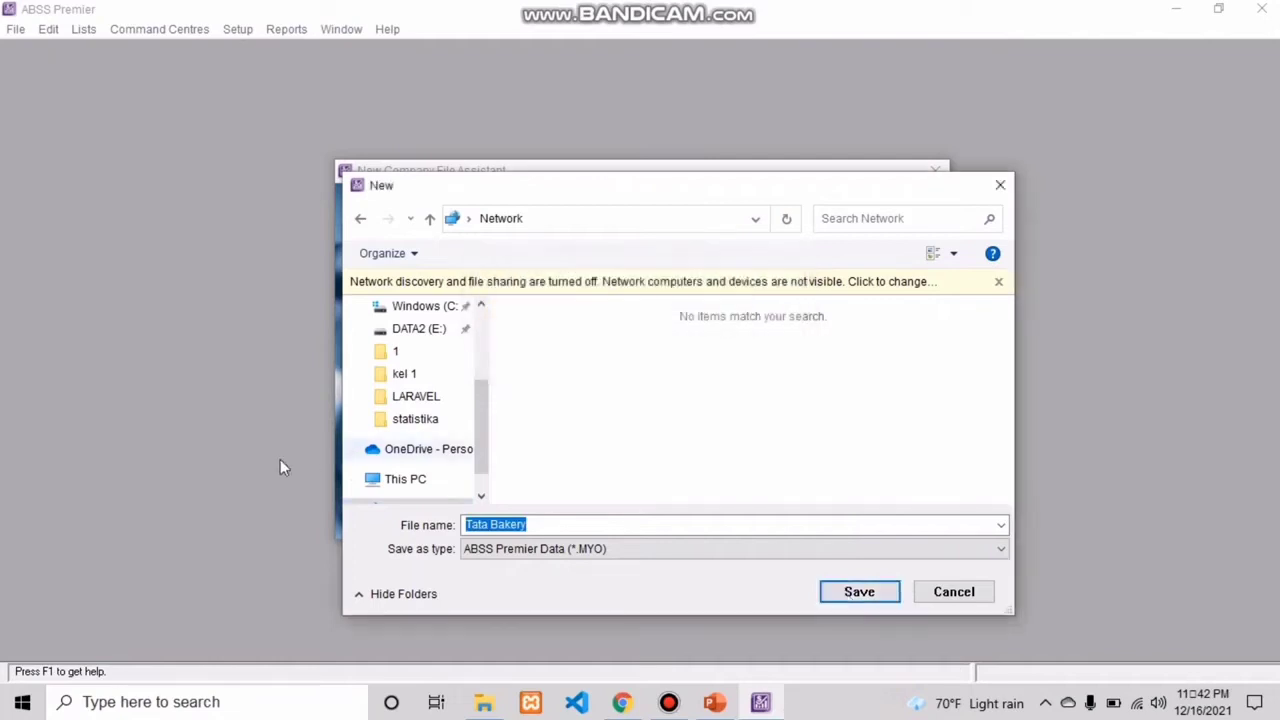
Step: Create the Tata Bakery company file in the OneDrive - Personal folder and go to the Command Centre
click(412, 451)
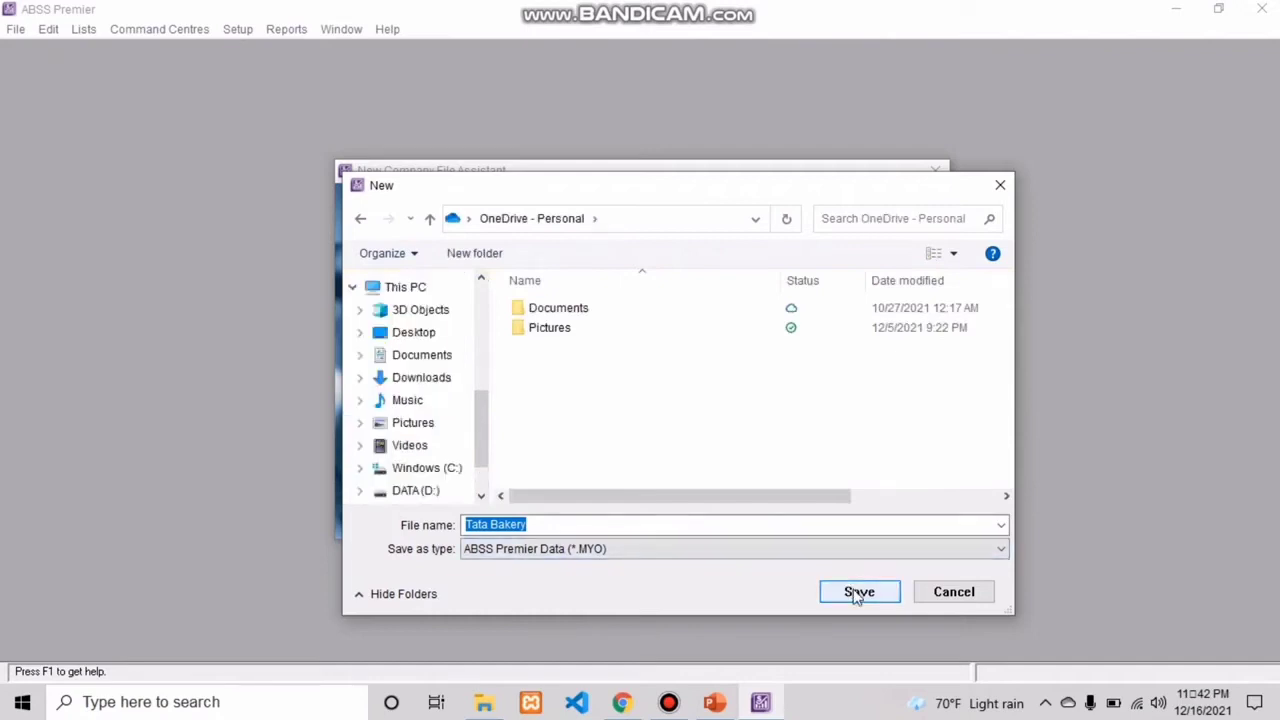
click(855, 592)
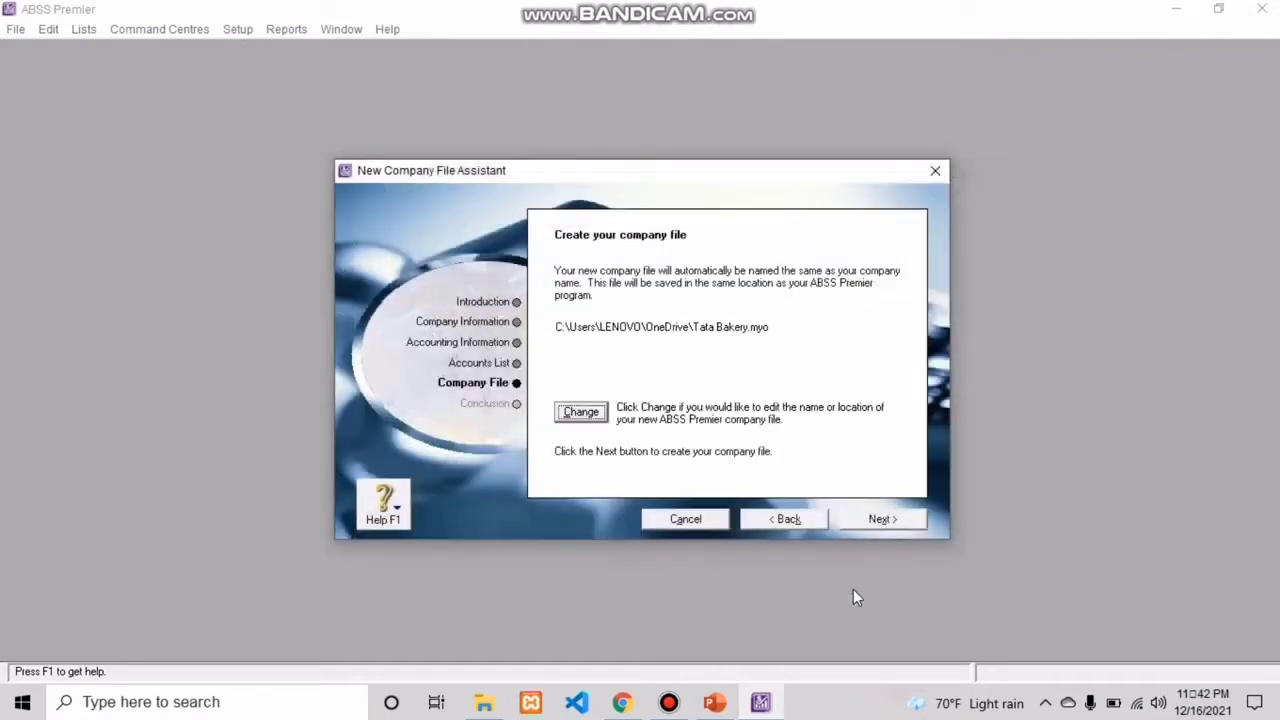
click(881, 521)
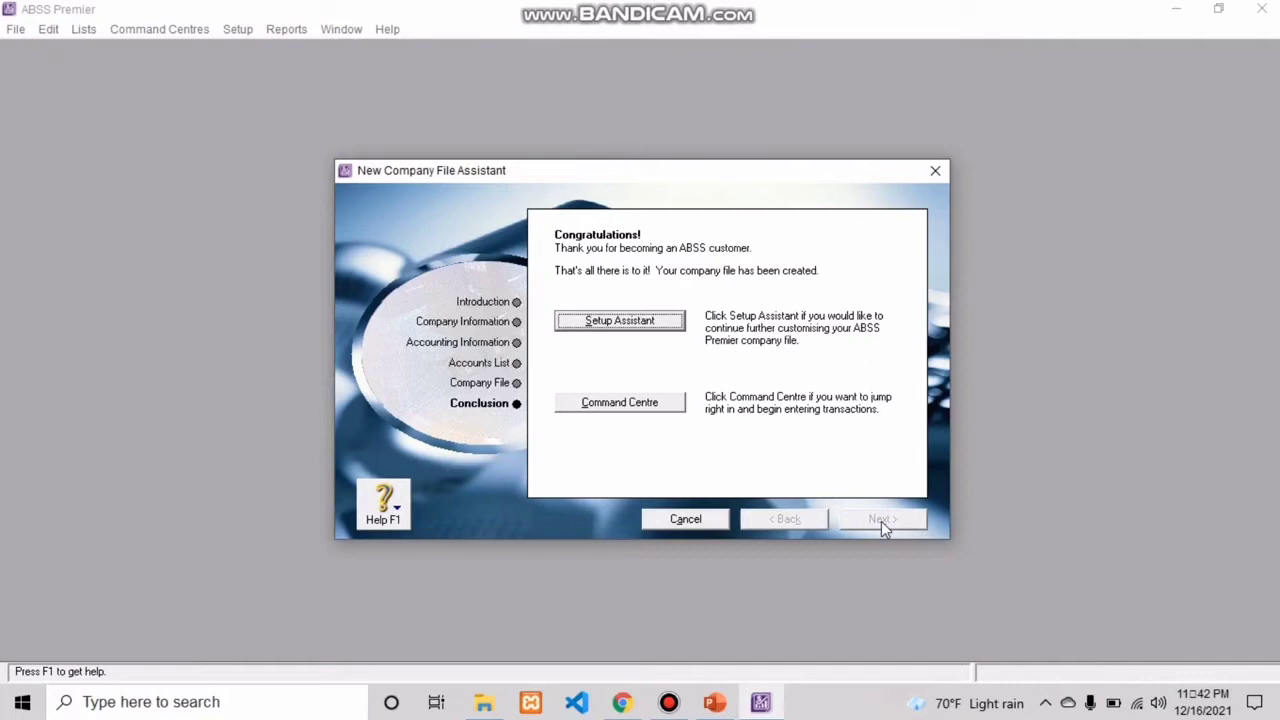
click(647, 409)
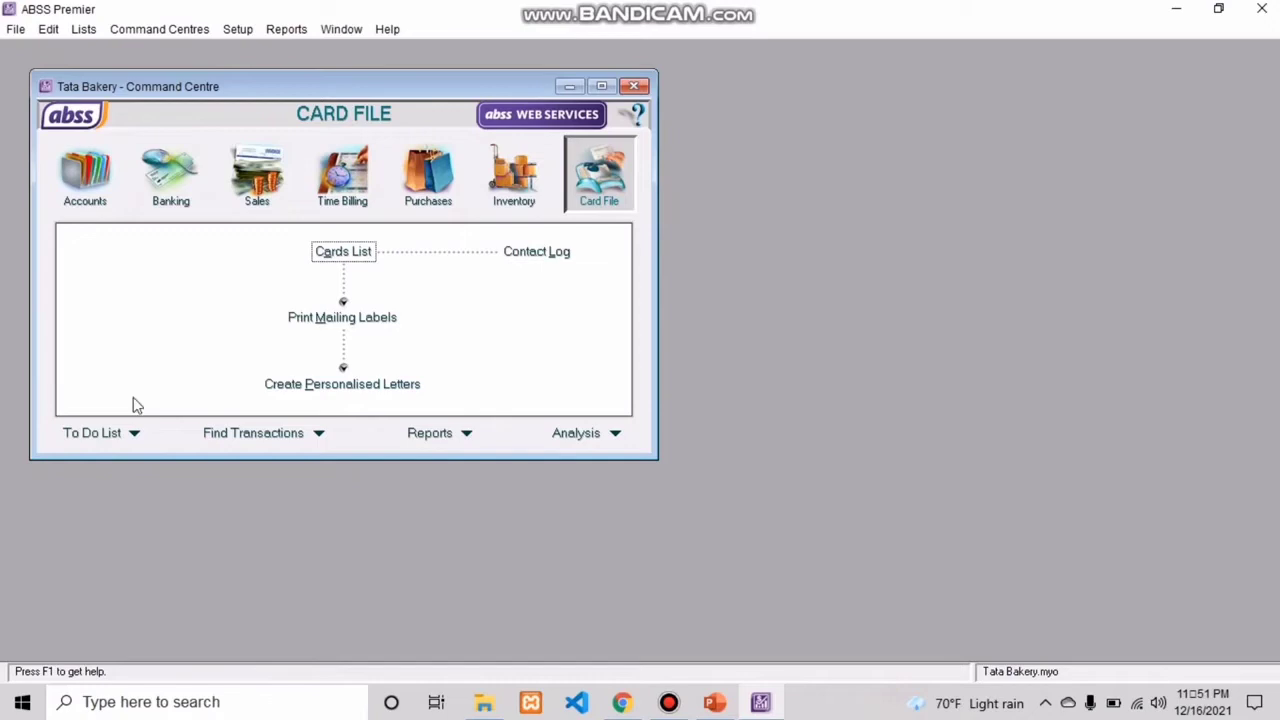
Step: Enable dealing in multiple currencies system-wide in the company preferences and confirm preparing the data file for it
click(238, 32)
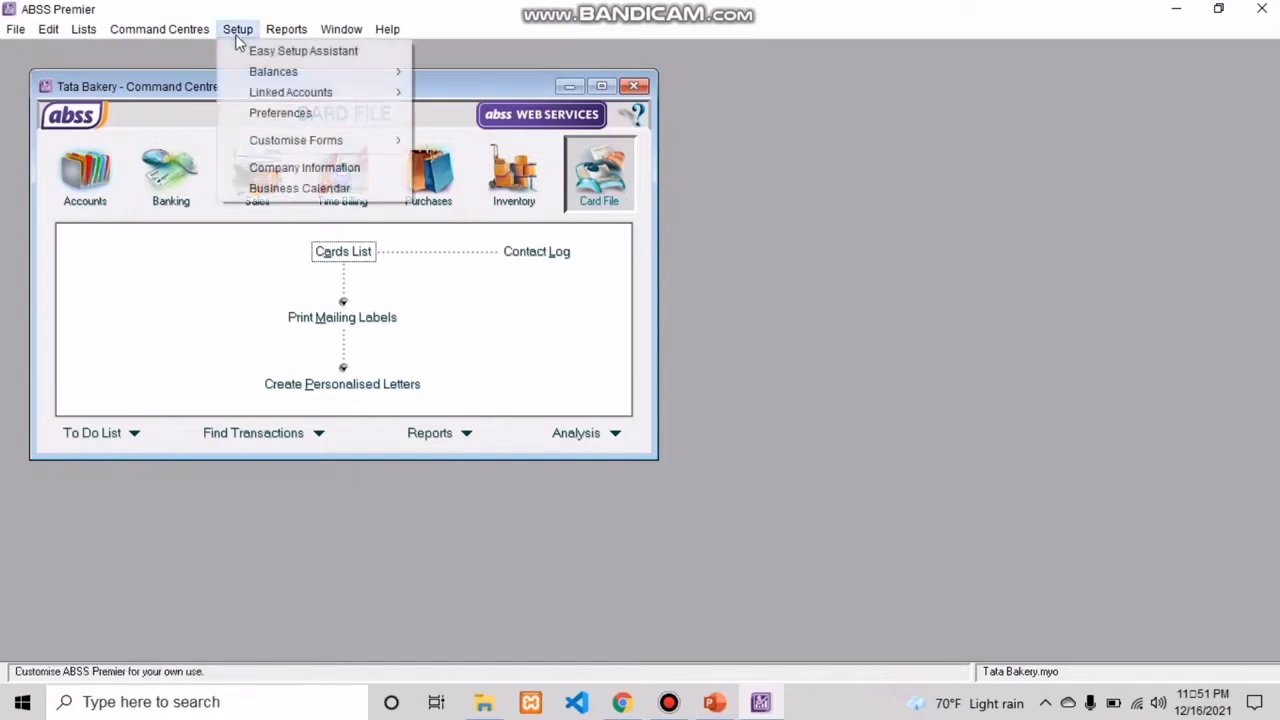
click(289, 115)
click(109, 249)
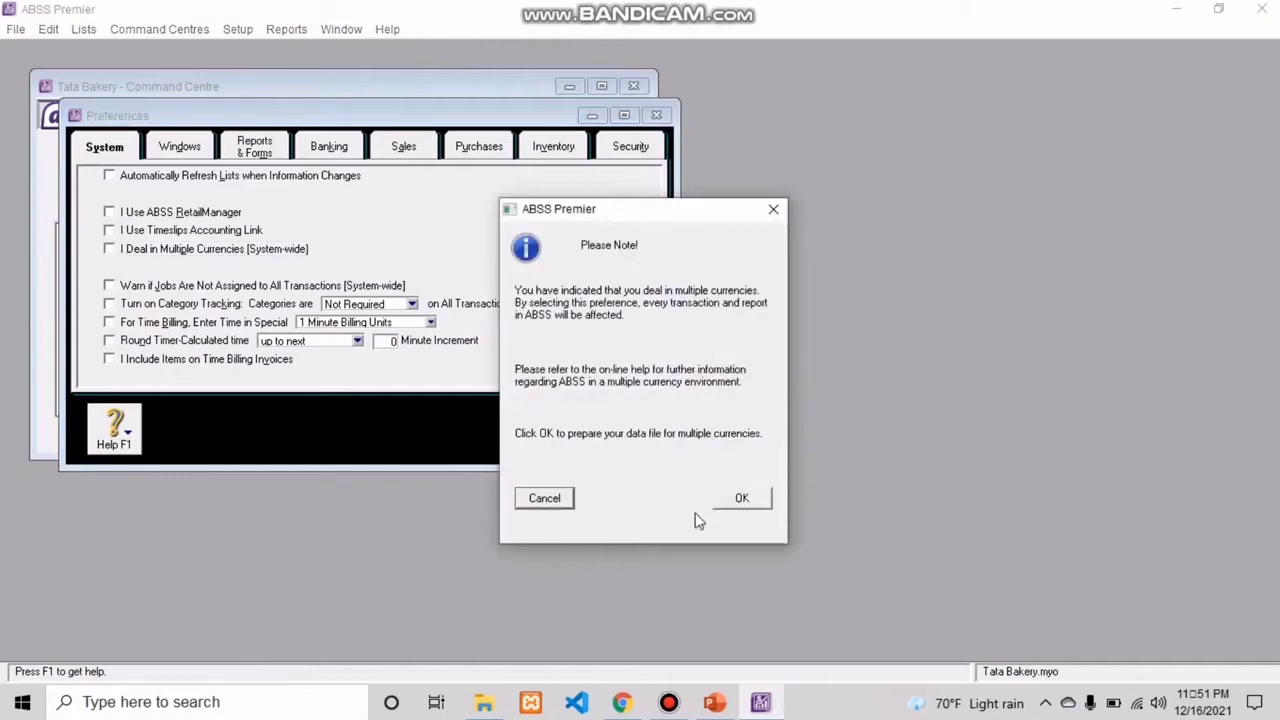
click(741, 499)
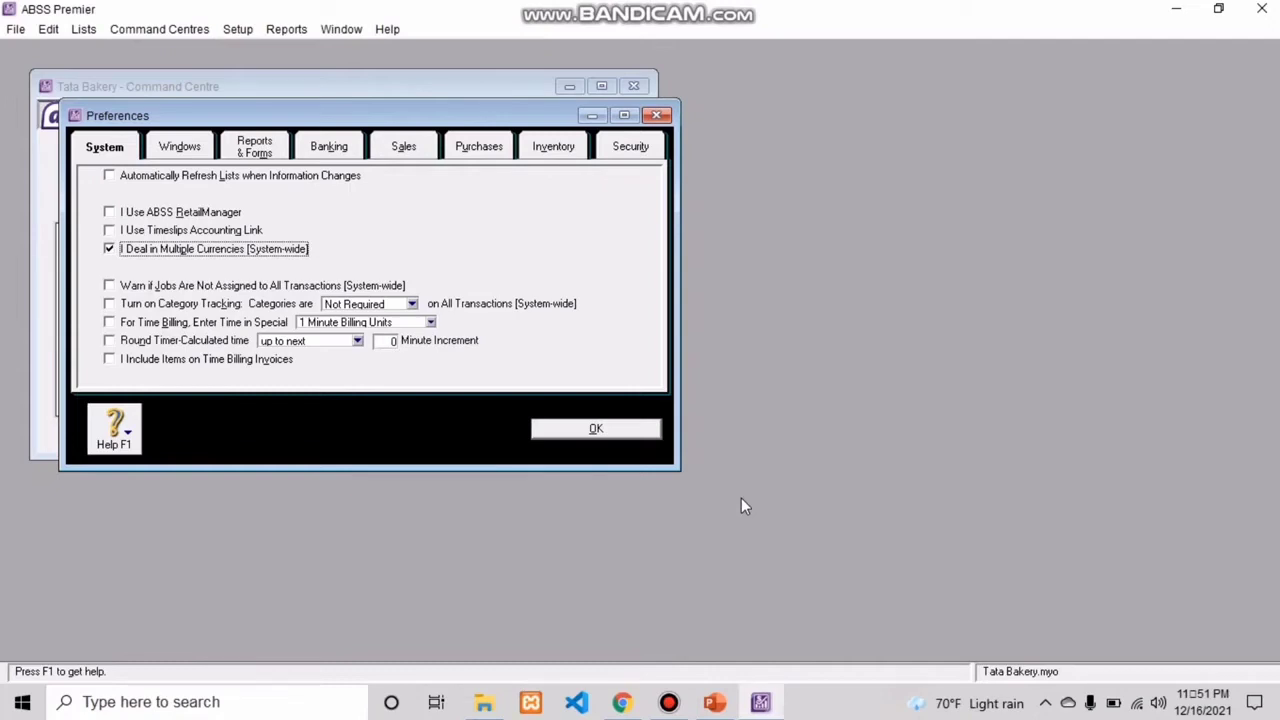
Step: Turn off automatic spelling checks before recording transactions and turn on warnings for duplicate invoice numbers on recorded sales
click(193, 148)
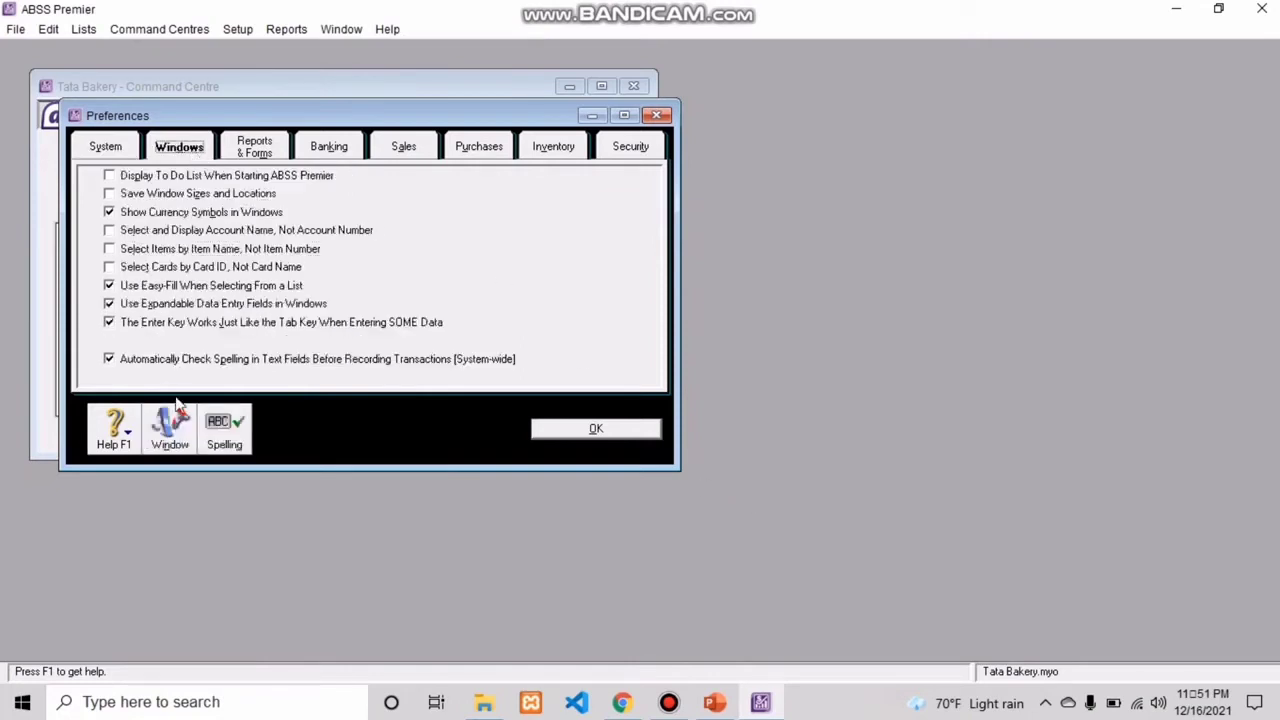
click(109, 359)
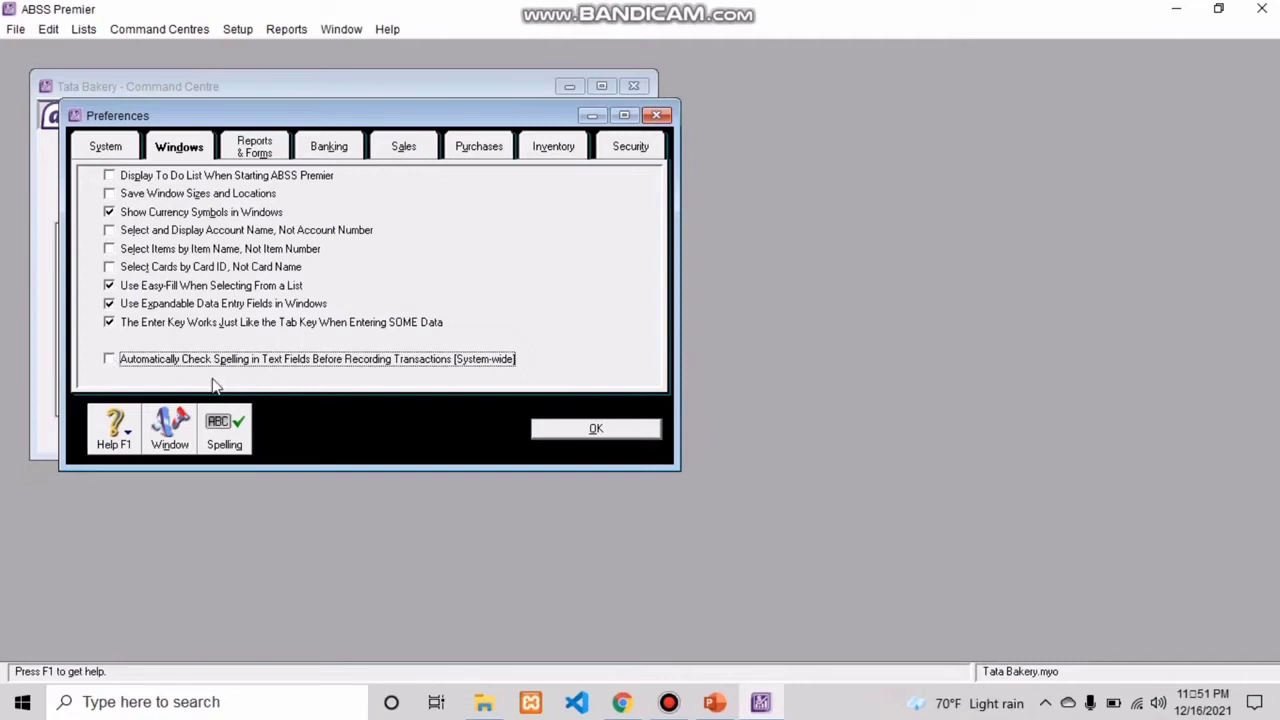
click(403, 151)
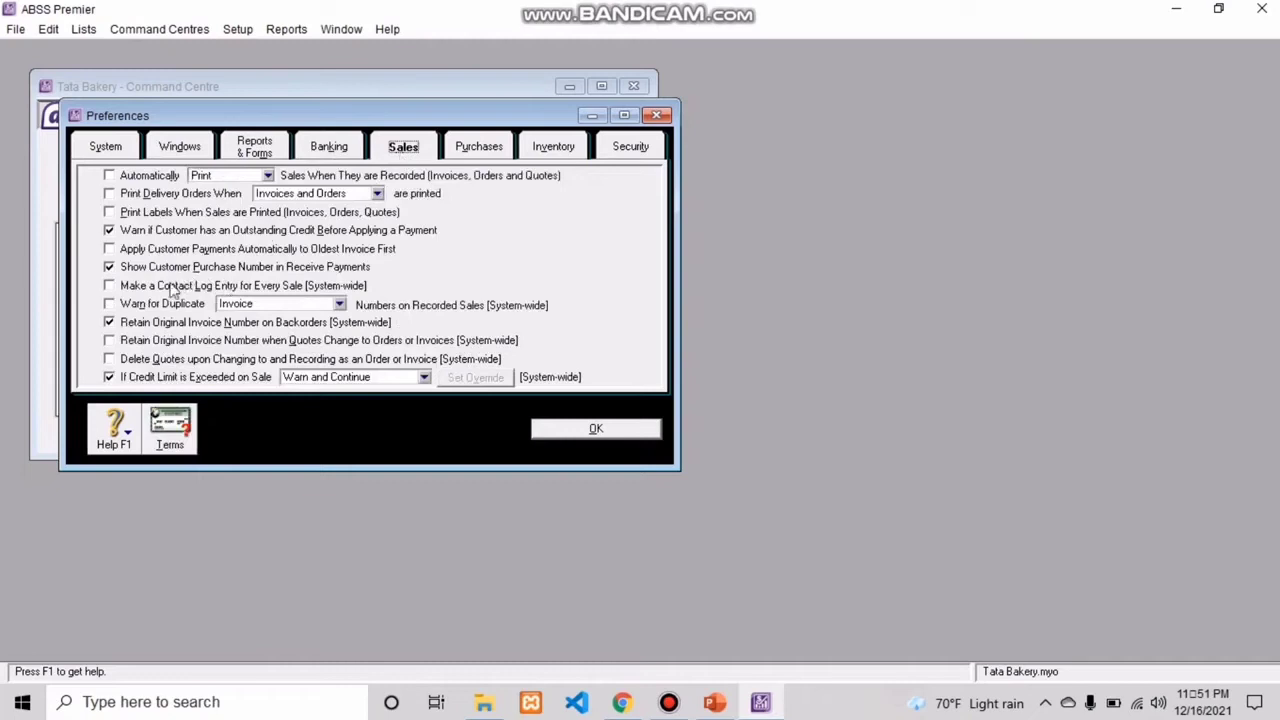
click(110, 305)
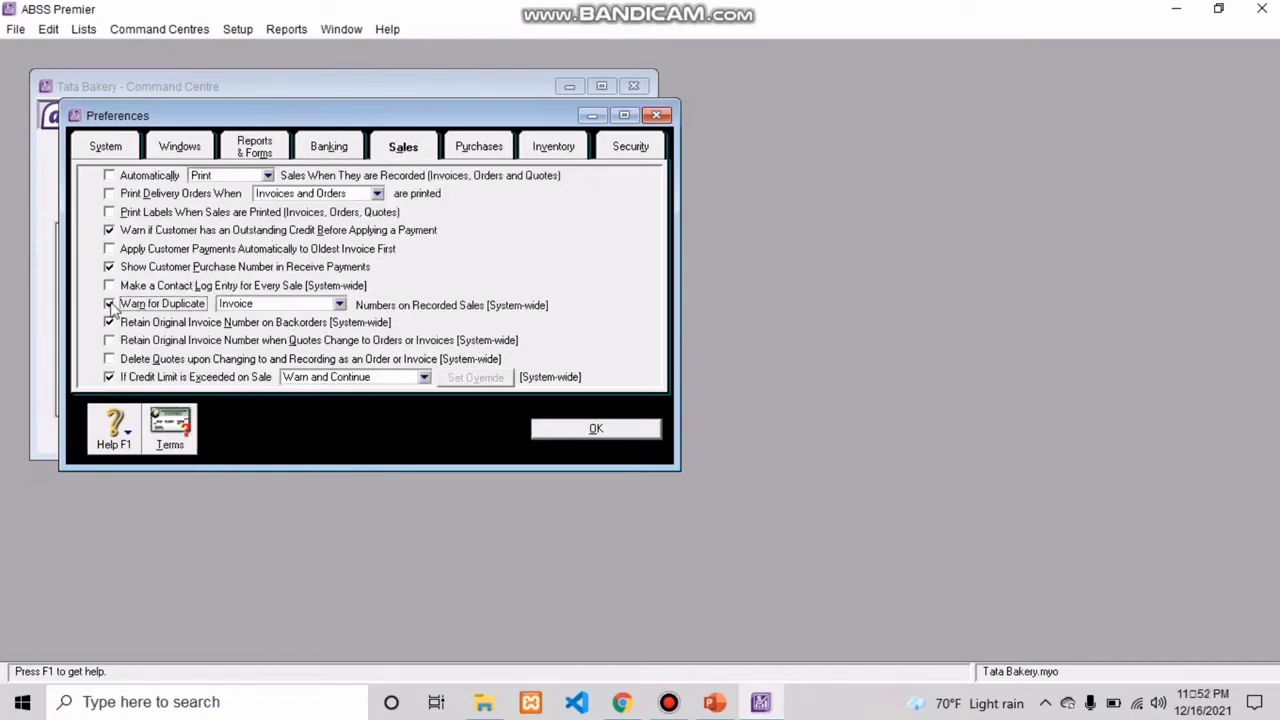
Step: Set default customer credit terms to In a Given # of Days with 10 discount days, 30 balance due days and 2% early payment discount
click(170, 428)
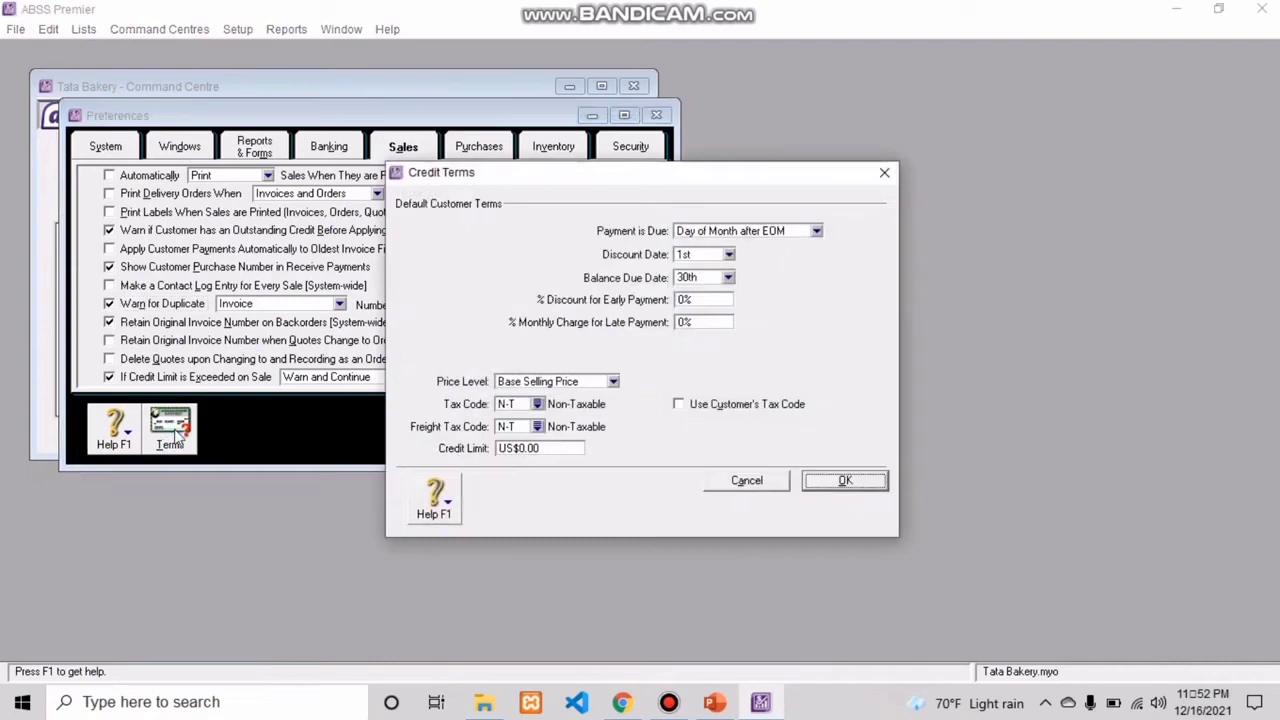
click(816, 231)
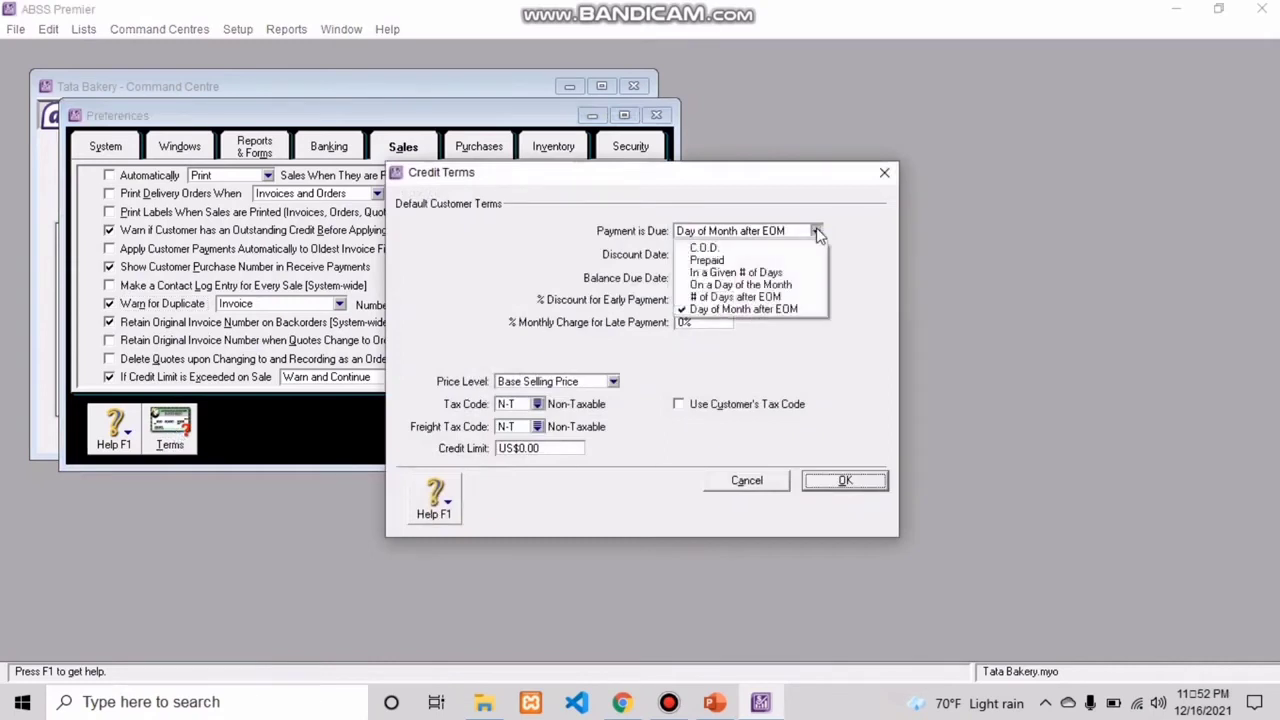
click(750, 274)
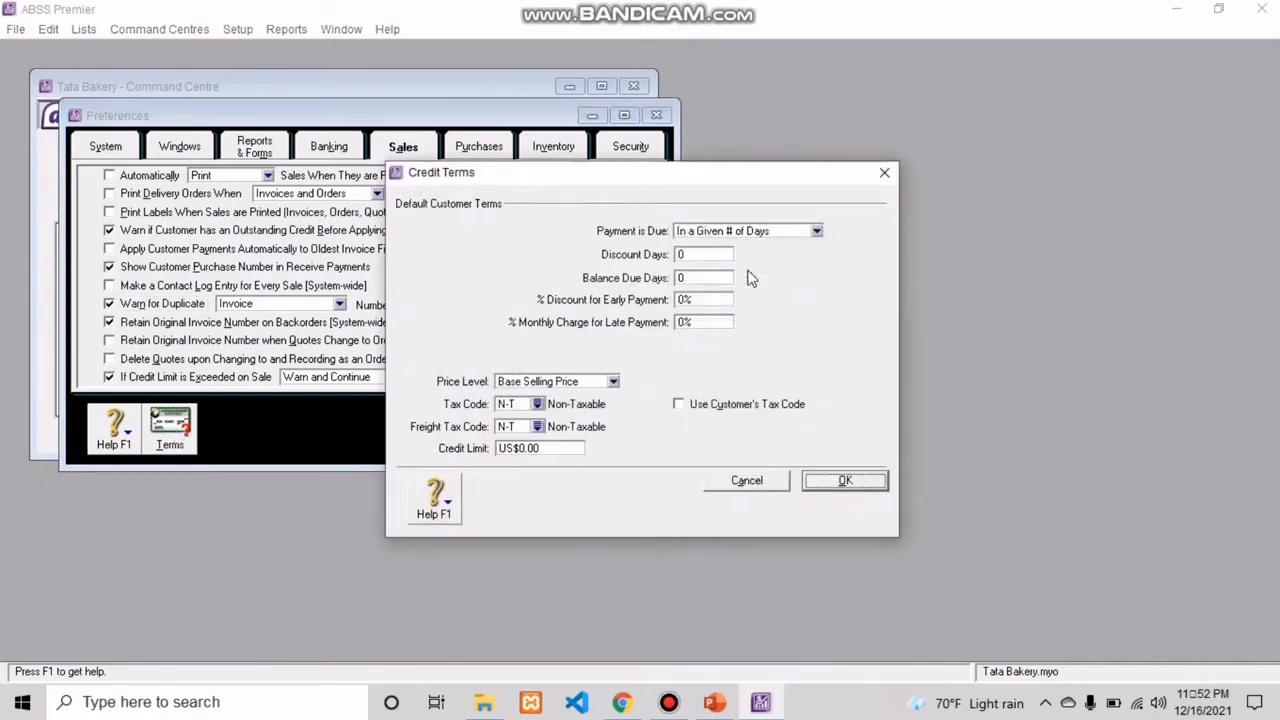
click(697, 256)
text(10)
click(698, 278)
text(30)
click(686, 300)
text(2)
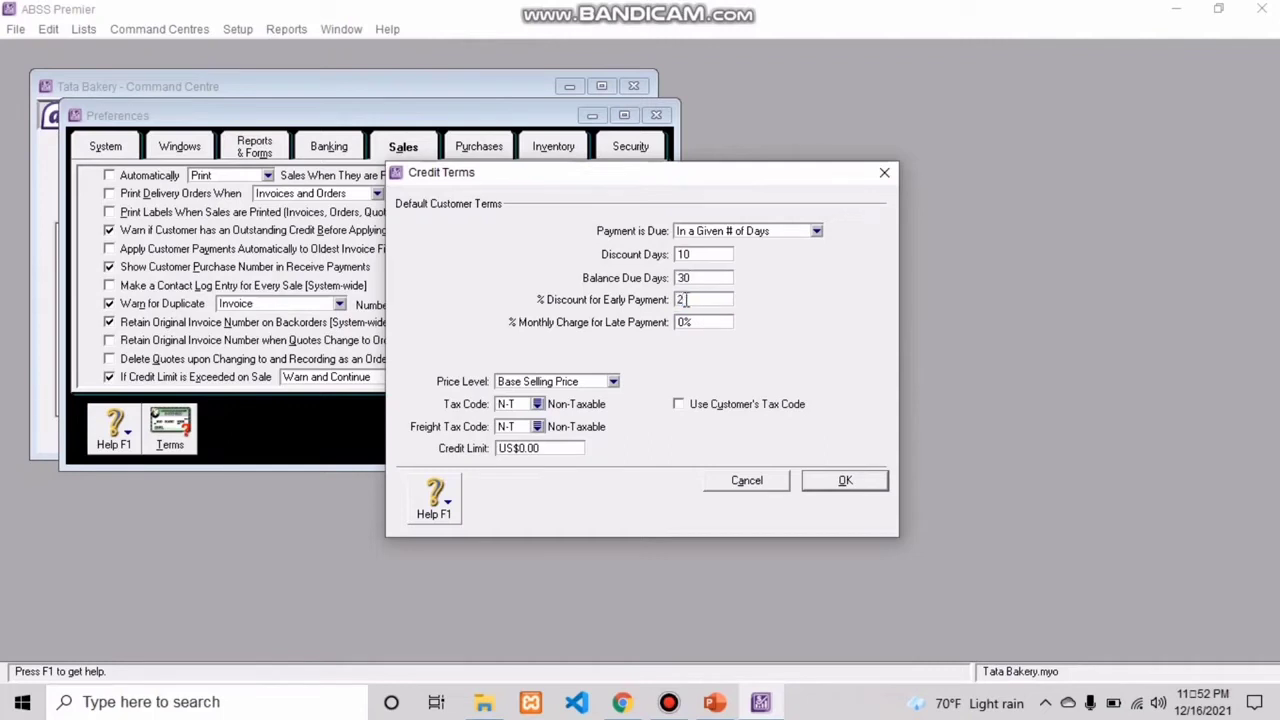
click(848, 482)
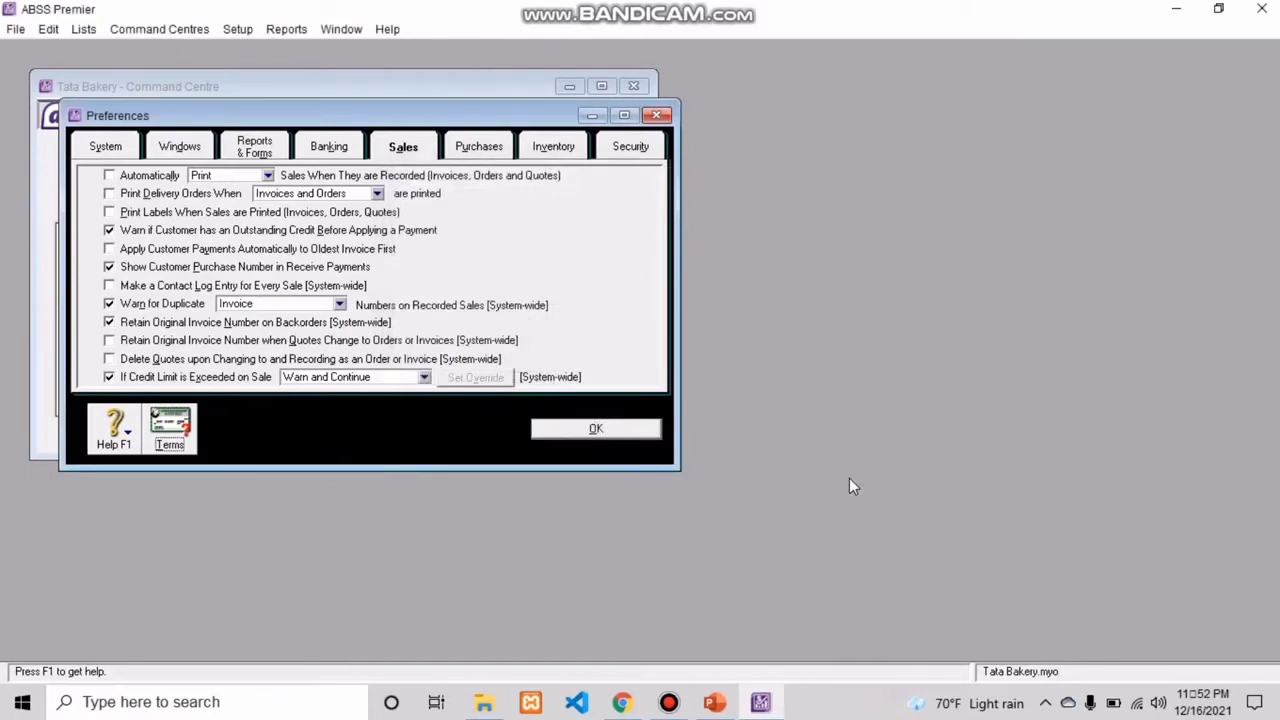
Step: Turn on warnings for duplicate purchase order numbers on recorded purchases and save the preferences
click(487, 150)
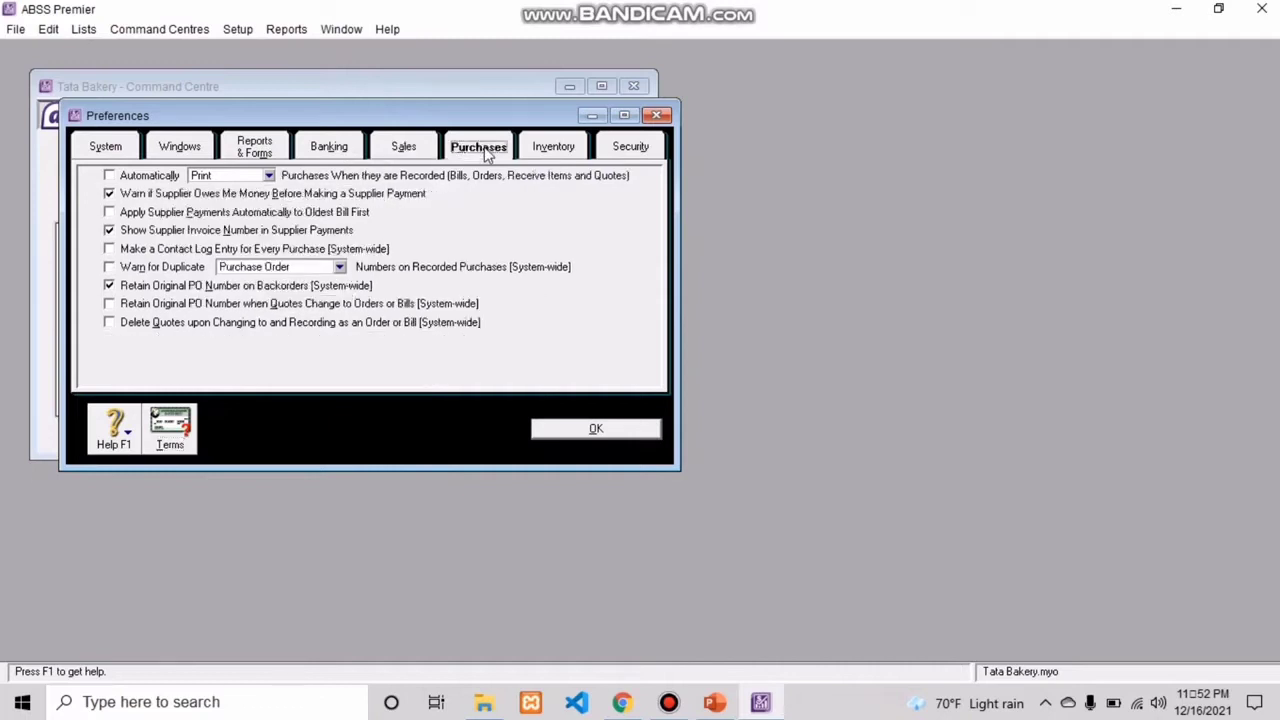
click(109, 268)
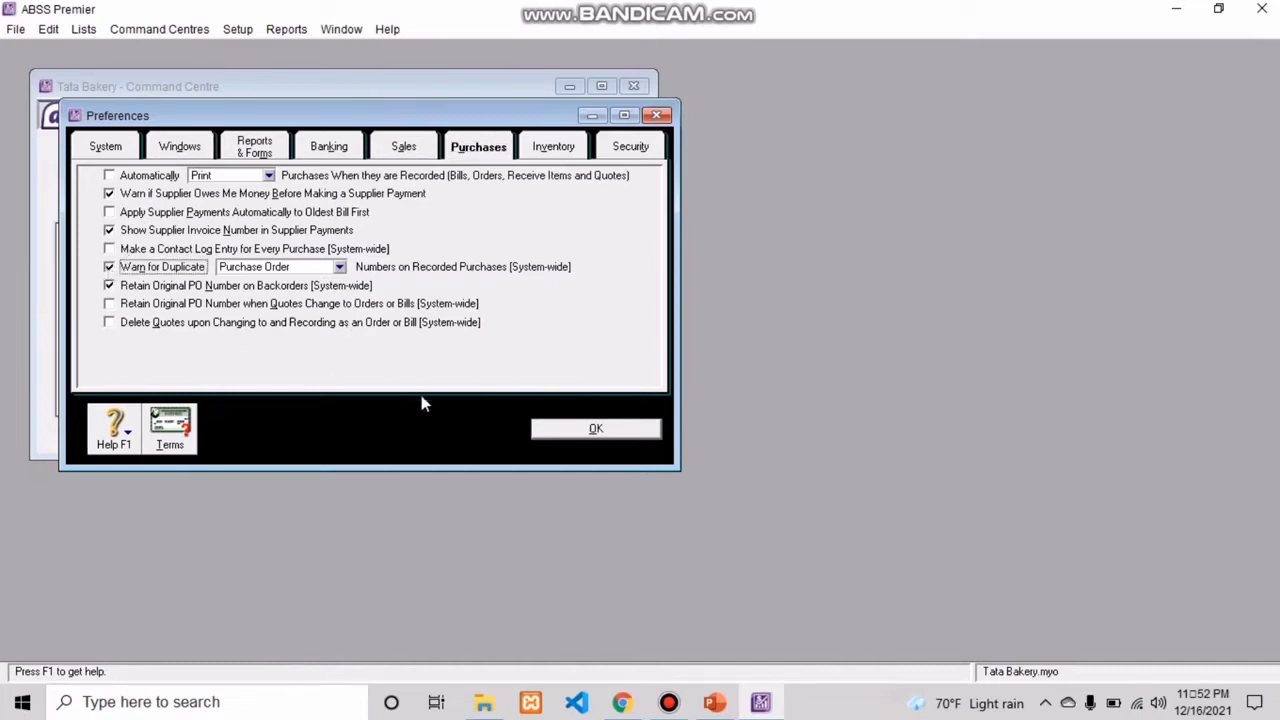
click(566, 432)
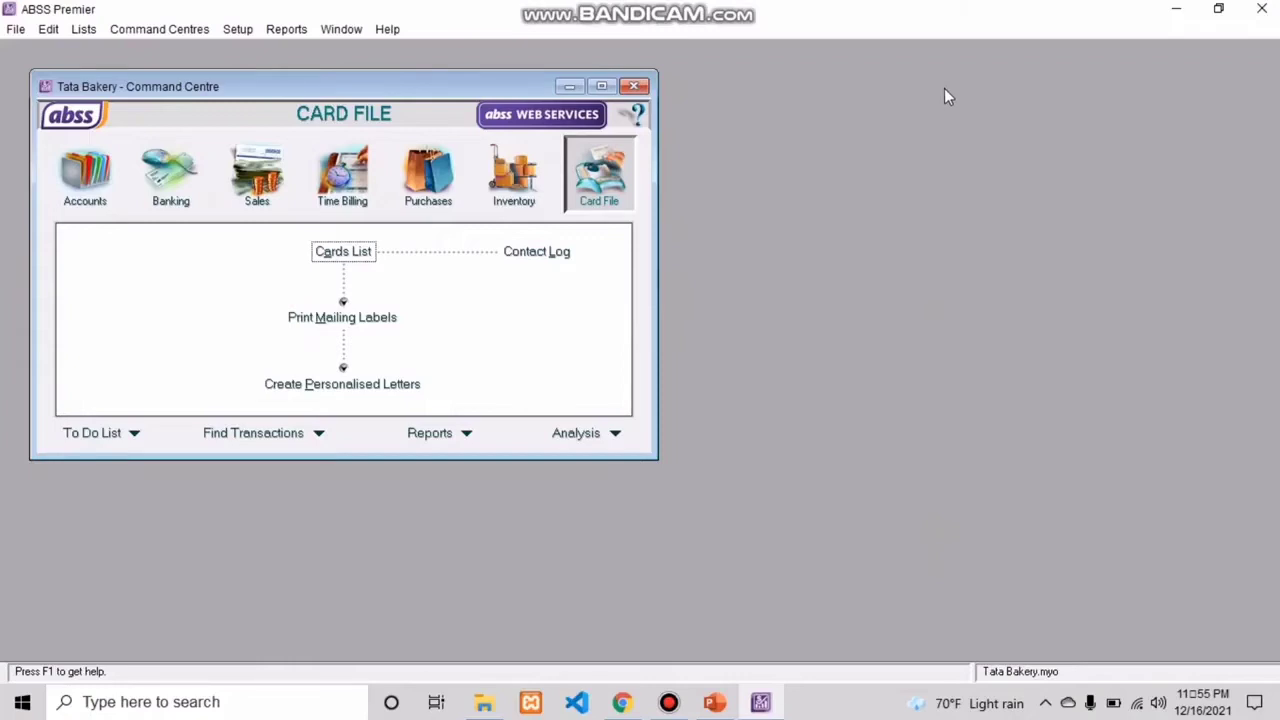
Step: In the currencies list, change the local United States Dollars currency's code to IDR and its name to Rupiah
click(86, 32)
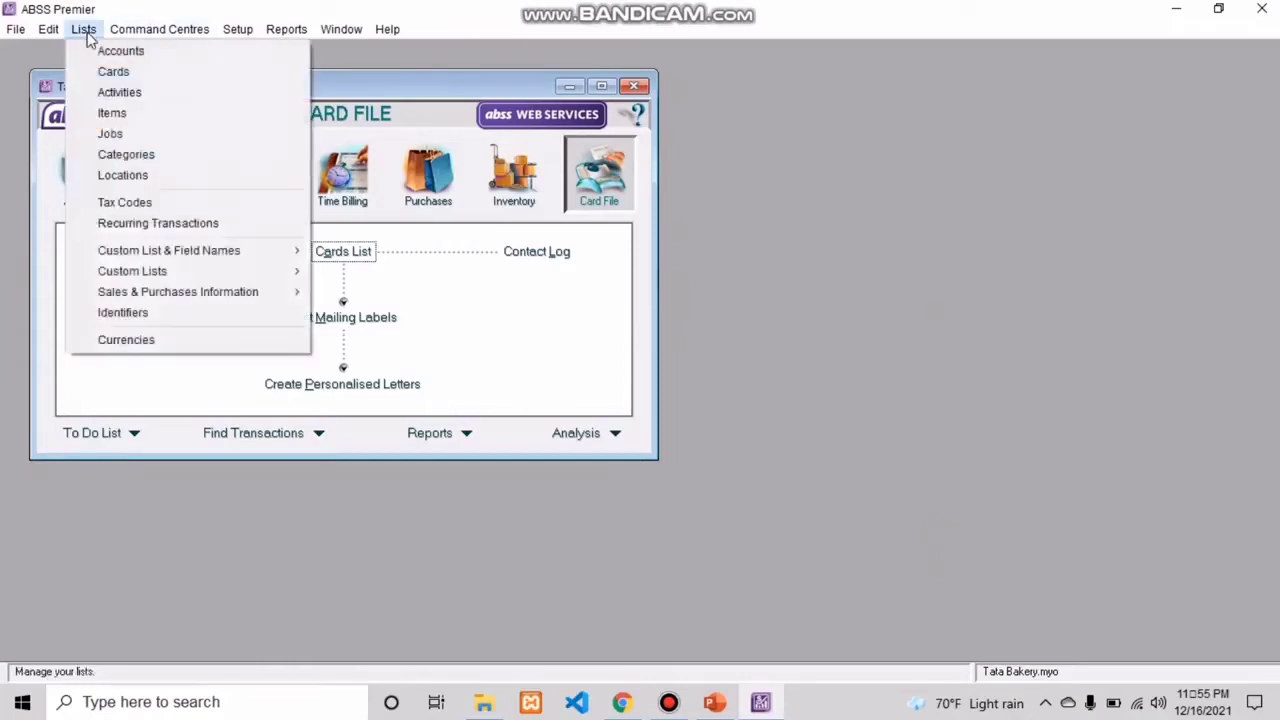
click(126, 340)
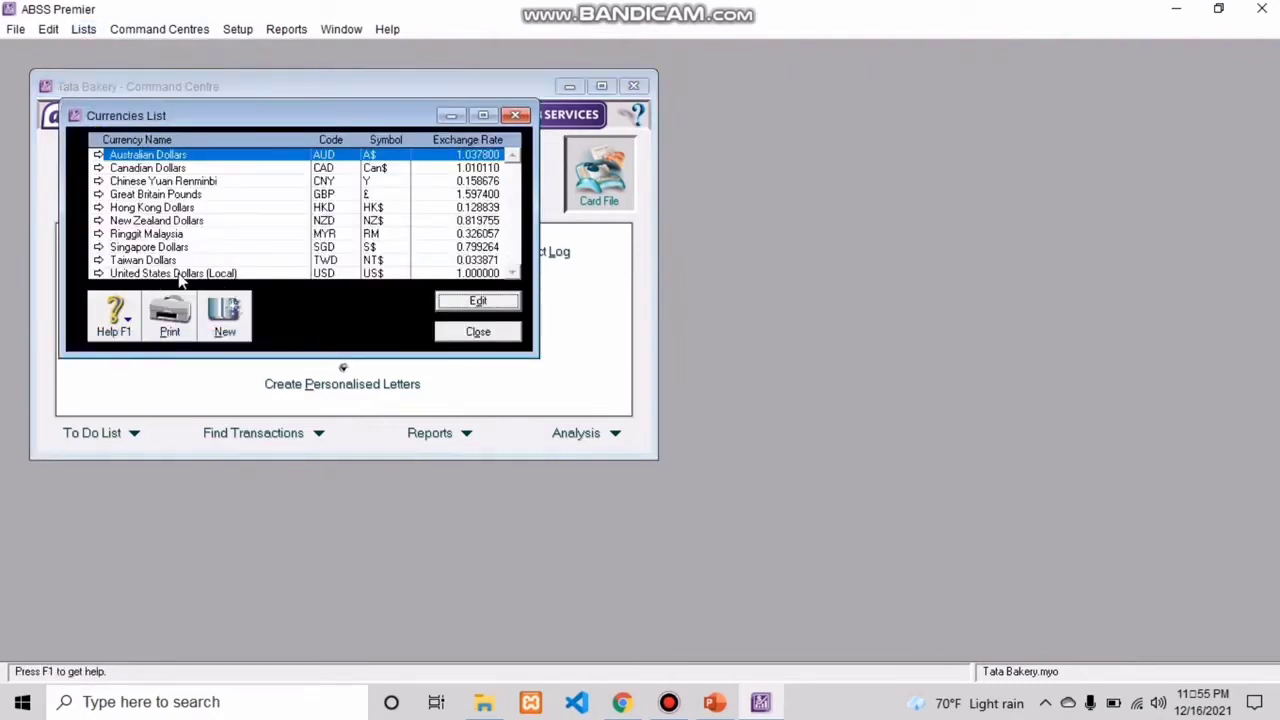
double_click(238, 275)
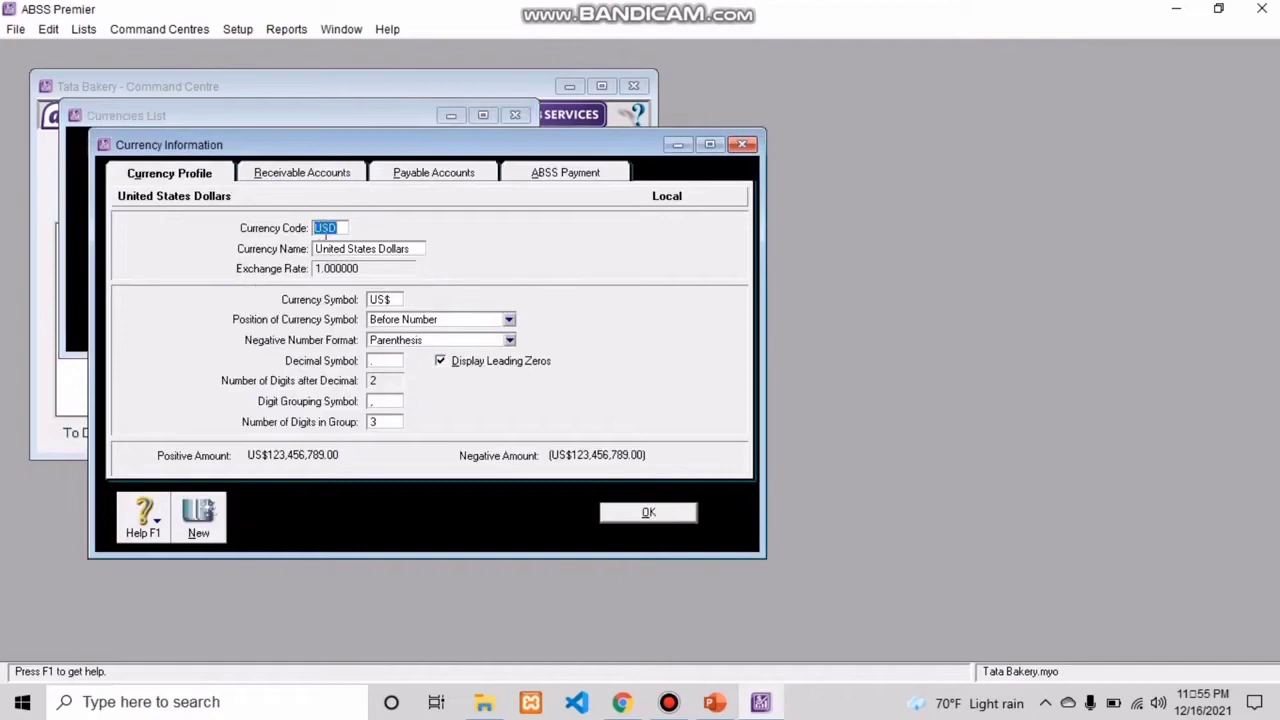
click(343, 228)
key(BackSpace)
key(BackSpace)
key(BackSpace)
text(IDR)
click(424, 249)
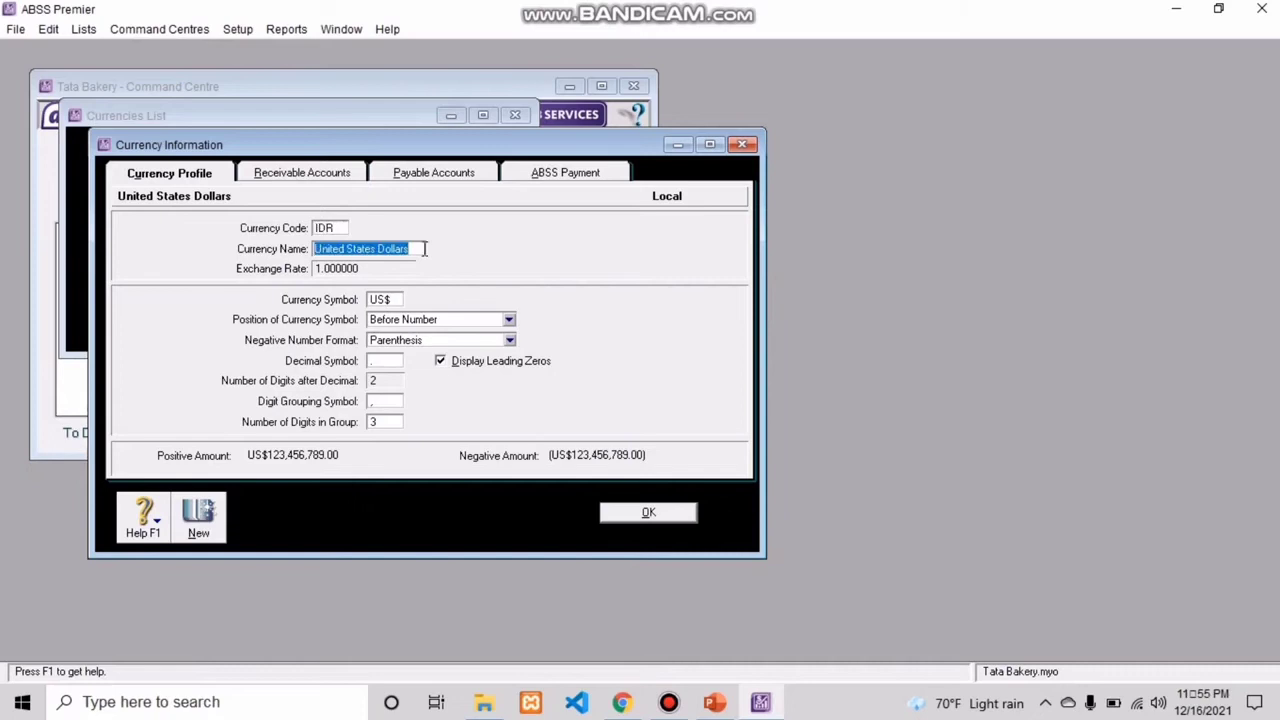
key(BackSpace)
text(Rupiah)
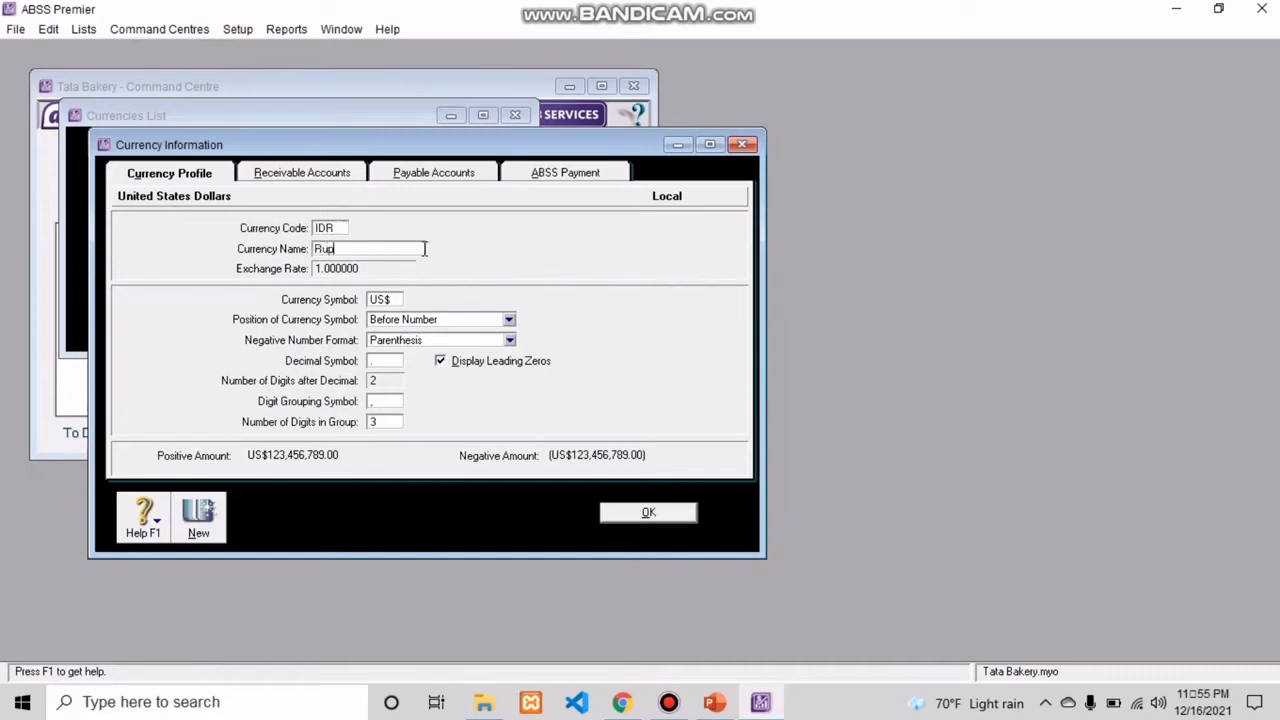
Step: Set the Rupiah currency symbol to Rp and save the local currency
click(397, 301)
key(BackSpace)
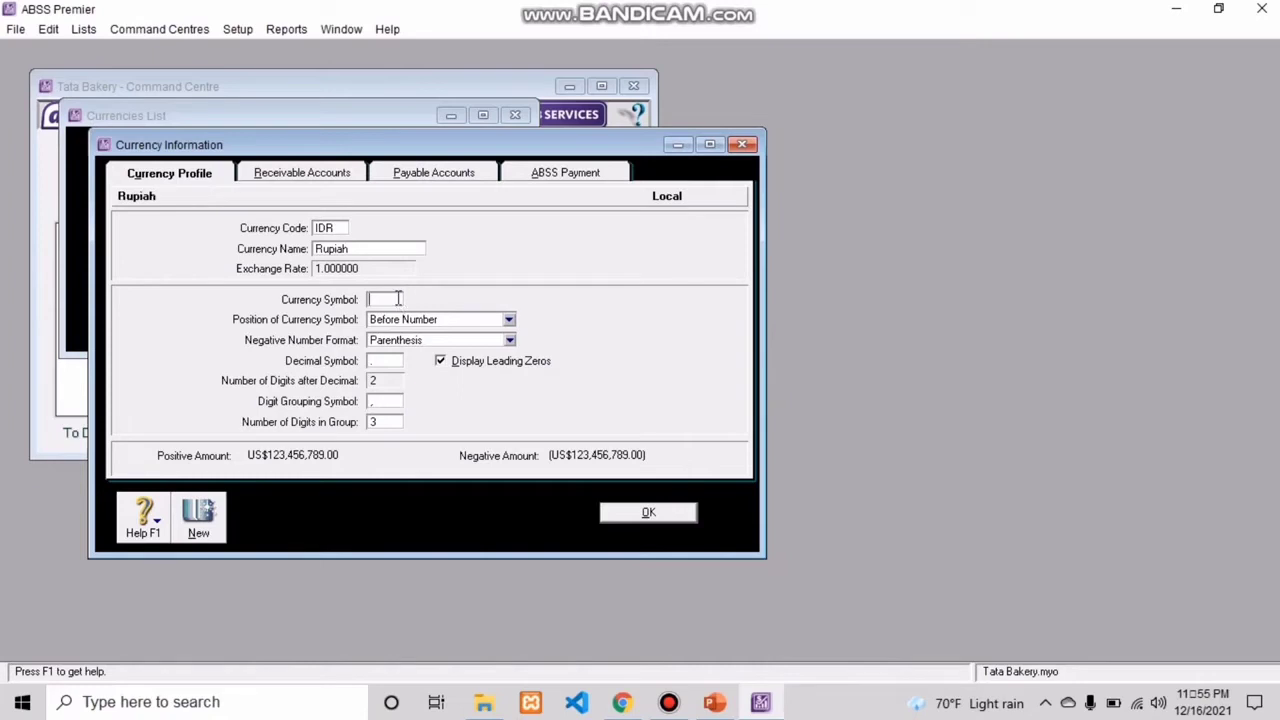
text(Rp)
click(624, 517)
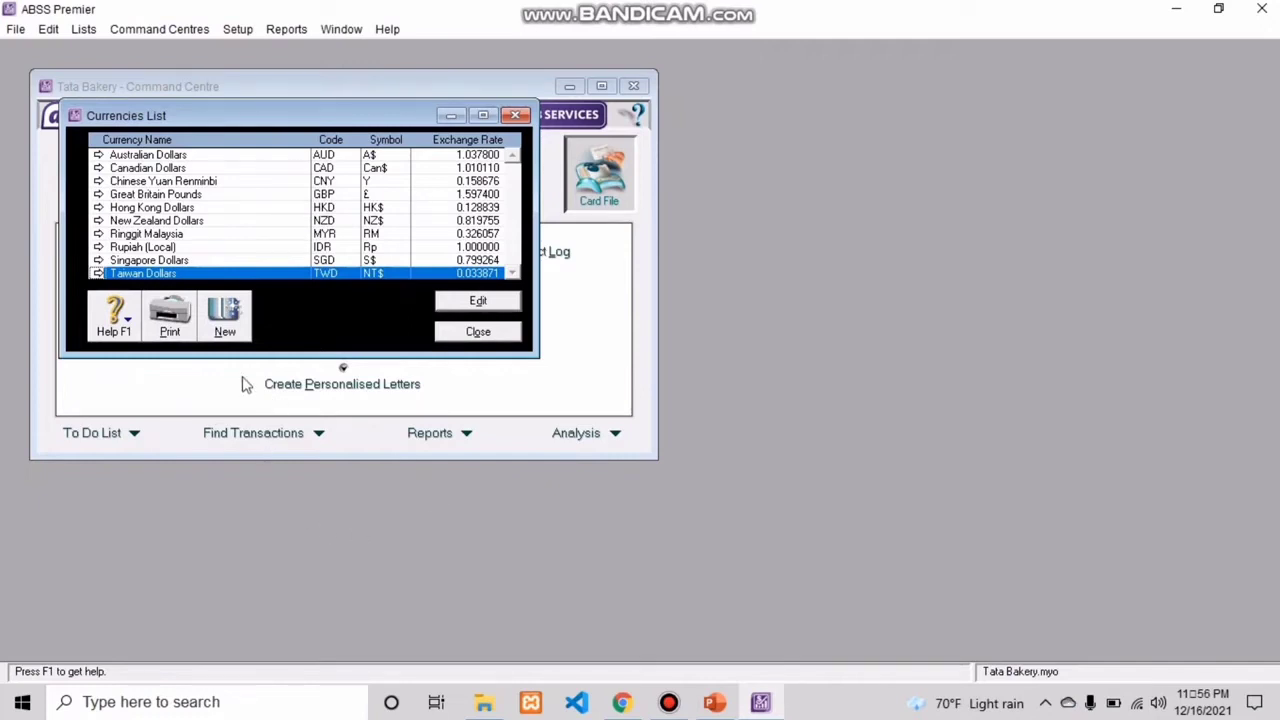
Step: Create a new currency with the code USD and the name united States Dollar
click(230, 318)
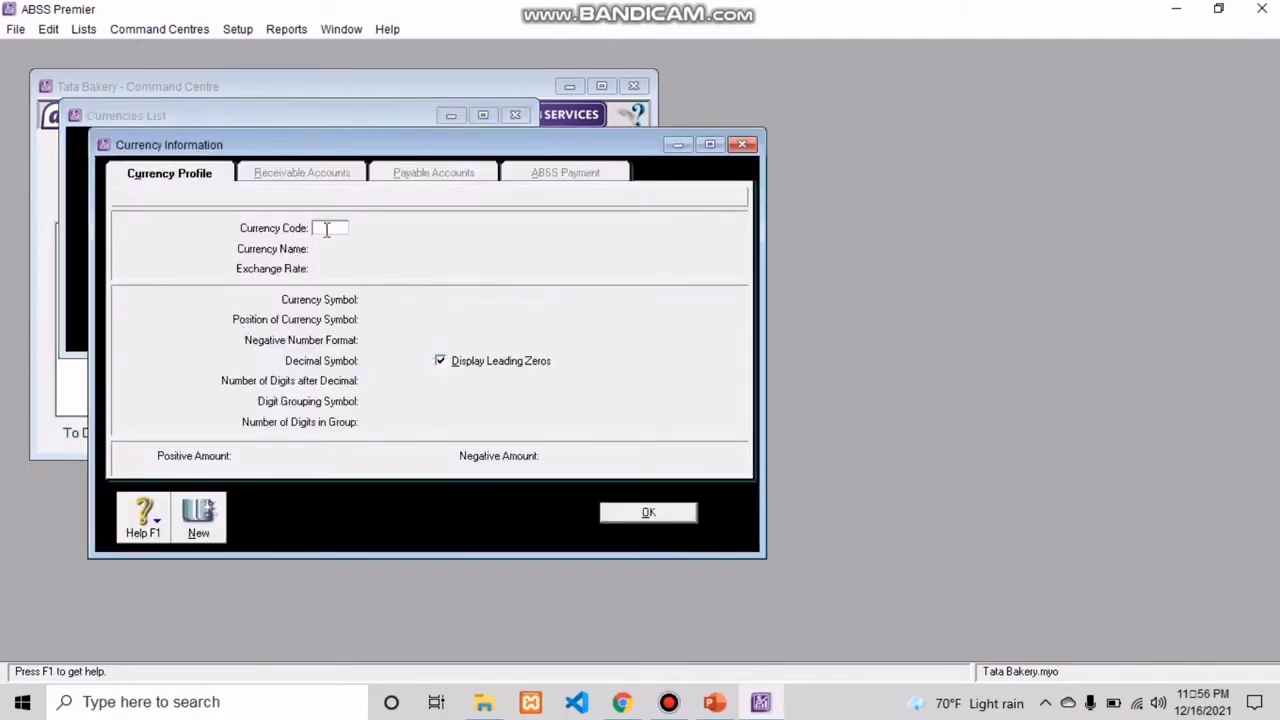
text(USD)
key(Tab)
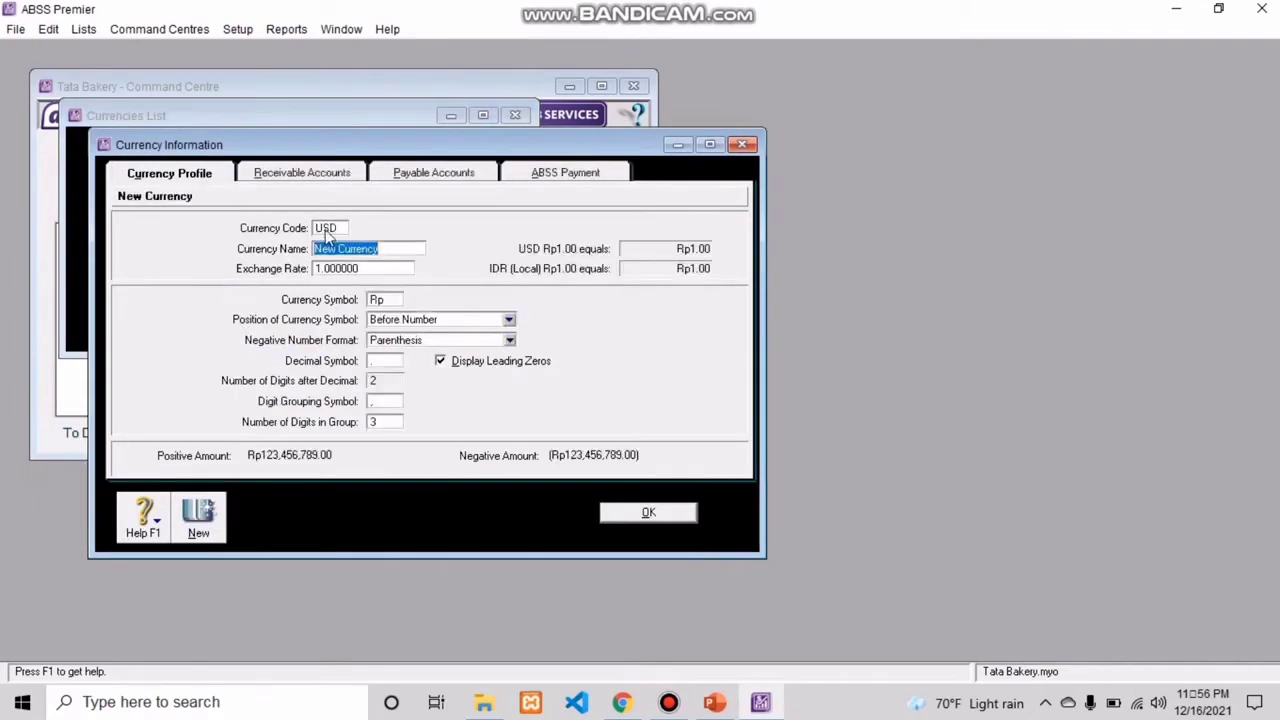
click(395, 250)
key(BackSpace)
key(BackSpace)
key(BackSpace)
key(BackSpace)
key(BackSpace)
key(BackSpace)
key(BackSpace)
key(BackSpace)
key(BackSpace)
key(BackSpace)
key(BackSpace)
key(BackSpace)
text(ub)
key(BackSpace)
text(nite)
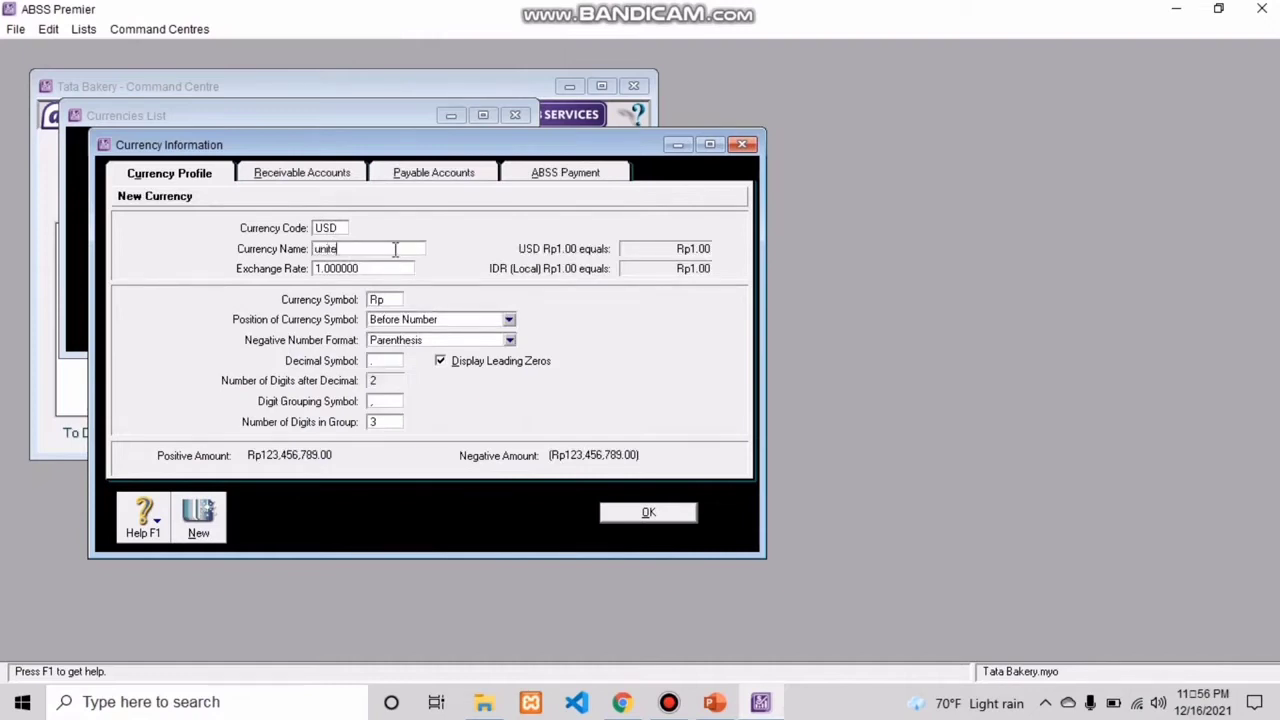
text(d Sta)
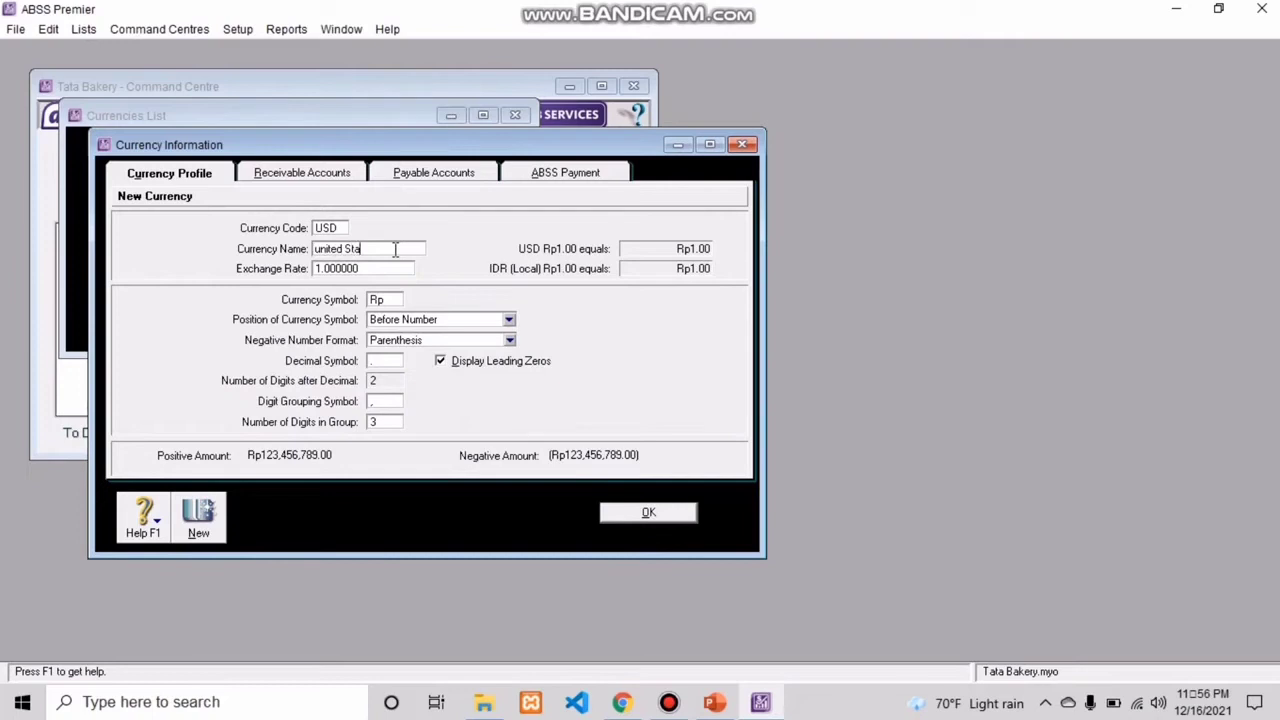
text(tes Dollar)
Step: Set the USD currency's exchange rate to 13,000 and its symbol to US$, and save it
click(383, 269)
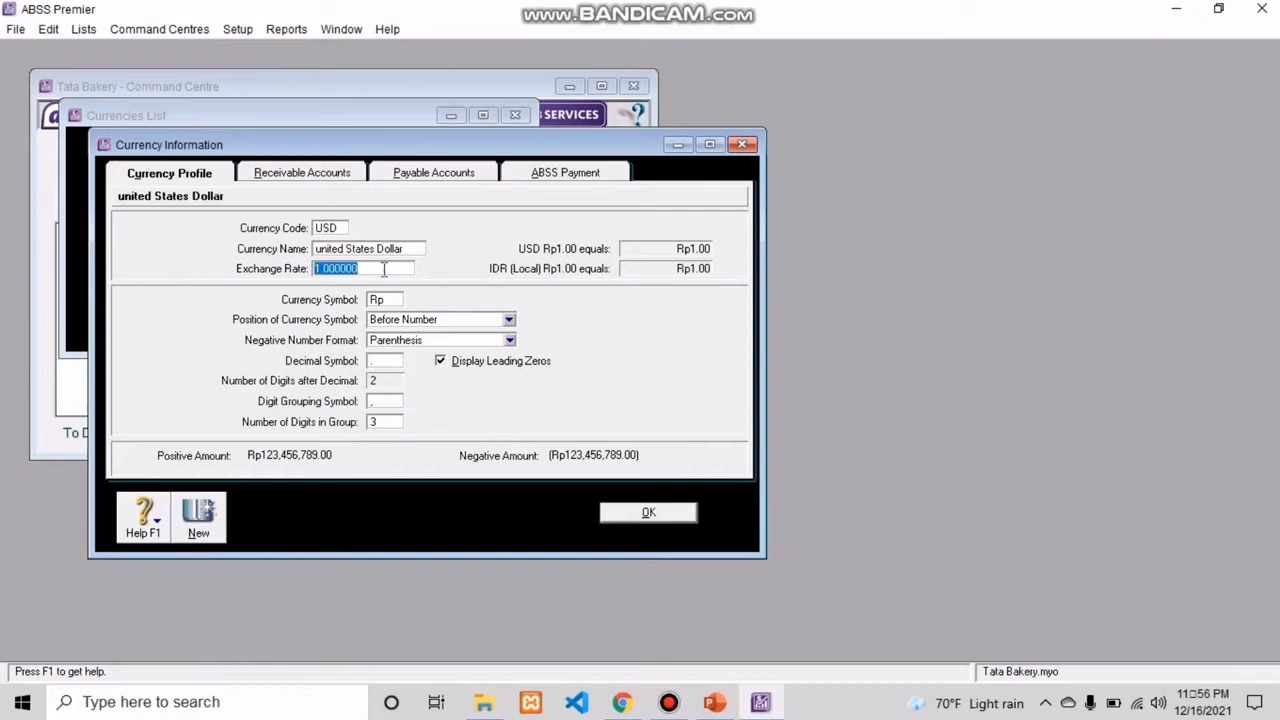
text(13,000)
key(Tab)
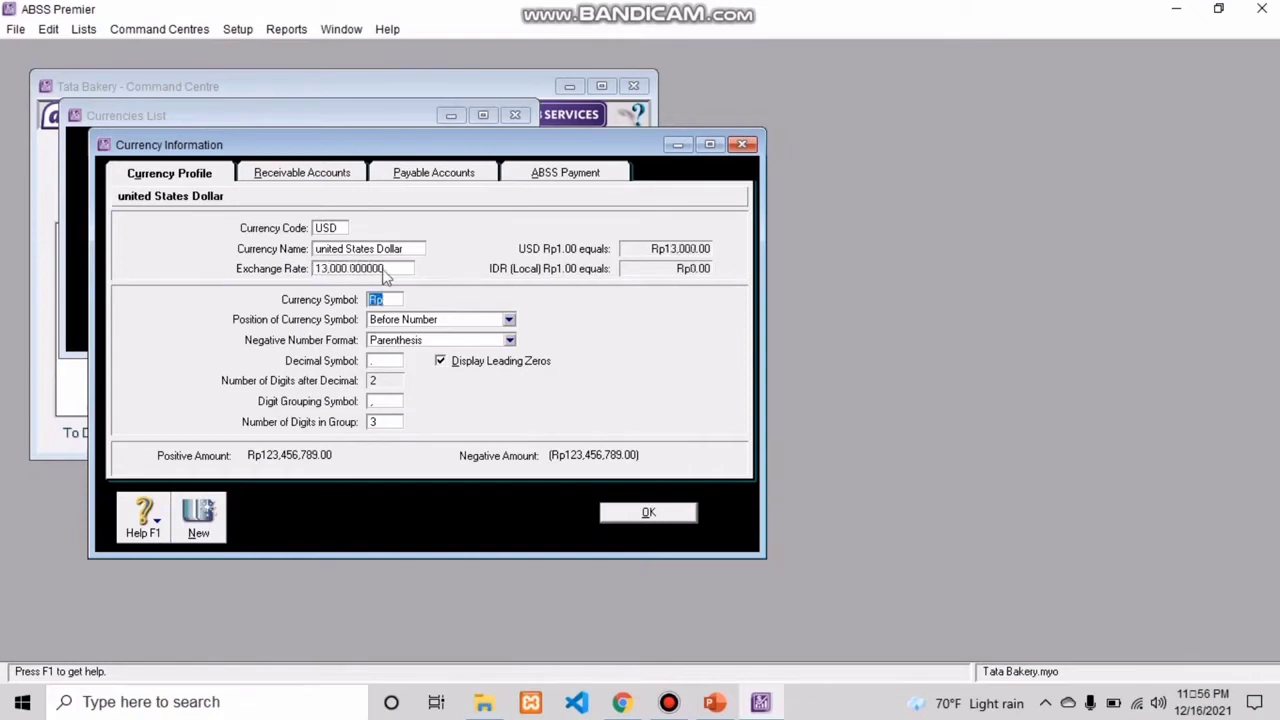
click(396, 299)
key(BackSpace)
key(BackSpace)
text(US)
key(BackSpace)
text(S$)
click(630, 516)
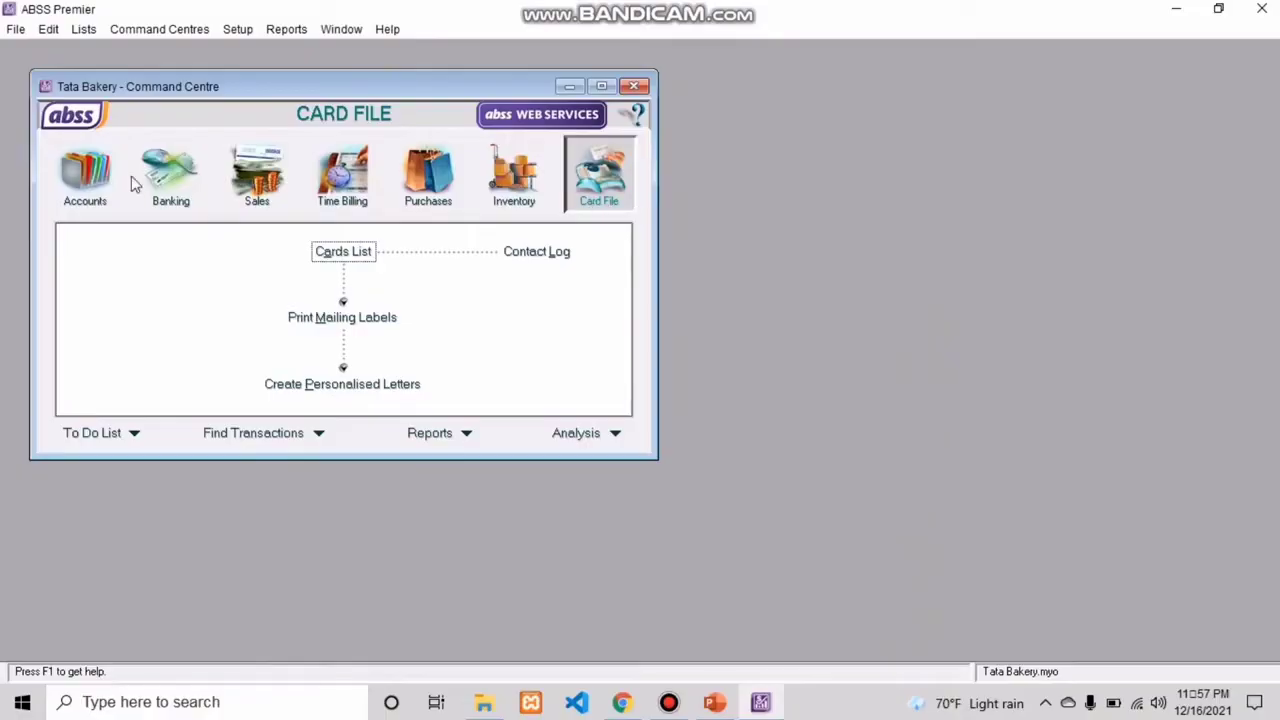
Step: Delete the Payroll Cheque Account (1-2120) from the accounts list
click(87, 190)
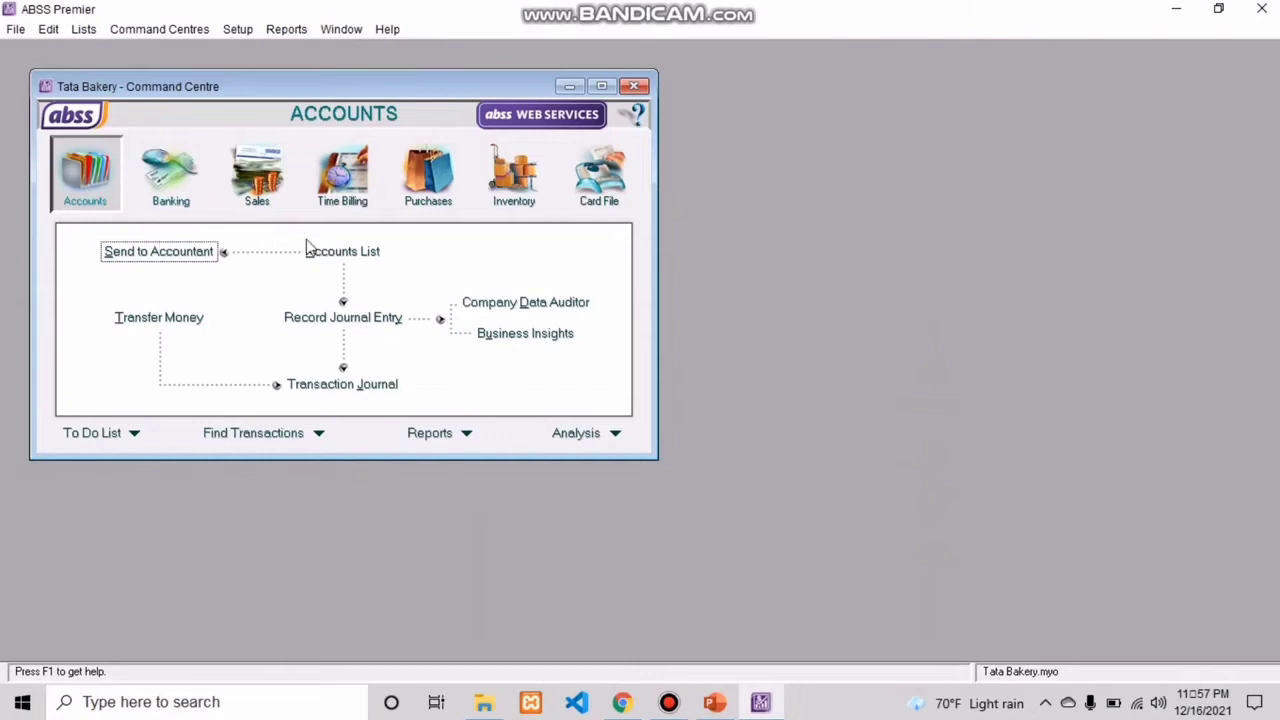
click(340, 252)
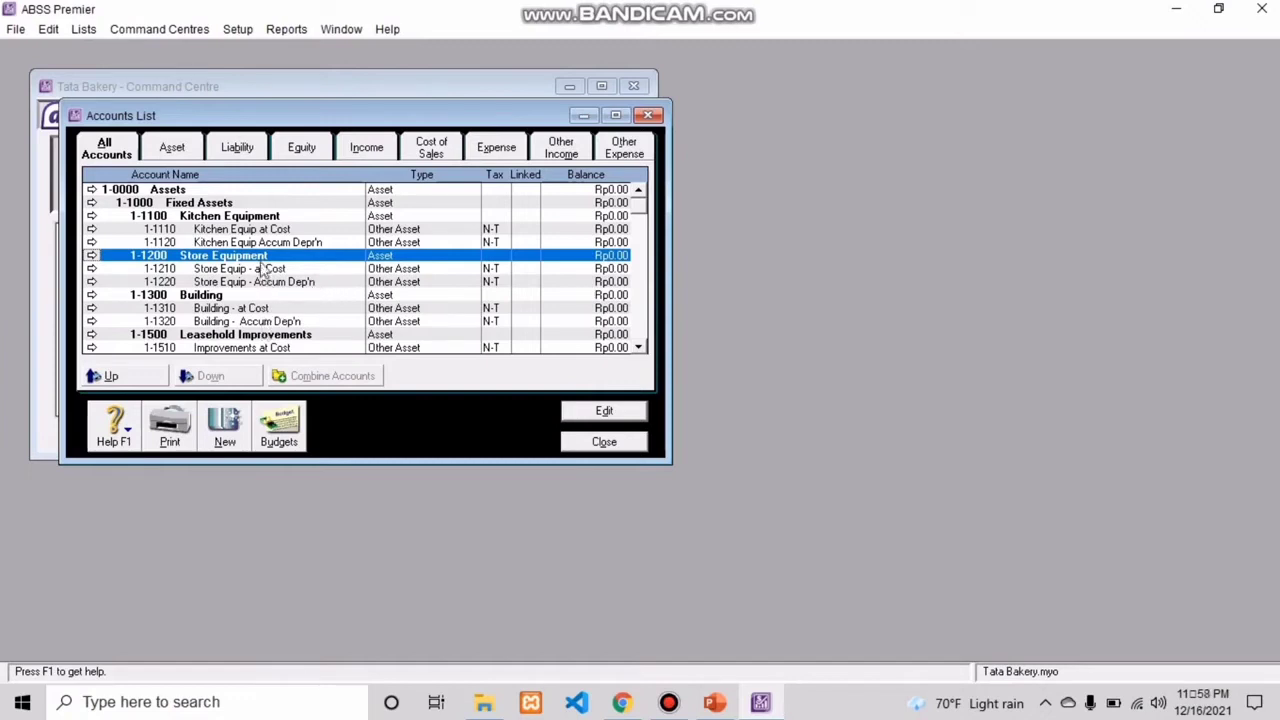
scroll(643, 347, down, 3)
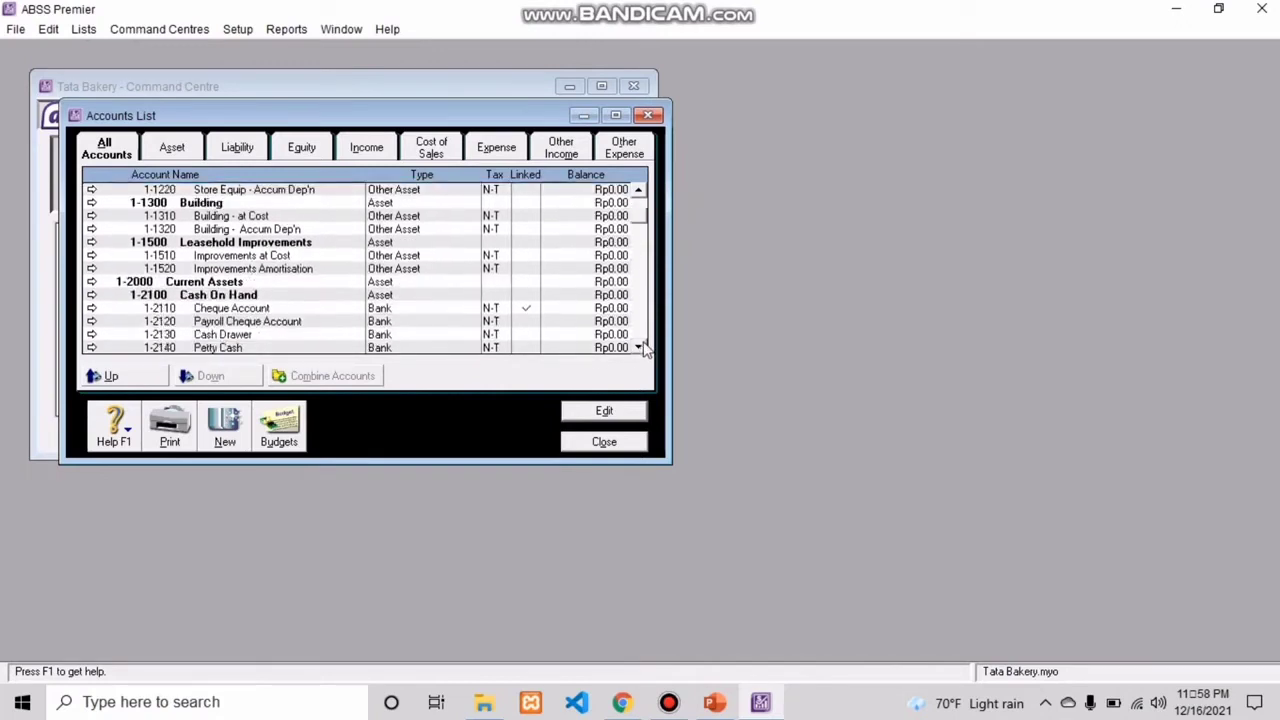
click(277, 324)
click(582, 411)
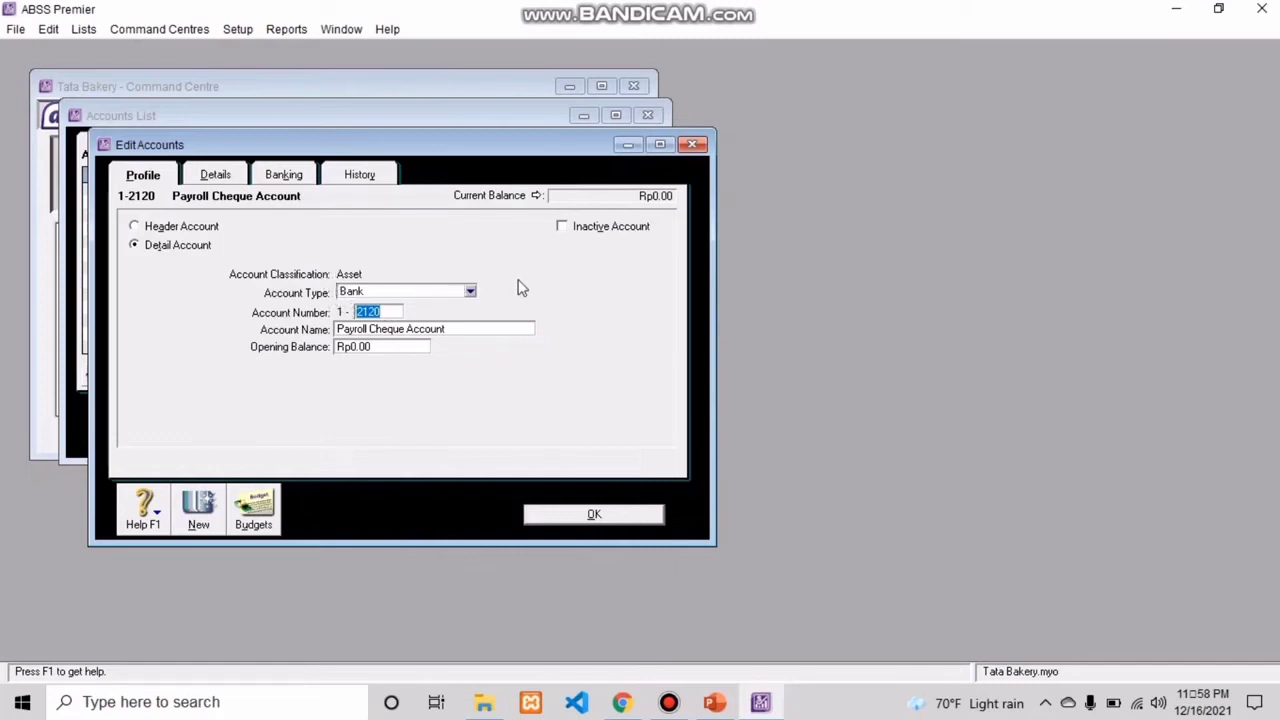
right_click(551, 290)
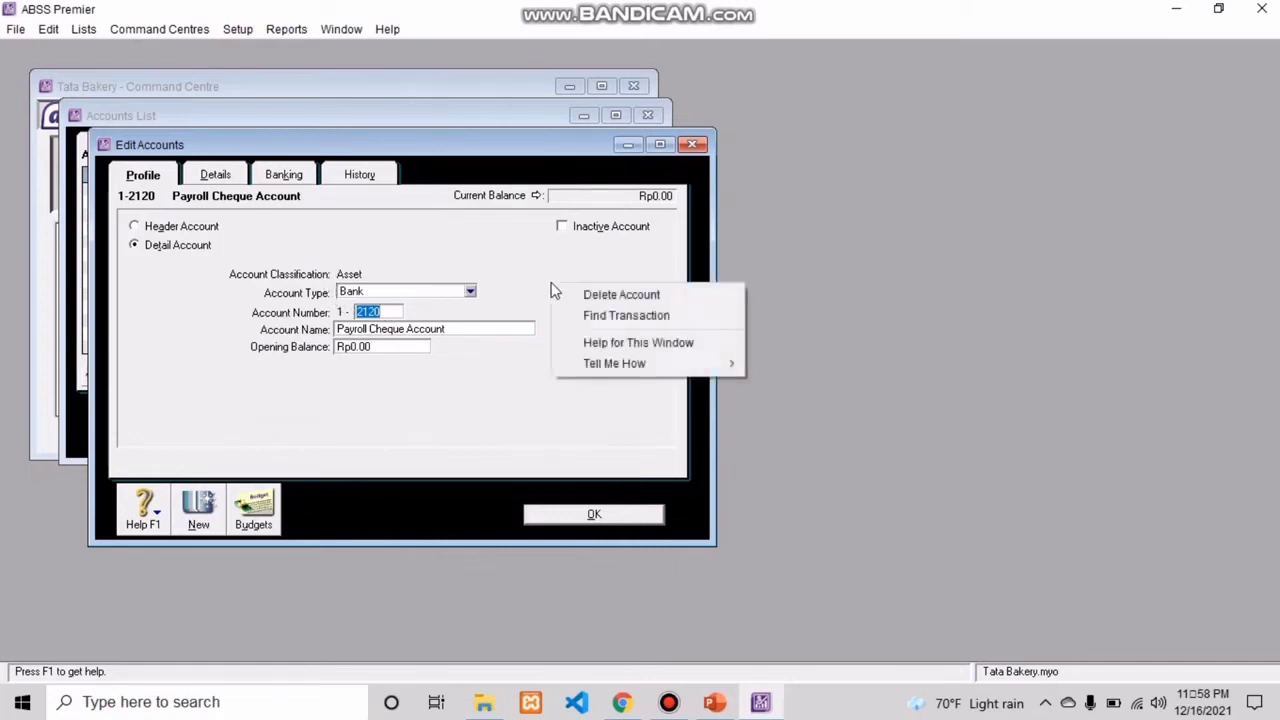
click(600, 295)
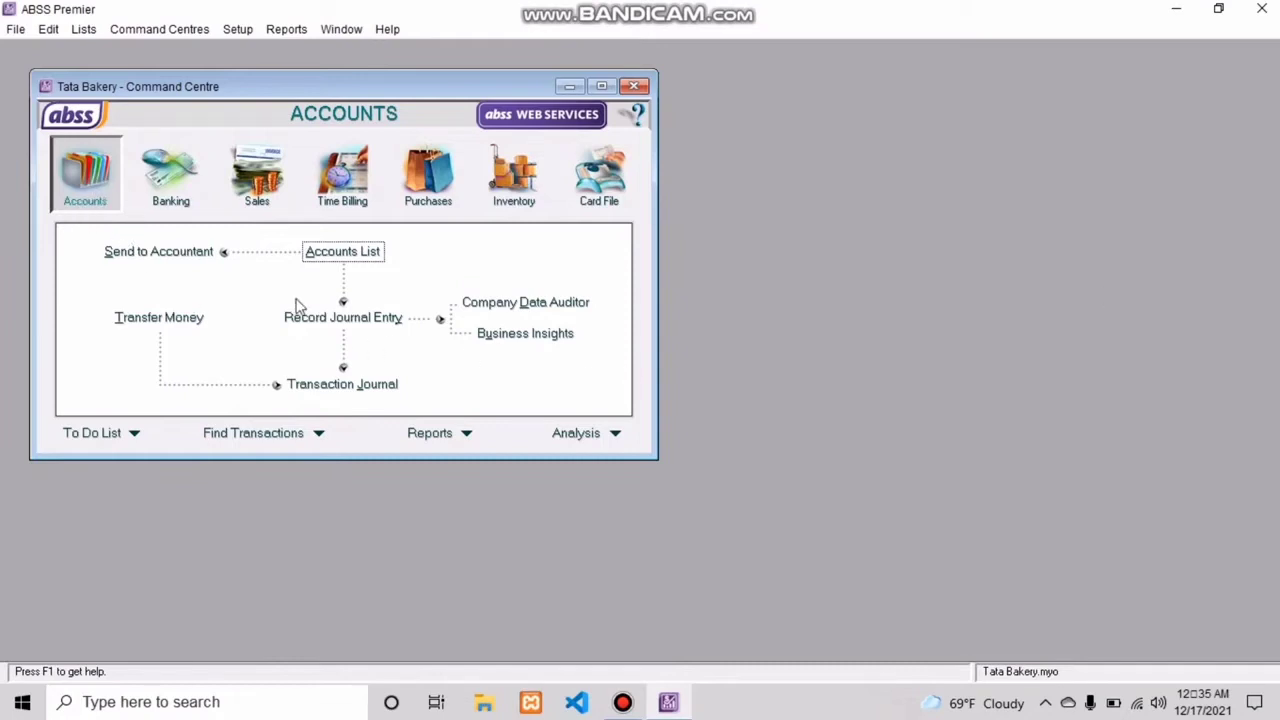
Step: Rename the Cheque Account (1-2110) in the accounts list as Cash (IDR) and save it
click(317, 257)
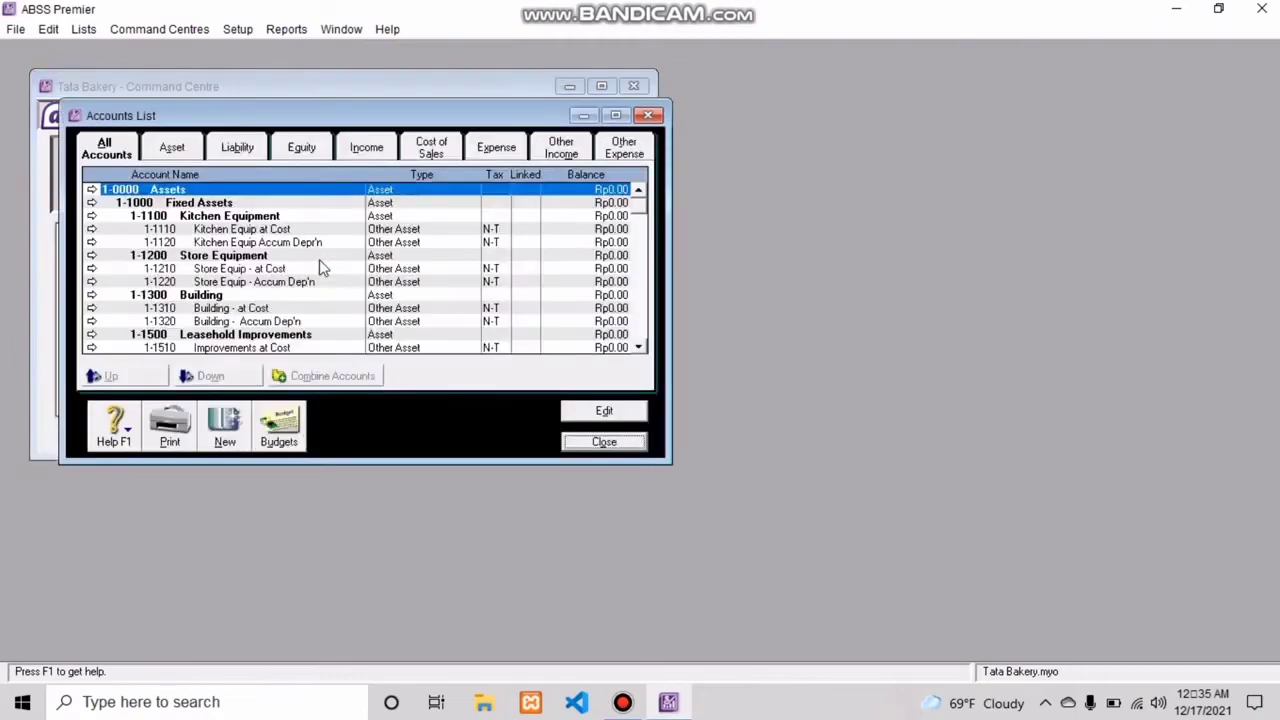
click(638, 347)
click(638, 347)
click(638, 347)
click(638, 347)
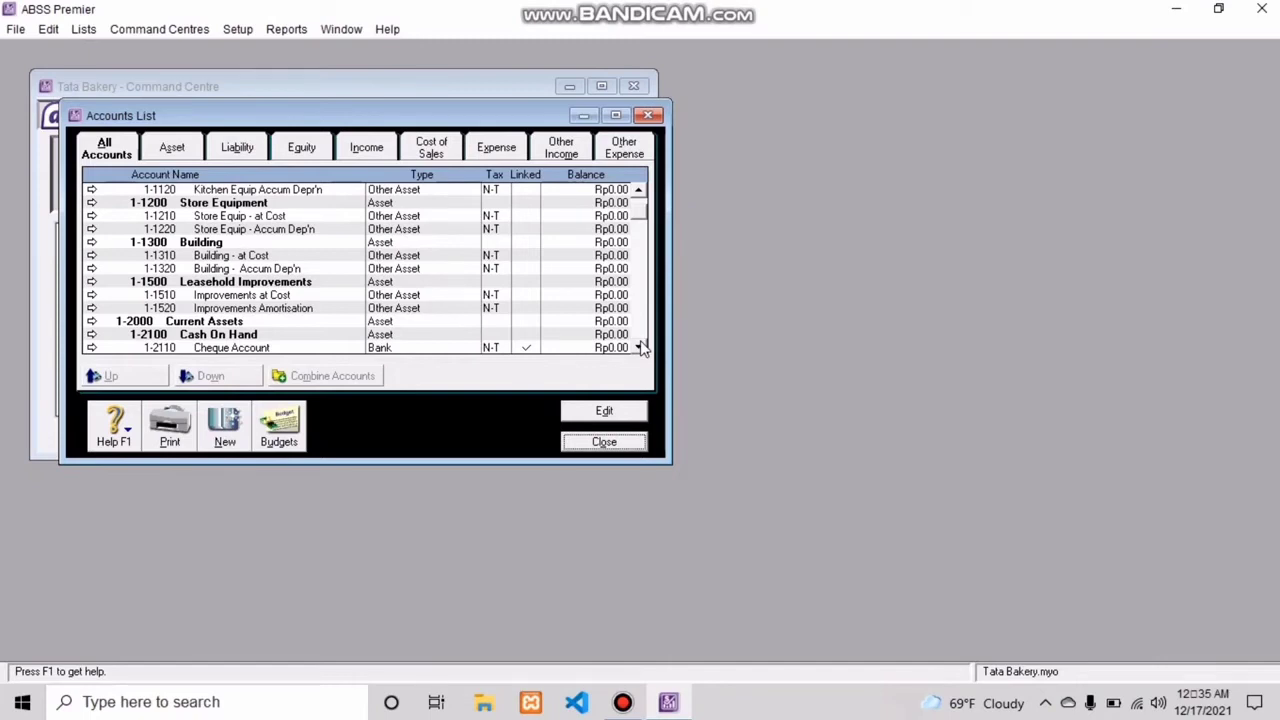
click(325, 348)
click(603, 418)
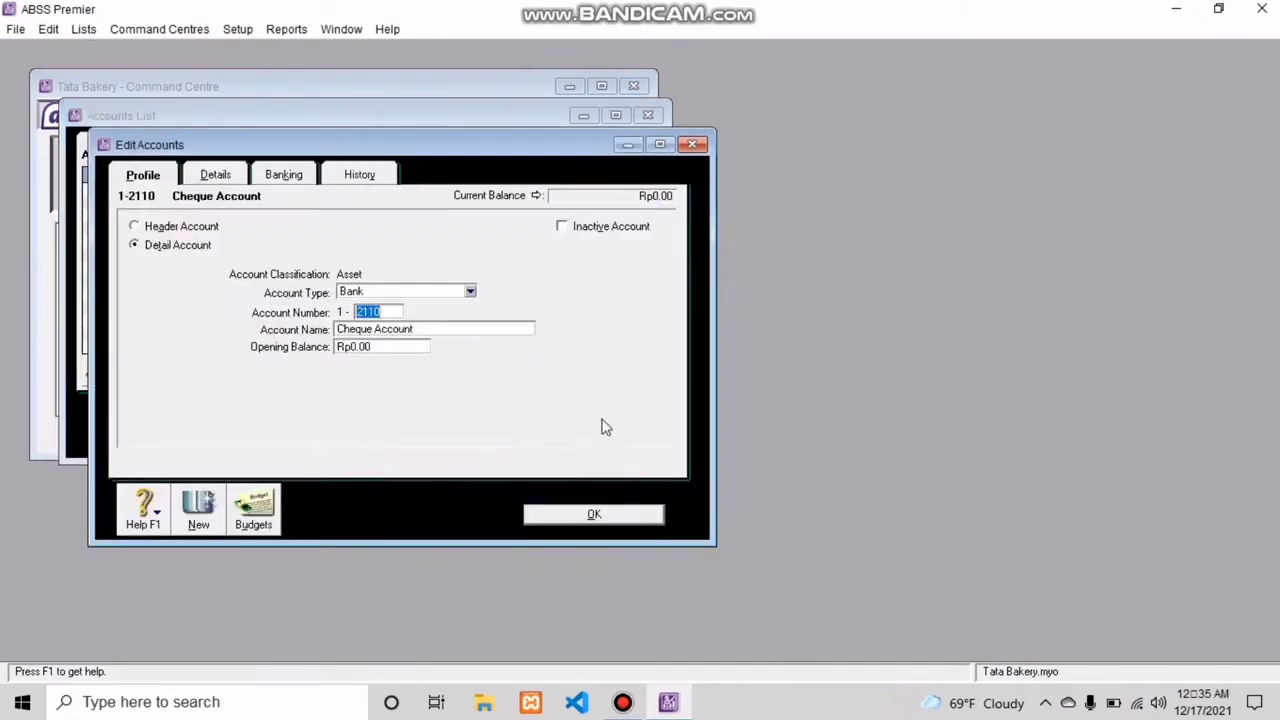
click(424, 327)
key(BackSpace)
text(Cash)
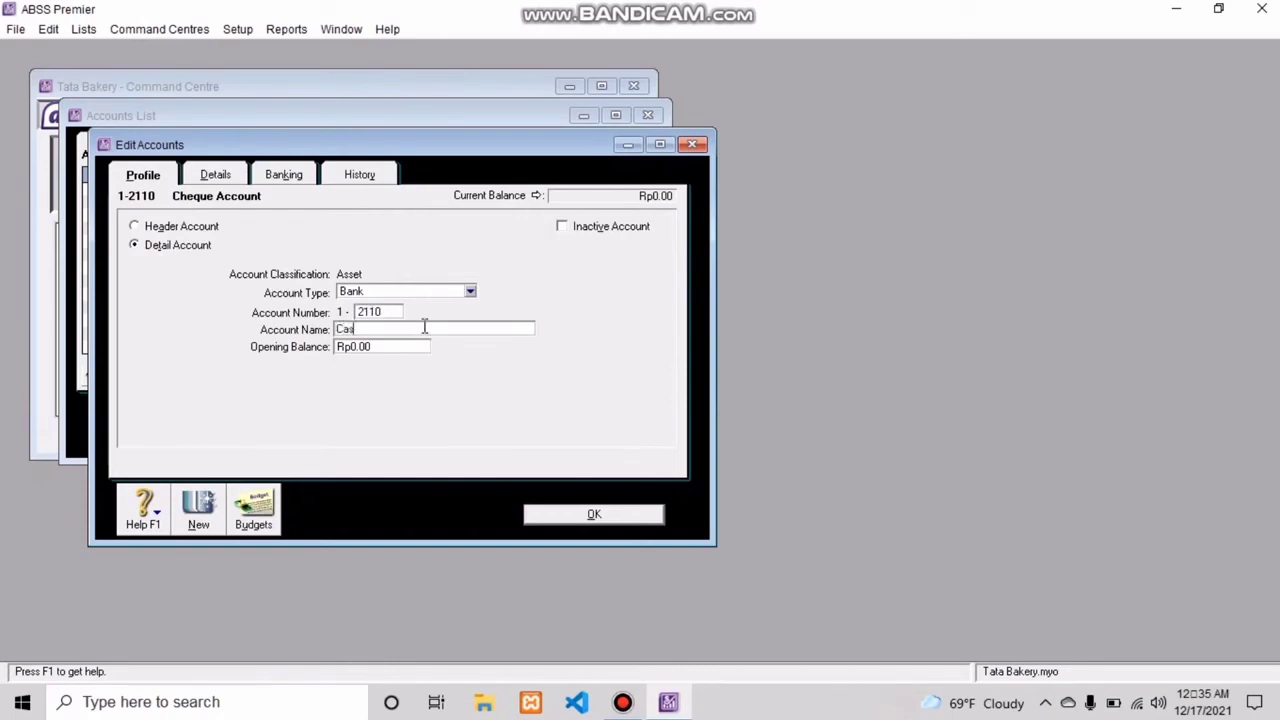
text( (IDR))
click(588, 516)
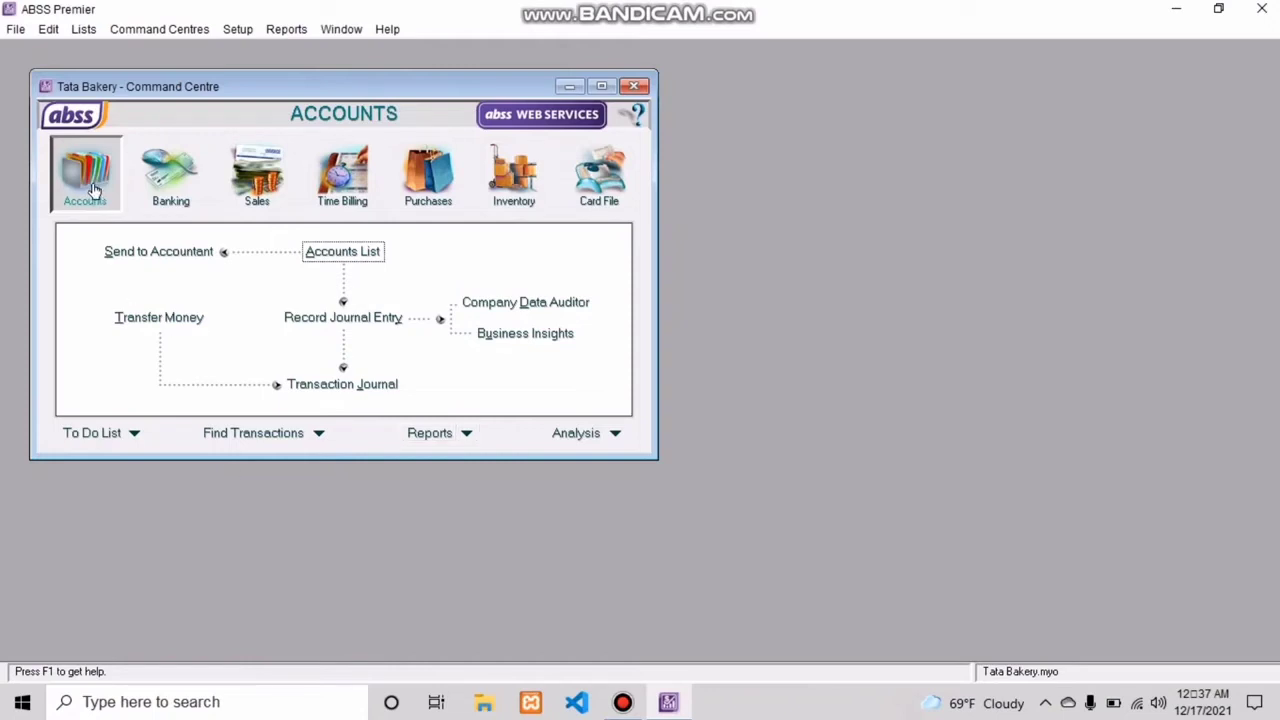
Step: Create a new detail account in the accounts list with the type Bank and the account number 1-2120
click(335, 258)
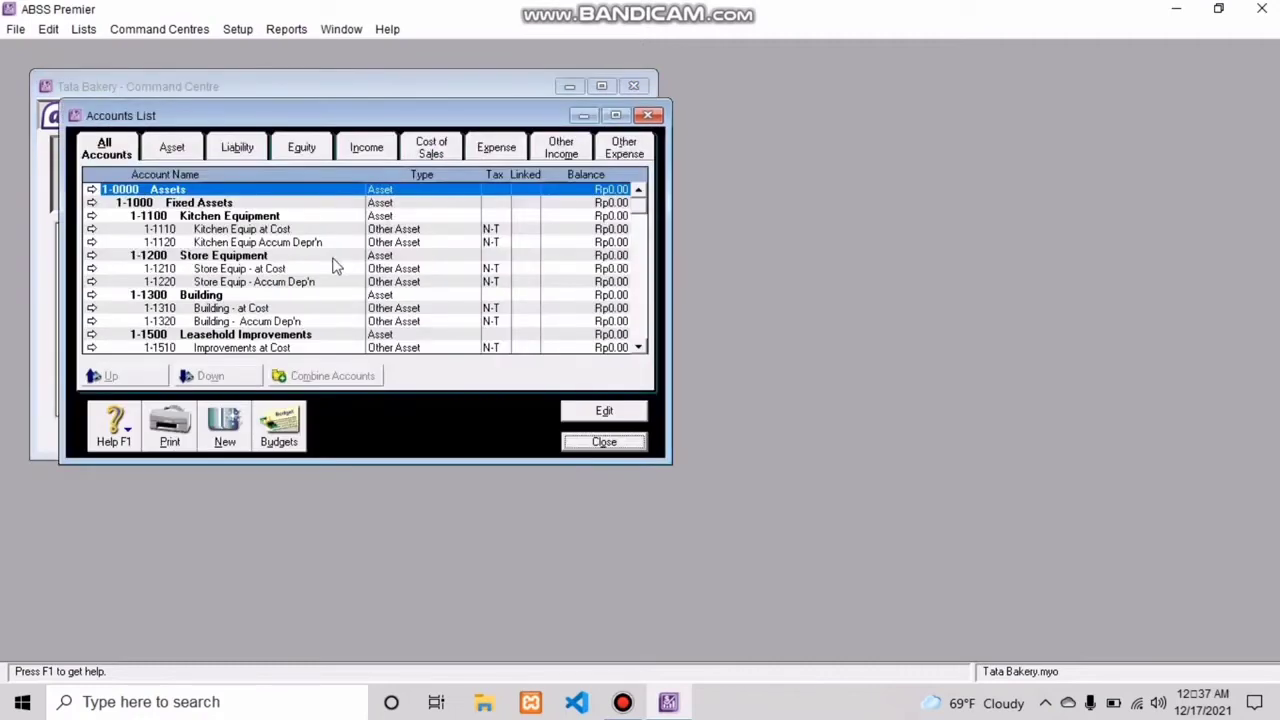
click(225, 428)
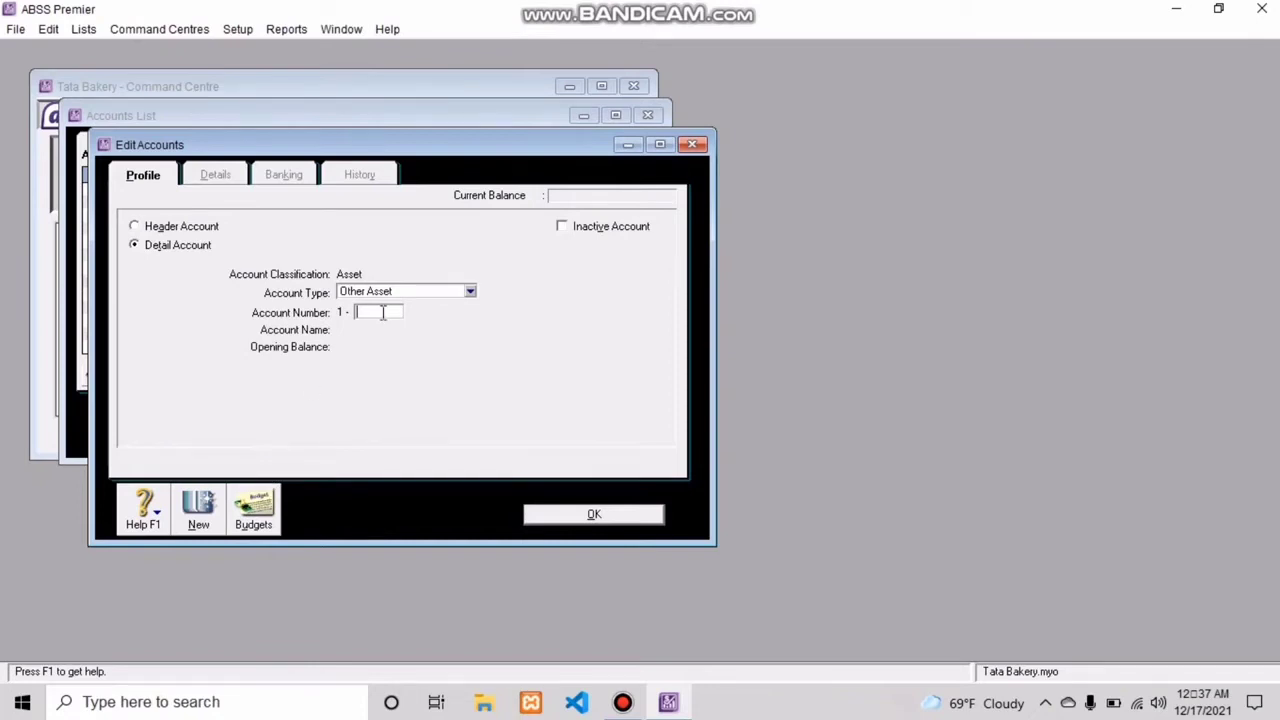
click(462, 294)
click(403, 308)
click(390, 311)
text(2120)
key(Tab)
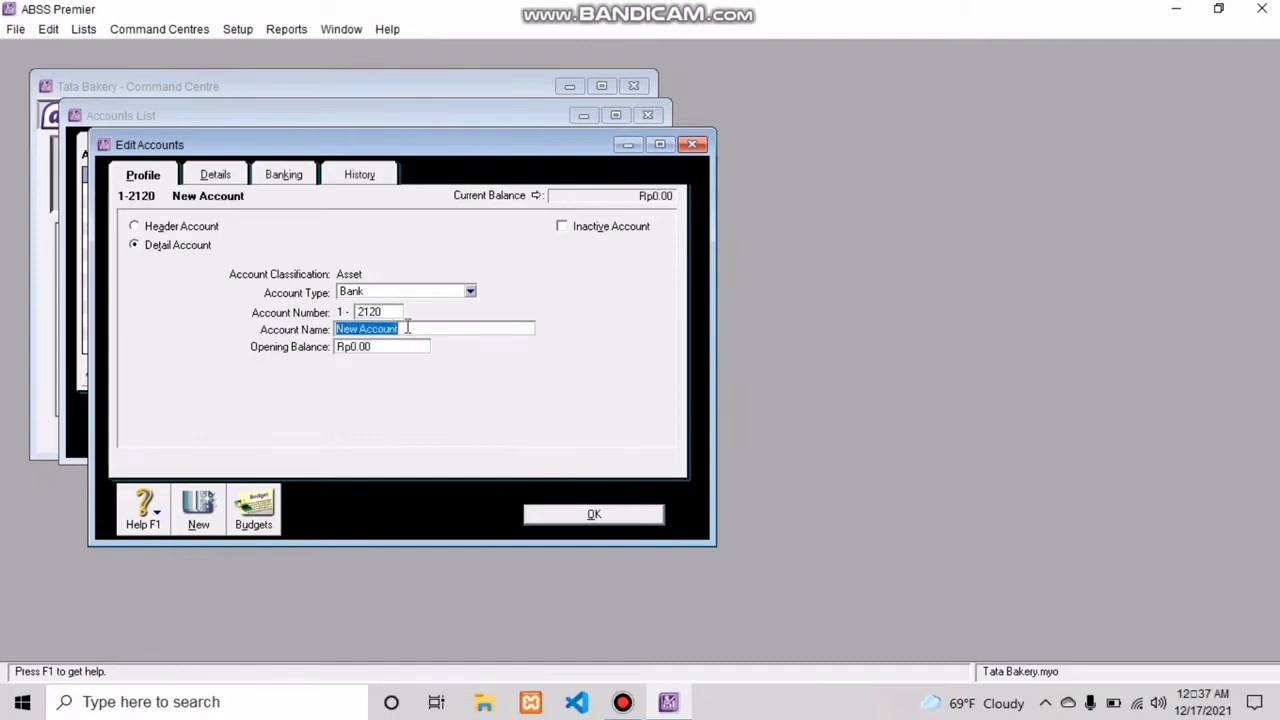
Step: Name the new bank account Cash (USD)
click(427, 329)
key(BackSpace)
key(BackSpace)
key(BackSpace)
key(BackSpace)
key(BackSpace)
key(BackSpace)
key(BackSpace)
key(BackSpace)
key(BackSpace)
key(BackSpace)
key(BackSpace)
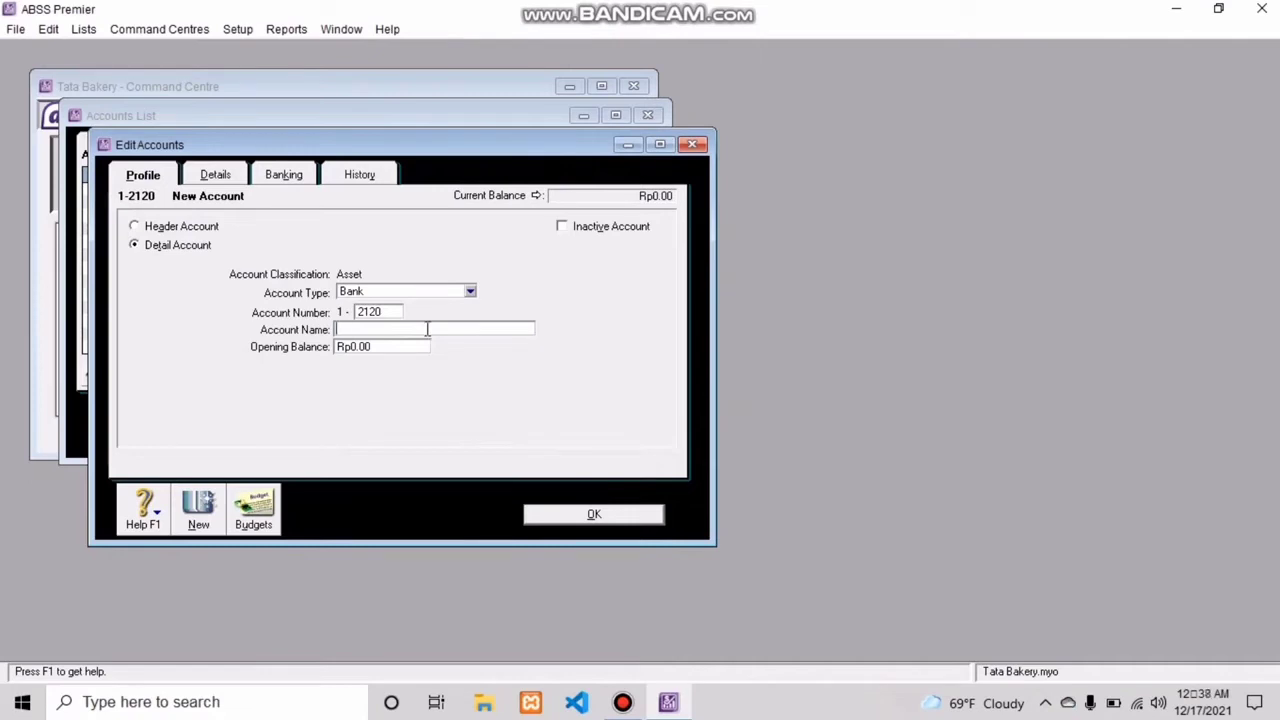
text(Cash (USD))
key(Left)
key(Left)
key(Left)
key(Left)
text(()
Step: Set the Cash (USD) account's currency to USD, have its exchange account created automatically, and save the account
click(231, 182)
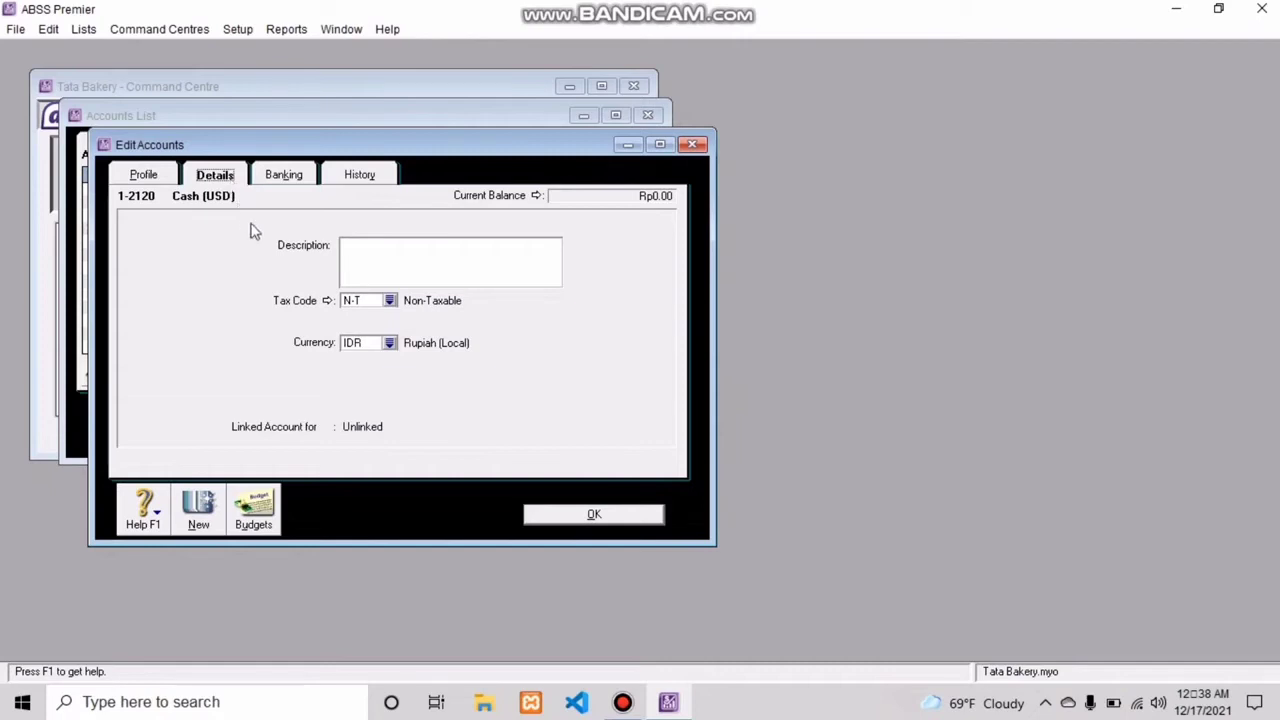
click(391, 344)
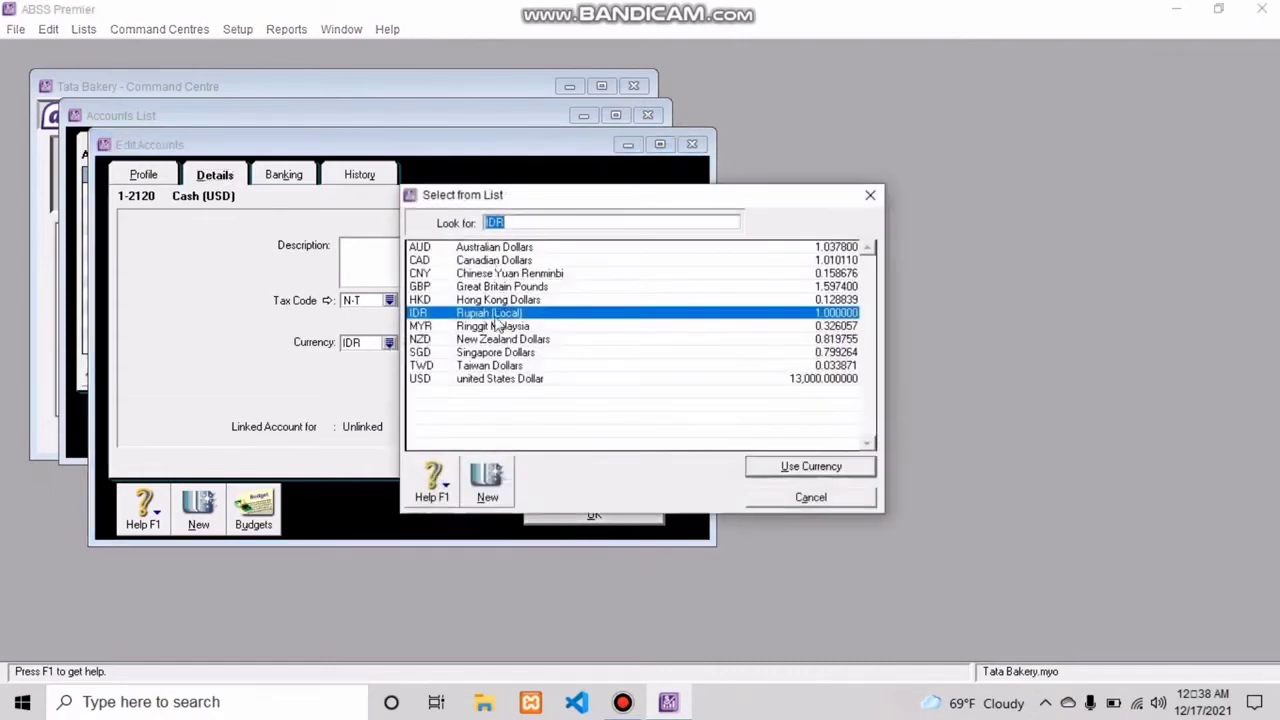
click(475, 381)
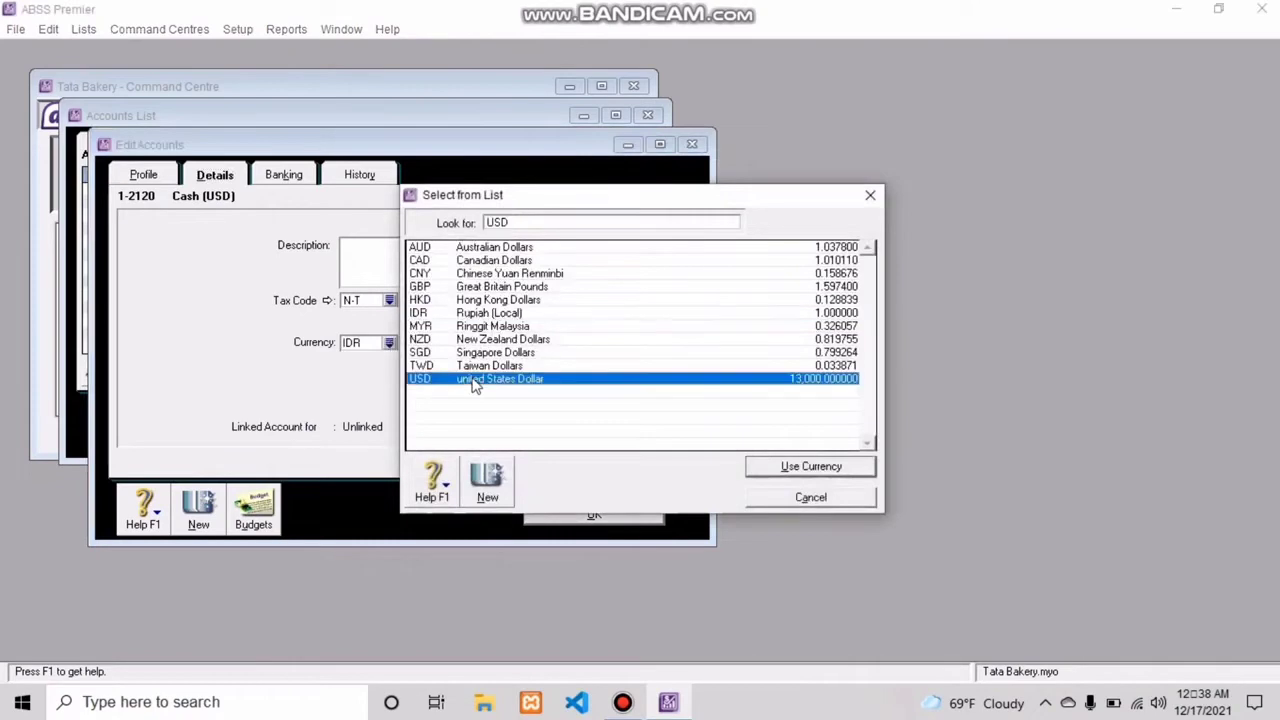
click(828, 467)
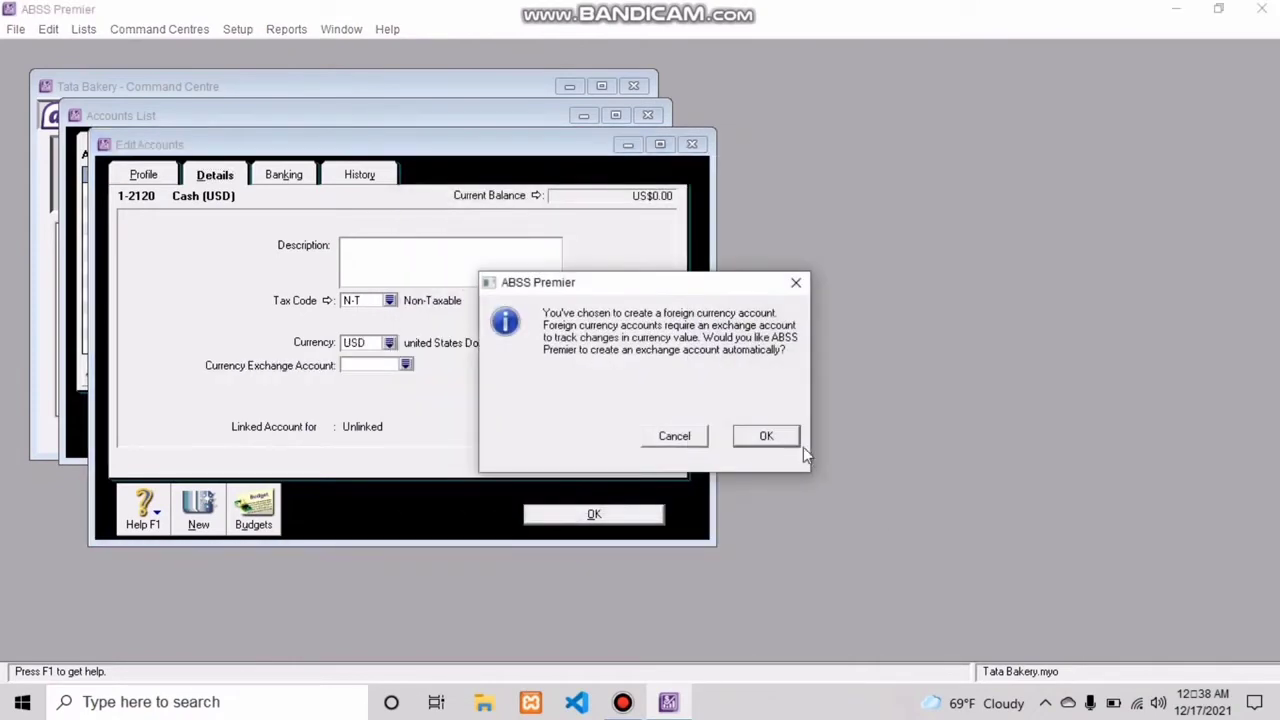
click(766, 434)
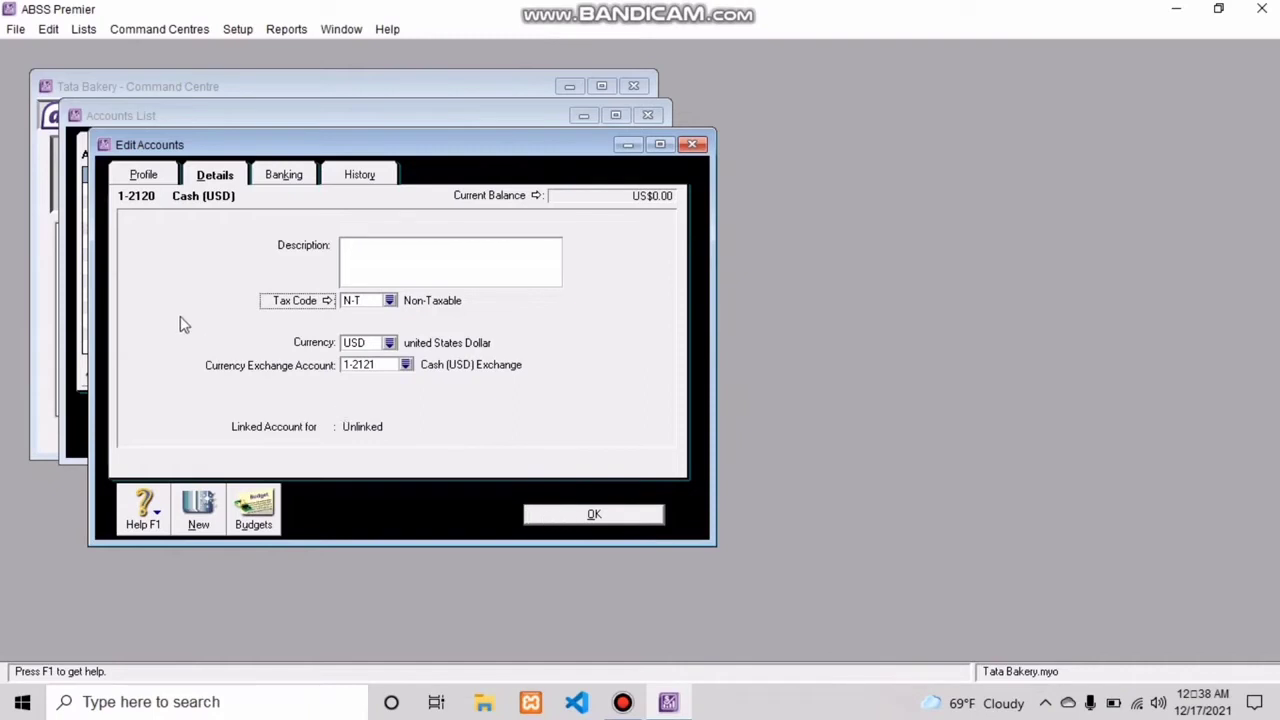
click(153, 176)
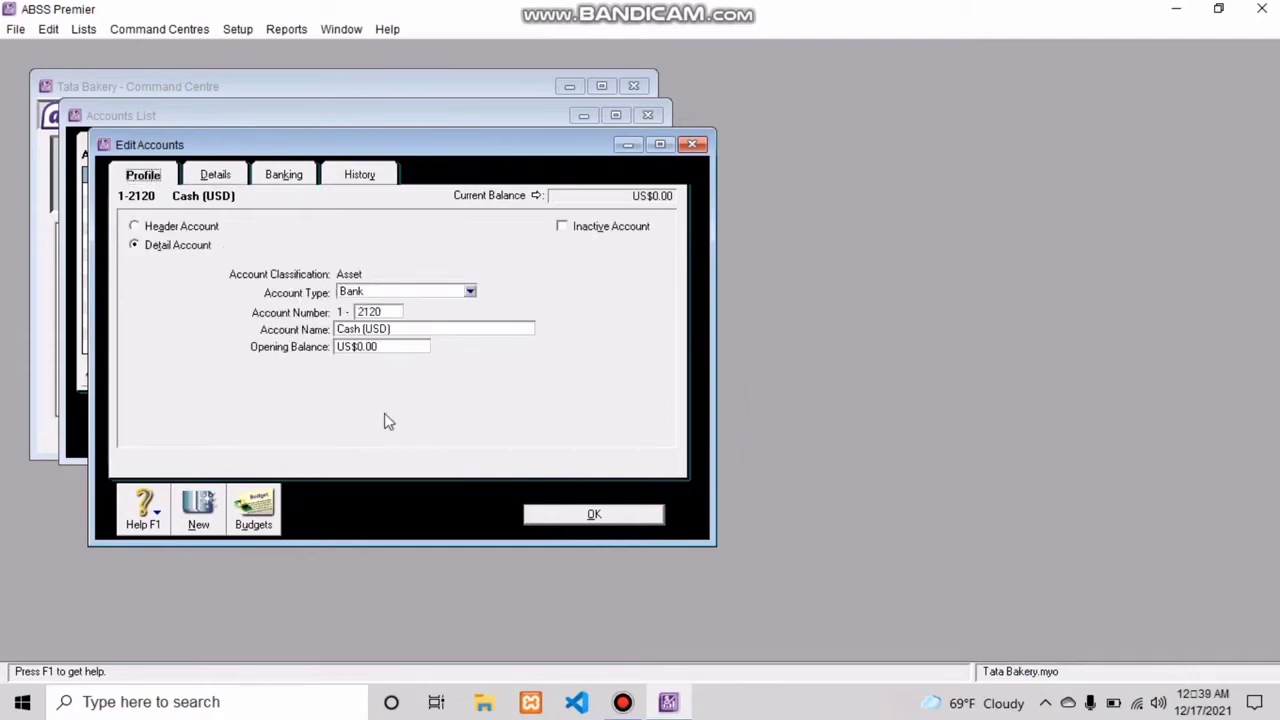
click(593, 514)
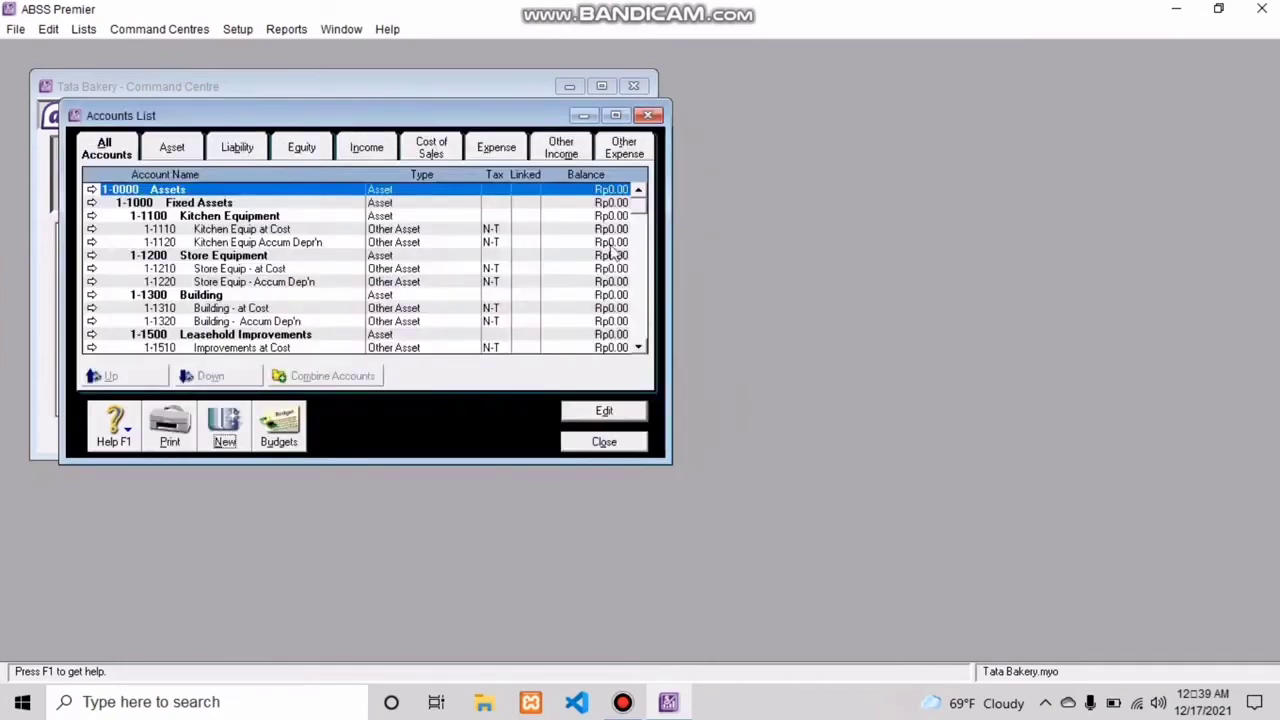
click(640, 347)
click(640, 347)
click(640, 347)
click(640, 347)
click(640, 347)
click(640, 347)
click(640, 347)
click(640, 347)
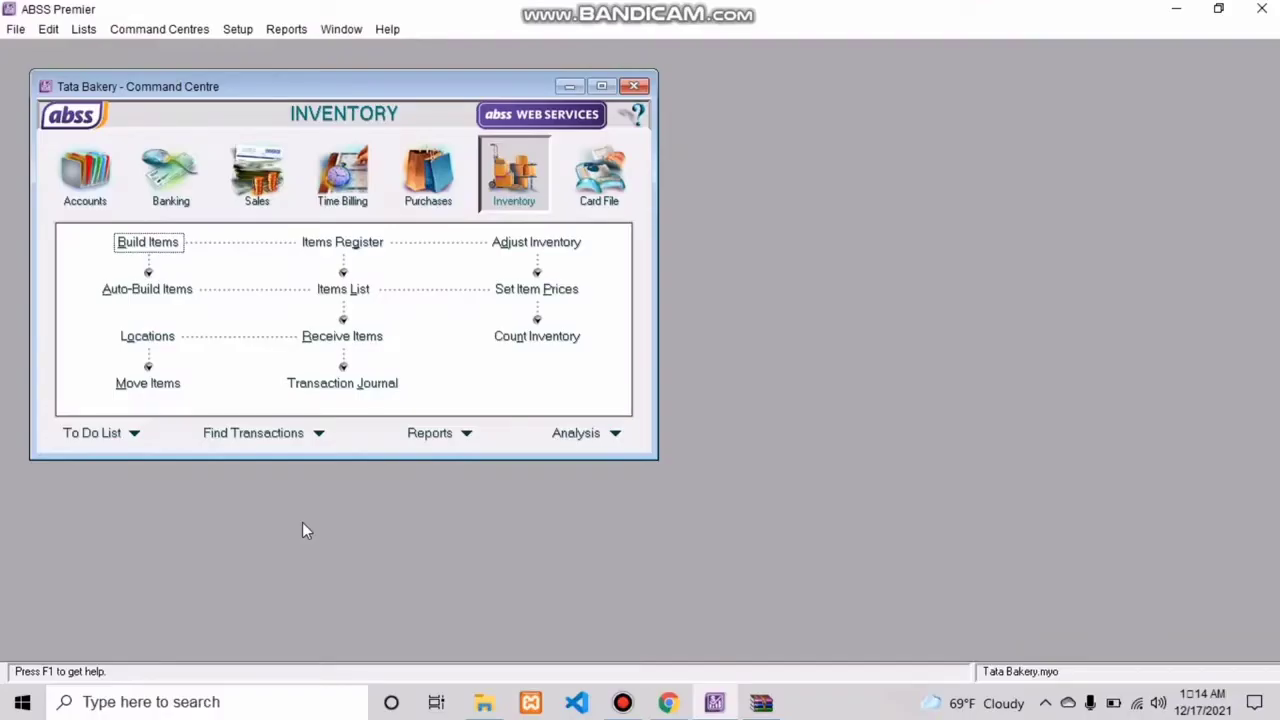
Step: Review the linked receivable and payable accounts of the local Rupiah currency
click(85, 29)
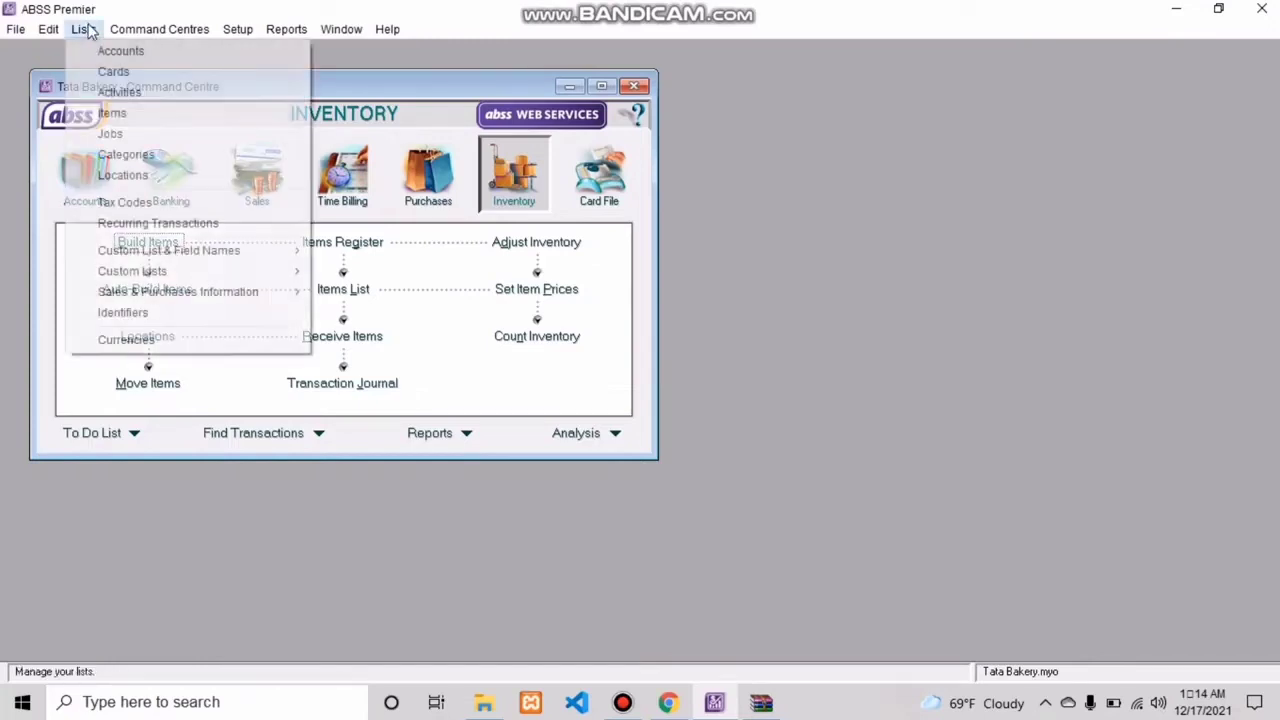
click(150, 342)
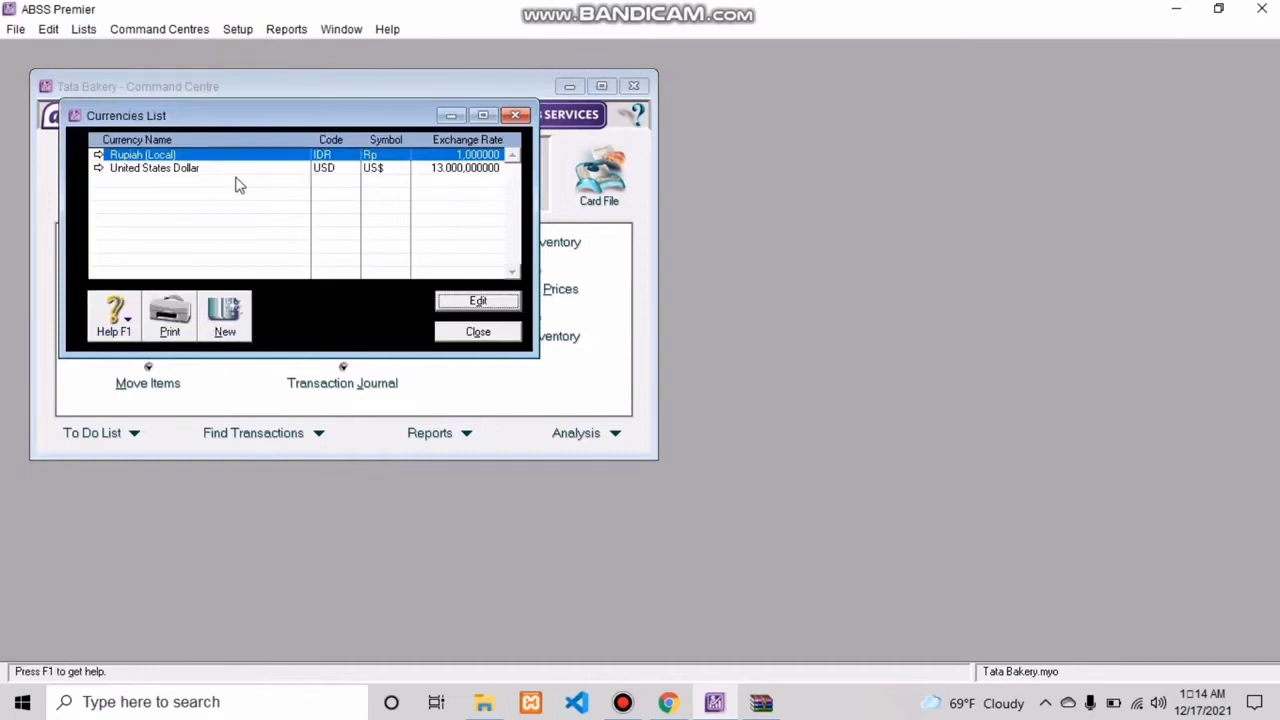
click(472, 304)
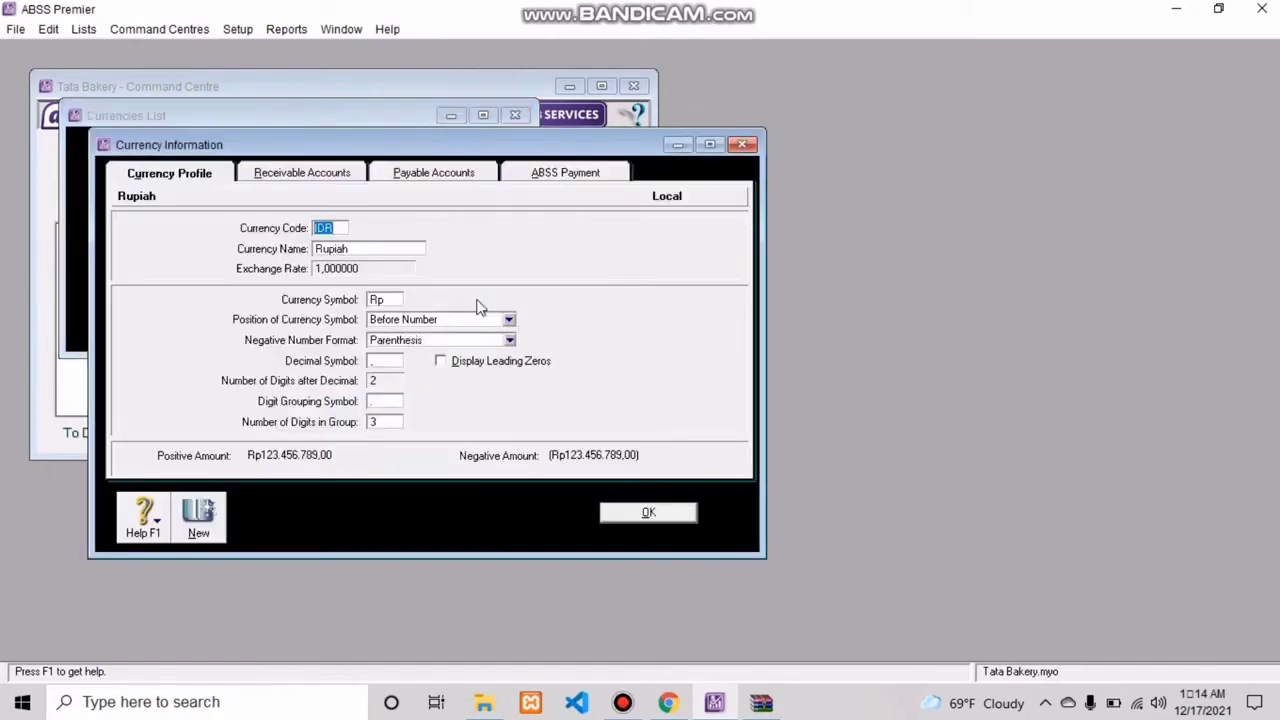
click(308, 176)
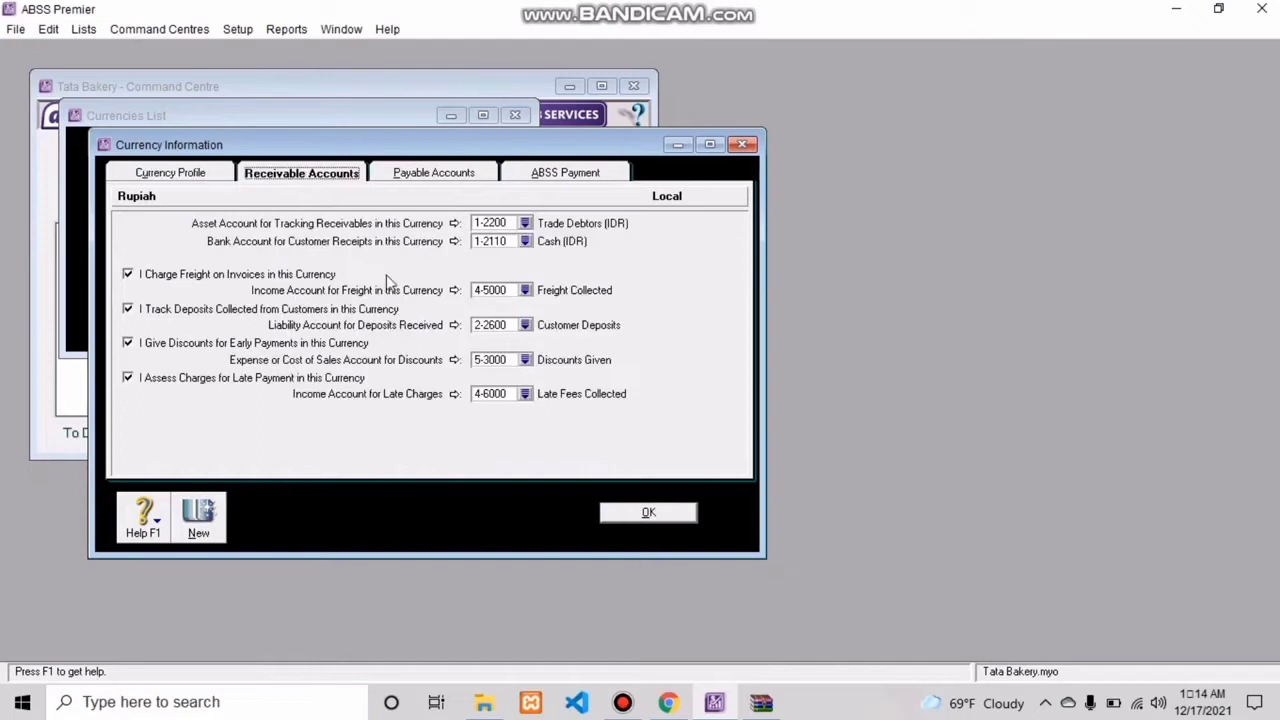
click(435, 177)
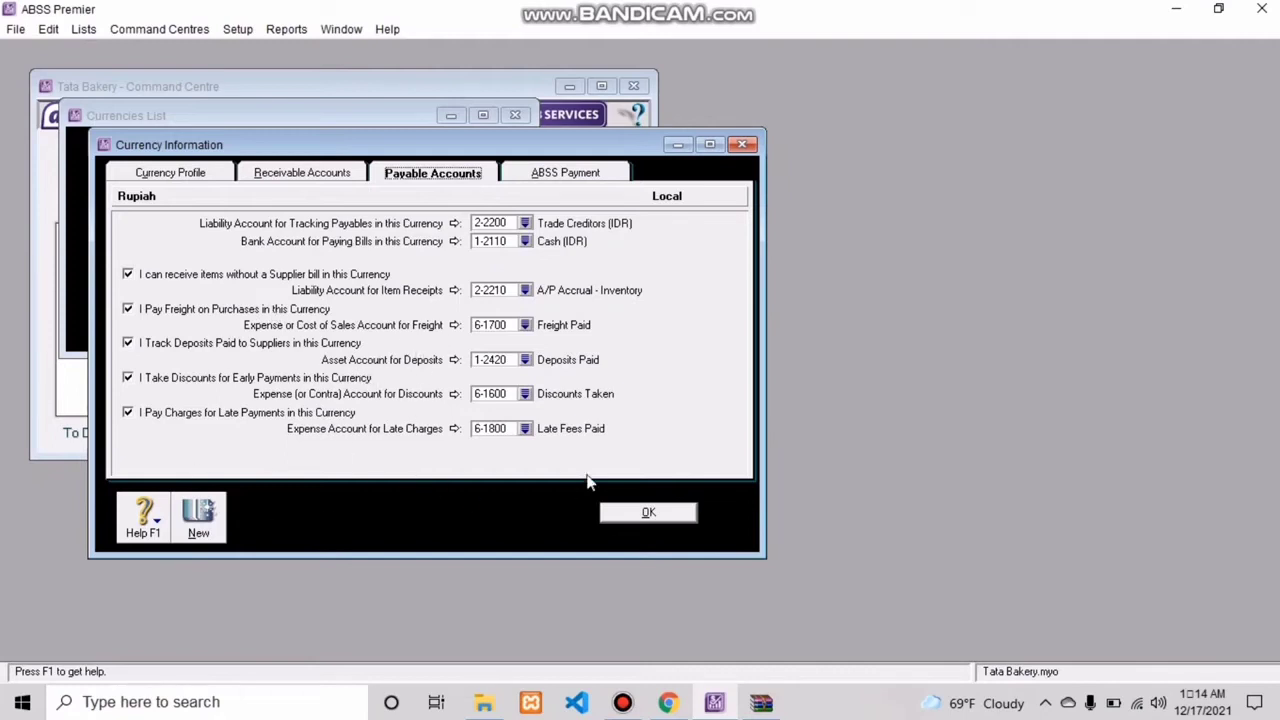
click(634, 512)
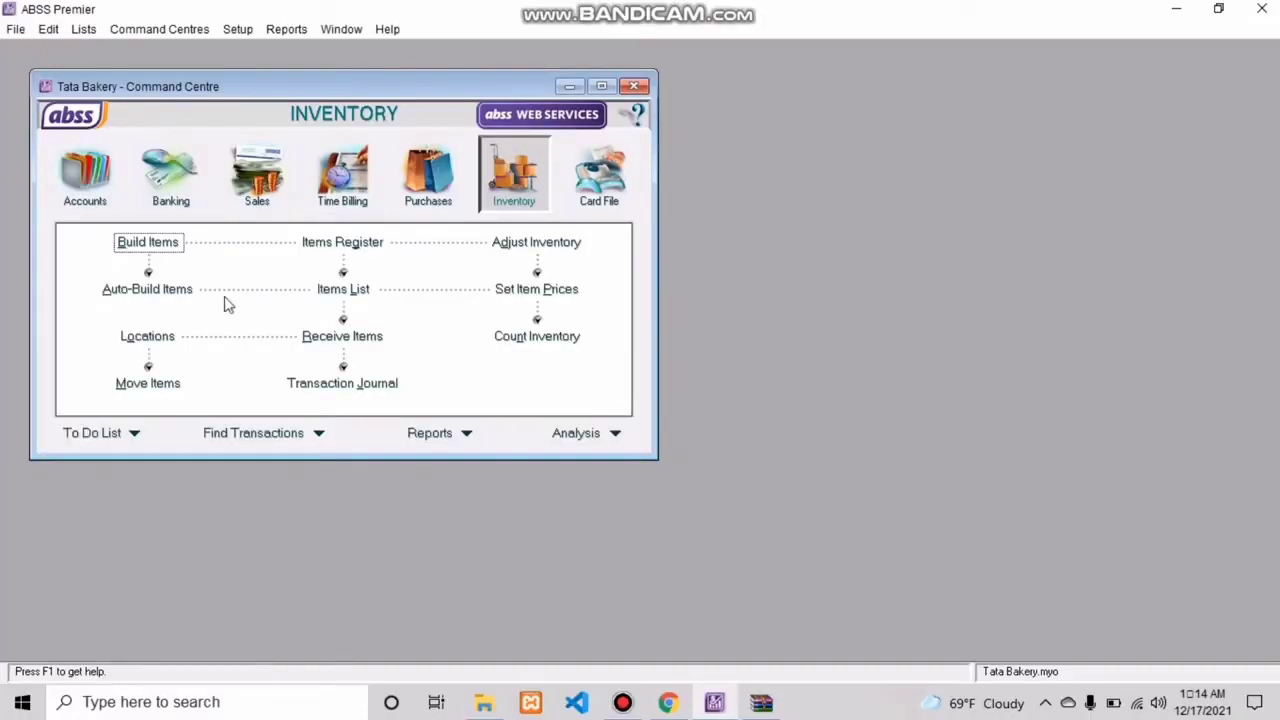
Step: Review the linked receivable and payable accounts of the United States Dollar currency
click(99, 31)
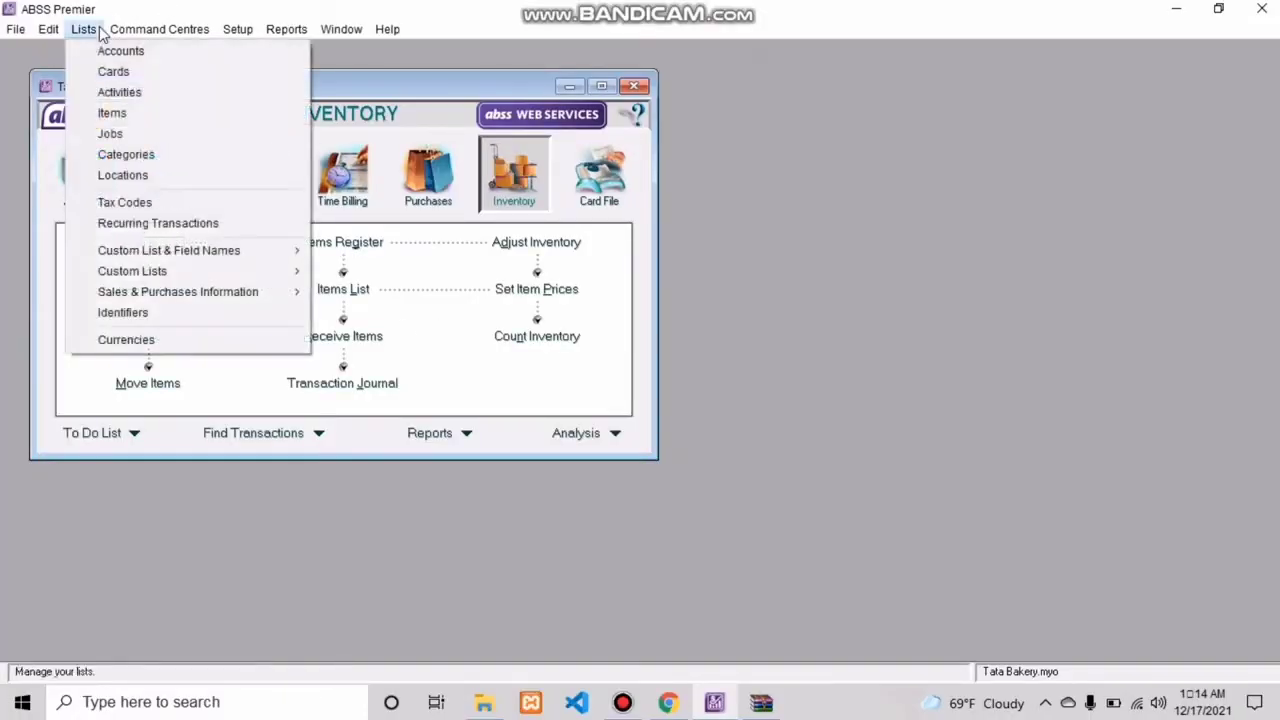
click(158, 349)
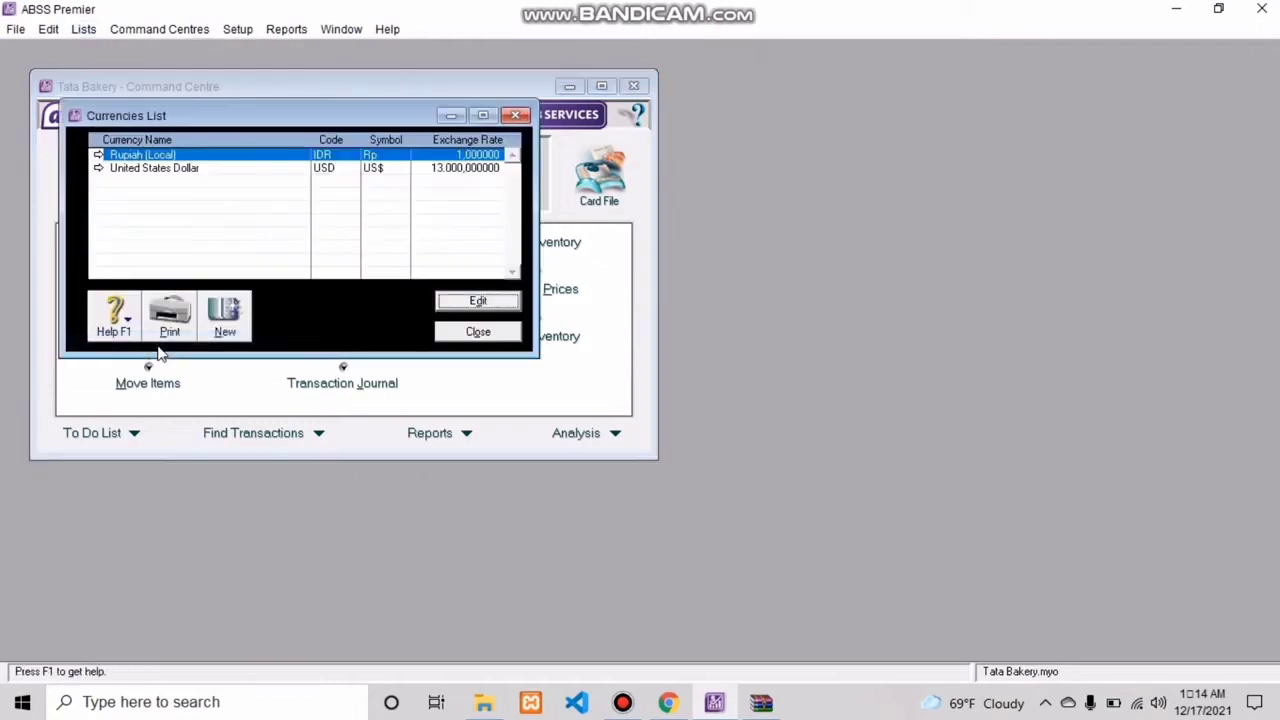
click(253, 172)
click(458, 304)
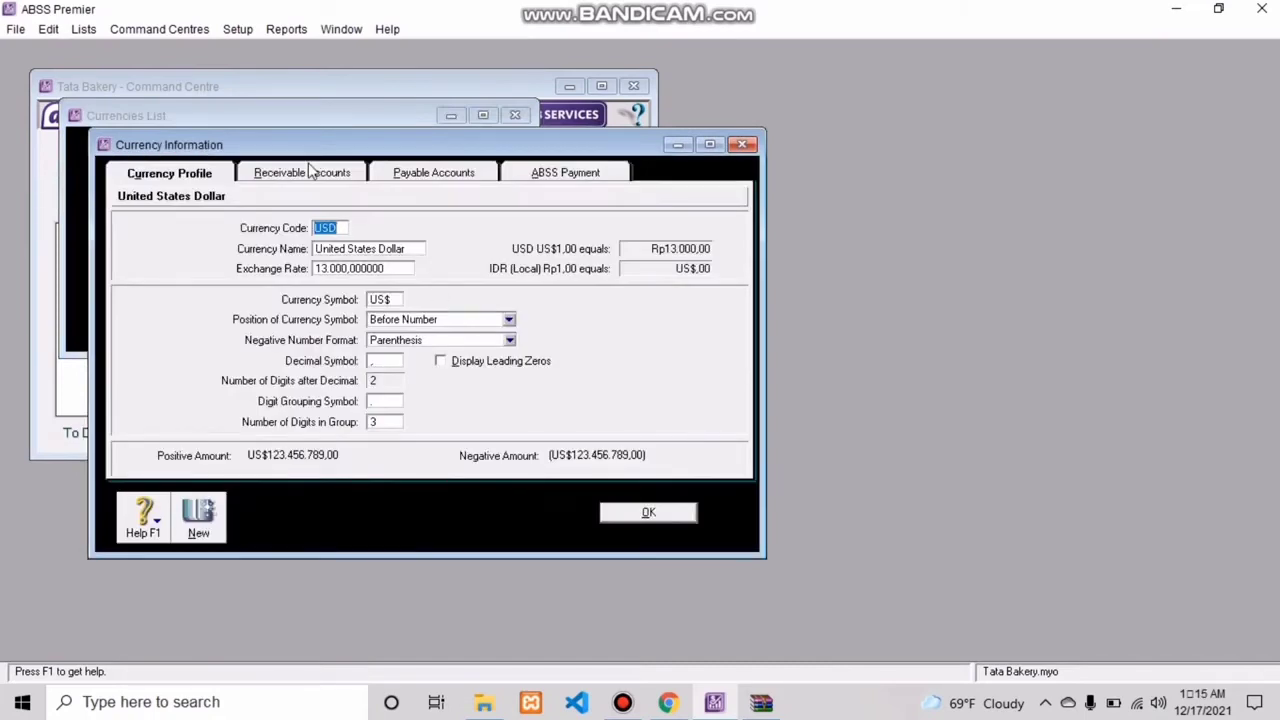
click(310, 172)
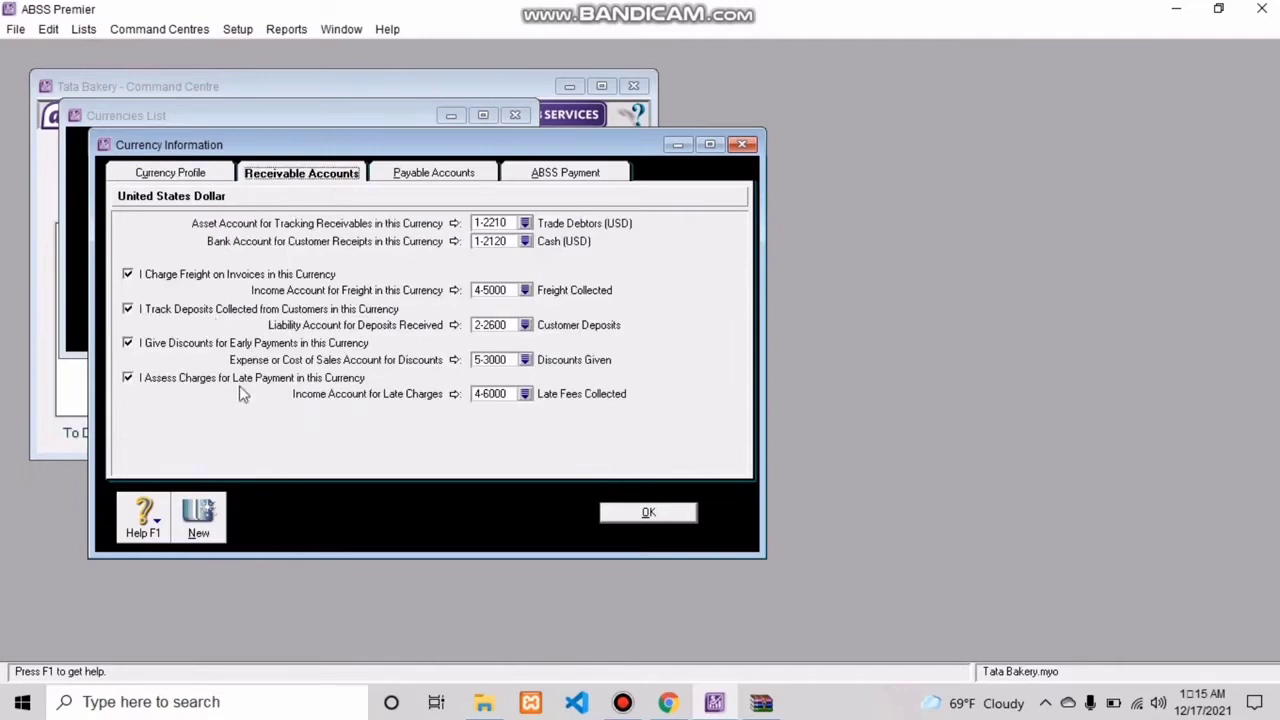
click(433, 178)
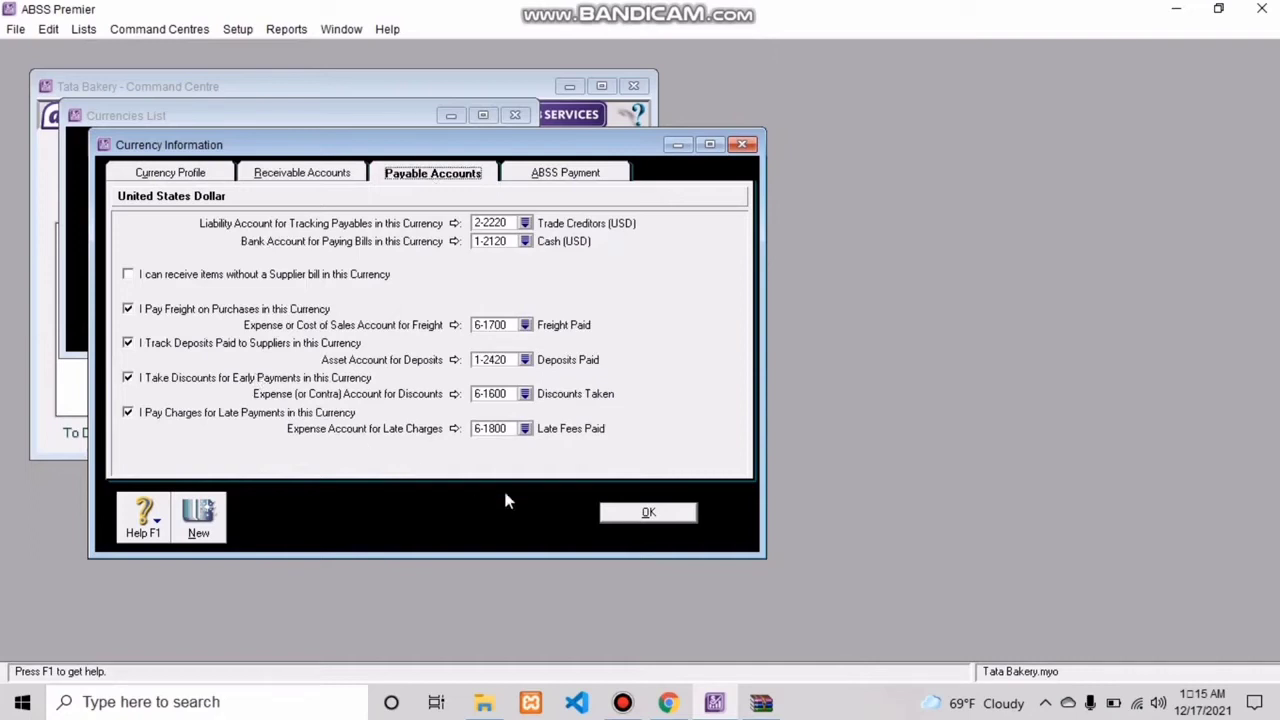
click(646, 514)
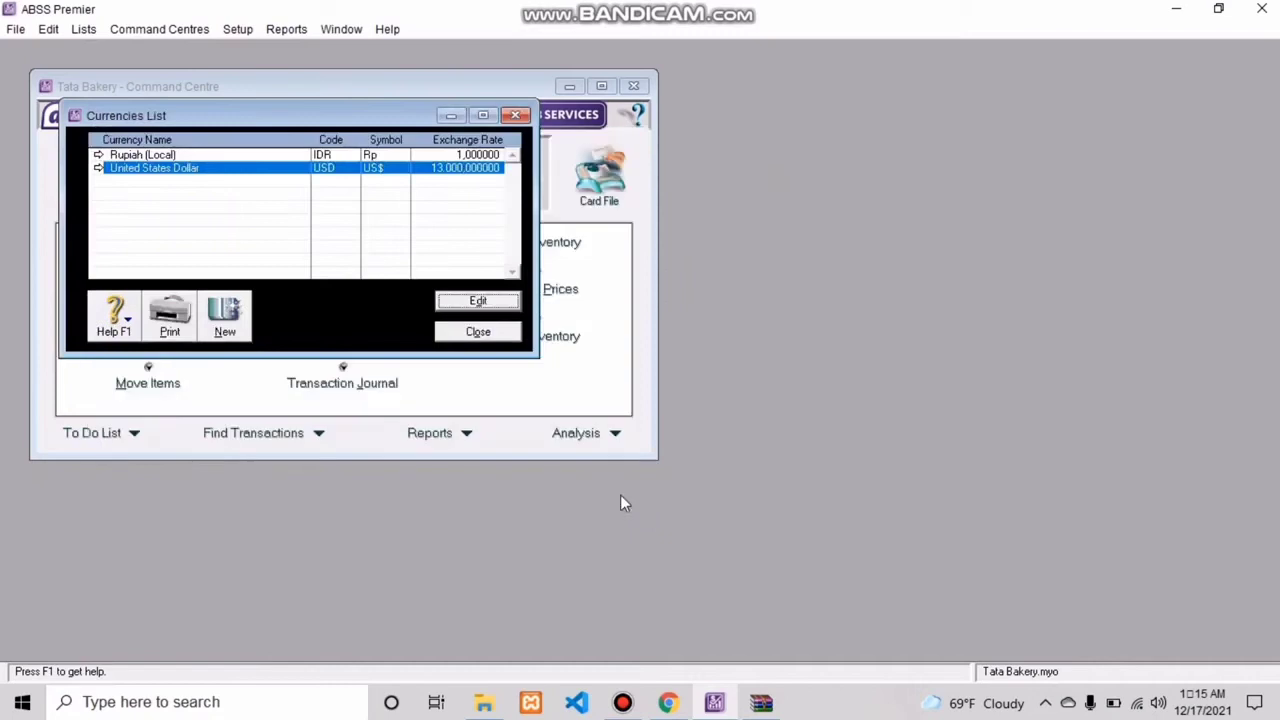
click(470, 333)
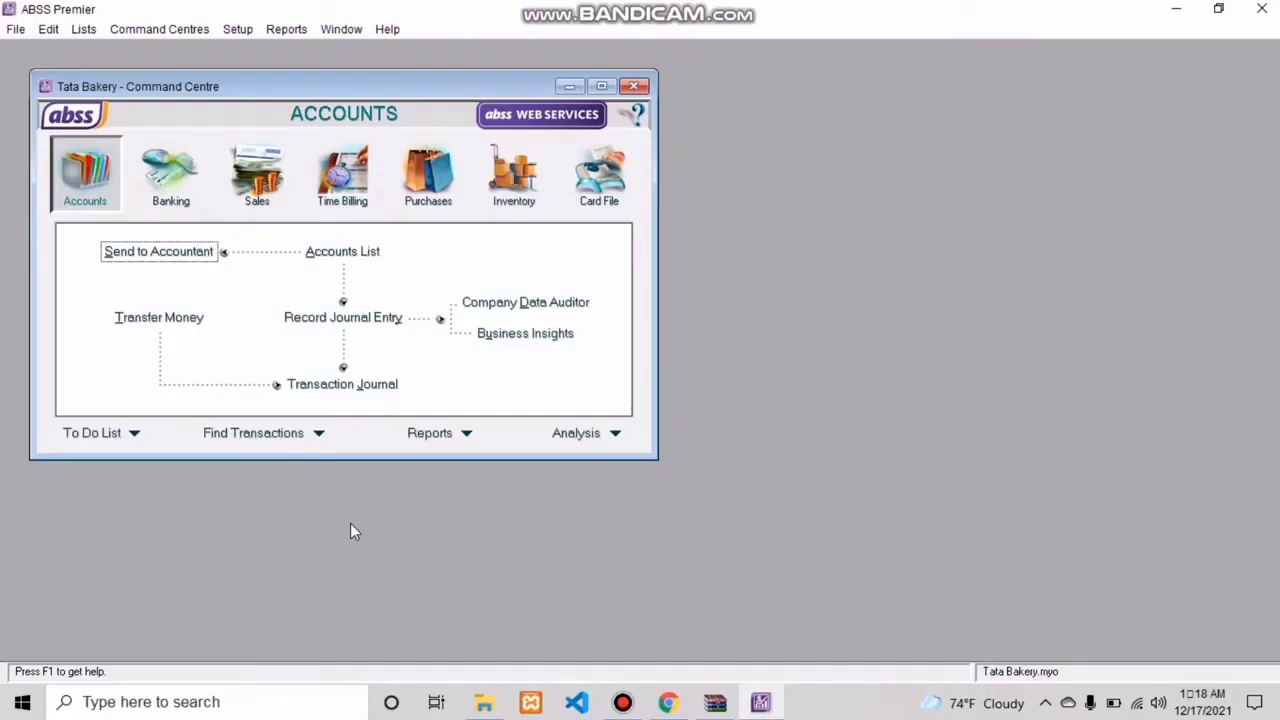
Step: Create a new tax code PPN with the description Pajak Pertambahan Nilai
click(84, 30)
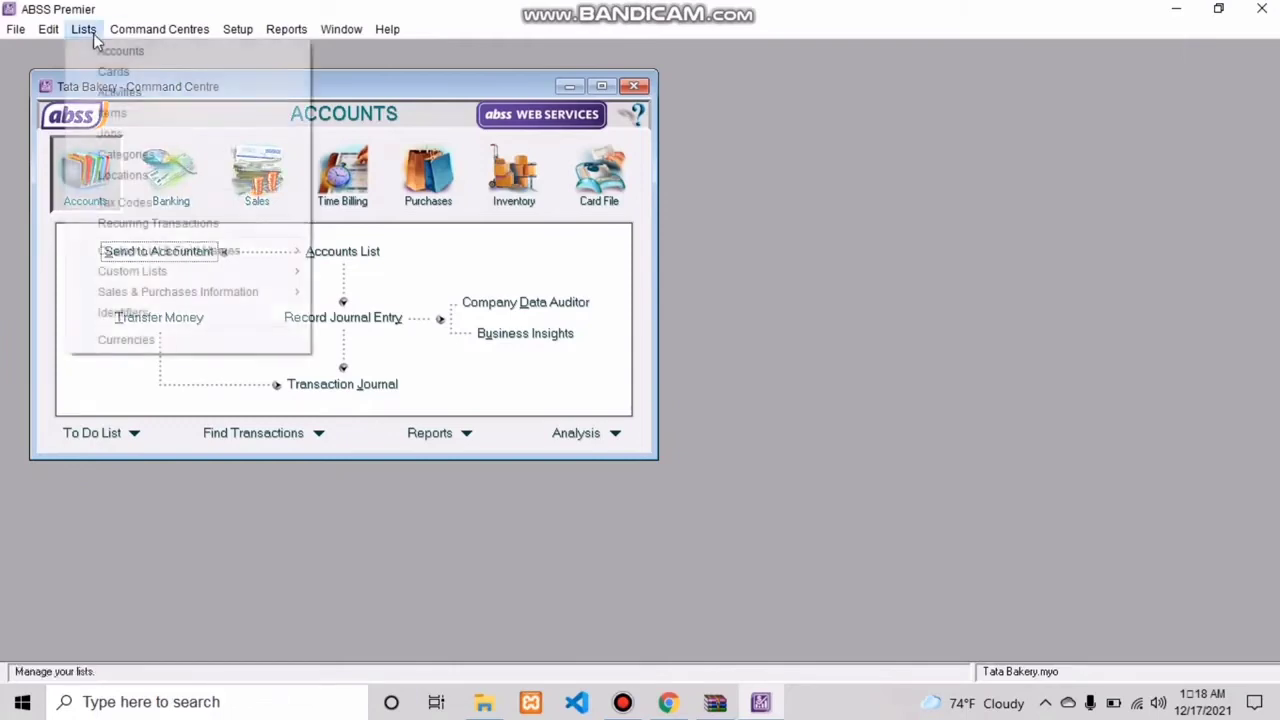
click(143, 206)
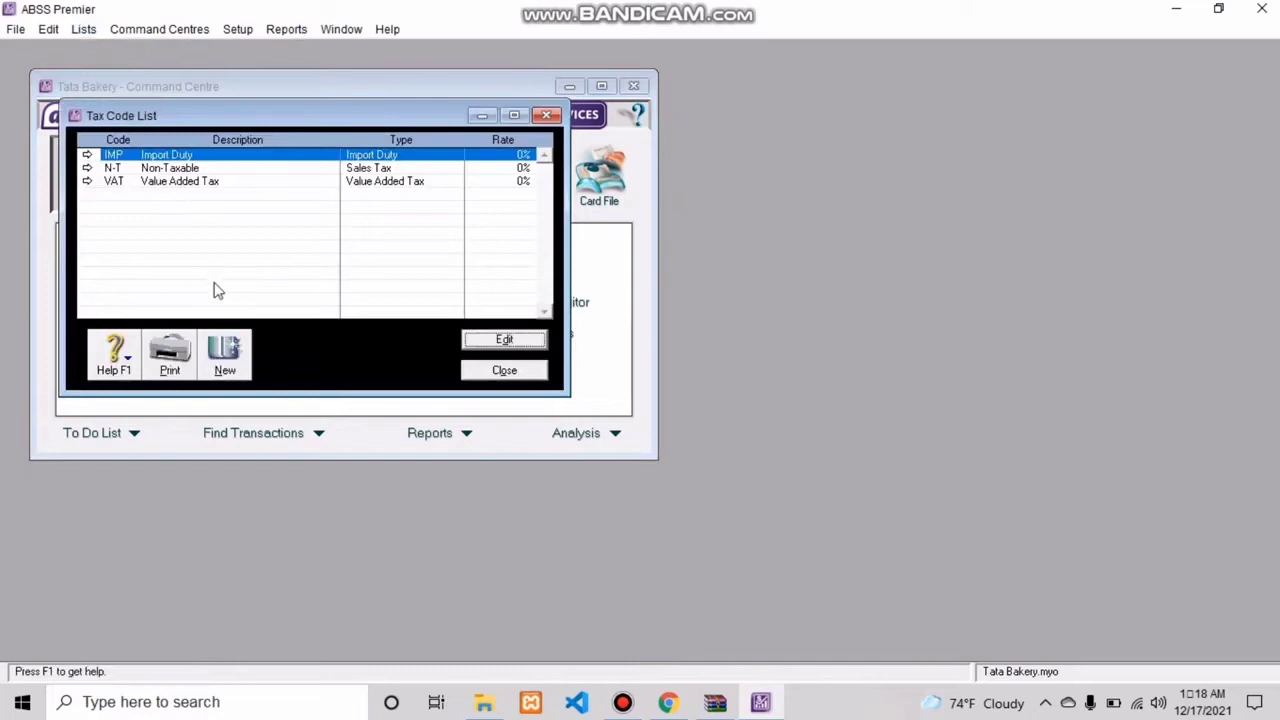
click(228, 368)
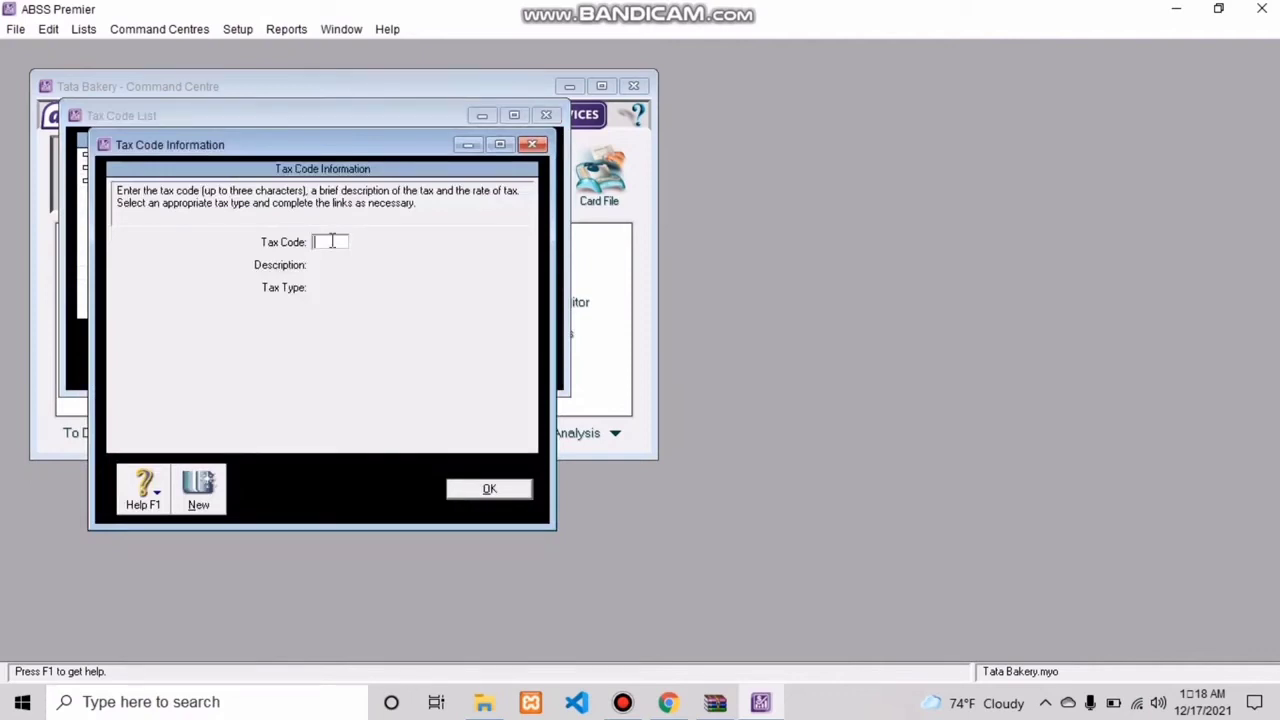
text(PPN)
key(Tab)
text(Pa)
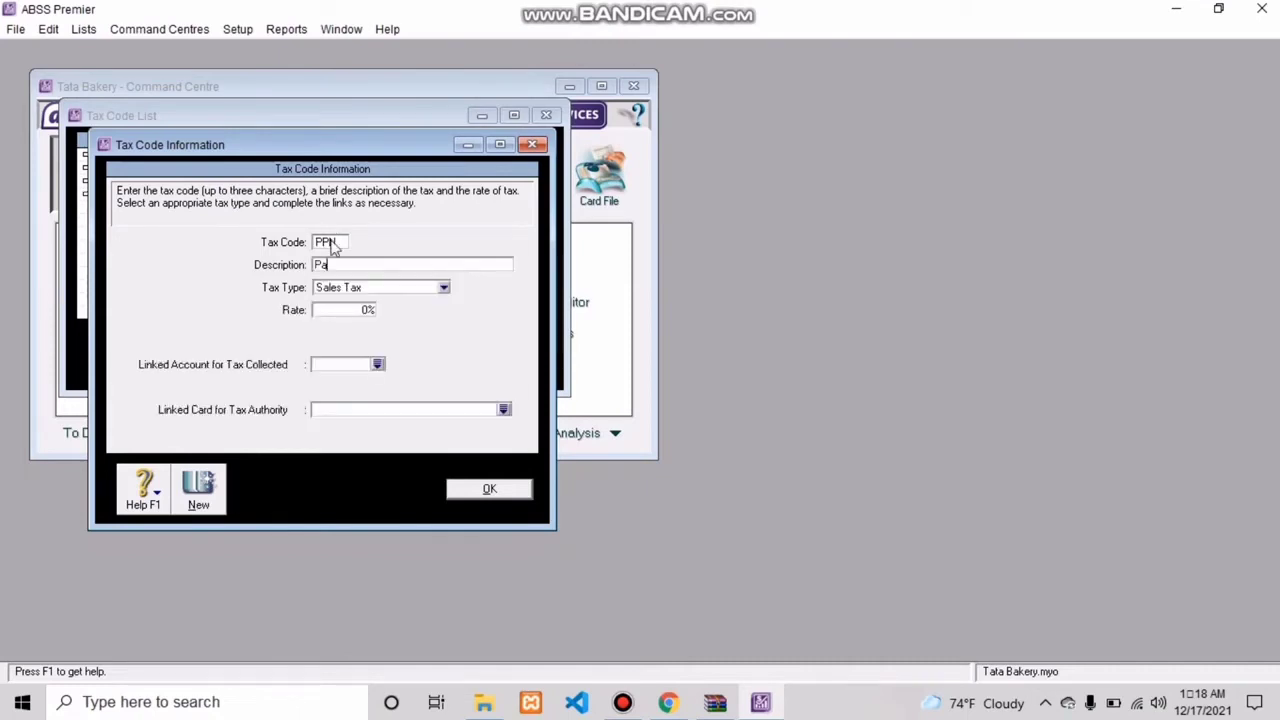
text(jak Pertambahan Nilai)
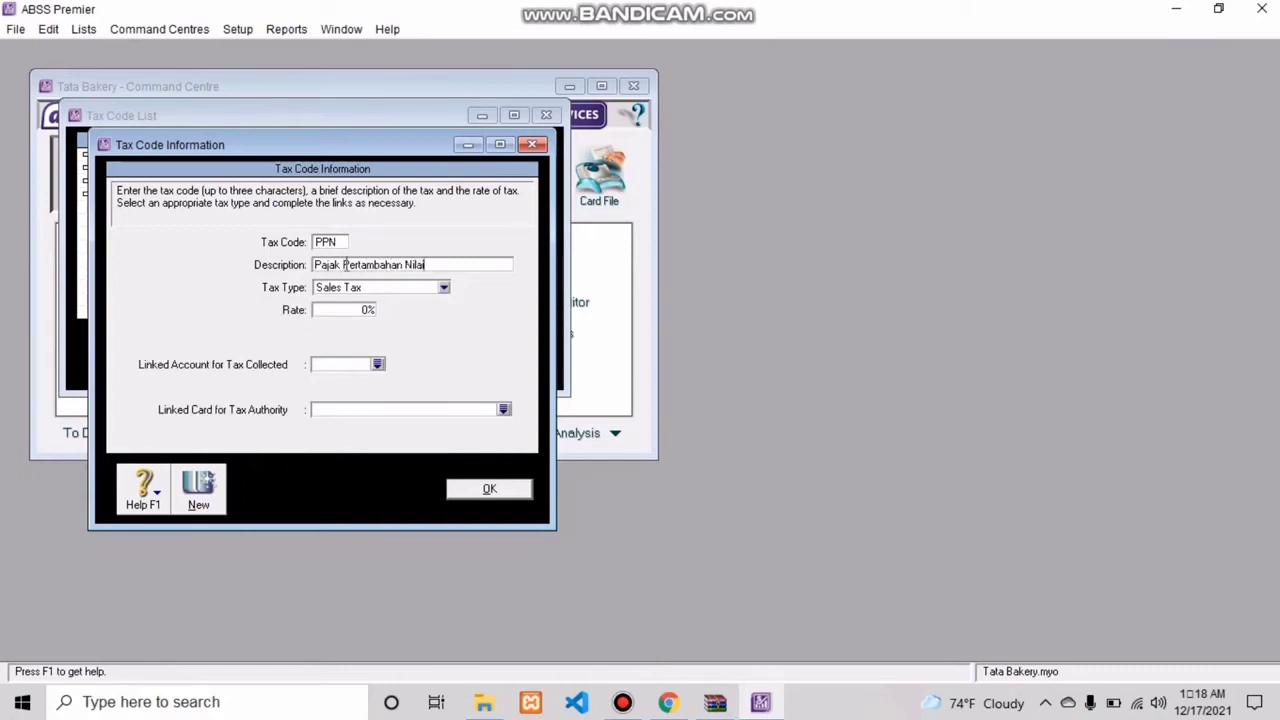
Step: Set the PPN tax code's type to Value Added Tax and its rate to 10%
click(401, 291)
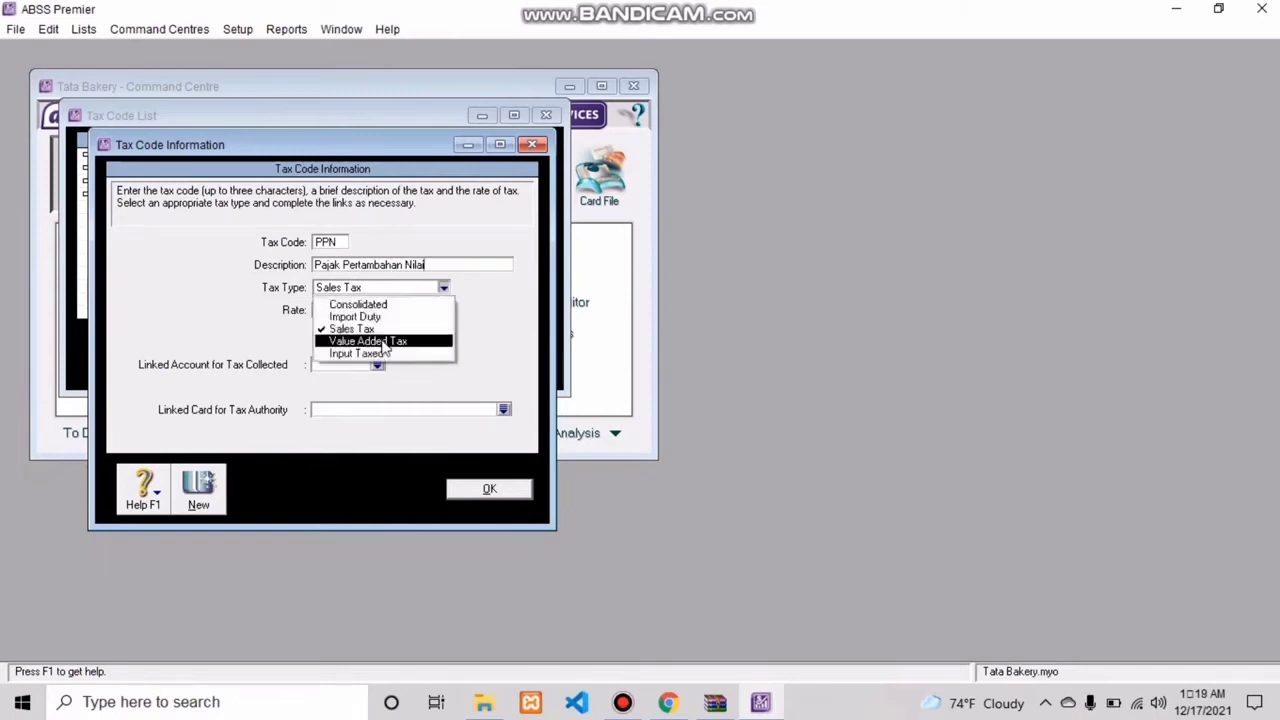
click(382, 341)
click(358, 311)
text(1)
key(Tab)
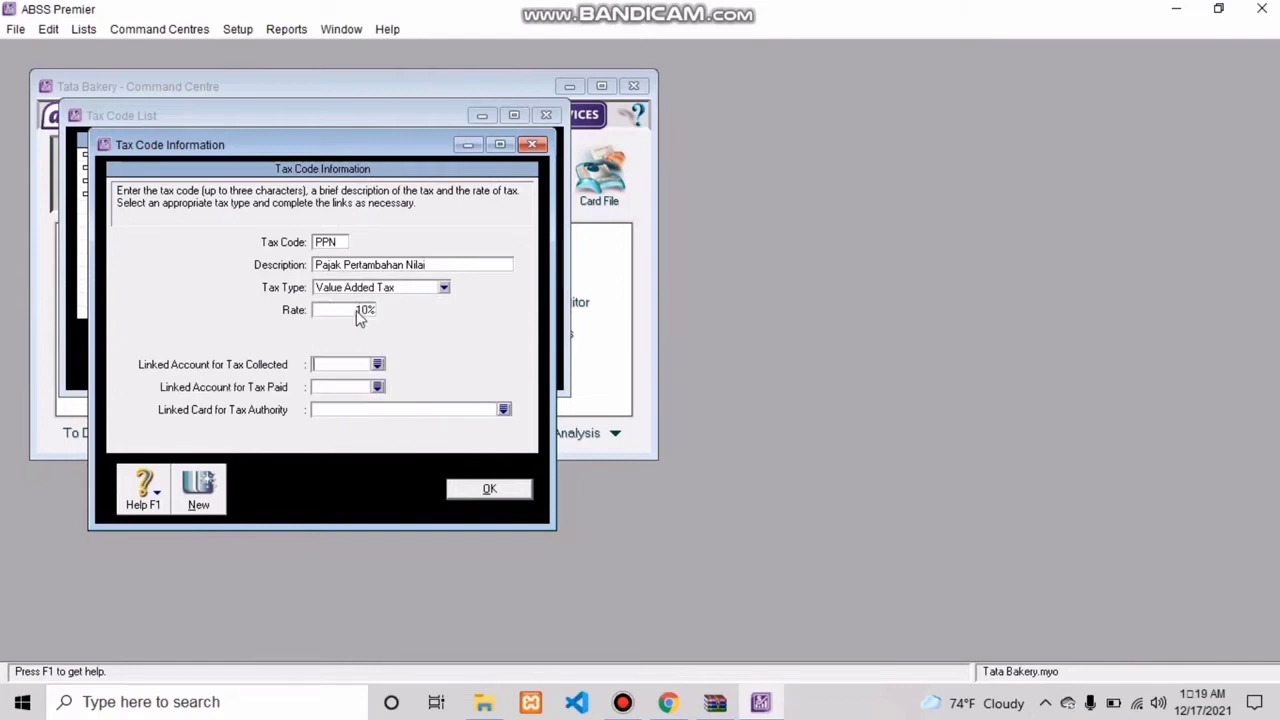
Step: Link the PPN code's collected tax to 2-2310 VAT Collected and paid tax to 2-2330 VAT Paid, and save it
click(378, 366)
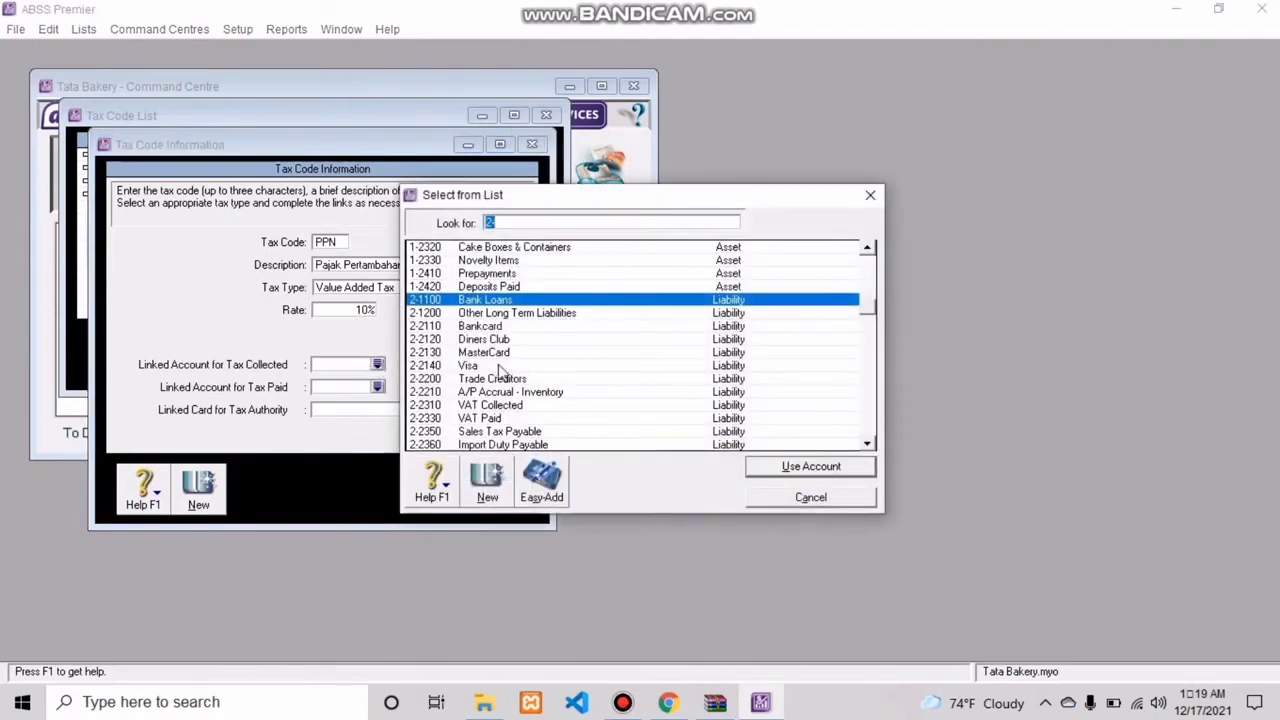
click(531, 406)
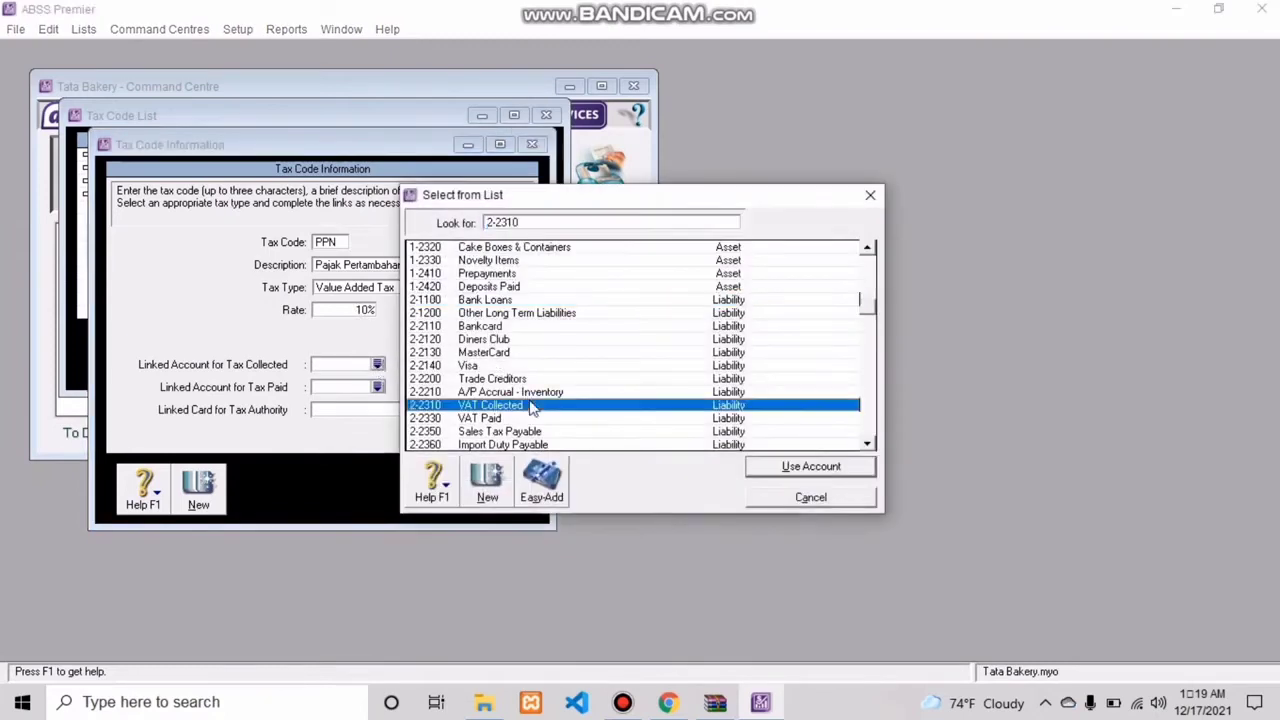
click(836, 470)
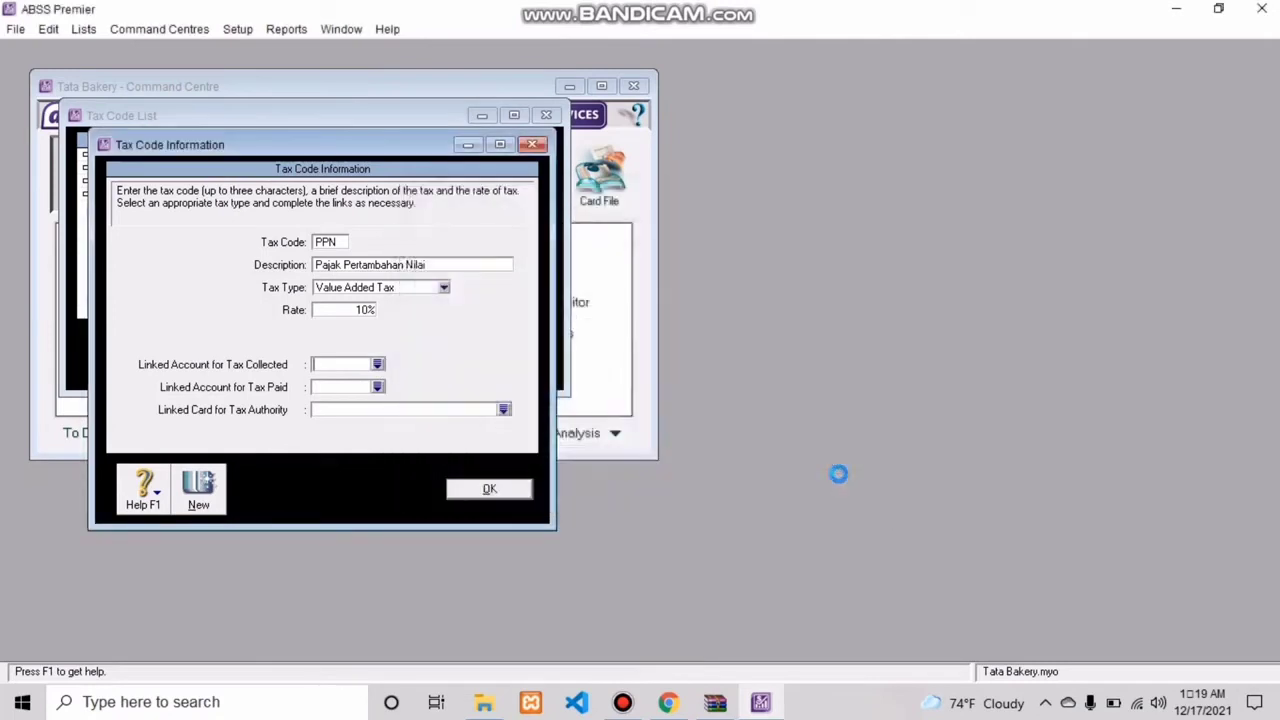
click(378, 388)
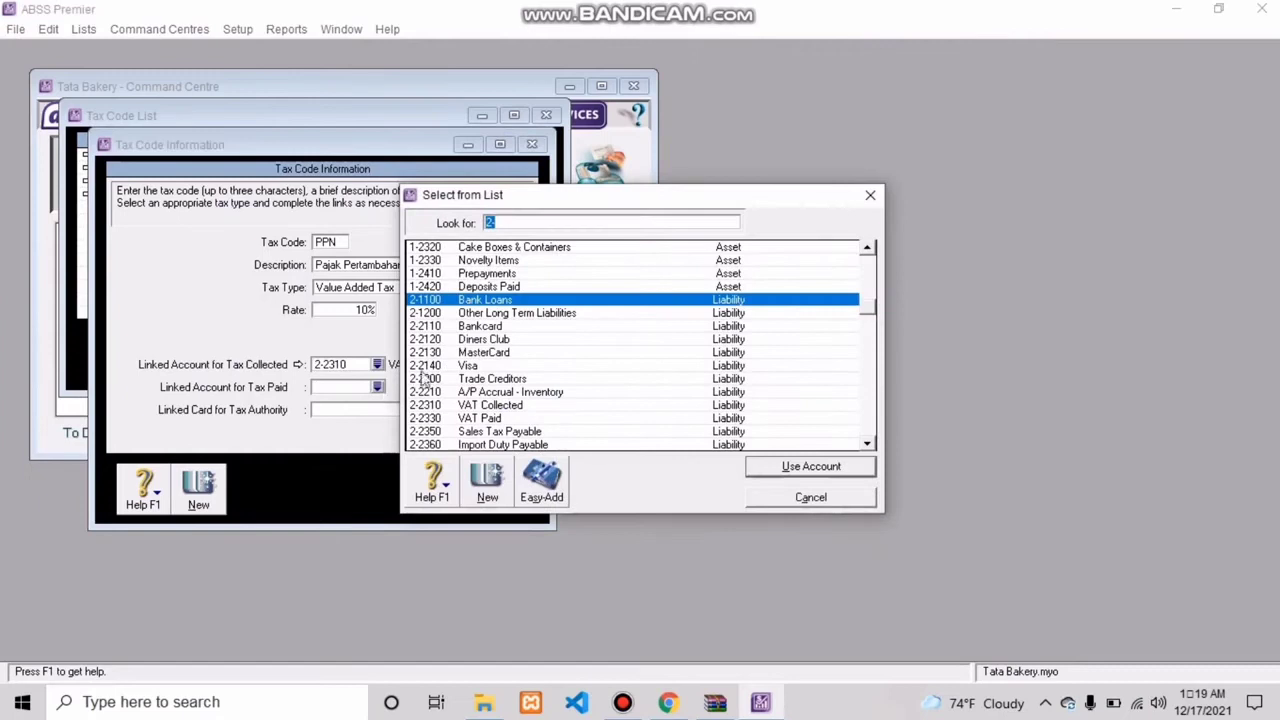
click(498, 420)
click(811, 467)
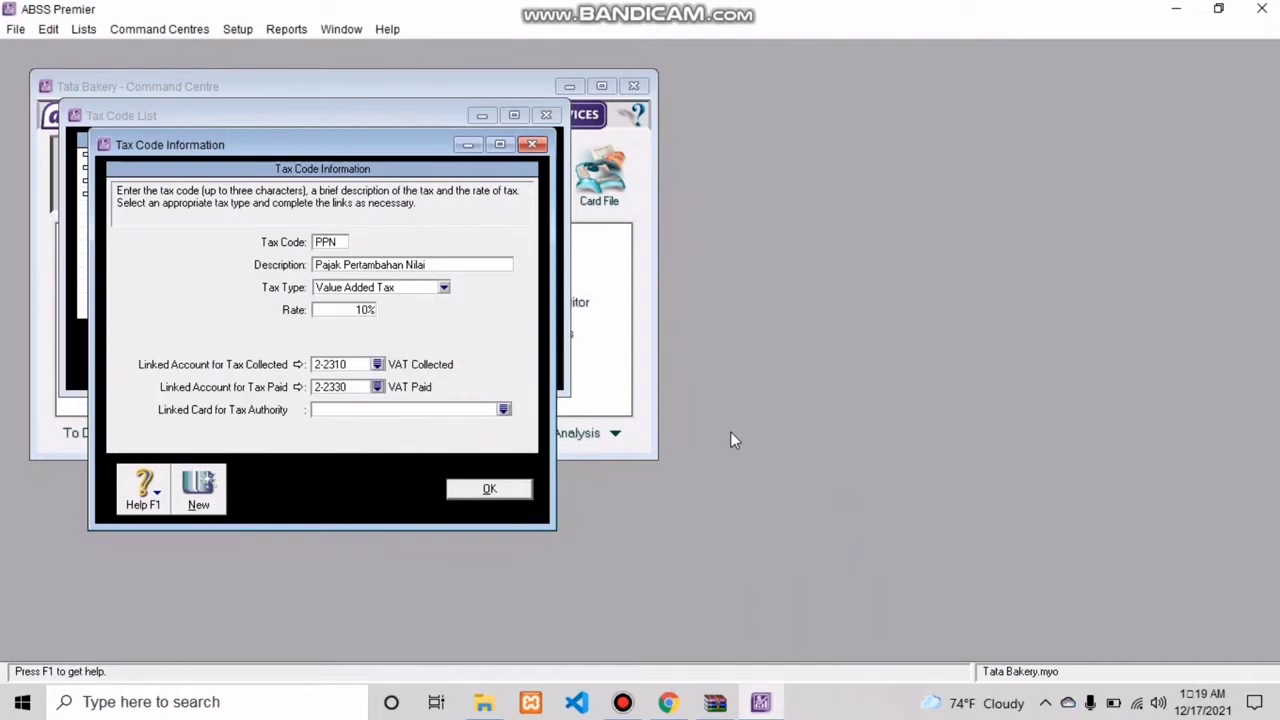
click(489, 489)
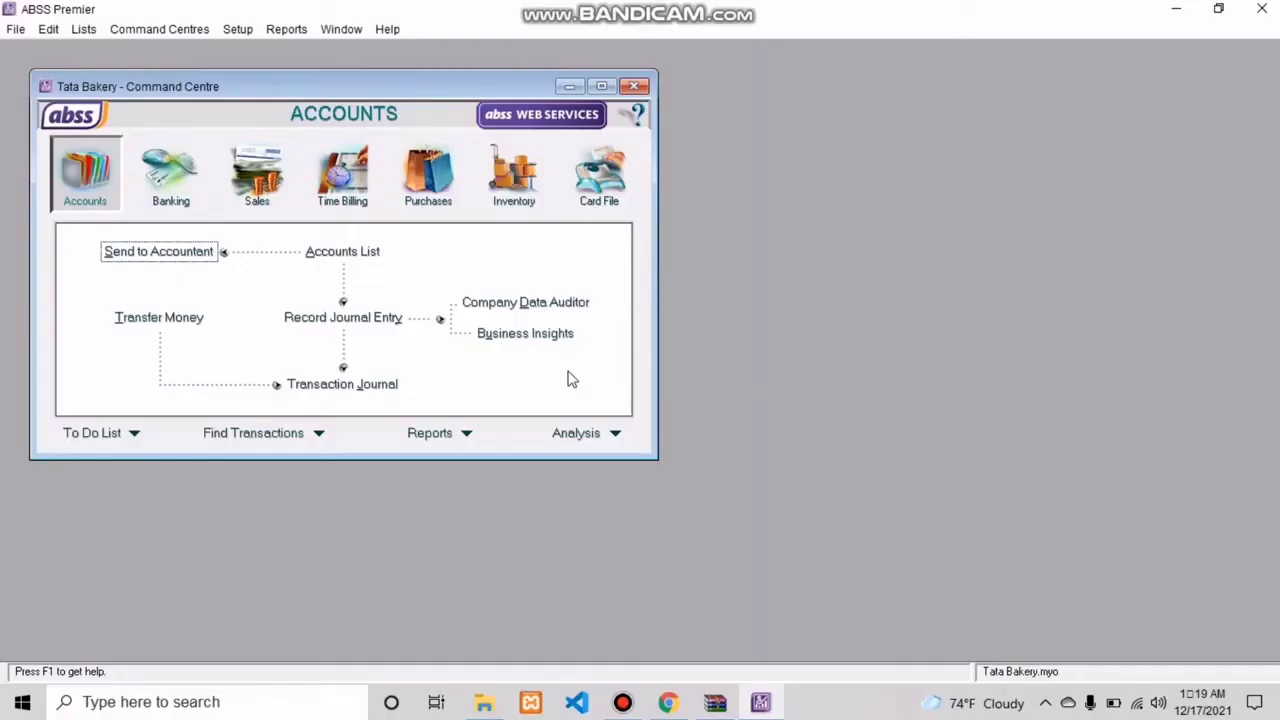
Step: Create a detail job with job number P and the name Produk, and close the jobs list
click(83, 32)
click(126, 134)
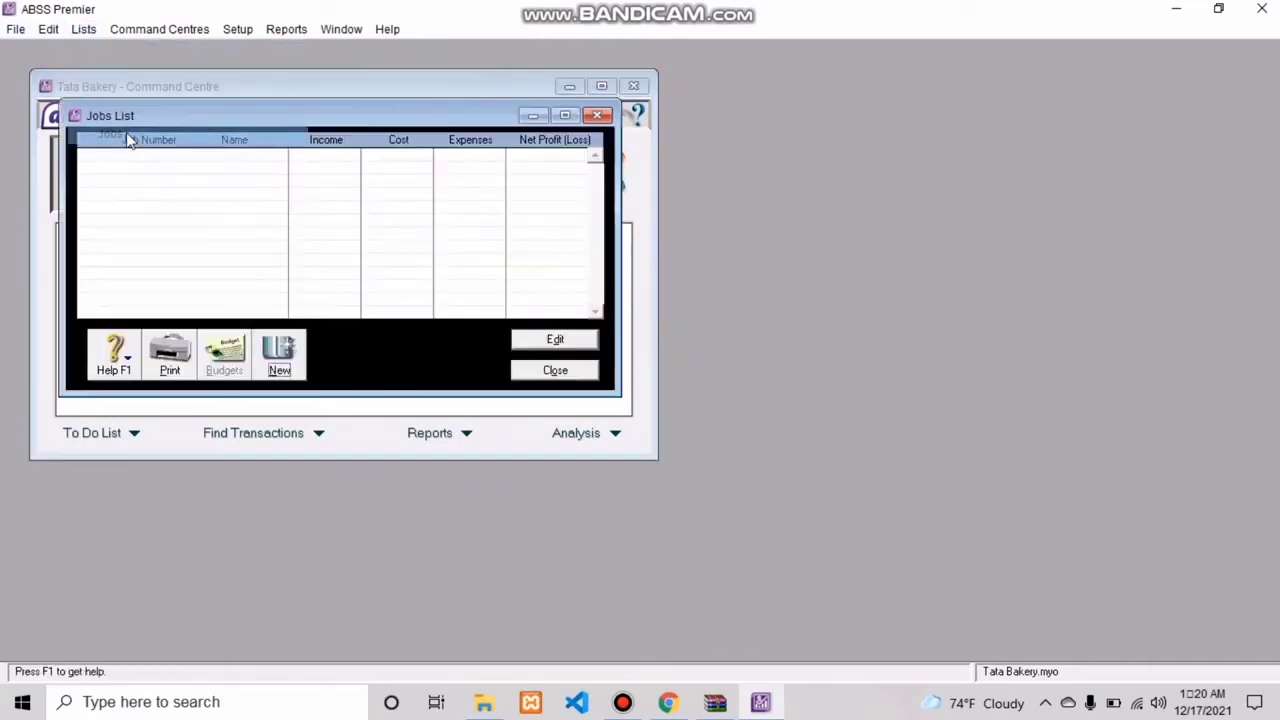
click(282, 352)
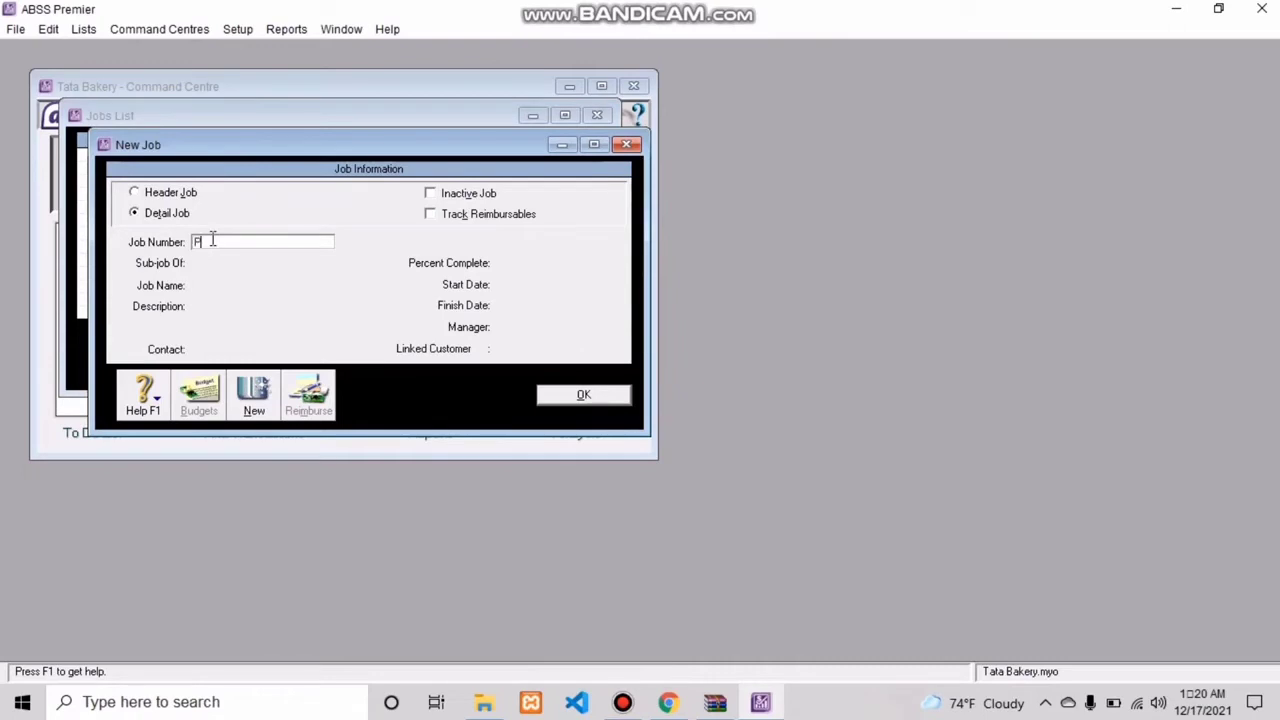
key(Tab)
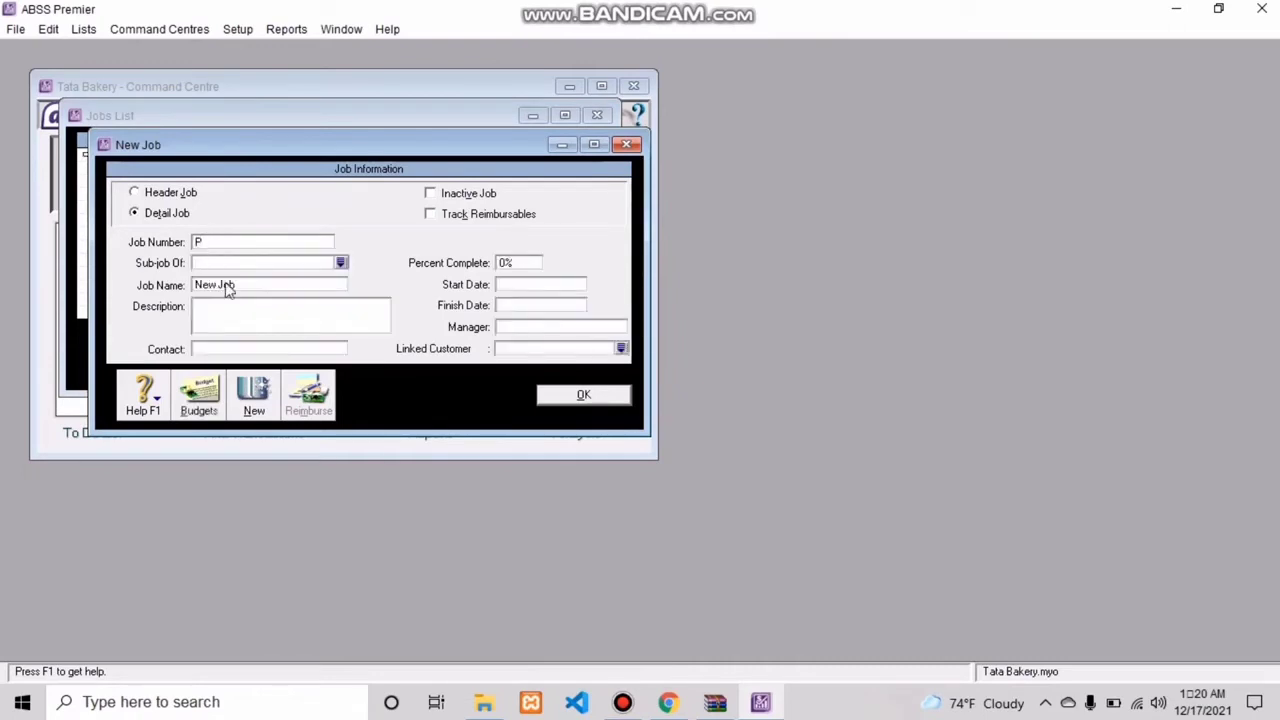
click(248, 285)
key(BackSpace)
click(578, 396)
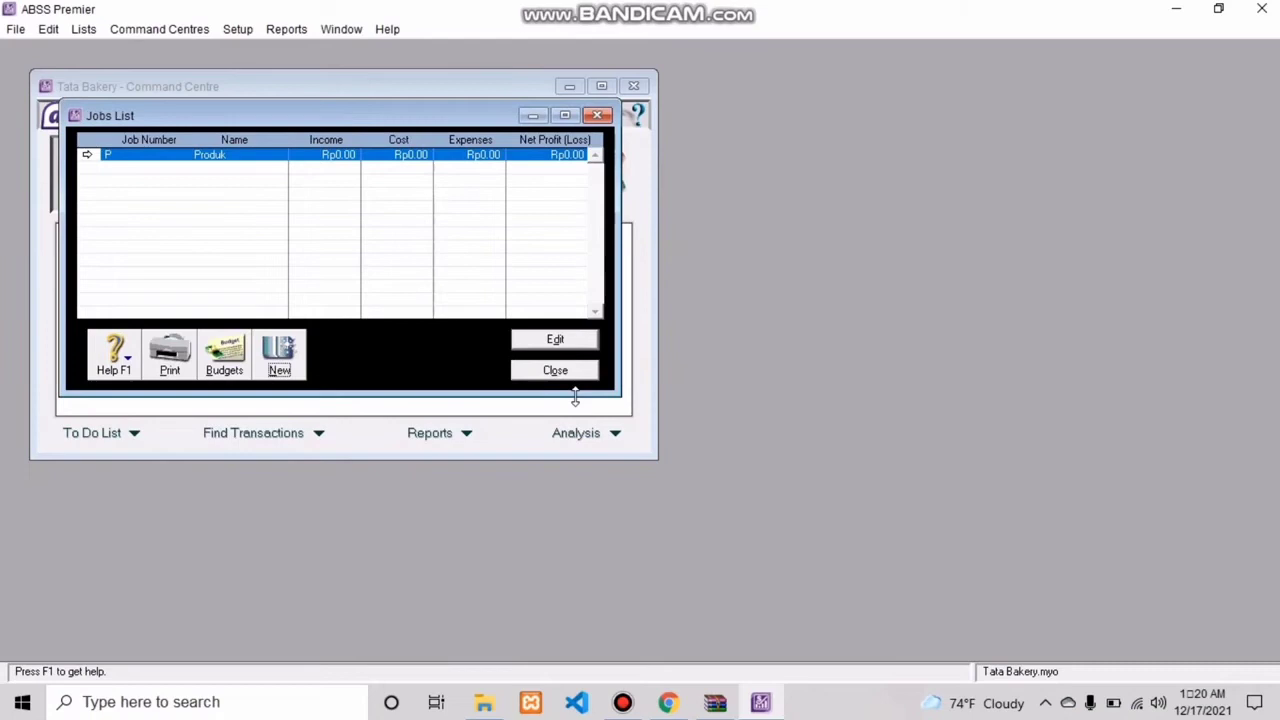
click(555, 371)
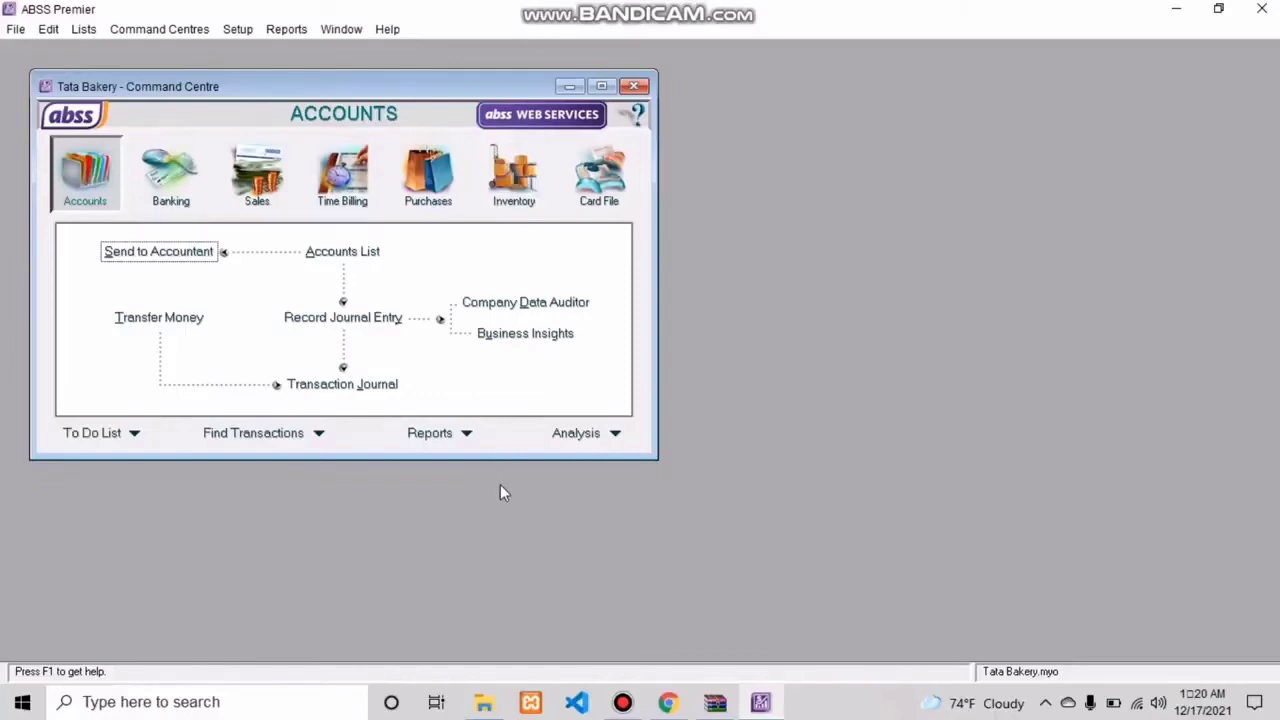
Step: Create a category with the ID L and the name Local, and close the categories list
click(85, 30)
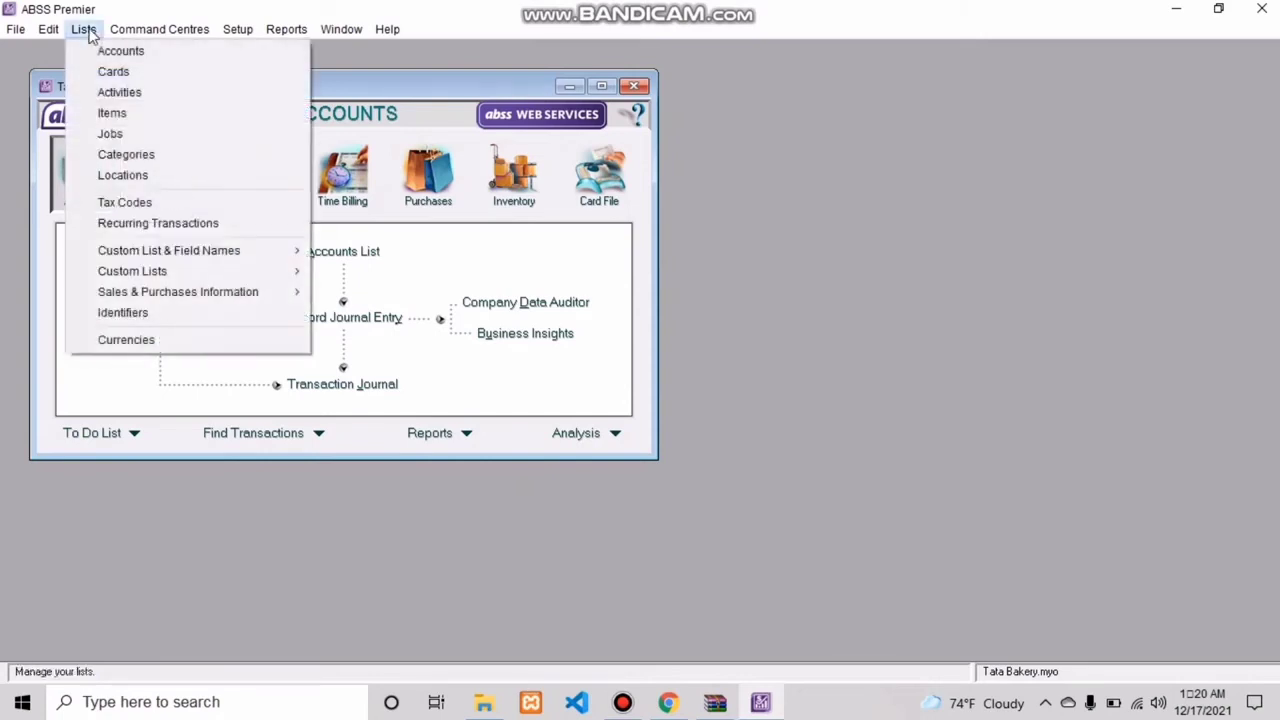
click(141, 155)
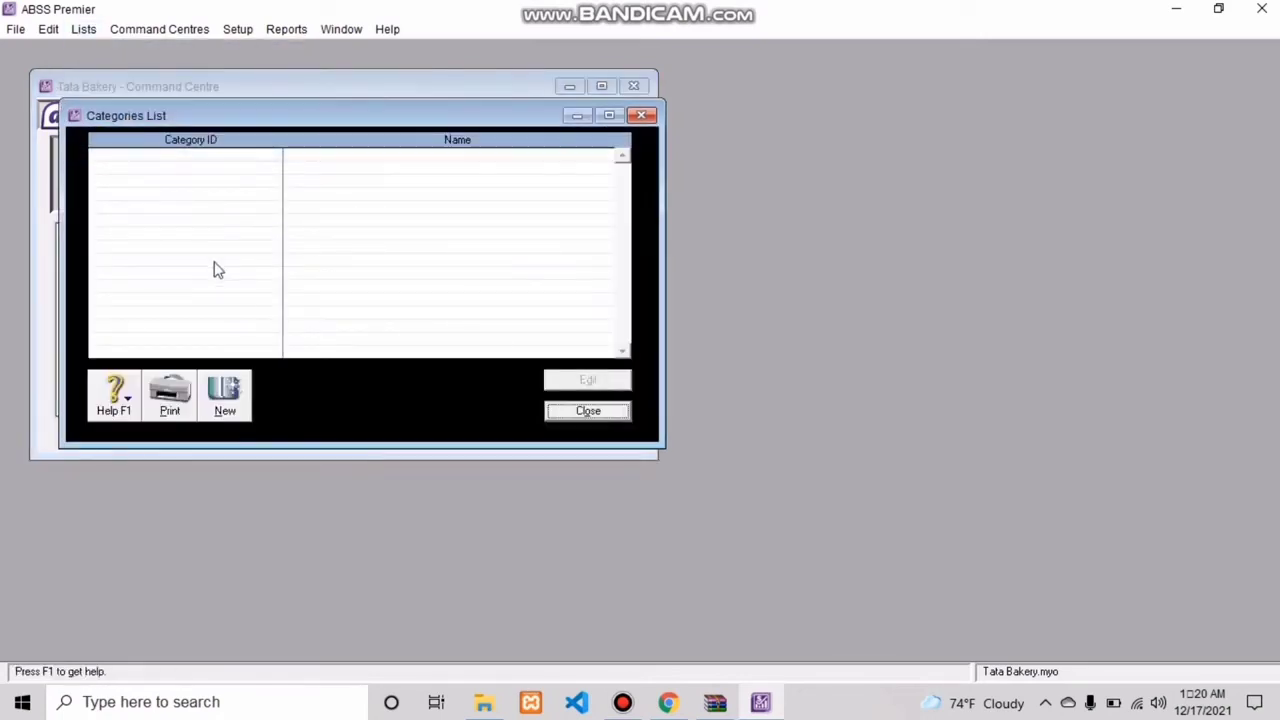
click(228, 393)
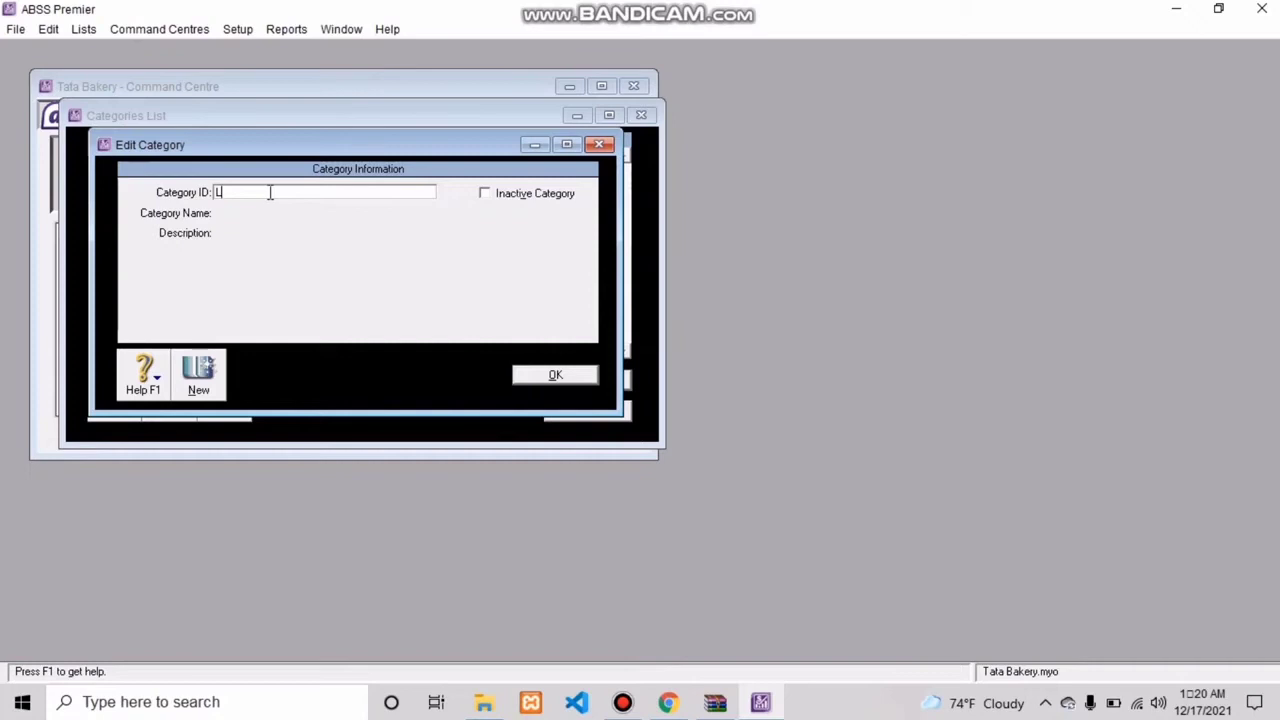
click(268, 234)
click(301, 217)
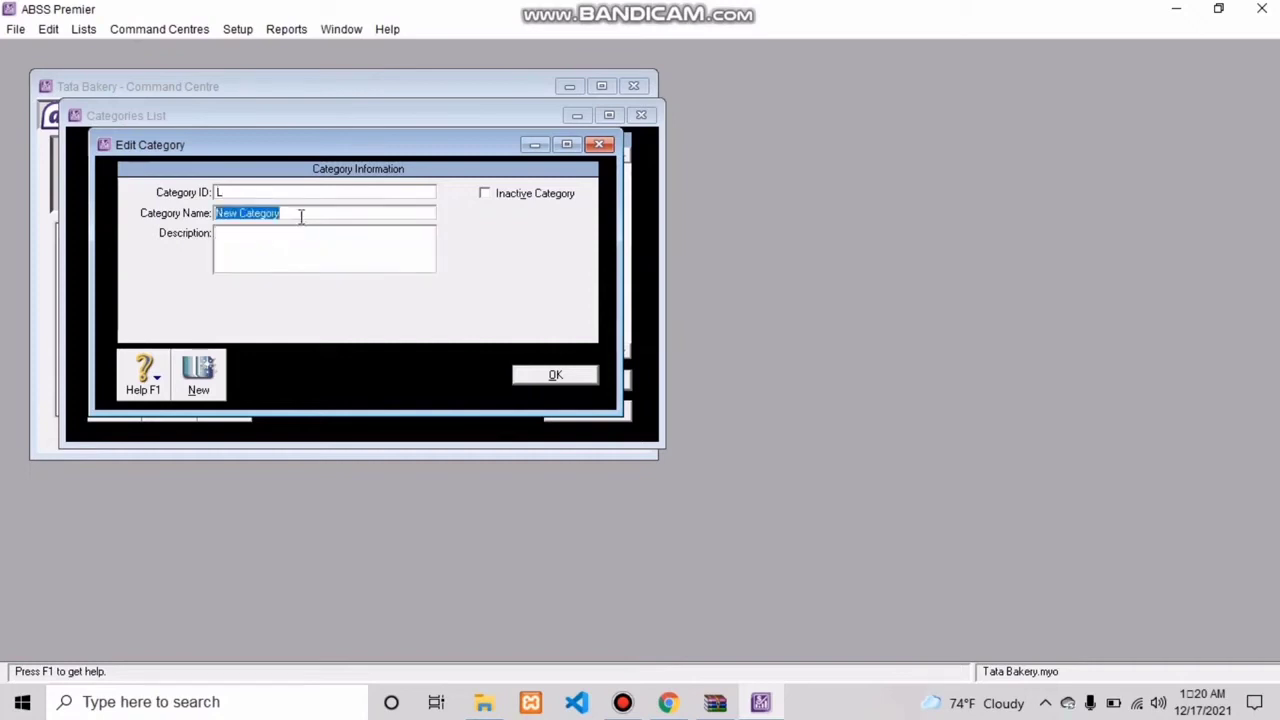
key(BackSpace)
text(Local)
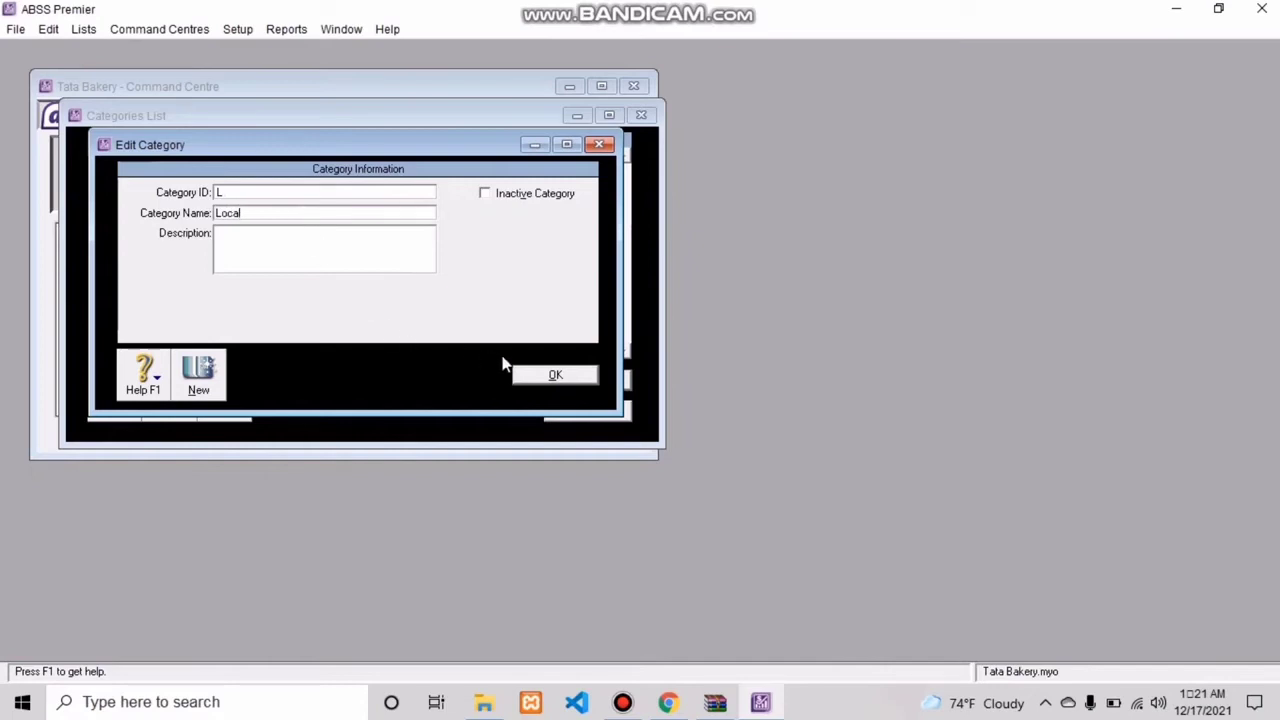
click(555, 376)
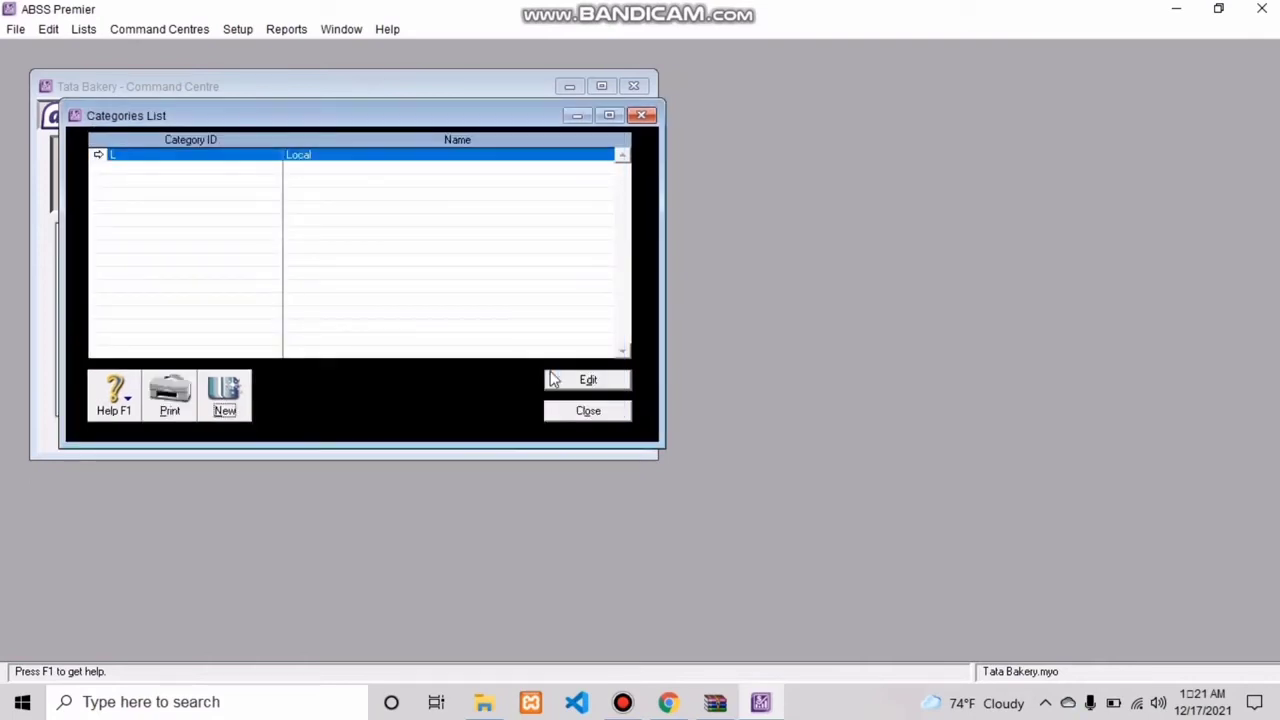
click(572, 420)
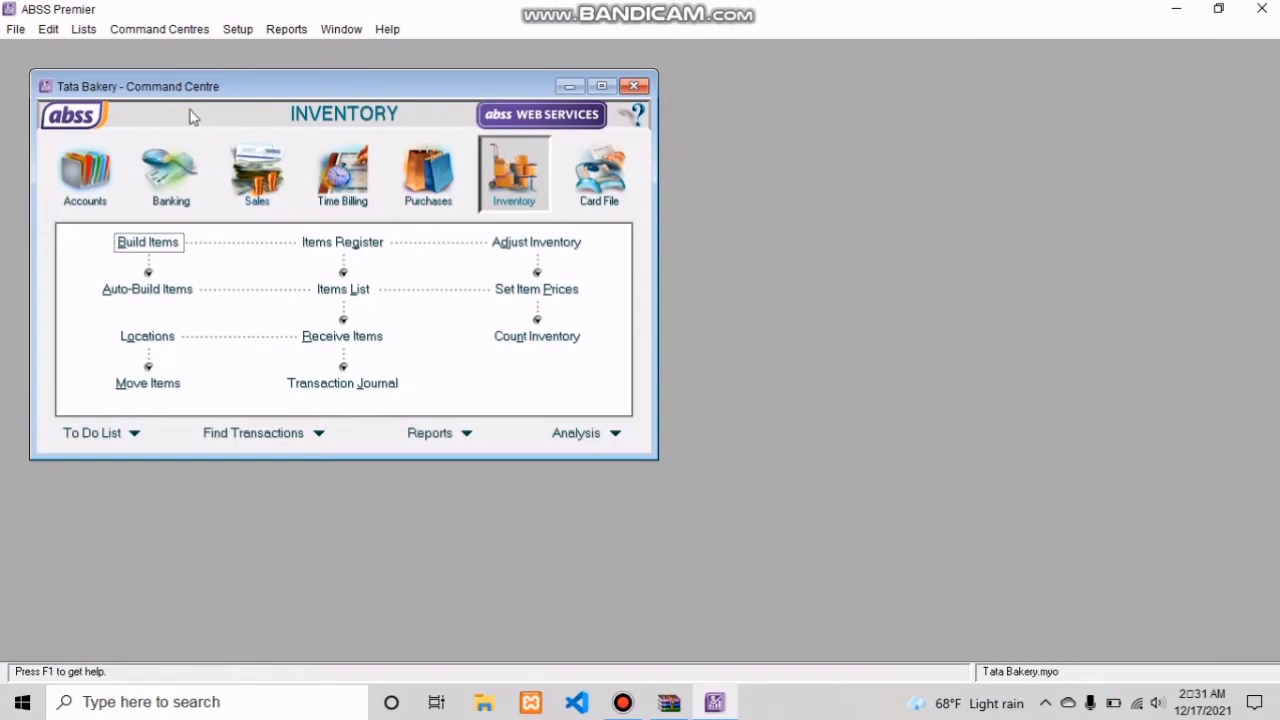
Step: Review the custom names of price levels A to F
click(84, 29)
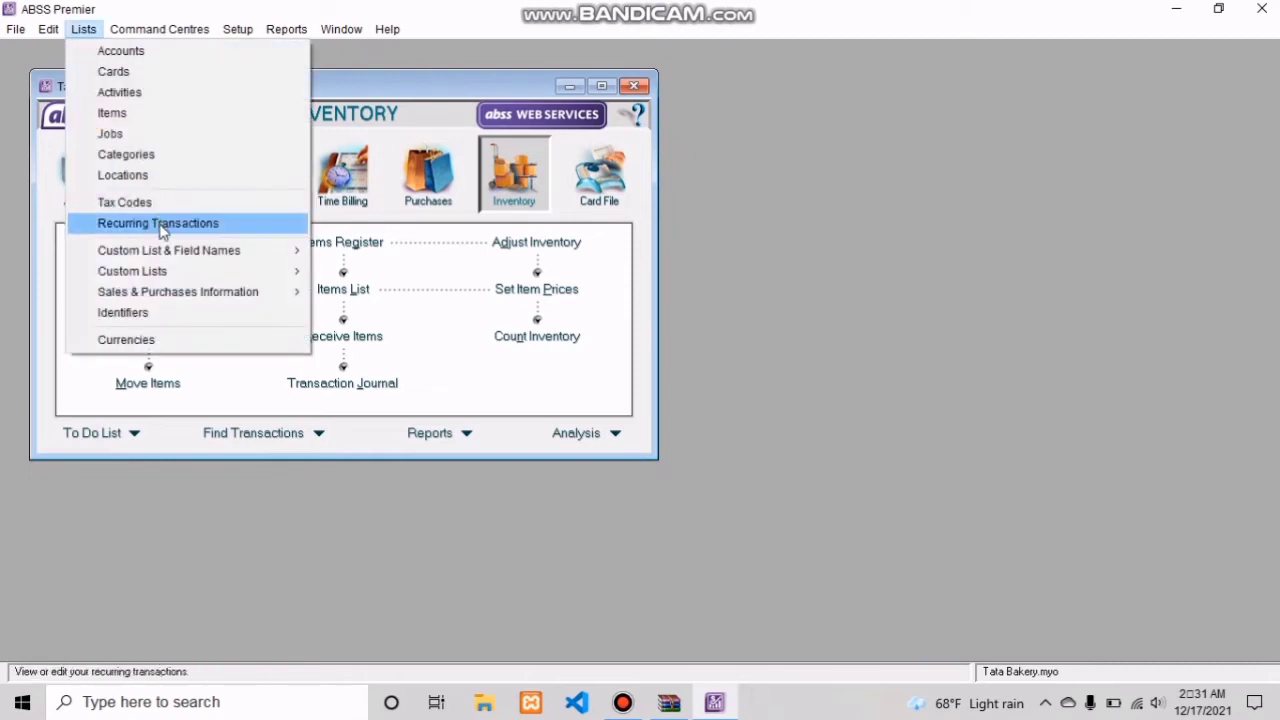
mouse_move(172, 257)
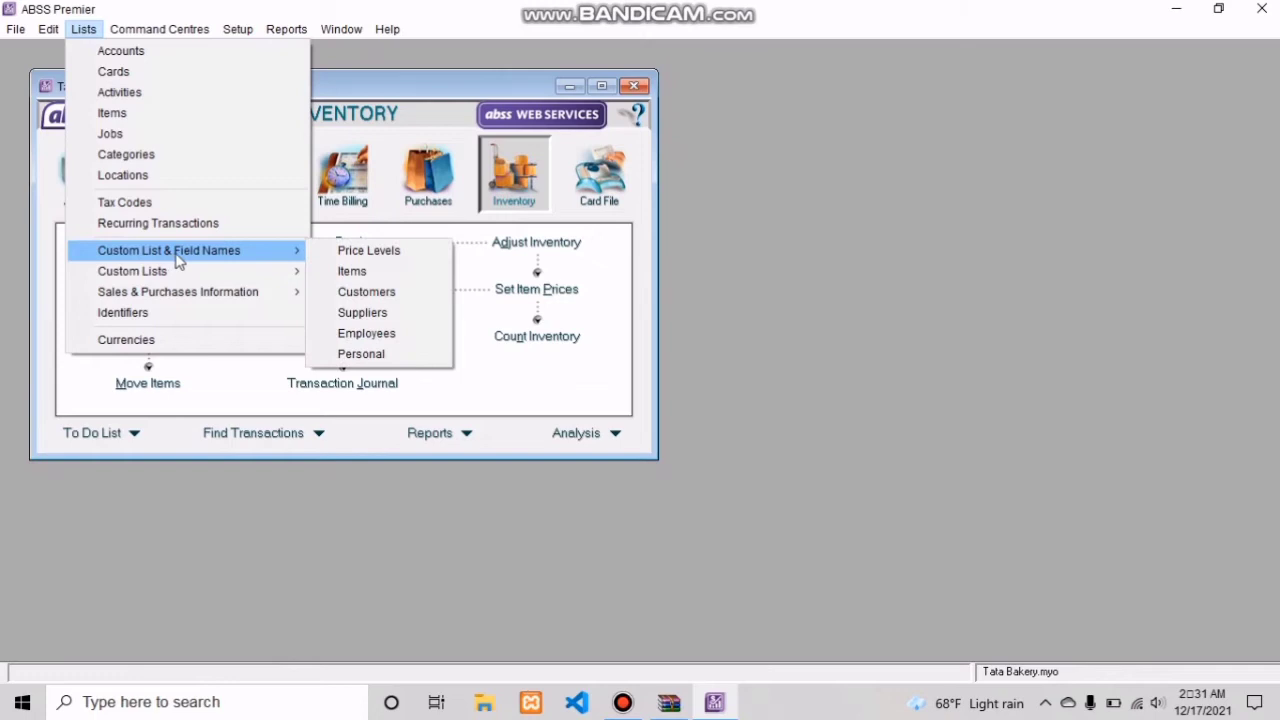
click(344, 256)
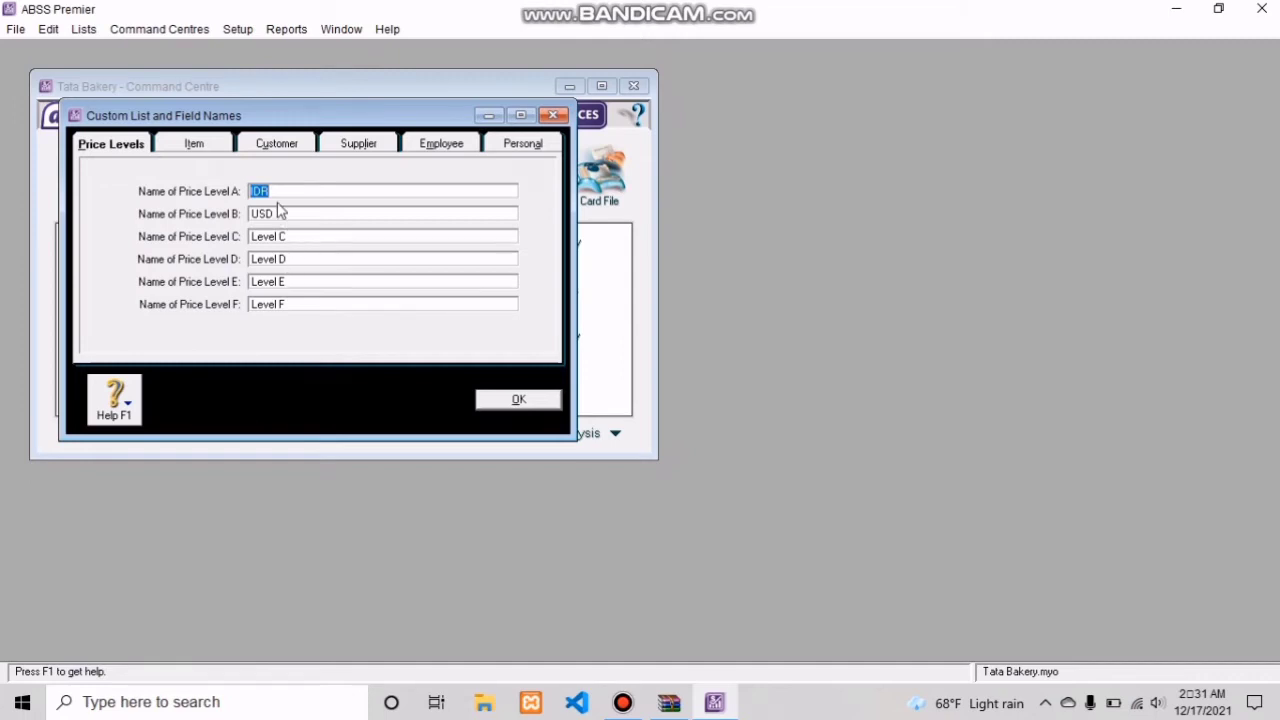
click(508, 399)
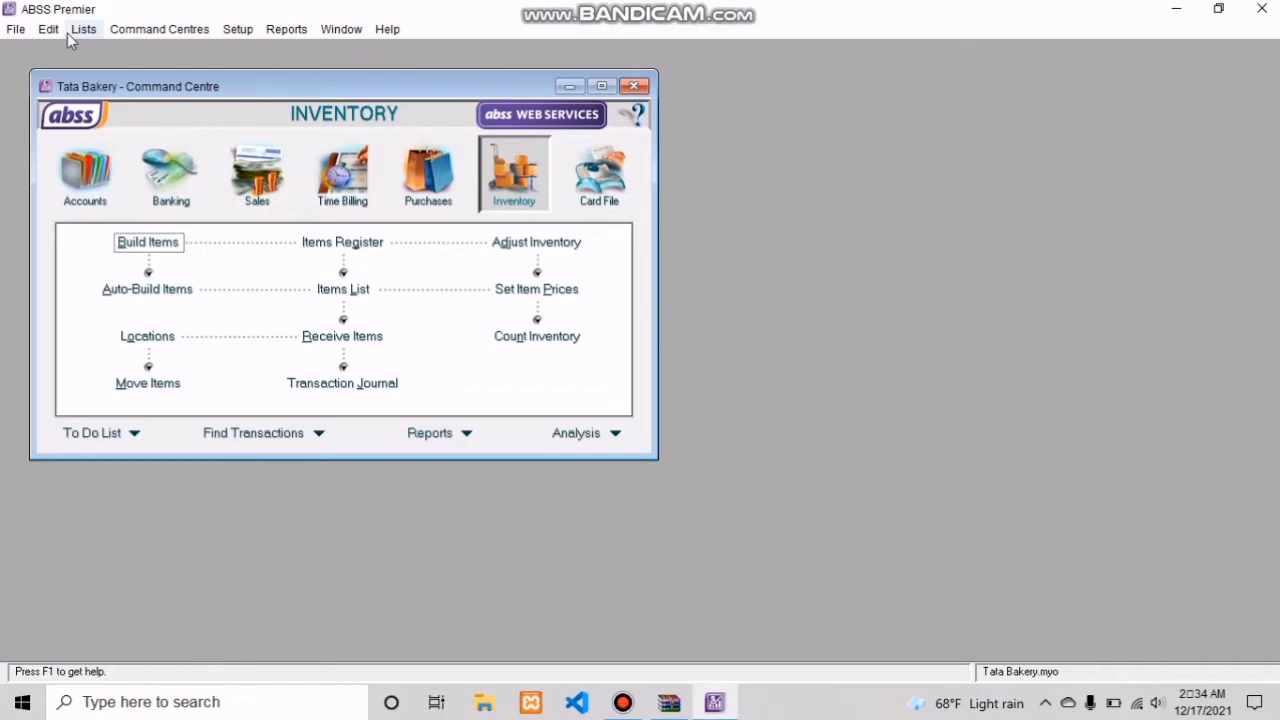
Step: Verify the company file for errors
click(17, 31)
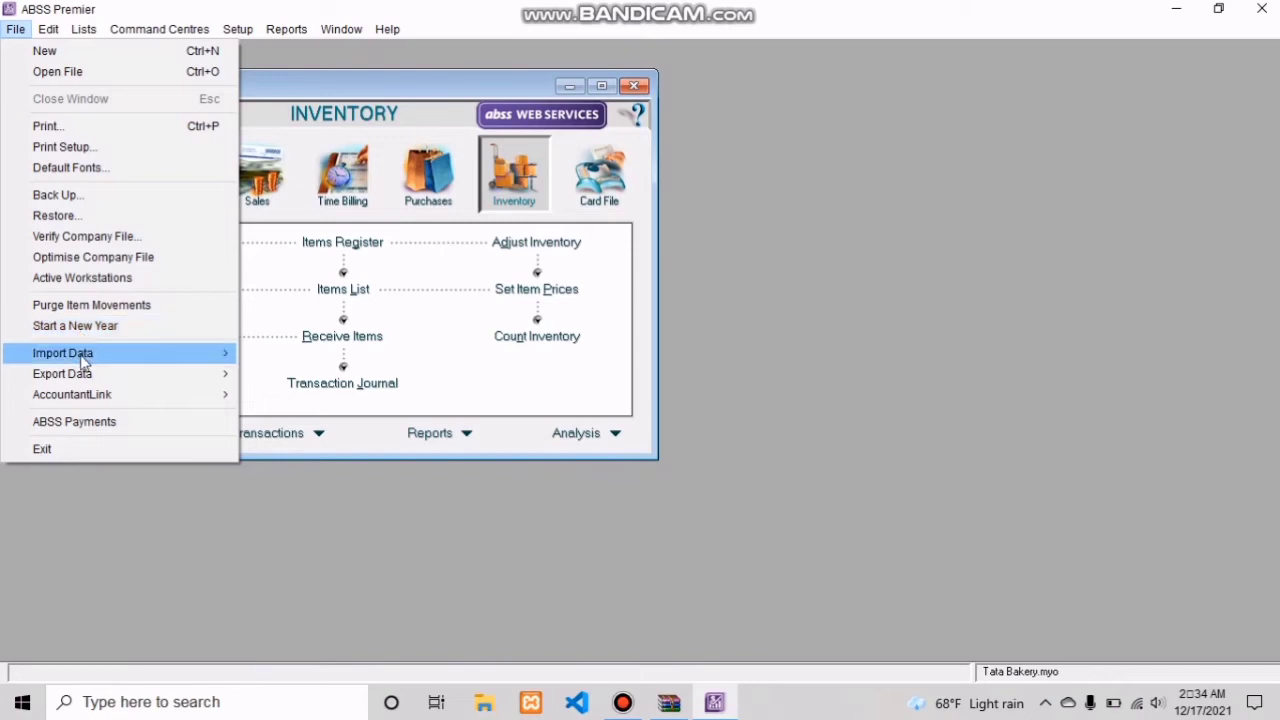
mouse_move(82, 358)
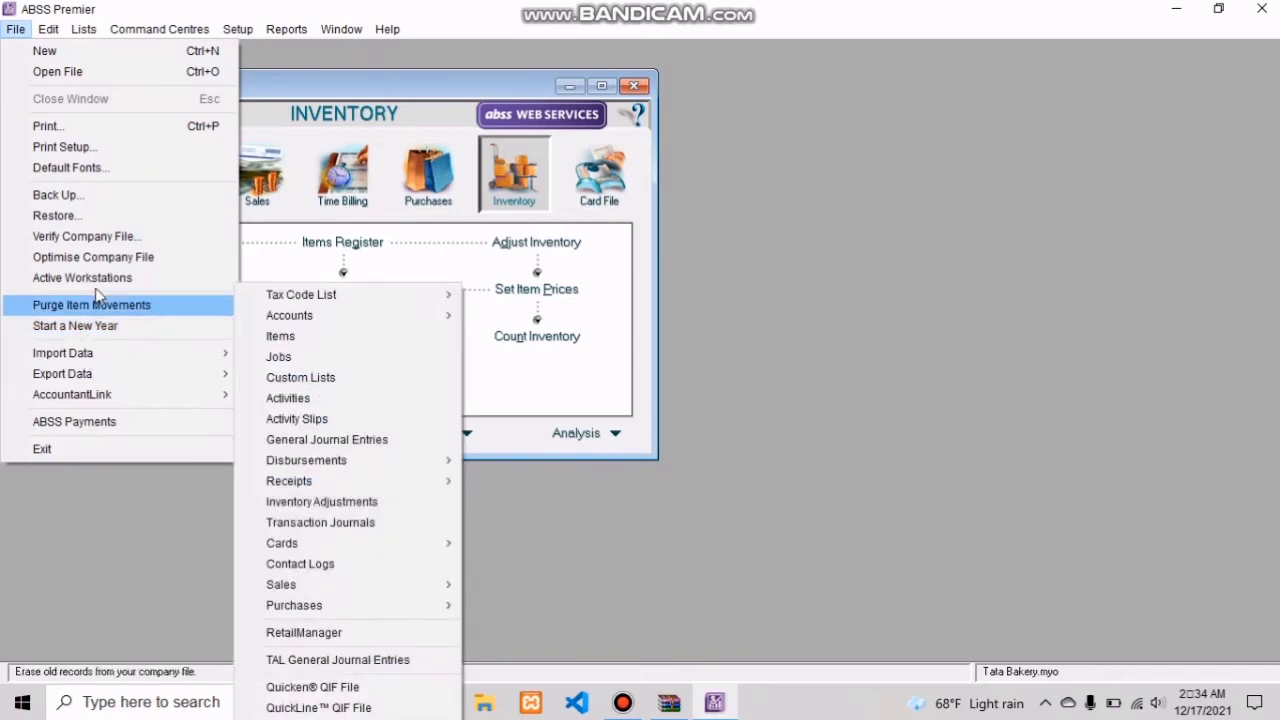
click(115, 237)
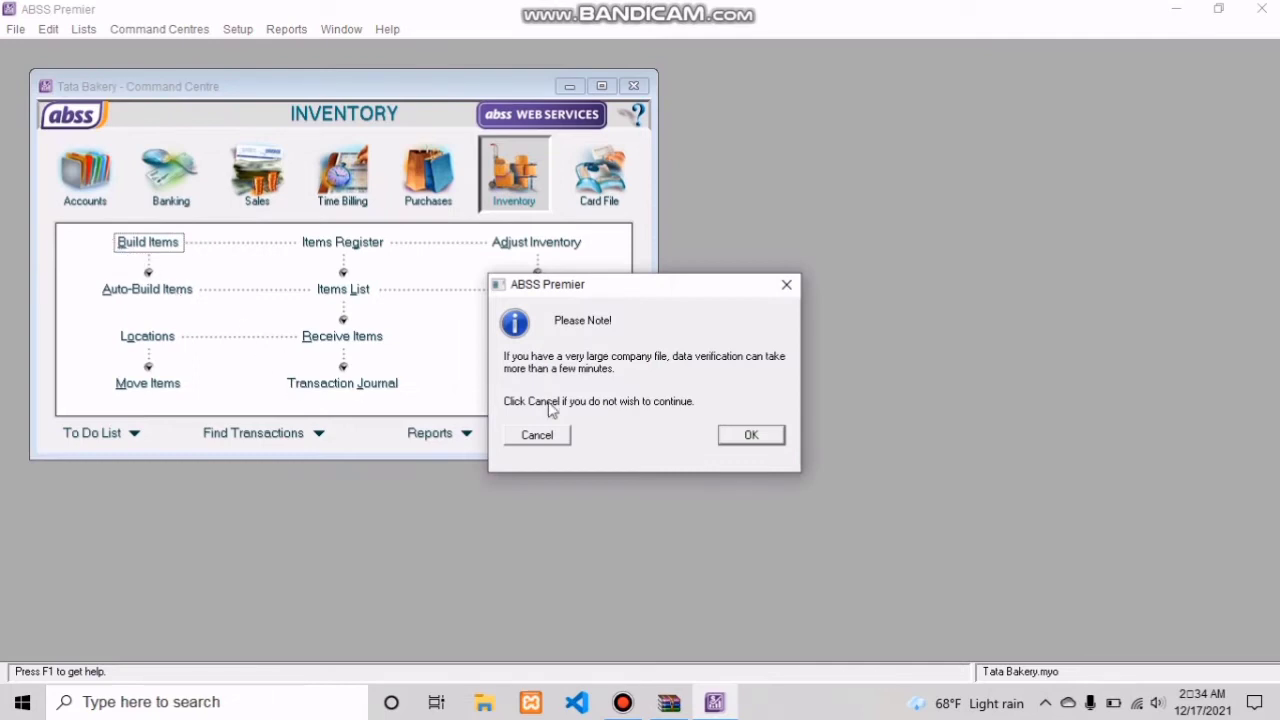
click(740, 440)
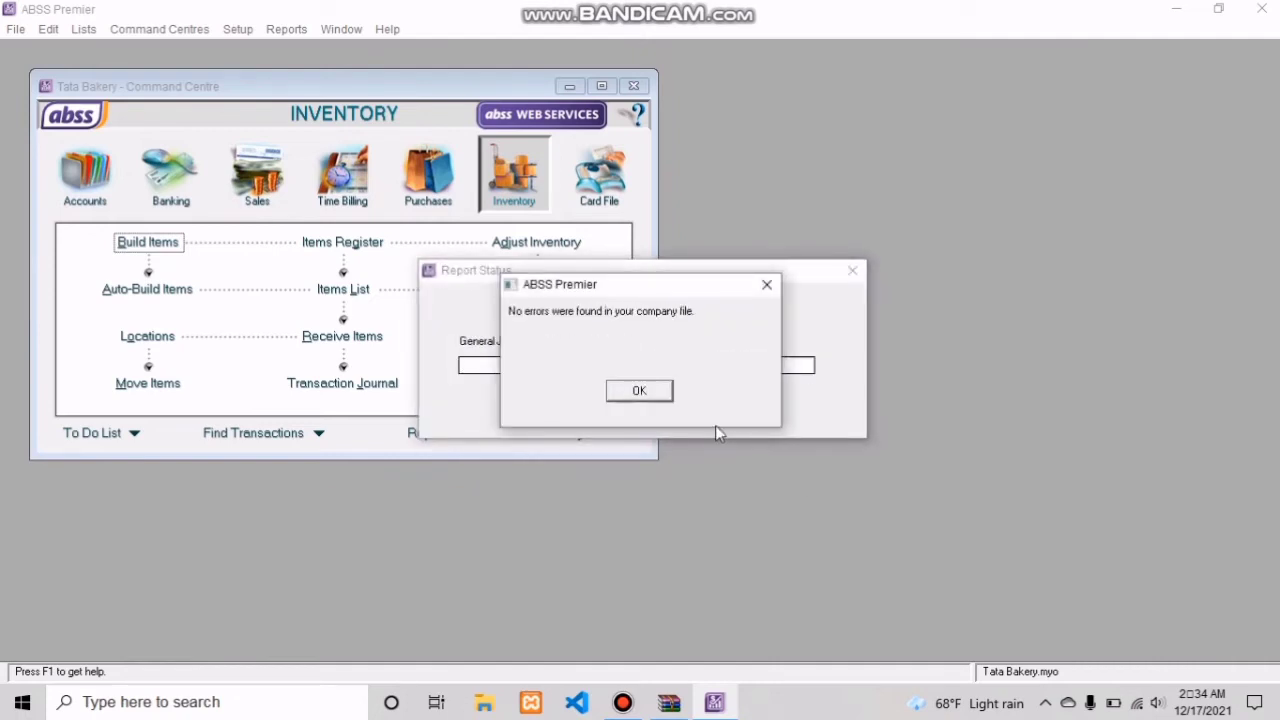
click(640, 391)
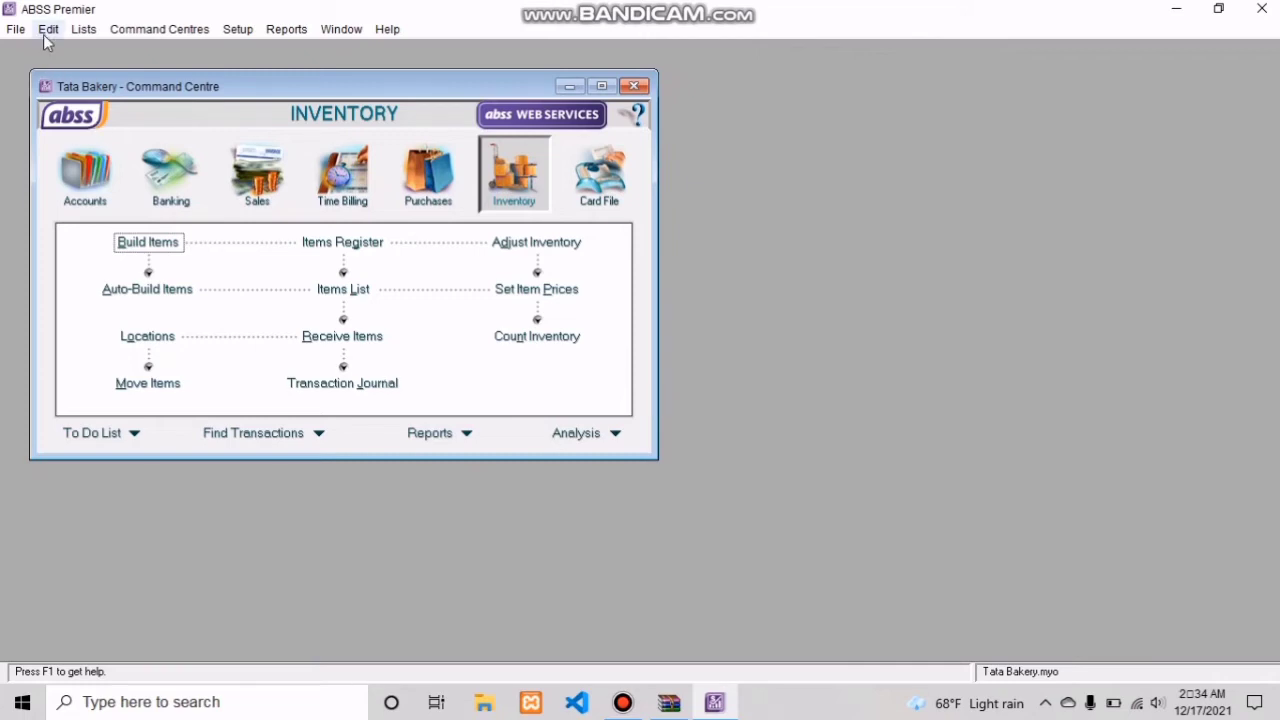
Step: Back up all data without checking the company file for errors, saving it as PRM1217 in the Backup folder
click(16, 29)
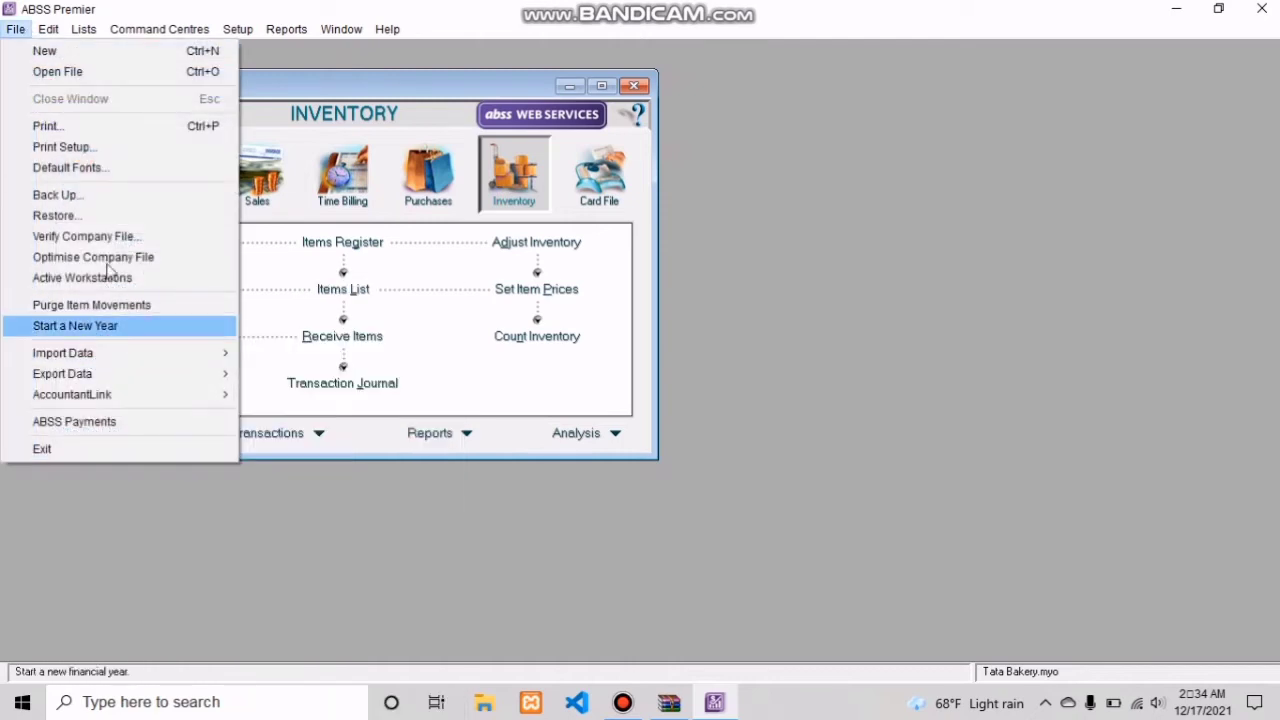
click(120, 197)
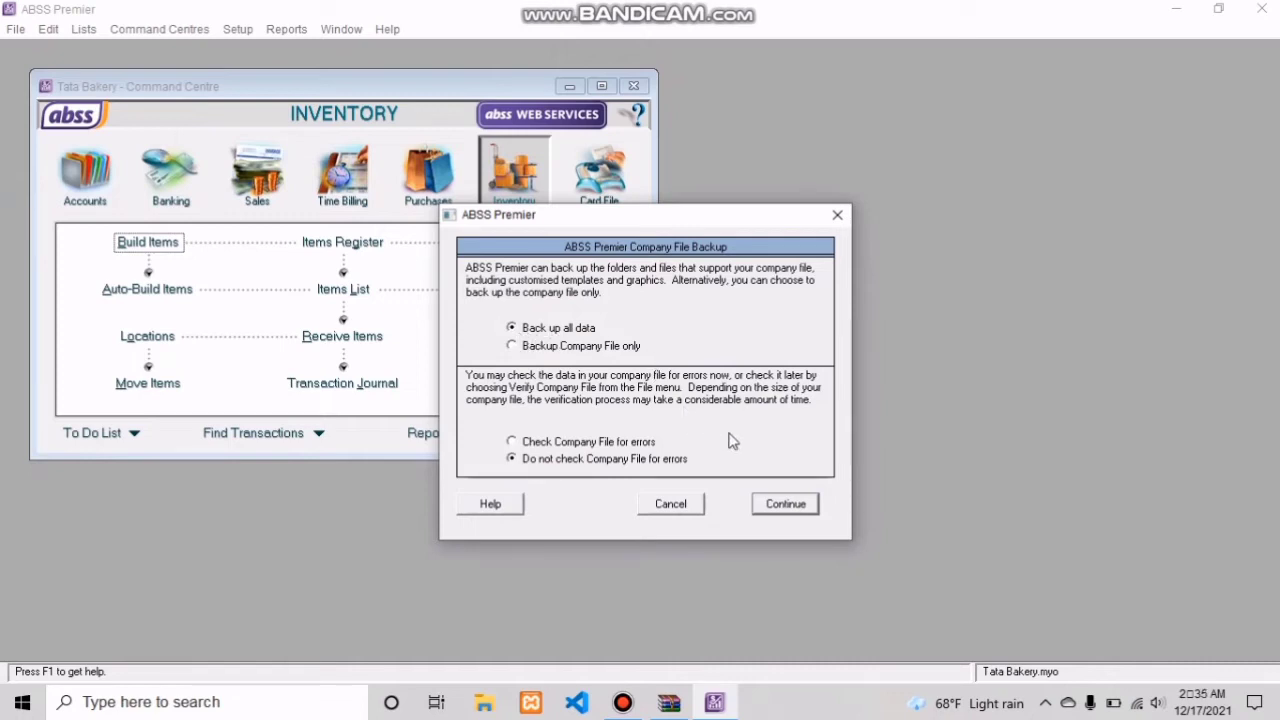
click(785, 505)
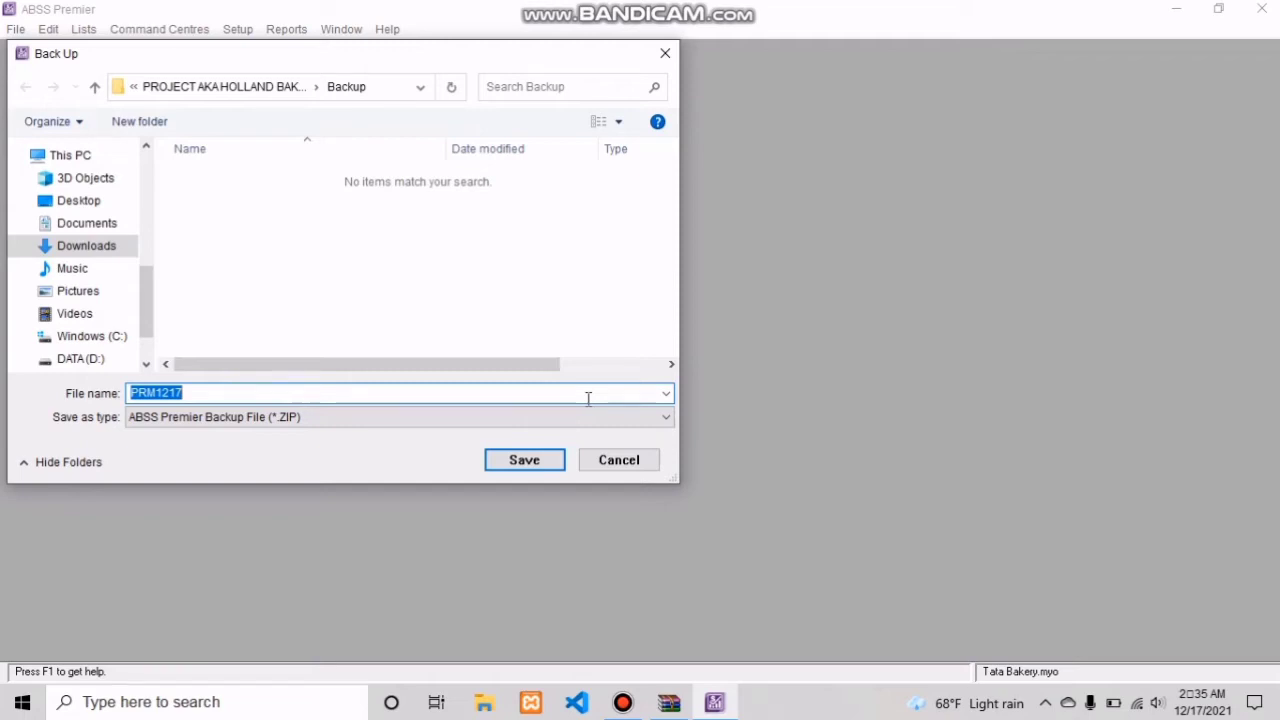
click(524, 460)
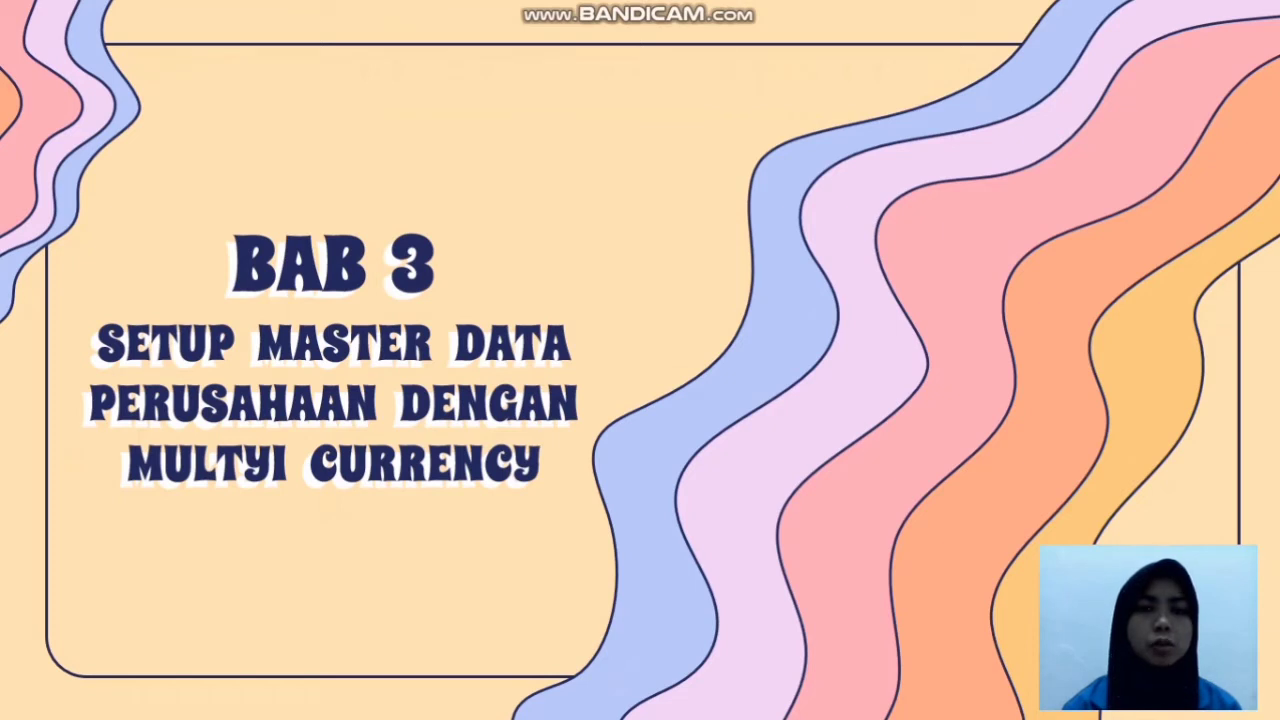
key(Right)
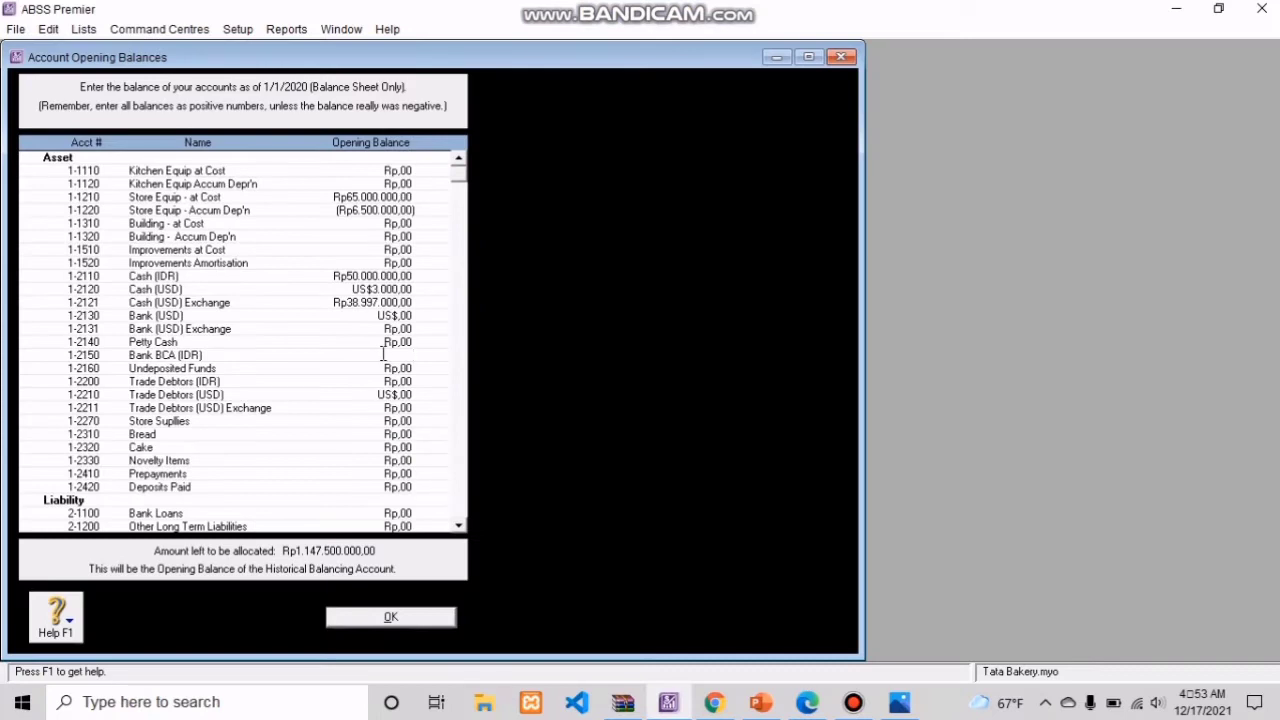
Step: Set the opening balance of Bank BCA (IDR) to Rp100.000.000
text(100.)
text(0)
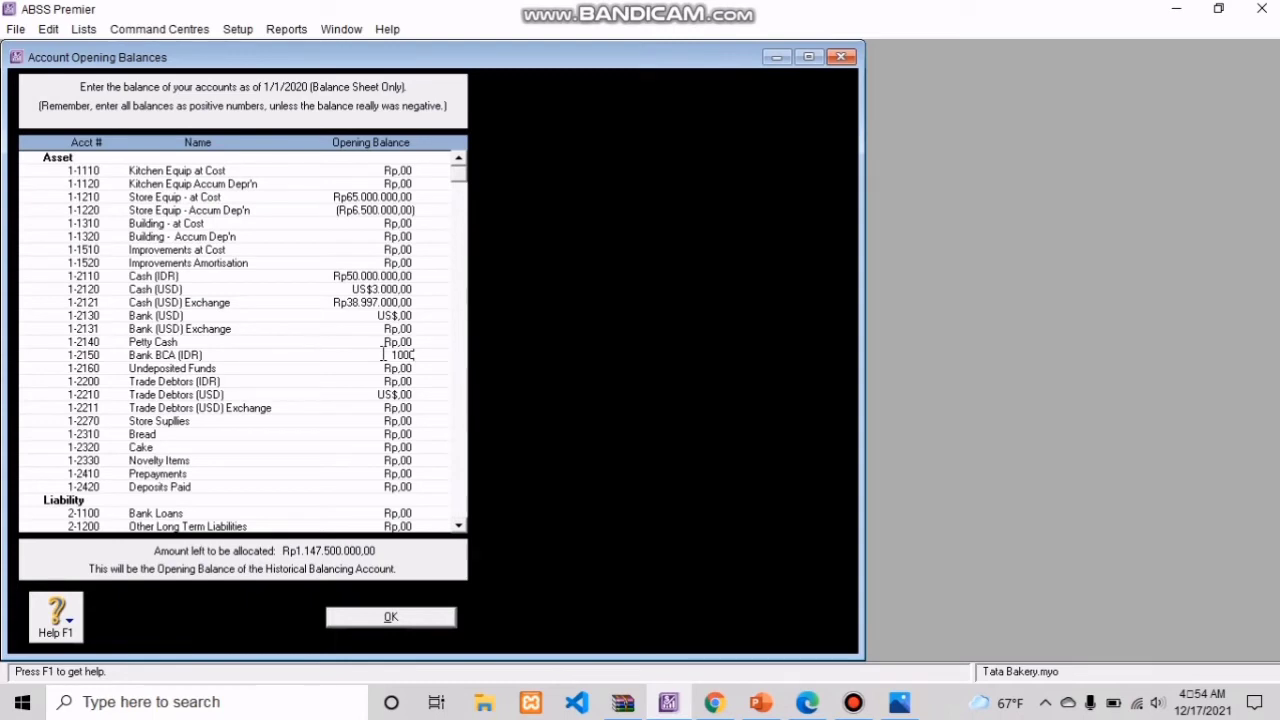
text(00.000)
key(Tab)
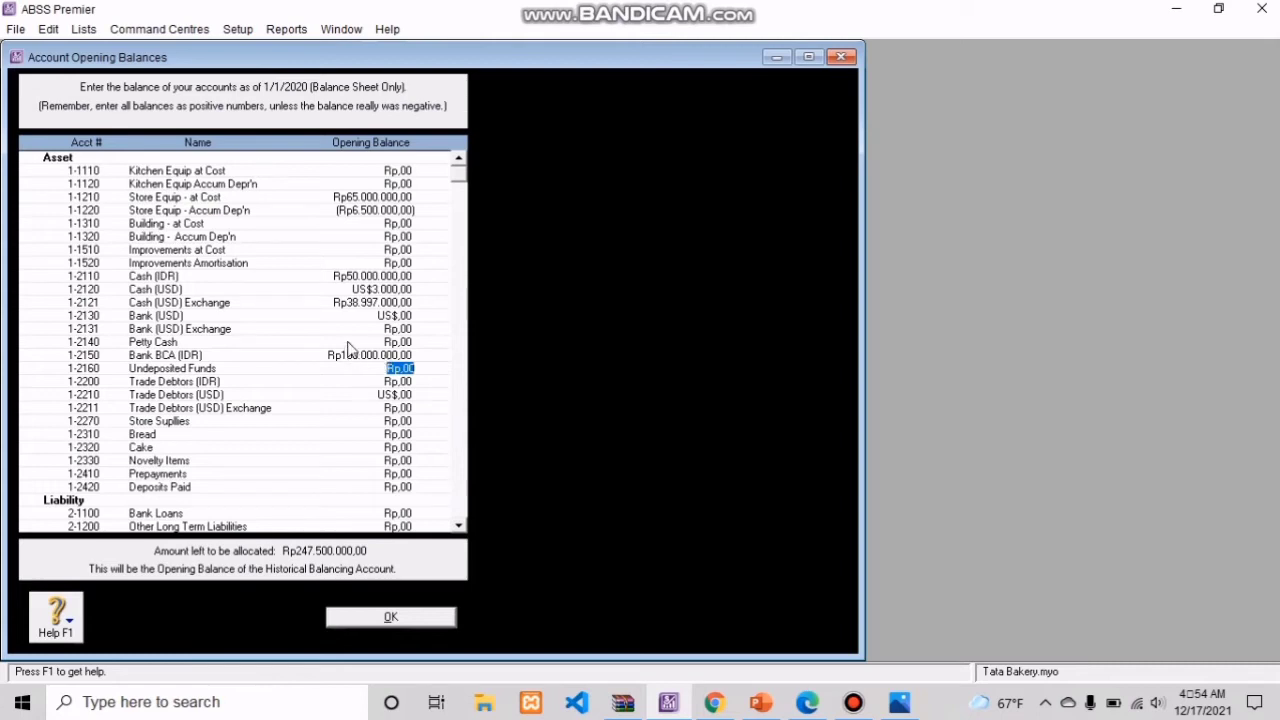
Step: Set the Bank (USD) opening balance to US$5.000 and have its linked exchange account balance calculated and accepted
click(381, 316)
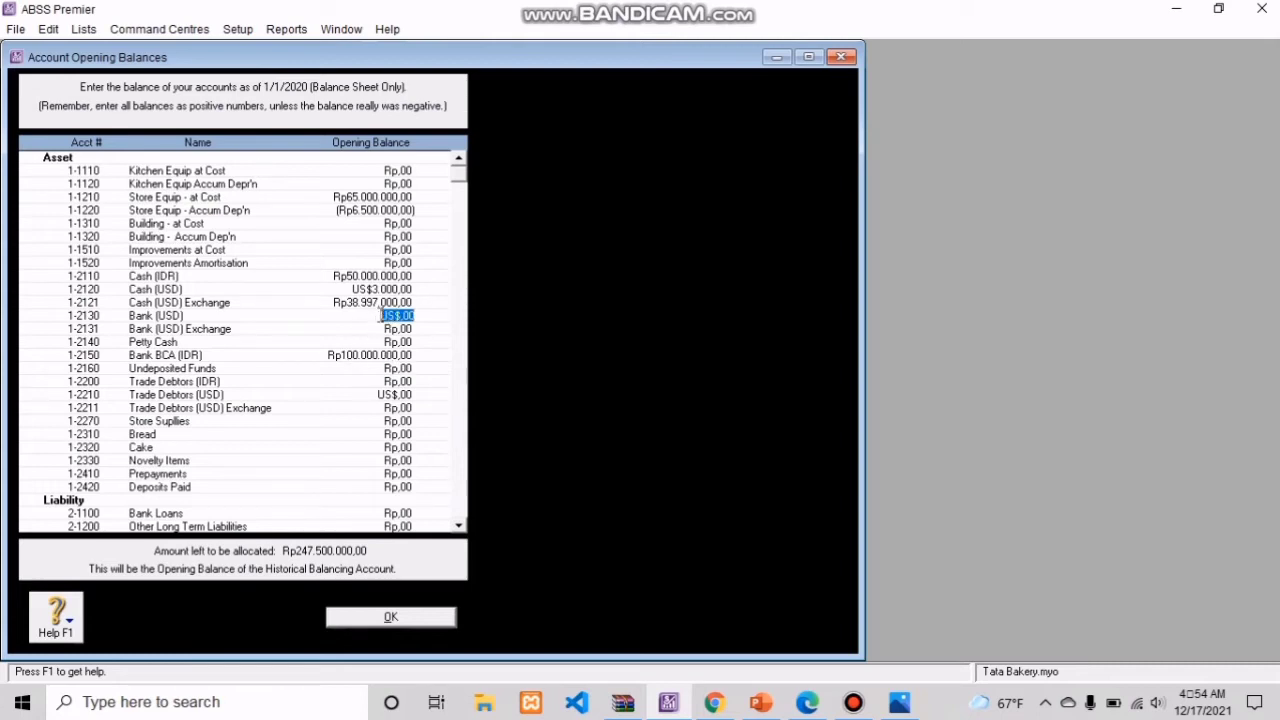
text(5000)
key(Tab)
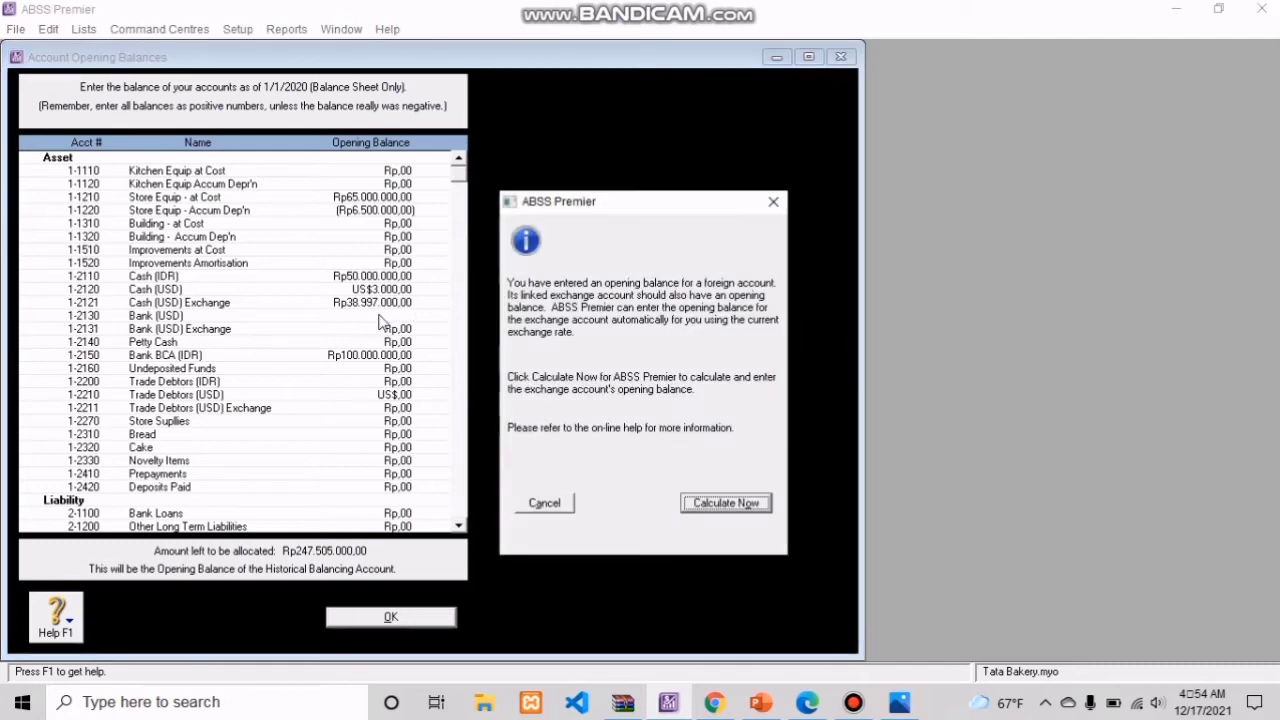
click(726, 503)
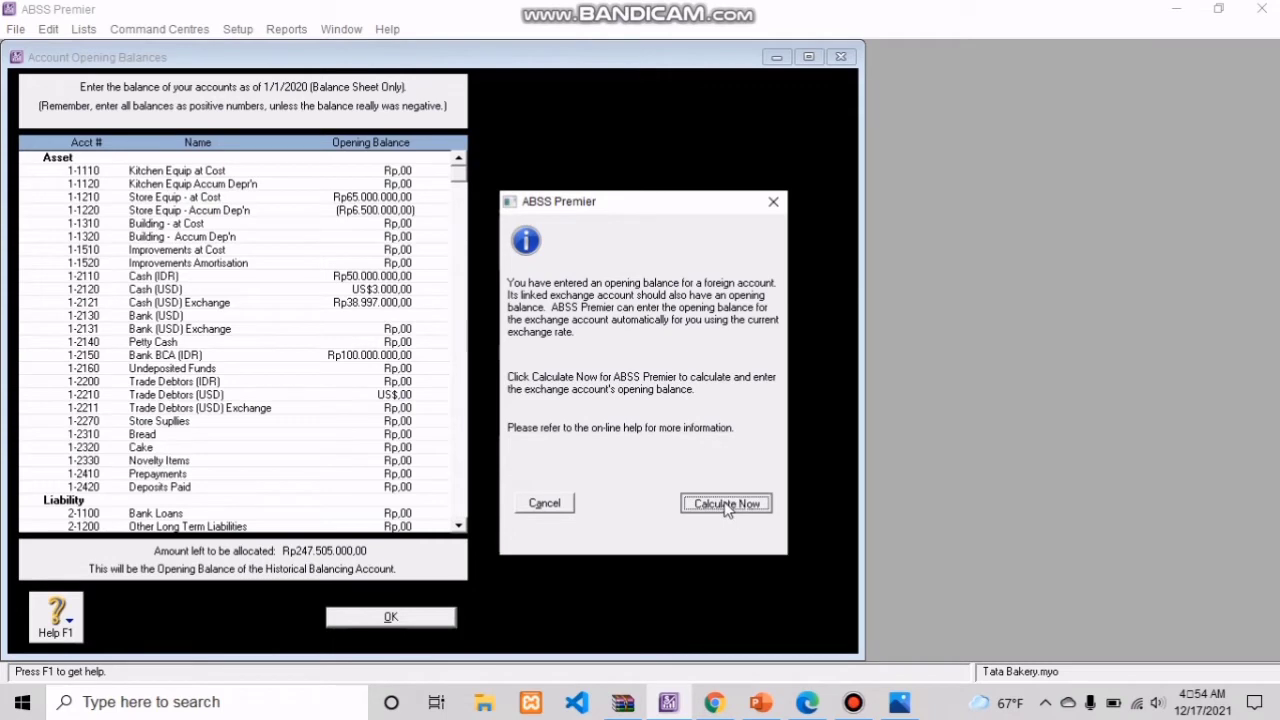
click(768, 497)
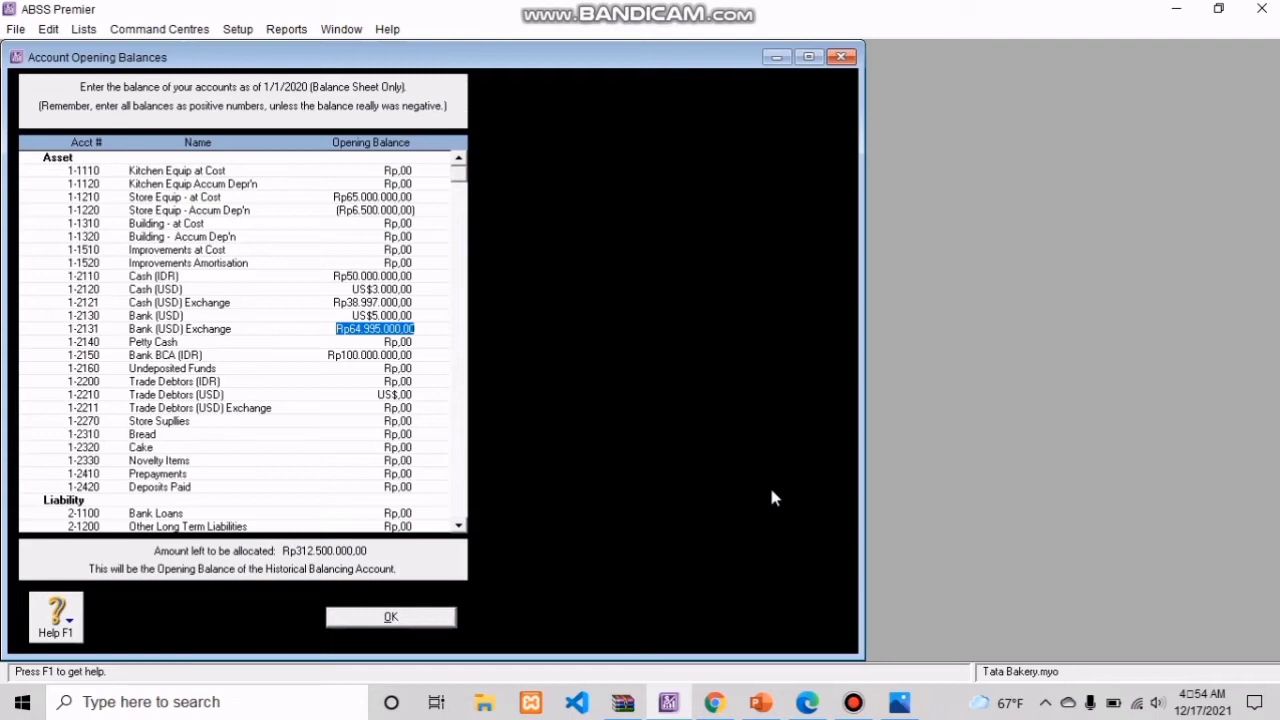
Step: Set the opening balance of Trade Debtors (IDR) to Rp3.400.000
click(397, 382)
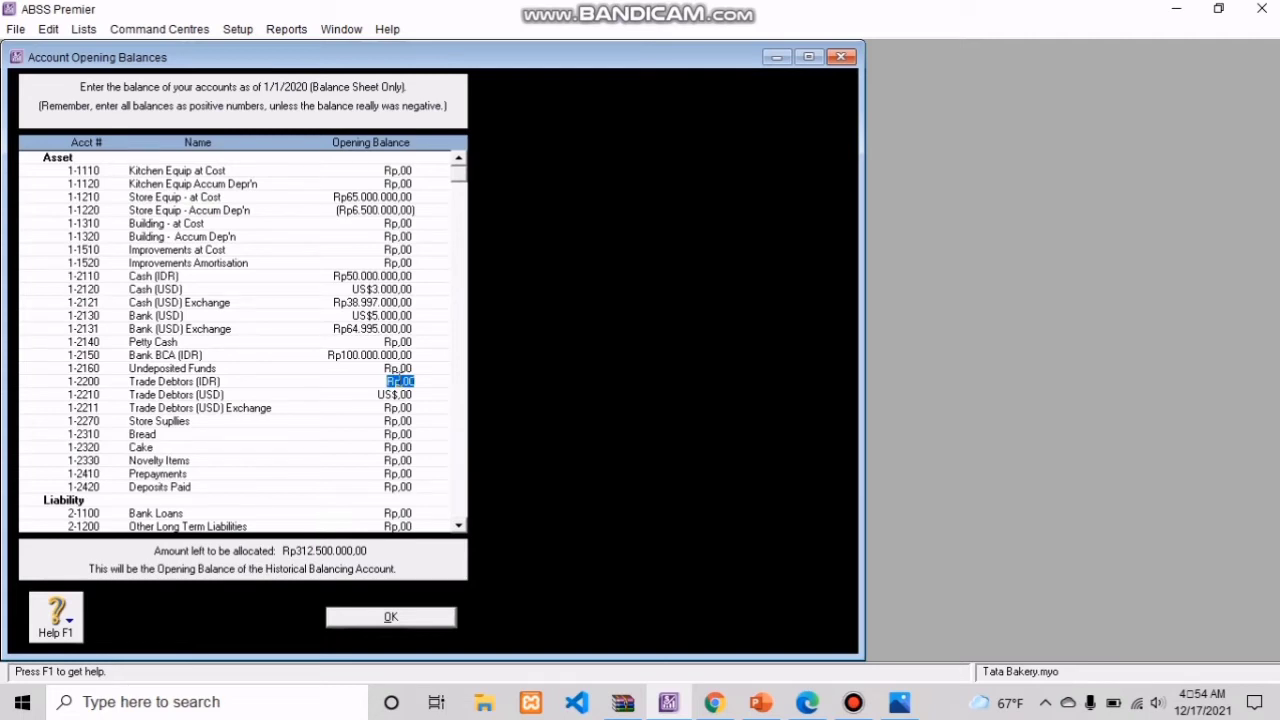
text(849)
key(BackSpace)
key(BackSpace)
key(BackSpace)
text(3400000)
key(Tab)
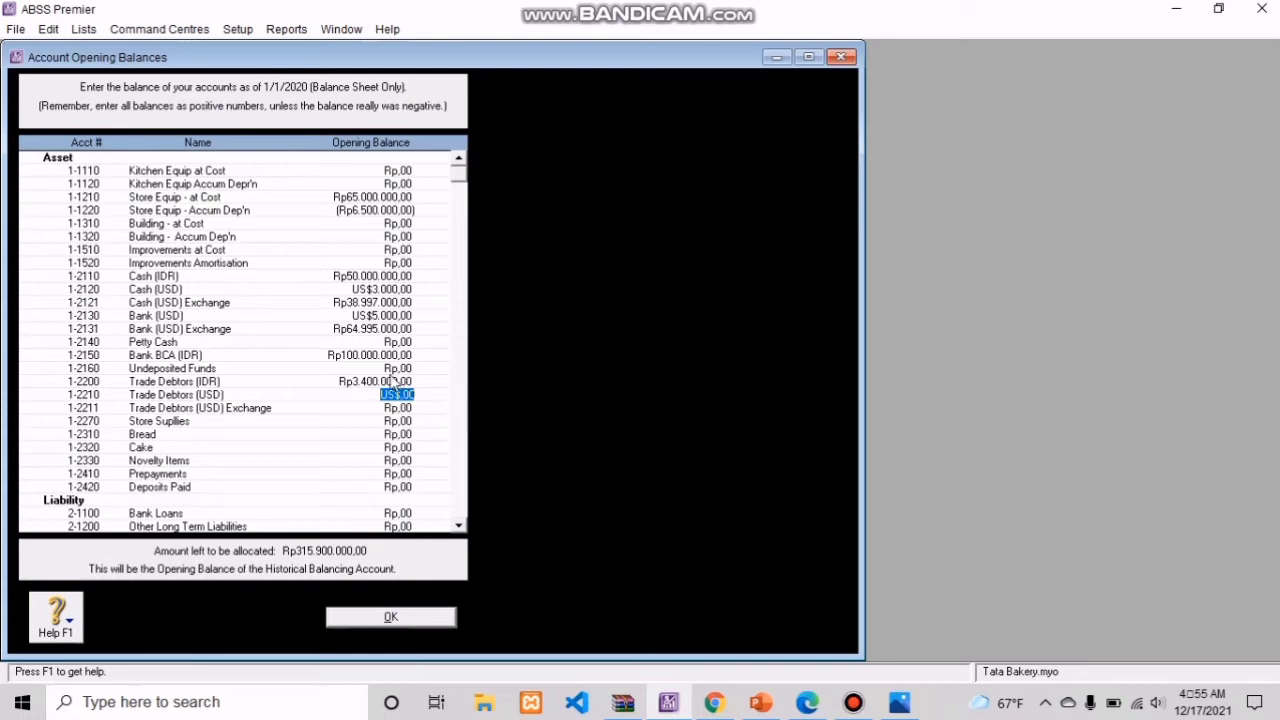
Step: Set the Trade Debtors (USD) opening balance to US$200 and have its linked exchange account balance calculated and accepted
click(381, 395)
key(BackSpace)
key(BackSpace)
key(BackSpace)
key(BackSpace)
key(BackSpace)
key(BackSpace)
text(200)
key(Tab)
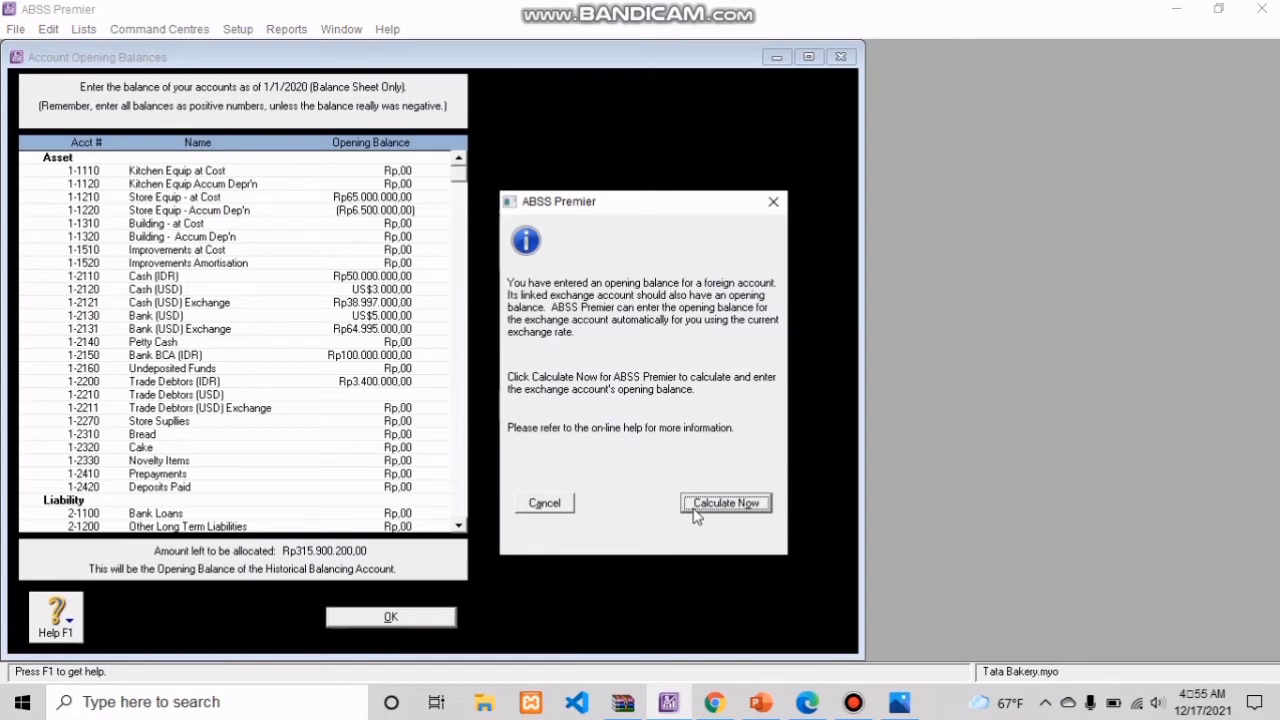
click(723, 504)
click(793, 491)
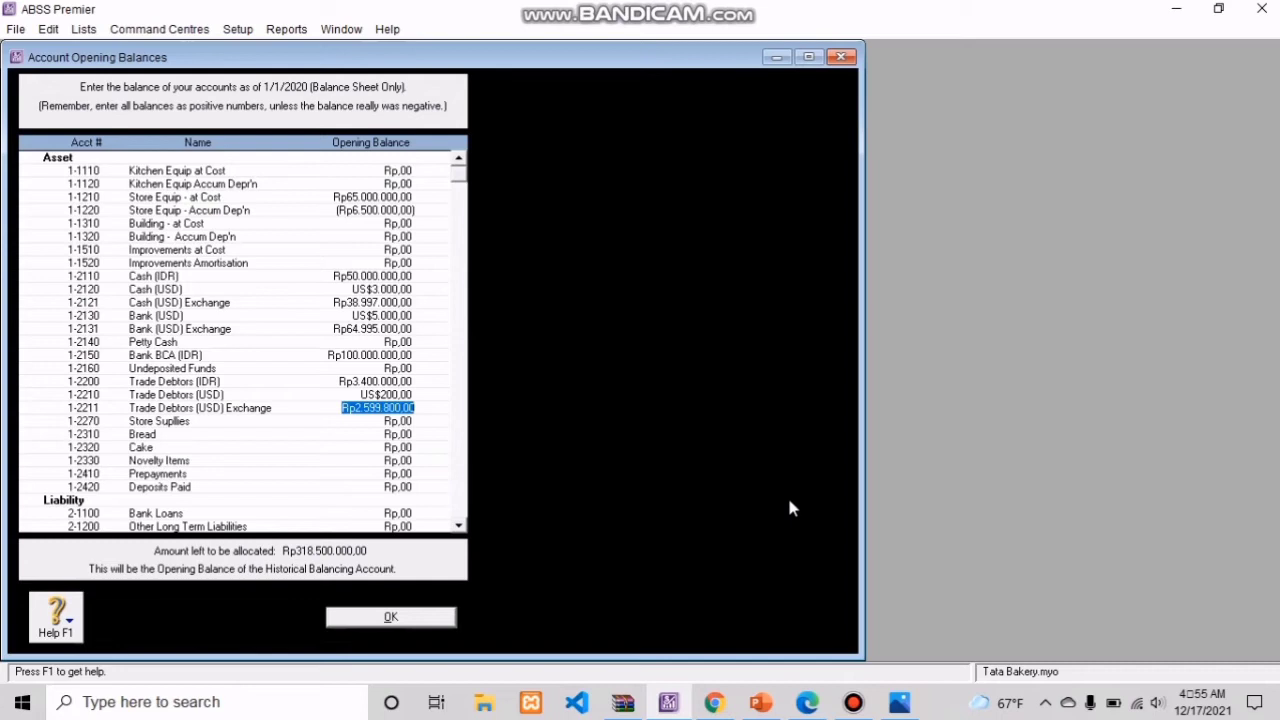
Step: Set the opening balance of the Bread account to Rp5.850.000
click(400, 434)
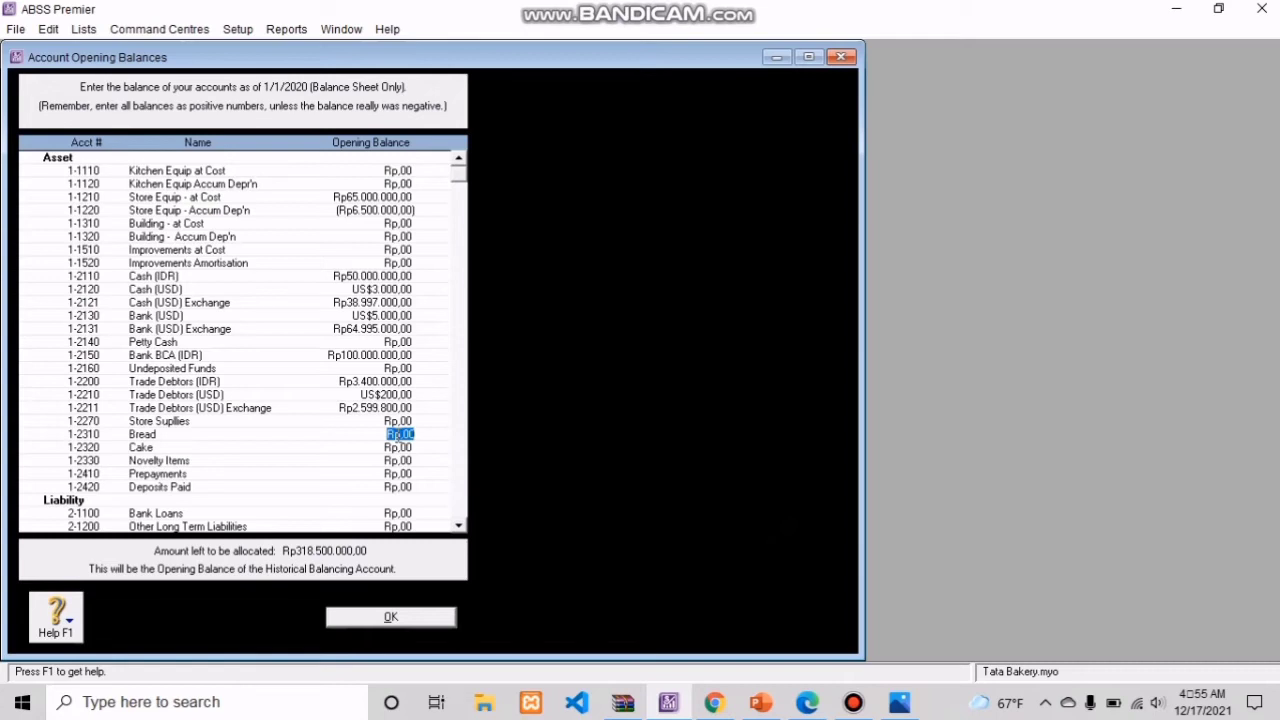
key(BackSpace)
text(5500000)
click(400, 447)
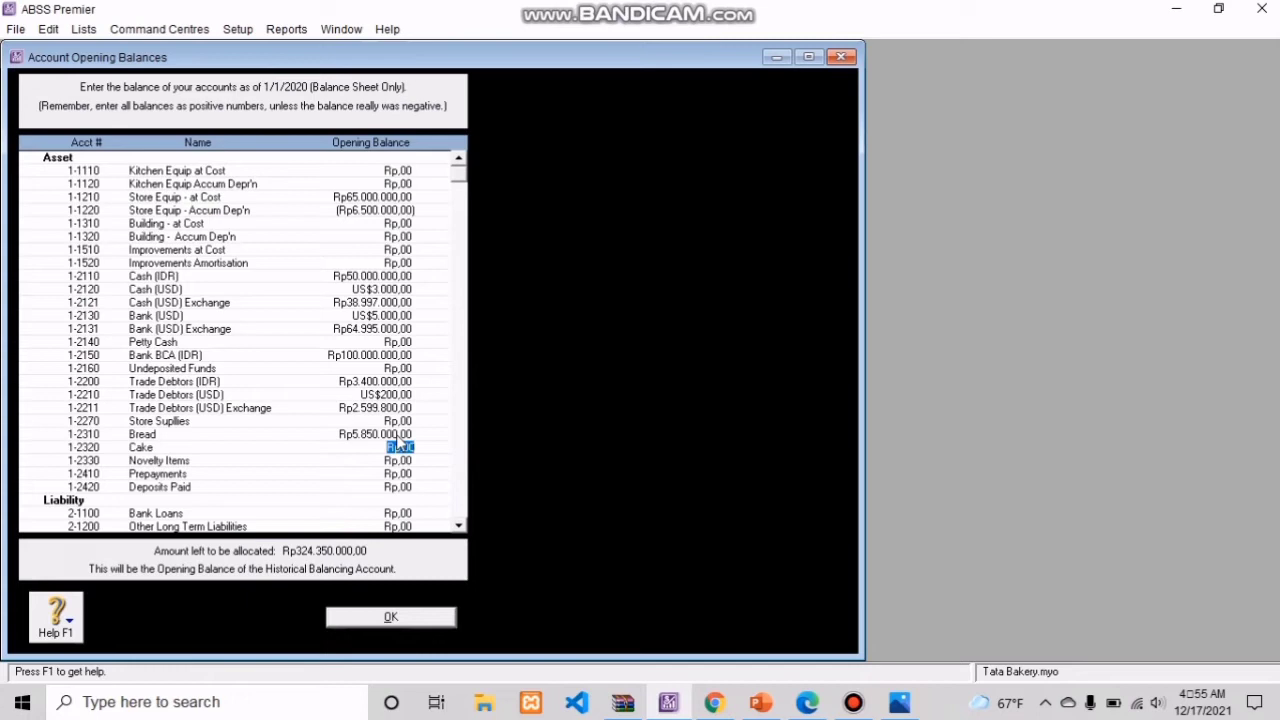
Step: Enter Rp81.900.000 as the opening balance of the Cake account
key(BackSpace)
text(81900000)
click(400, 459)
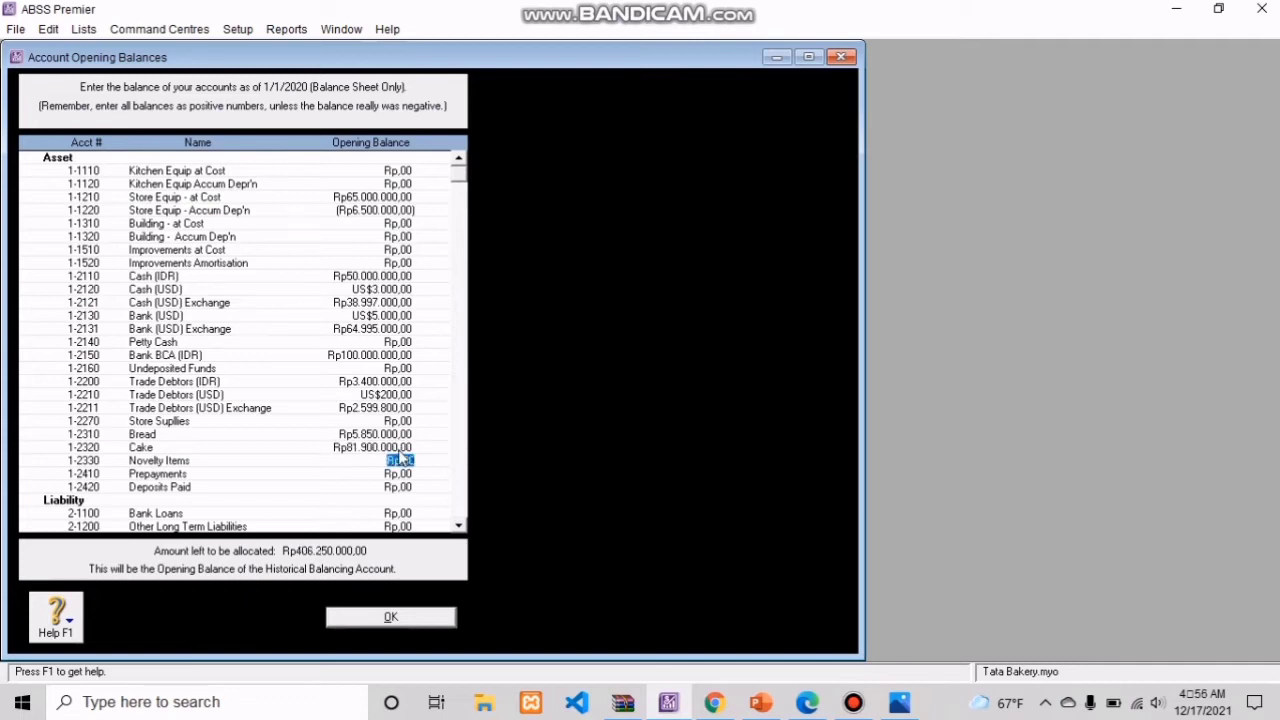
Step: Replace the Cake account's opening balance with Rp81.990.000
click(408, 448)
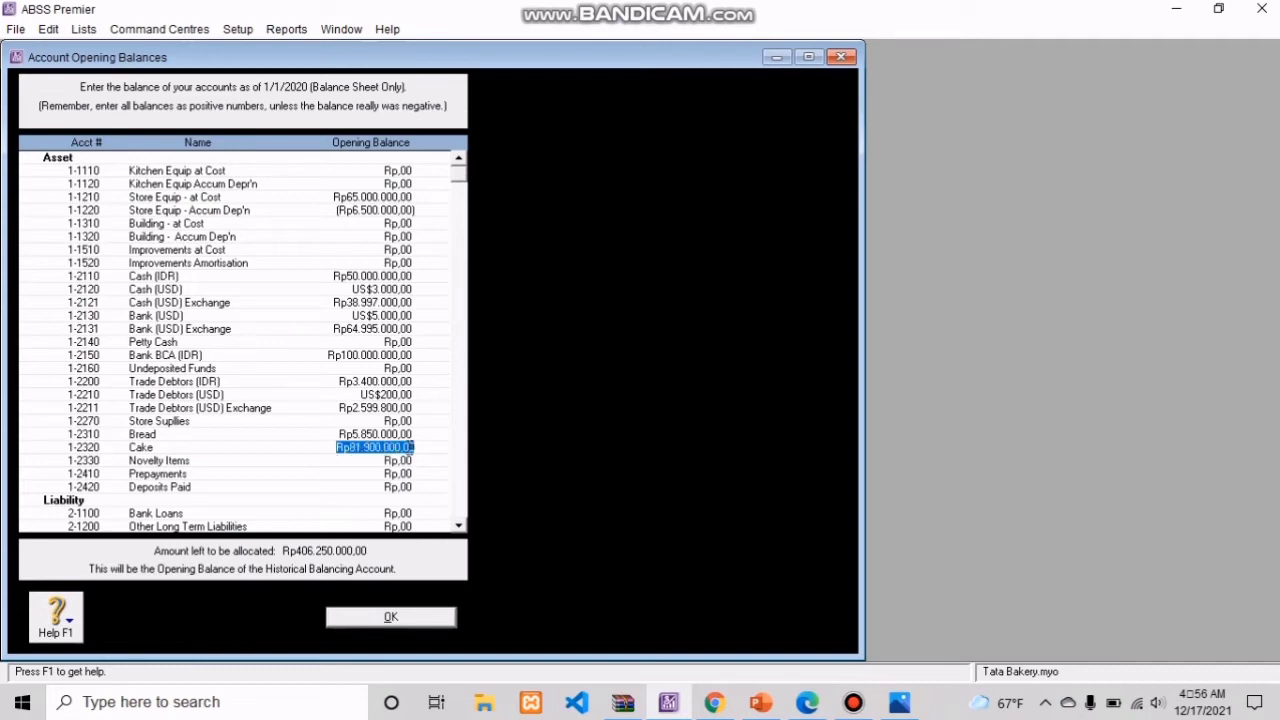
key(BackSpace)
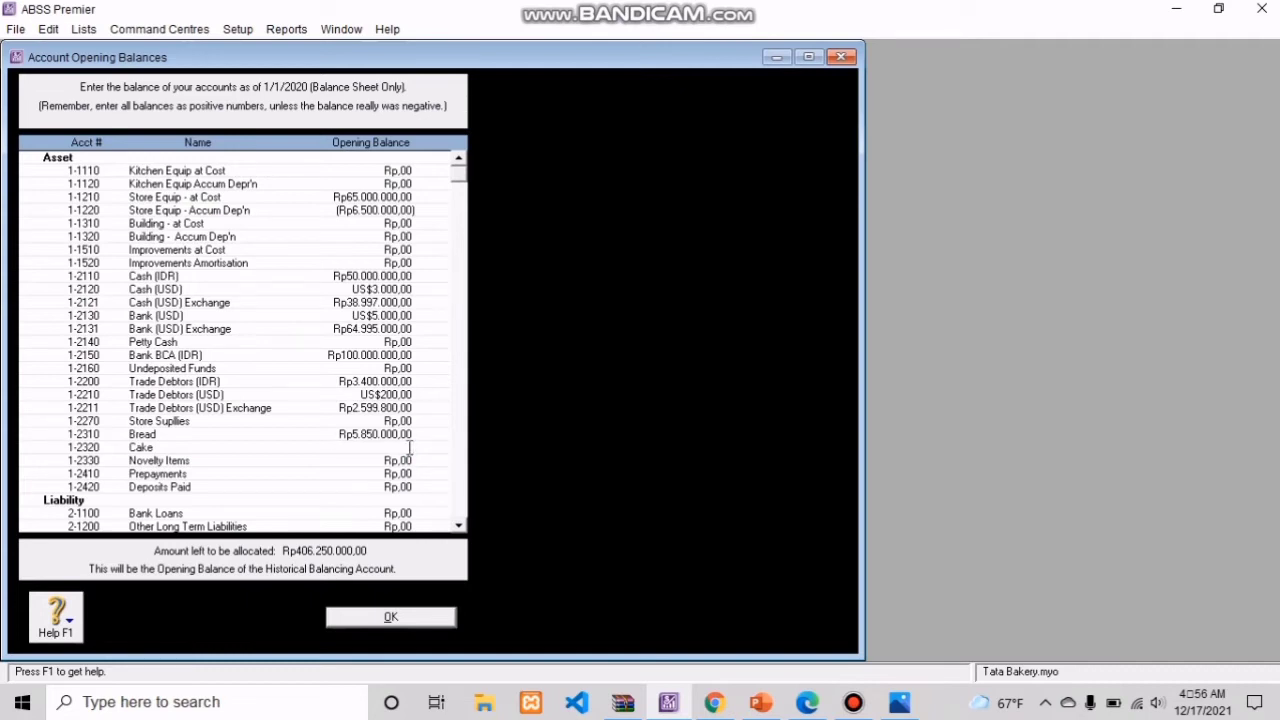
text(8)
text(1.9)
text(90.00)
text(0)
click(404, 457)
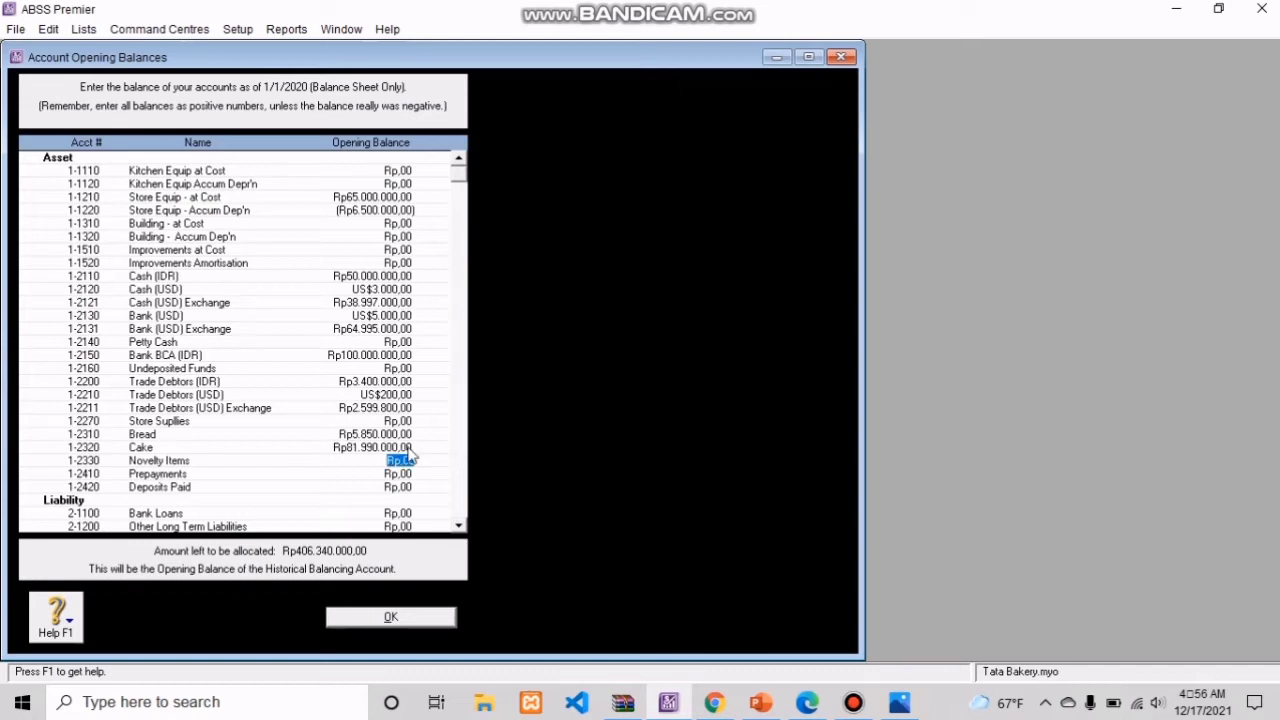
Step: Correct the Cake account's opening balance to Rp8.190.000
click(409, 447)
key(BackSpace)
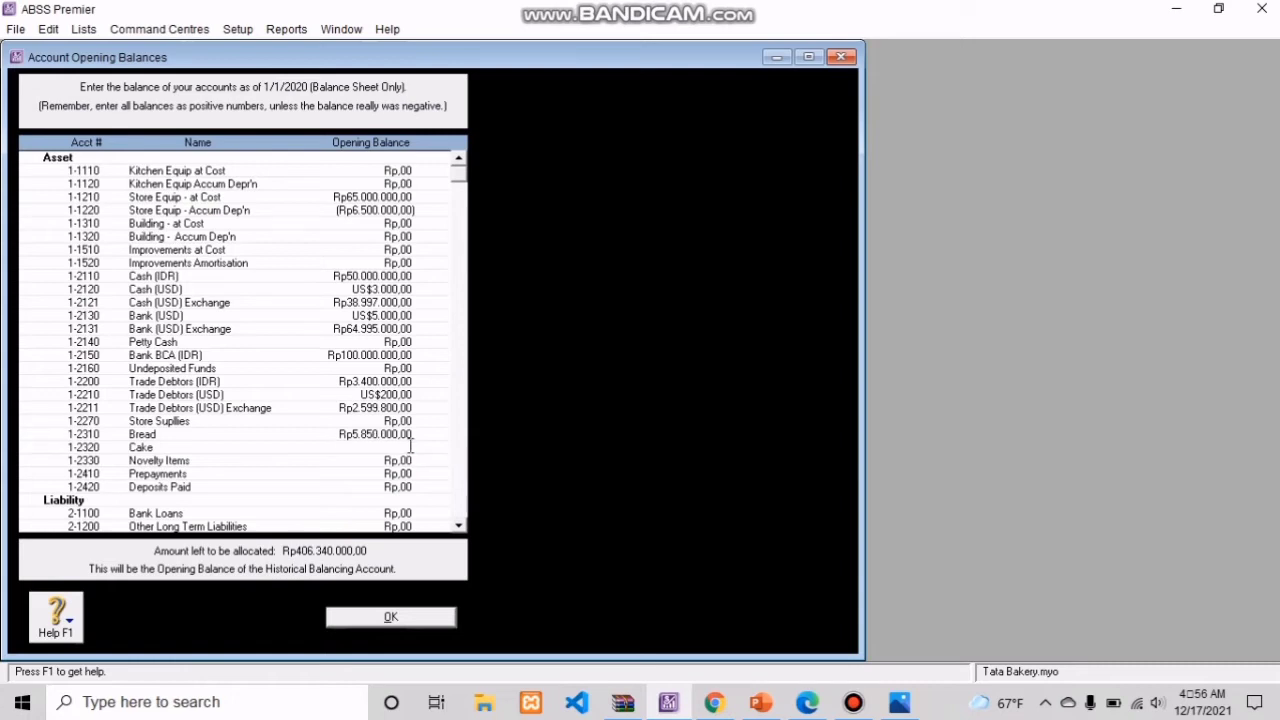
text(8199)
text(000)
key(Tab)
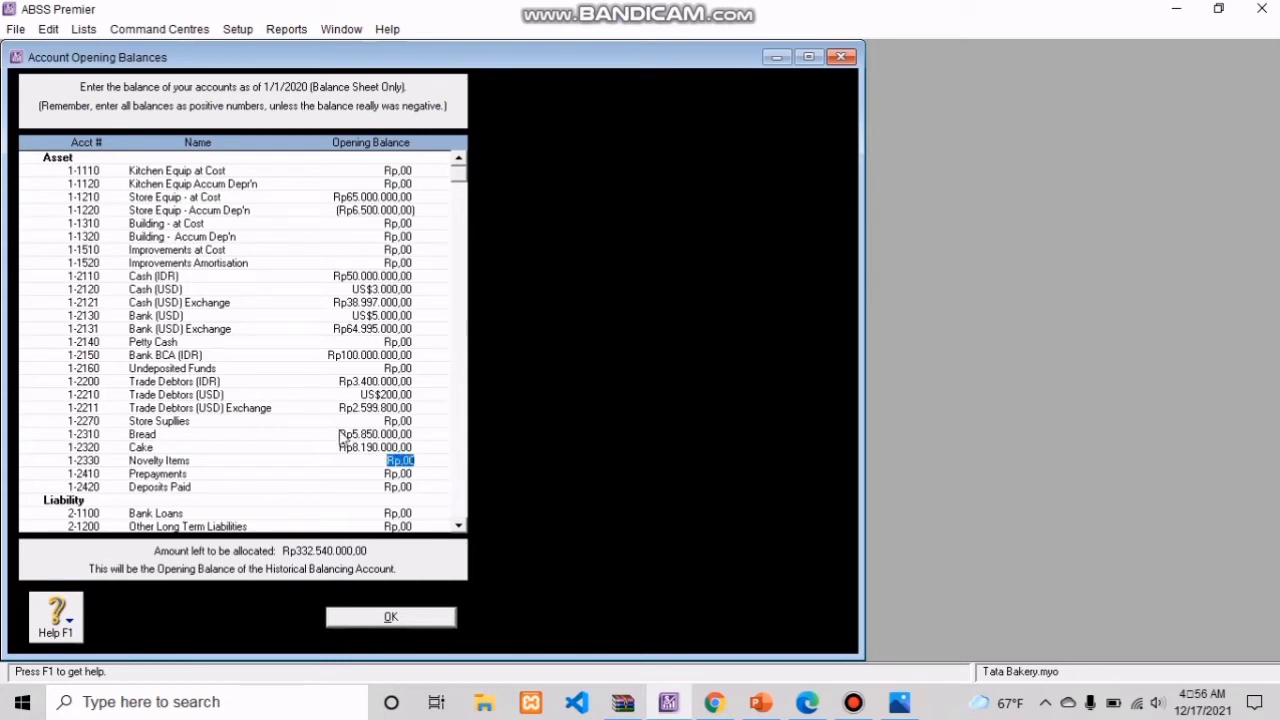
Step: Set the opening balance of the liability account Trade Creditors (IDR) to Rp1.550.000
click(462, 528)
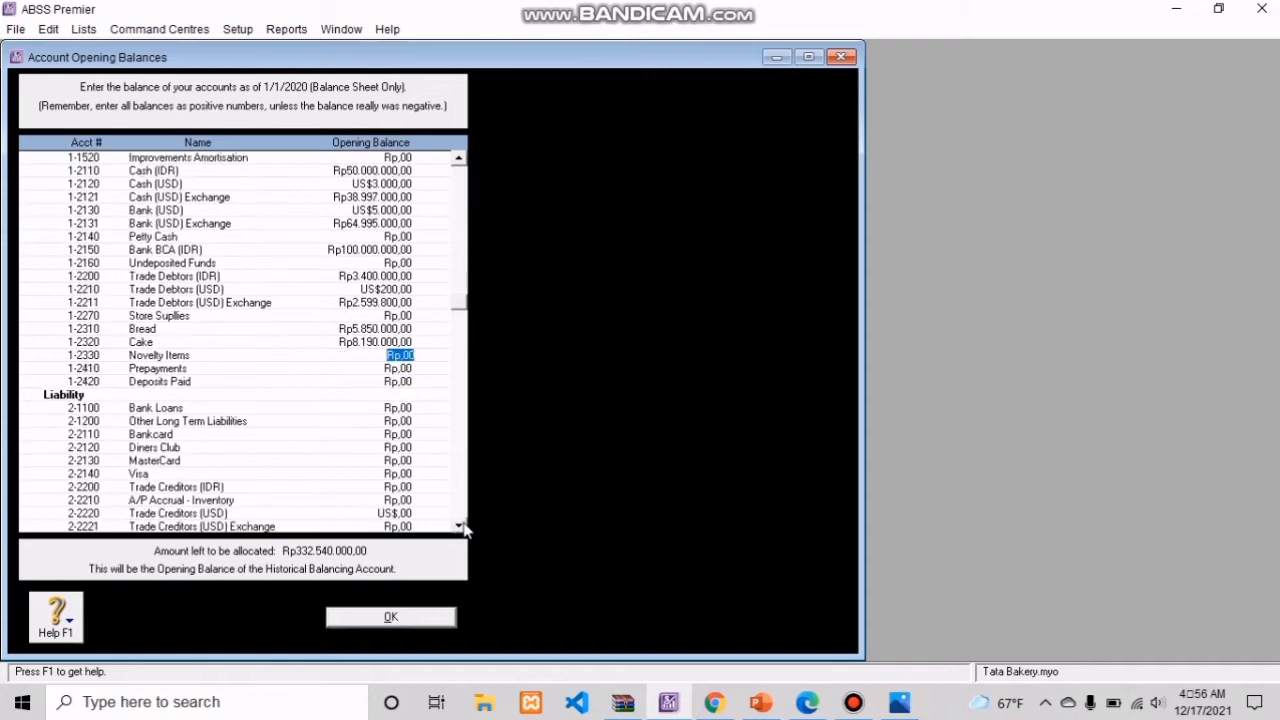
click(462, 528)
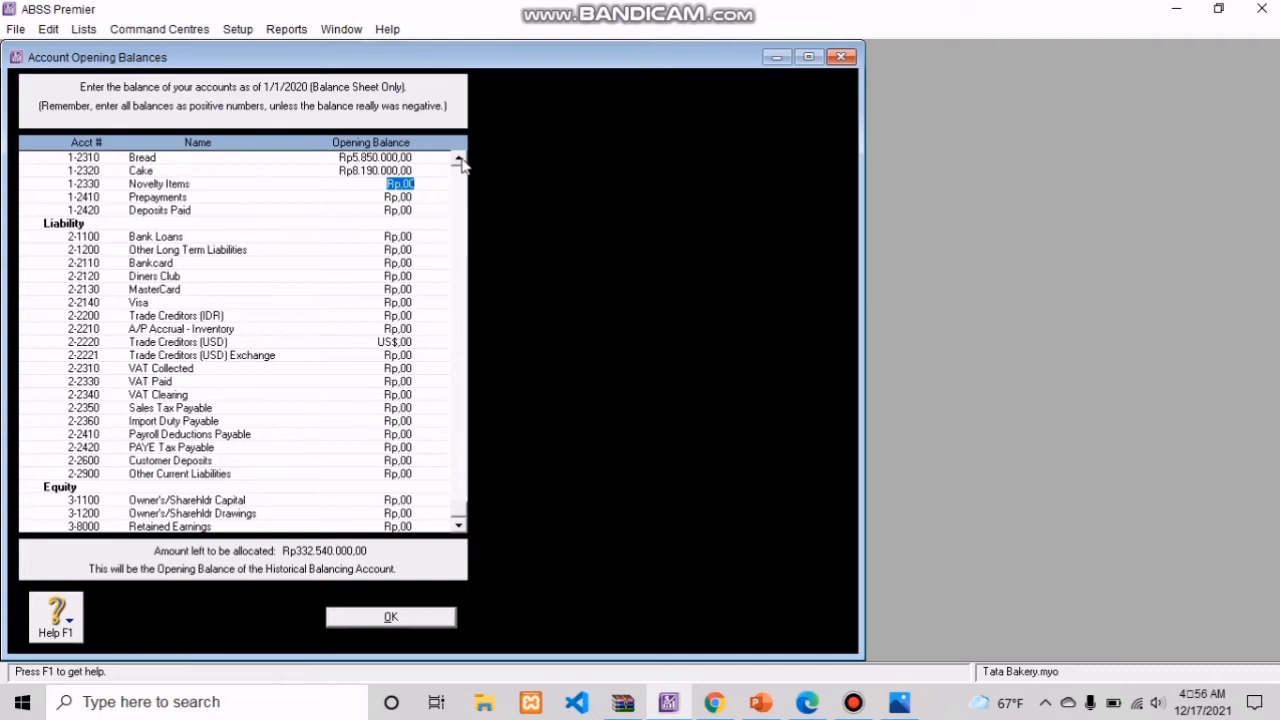
click(459, 160)
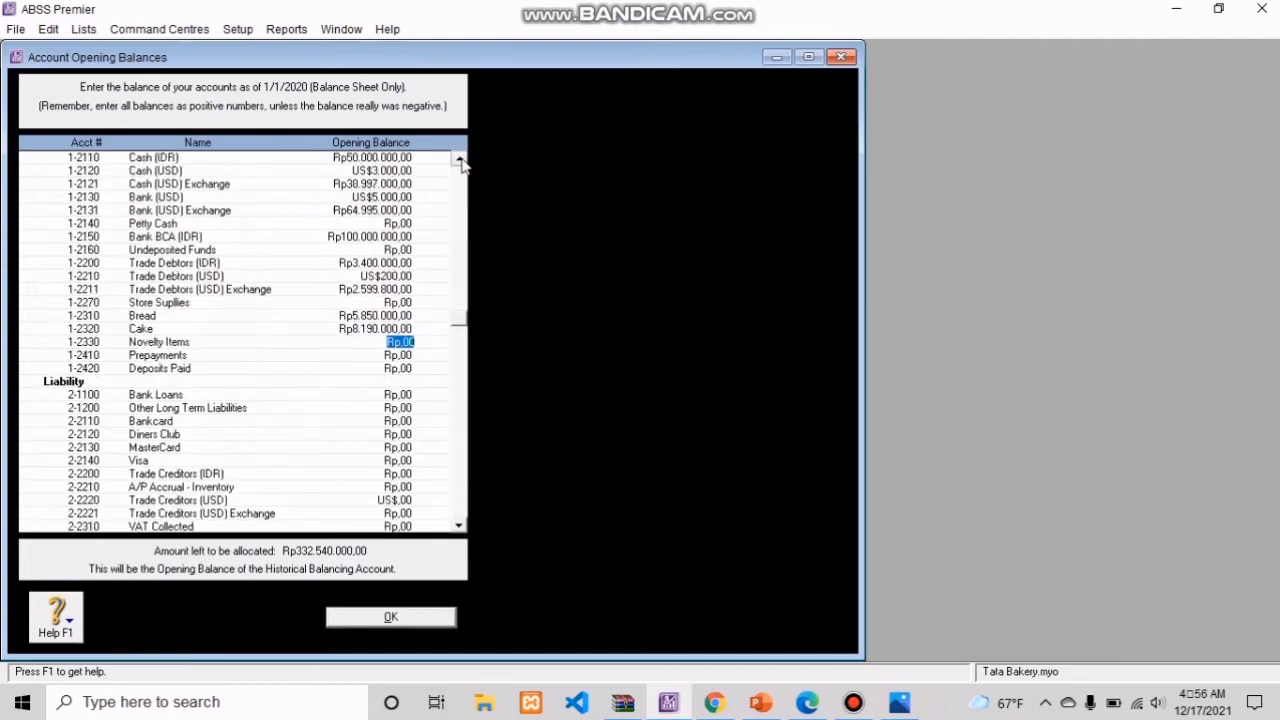
click(459, 160)
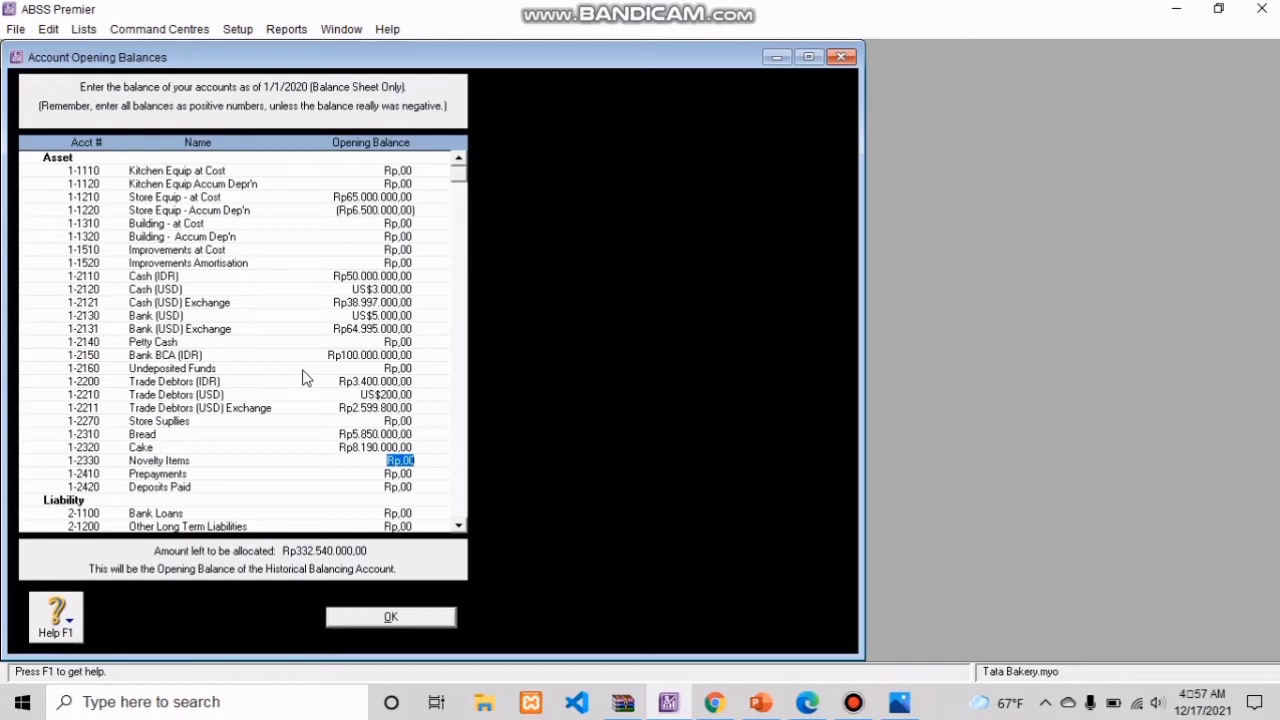
click(463, 527)
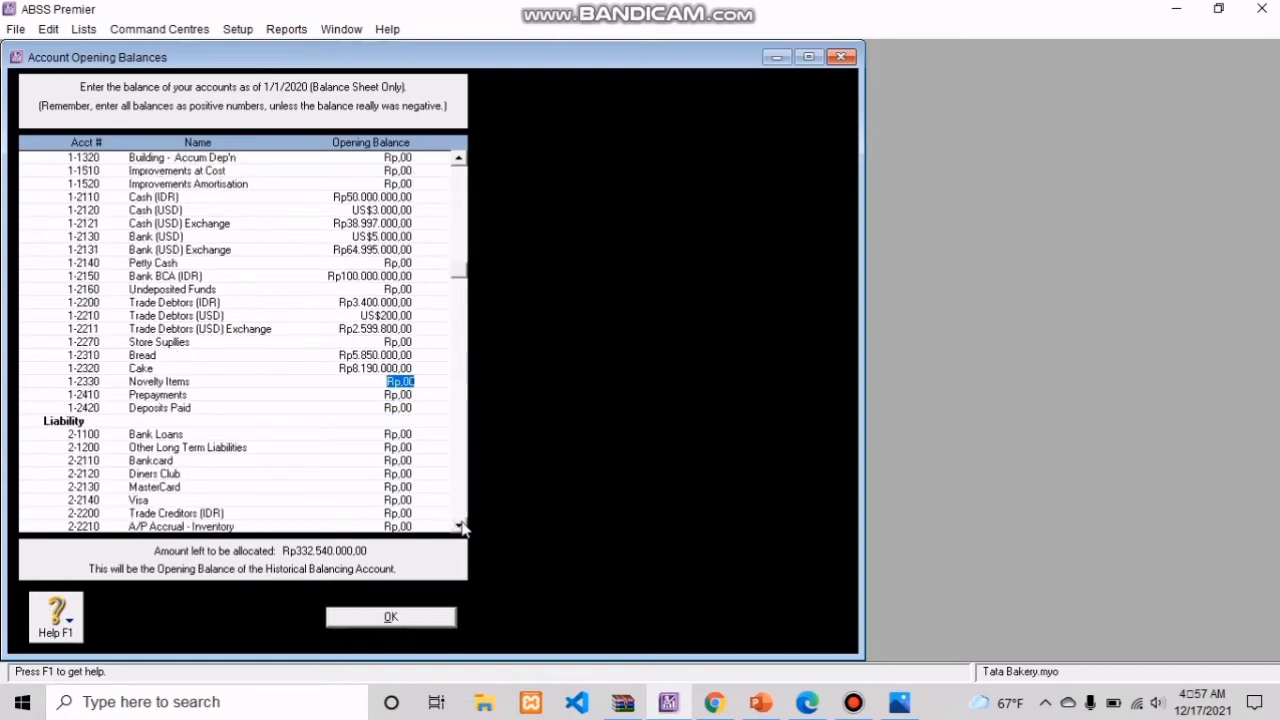
click(463, 527)
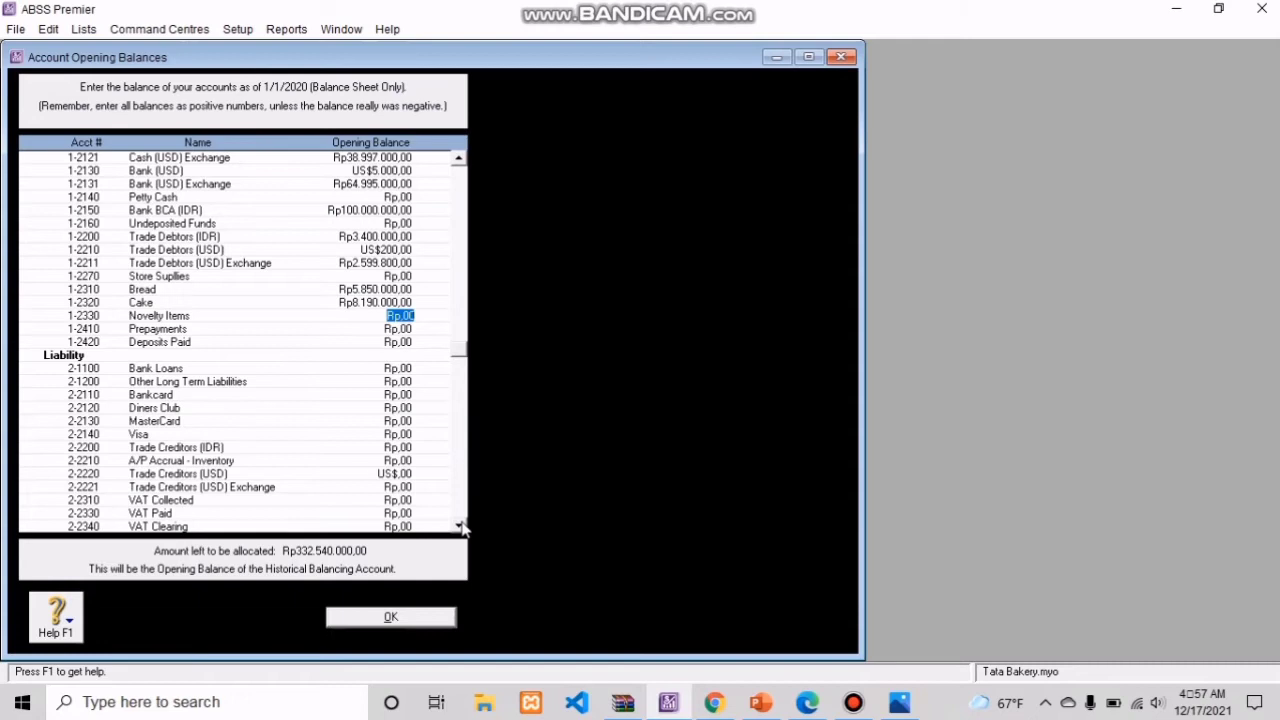
click(399, 449)
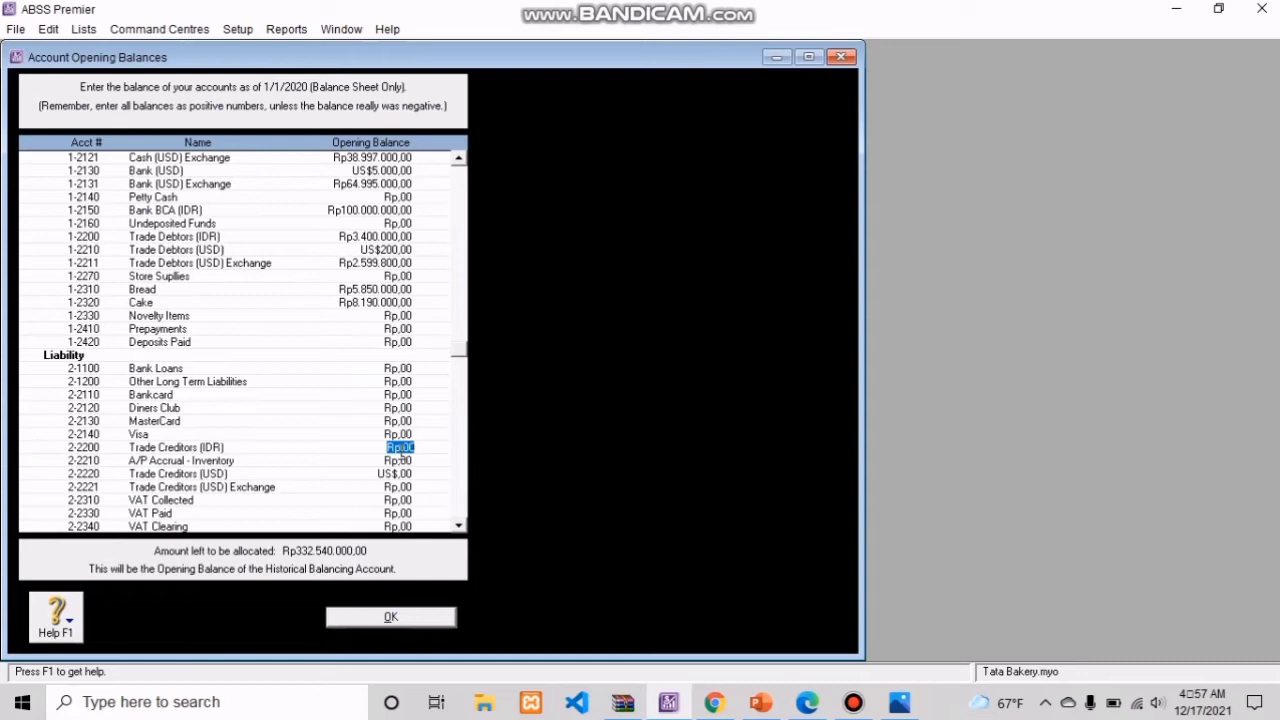
text(1.550.000)
key(Tab)
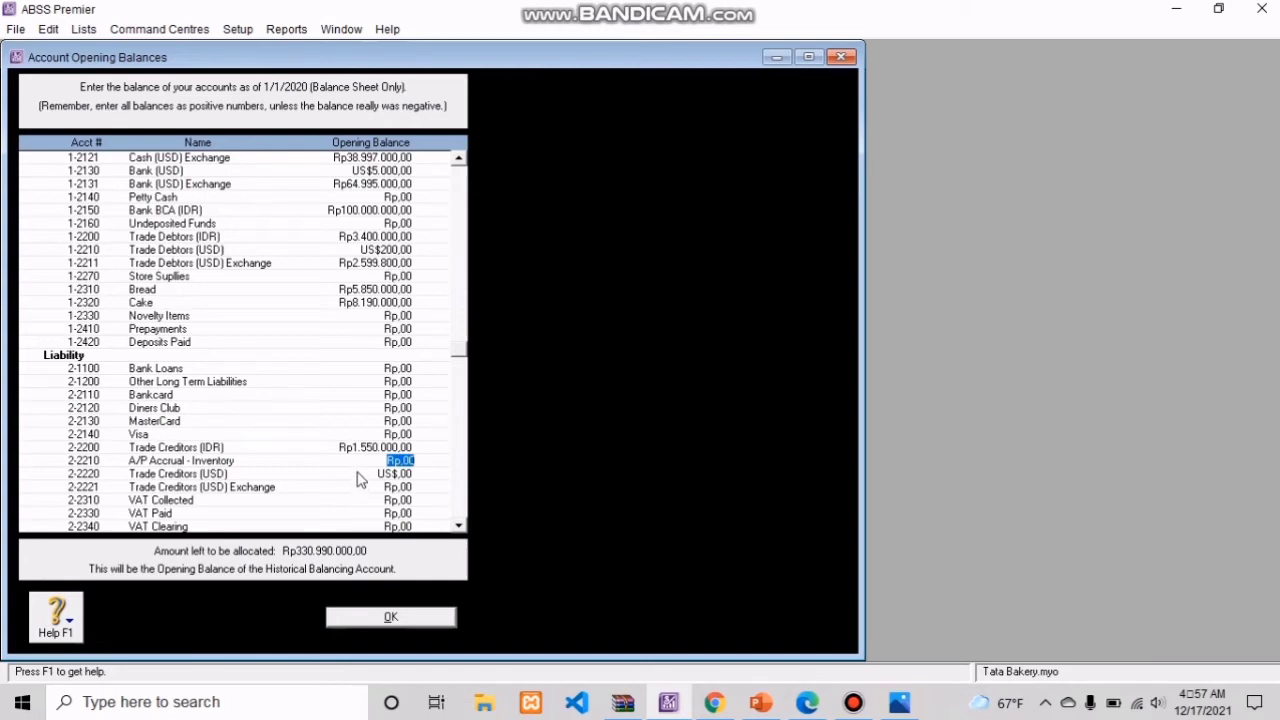
Step: Set the Trade Creditors (USD) opening balance to US$150 and have its linked exchange account balance calculated and accepted
click(355, 474)
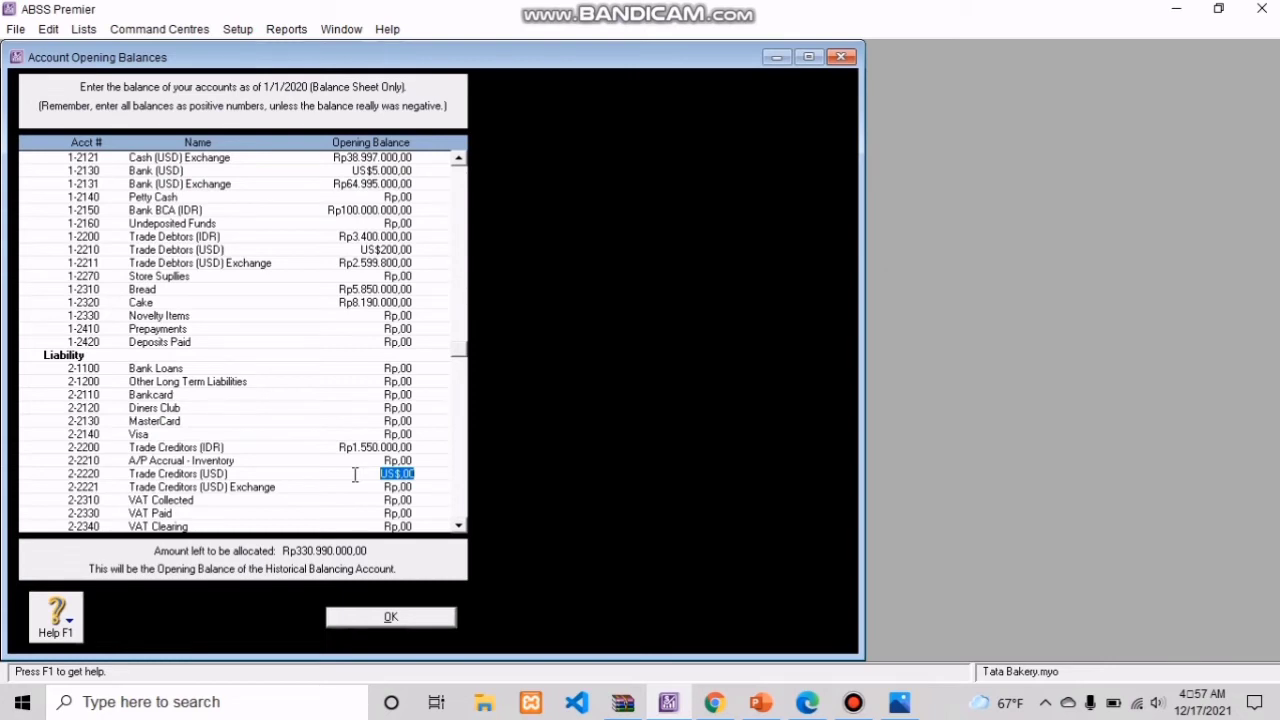
text(1.55)
text(0)
key(Tab)
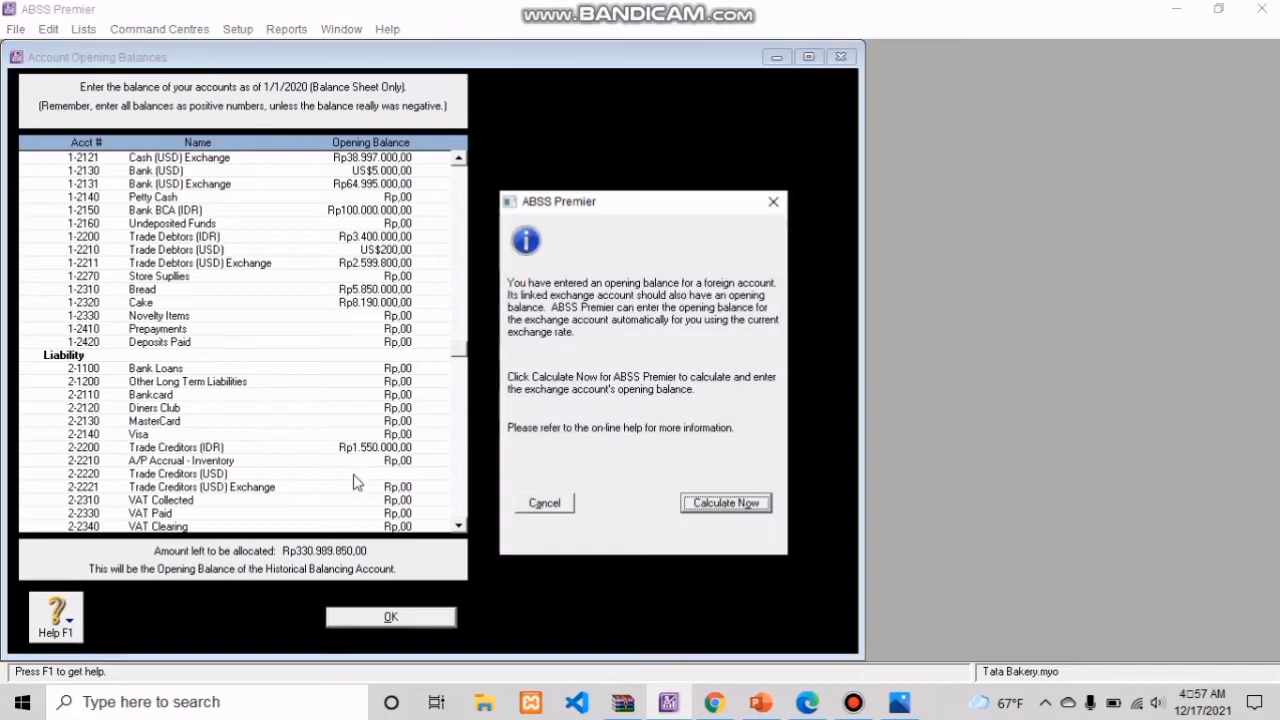
click(709, 504)
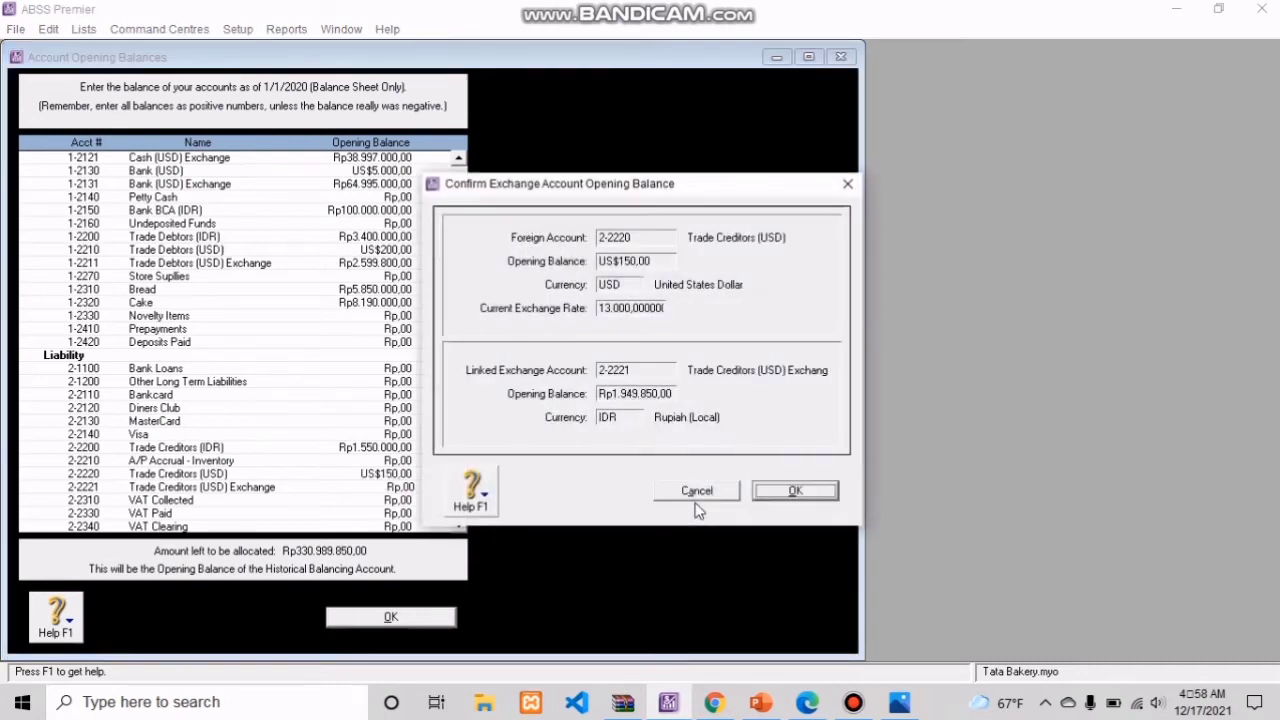
click(790, 491)
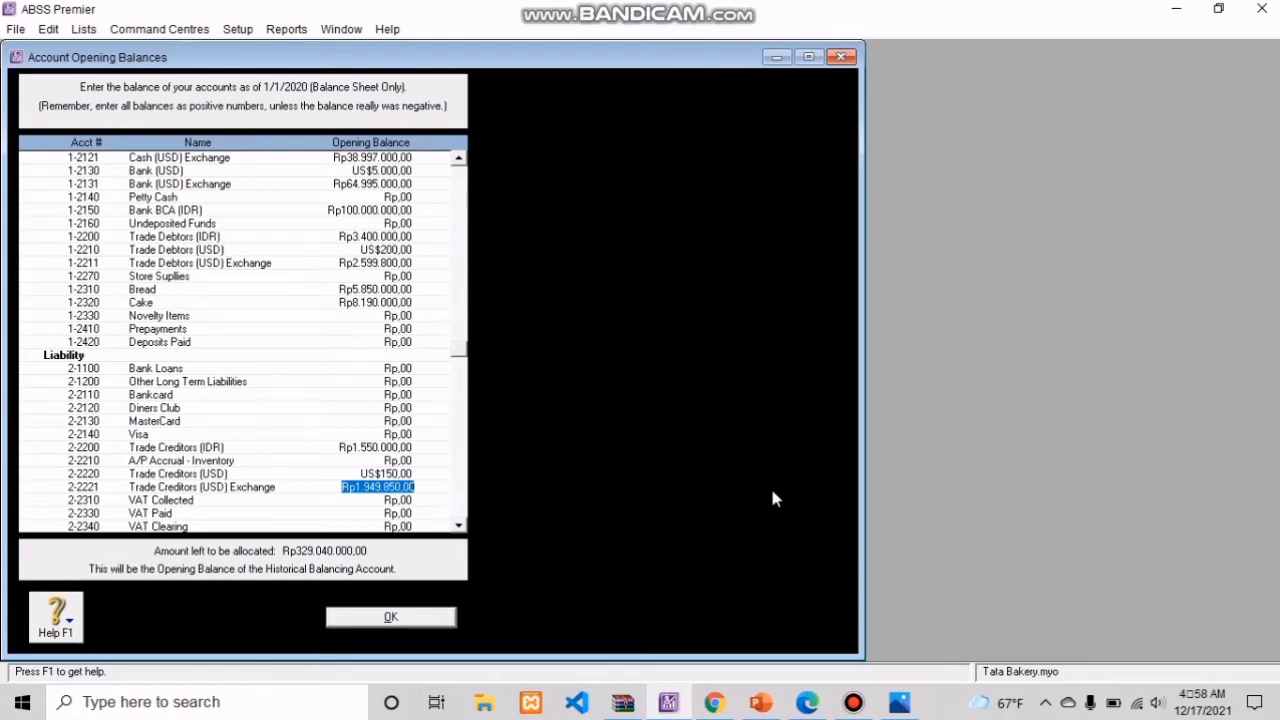
Step: Set the opening balance of the liability account VAT Collected to Rp1.200.000
click(459, 529)
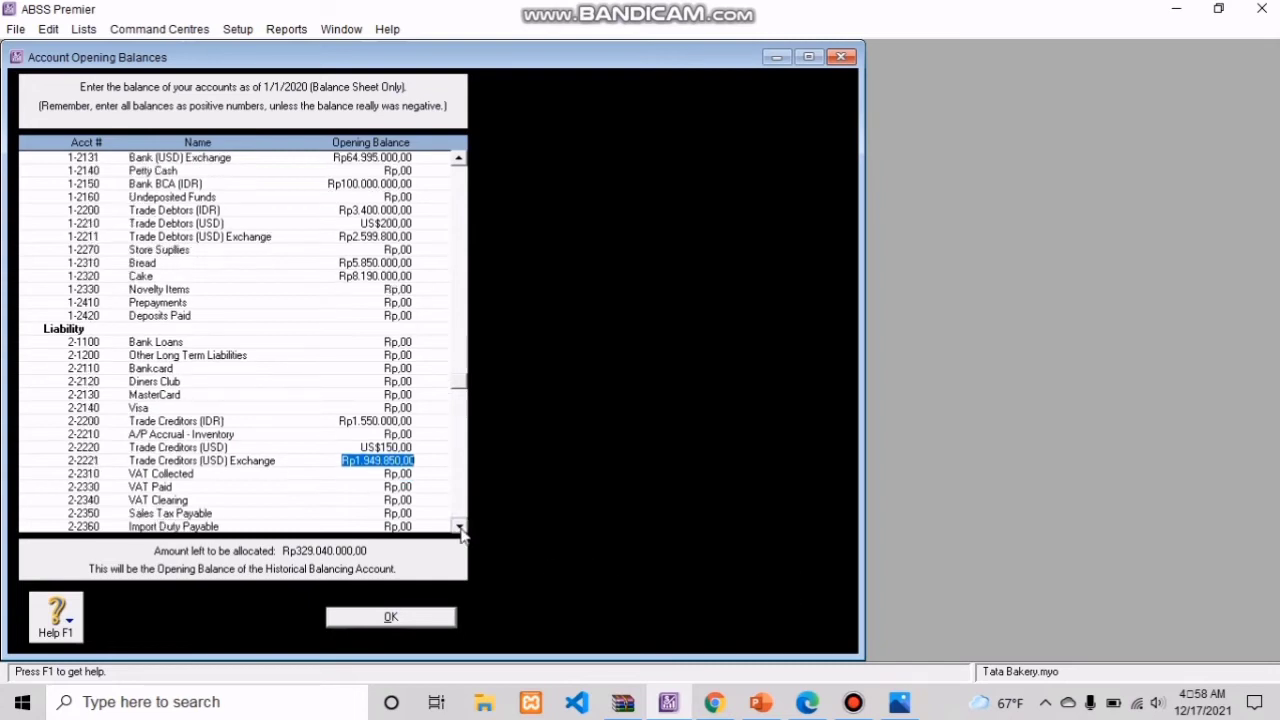
click(459, 529)
click(459, 529)
click(459, 529)
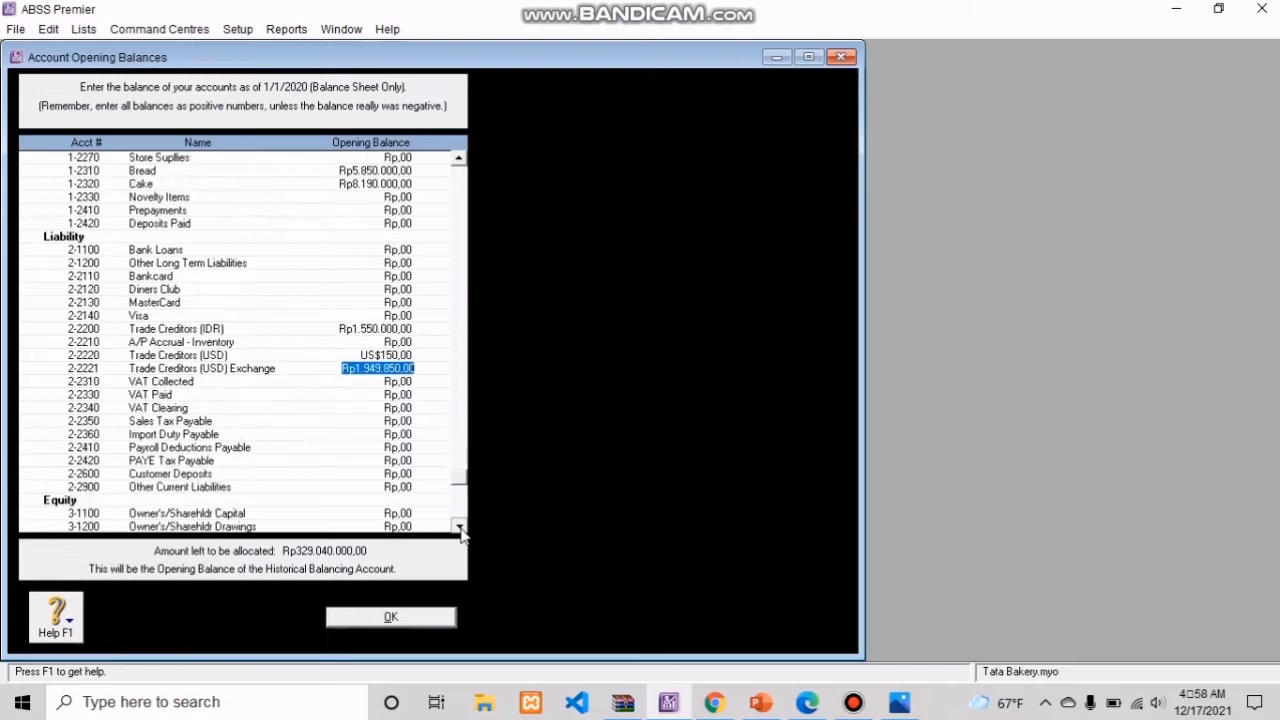
click(459, 529)
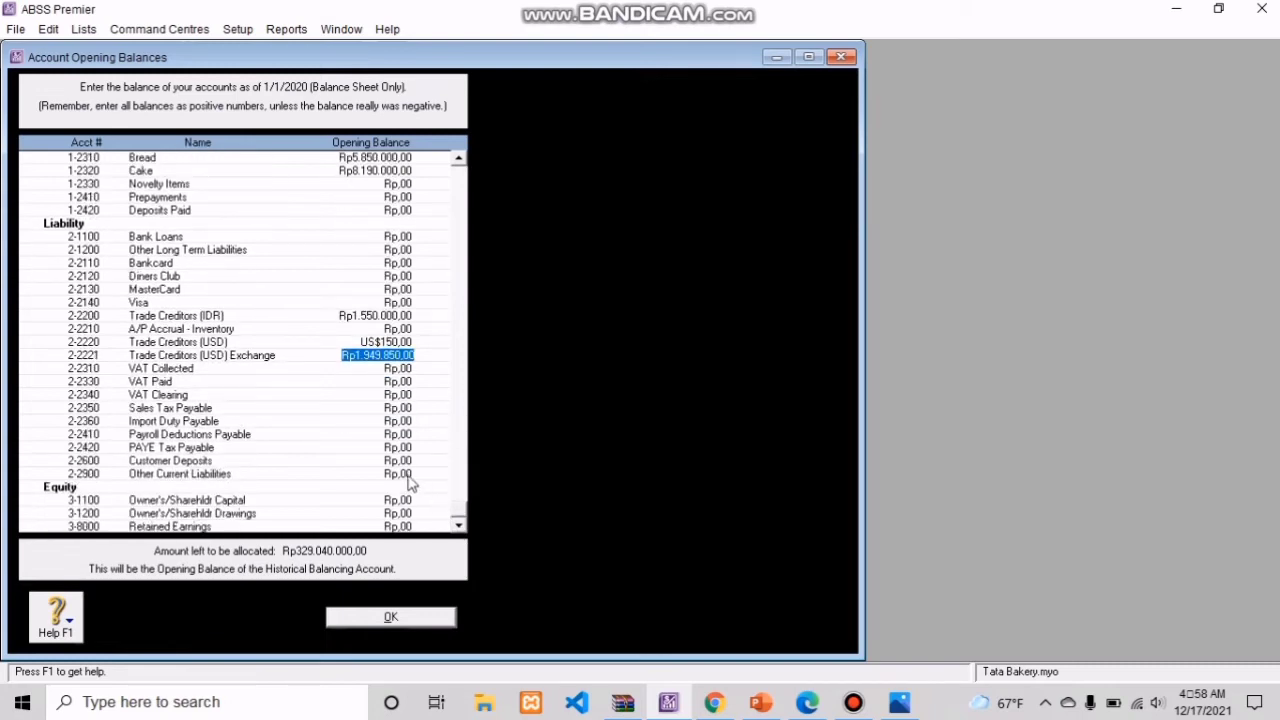
click(348, 369)
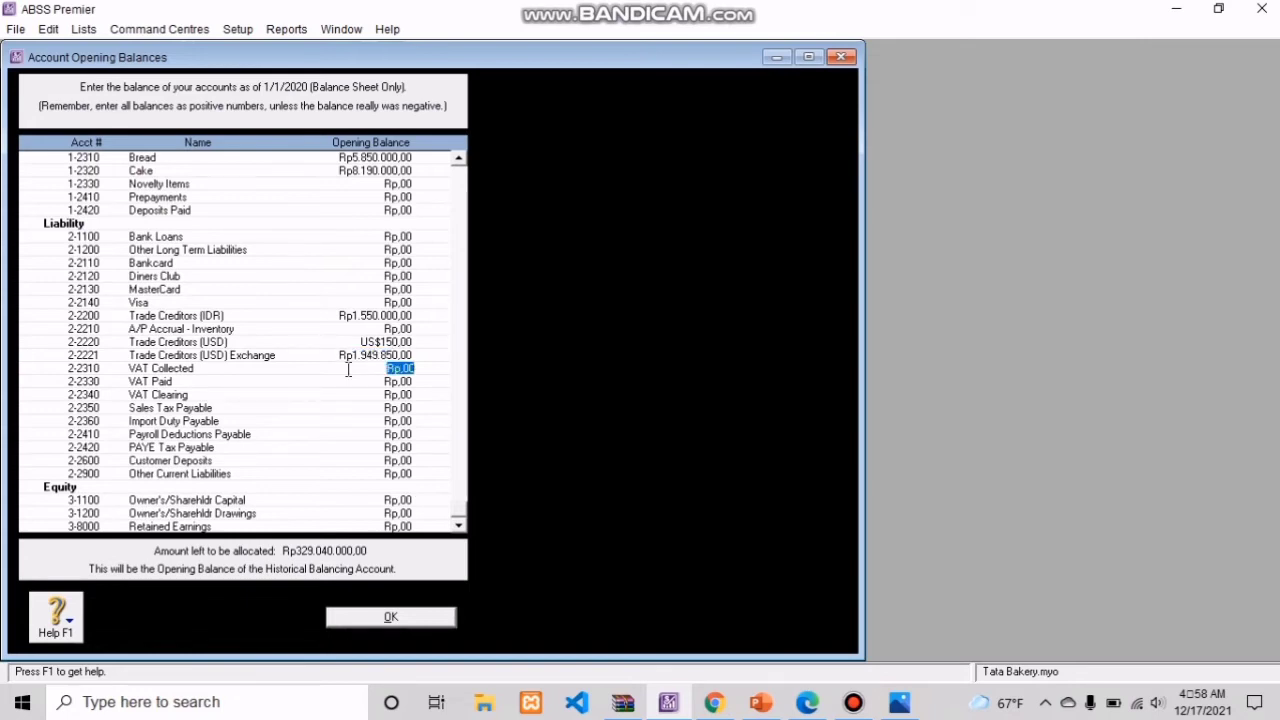
text(1200000)
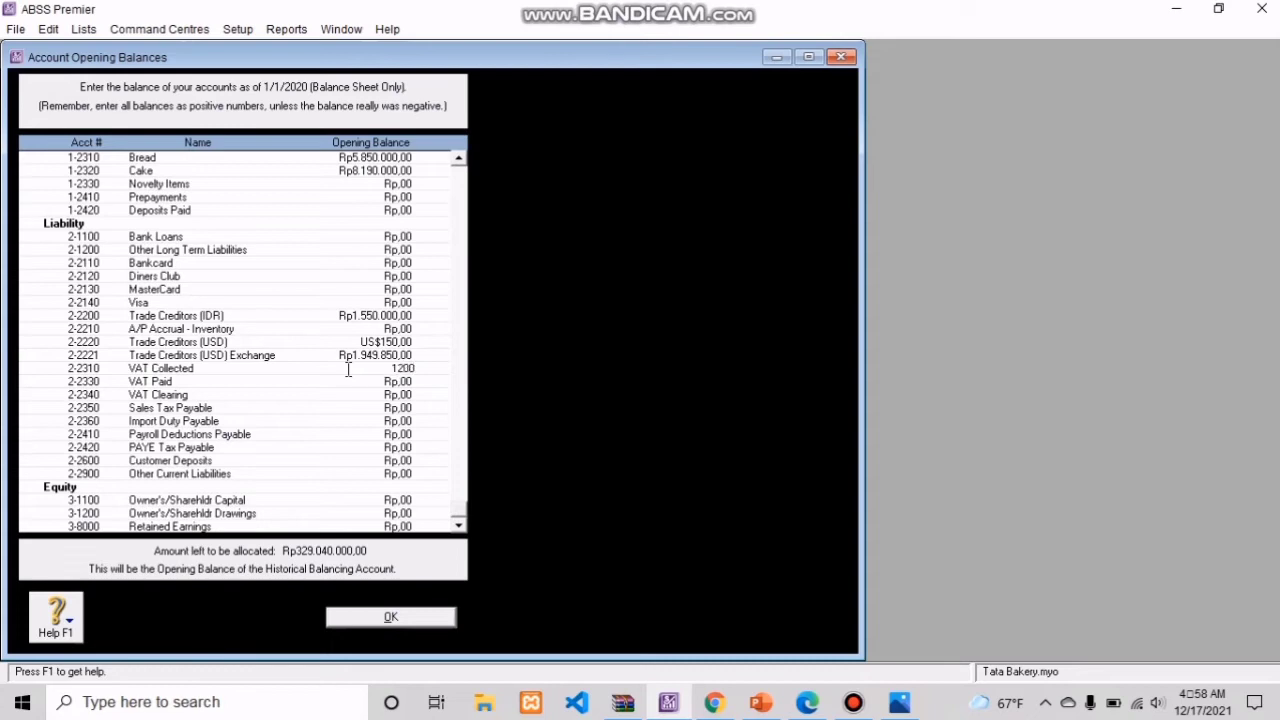
key(Tab)
Step: Set the opening balance of the VAT Paid account to the negative amount -Rp700.000
click(319, 387)
key(BackSpace)
key(BackSpace)
key(BackSpace)
key(BackSpace)
key(BackSpace)
text(-700000)
click(418, 394)
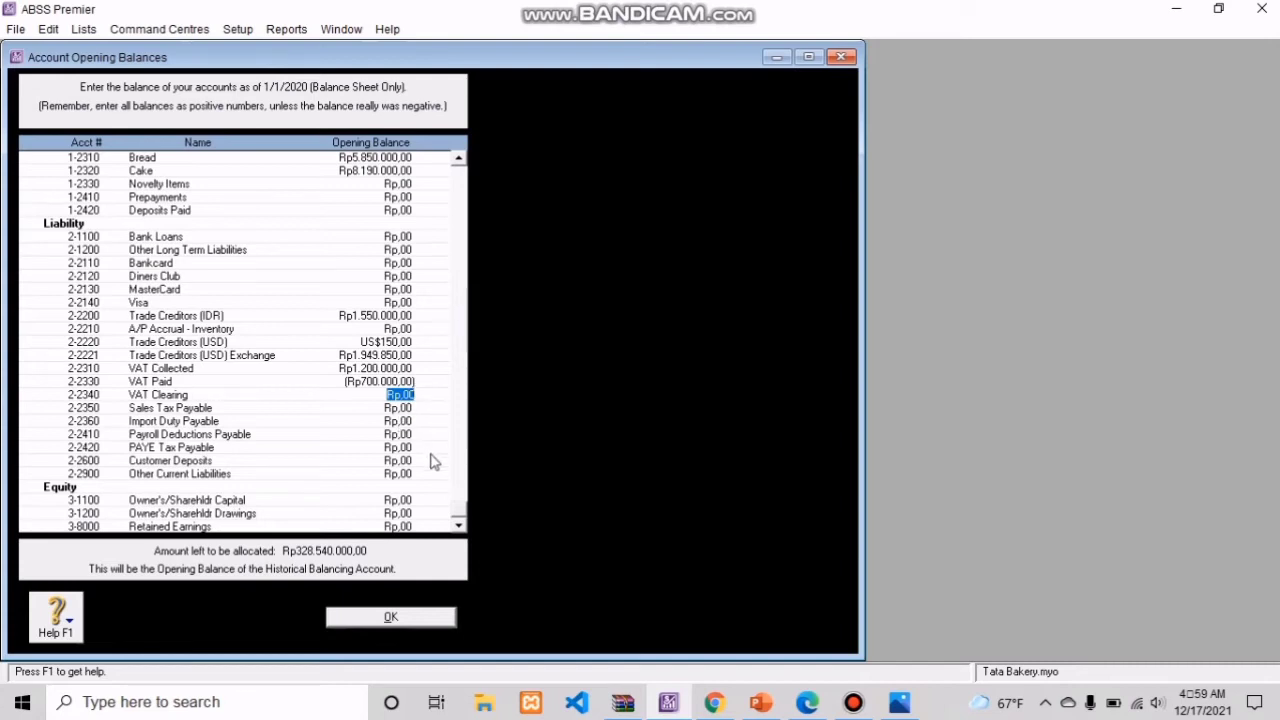
Step: Set the opening balance of the equity account Owner's/Sharehldr Capital to Rp333.640.000
click(365, 497)
key(BackSpace)
text(333640000)
key(Tab)
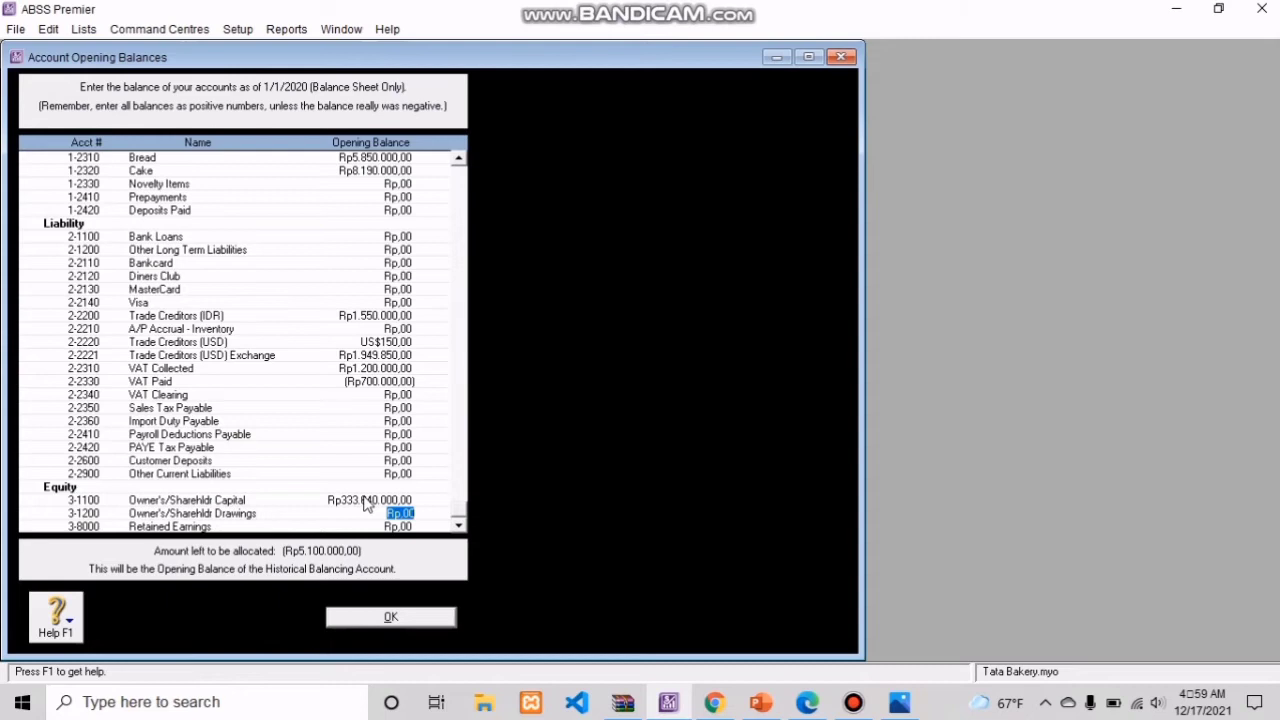
Step: Set the opening balance of Owner's/Sharehldr Drawings to the negative amount -Rp23.600.000
key(BackSpace)
text(-23600000)
key(Tab)
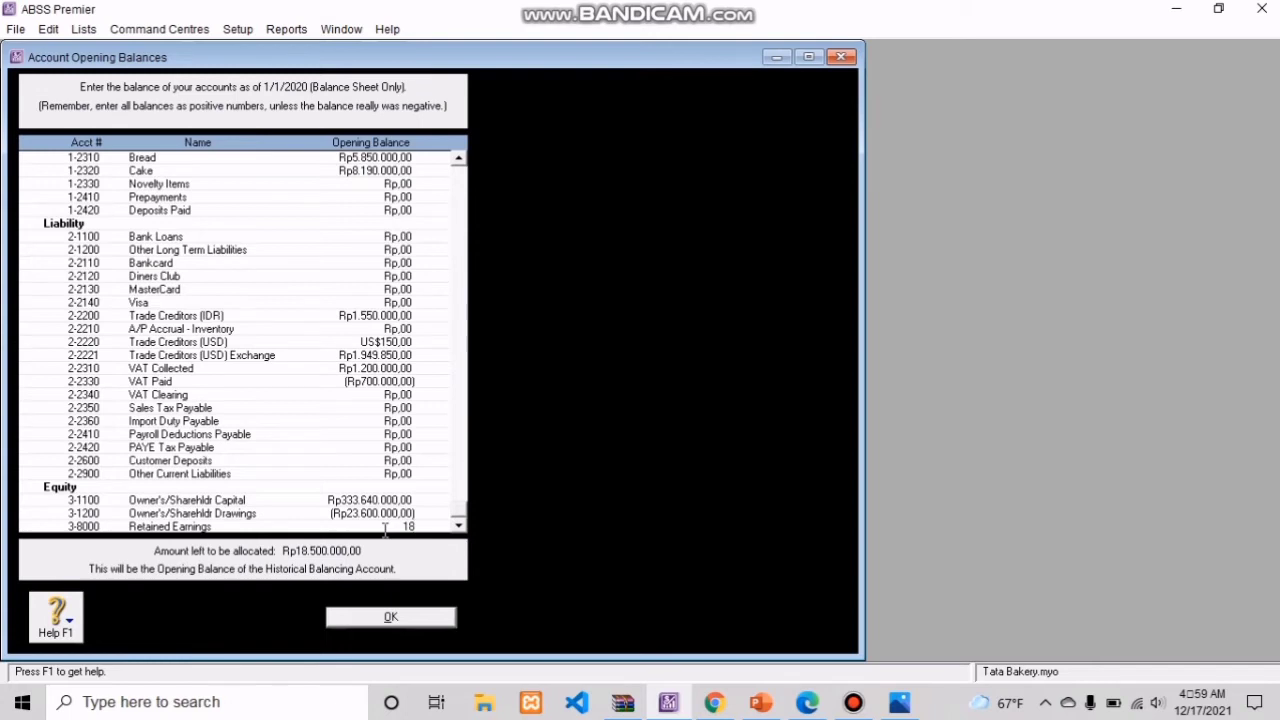
Step: Set the Retained Earnings opening balance to Rp18.500.000 and accept the completed account opening balances
text(500000)
click(400, 500)
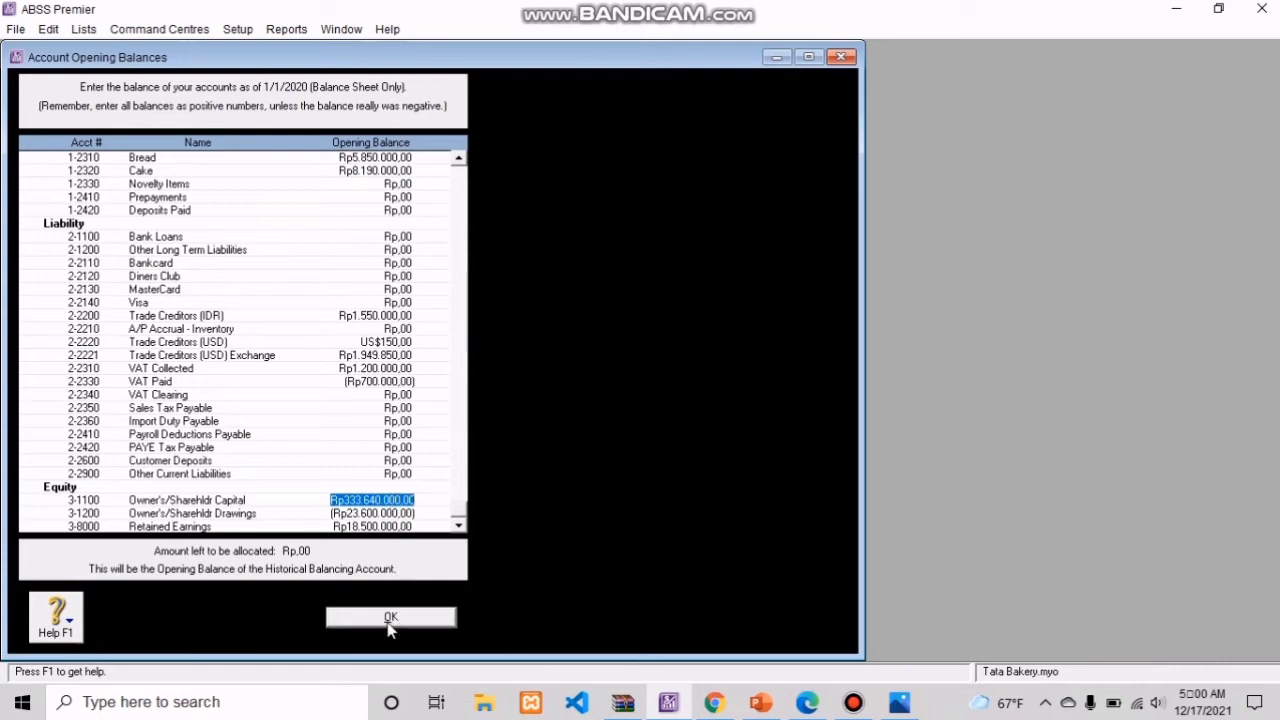
click(390, 617)
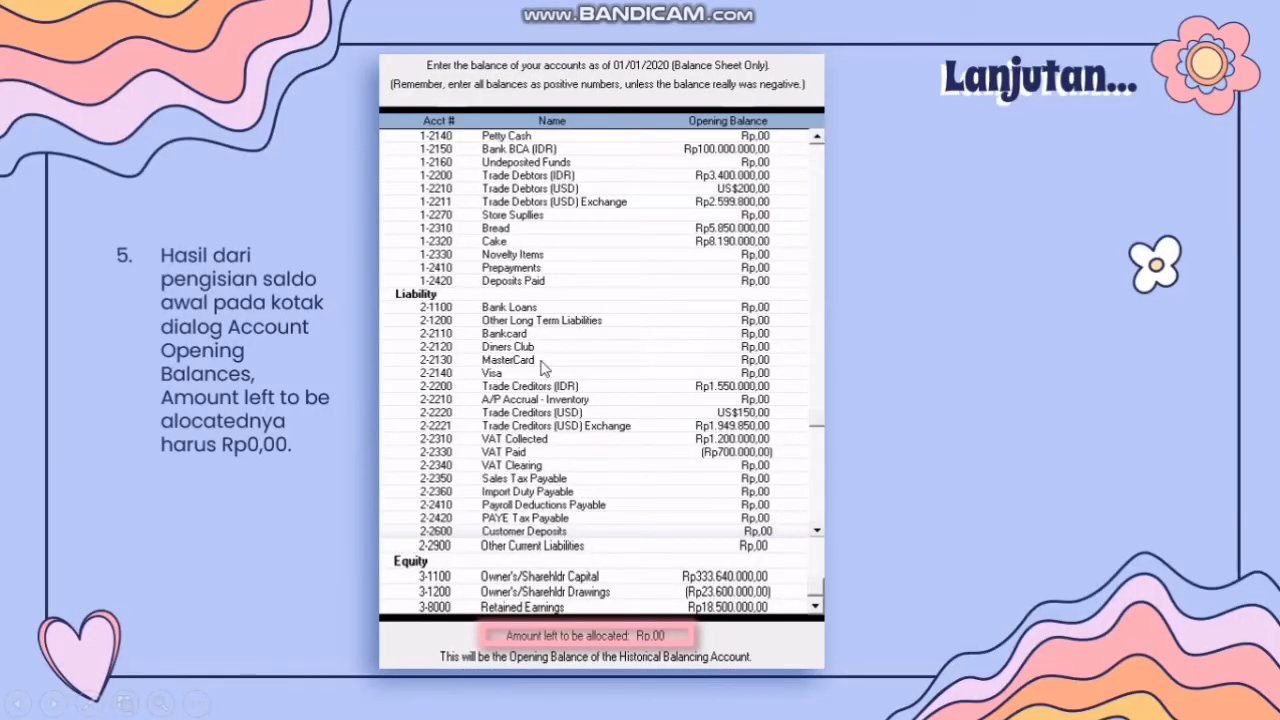
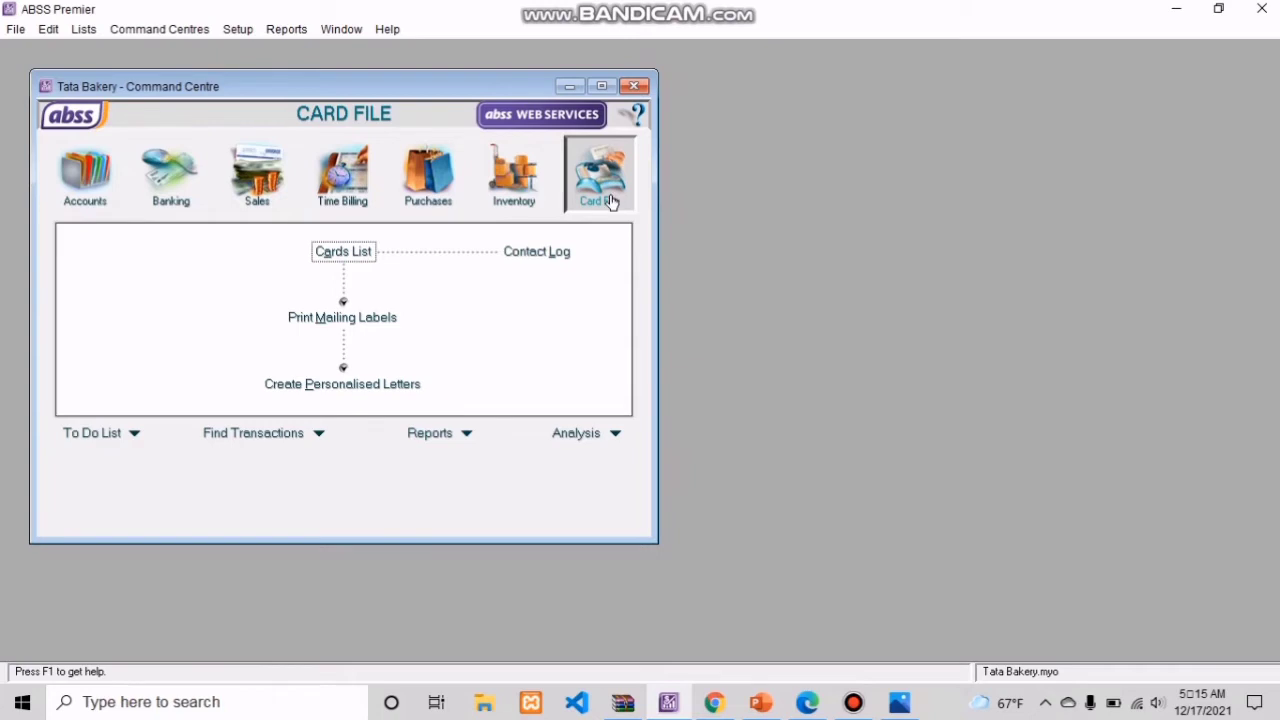
Step: In the selling details of customer PT. Eva Surya's card, set the item price level to USD and the tax code to PPN
click(343, 252)
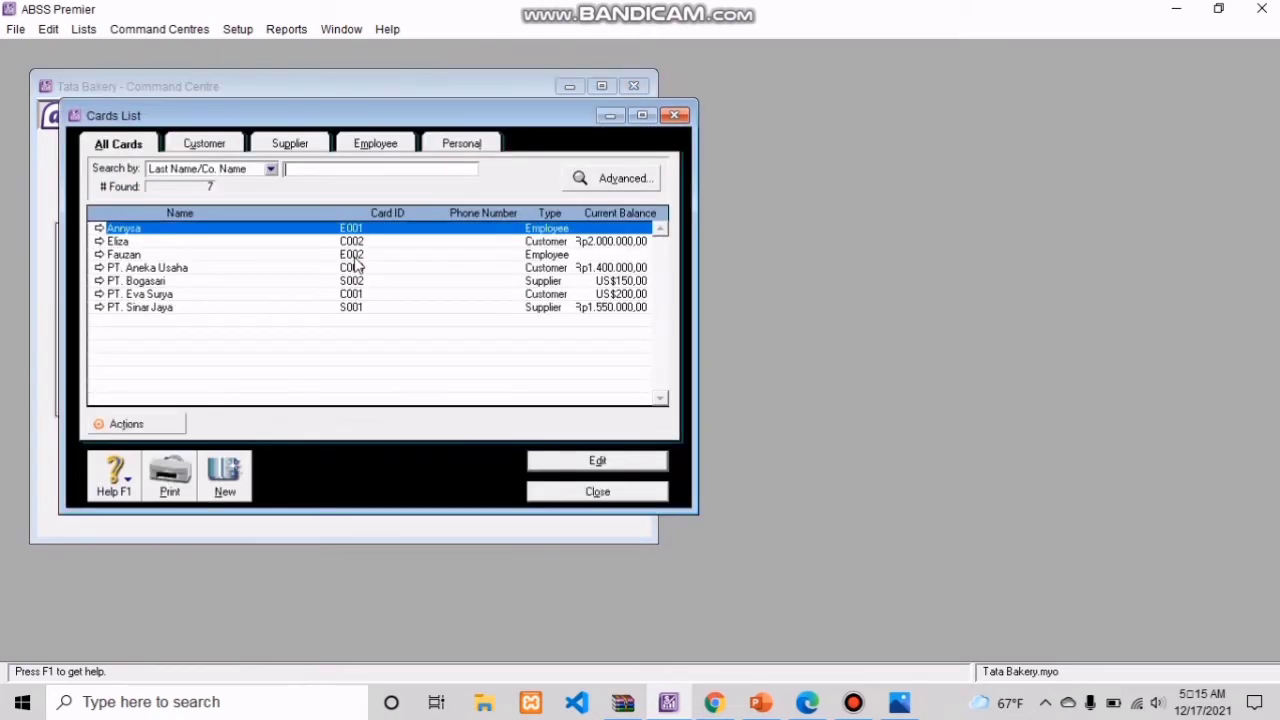
double_click(100, 295)
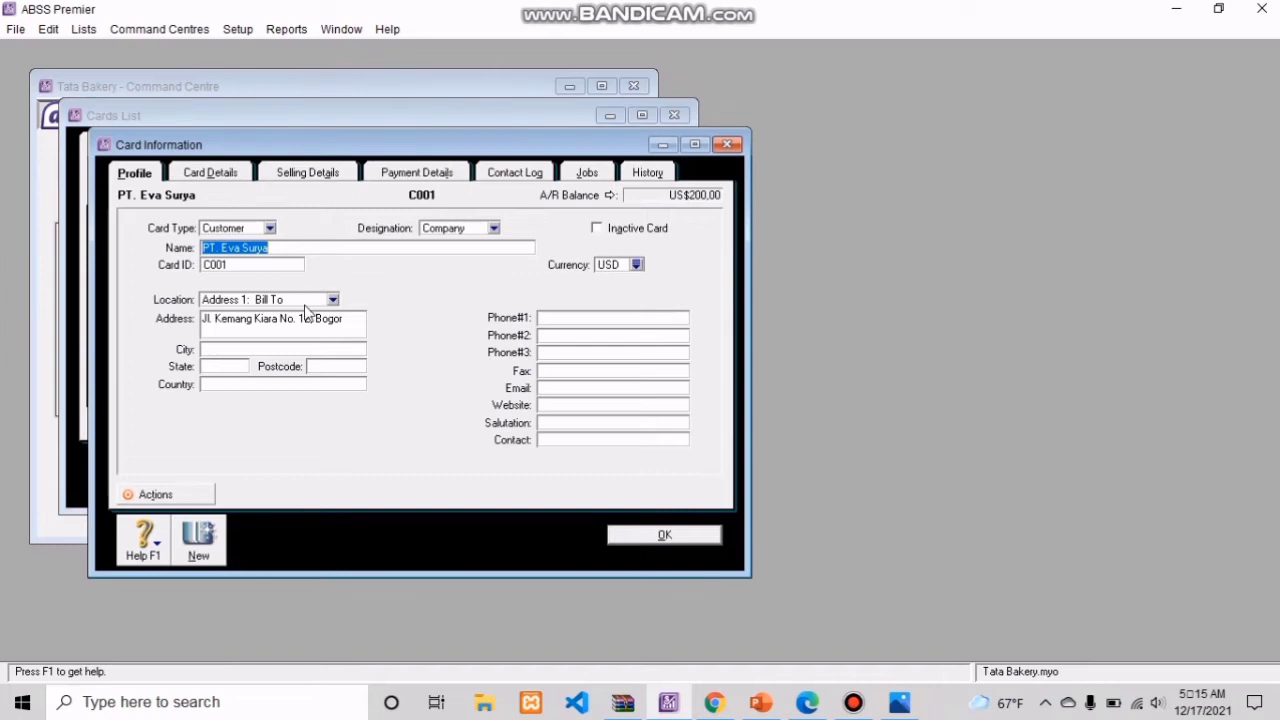
click(306, 174)
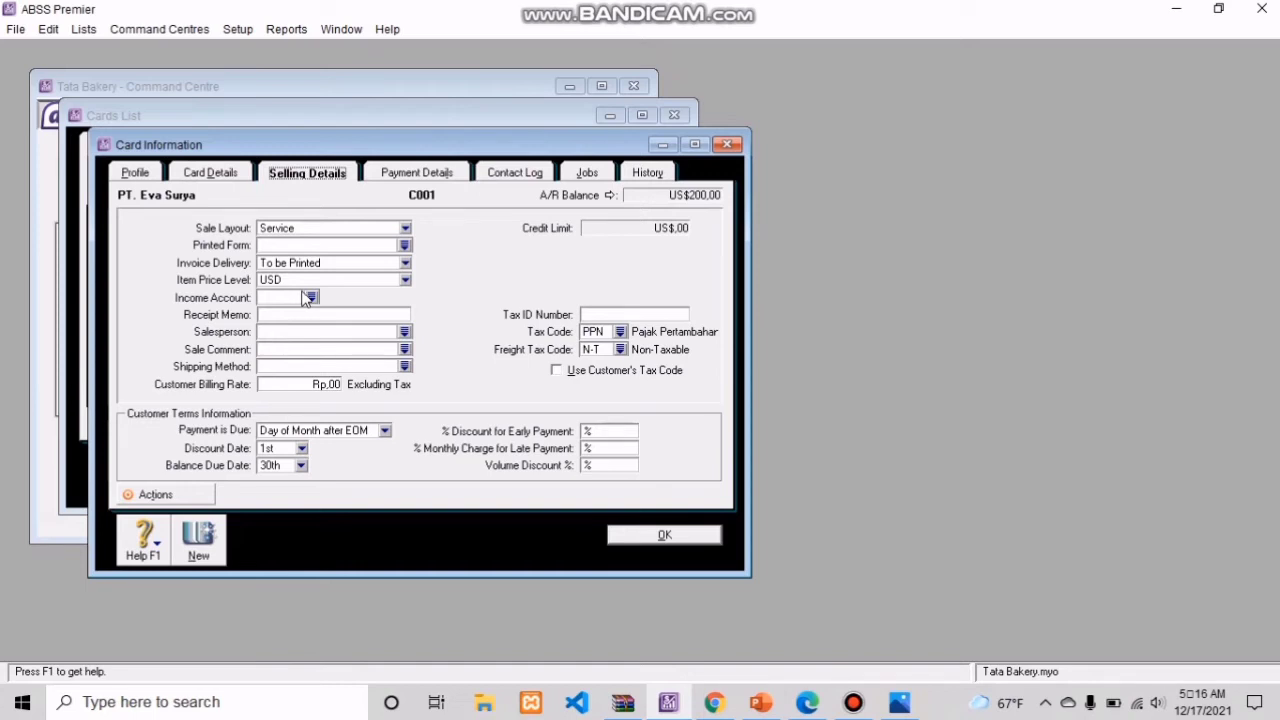
click(406, 282)
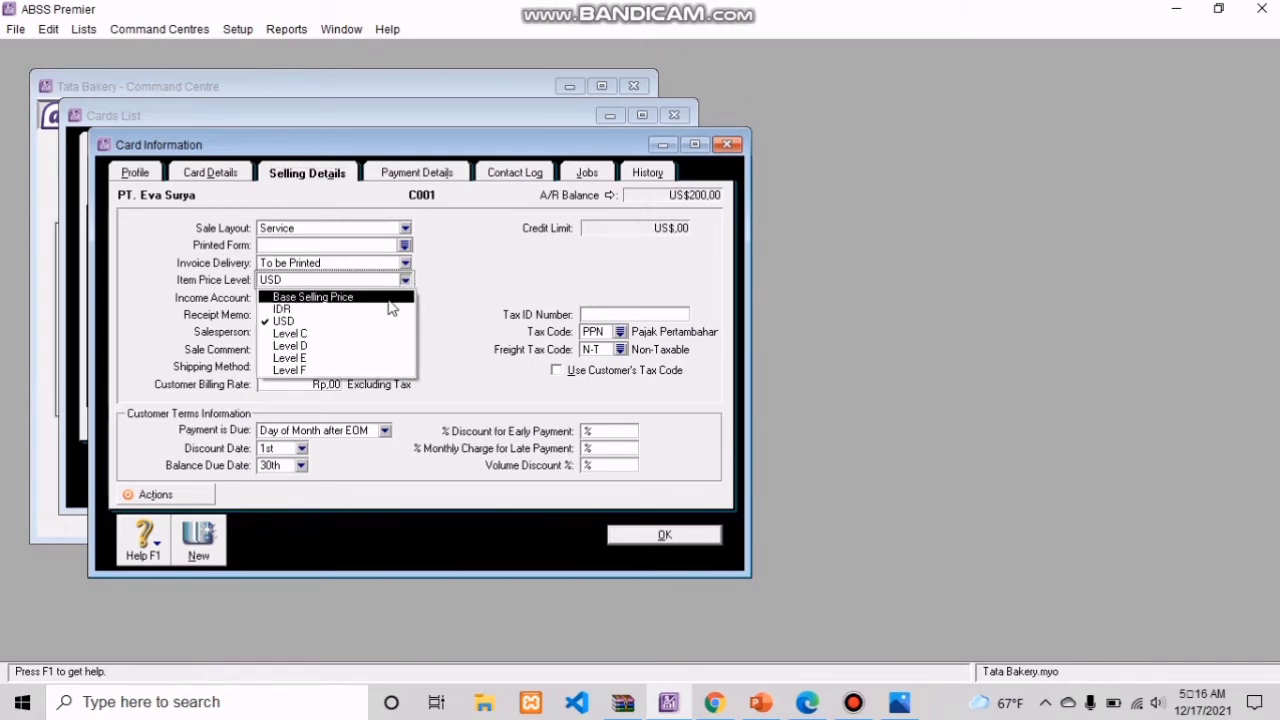
click(380, 322)
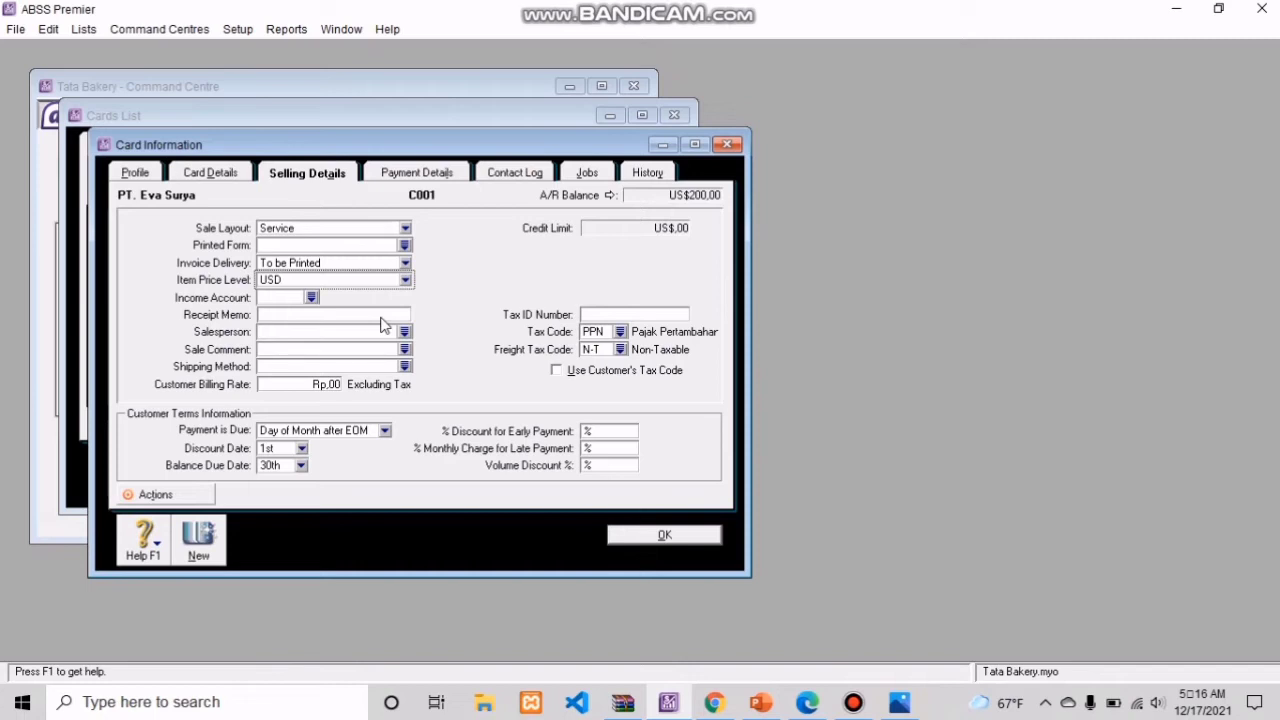
click(621, 333)
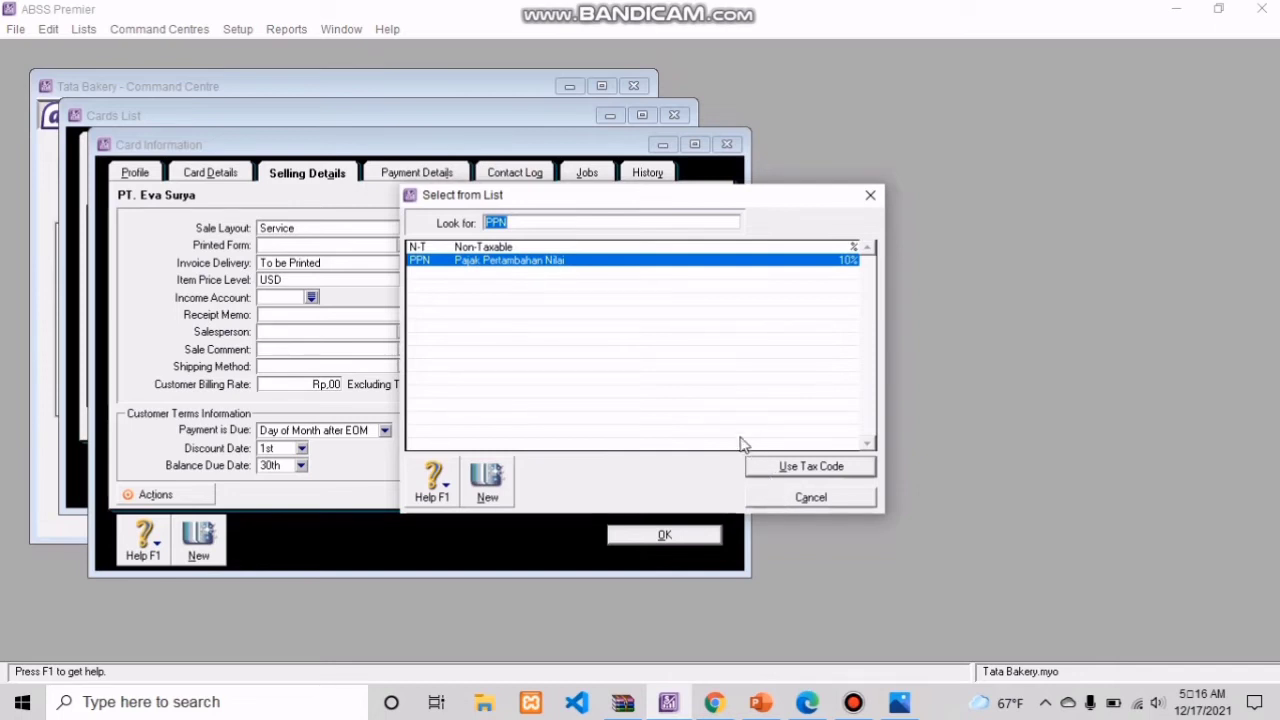
click(764, 467)
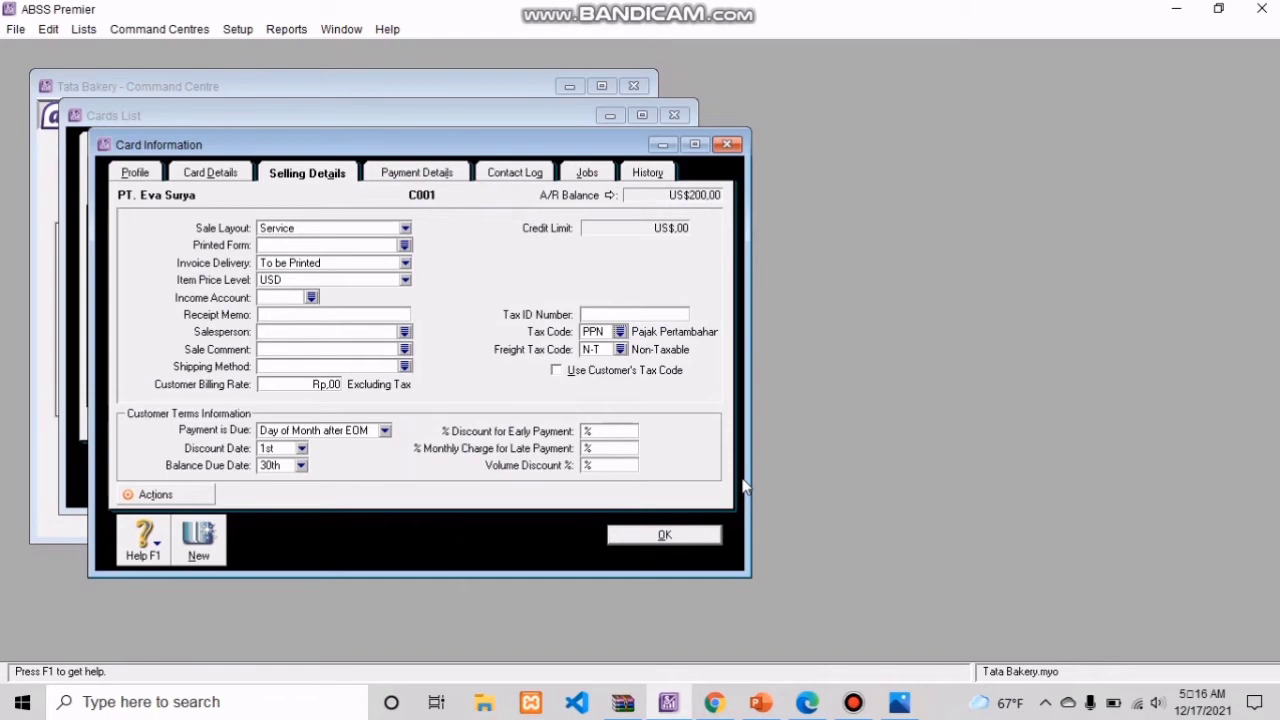
click(704, 533)
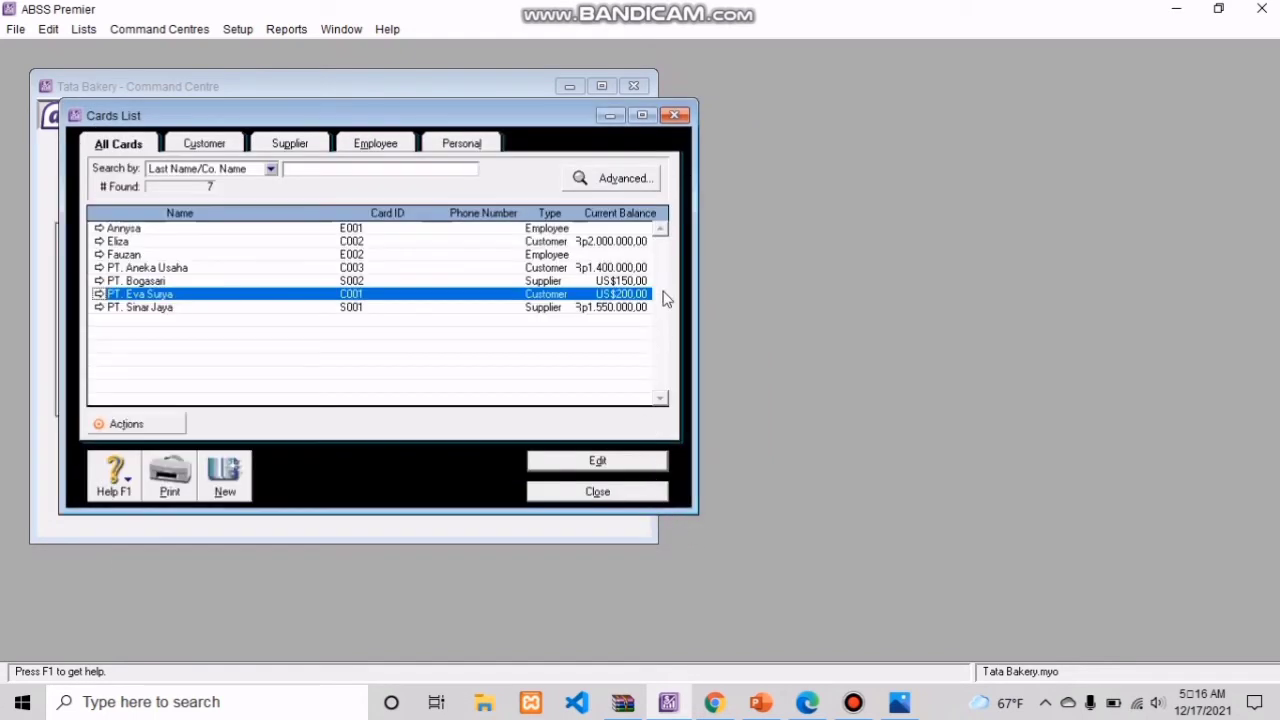
click(858, 705)
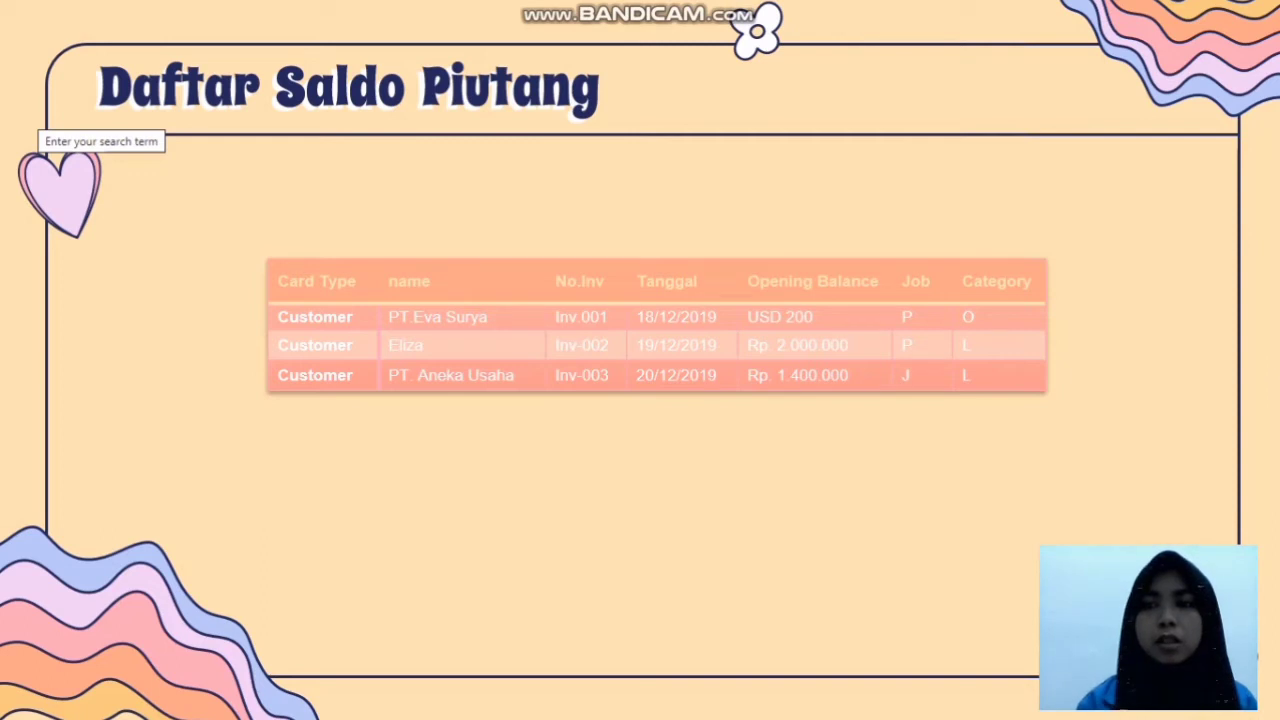
key(Right)
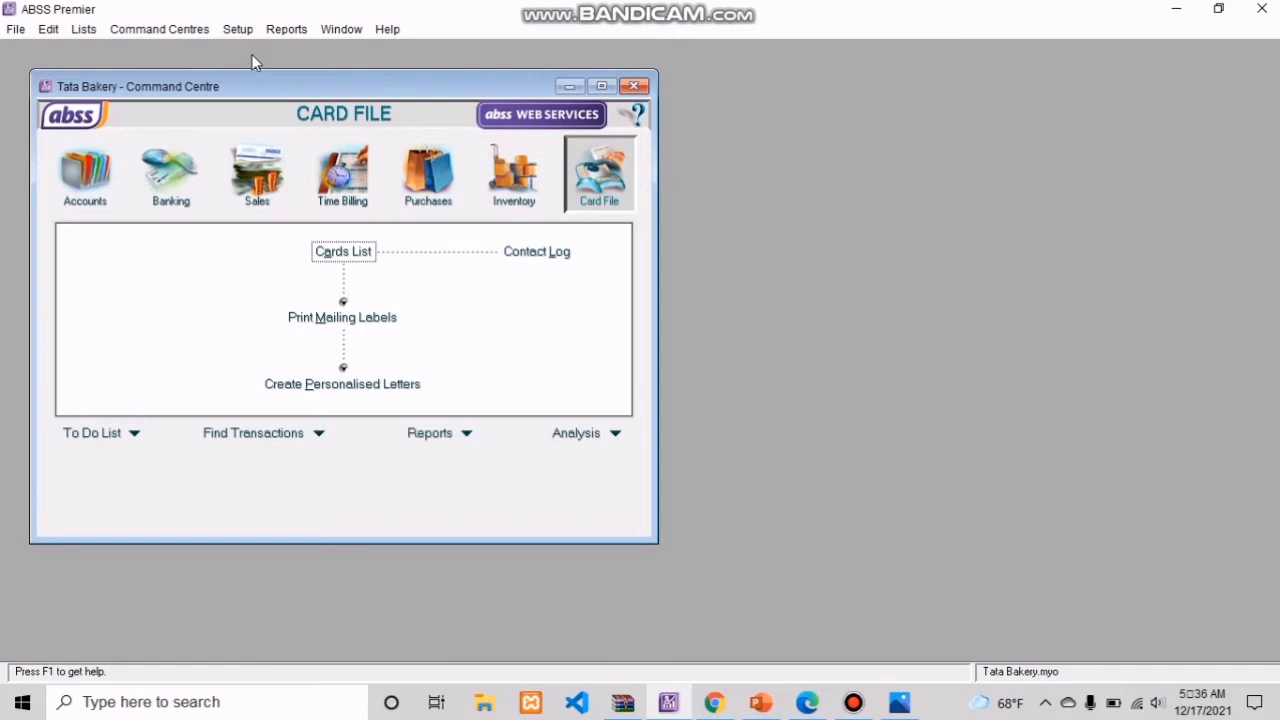
Step: Show the supplier opening balances summary for the IDR currency
click(240, 30)
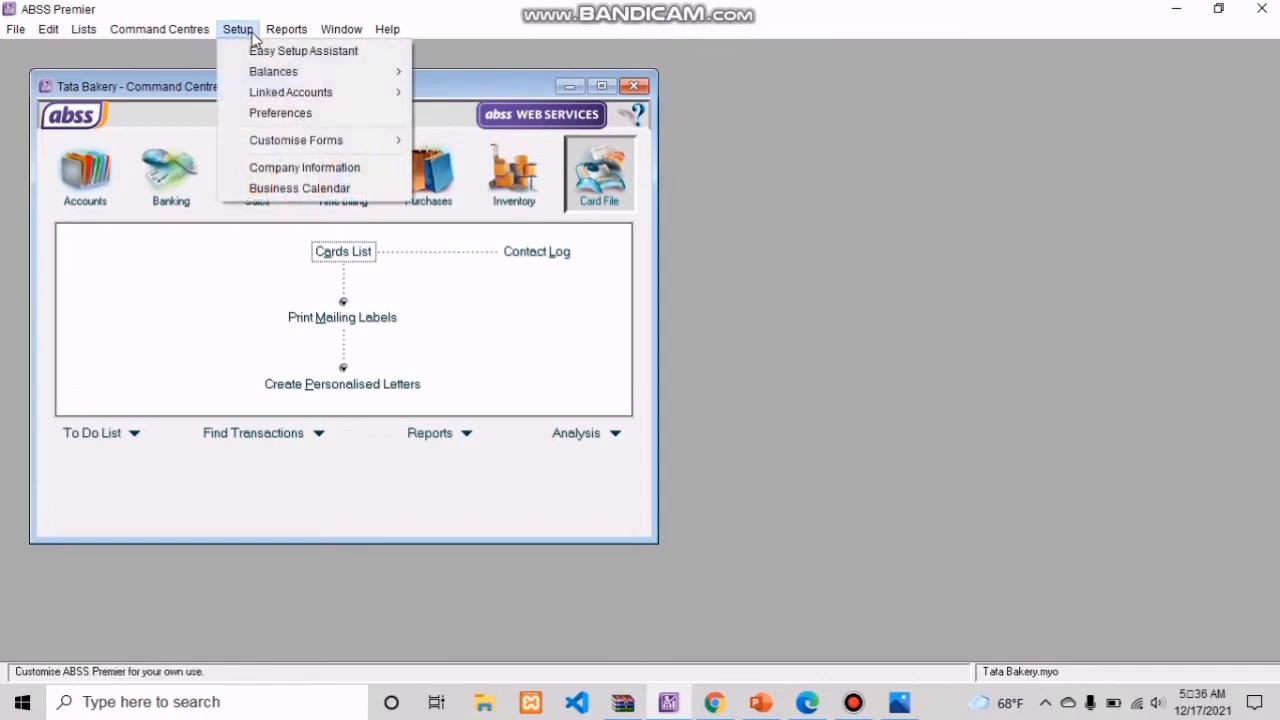
mouse_move(275, 74)
mouse_move(385, 73)
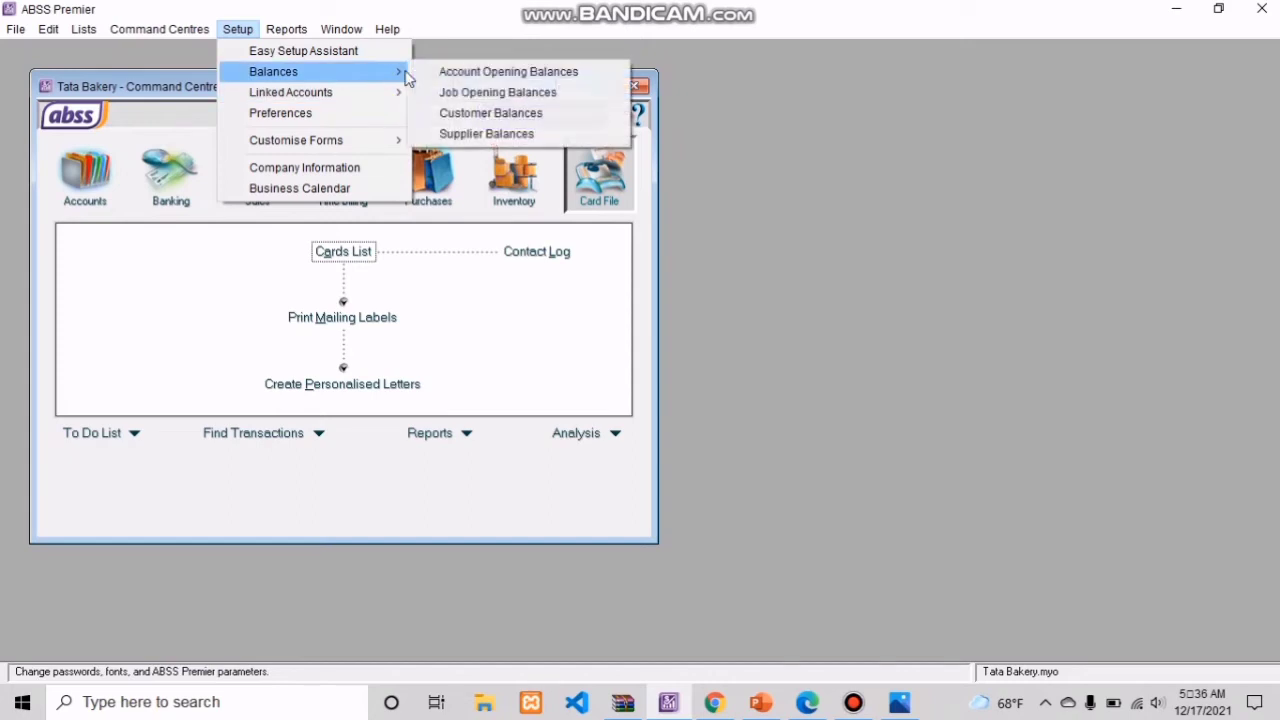
click(466, 132)
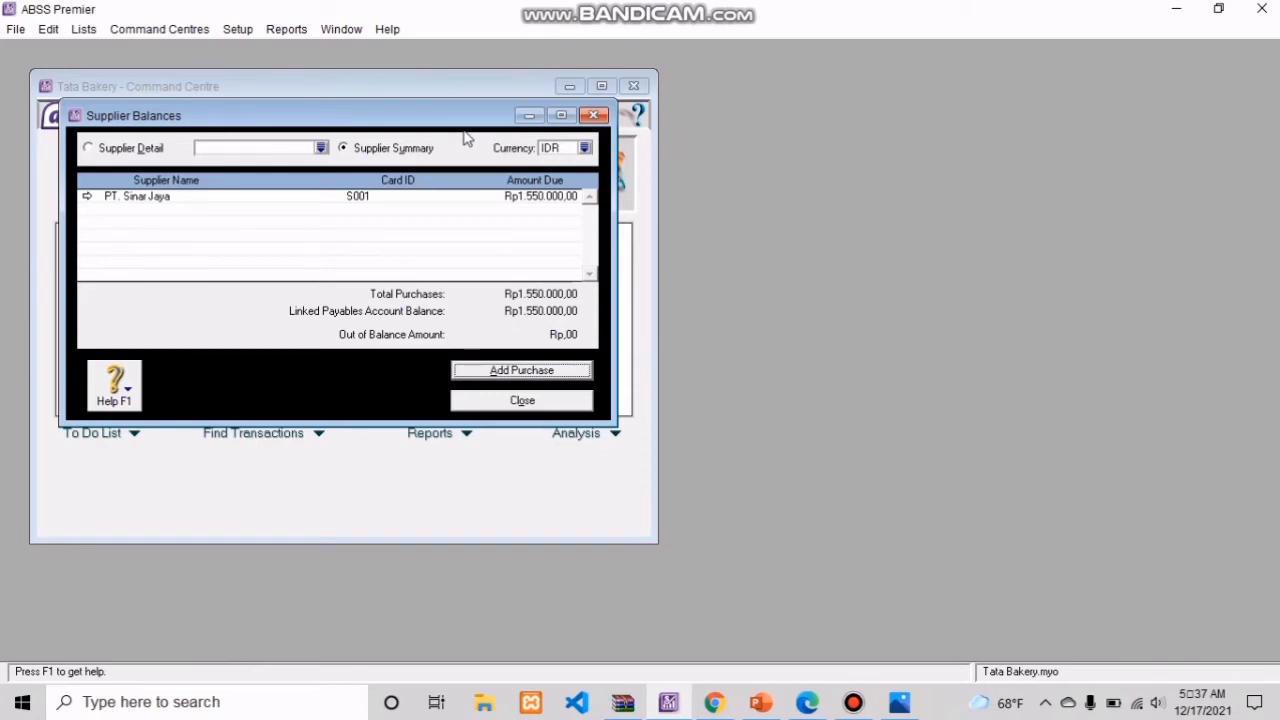
click(585, 148)
click(586, 248)
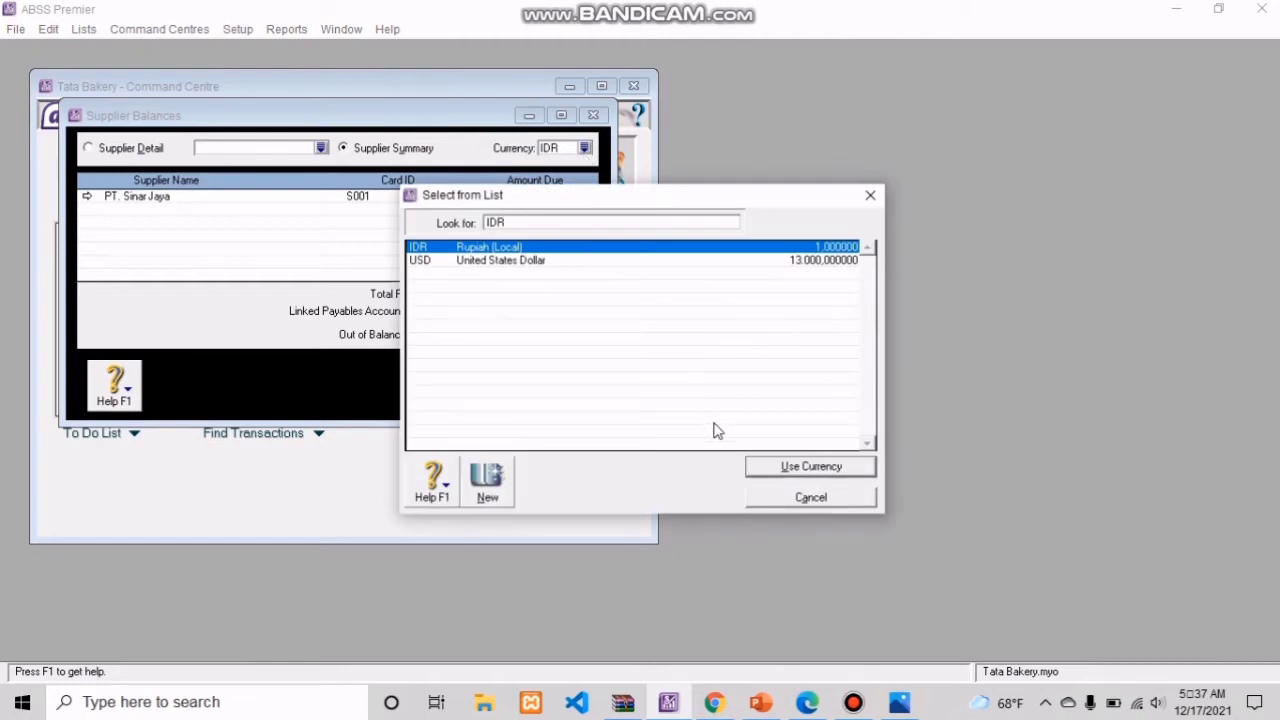
click(789, 469)
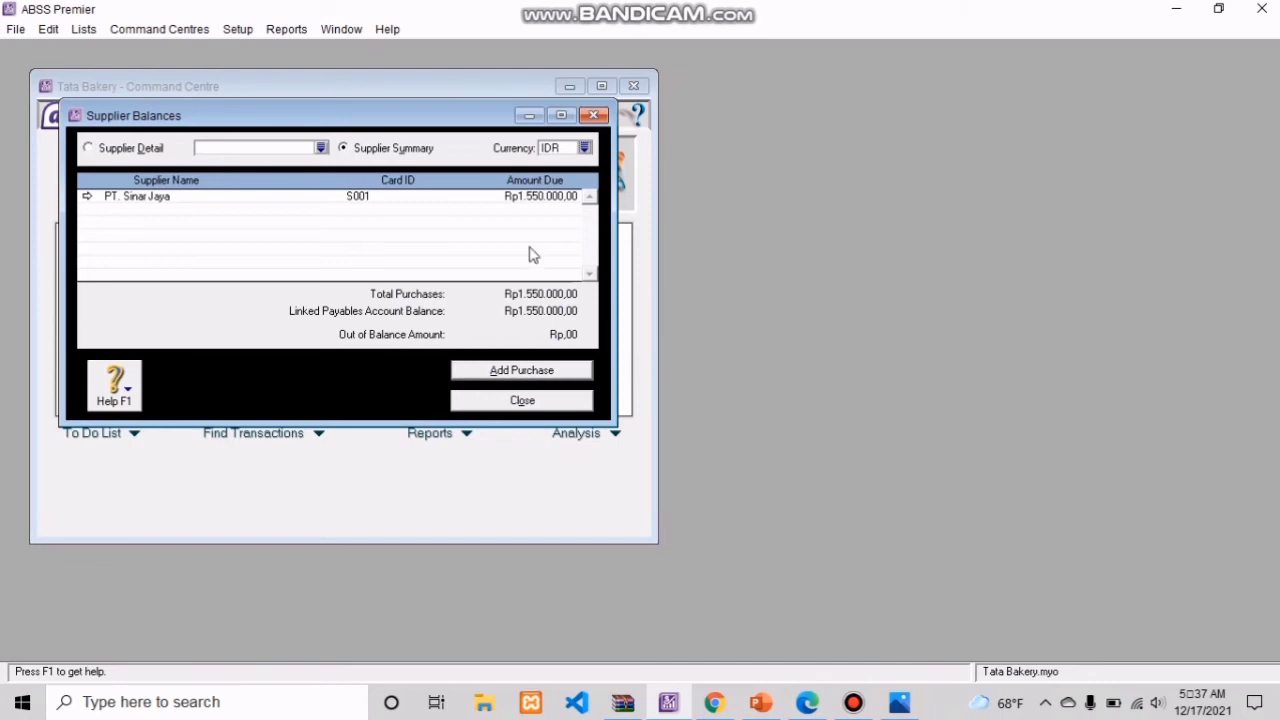
Step: Open the balance detail of supplier PT. Sinar Jaya and record a historical purchase with a zero total and tax code PPN
double_click(505, 200)
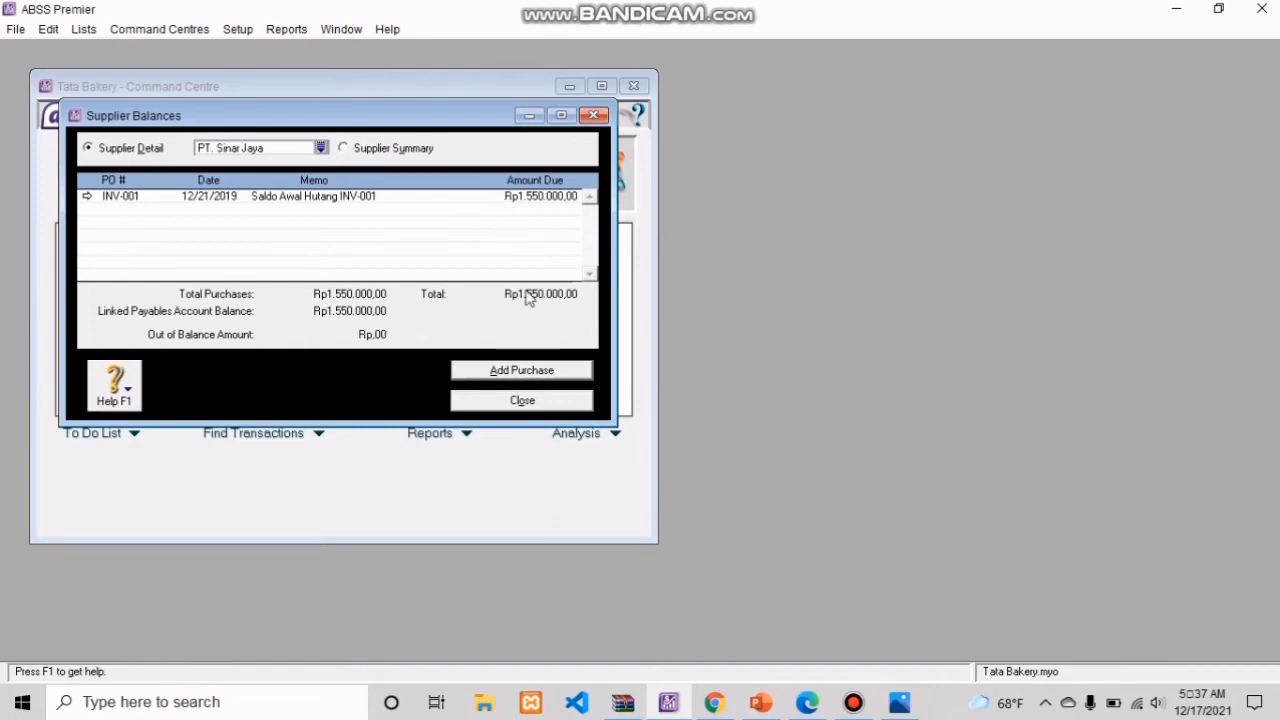
click(543, 372)
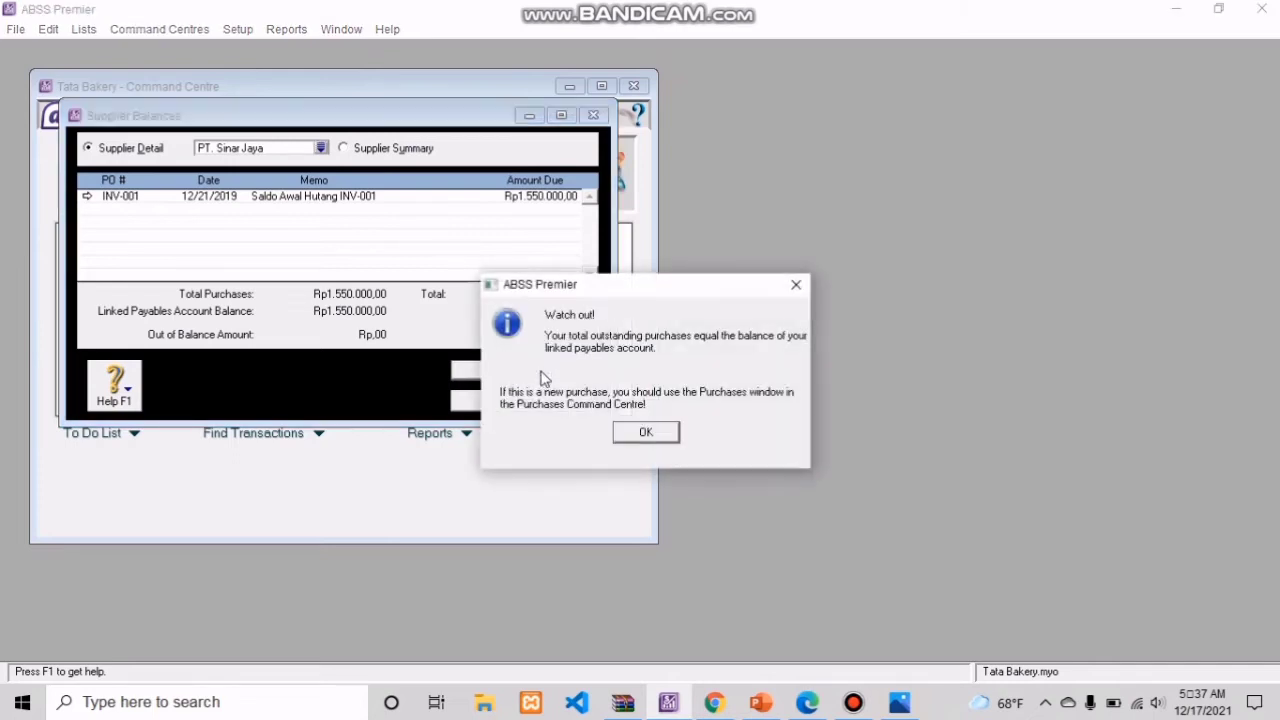
click(641, 442)
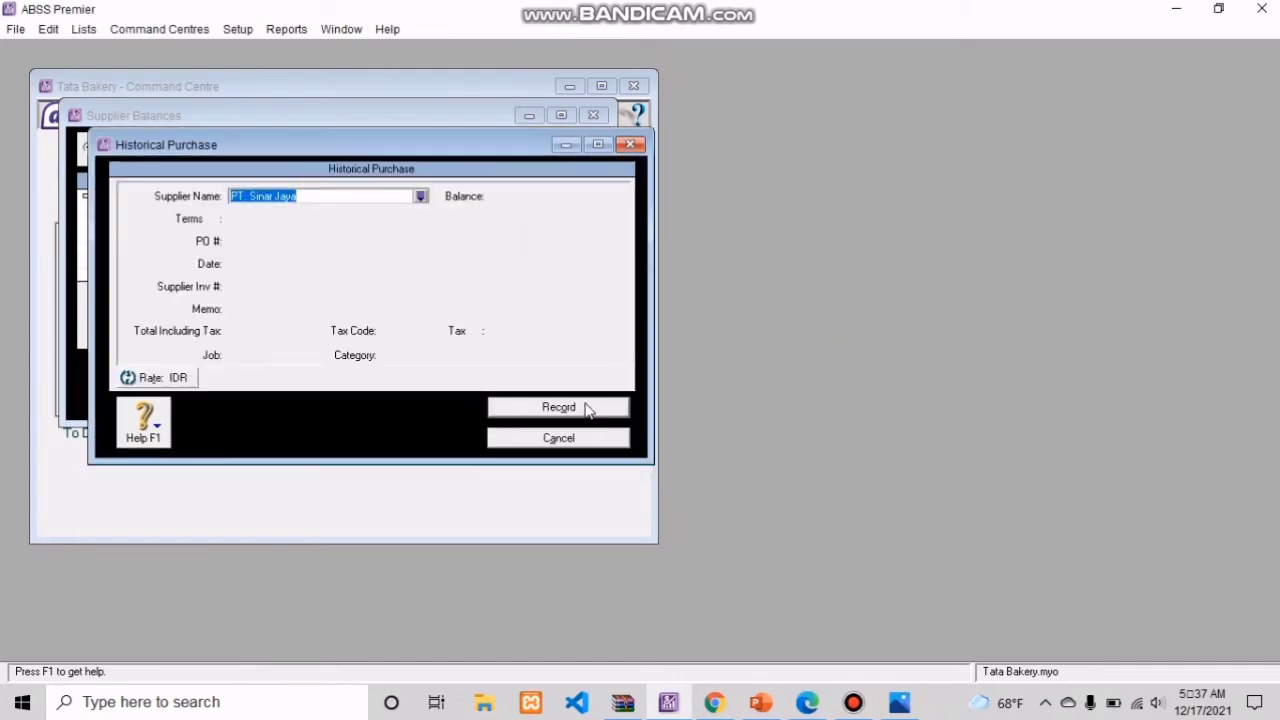
click(388, 195)
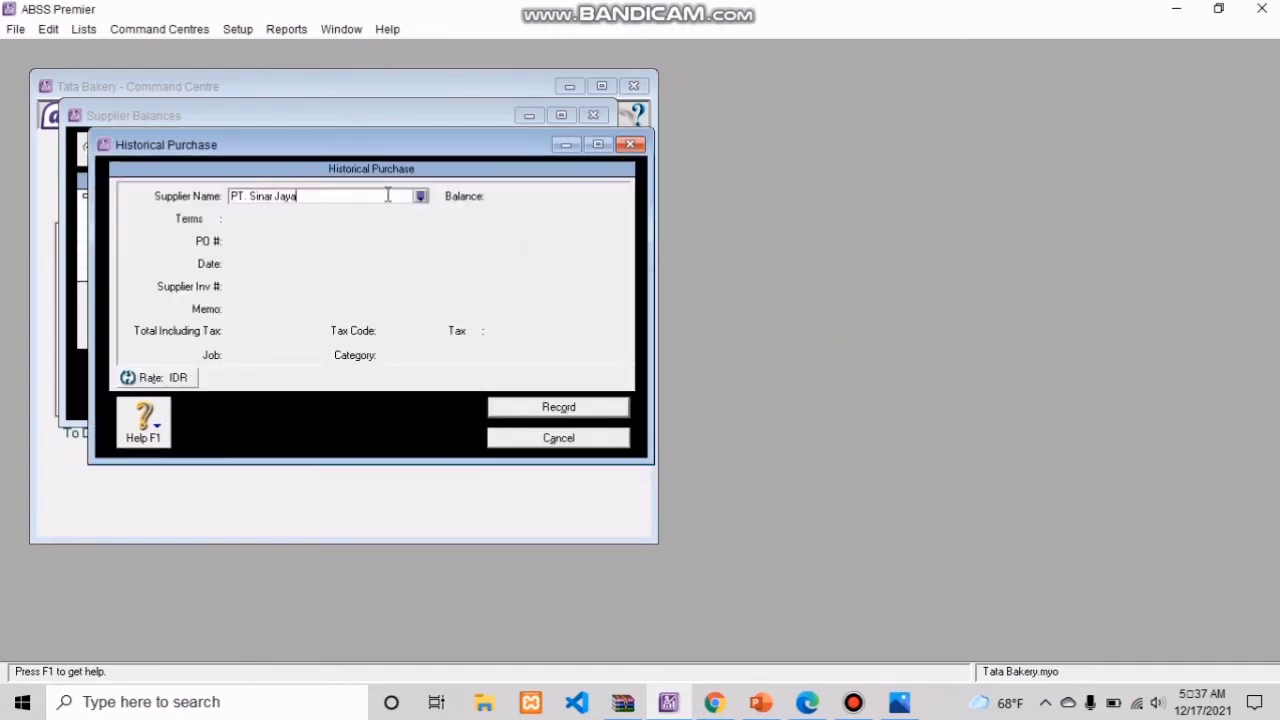
key(Tab)
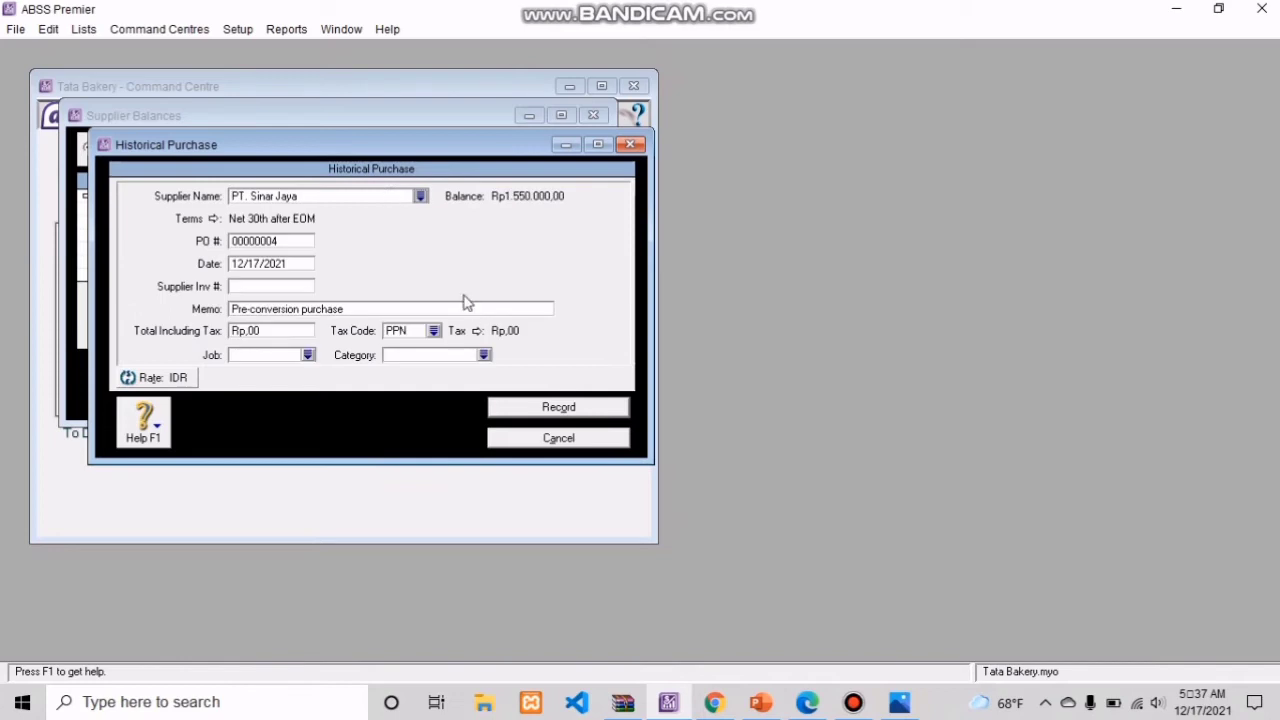
click(558, 409)
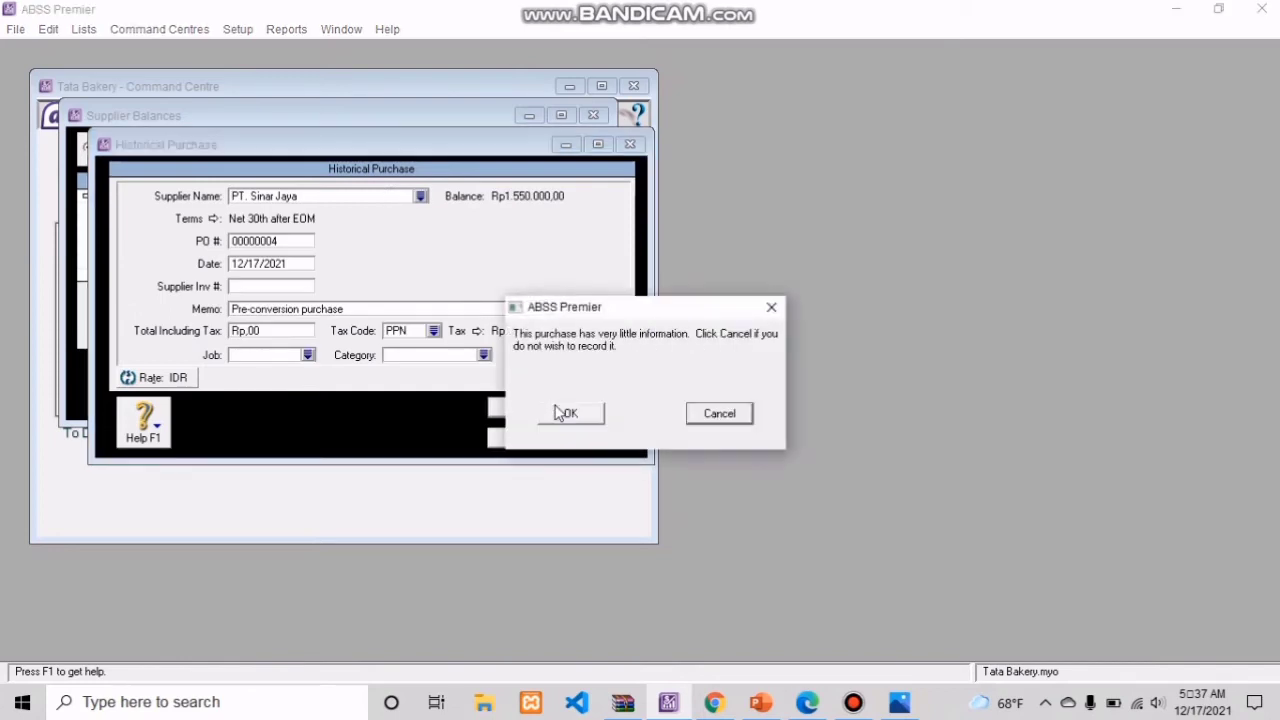
click(586, 419)
click(632, 438)
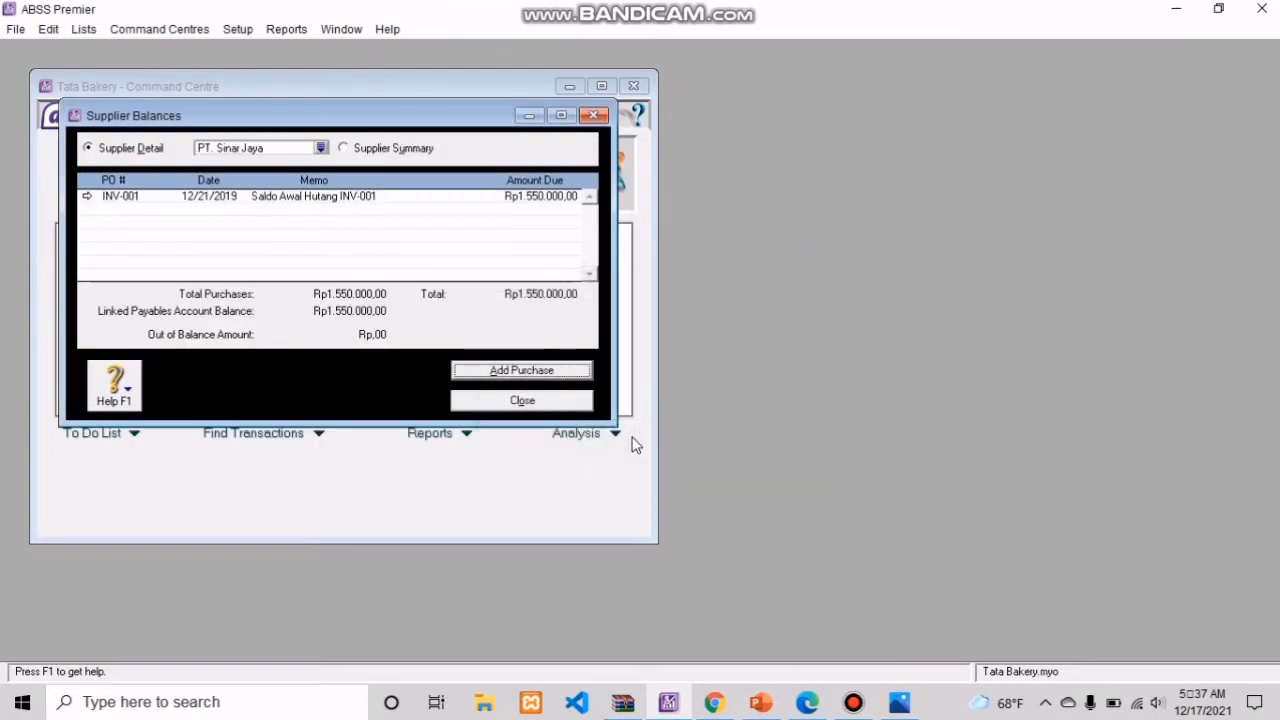
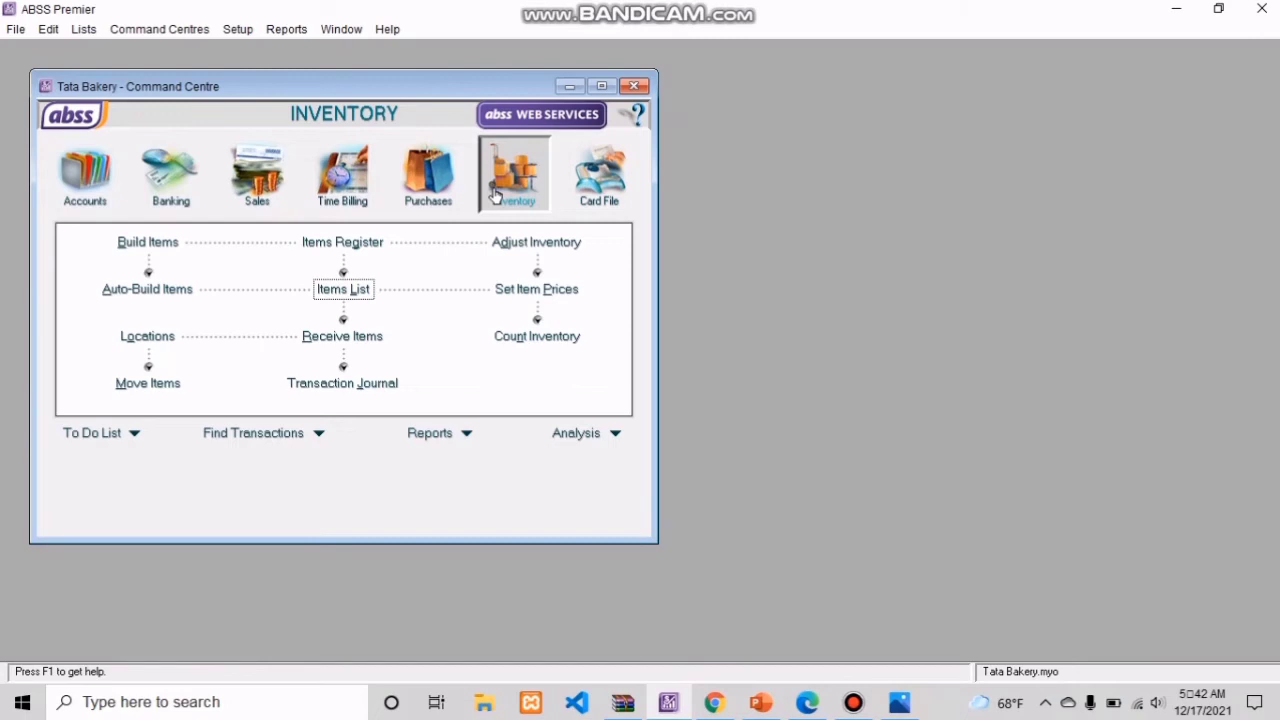
Step: Open item KTB (Kue Tart Besar) from the items list and check its cost of sales, income and inventory asset accounts
click(349, 290)
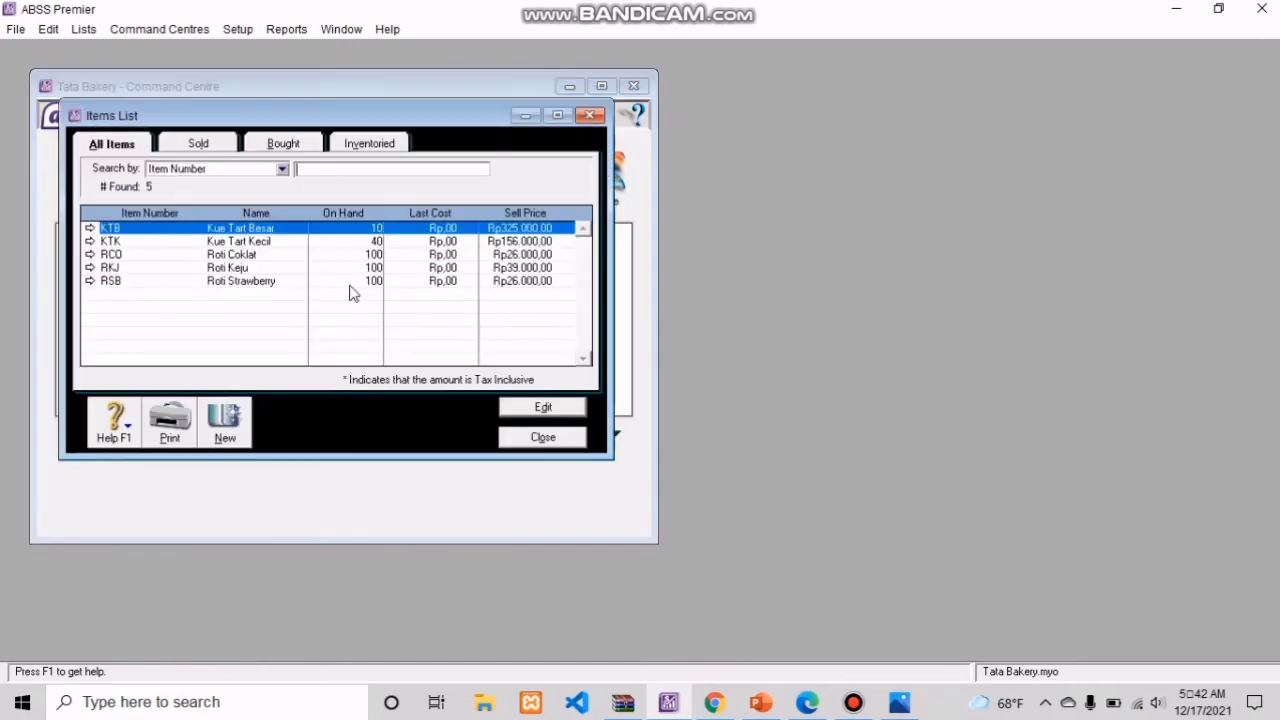
click(238, 415)
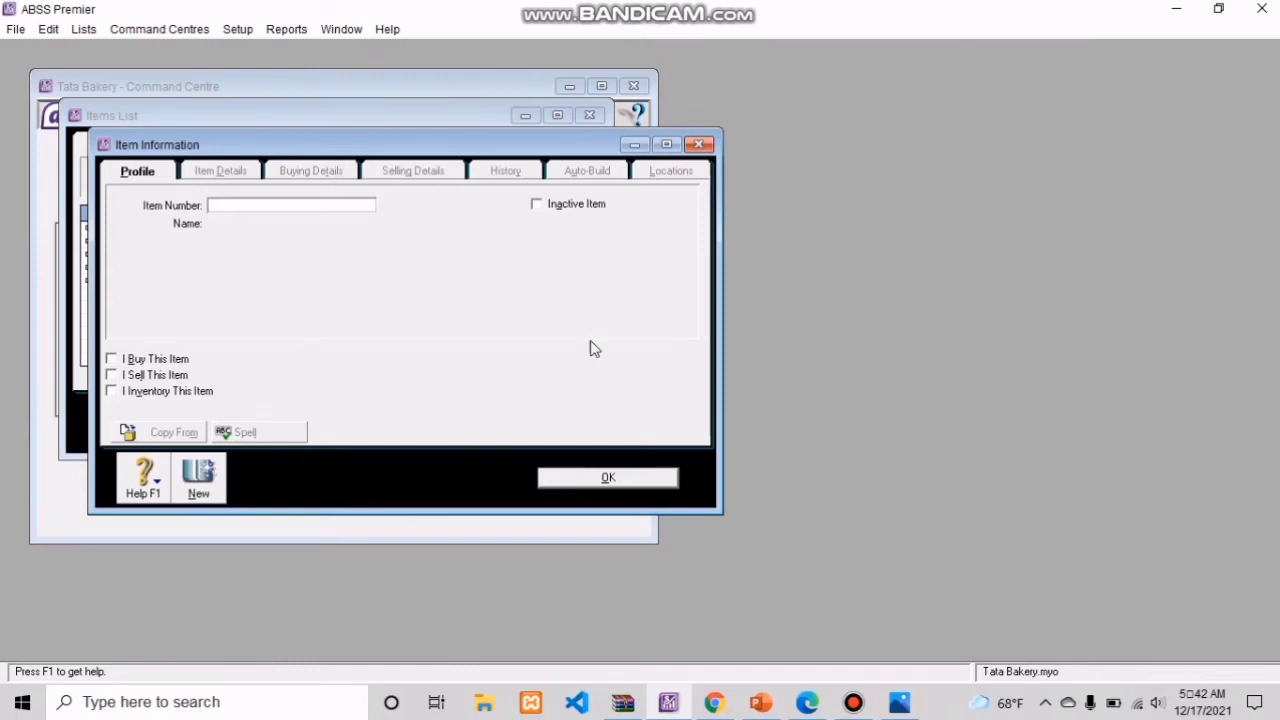
click(698, 144)
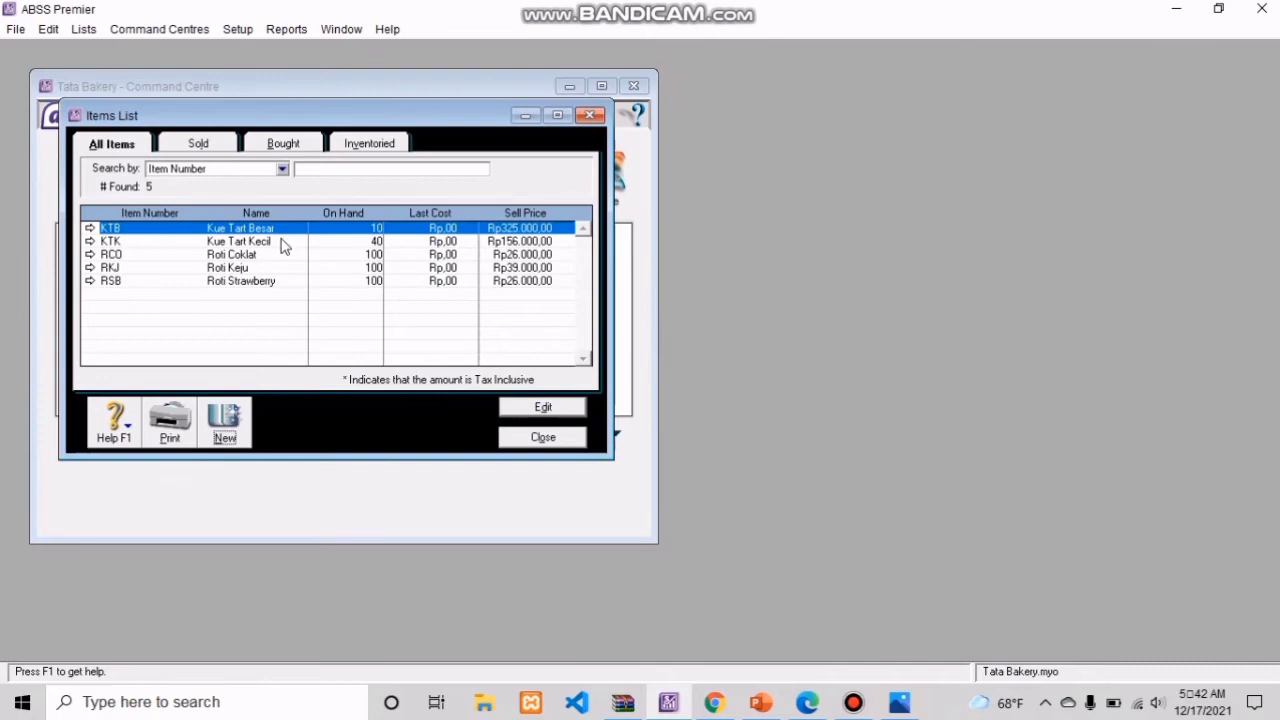
click(88, 228)
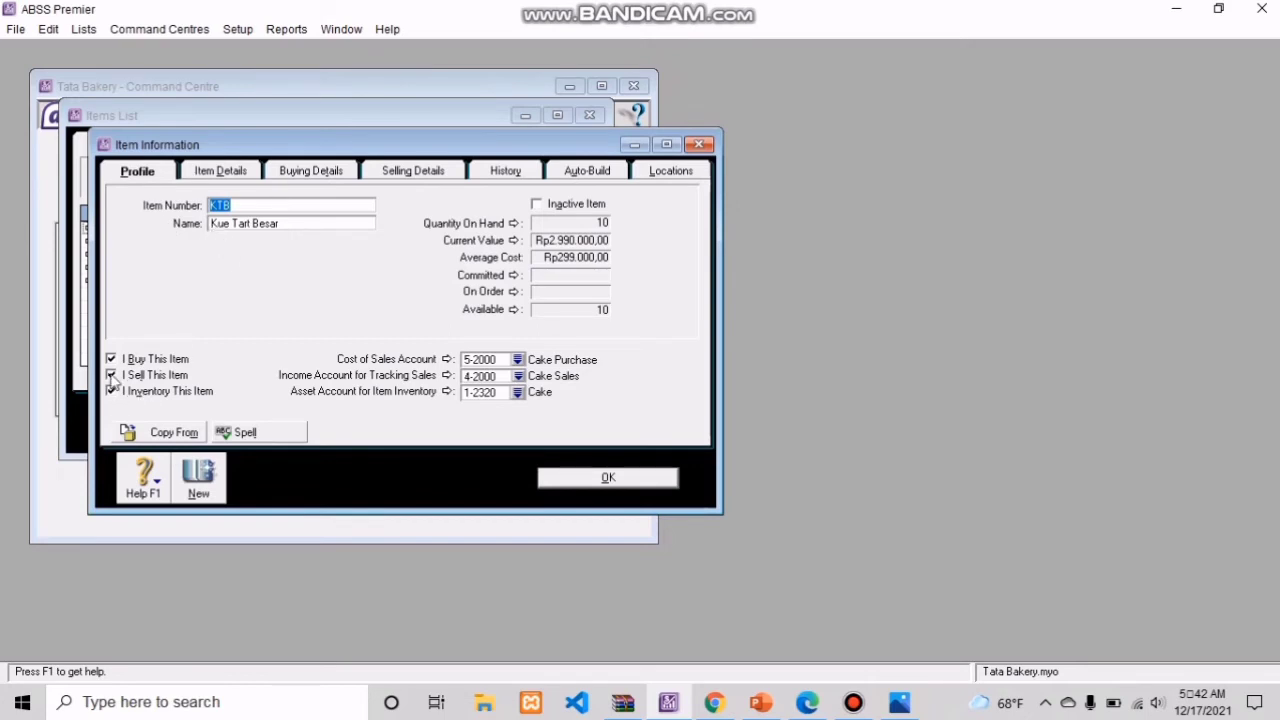
click(517, 360)
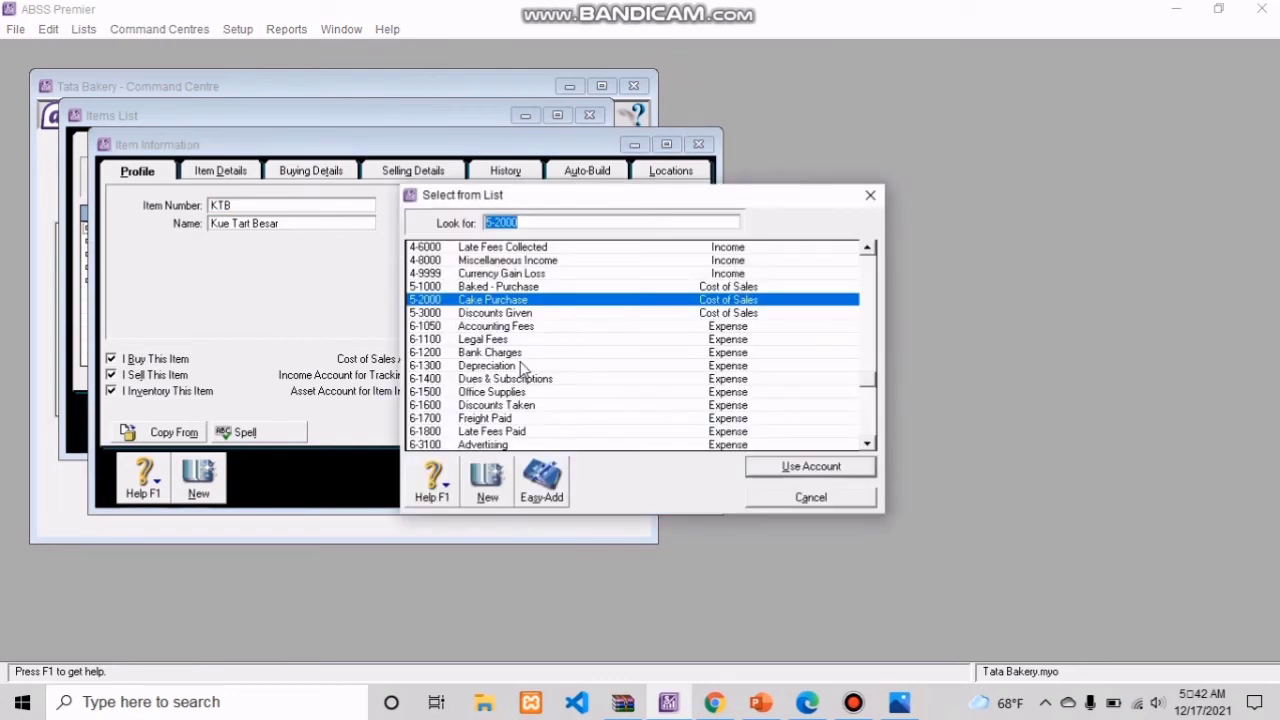
click(815, 490)
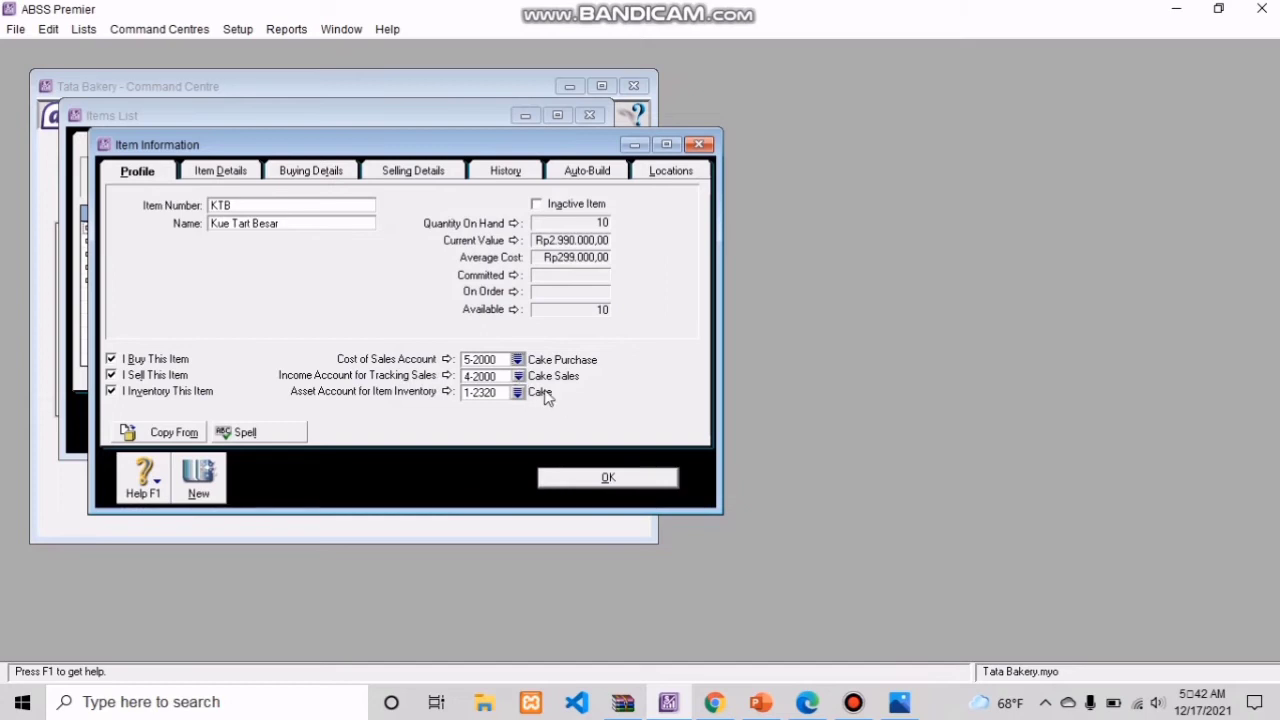
click(518, 376)
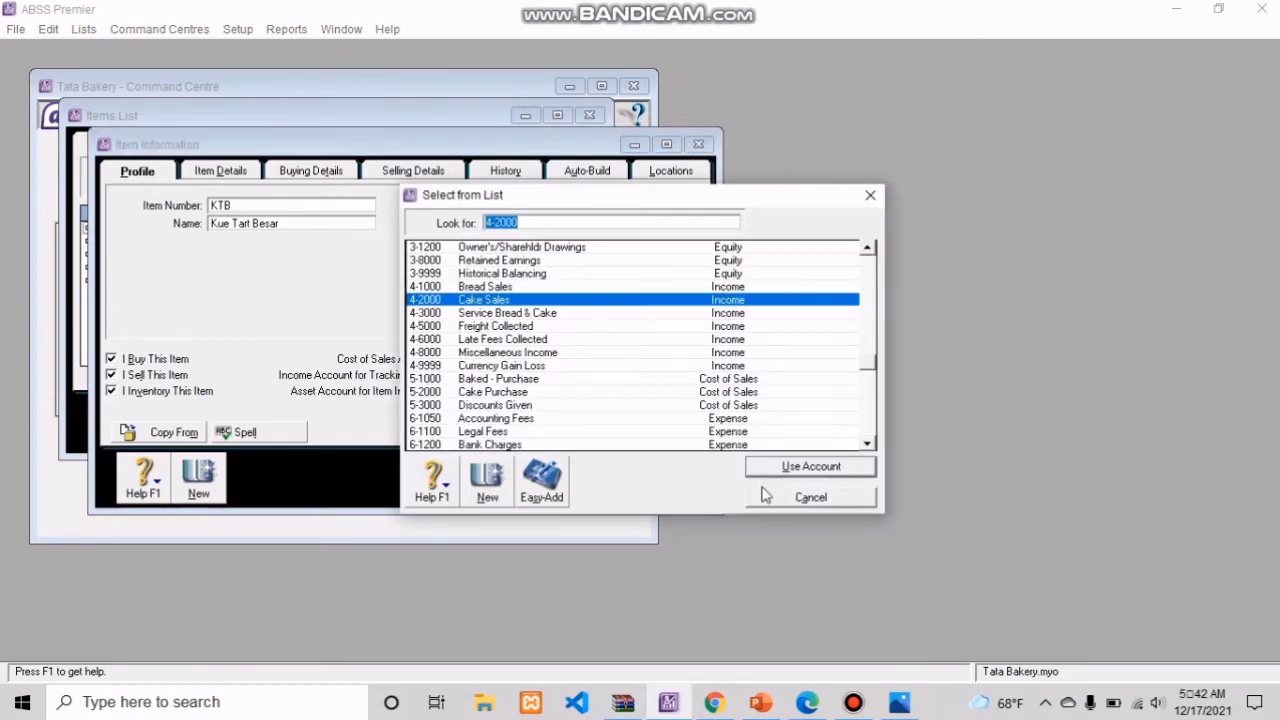
click(790, 474)
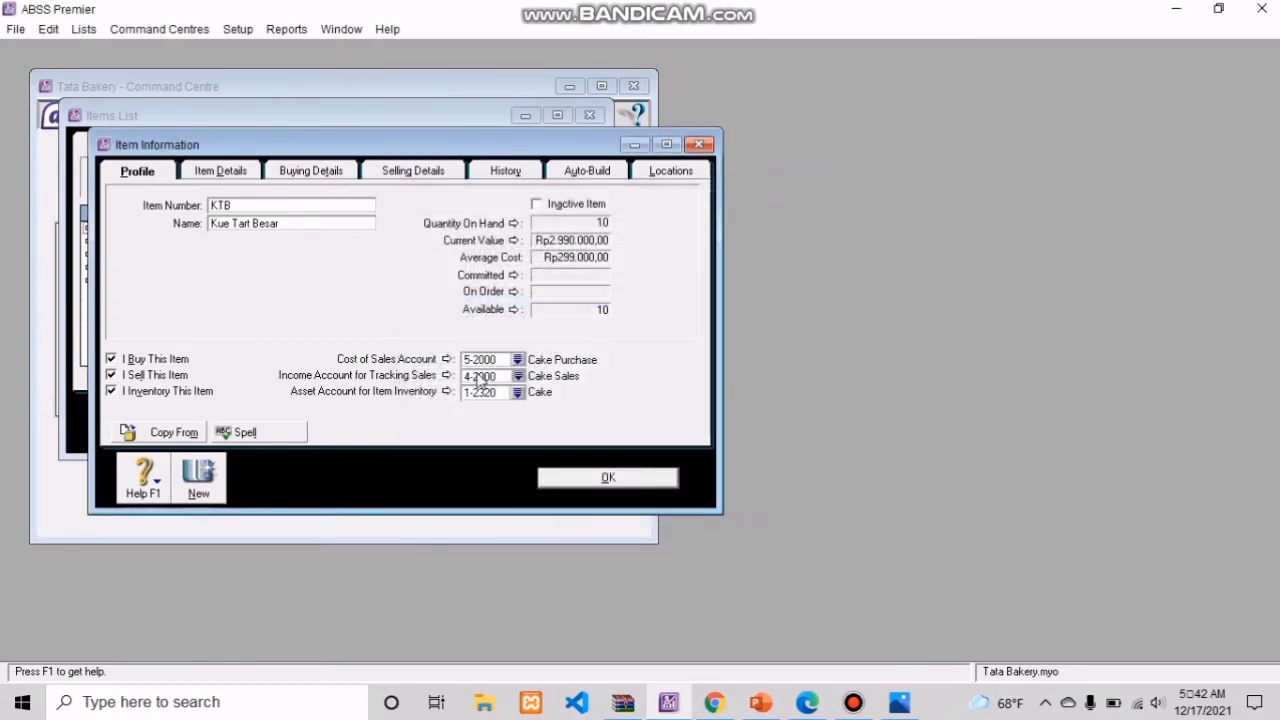
click(518, 393)
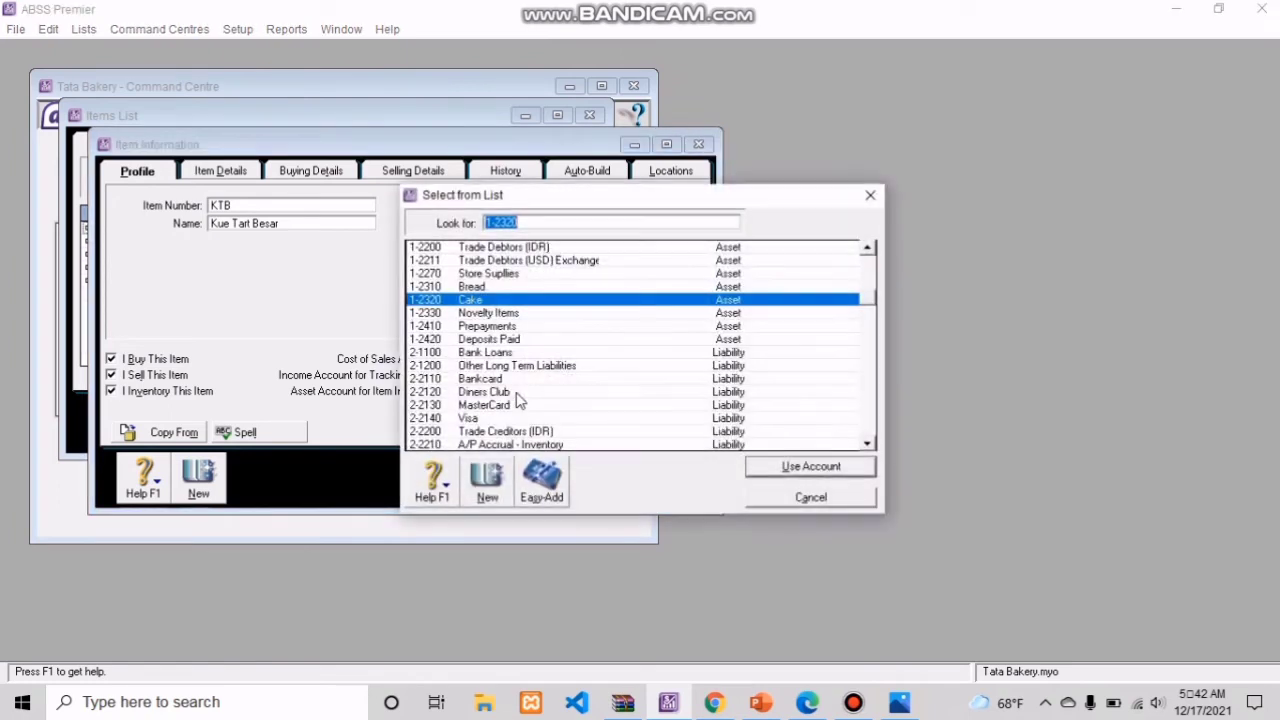
click(818, 472)
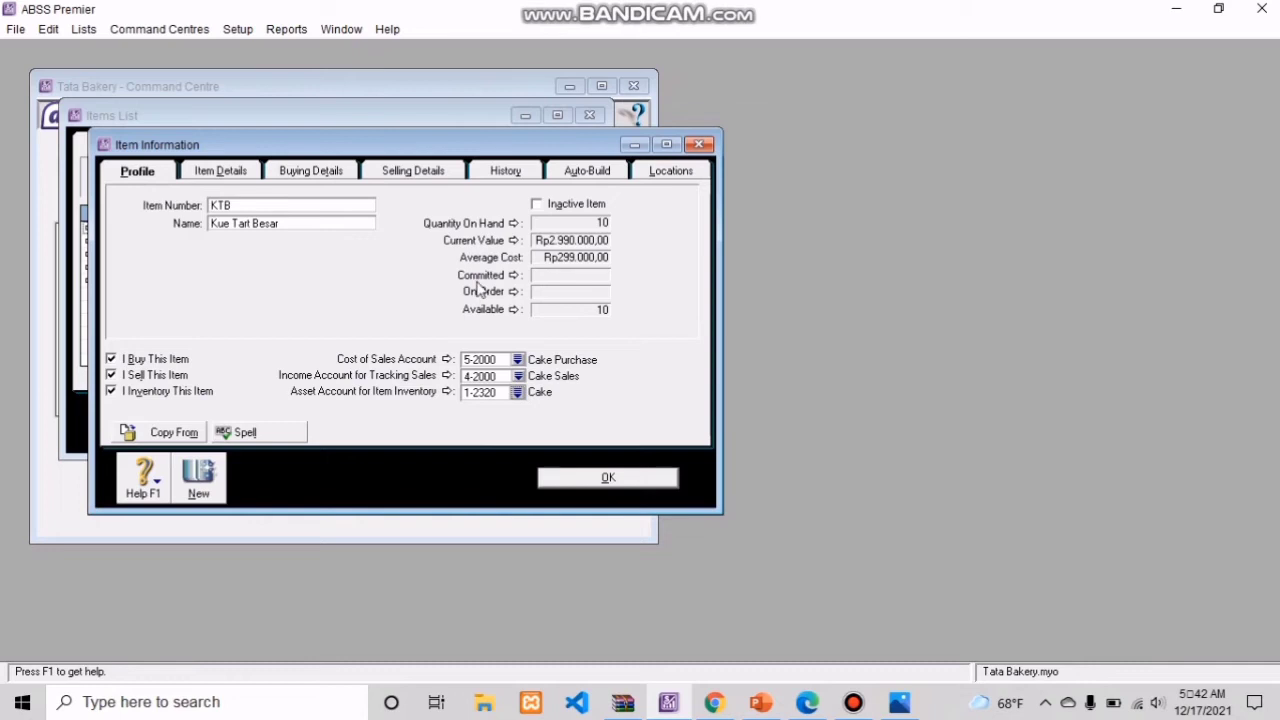
Step: Review the buying details and selling details of item KTB, and close the item's information
click(292, 172)
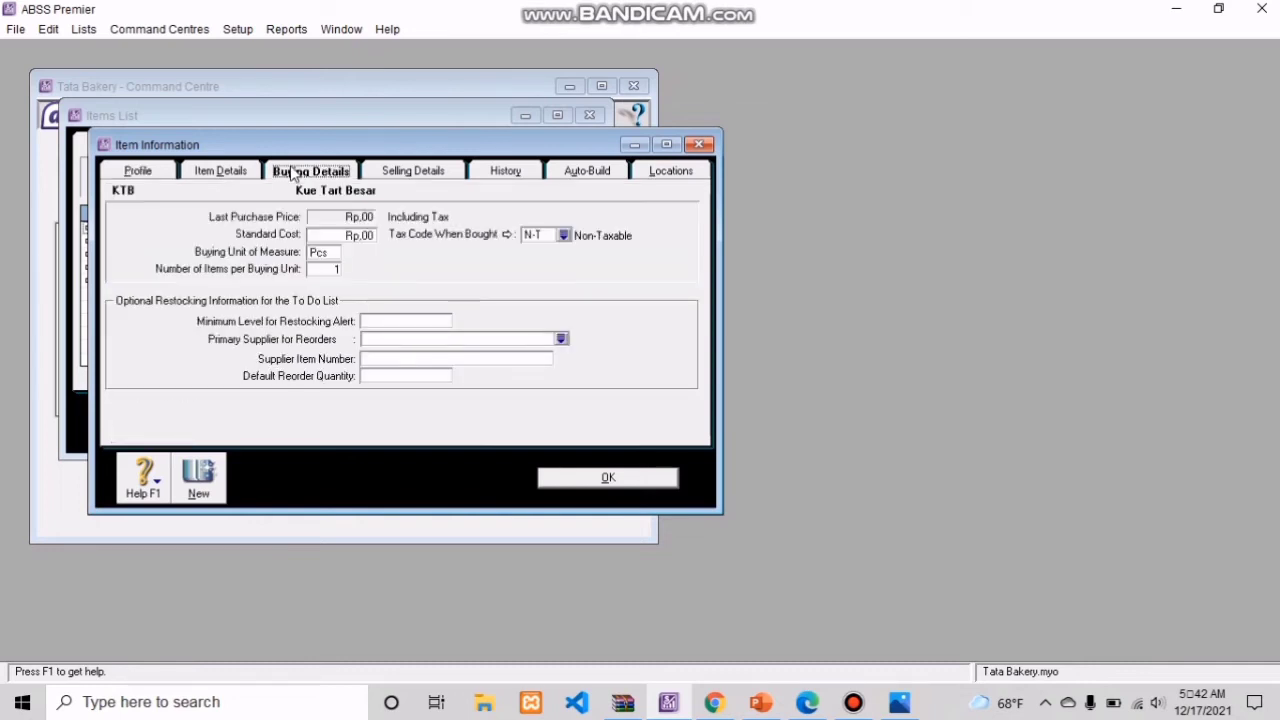
click(327, 271)
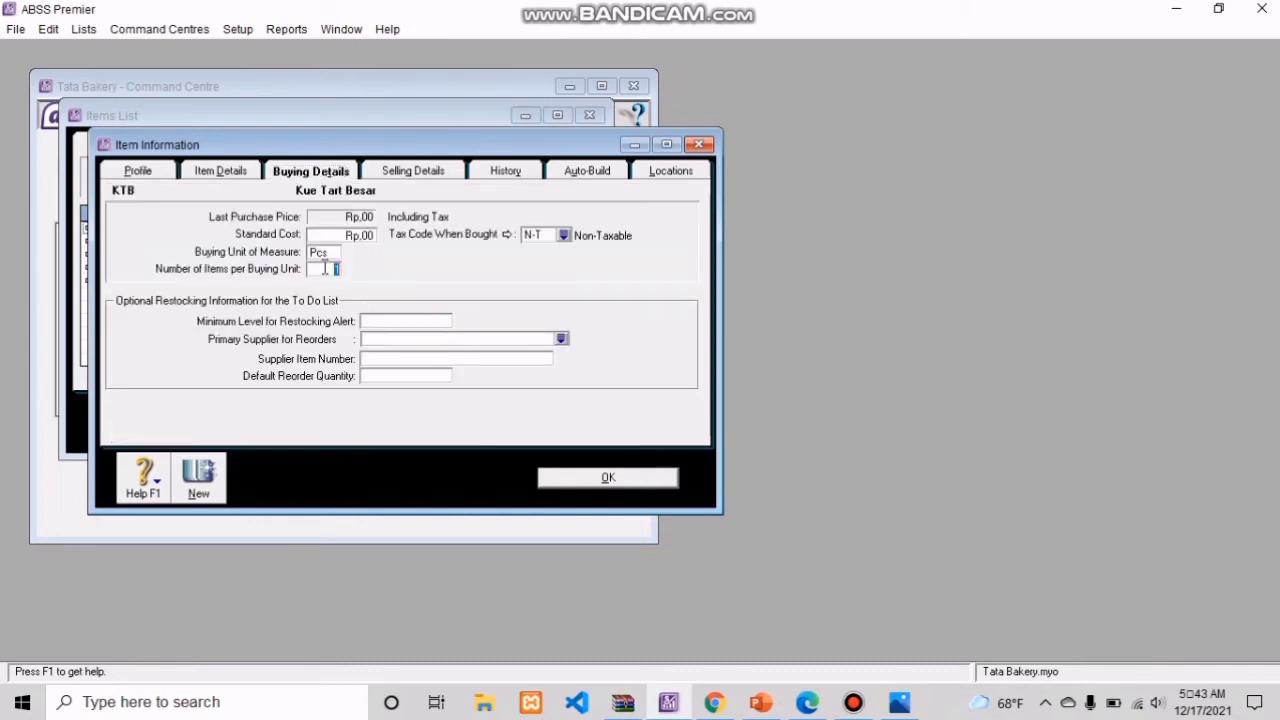
click(403, 172)
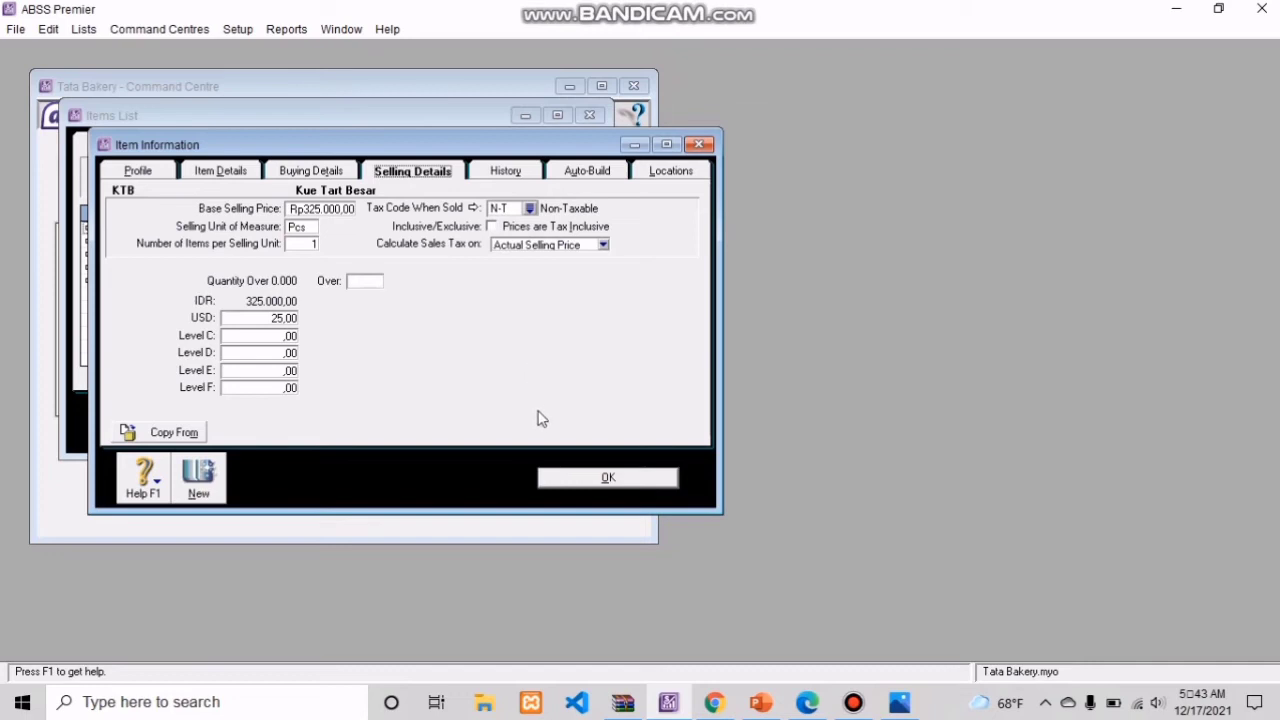
click(588, 480)
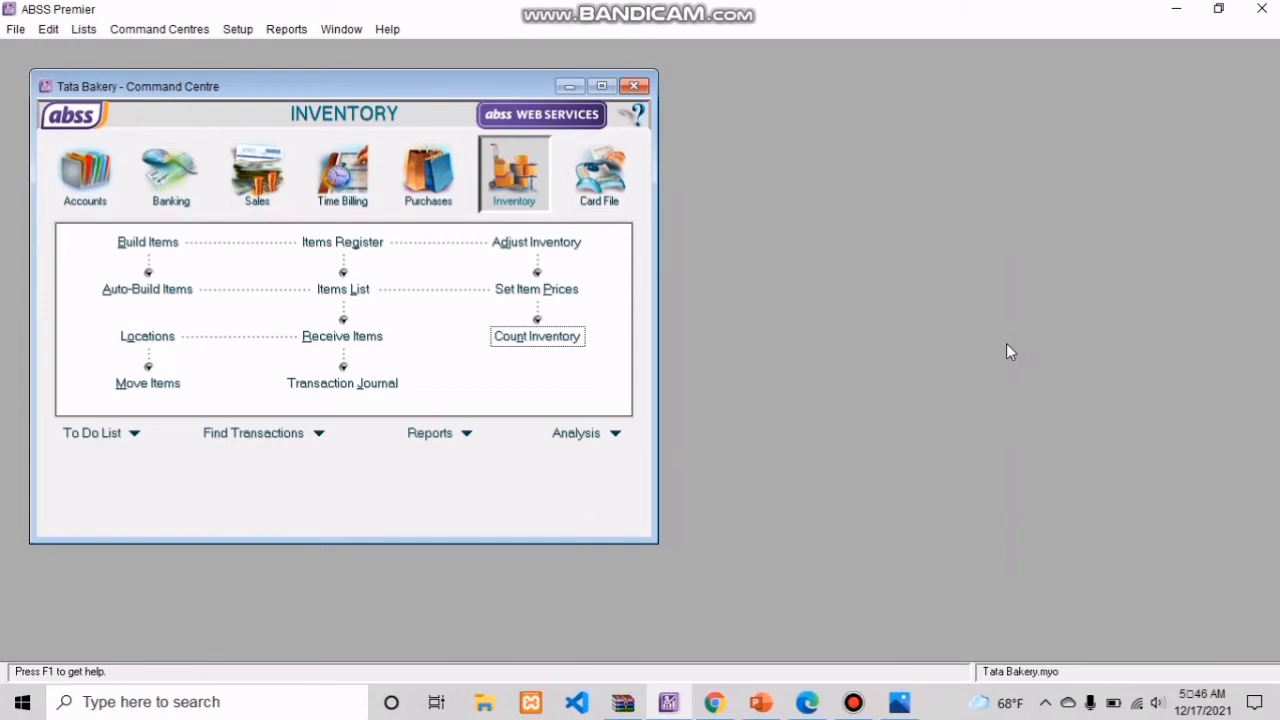
Step: Open Count Inventory and check the counted quantities of all items against the on-hand records
click(176, 30)
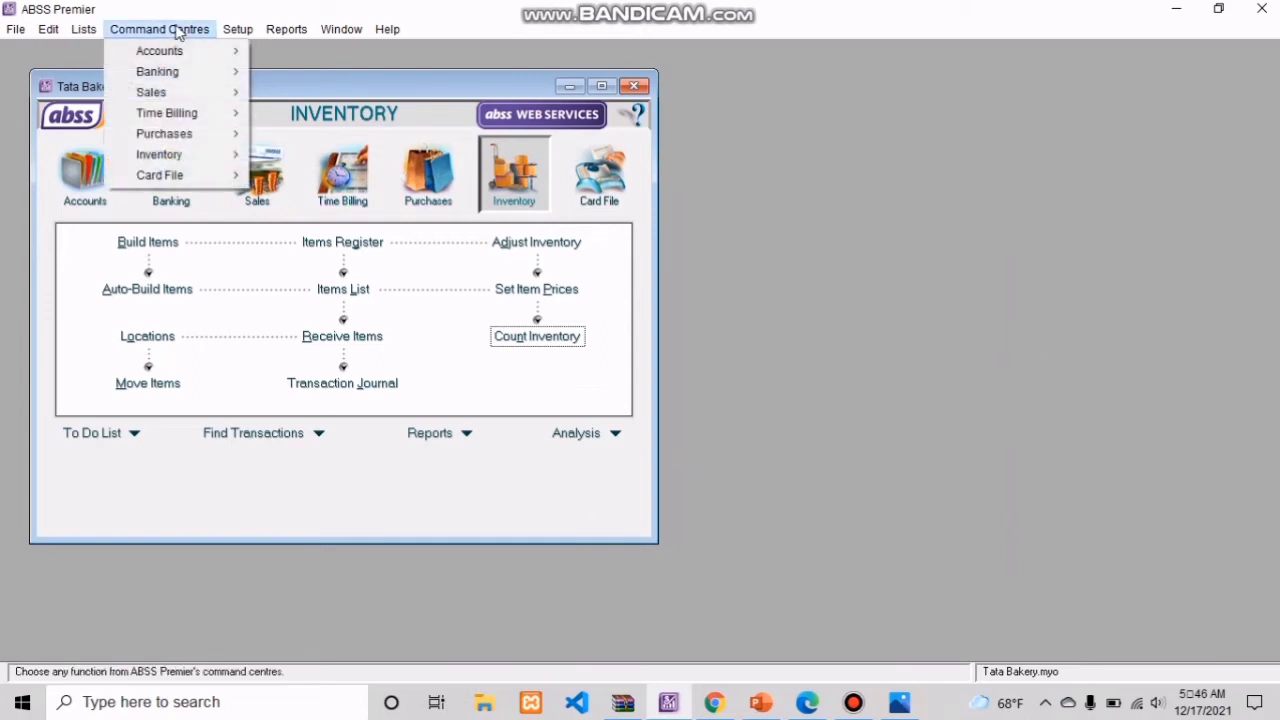
mouse_move(222, 161)
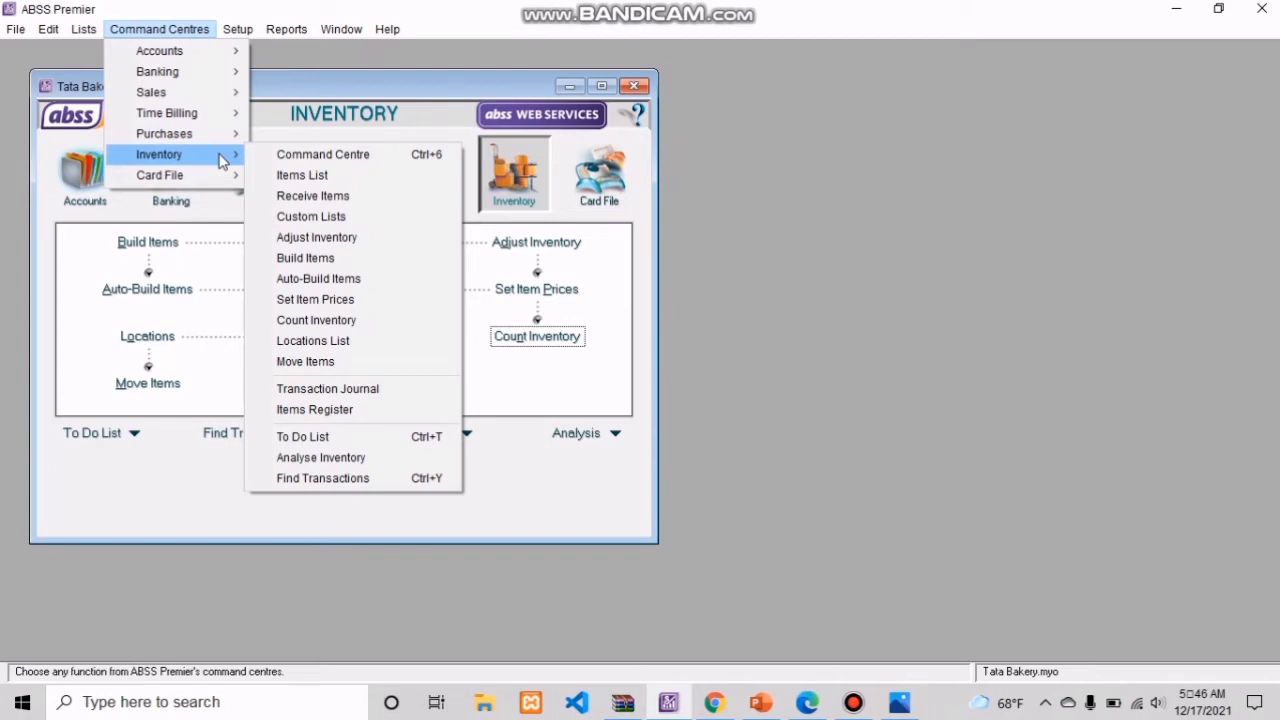
click(342, 322)
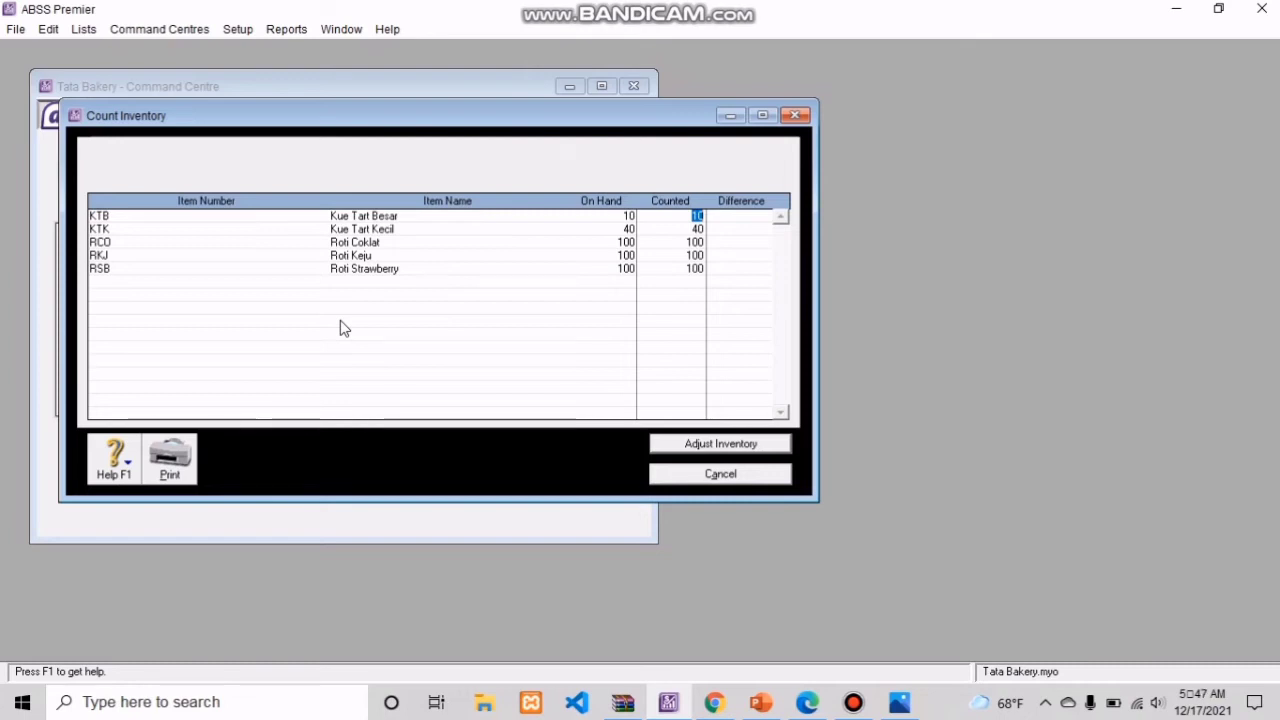
click(686, 444)
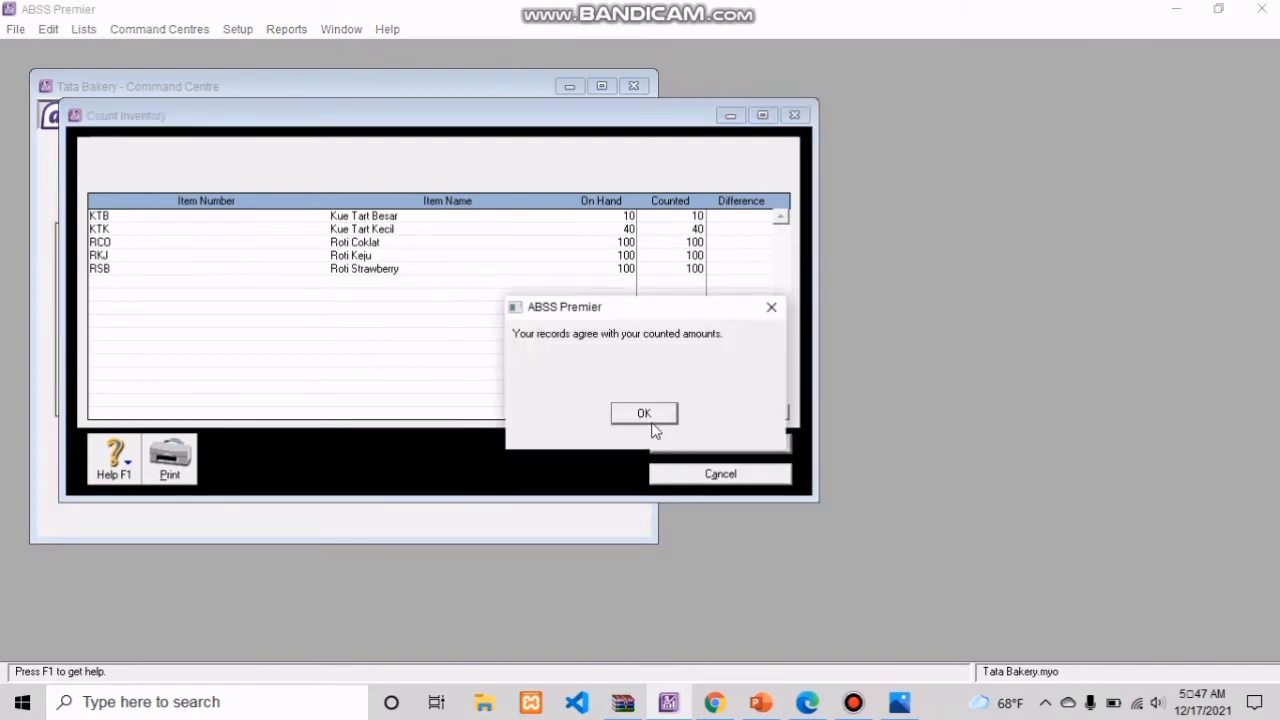
click(652, 425)
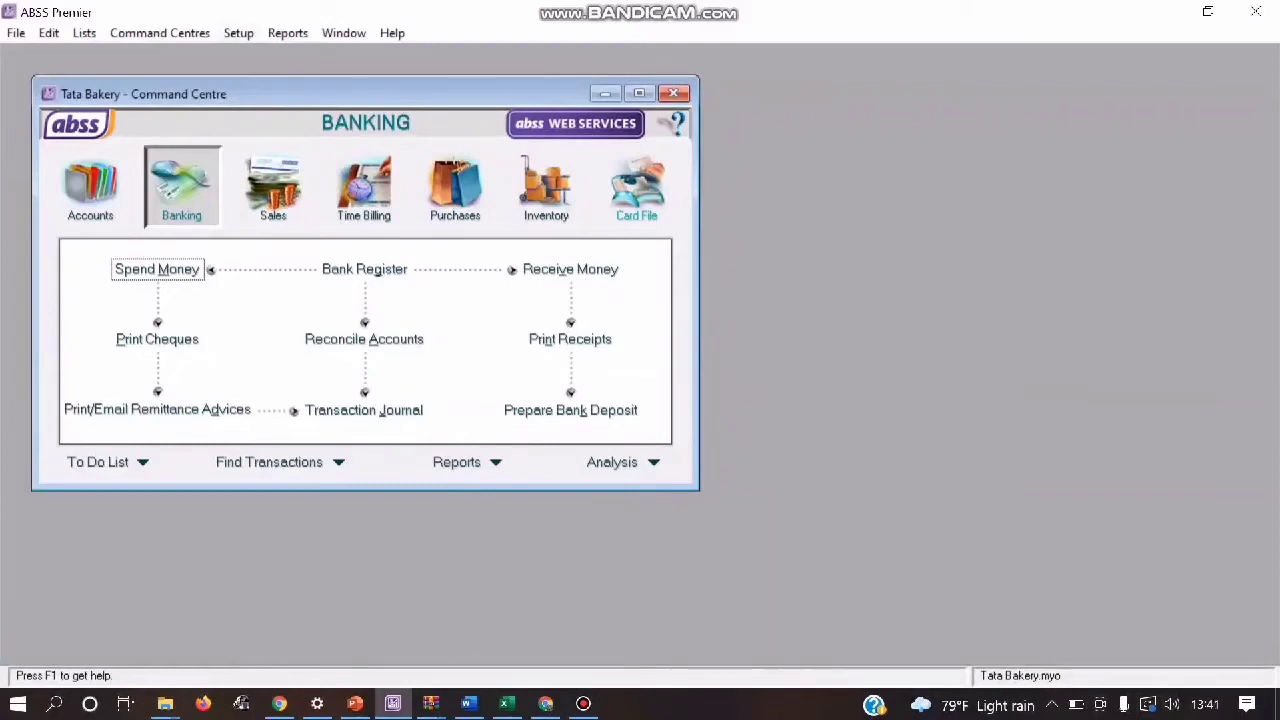
Step: Start a new general journal entry in Accounts and number it BKM01
click(90, 185)
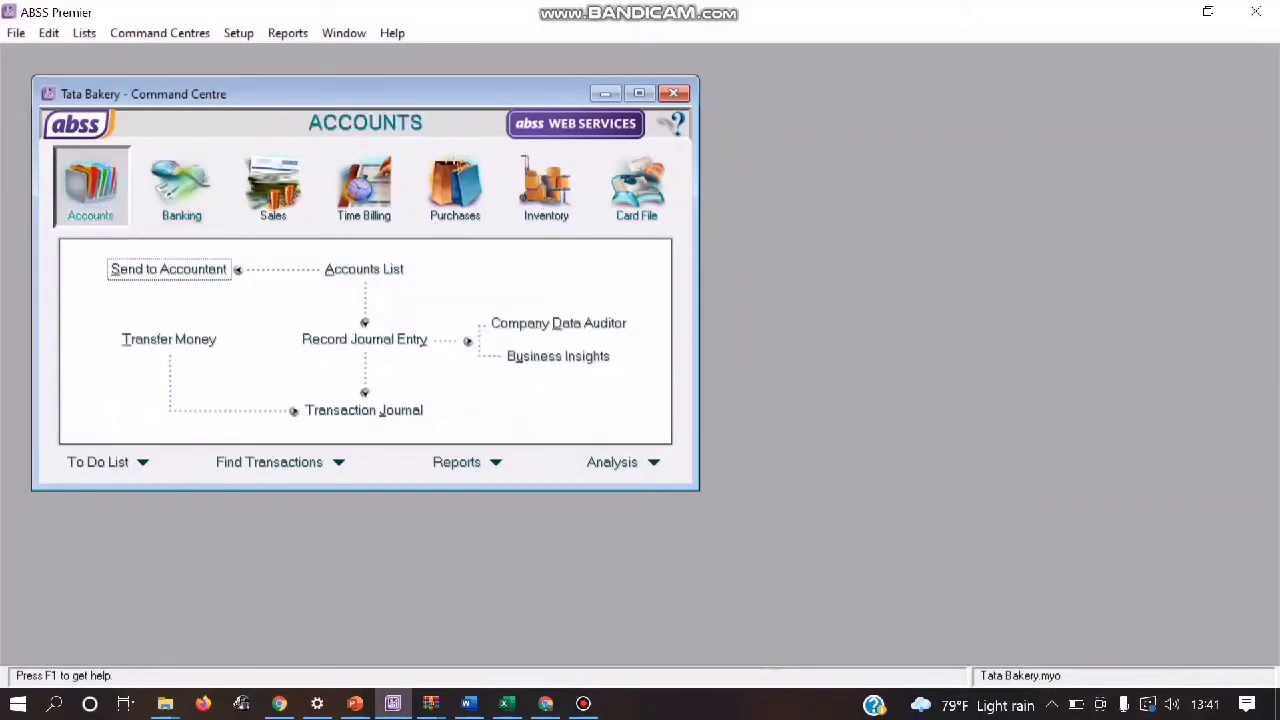
click(364, 339)
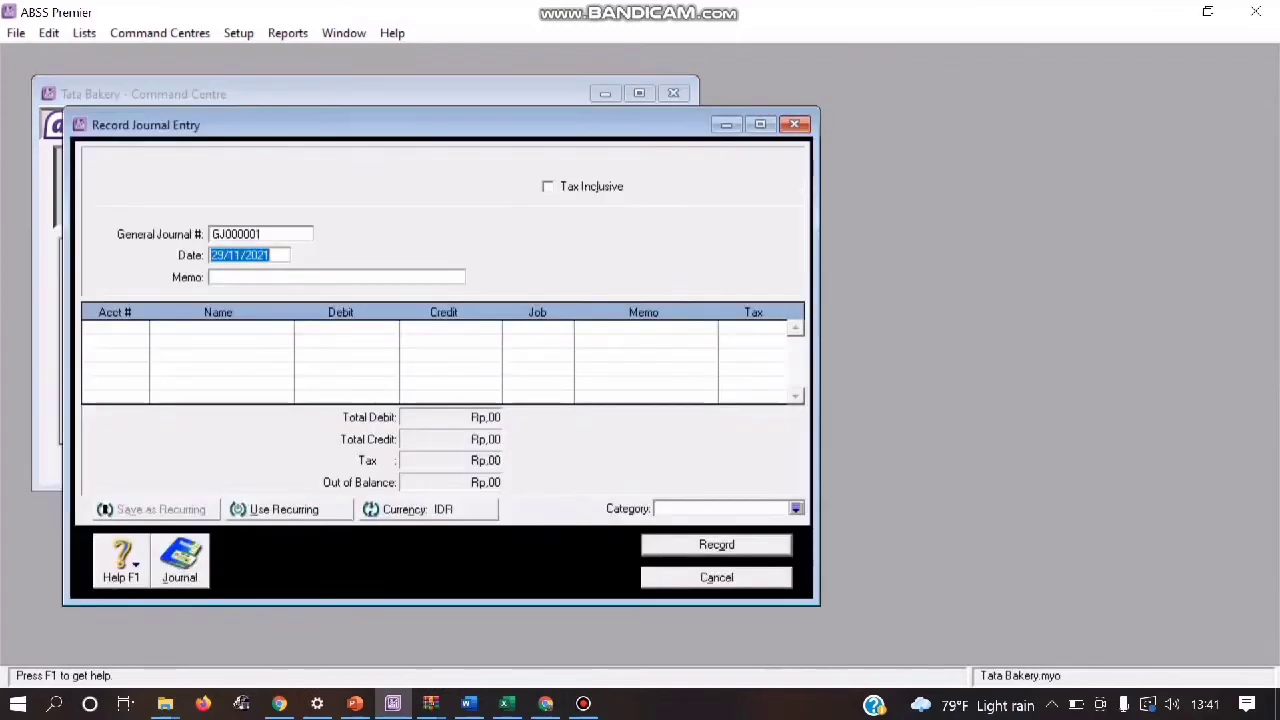
click(240, 234)
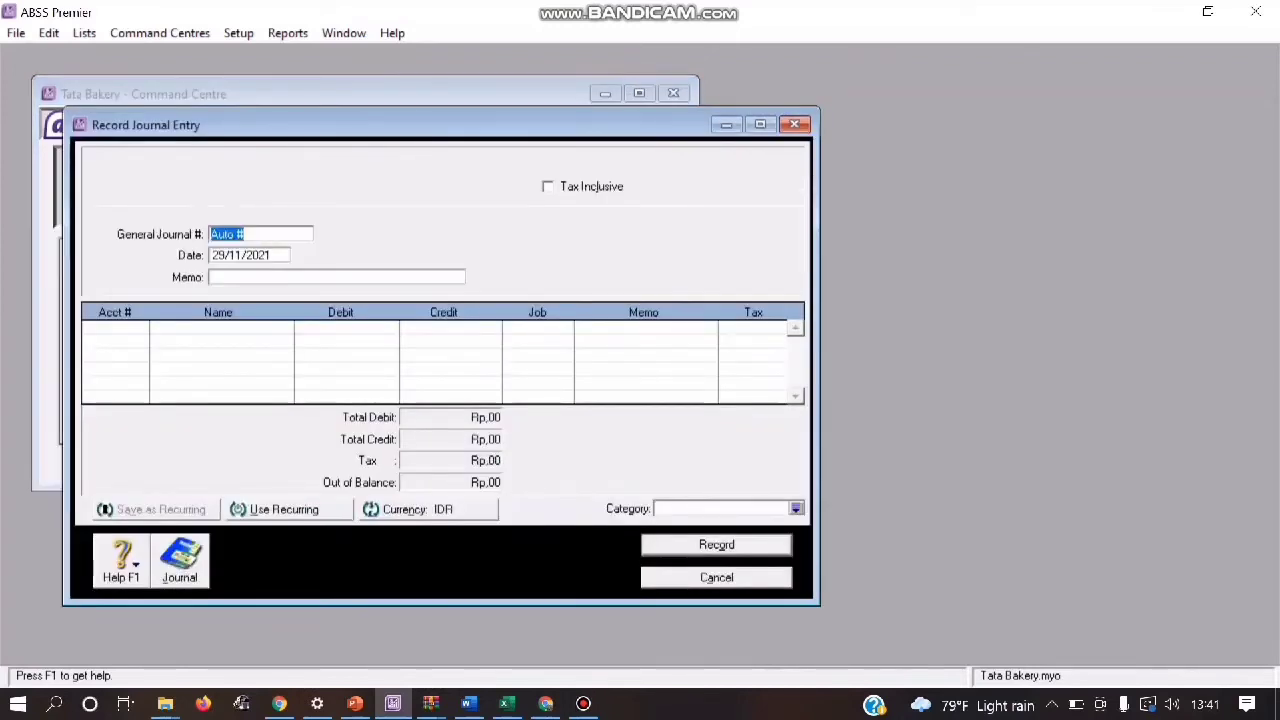
text(BKM0)
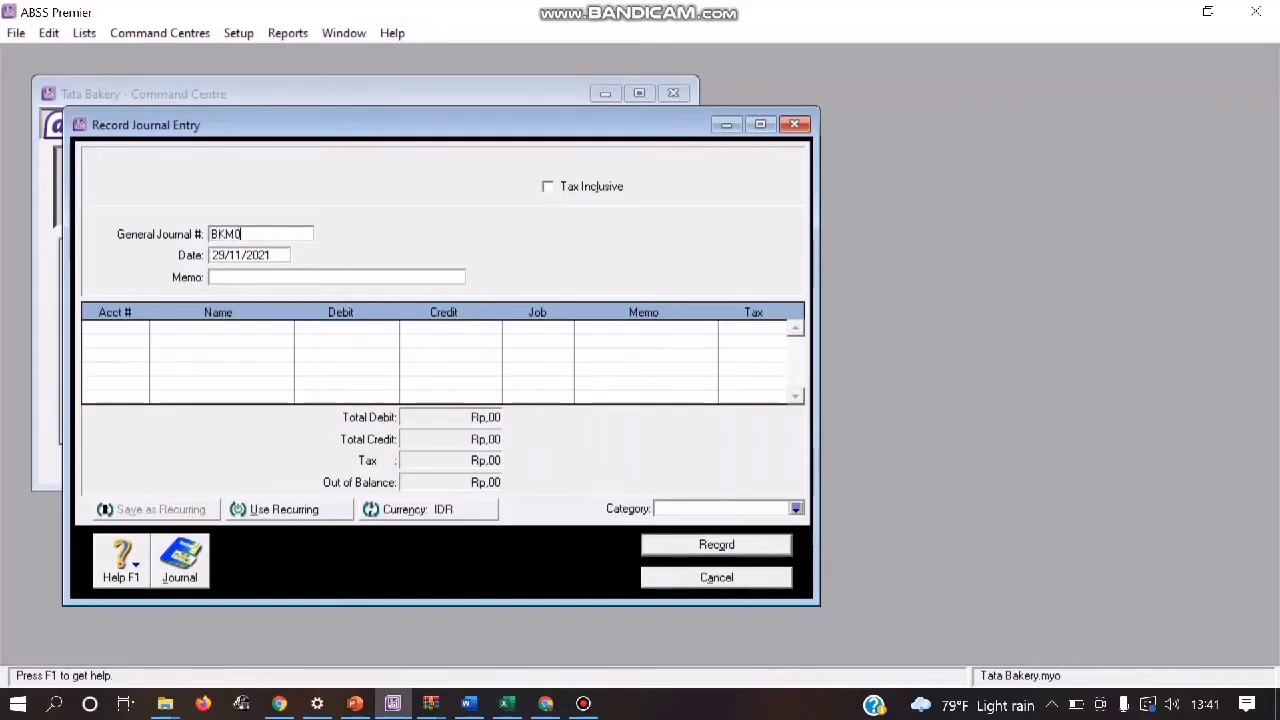
text(1)
key(Tab)
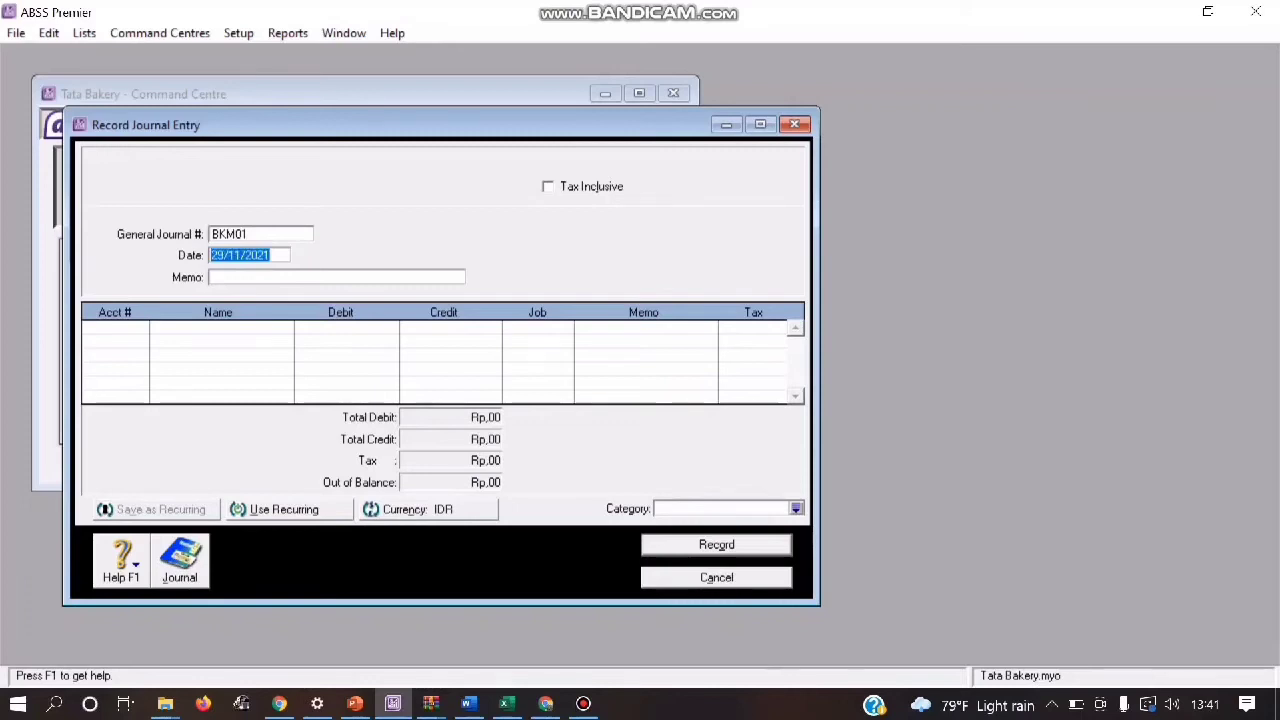
Step: Set the date of journal entry BKM01 to 03/01/2020
key(Left)
key(Right)
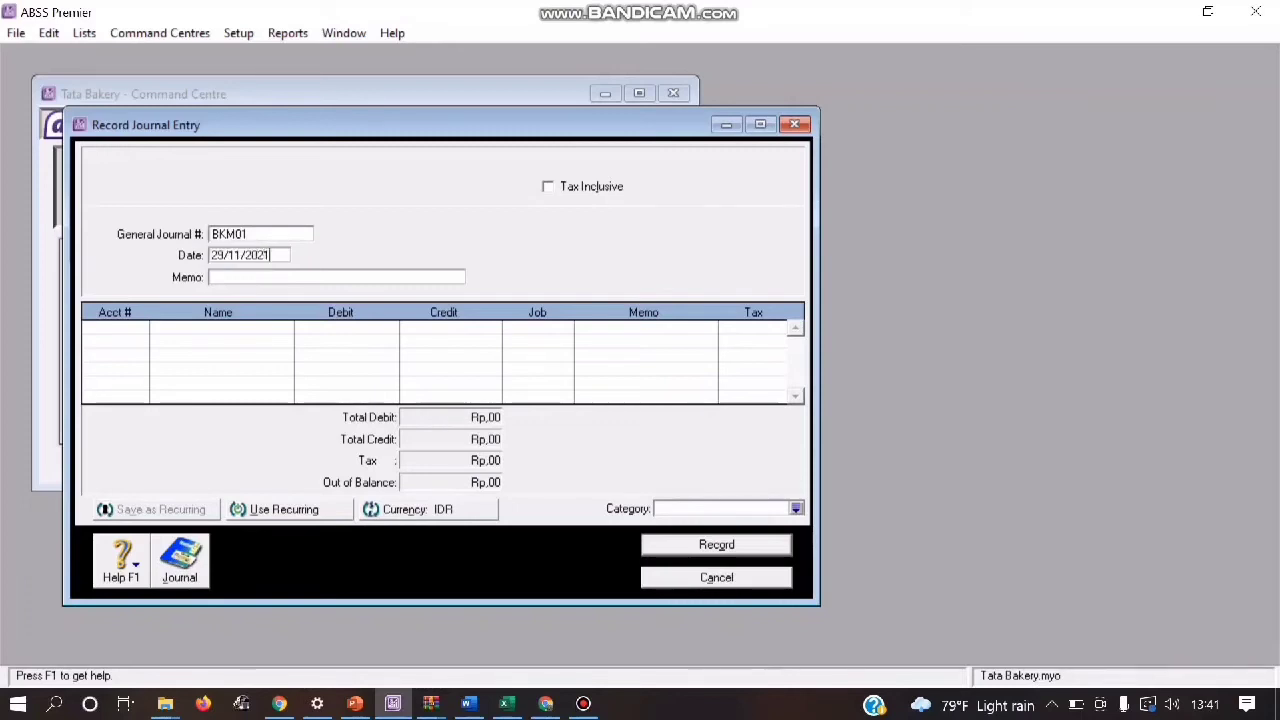
key(BackSpace)
key(Left)
key(Left)
key(Left)
key(Left)
key(Left)
key(BackSpace)
text(0)
key(Left)
key(Left)
key(BackSpace)
key(BackSpace)
text(0)
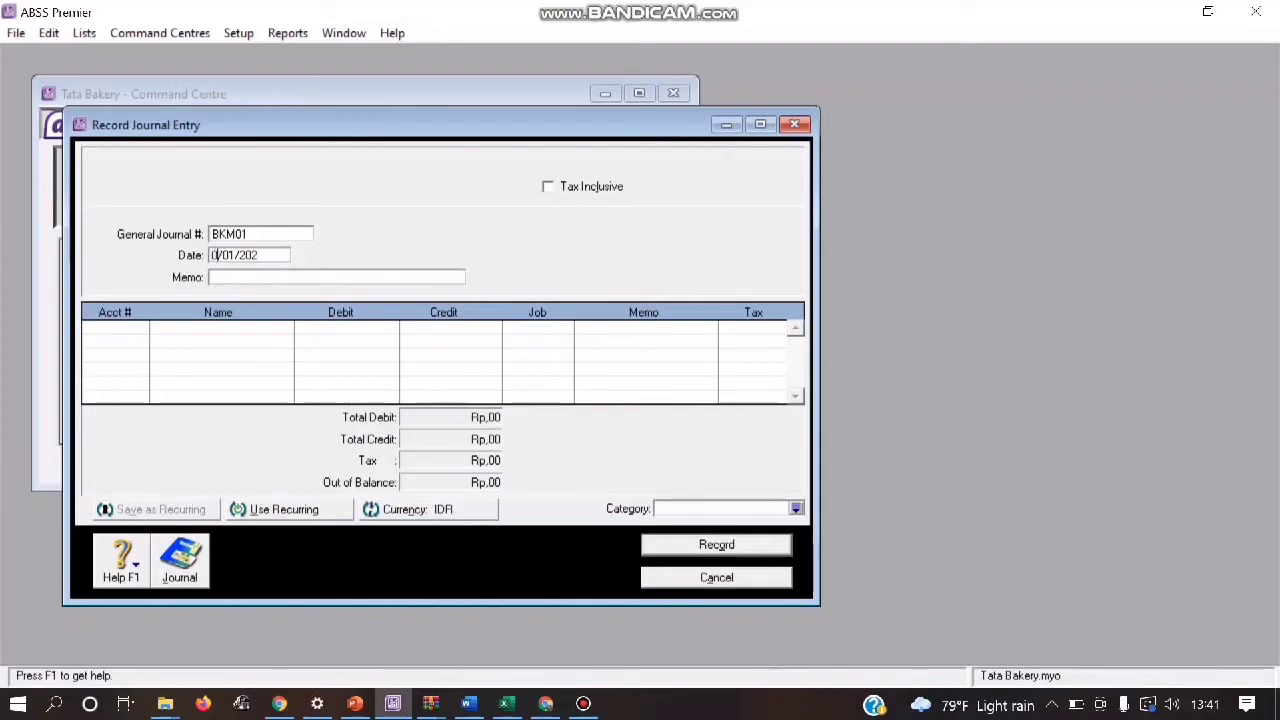
text(3)
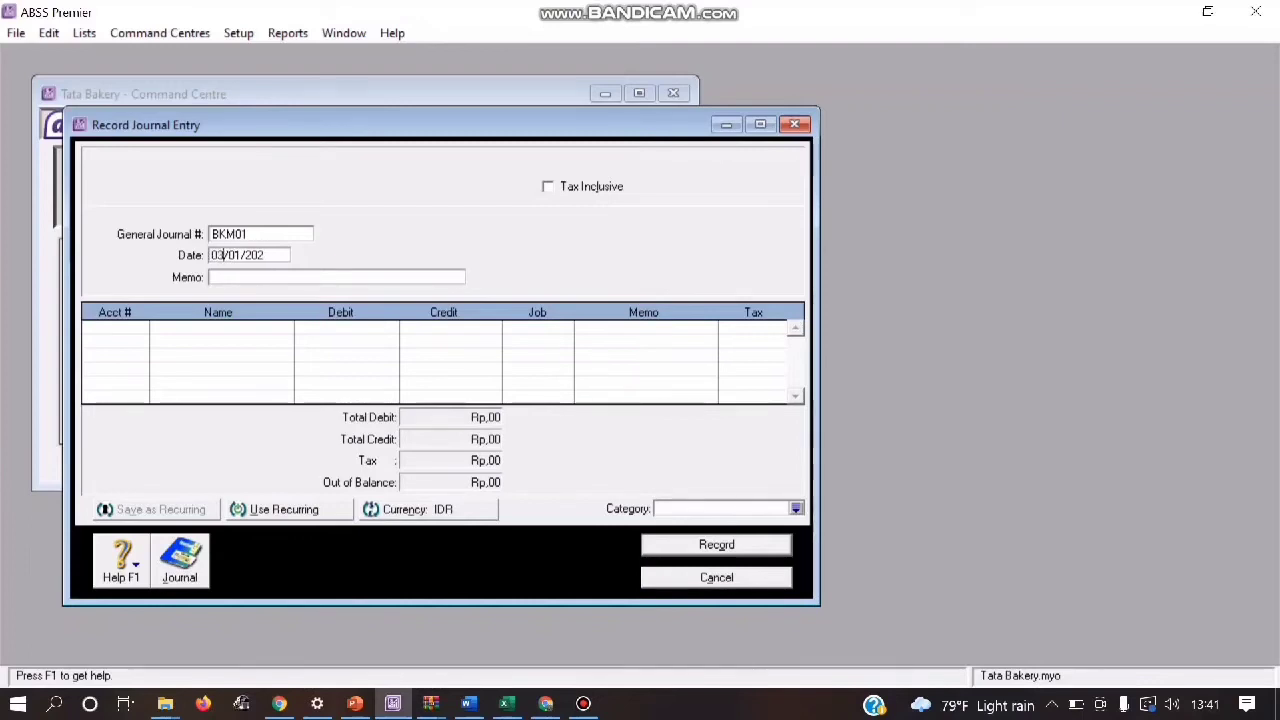
key(Tab)
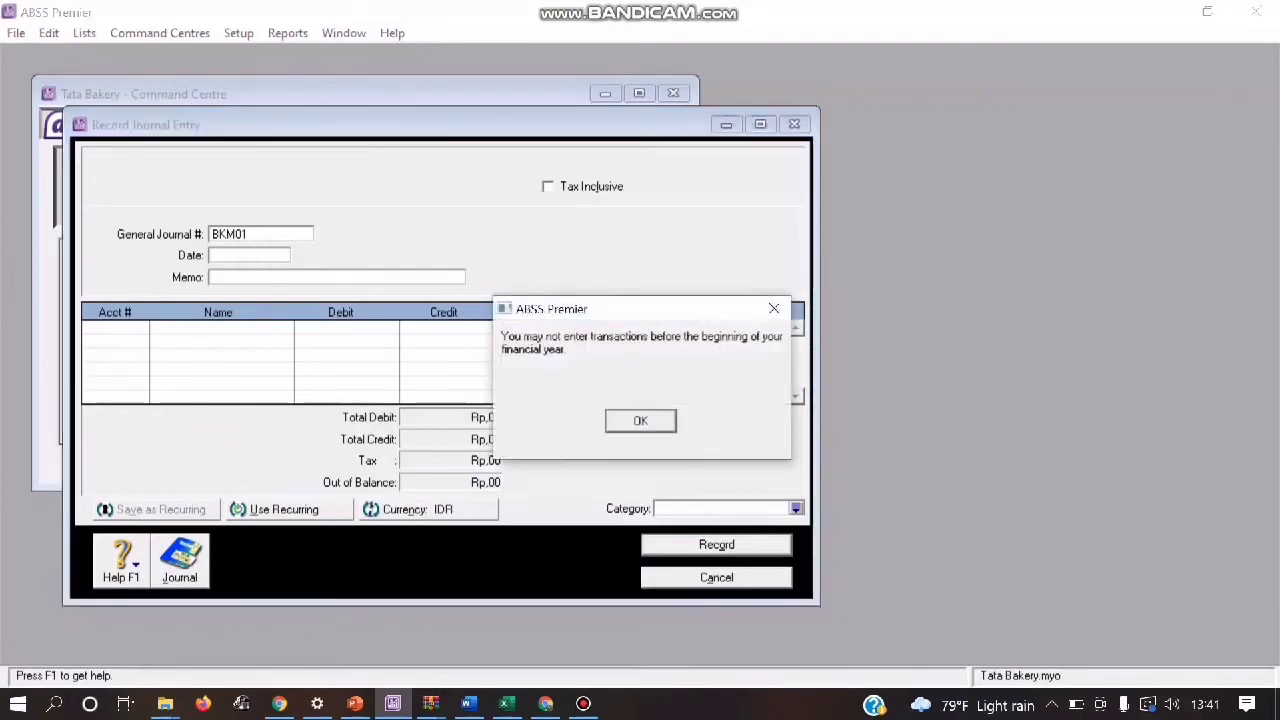
key(Return)
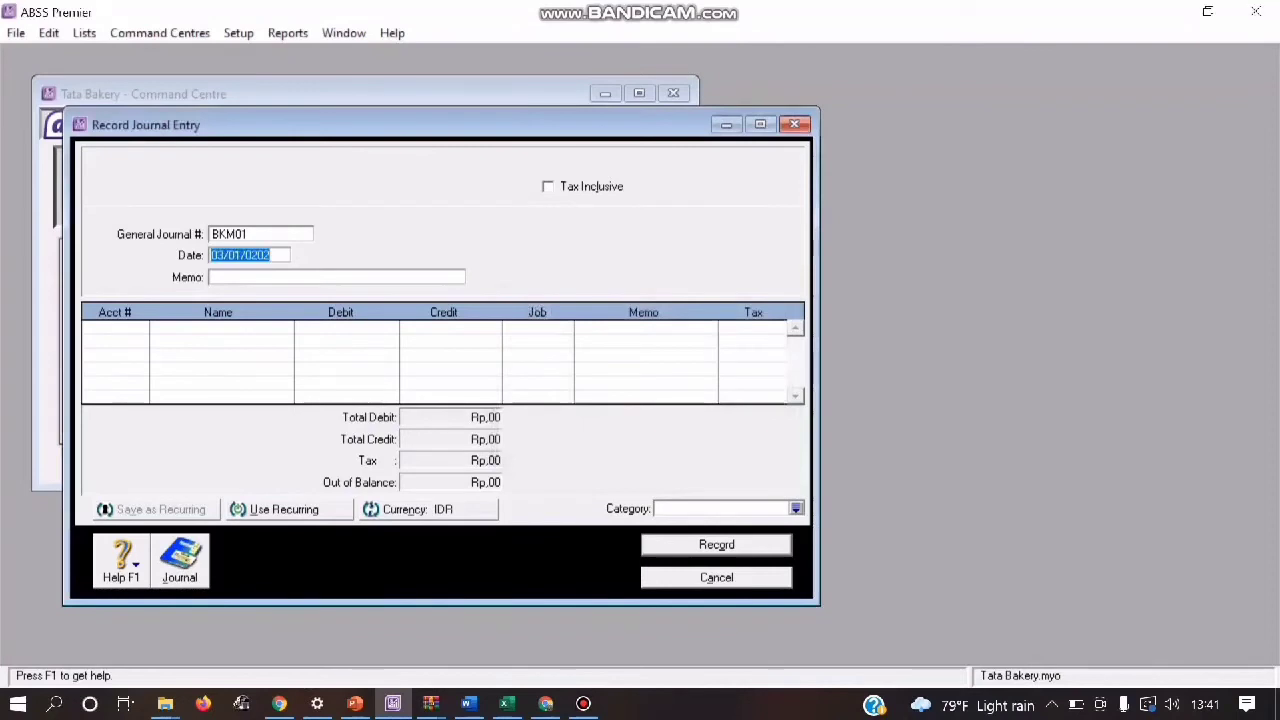
key(Right)
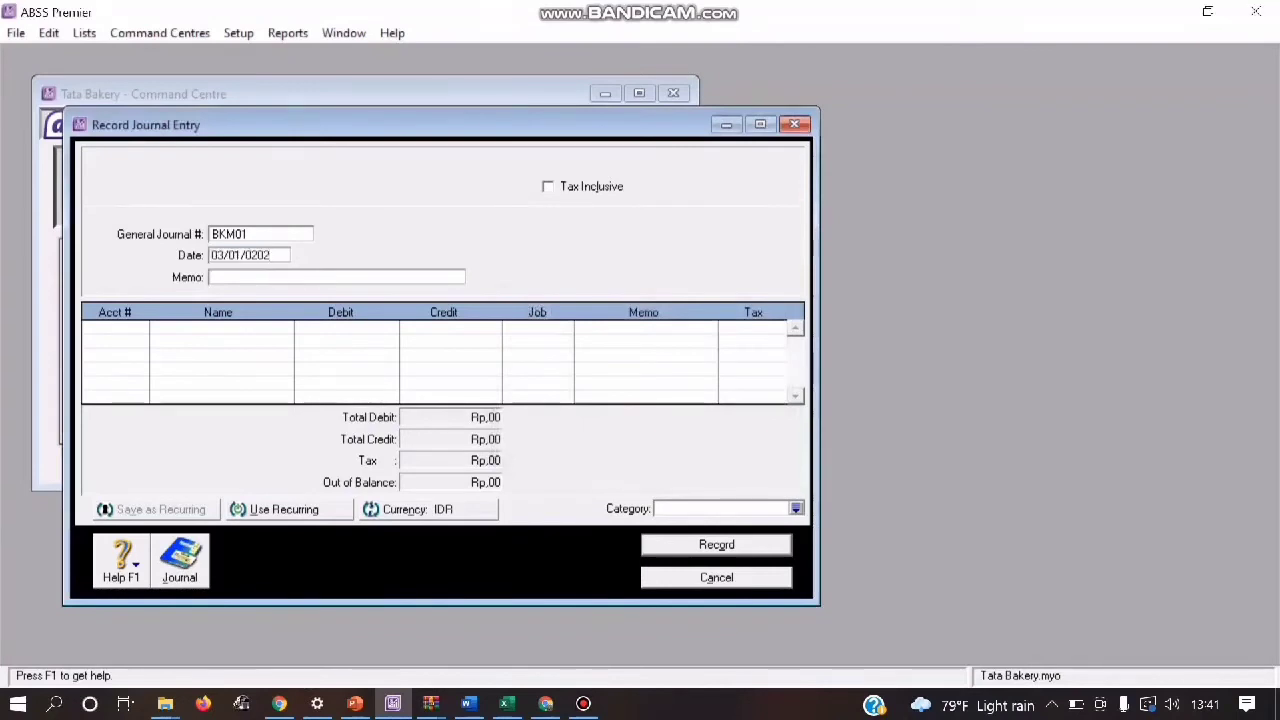
key(BackSpace)
key(BackSpace)
key(BackSpace)
key(BackSpace)
text(2020)
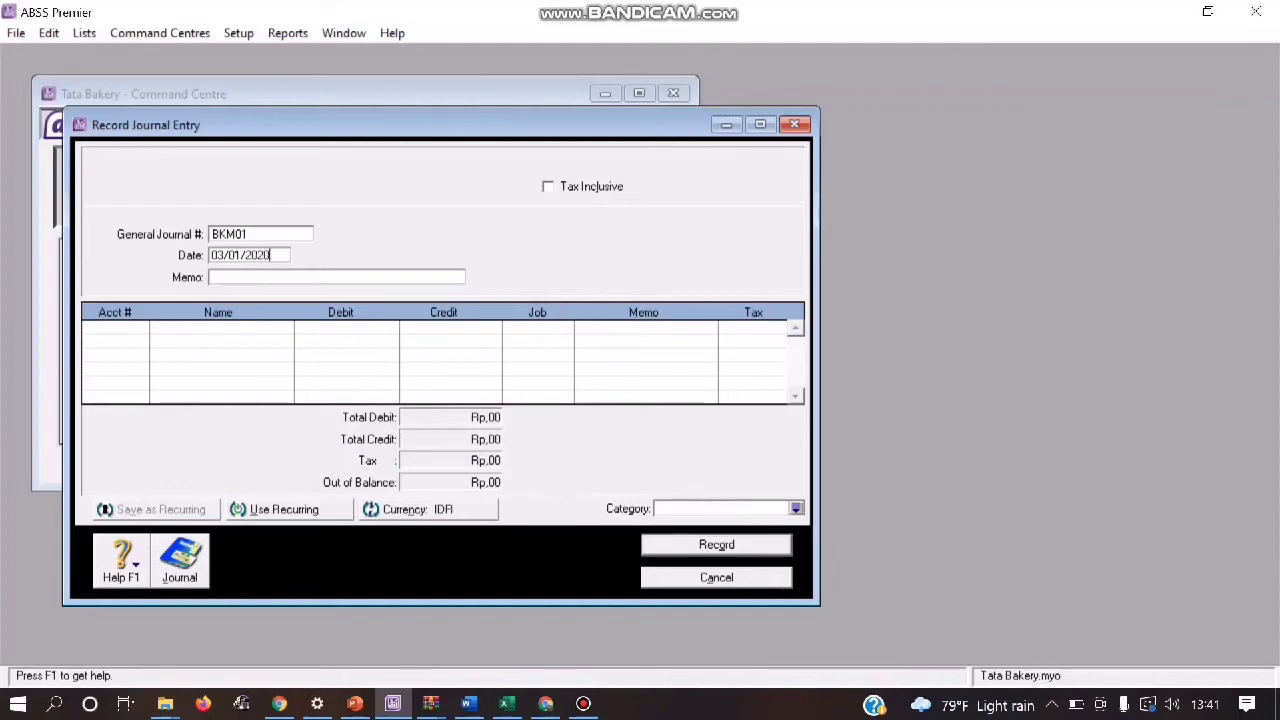
key(Tab)
Step: Enter "Setoran Milik Pemilik" as the memo of journal entry BKM01
text(Set)
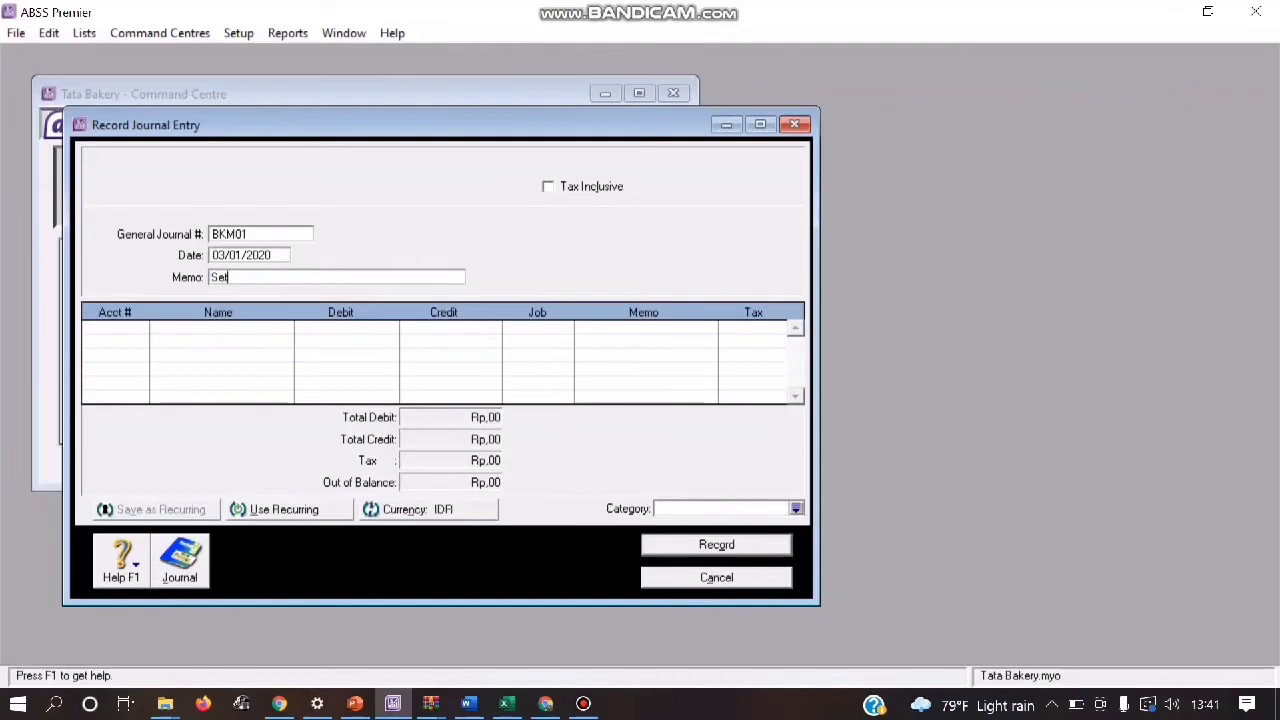
text(oran)
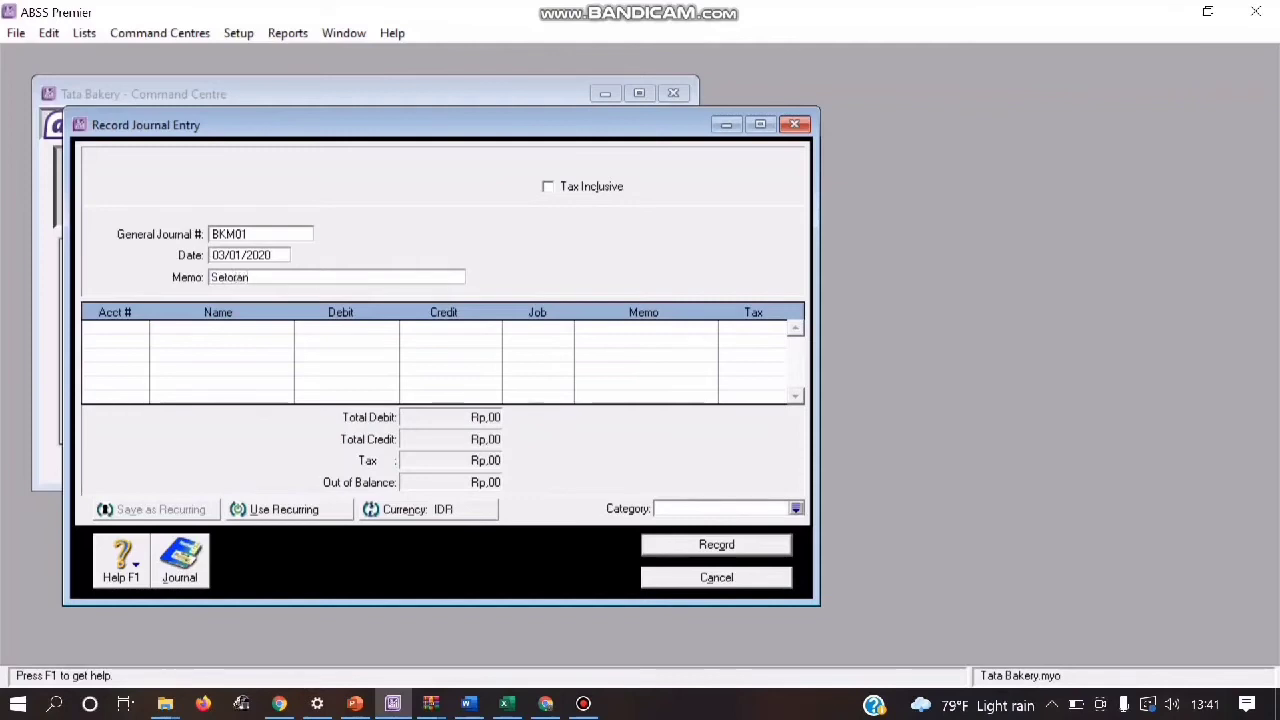
text( Milik P)
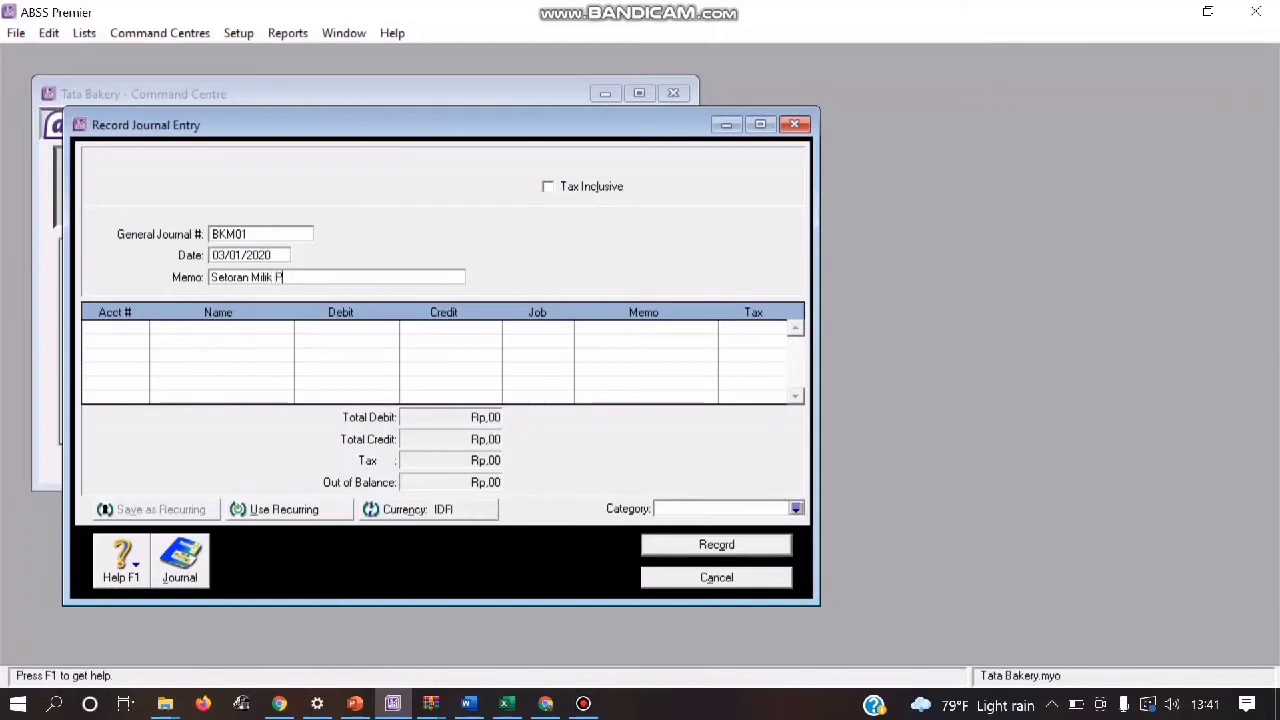
text(emilik)
key(Tab)
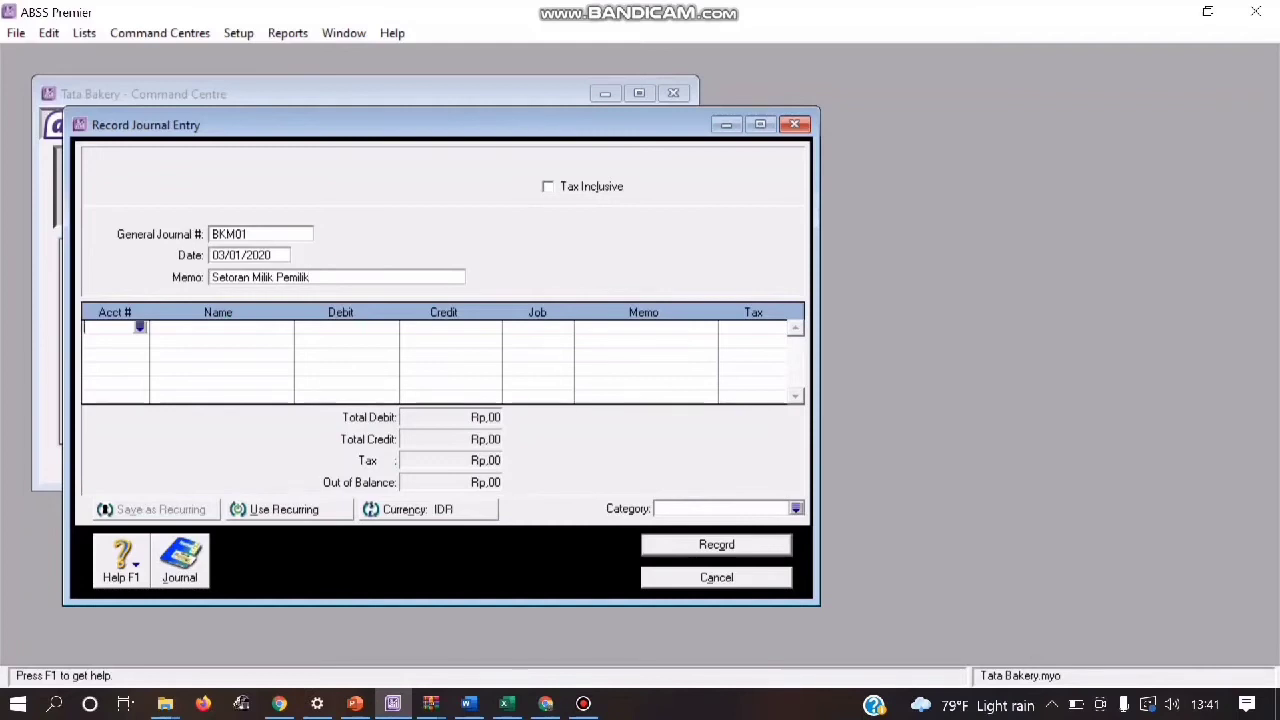
Step: Enter a debit of Rp5.000.000 to account 1-2150 Bank BCA (IDR) in journal entry BKM01
key(Return)
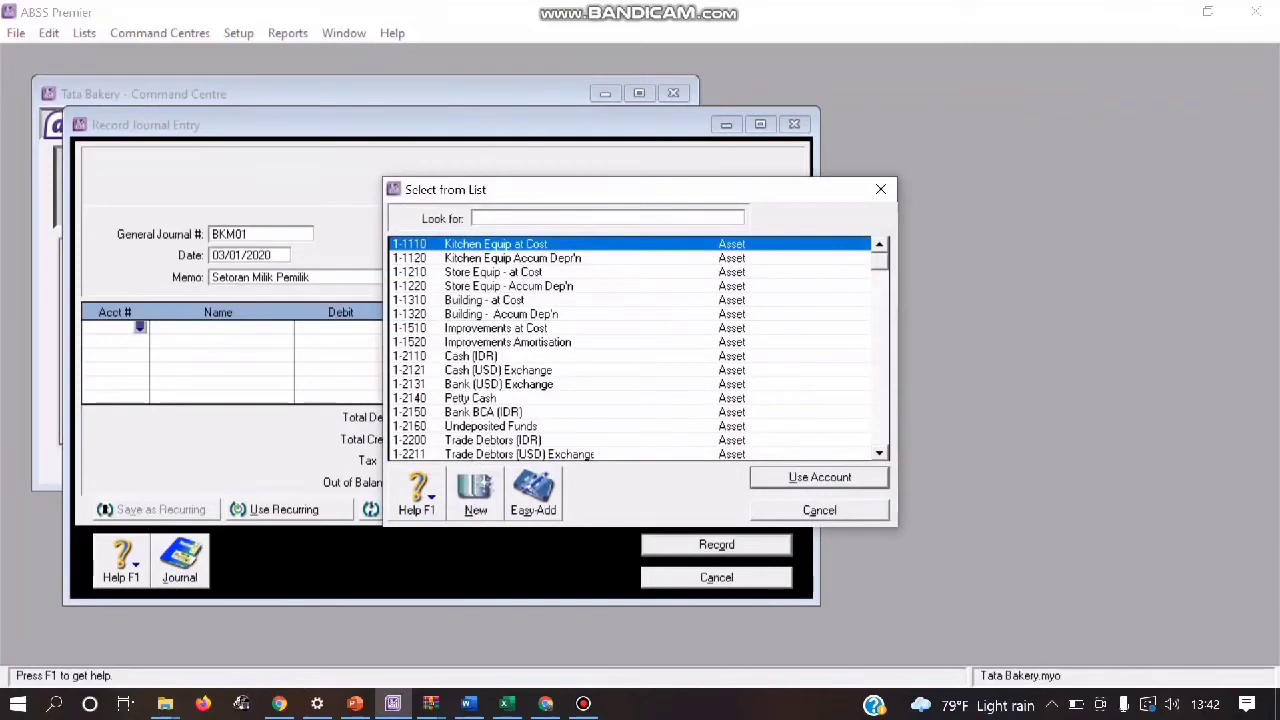
text(1-2150)
key(Return)
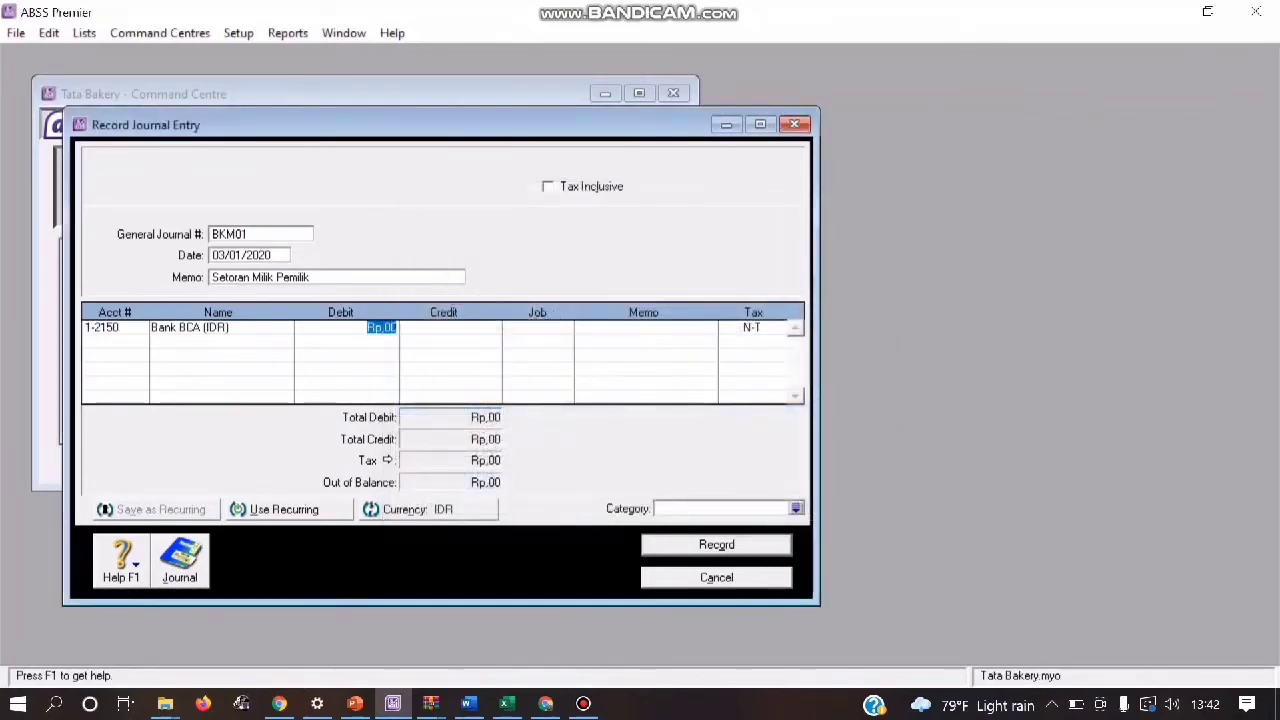
text(5000)
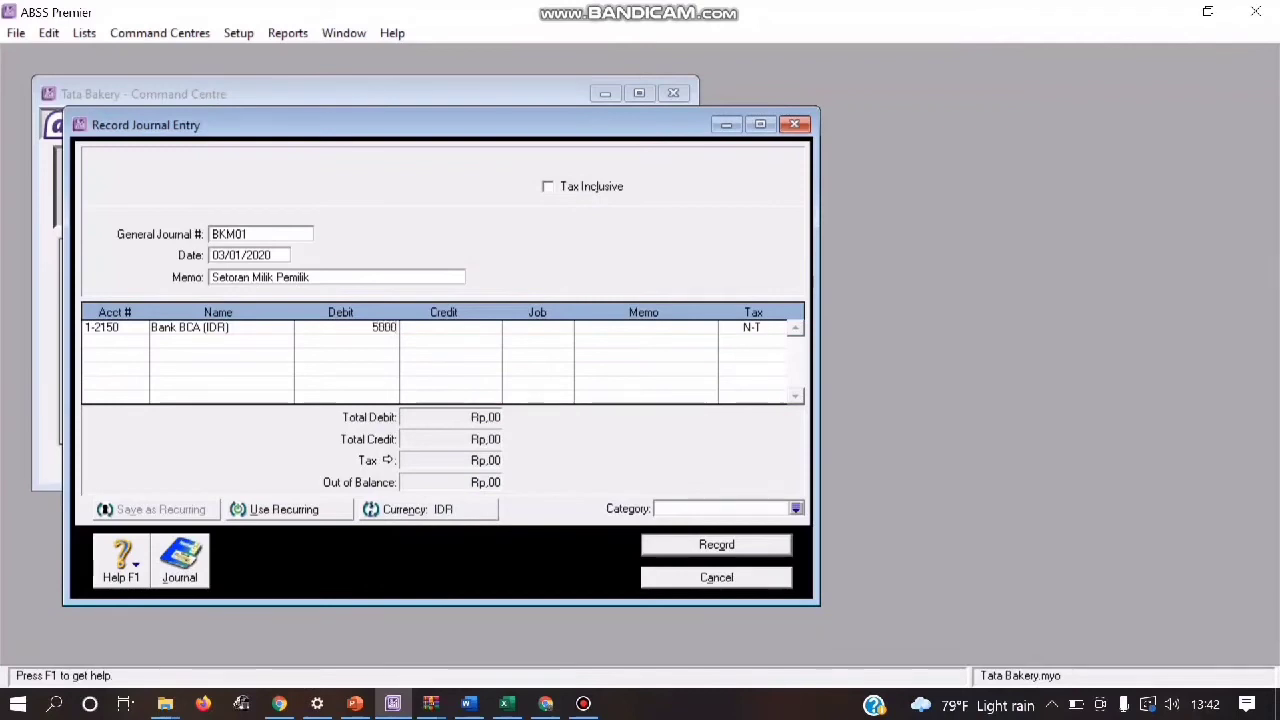
text(000)
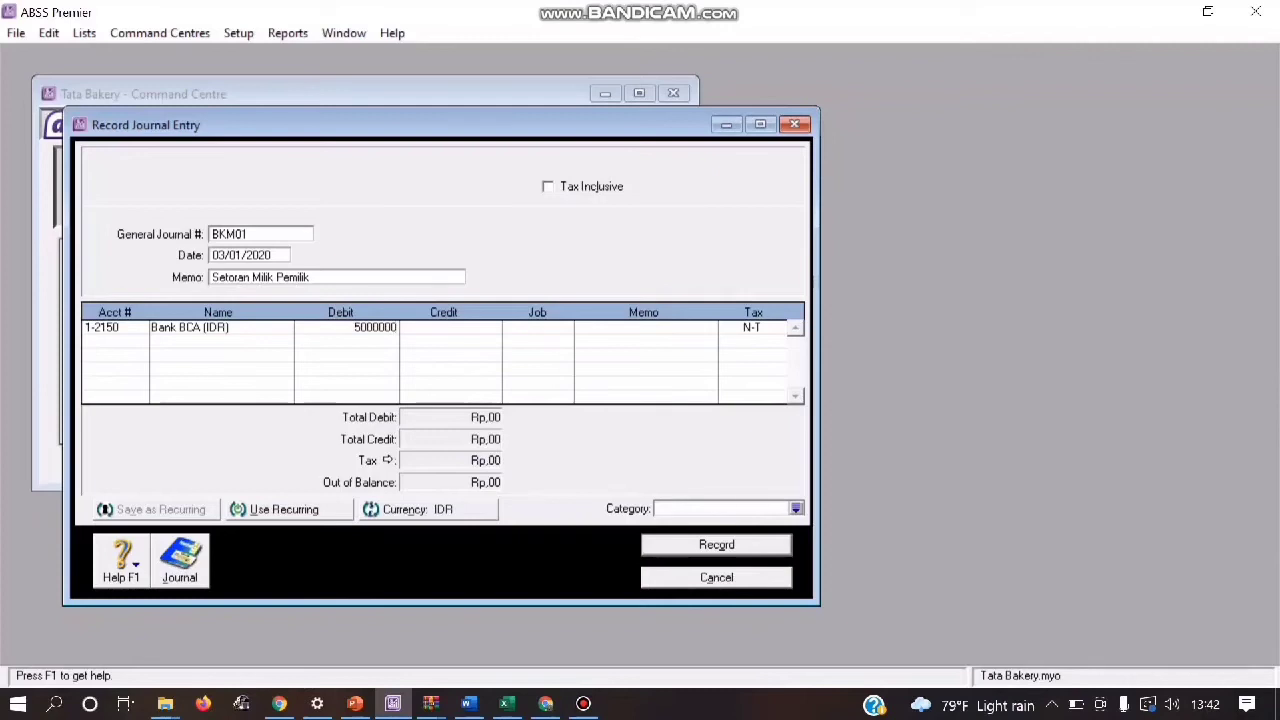
key(Return)
key(Return)
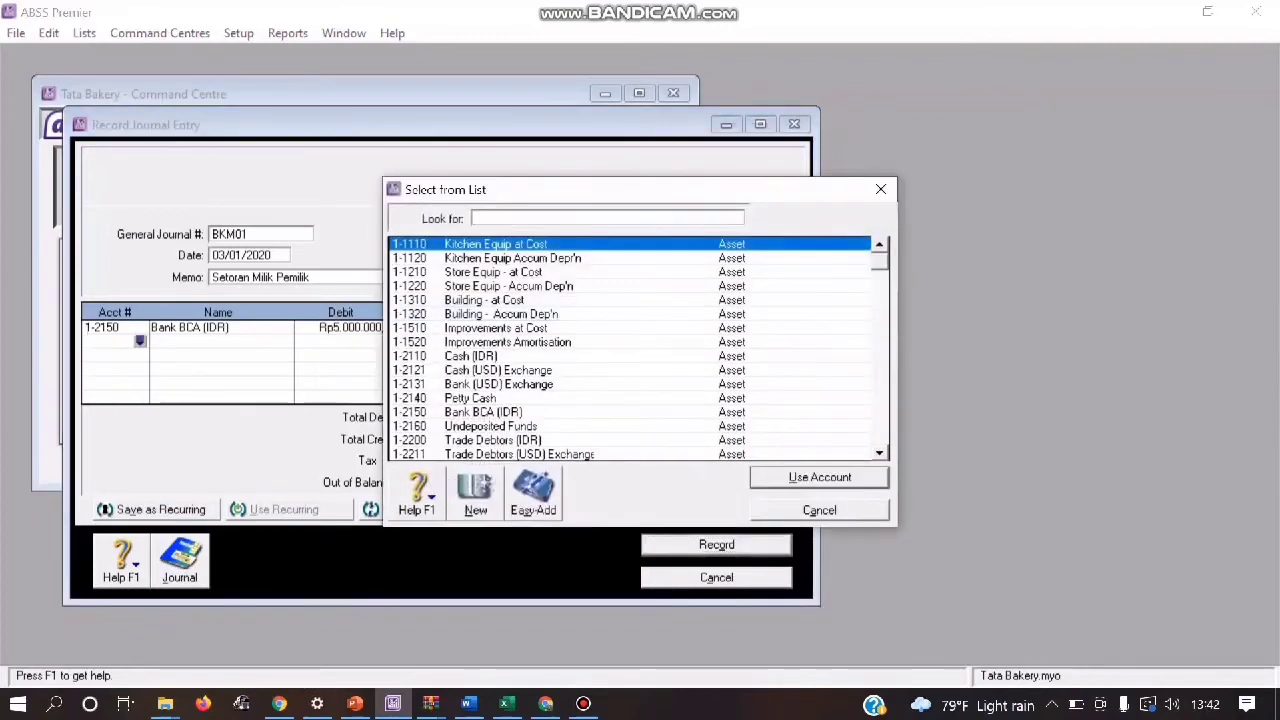
Step: Add account 3-1100 Owner's/Sharehldr Capital to journal entry BKM01 with a credit of Rp5.000.000
text(3)
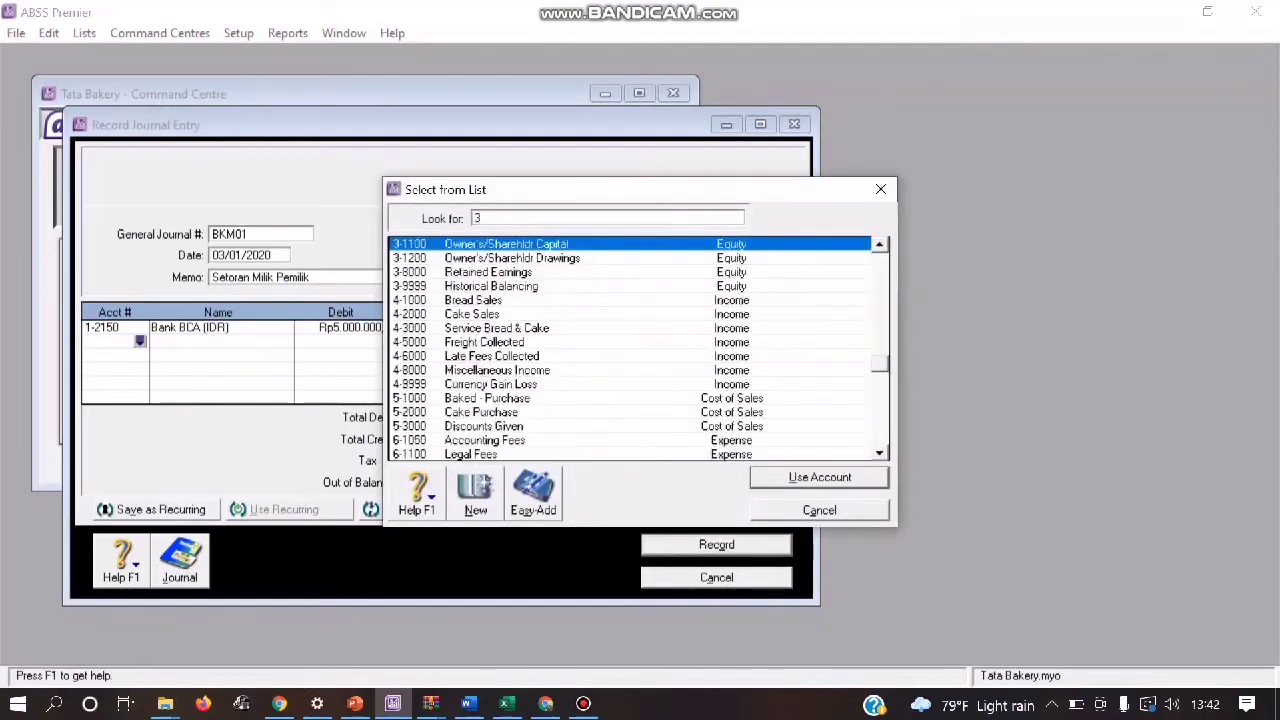
text(-11)
key(Return)
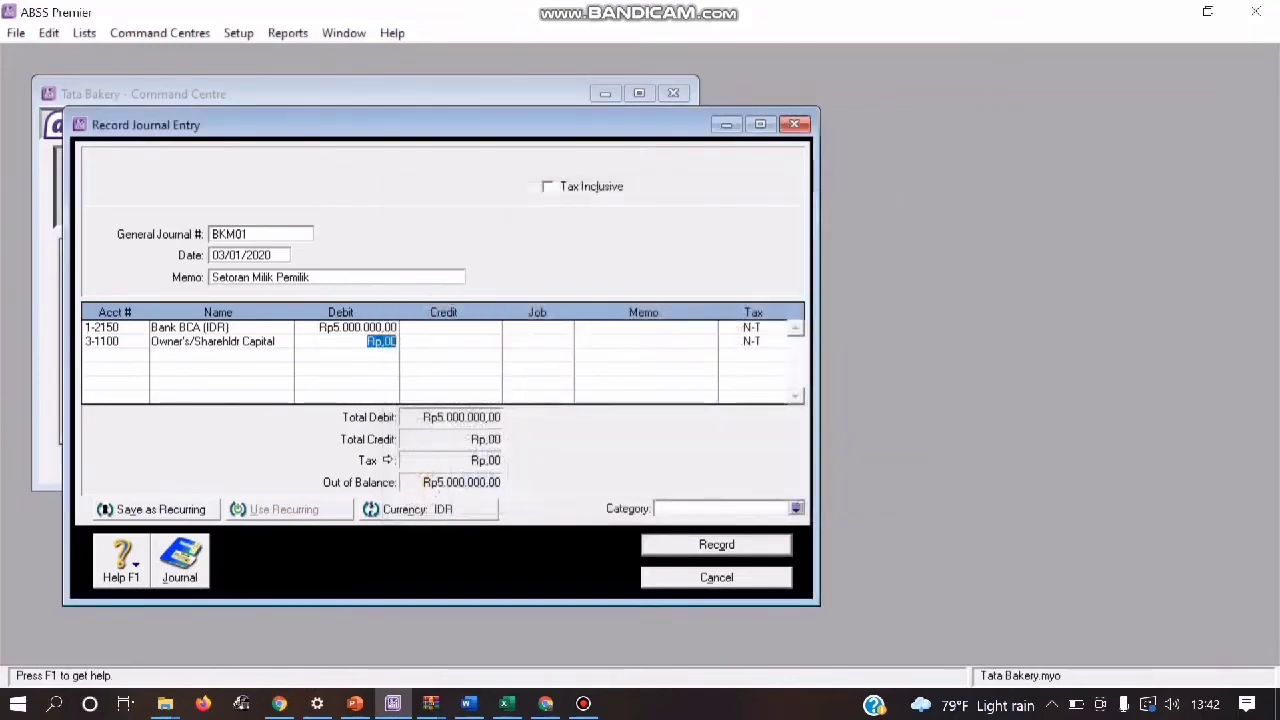
key(Tab)
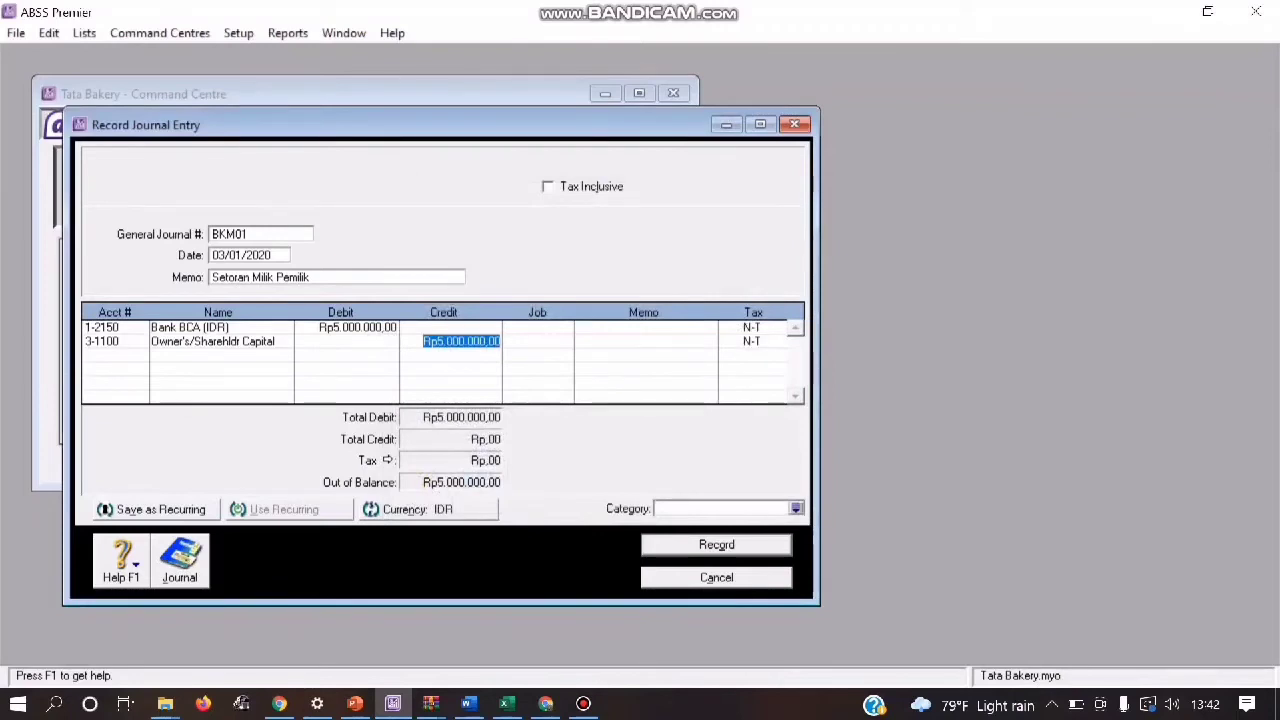
Step: Assign category L (Local) to journal entry BKM01 and review its transaction recap
key(Return)
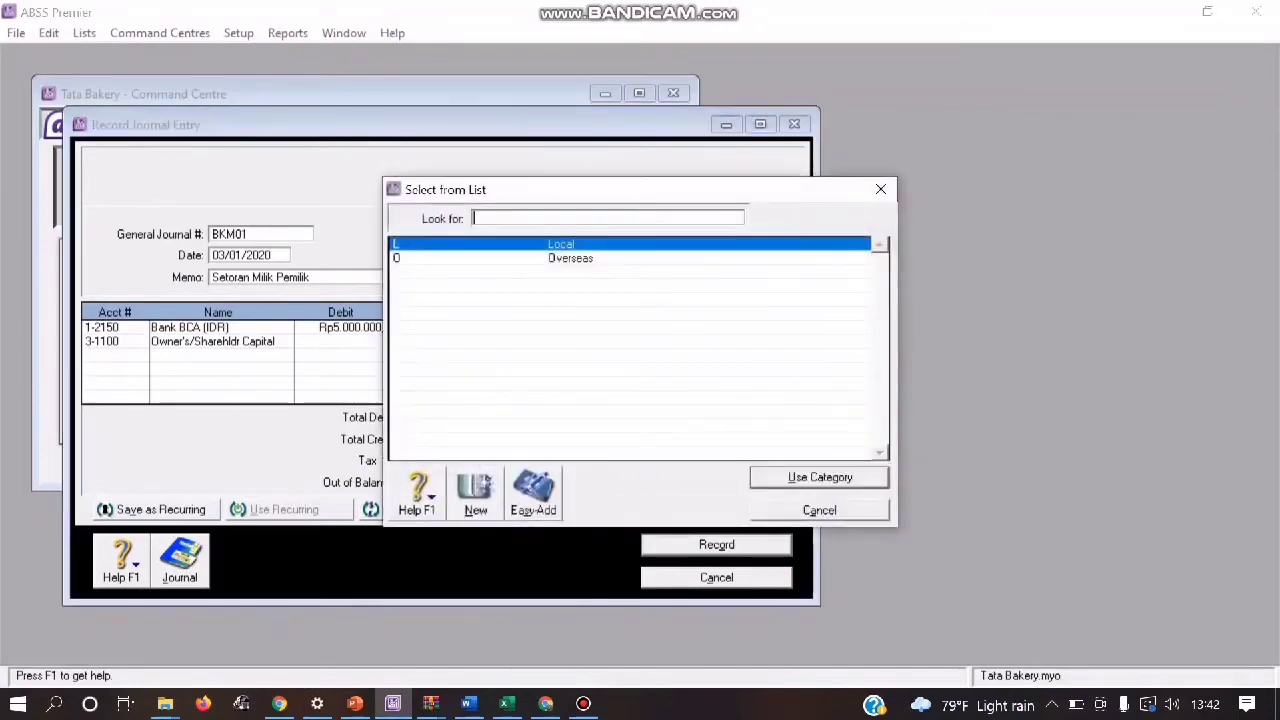
key(Return)
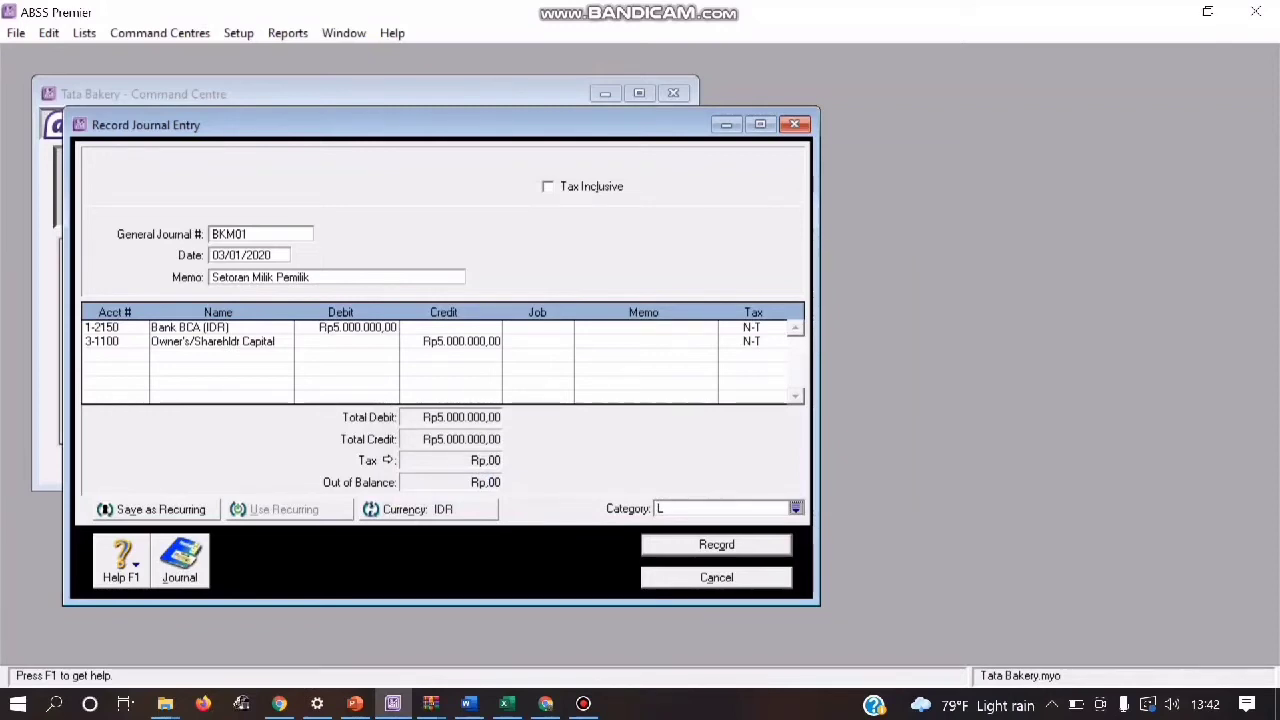
key(ctrl+r)
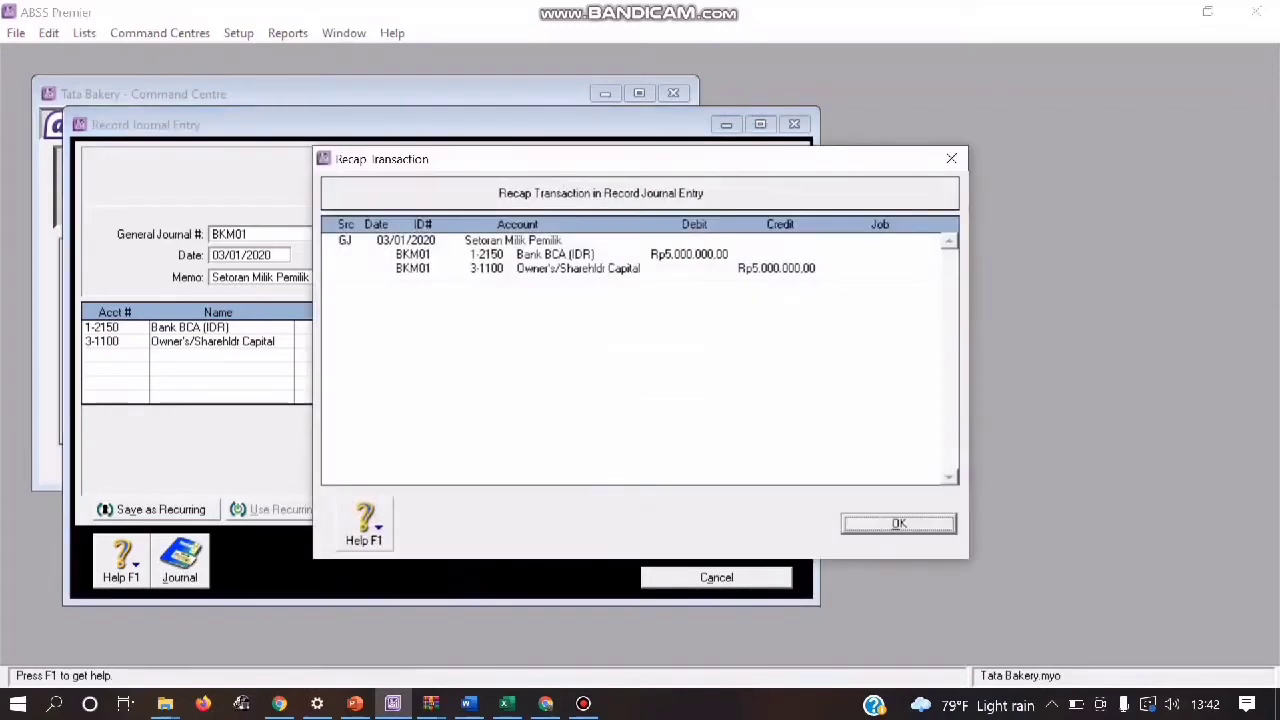
key(Return)
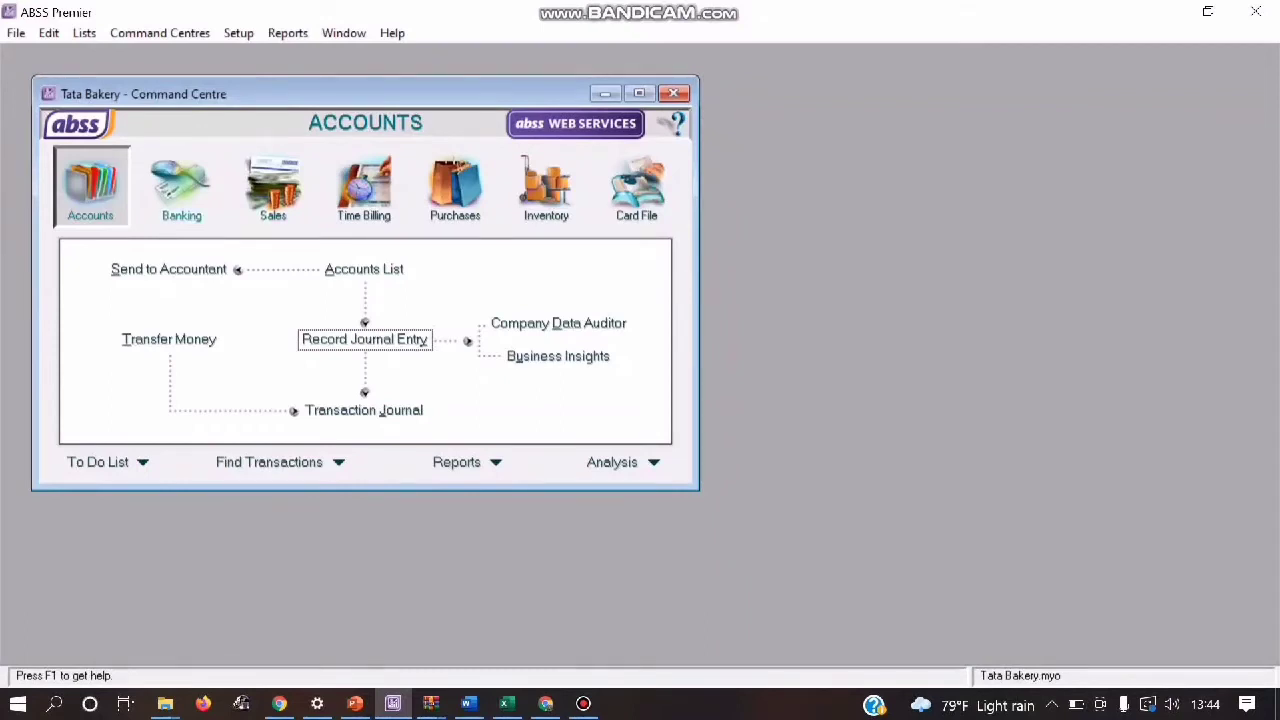
Step: Start a Spend Money transaction in Banking from account 1-2150 Bank BCA (IDR) with cheque number BKM06
click(181, 188)
click(157, 270)
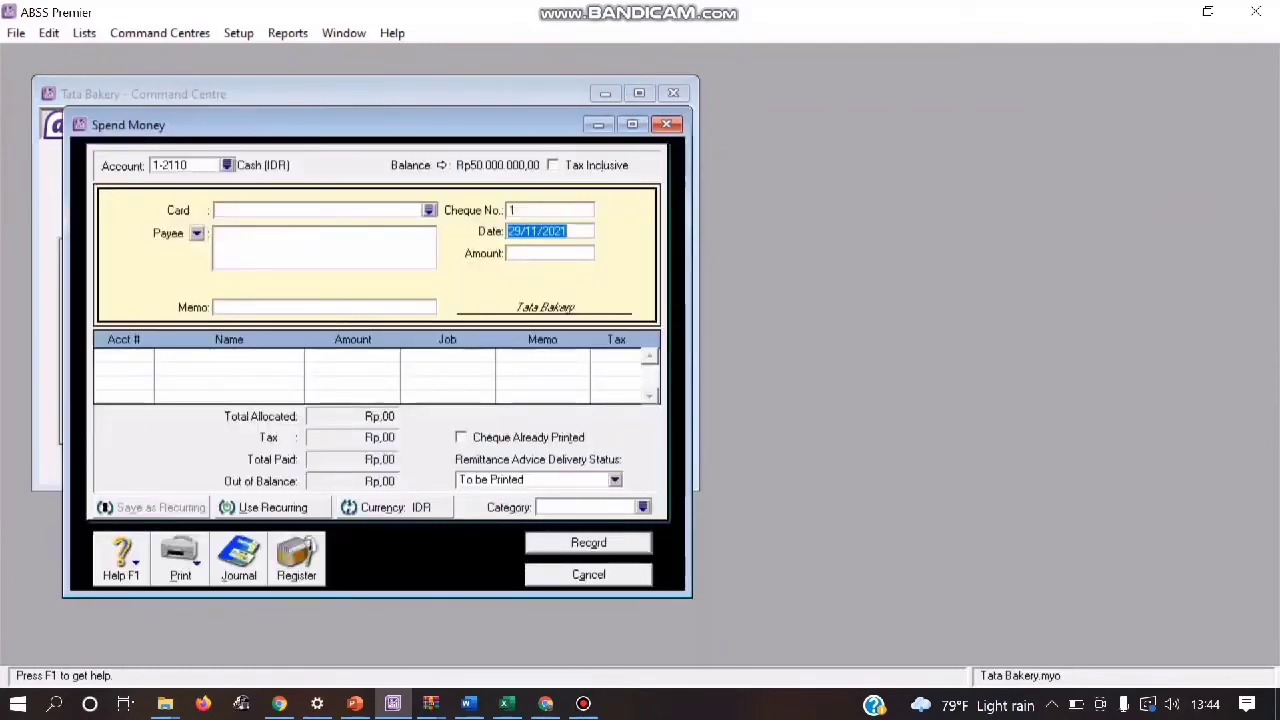
click(227, 165)
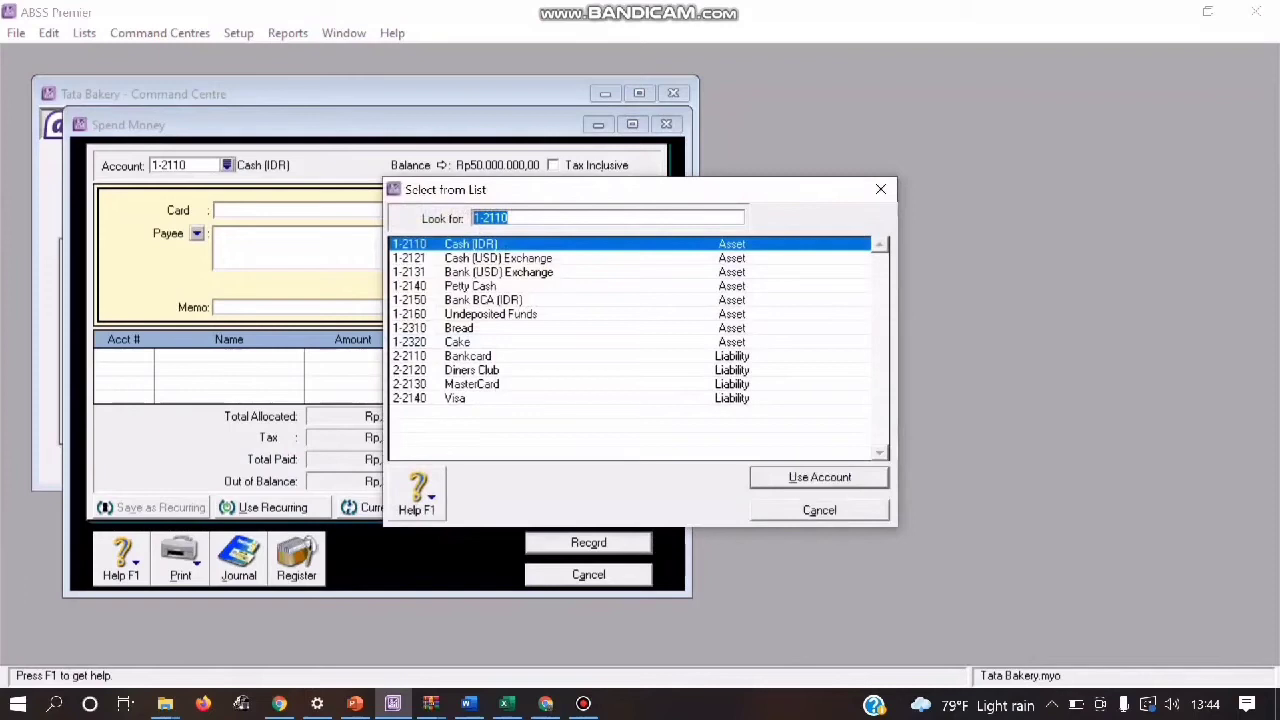
double_click(484, 300)
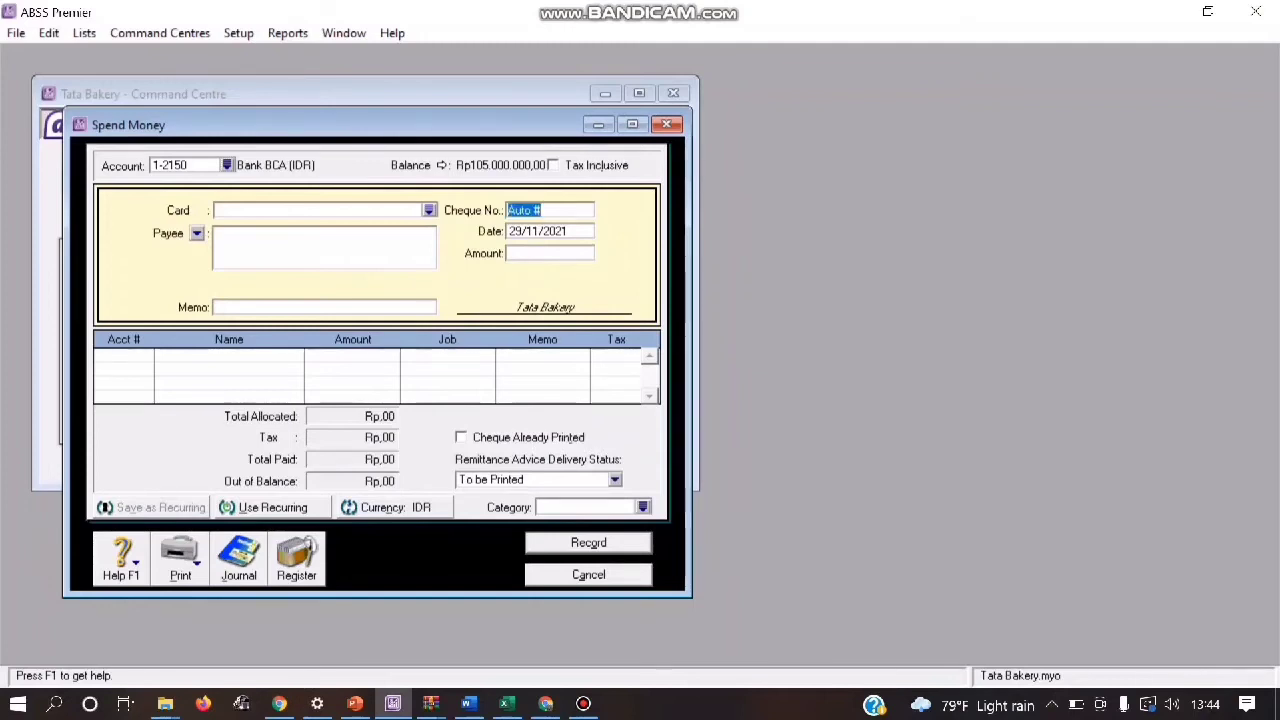
text(BKM06)
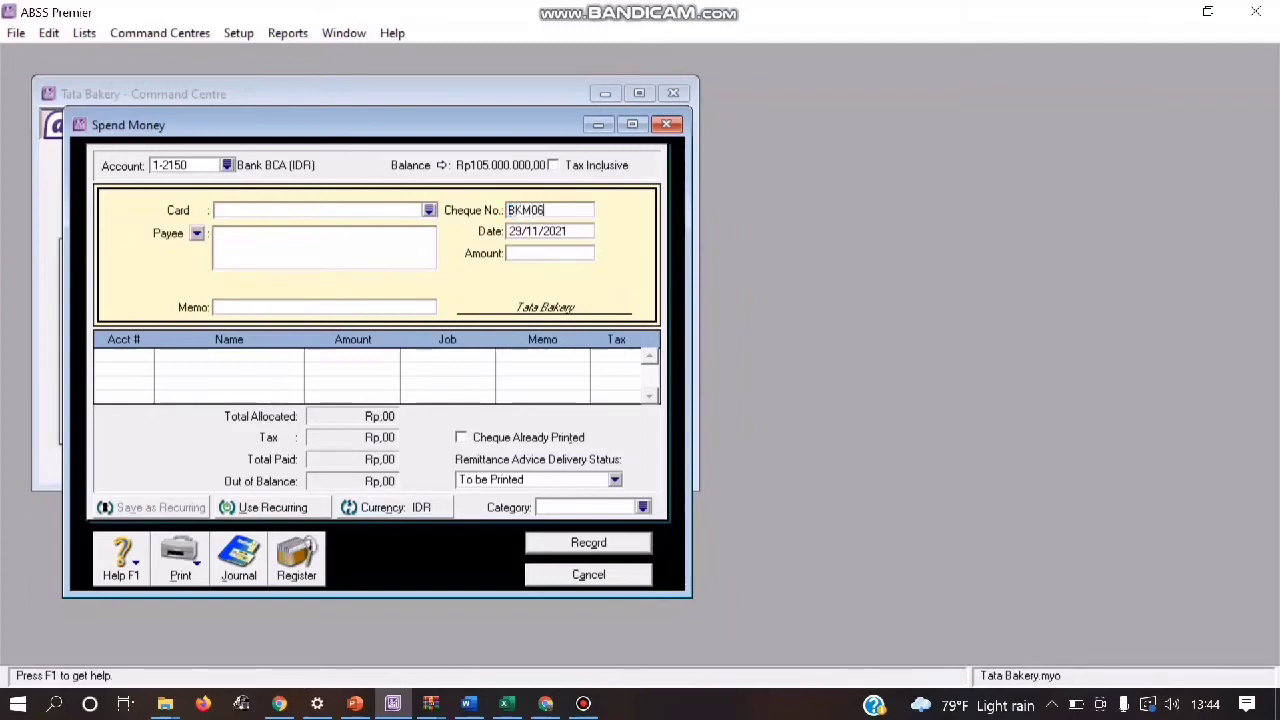
Step: Set the date of Spend Money transaction BKM06 to 28/01/2020
key(Tab)
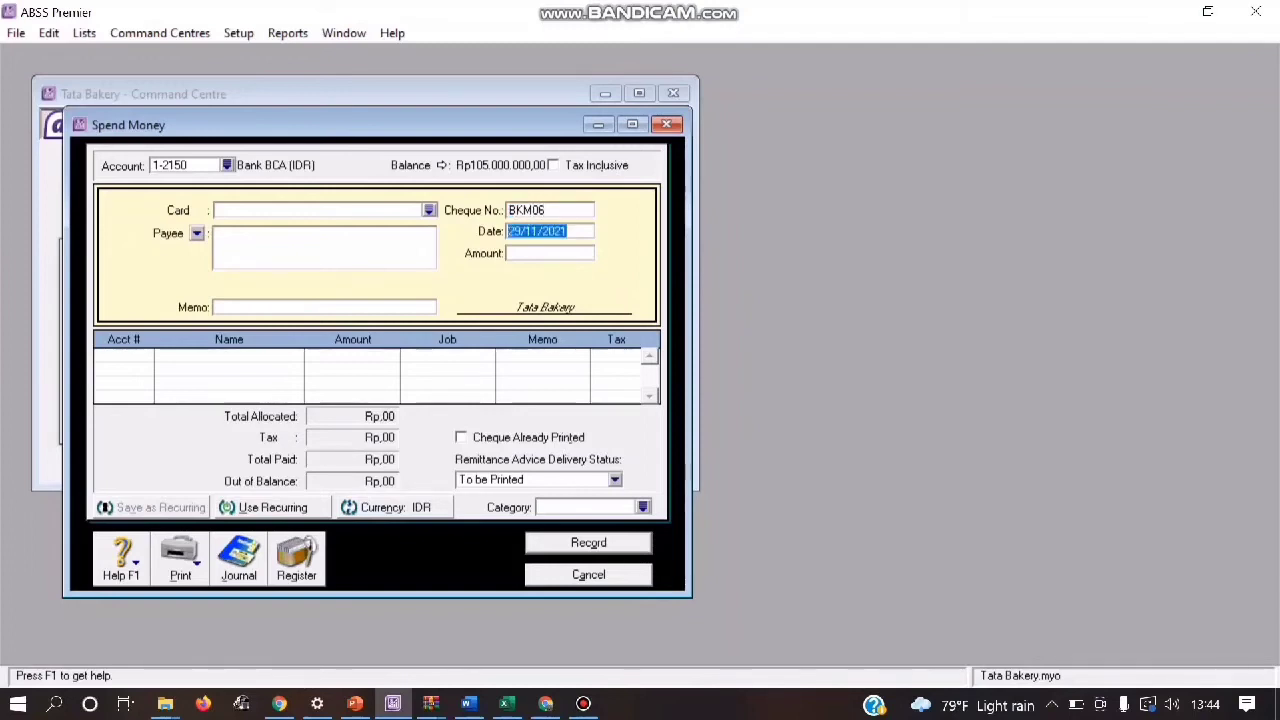
key(Left)
key(Left)
key(Left)
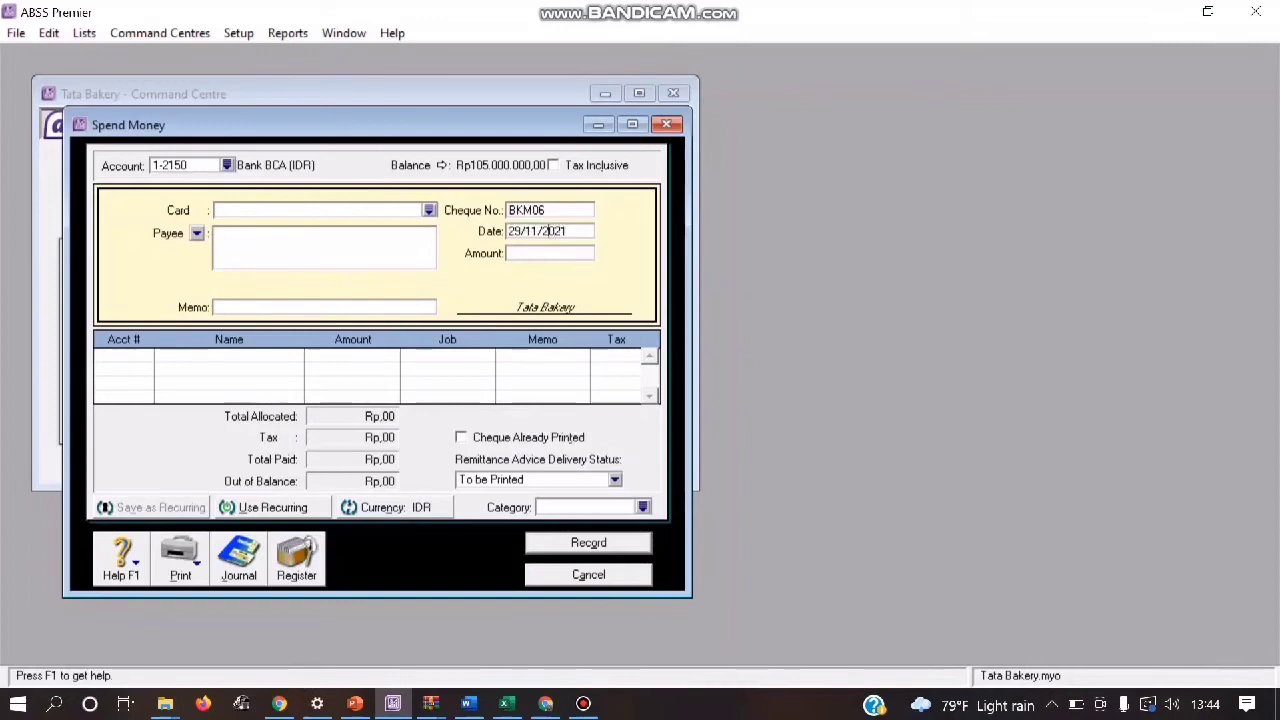
key(BackSpace)
text(0)
key(Left)
key(Left)
key(Left)
key(Left)
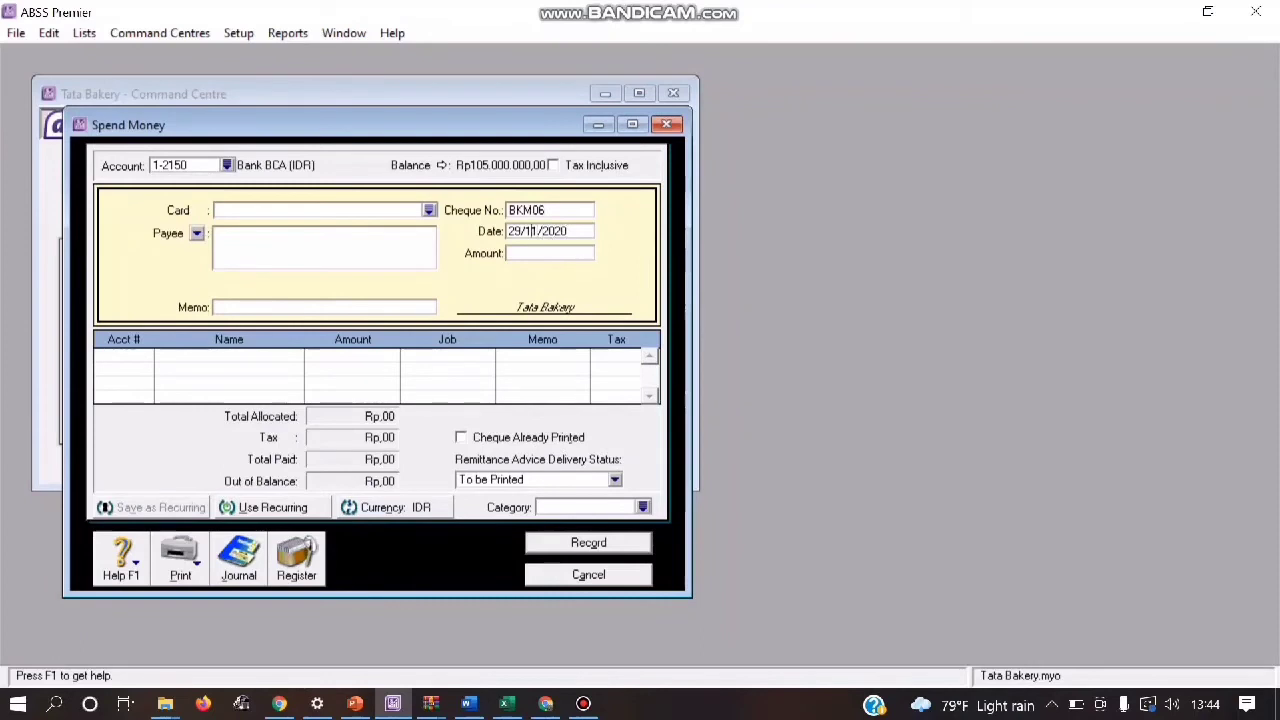
key(BackSpace)
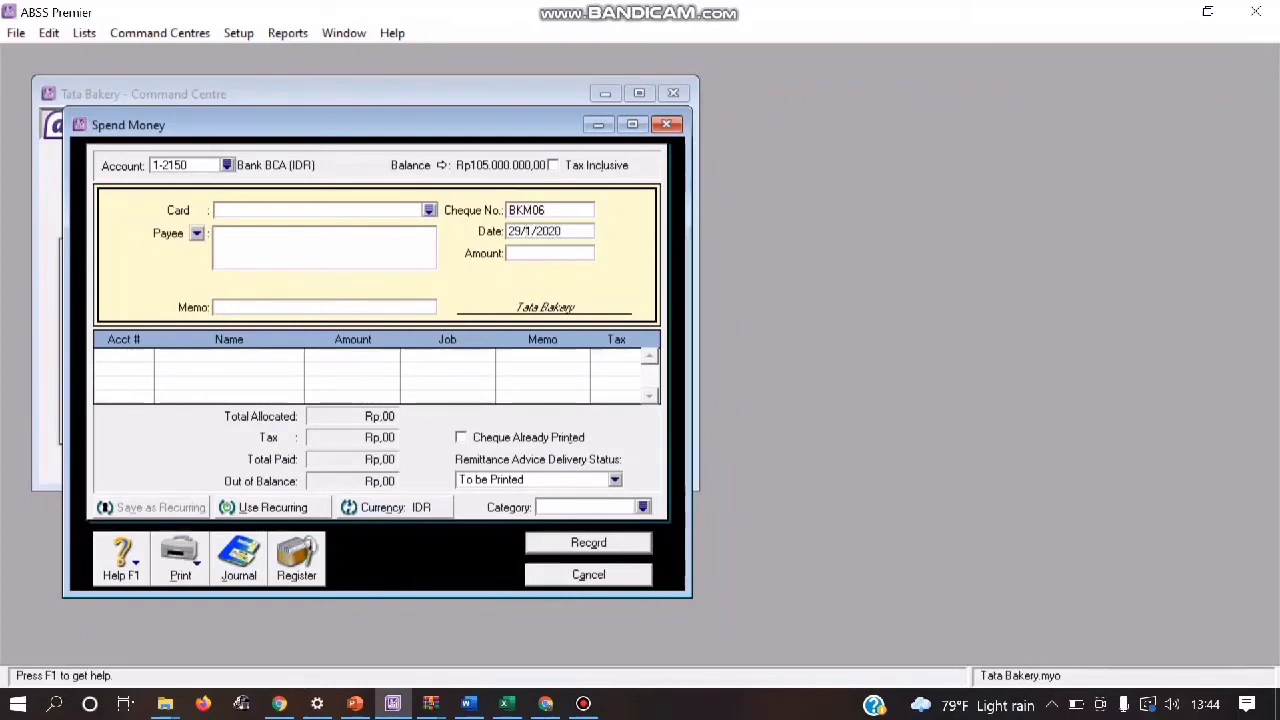
text(0)
key(BackSpace)
text(8)
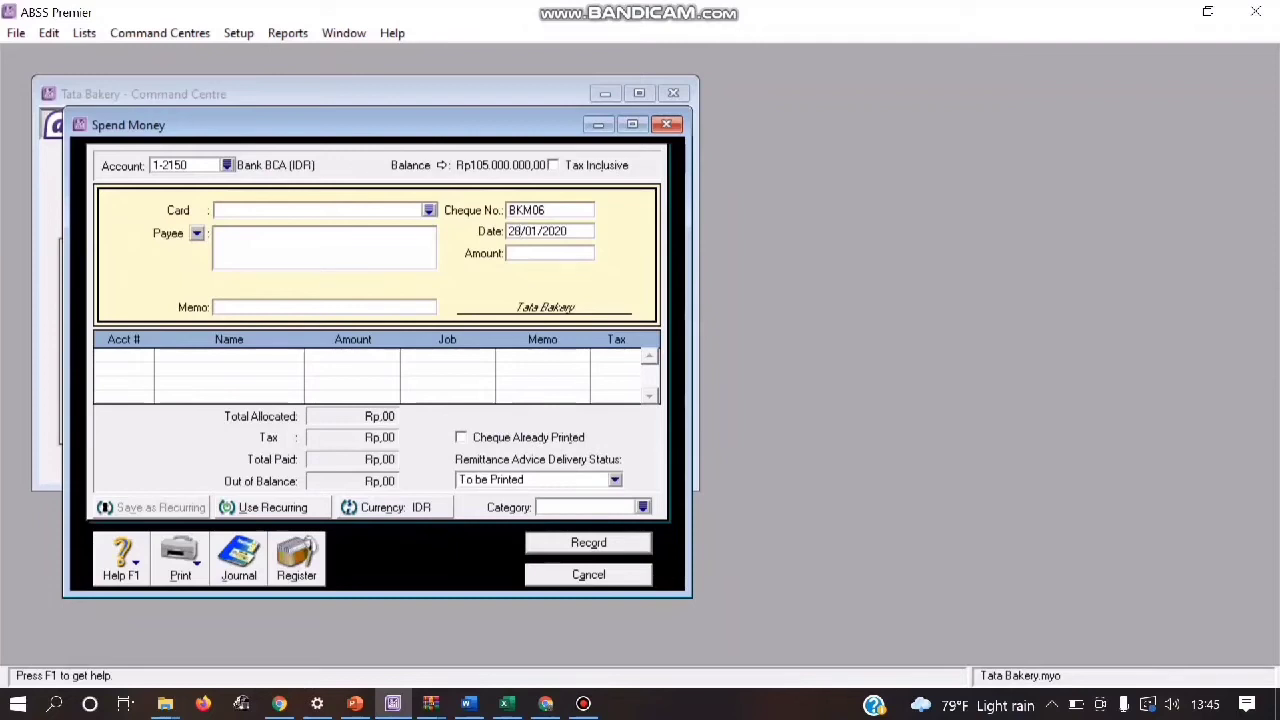
Step: Allocate Rp5.000.000 to account 1-2110 Cash (IDR) in transaction BKM06 and assign category L
click(118, 356)
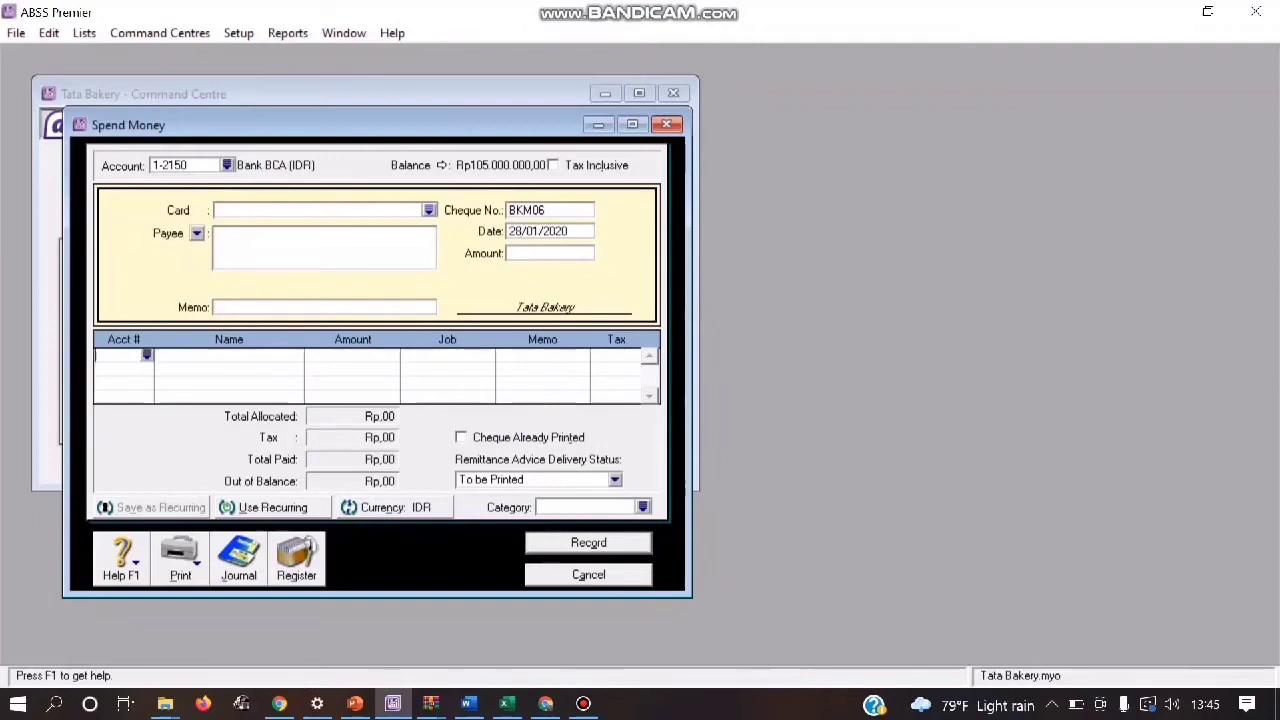
text(6)
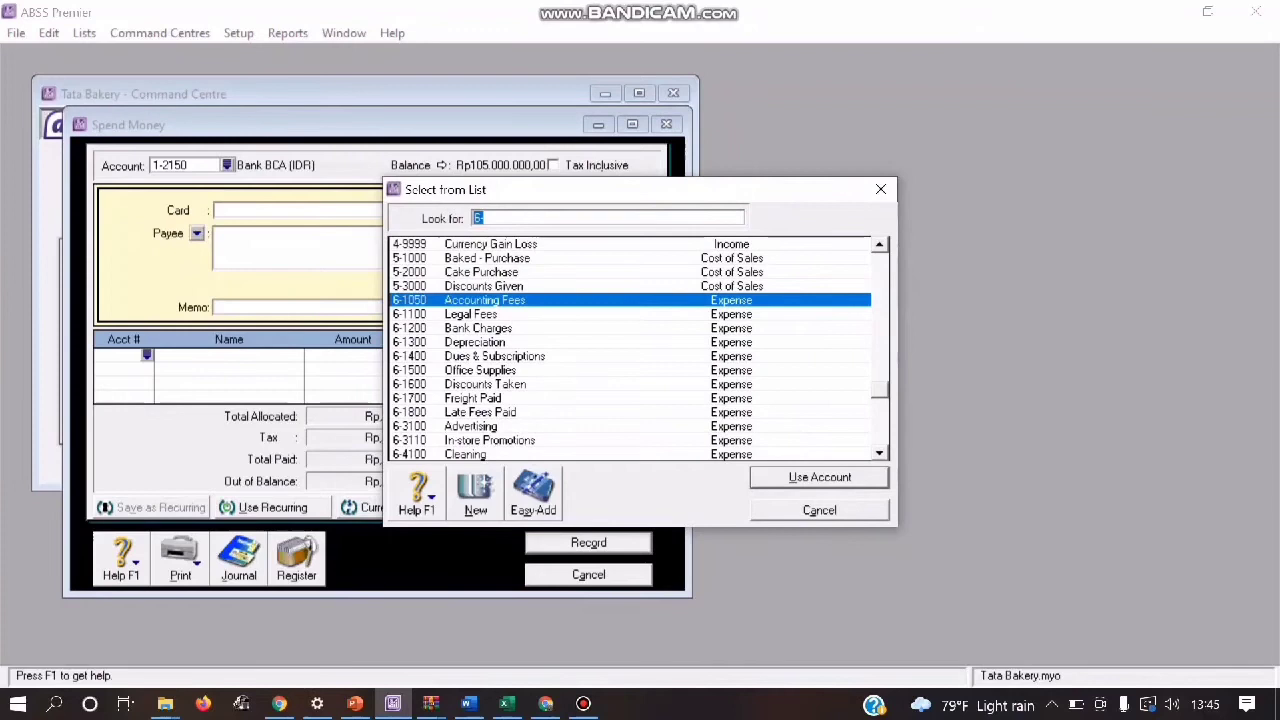
text(1)
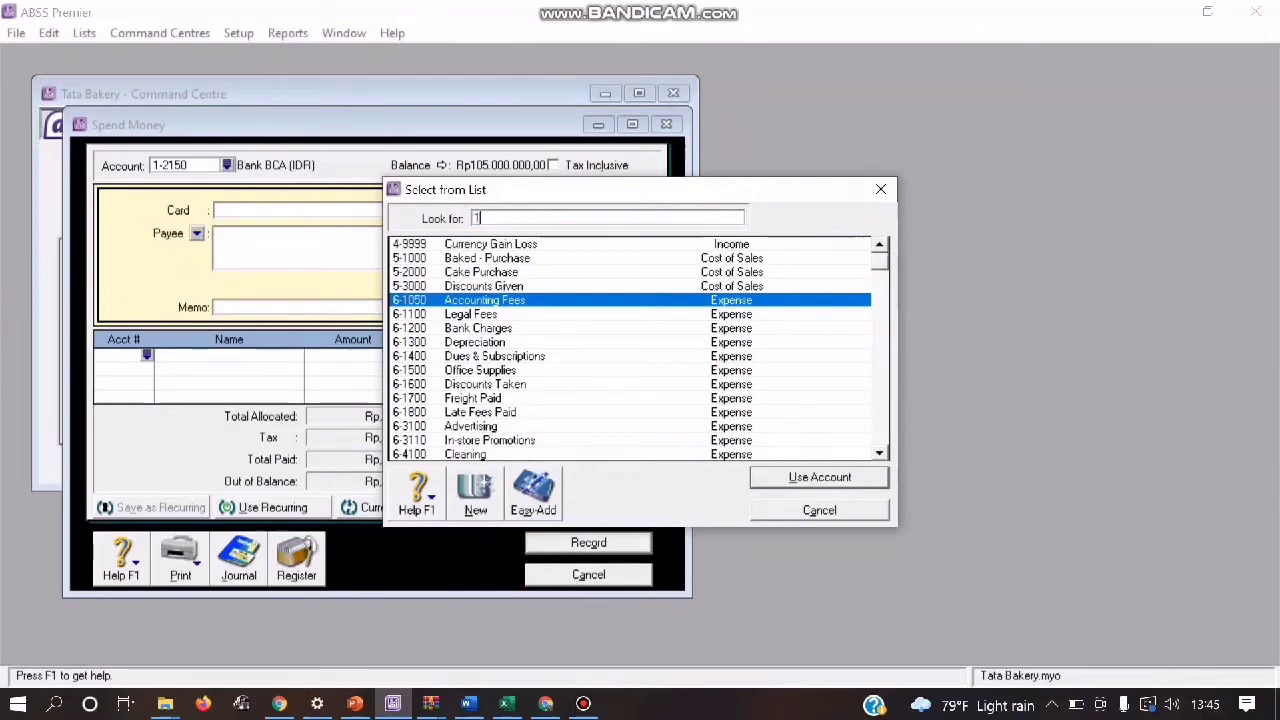
text(-)
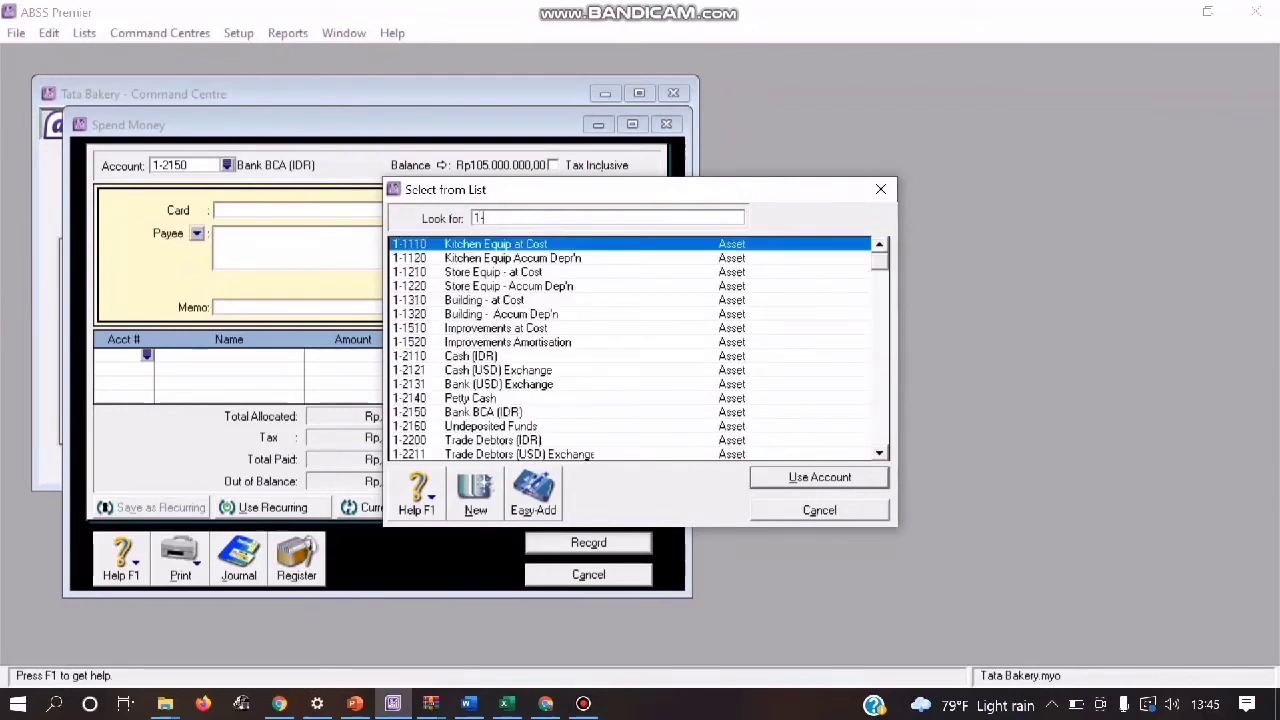
text(211)
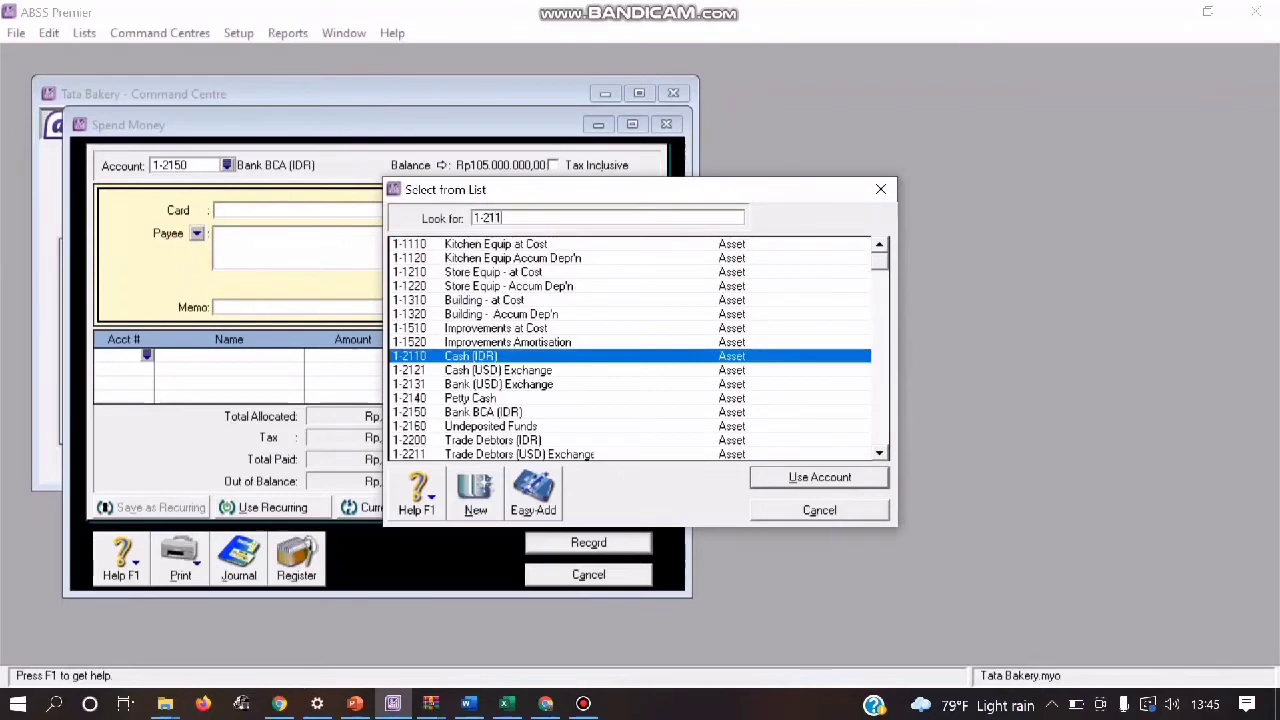
key(Return)
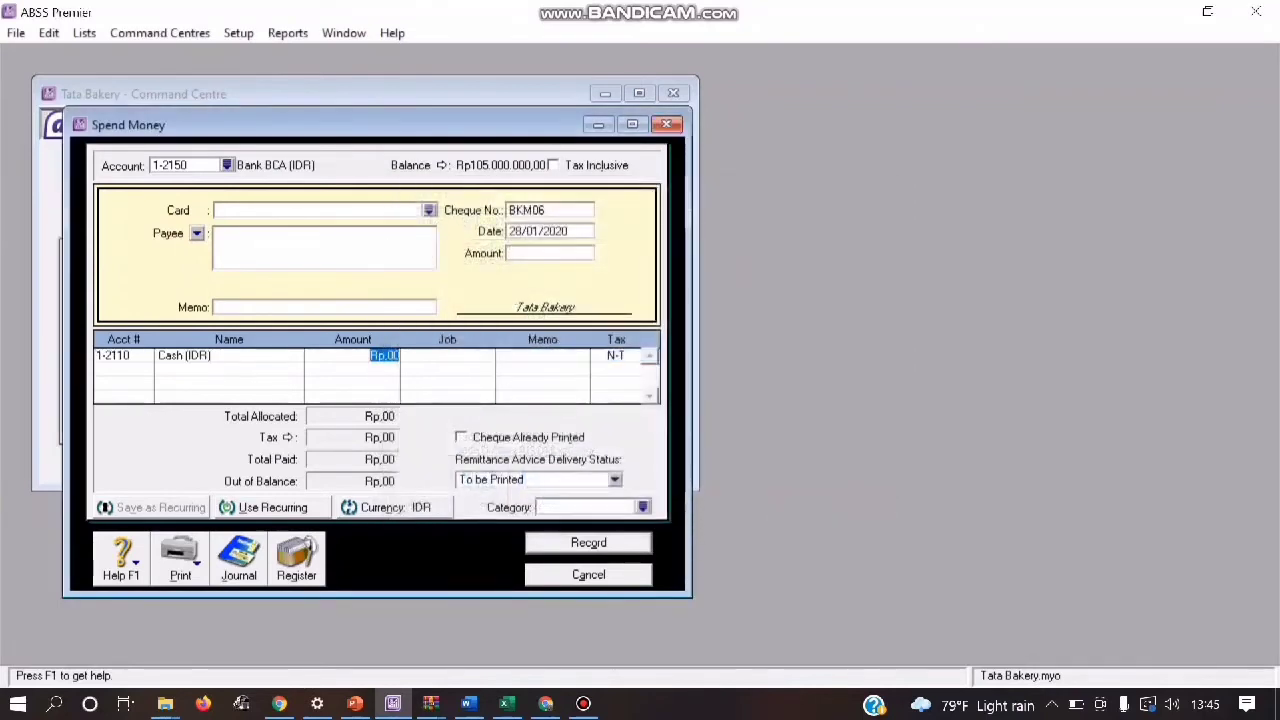
text(5)
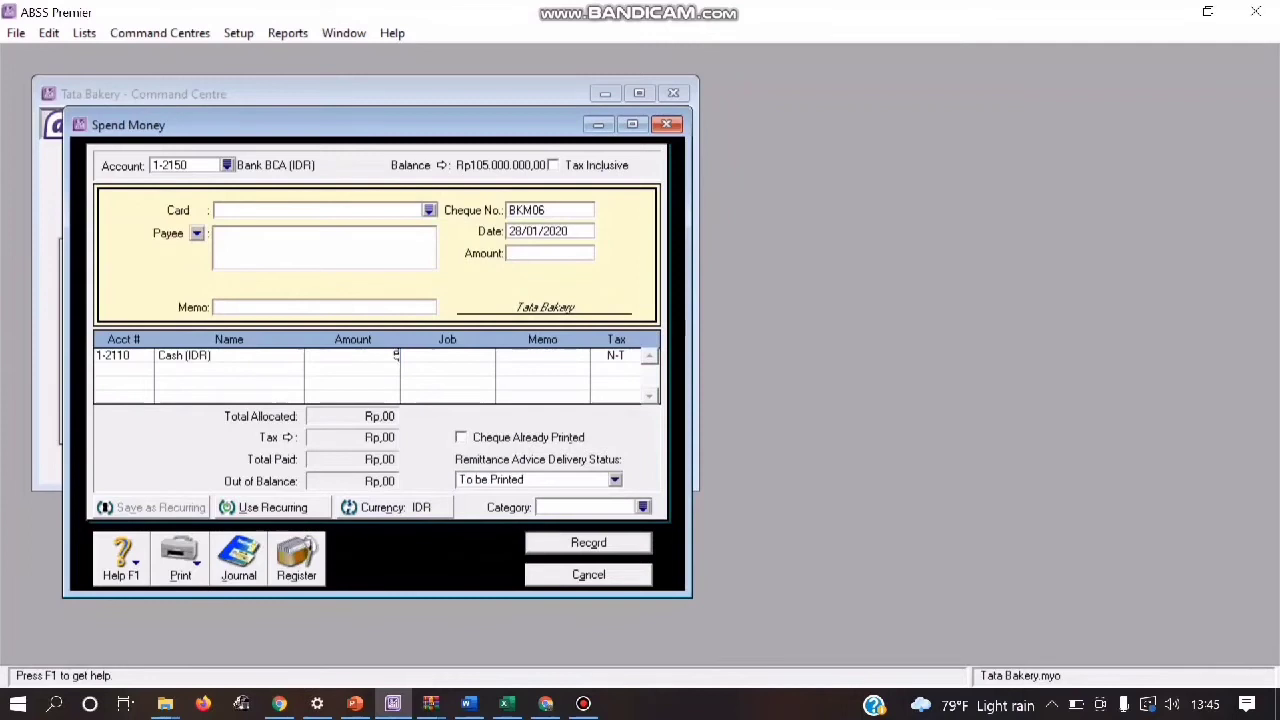
text(000000)
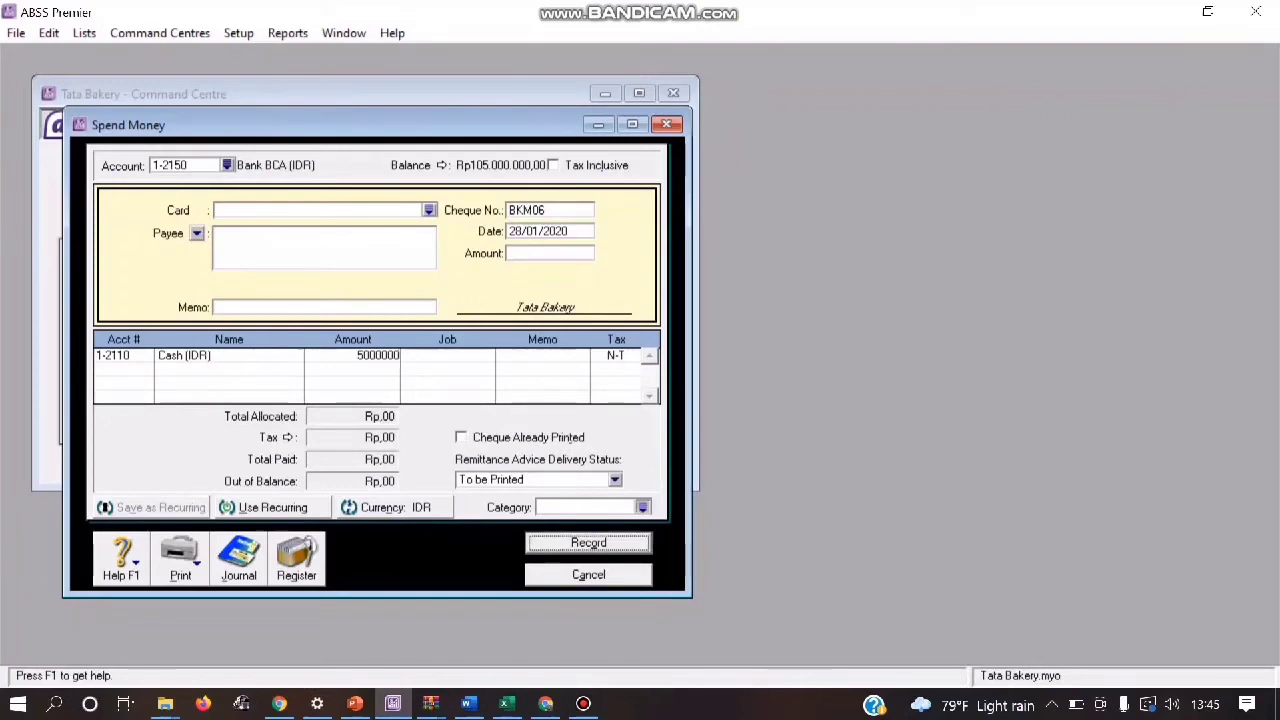
click(643, 507)
key(Return)
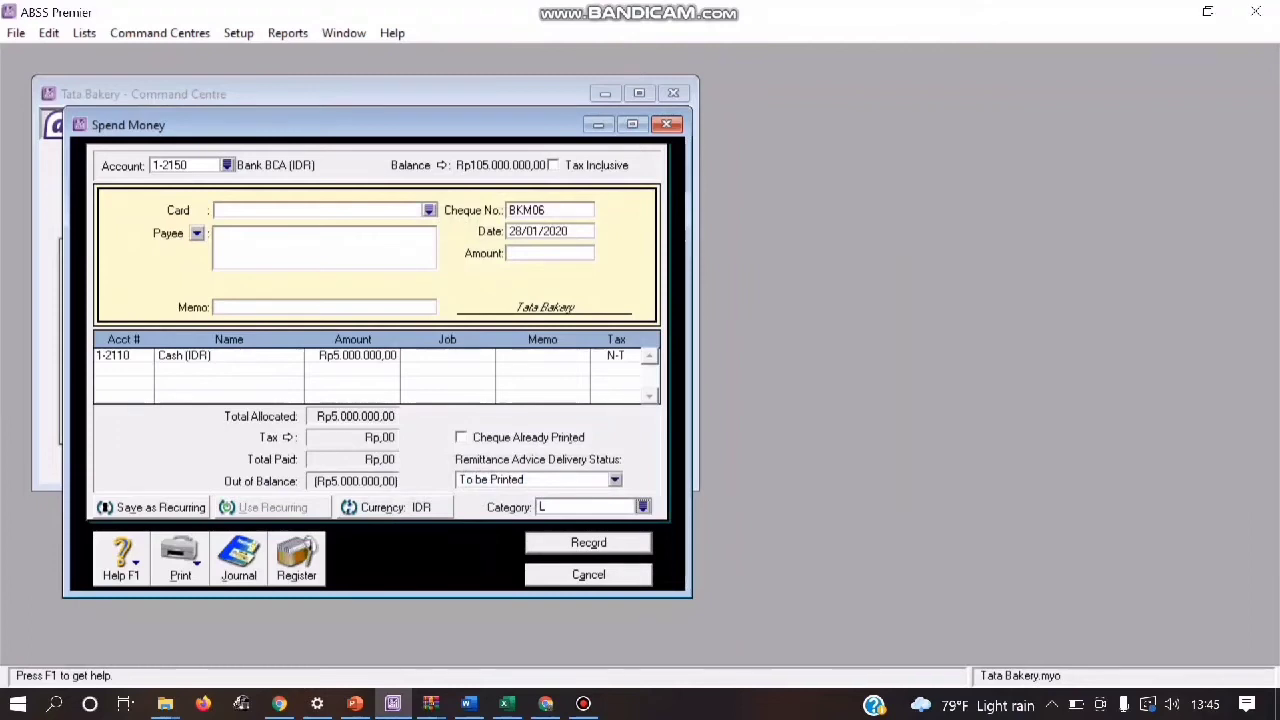
Step: Review the recap of Spend Money transaction BKM06 and record the transaction
key(ctrl+r)
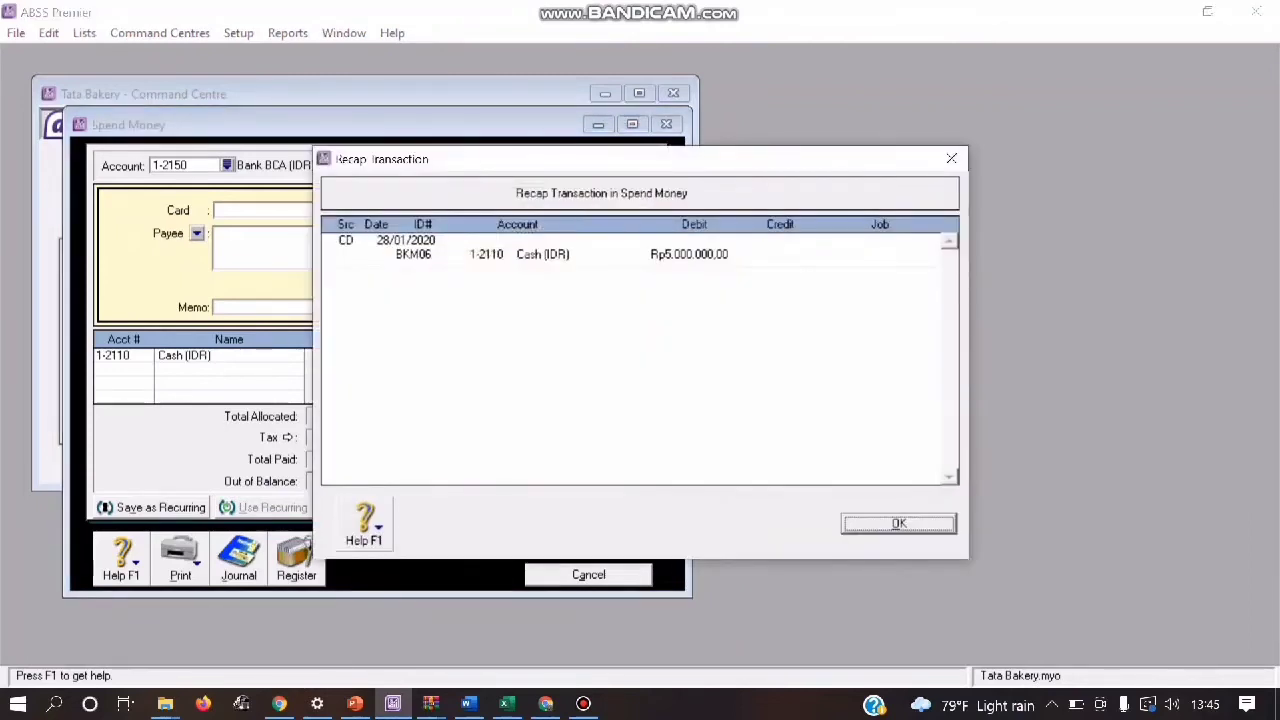
key(Return)
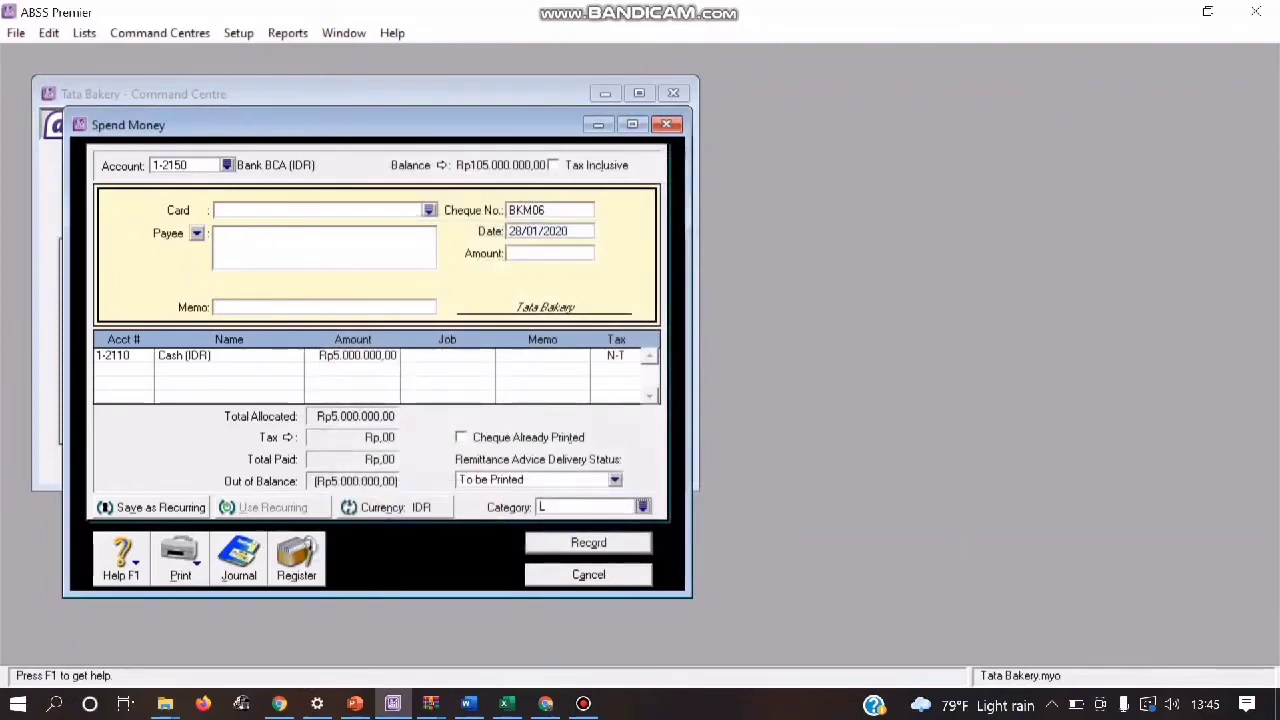
key(Return)
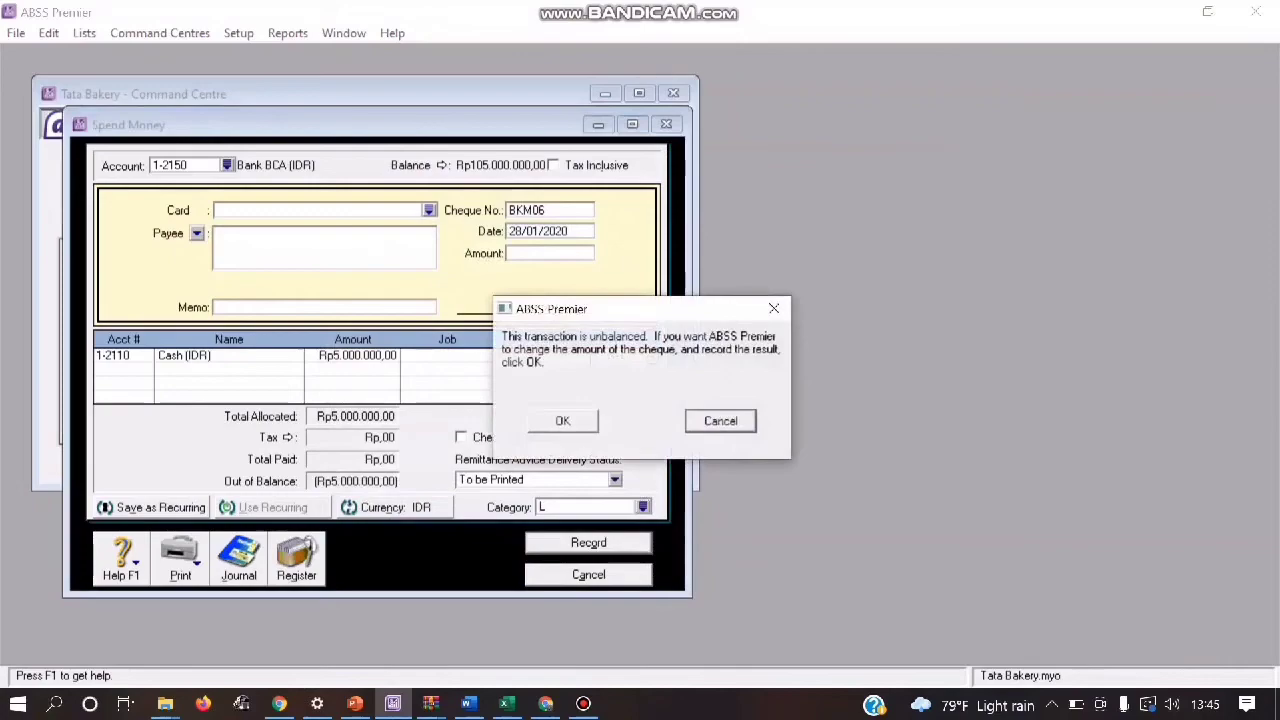
key(Return)
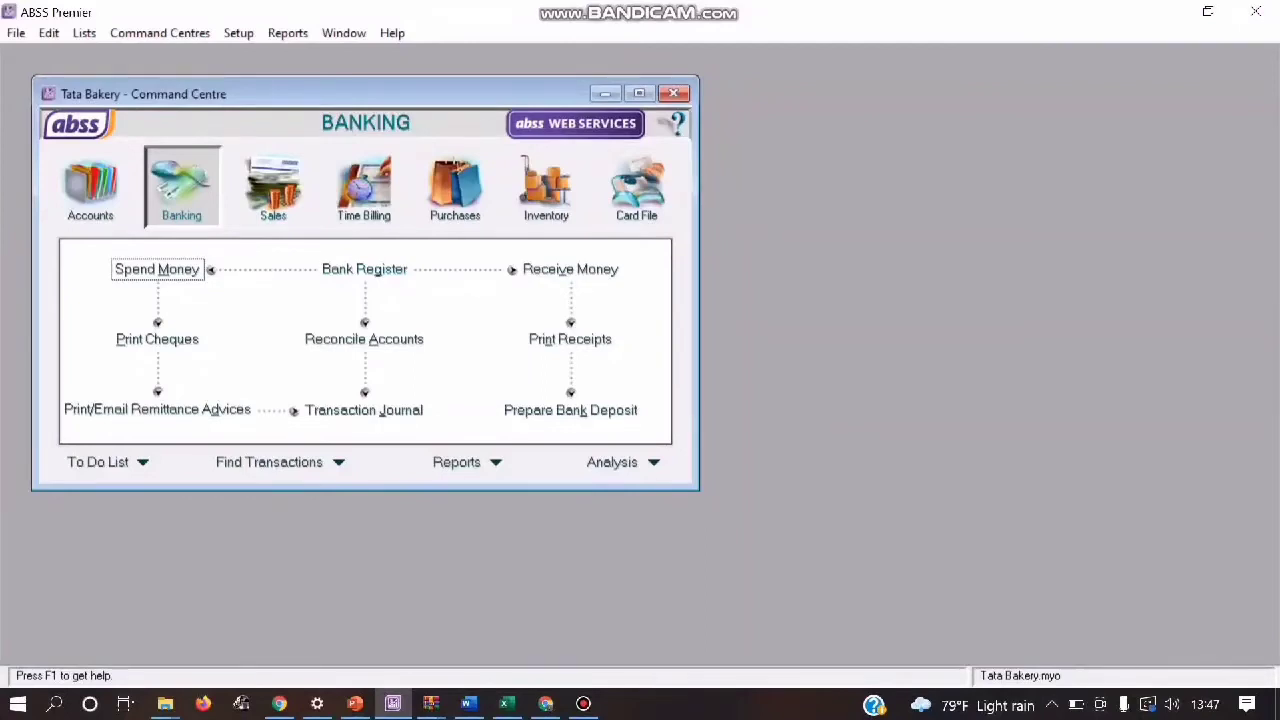
Step: Start a new journal entry in Accounts with general journal number BKJ01 and date 04/01/2020
click(91, 189)
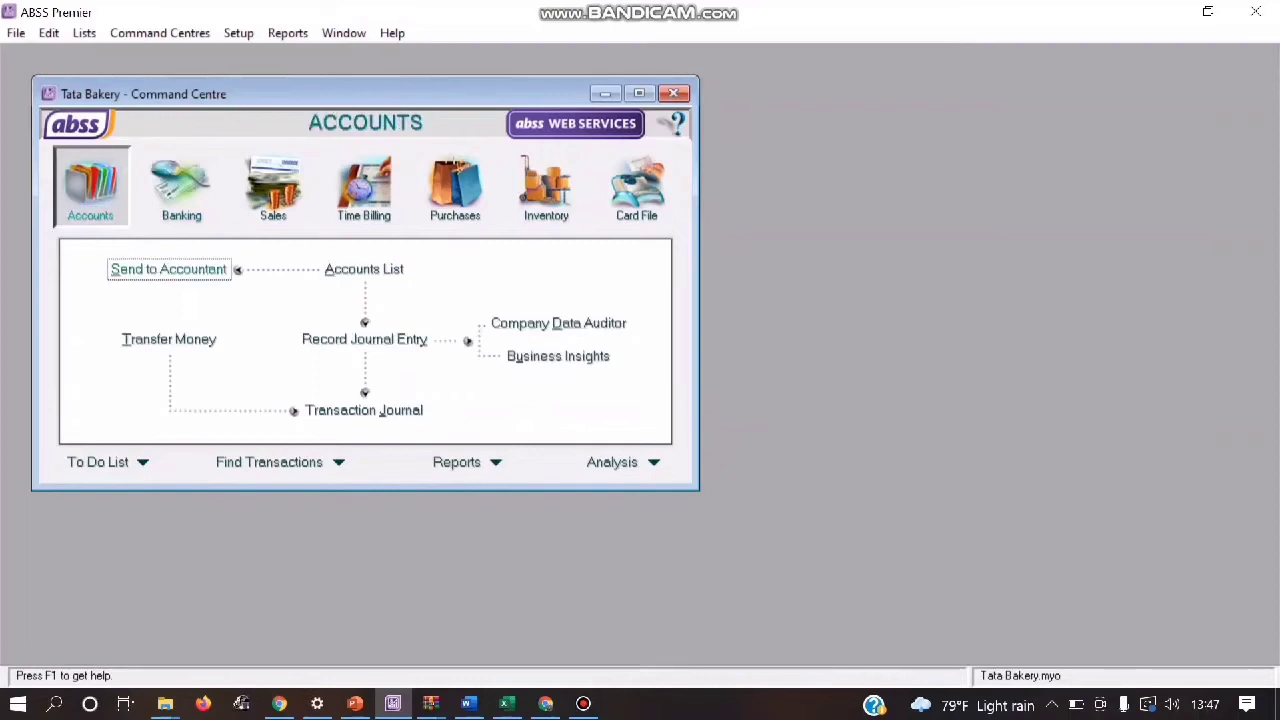
click(364, 340)
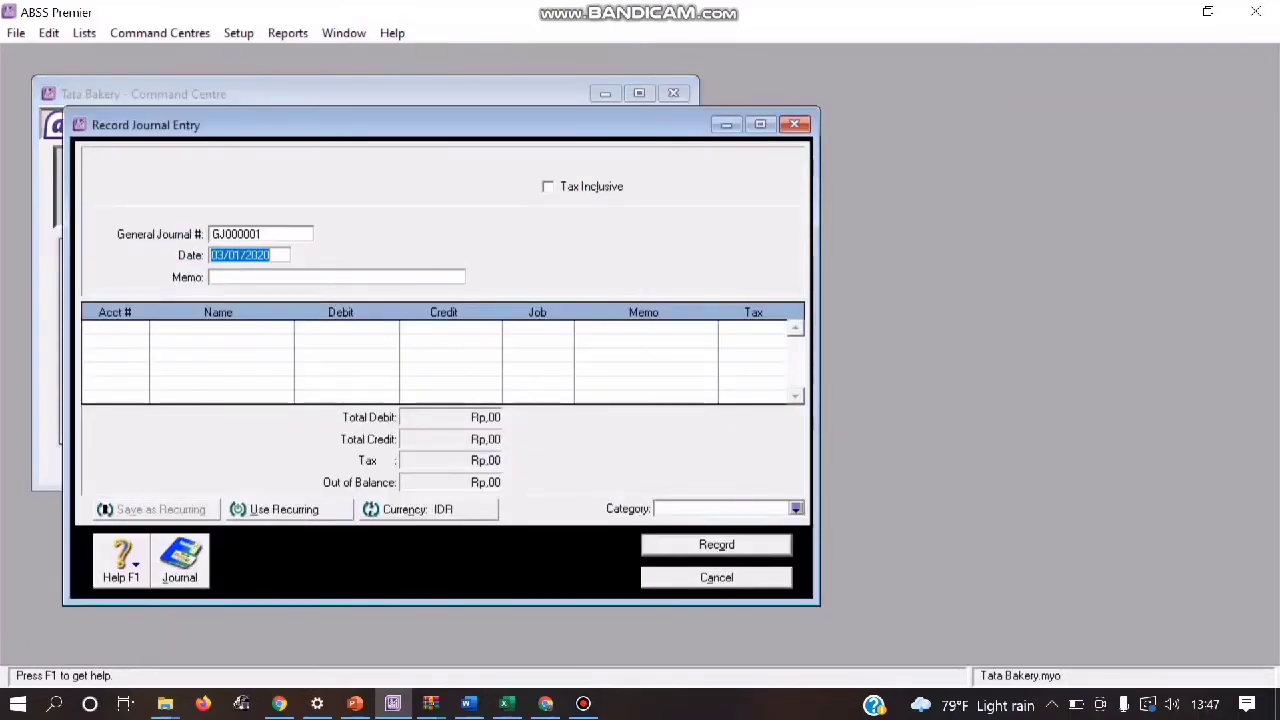
click(260, 234)
text(BK)
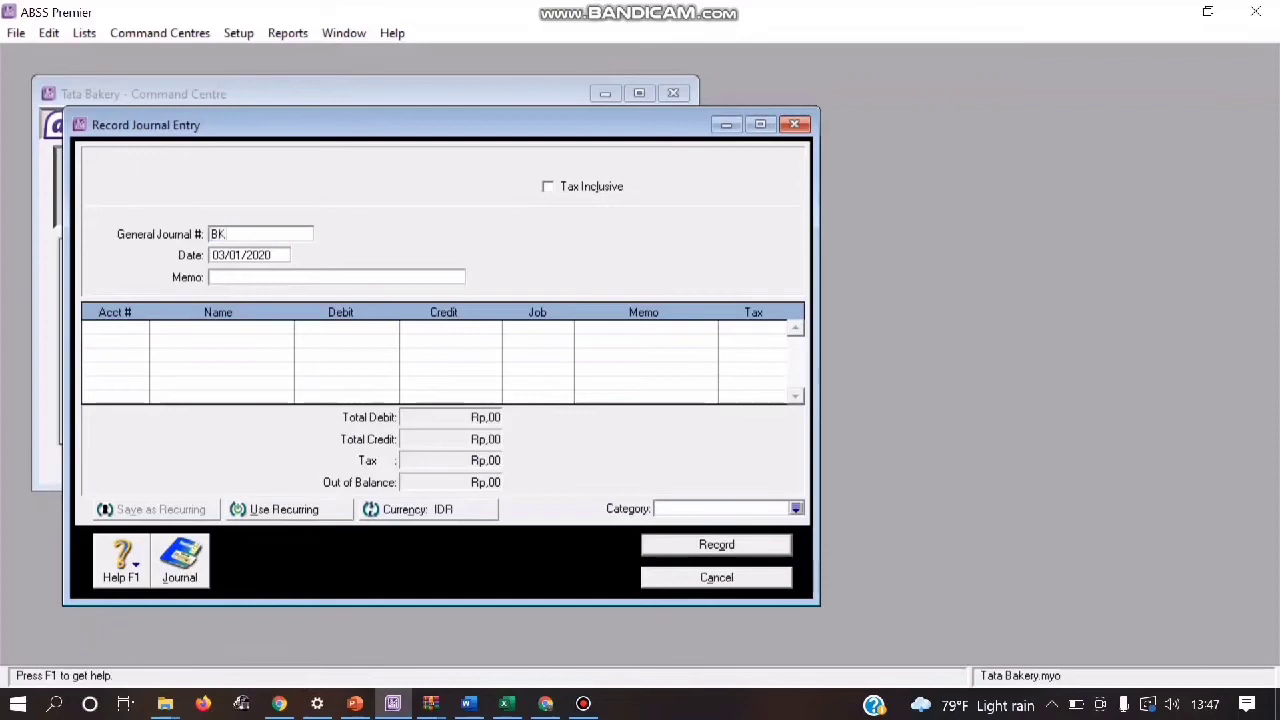
text(J01)
key(Tab)
click(224, 255)
key(BackSpace)
text(4)
key(Tab)
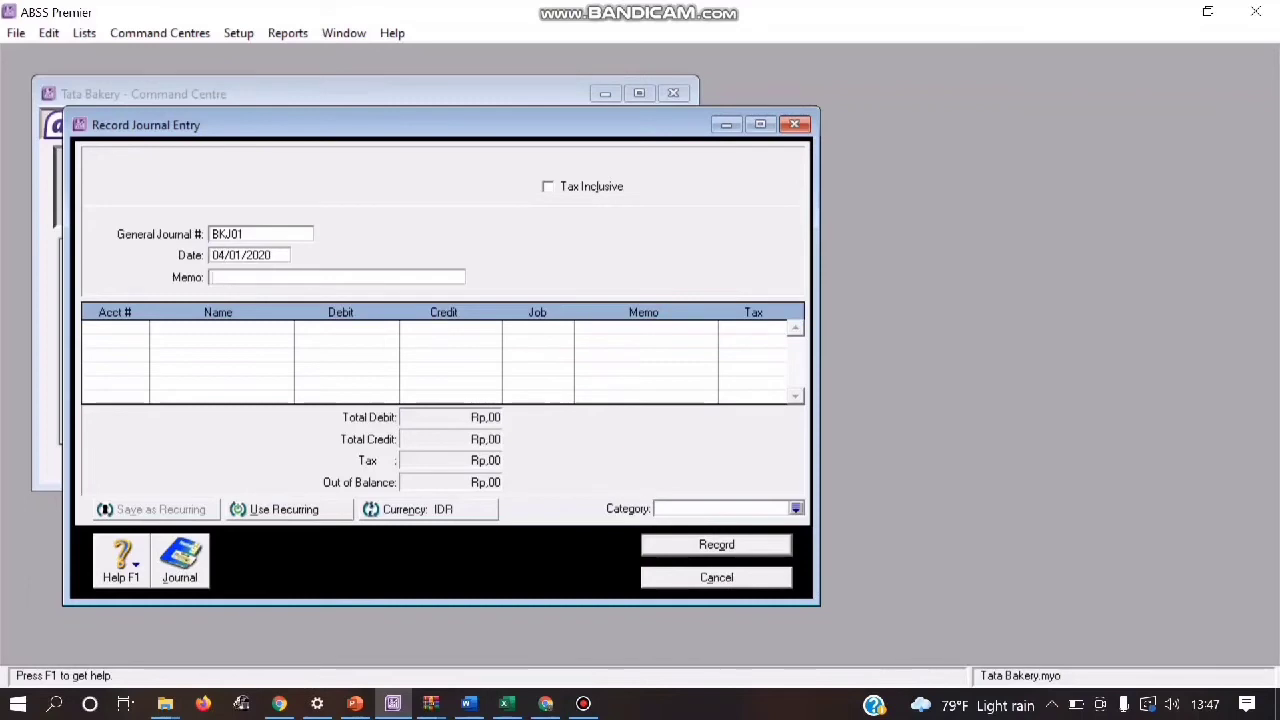
Step: Enter the memo "Pe,bayaran Biaya Telpon Bulan Januari" for journal BKJ01
text(Pe,bayaran )
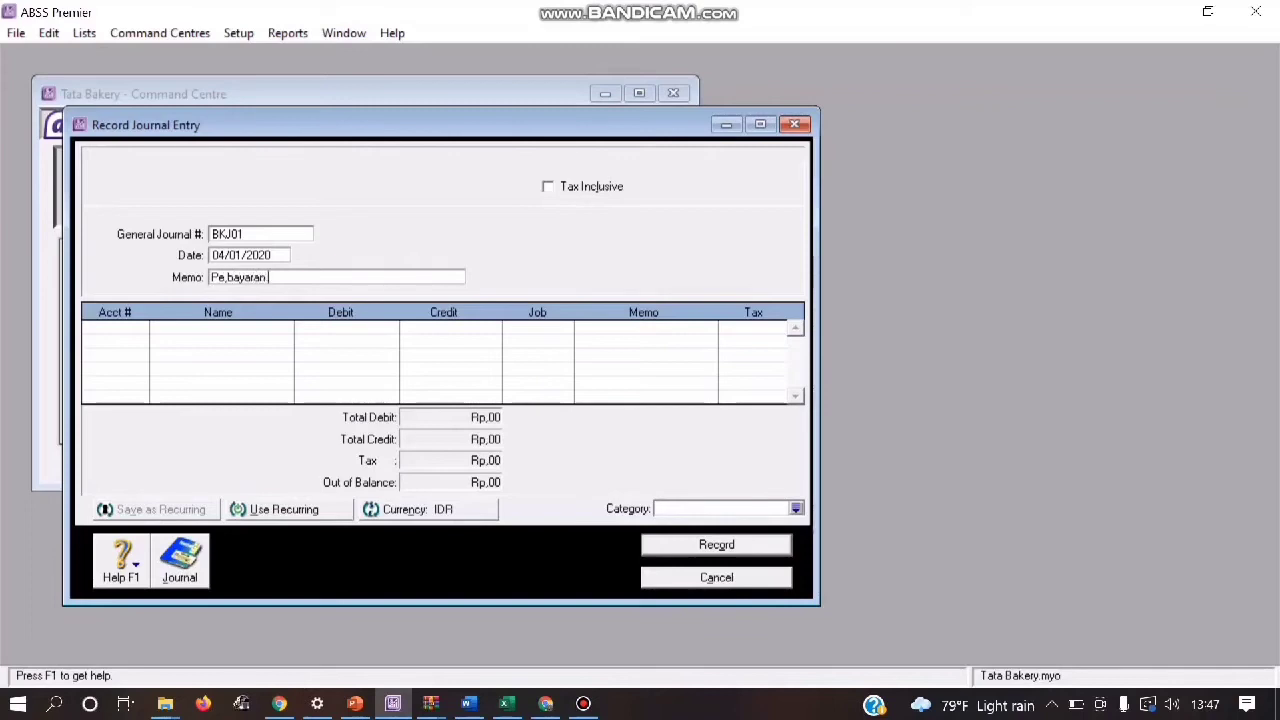
text(Biaya Te)
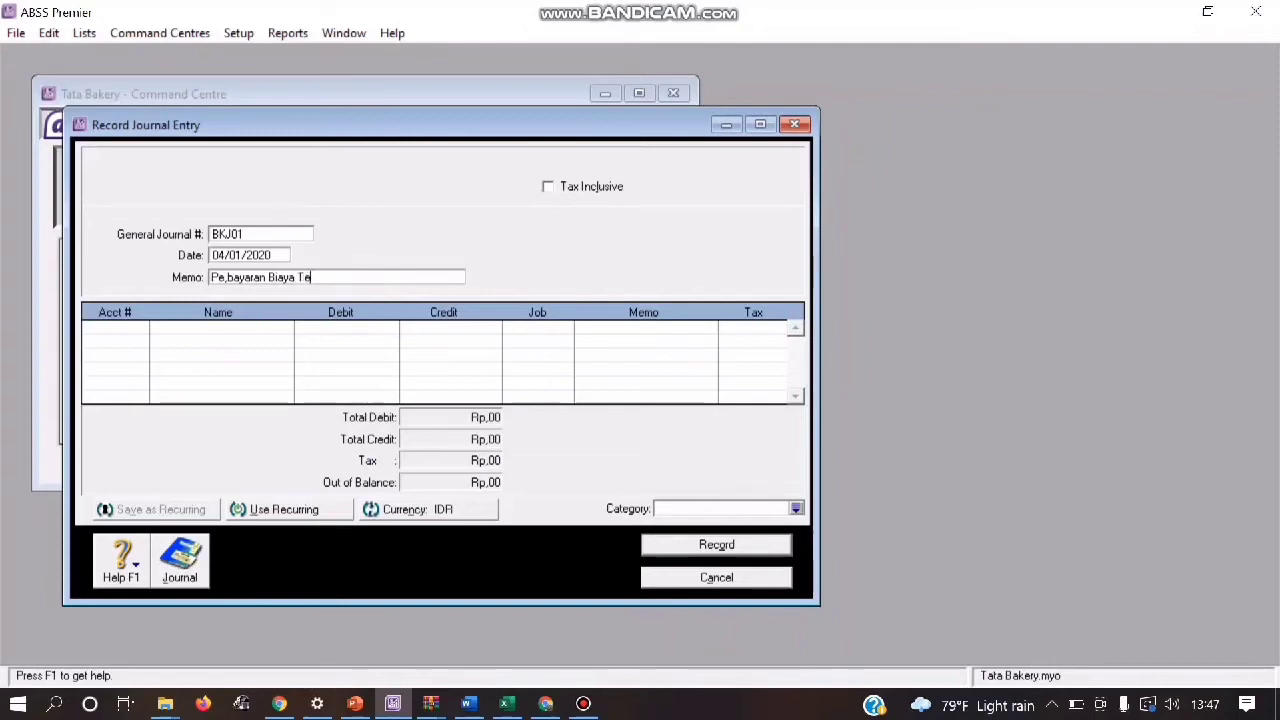
text(lpom)
text( B)
key(BackSpace)
key(BackSpace)
key(BackSpace)
text(n Bulan )
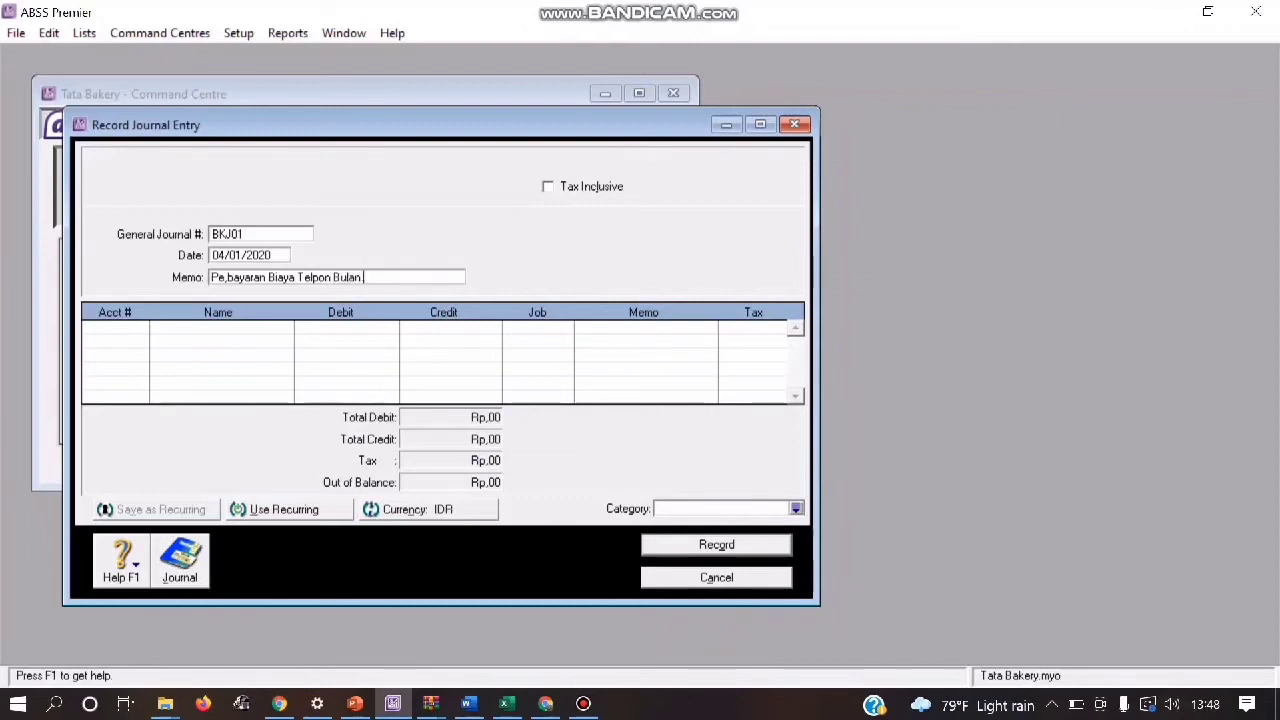
text(Januari)
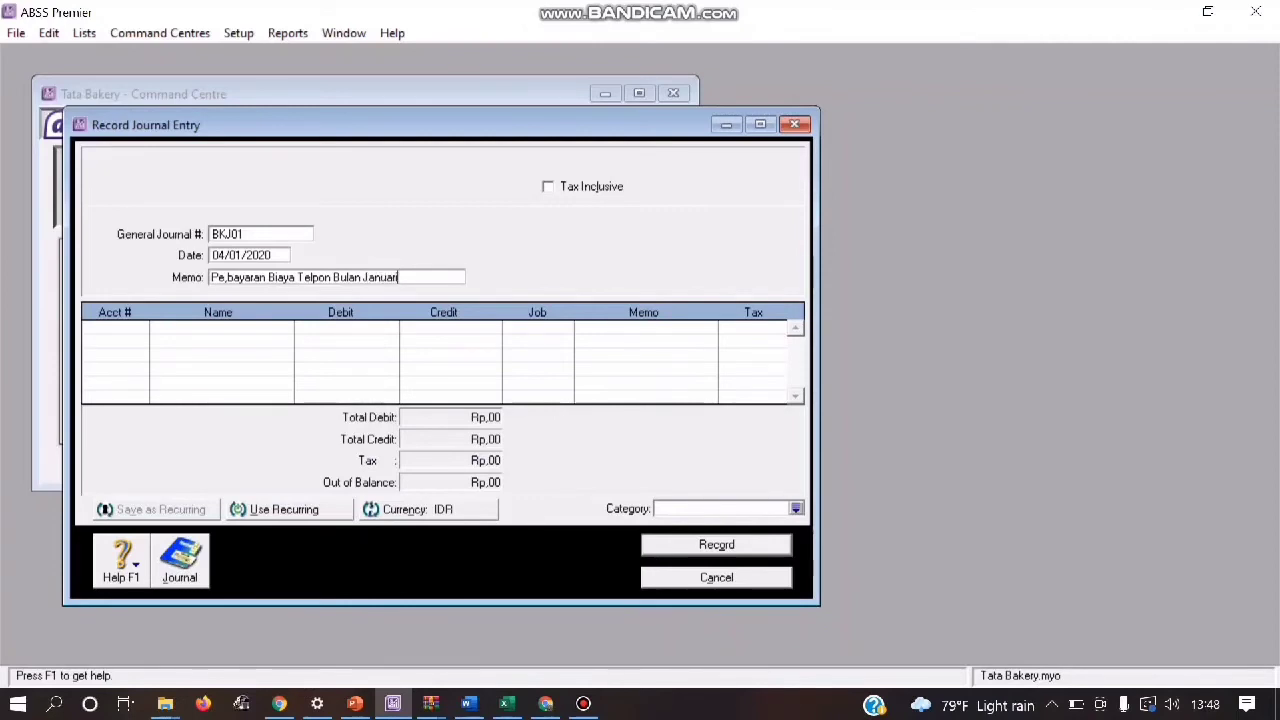
key(Tab)
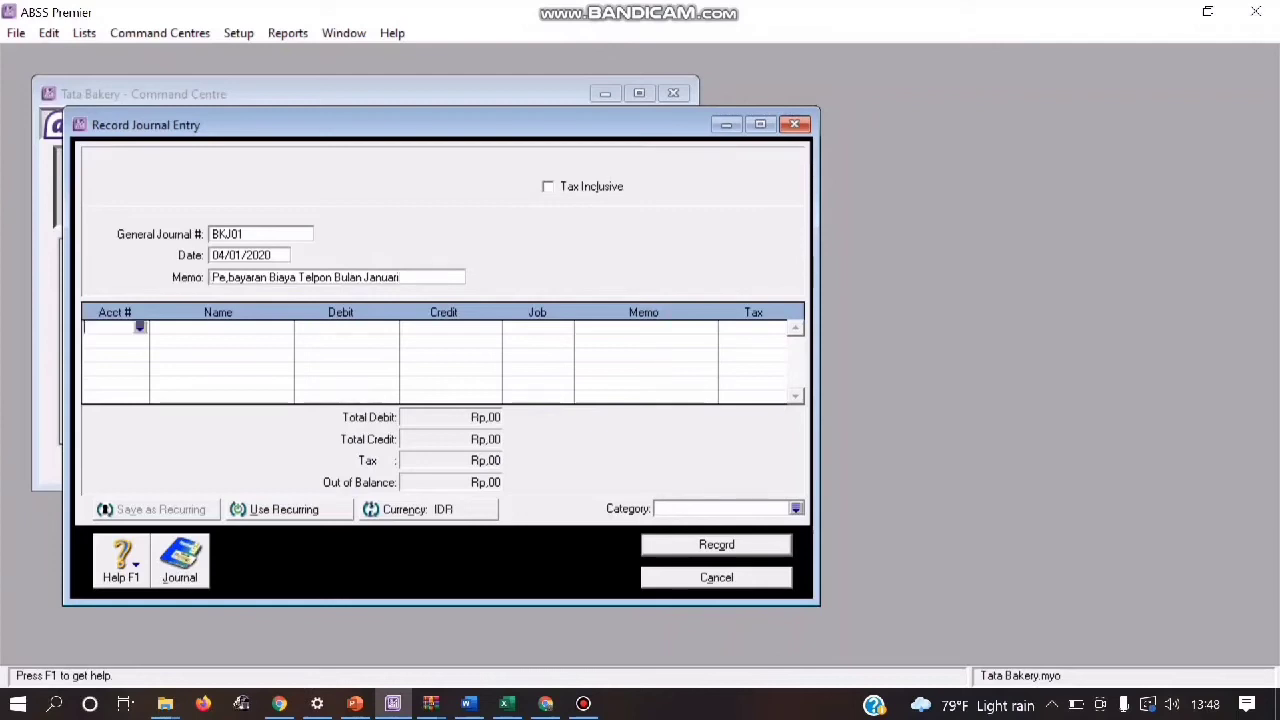
Step: Debit Rp1.500.000 to account 6-4600 Telephone on the first line of journal BKJ01
key(Return)
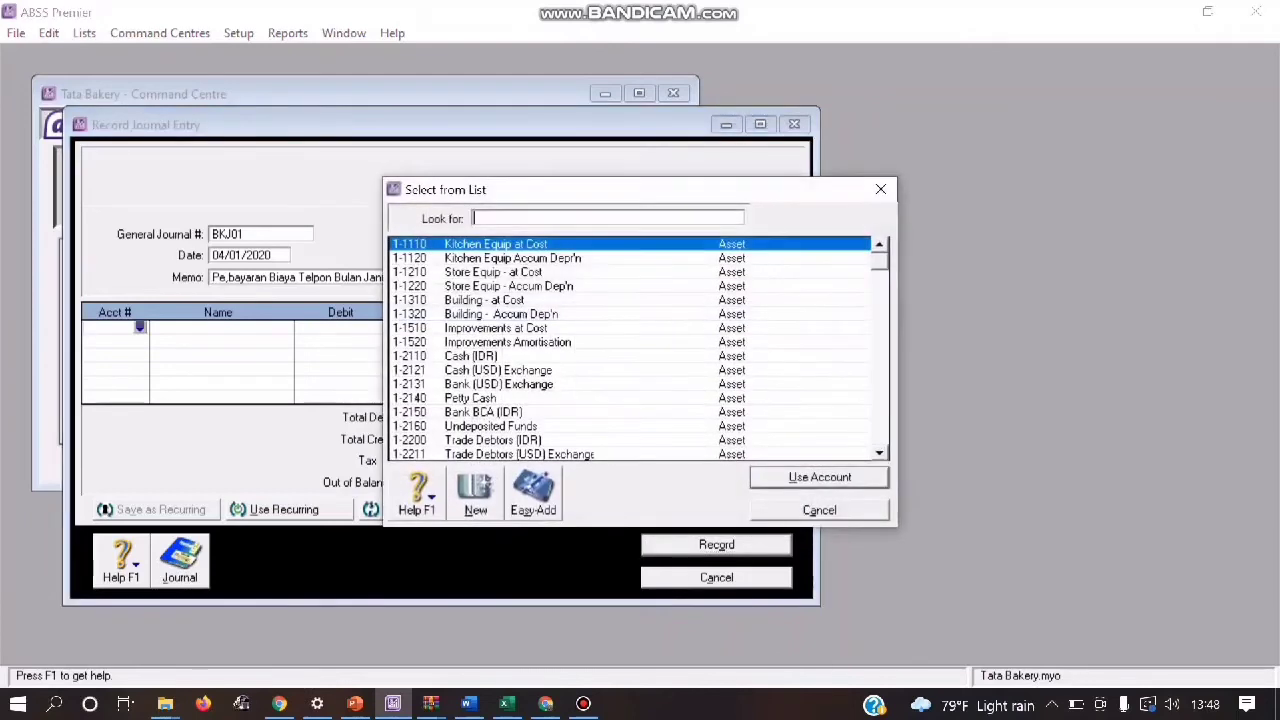
text(6-)
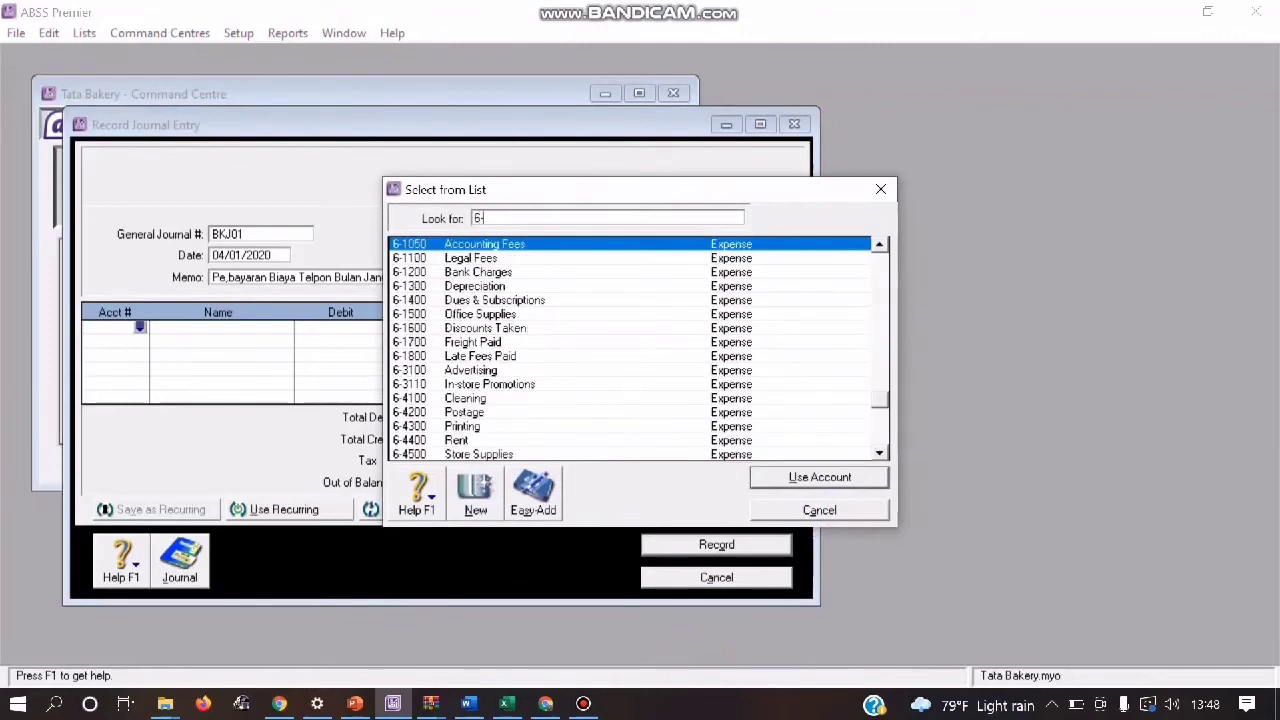
text(46)
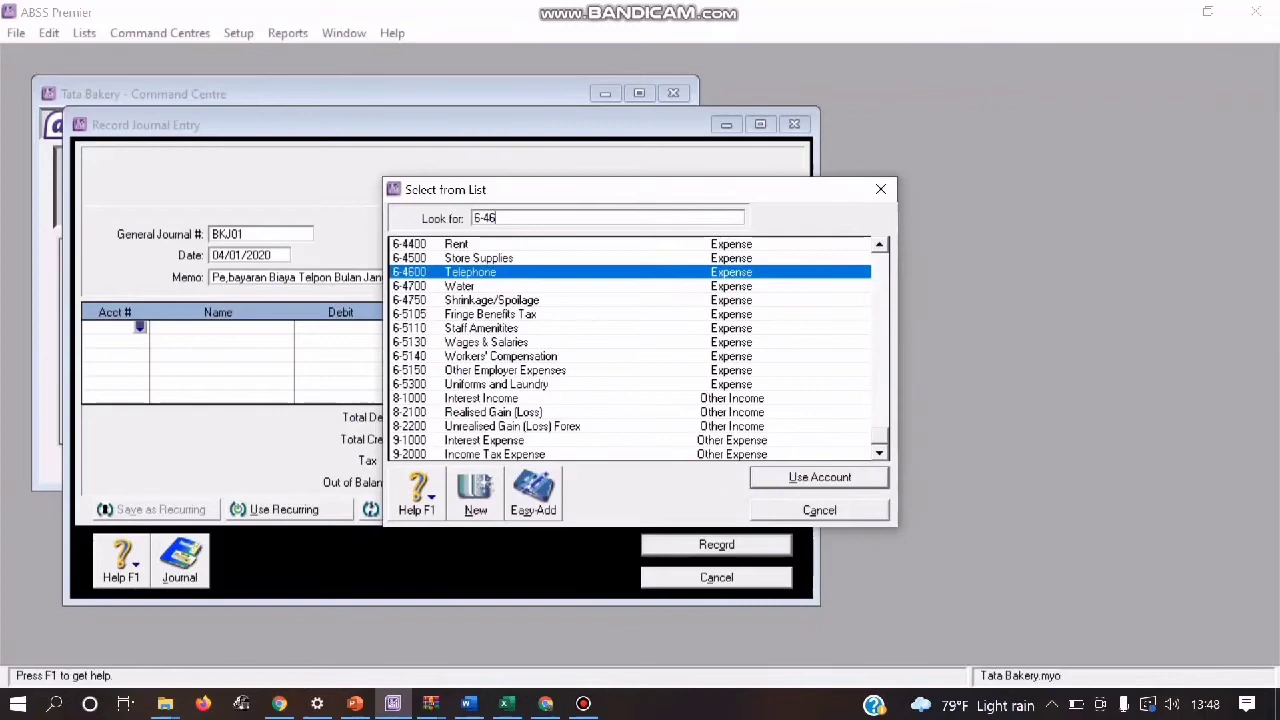
key(Return)
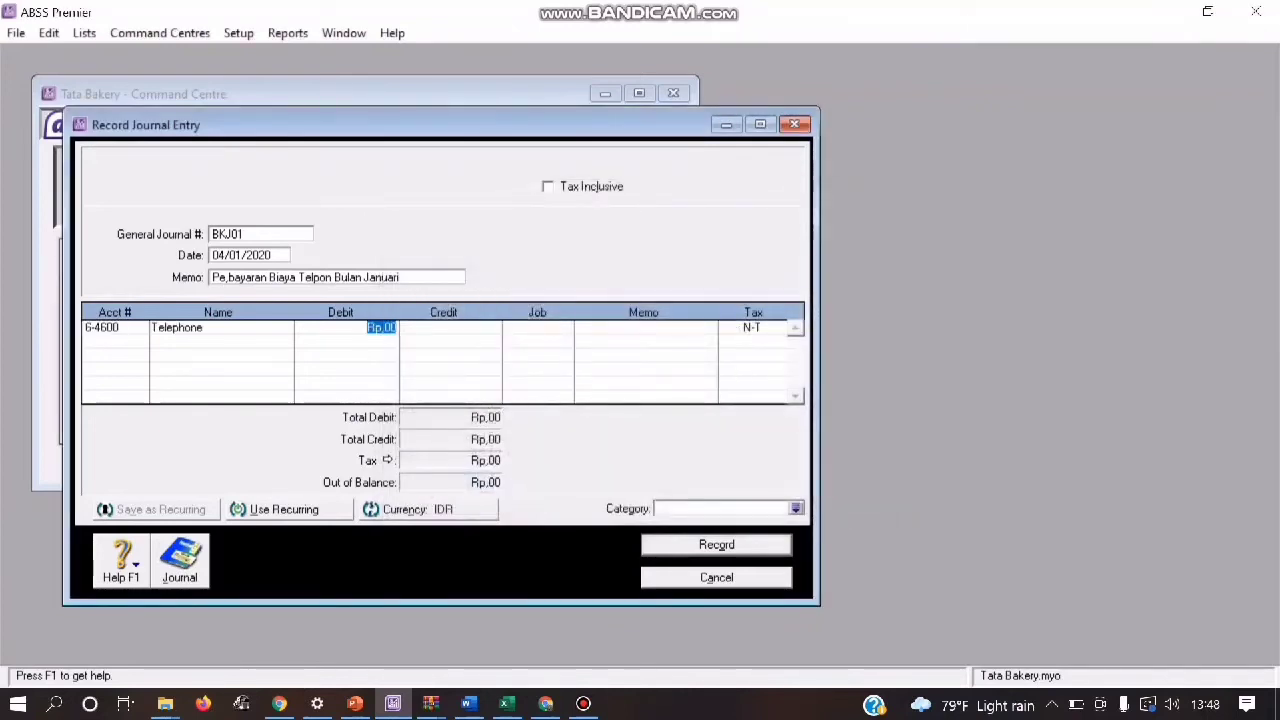
text(1500000)
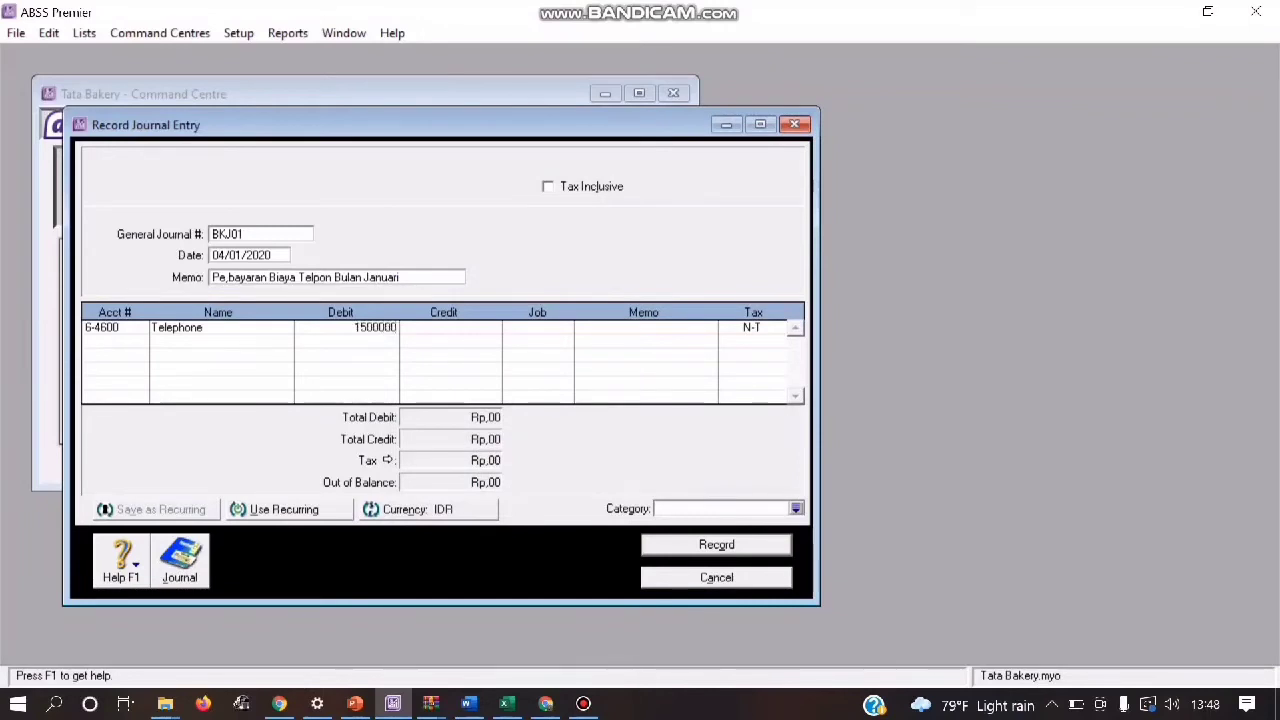
key(Return)
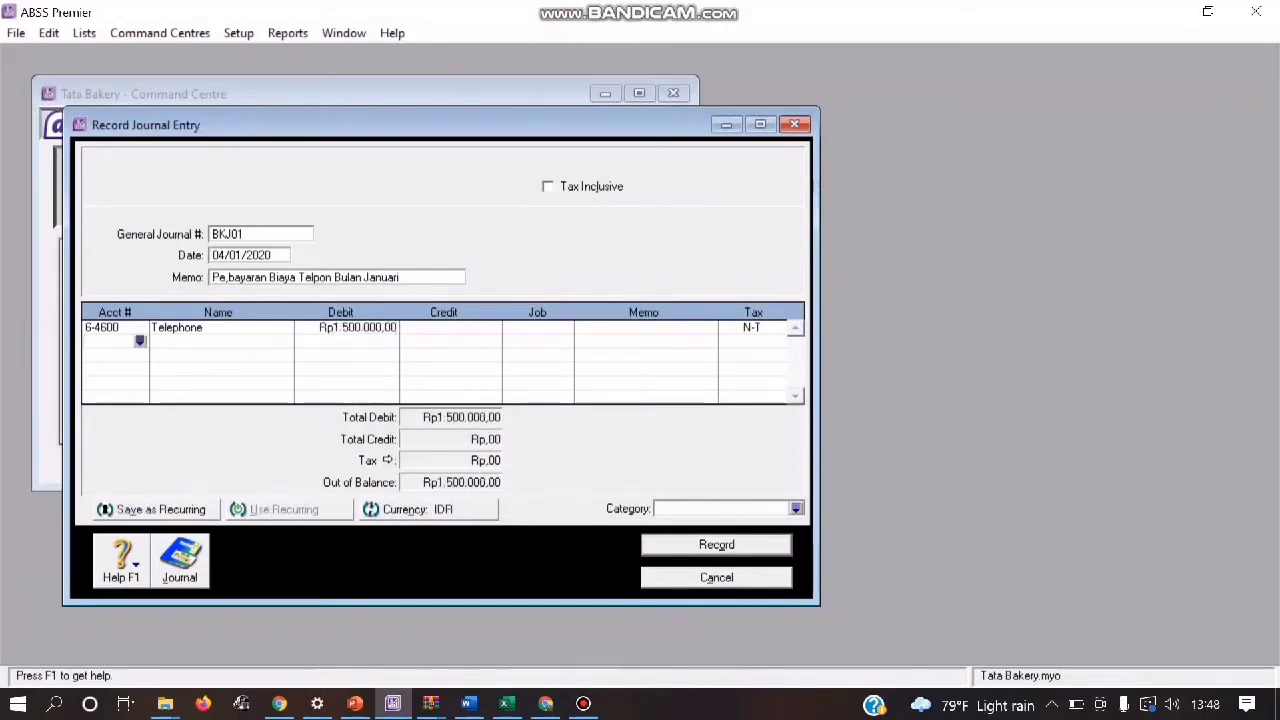
Step: Credit Rp1.500.000 to account 1-2110 Cash (IDR) in journal BKJ01 and assign category L
key(Return)
click(140, 342)
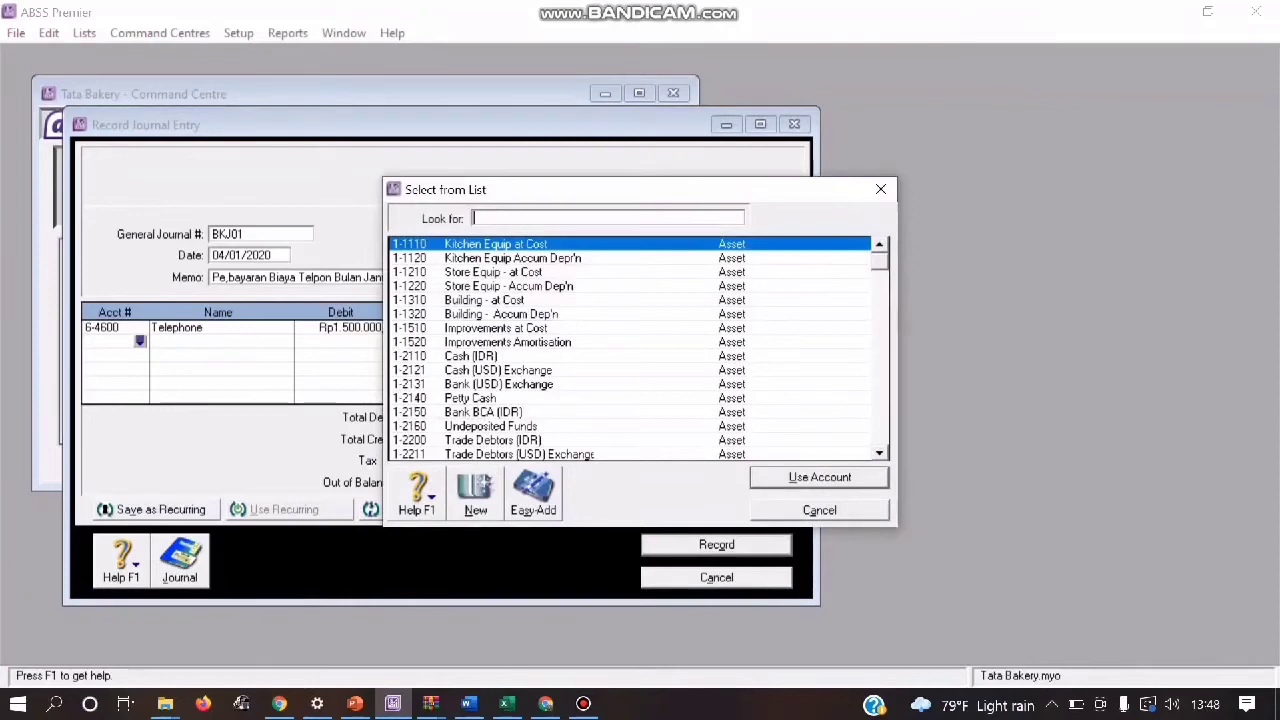
double_click(471, 356)
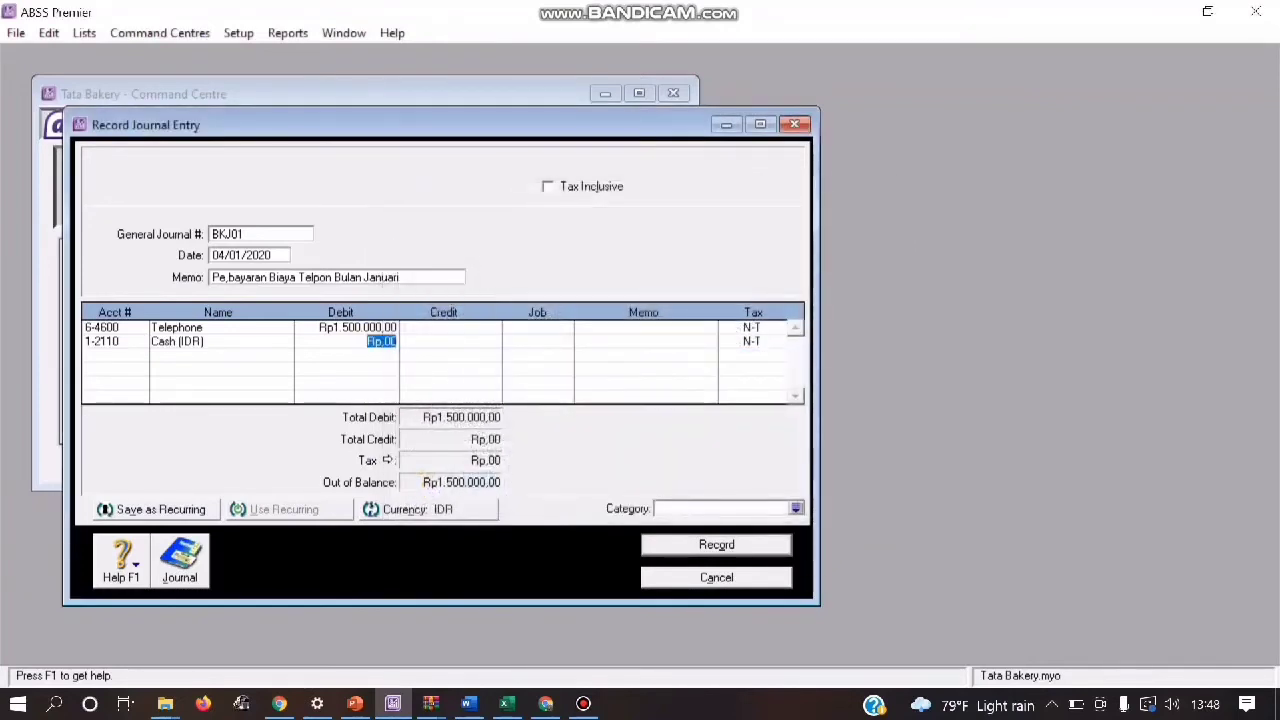
key(Tab)
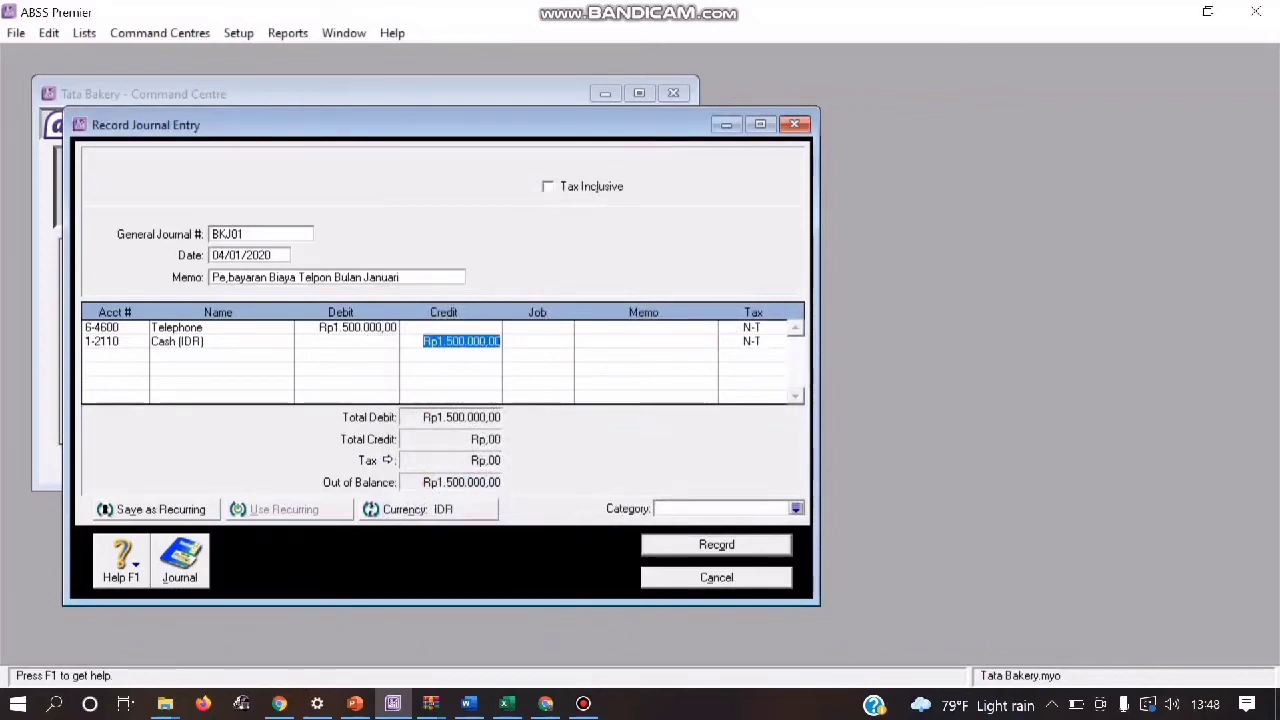
click(796, 508)
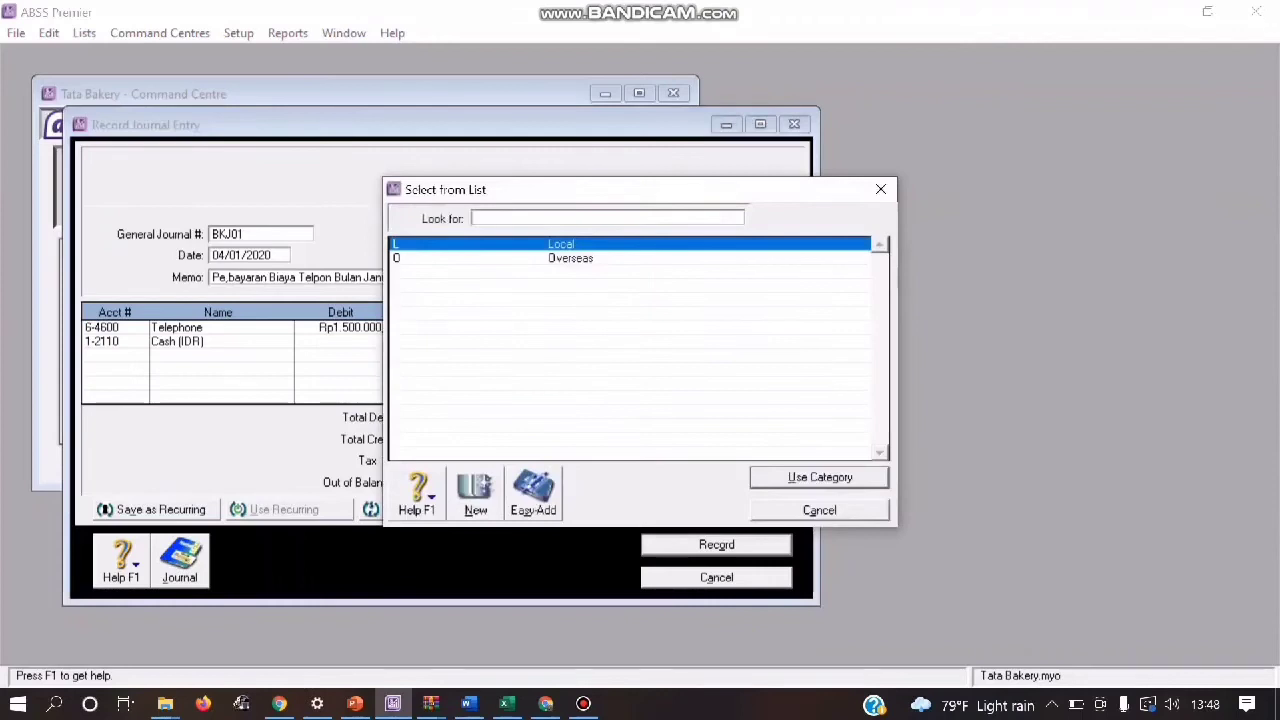
click(820, 478)
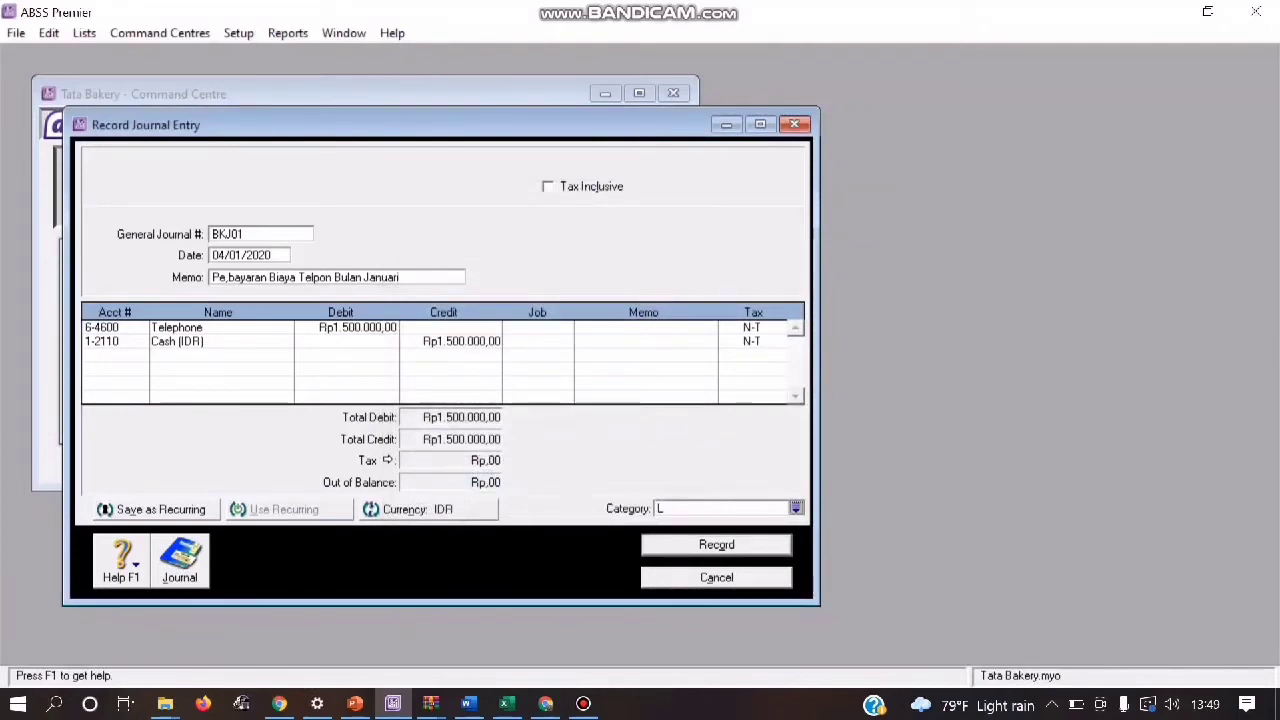
Step: Review the recap of journal BKJ01 and record the entry
key(ctrl+r)
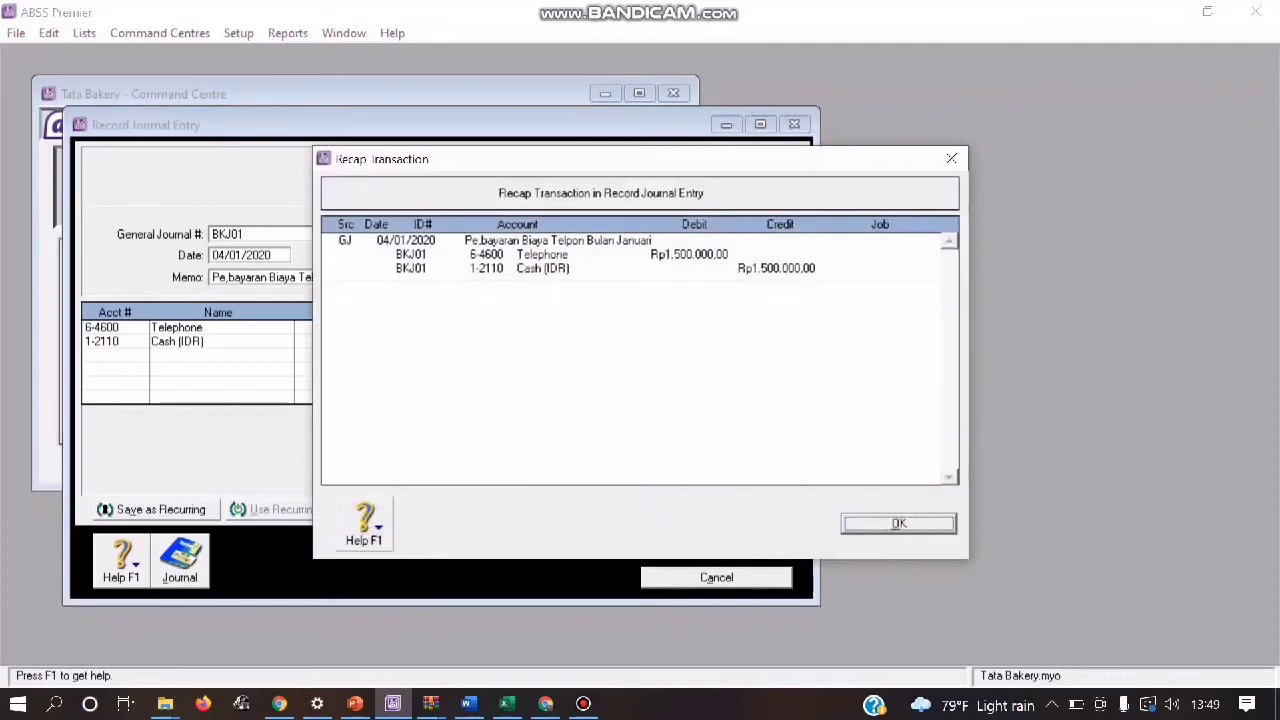
key(Return)
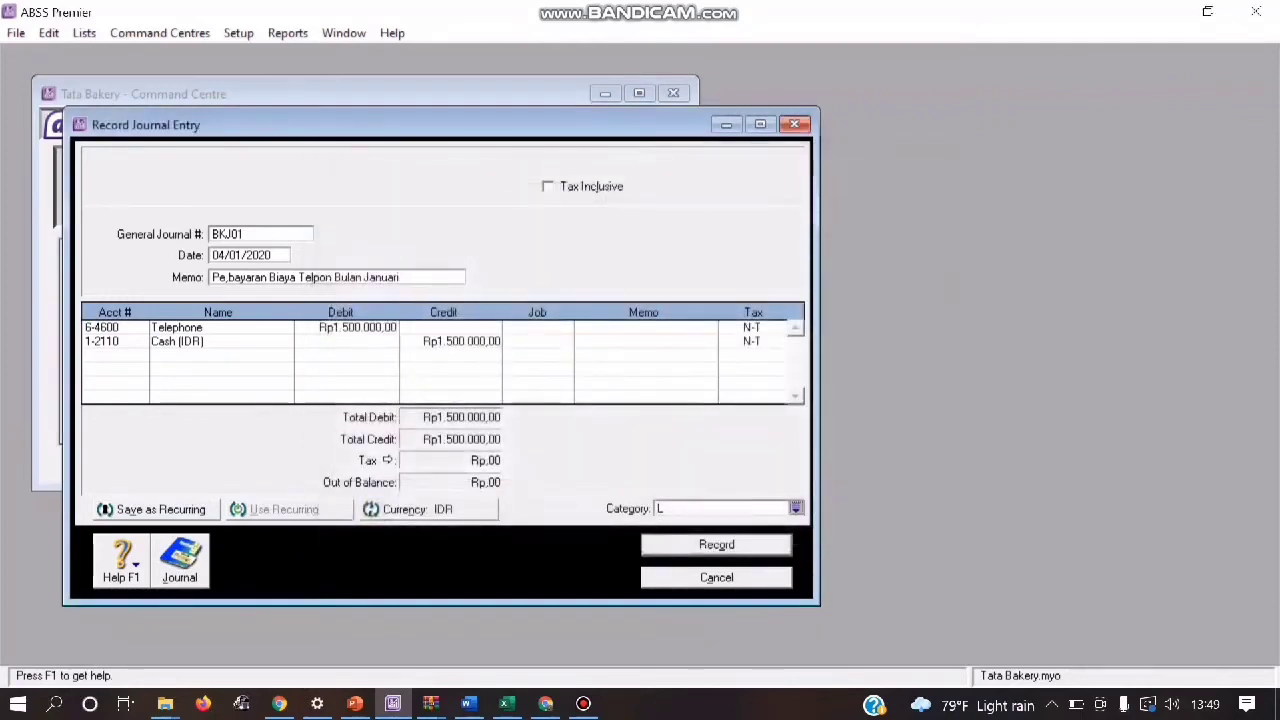
key(Return)
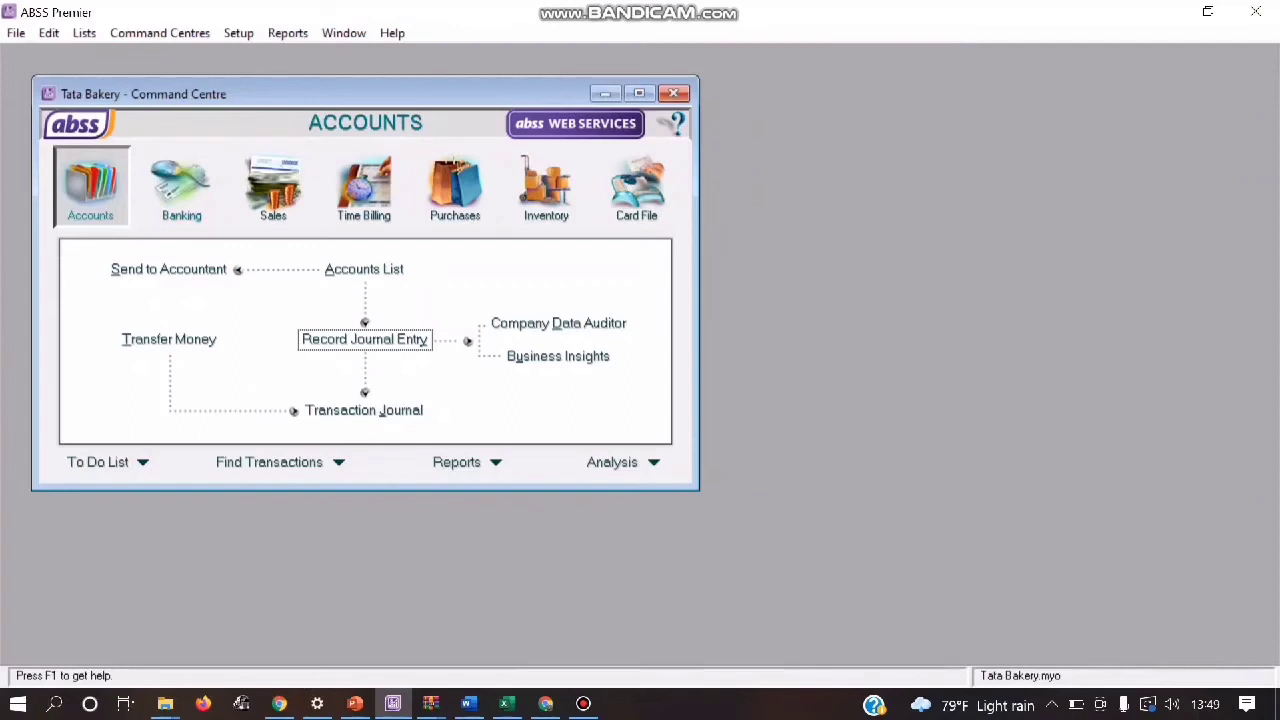
Step: Start another journal entry with general journal number BKK05
click(364, 339)
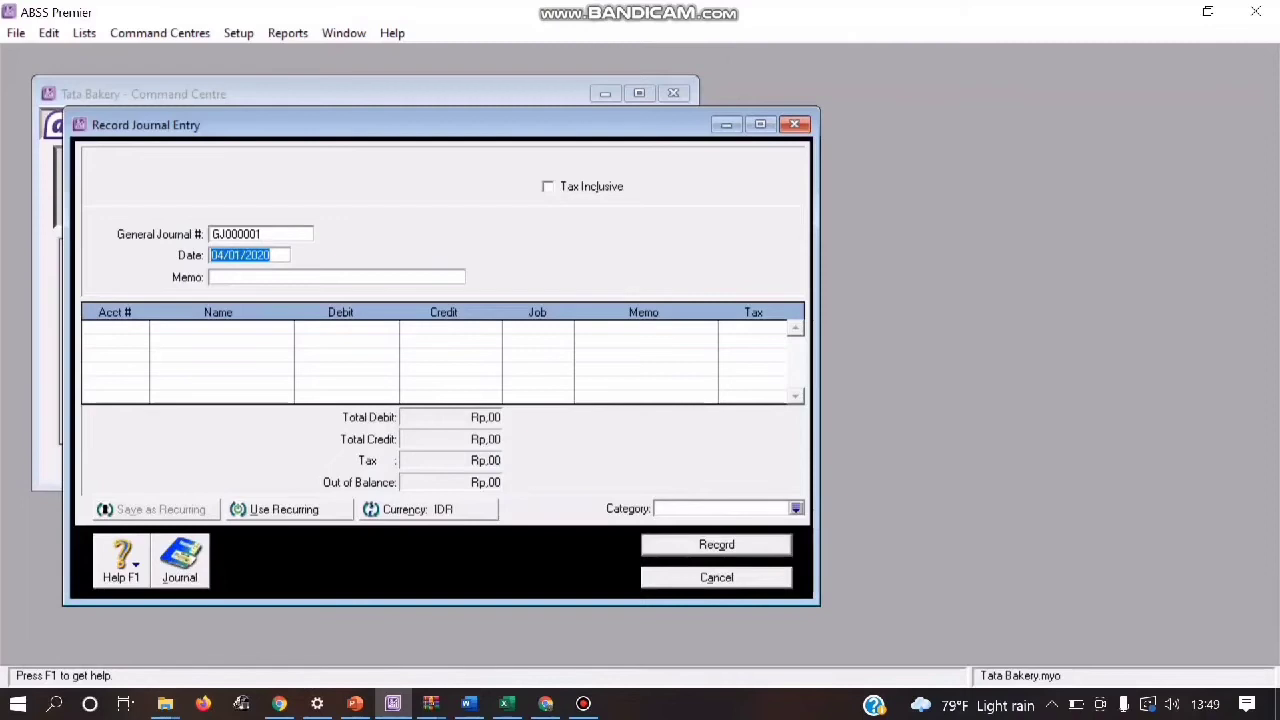
click(261, 234)
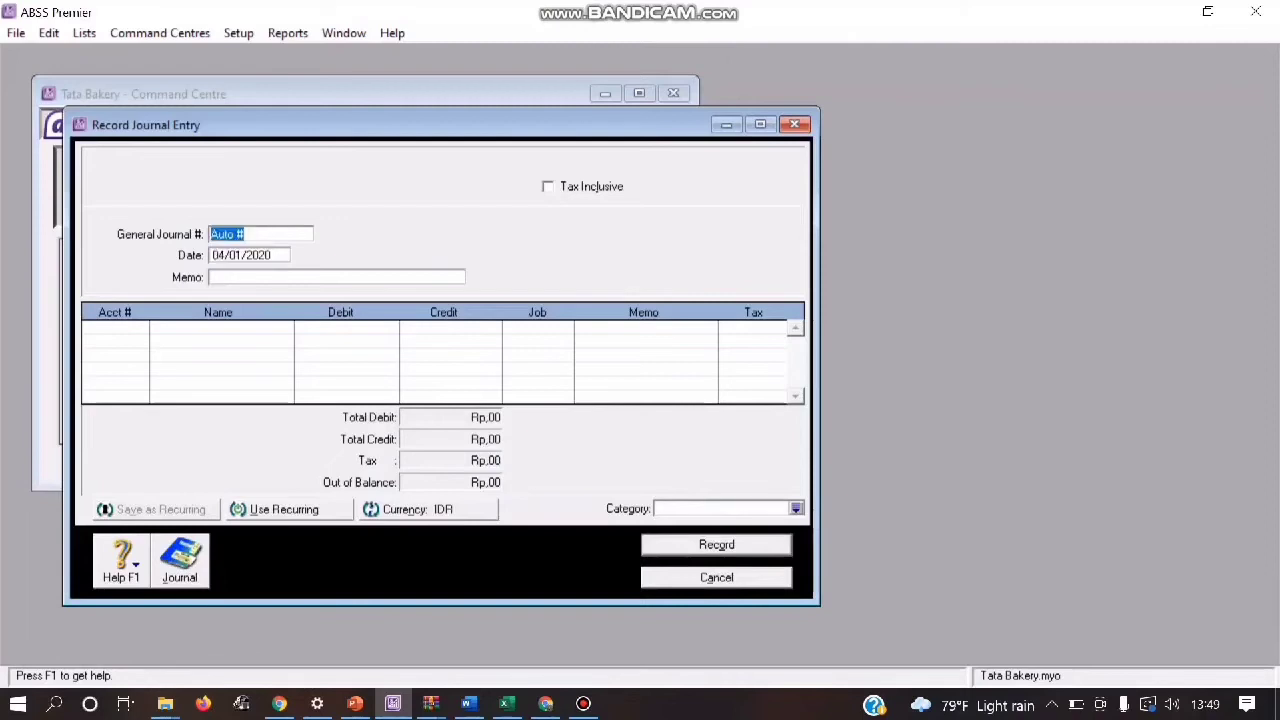
text(gj)
key(BackSpace)
key(BackSpace)
text(B)
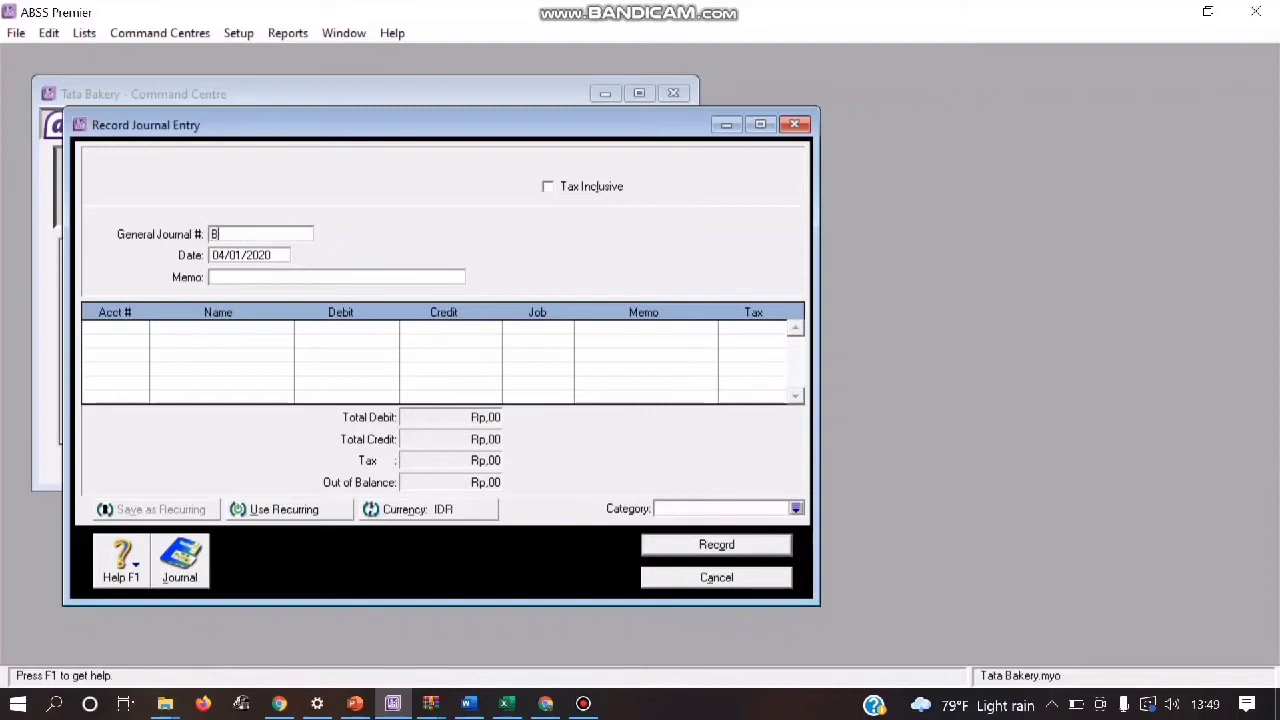
text(KK05)
key(Tab)
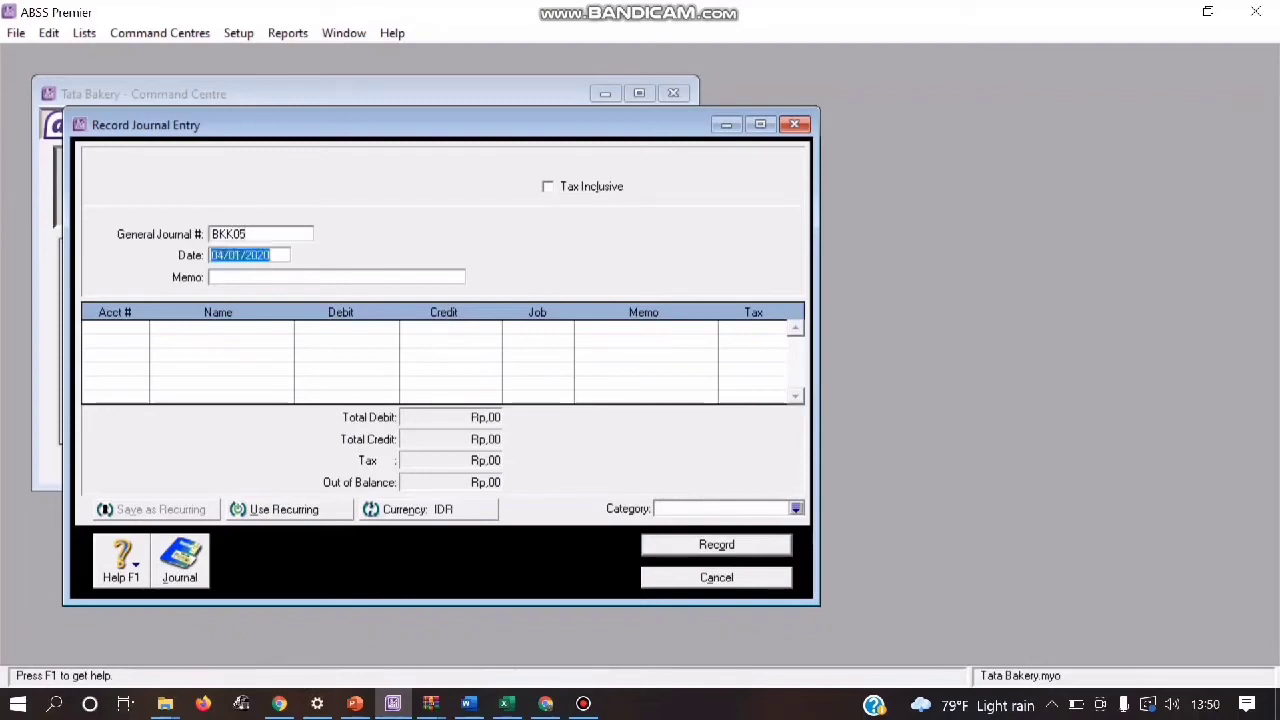
Step: Set the date of journal BKK05 to 27/01/2020
text(0)
text(4)
key(BackSpace)
key(BackSpace)
text(27)
key(Tab)
Step: Enter the memo "Pembayaran Gaji Bulan Januari a.n" followed by the employee's name for journal BKK05
text(P)
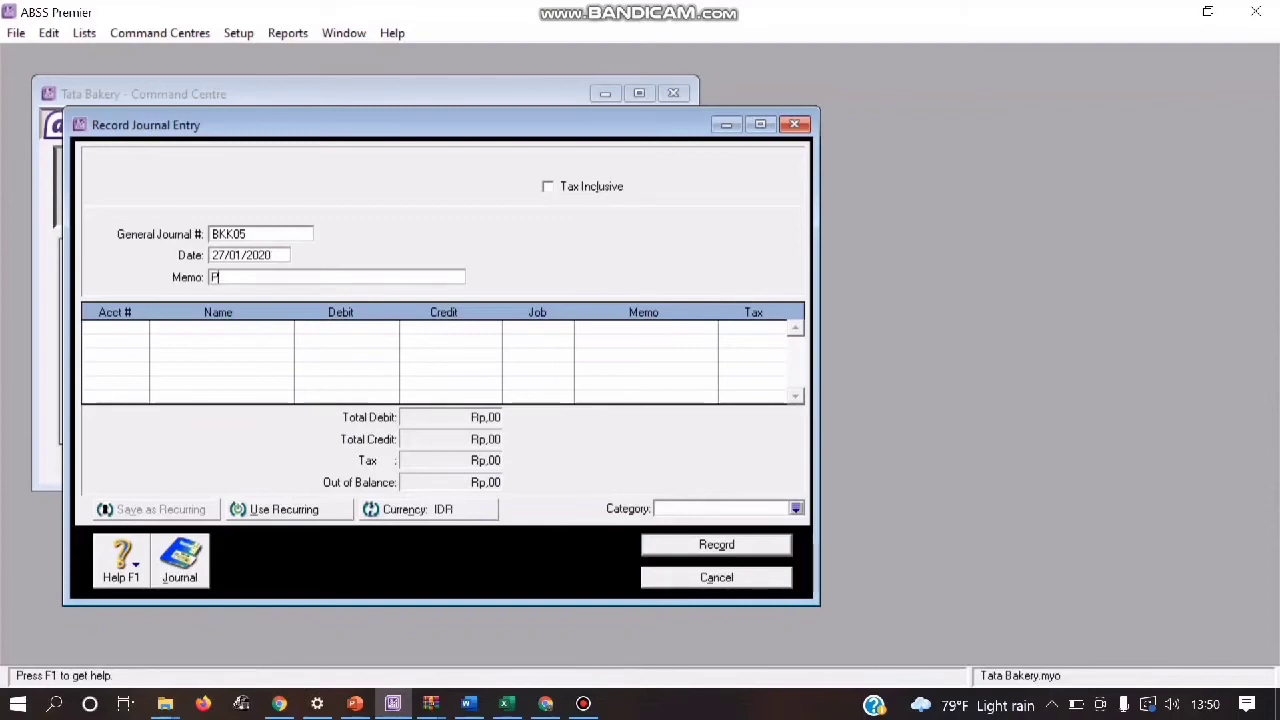
text(embayaran )
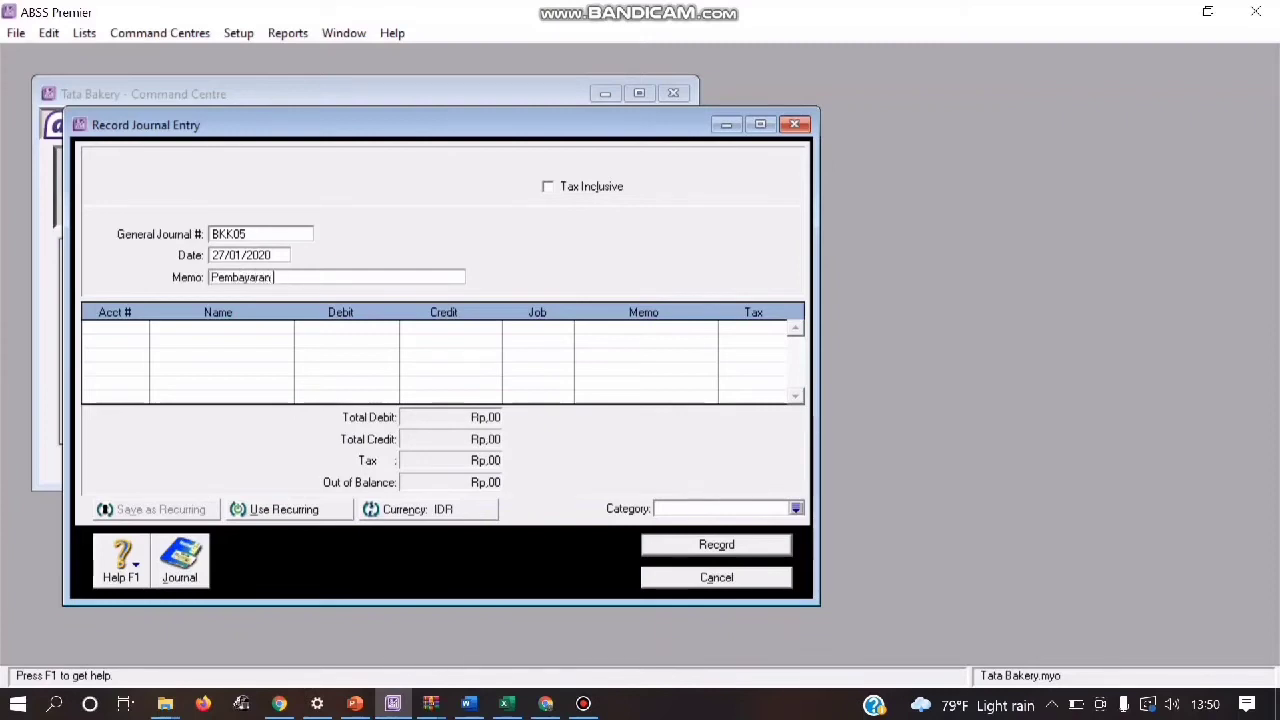
text(Gaji Bulan)
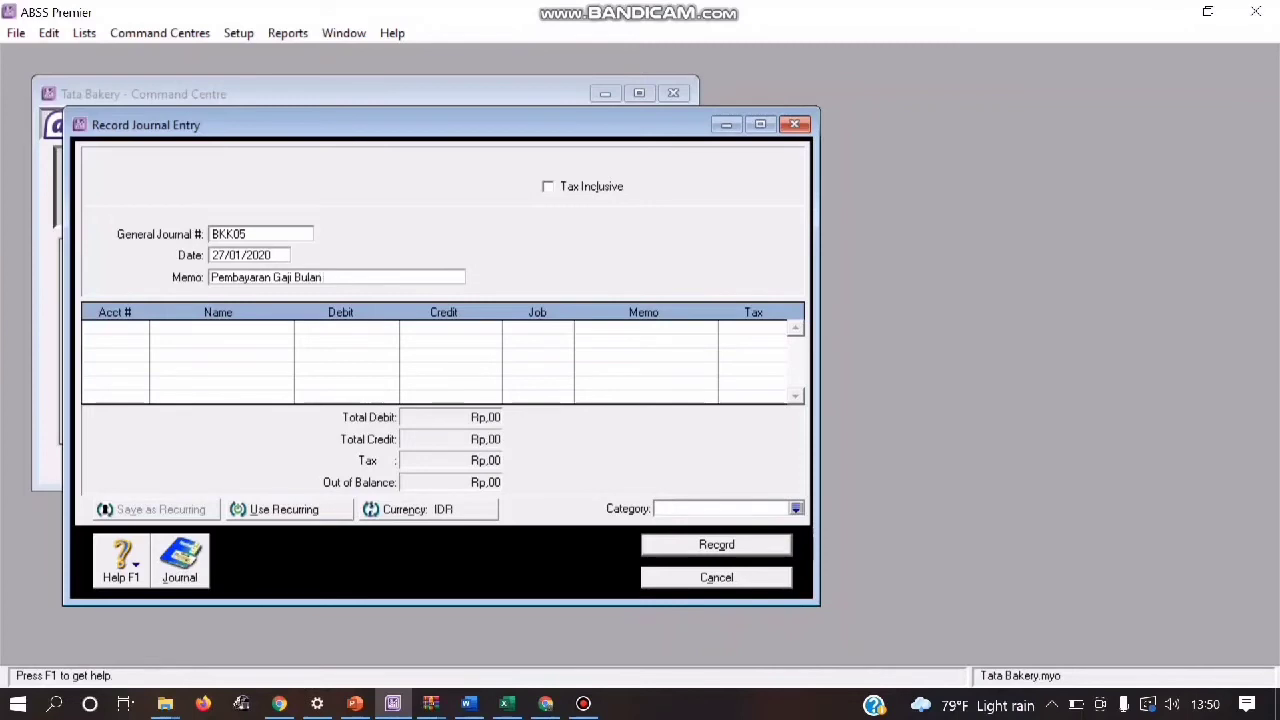
text( Januari a.n Anniysa)
key(Tab)
Step: Debit Rp3.500.000 to account 6-5130 Wages & Salaries on the first line of journal BKK05
key(Return)
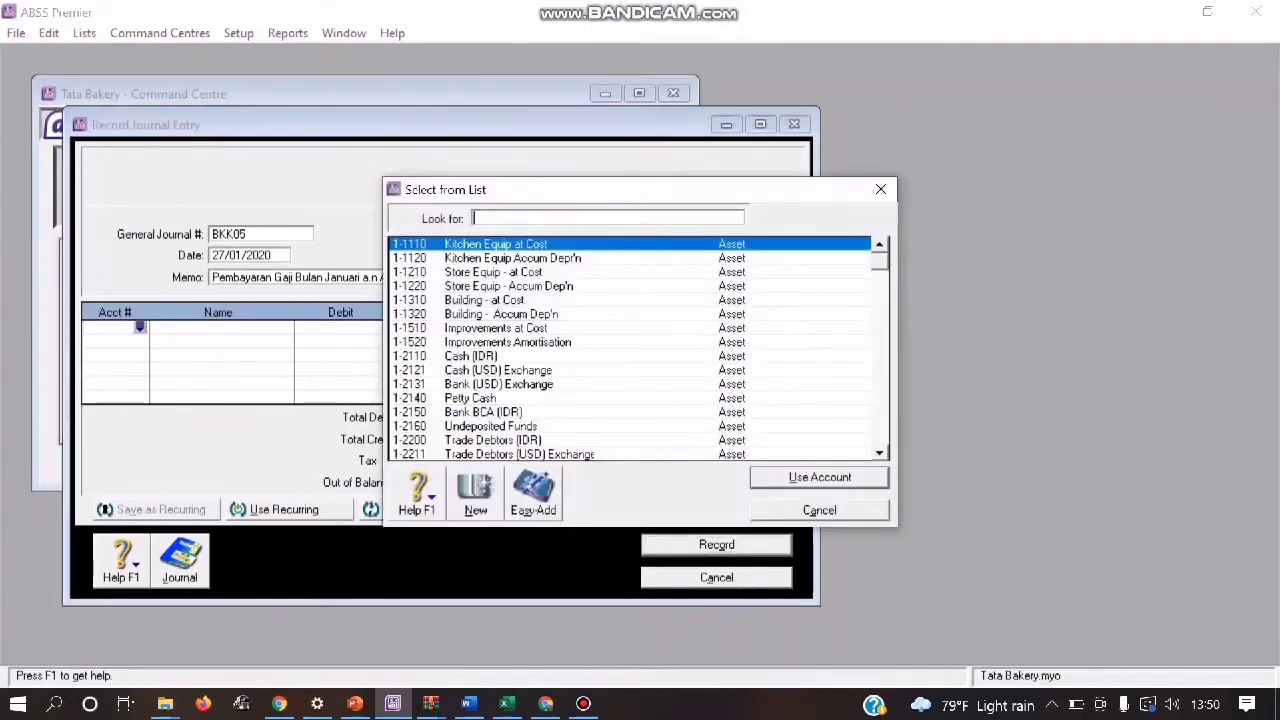
text(6)
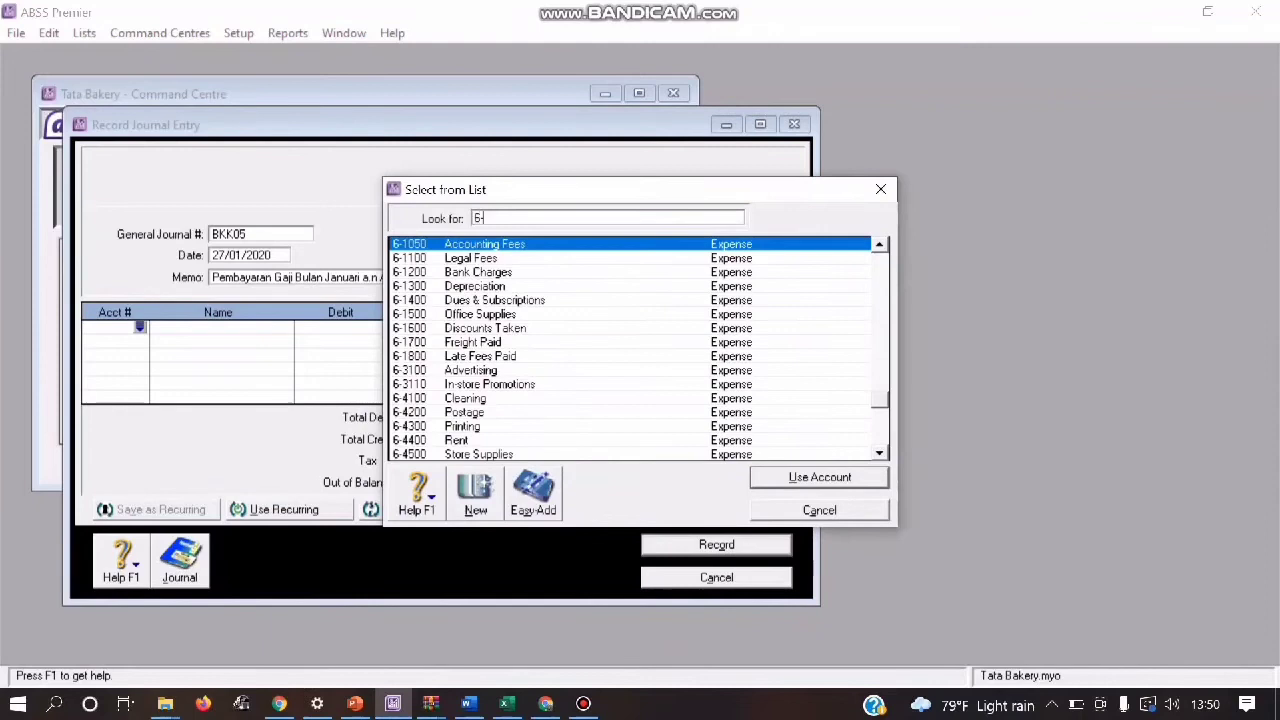
text(-51)
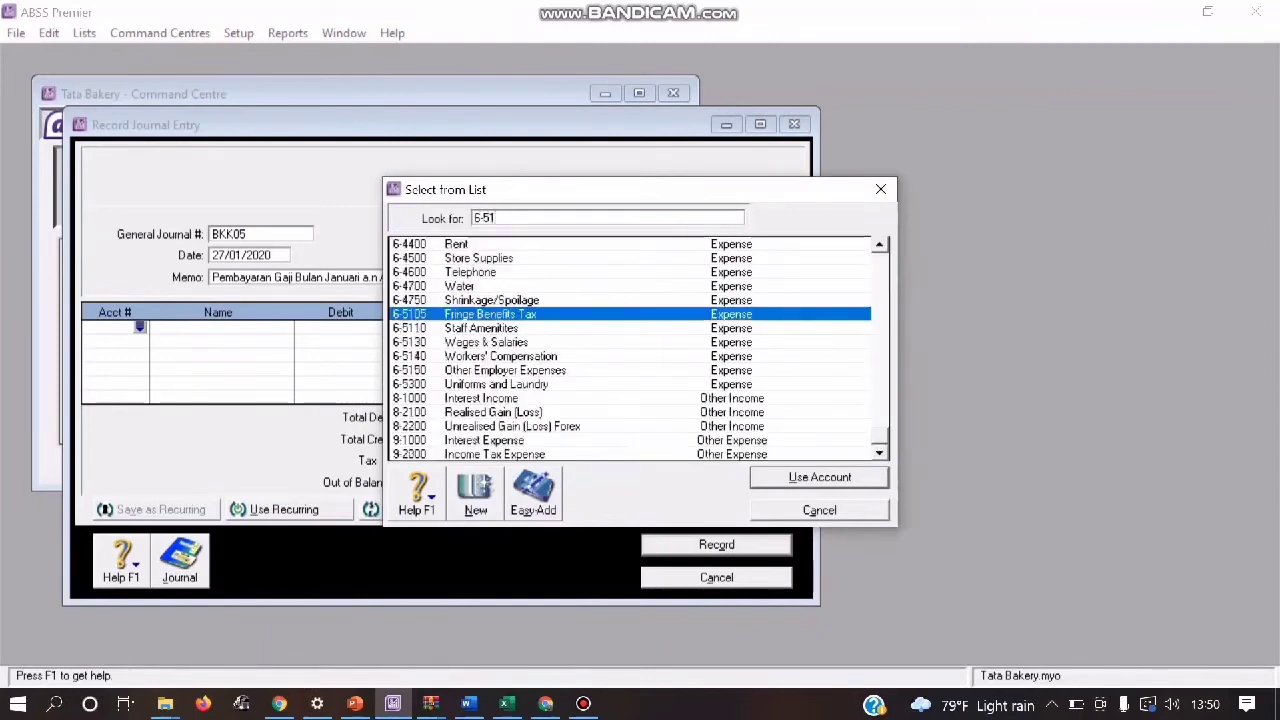
text(30)
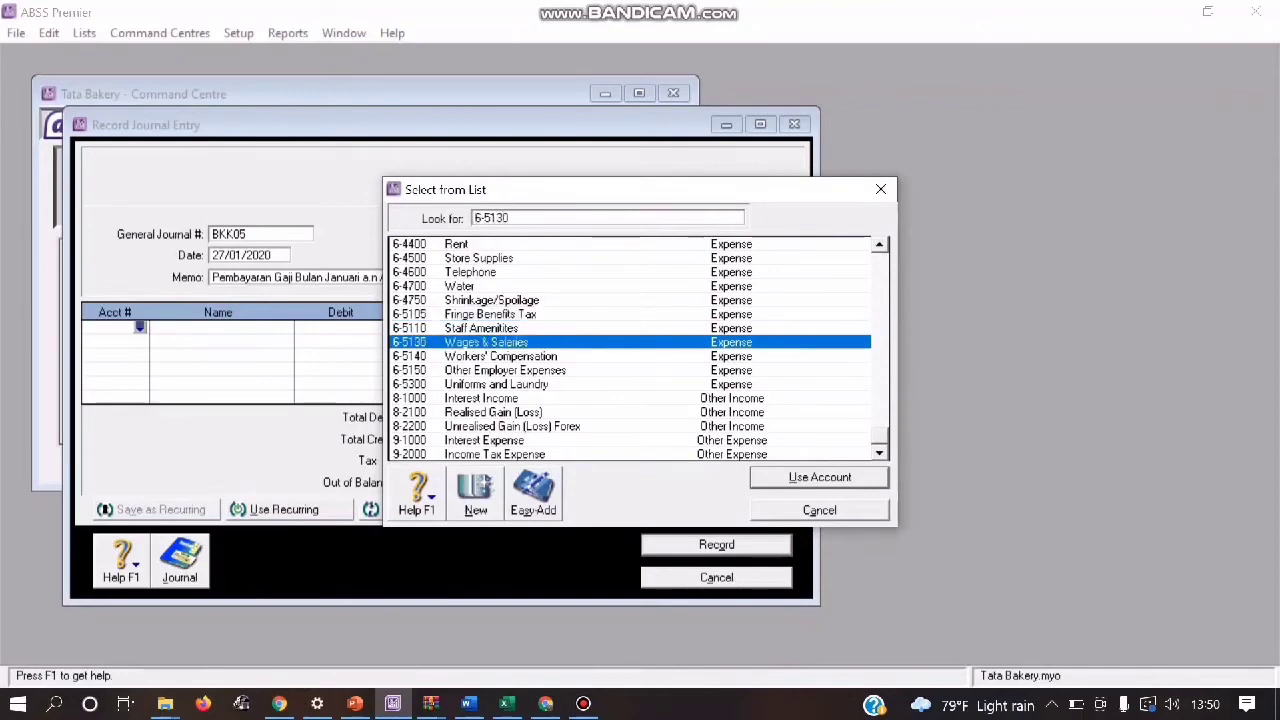
key(Return)
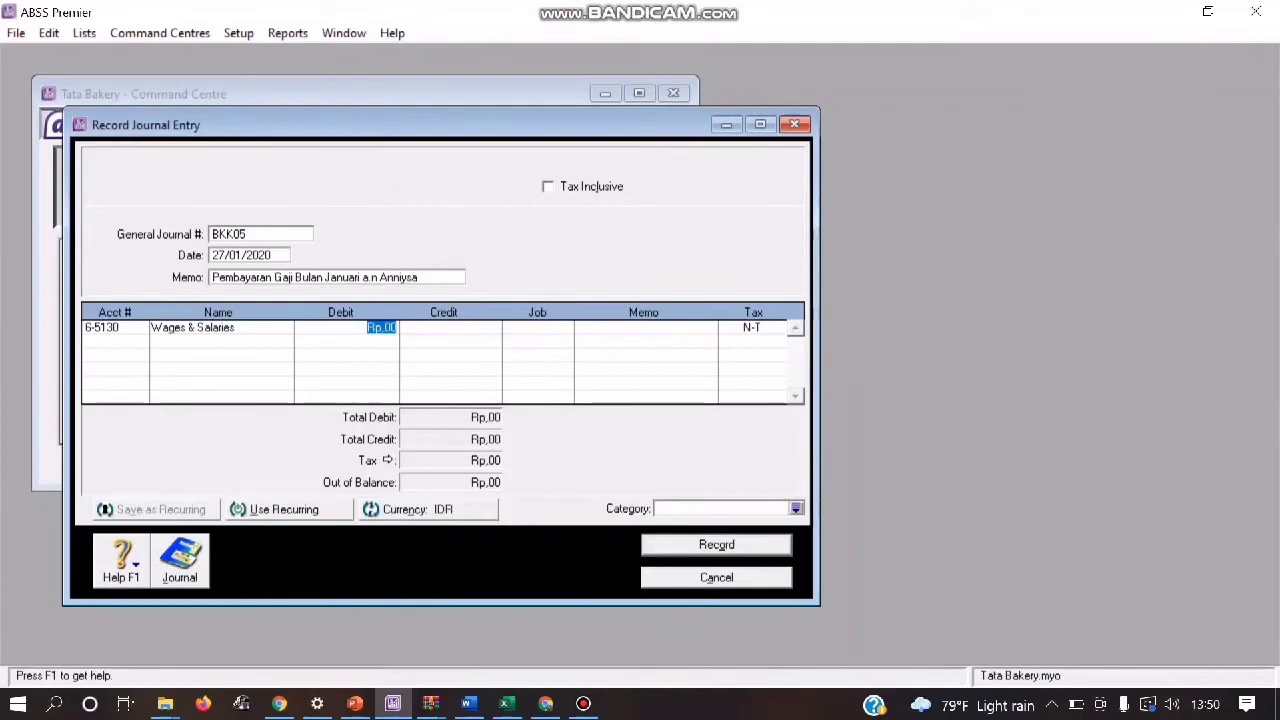
text(3.500.)
text(000)
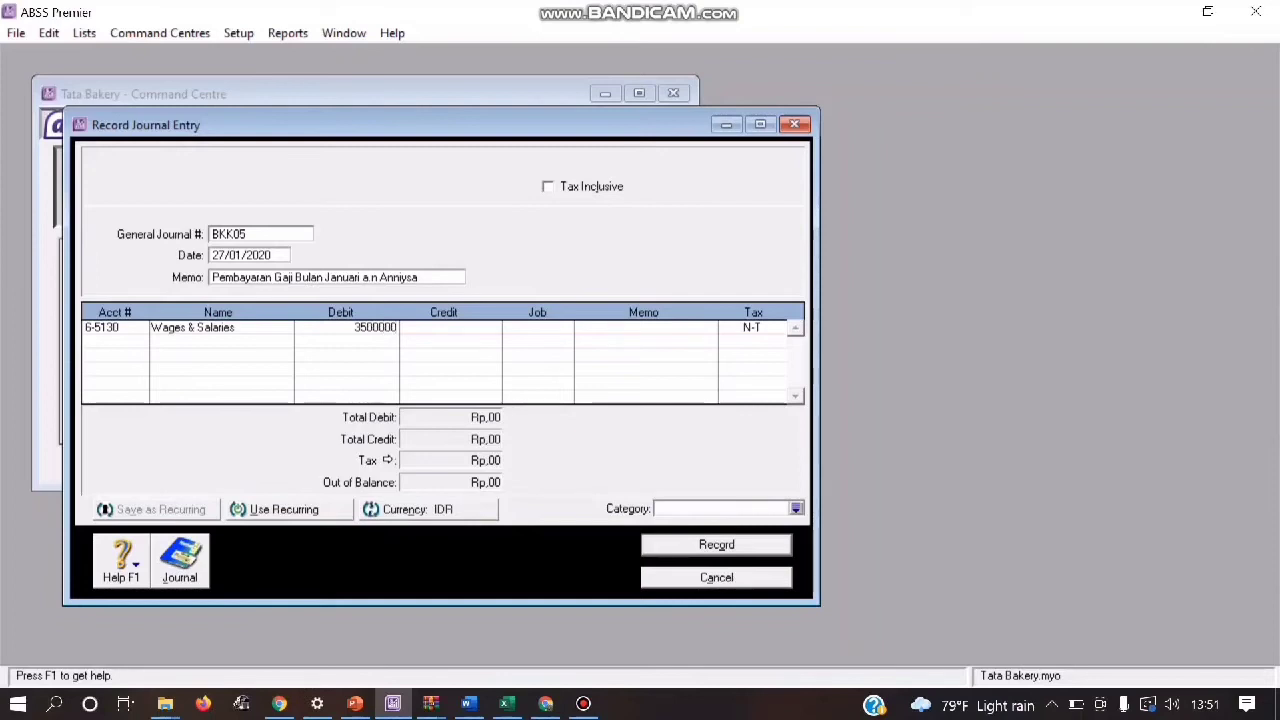
key(Return)
key(Return)
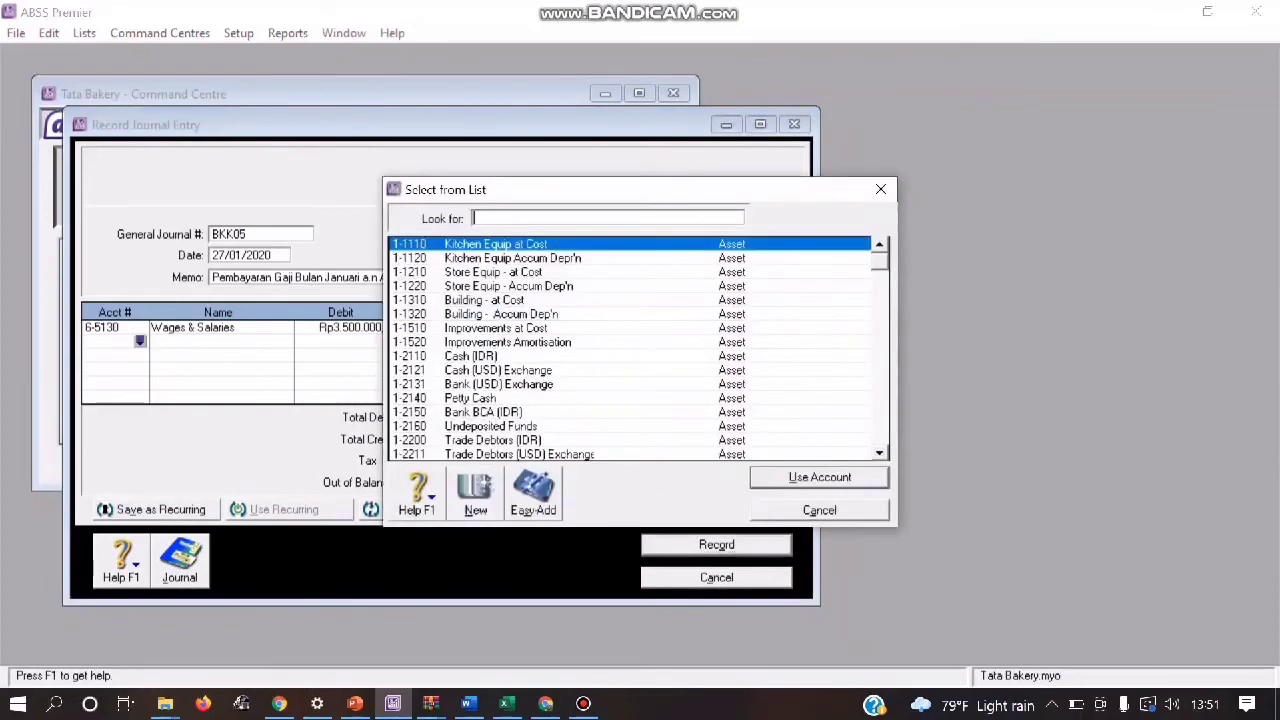
Step: Credit Rp3.500.000 to account 1-2110 Cash (IDR) on the second line of journal BKK05
text(1-2110)
key(Return)
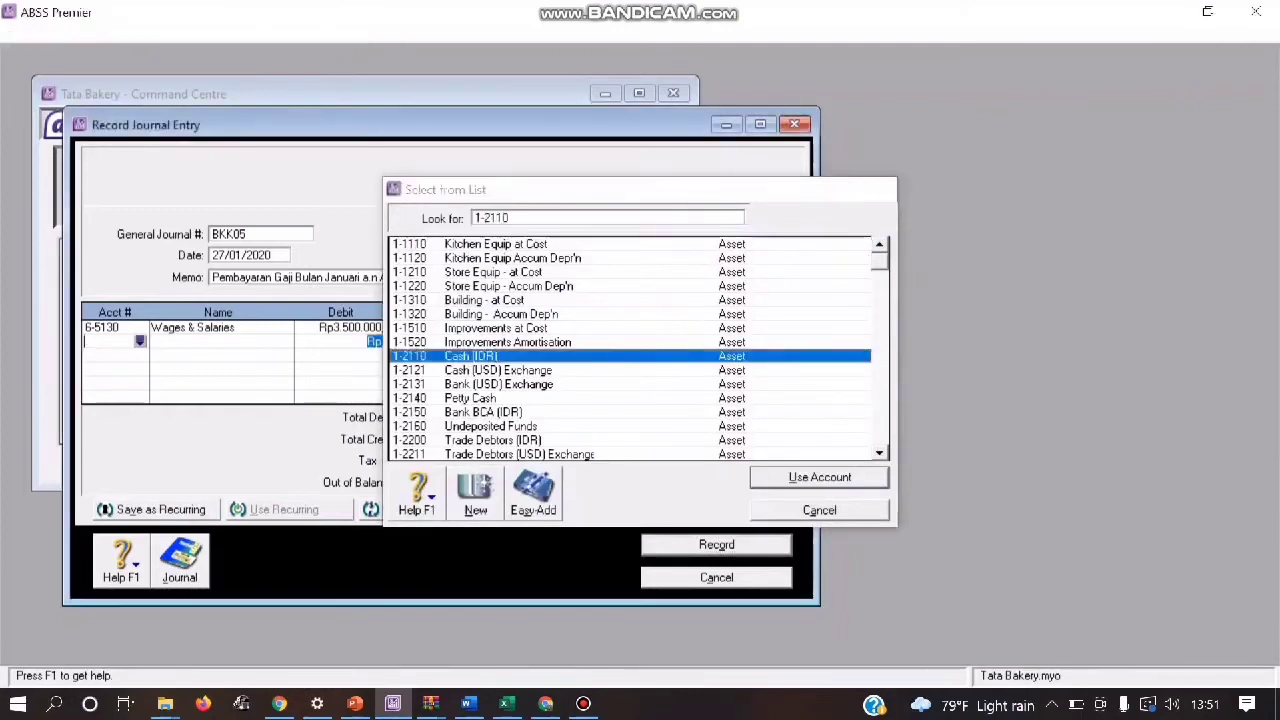
key(Tab)
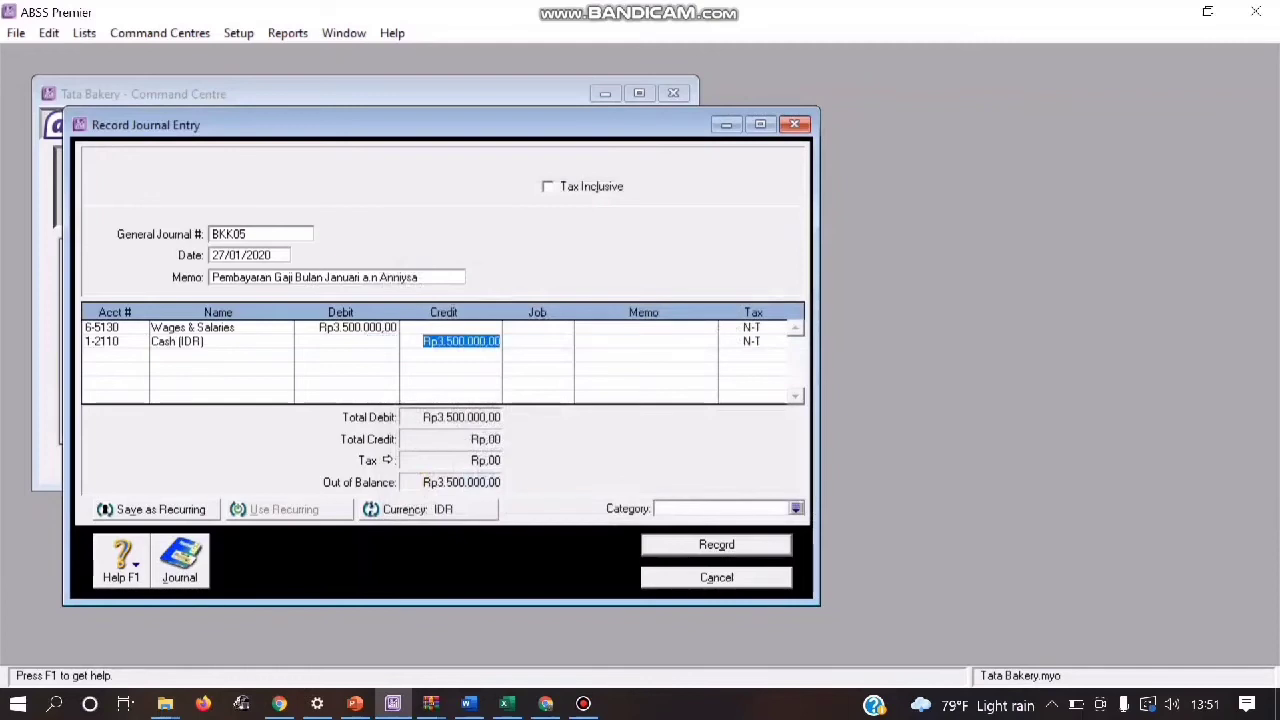
Step: Assign the Local category to journal BKK05 and record the entry after checking its recap
click(796, 509)
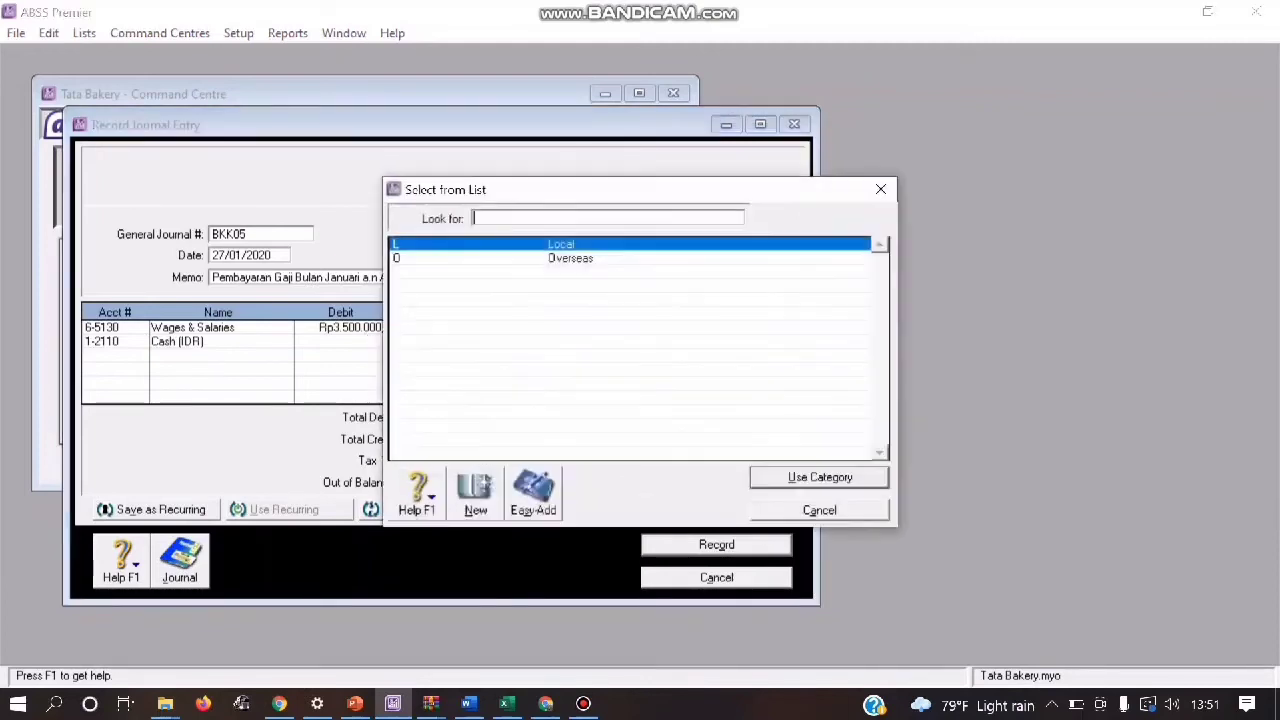
click(819, 477)
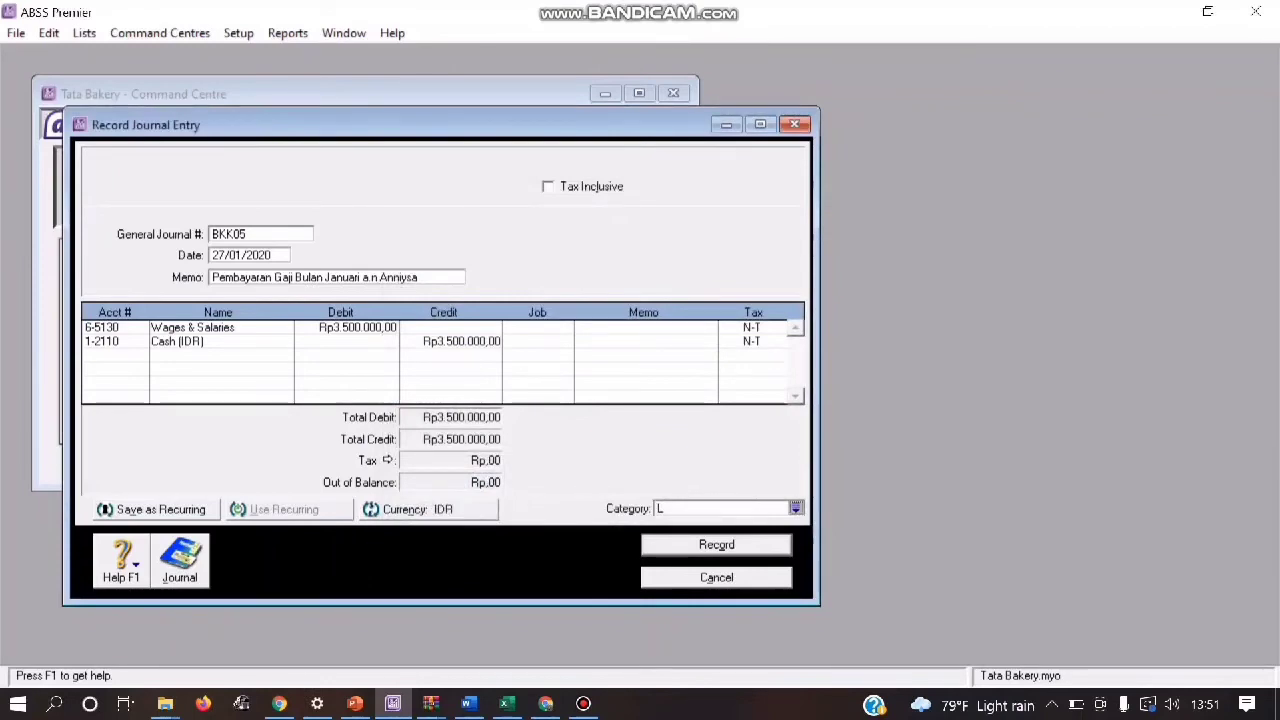
key(ctrl+r)
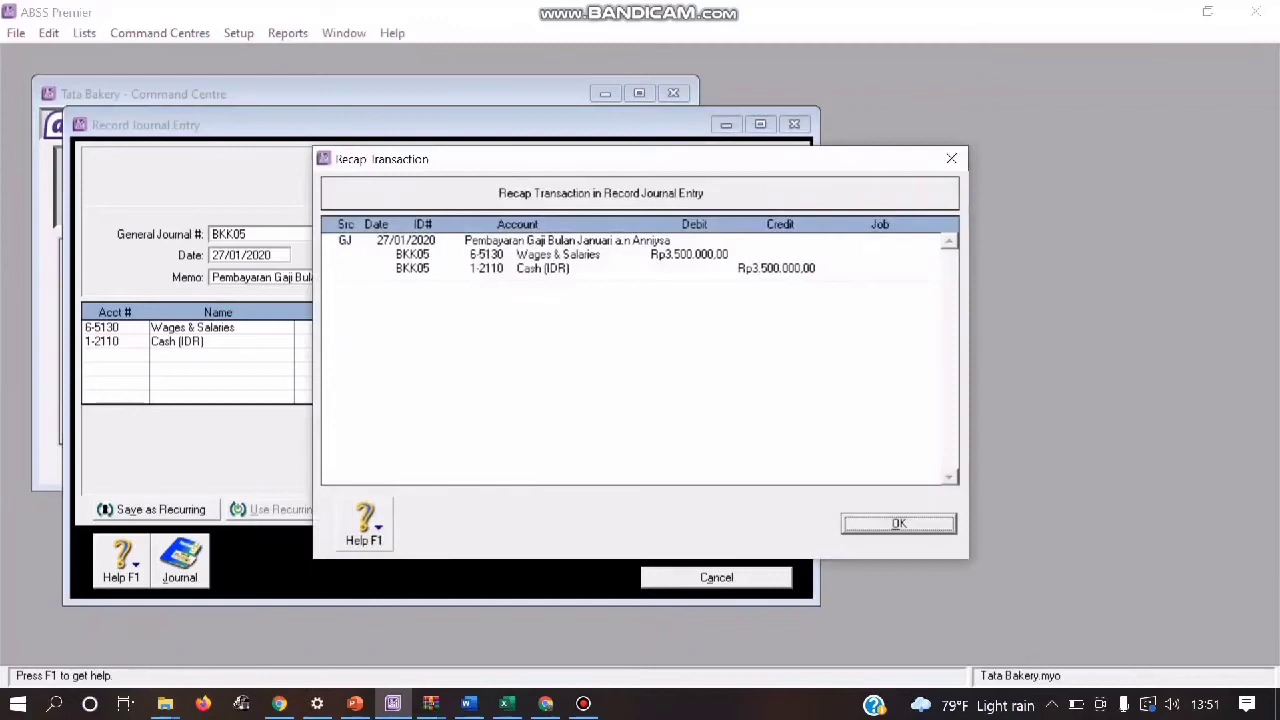
key(Return)
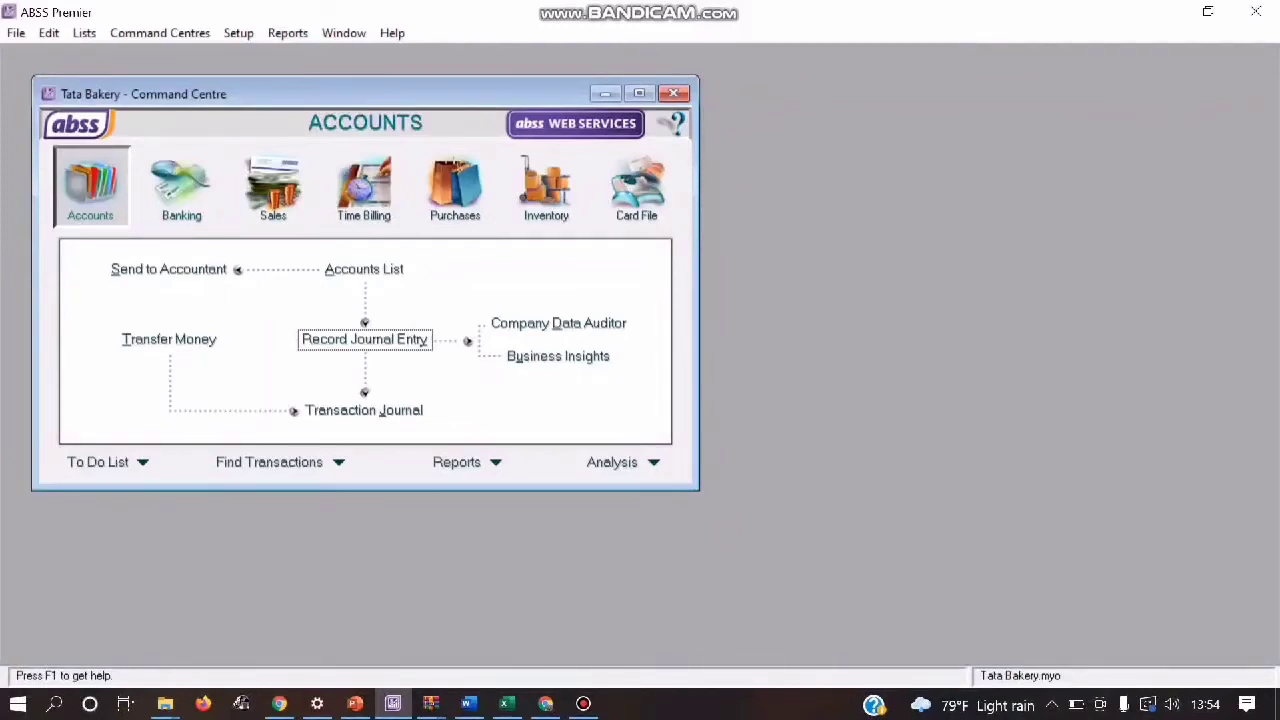
Step: Start another journal entry with general journal number BKK06 and date 30/01/2020
click(365, 339)
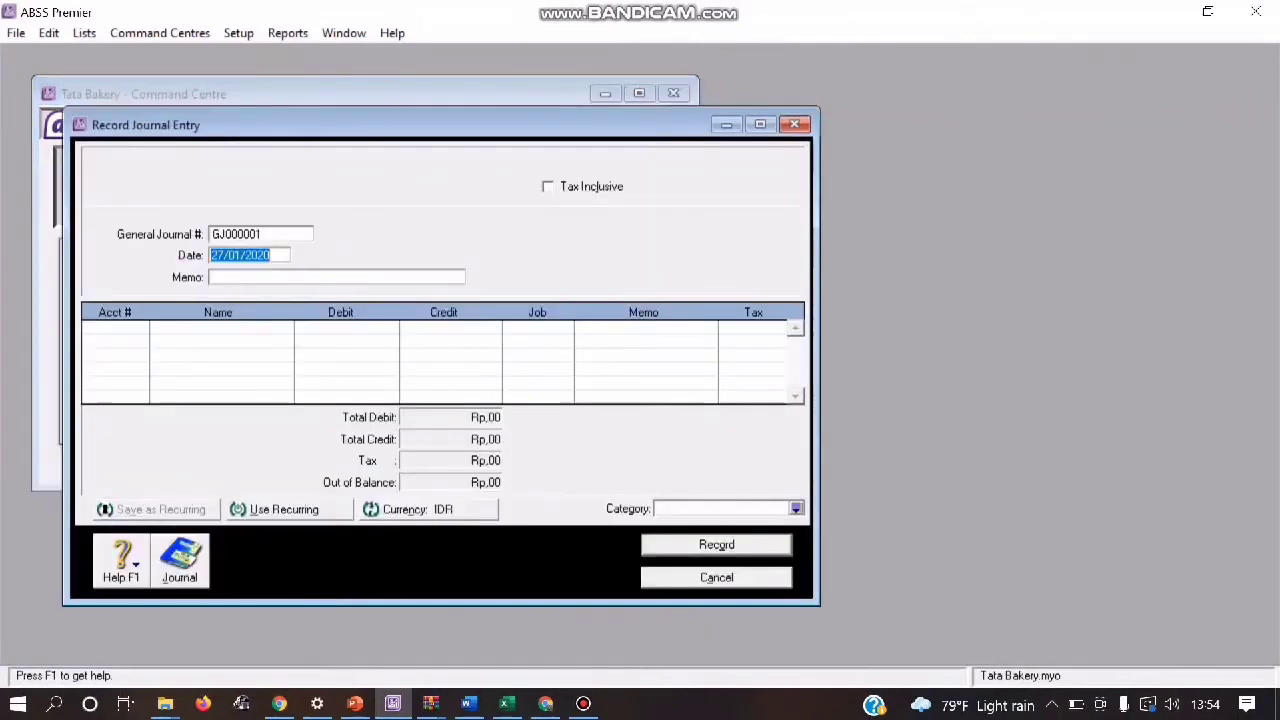
click(245, 234)
text(BKK08)
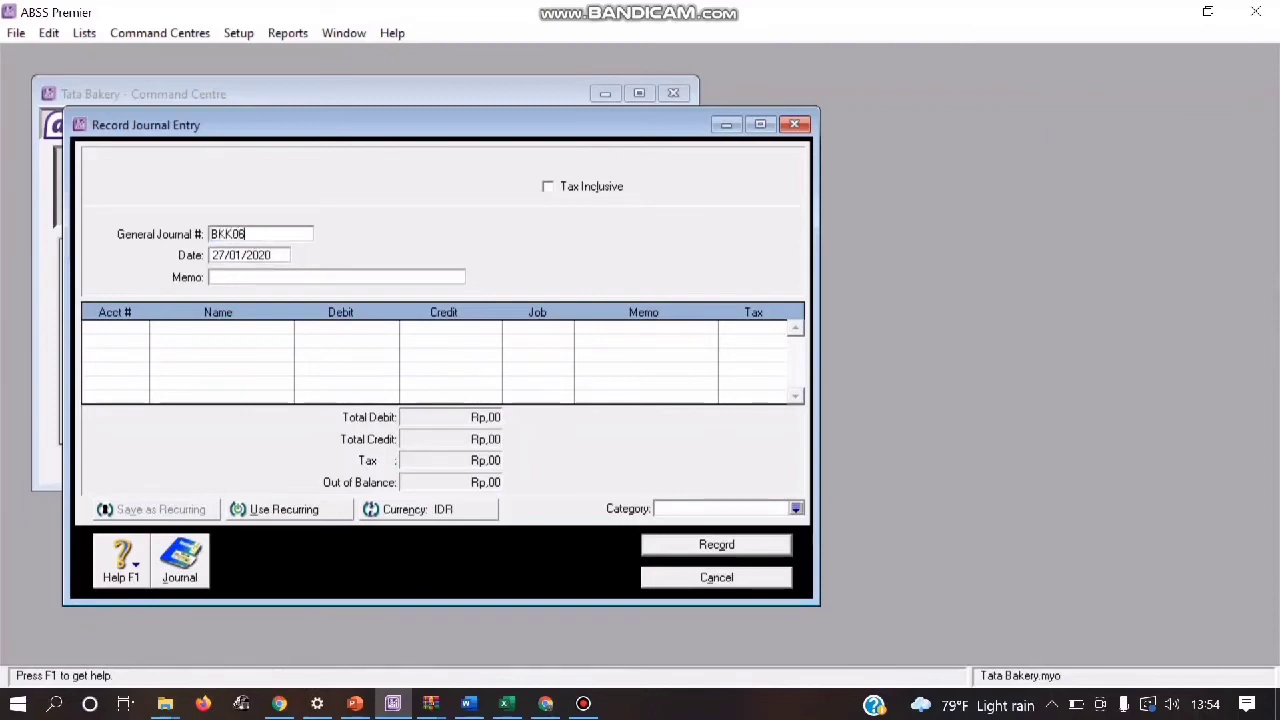
key(Tab)
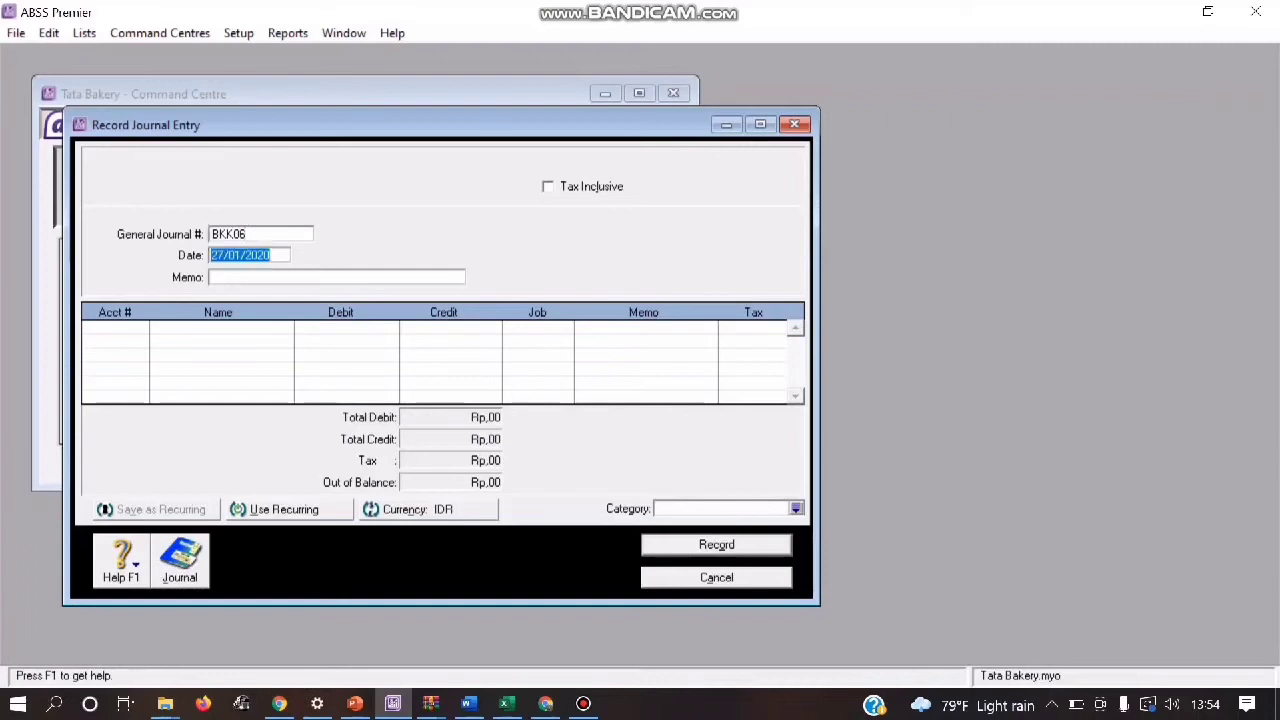
text(31/01/20200)
key(Tab)
Step: Enter the memo "Pembayaran Iklan Untuk Bulan Januari 2020" for journal BKK06
text(Pemb)
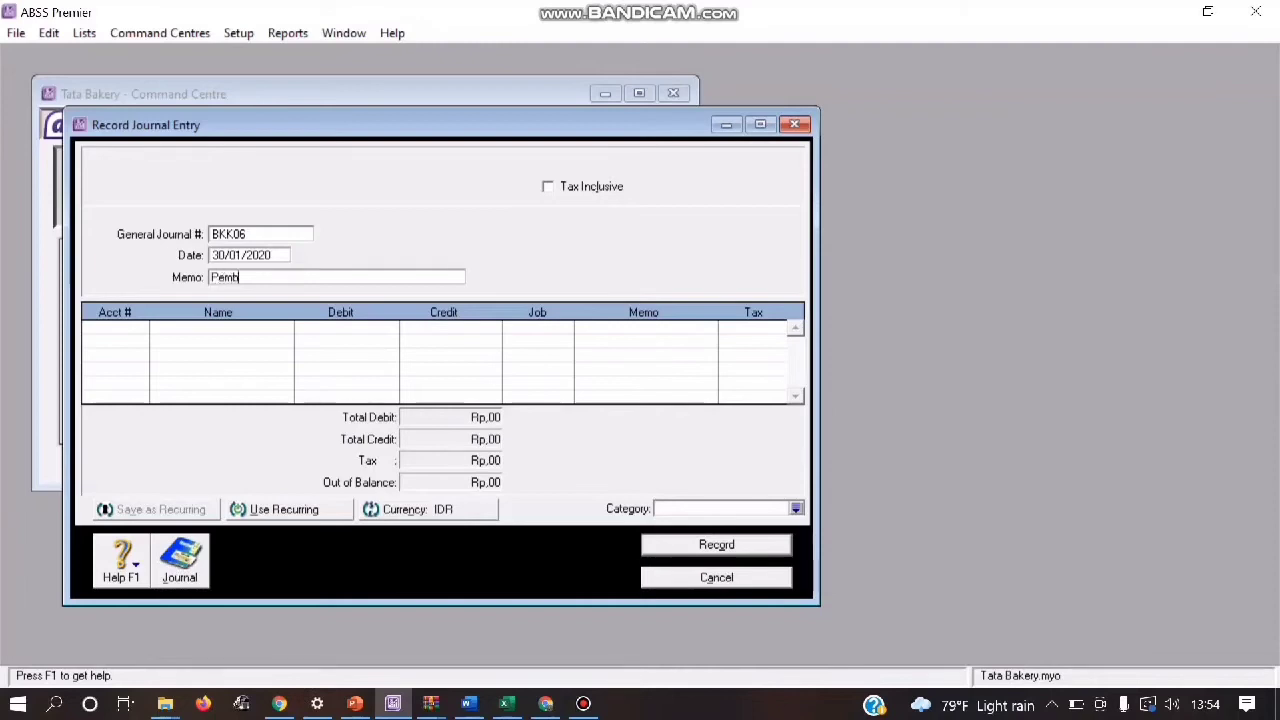
text(ayaran Iklan Untuk)
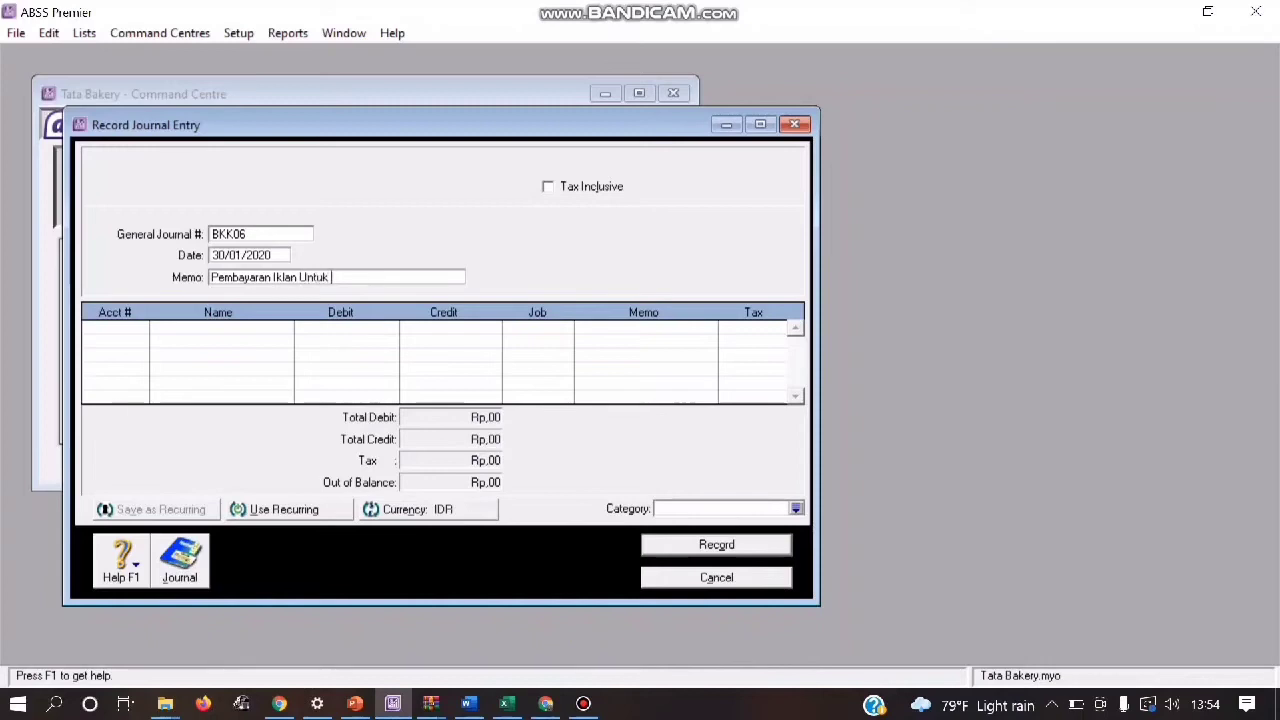
text( Bulan Januari 2020)
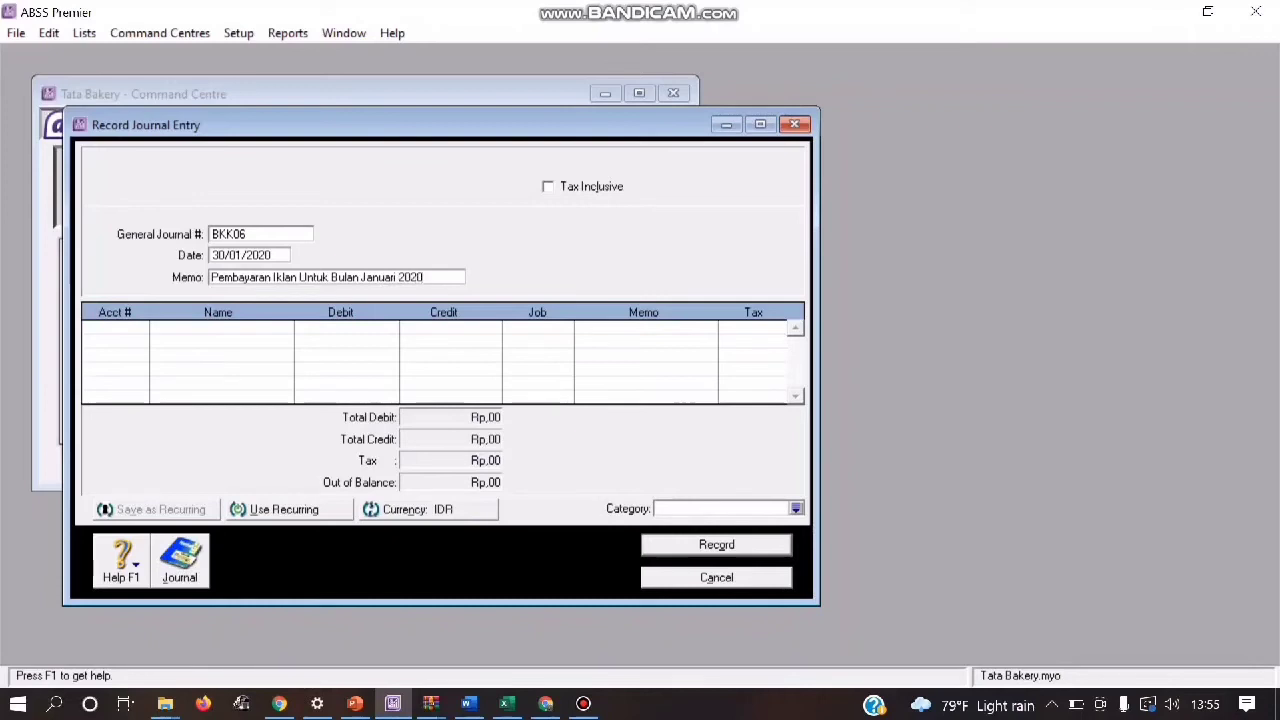
key(Tab)
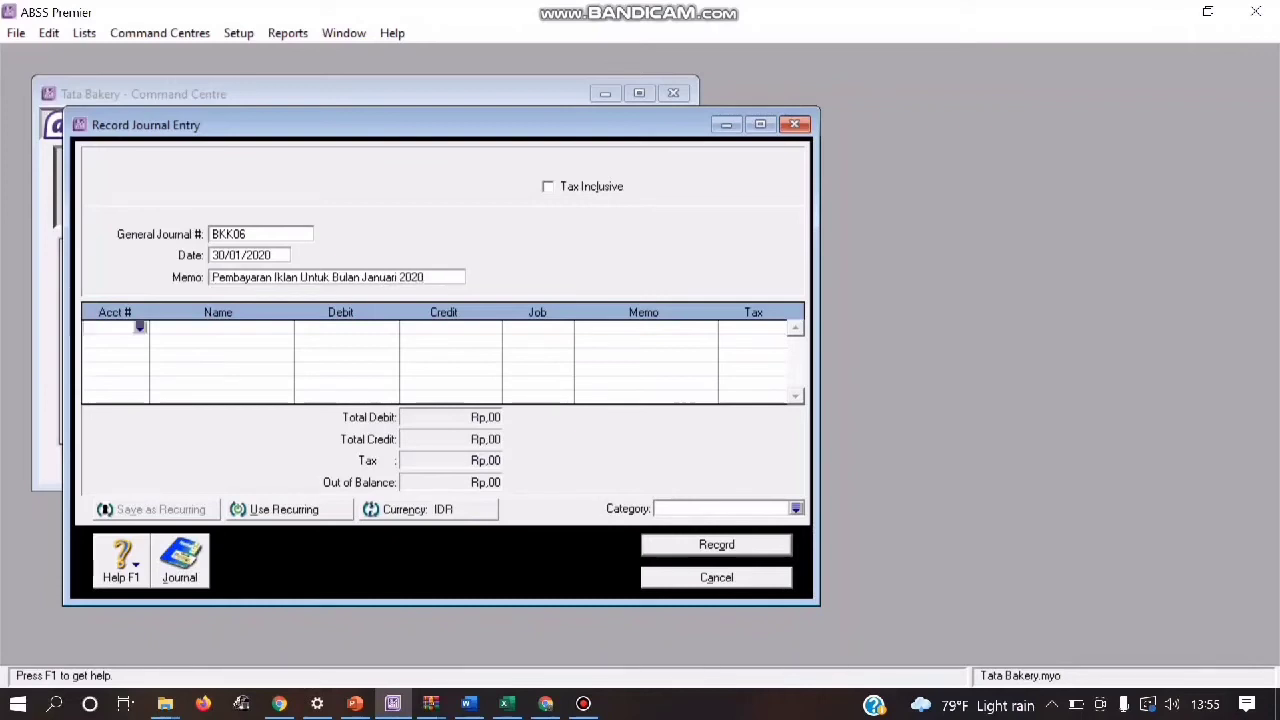
Step: Debit Rp1.000.000 to account 6-3100 Advertising on the first line of journal BKK06
key(Return)
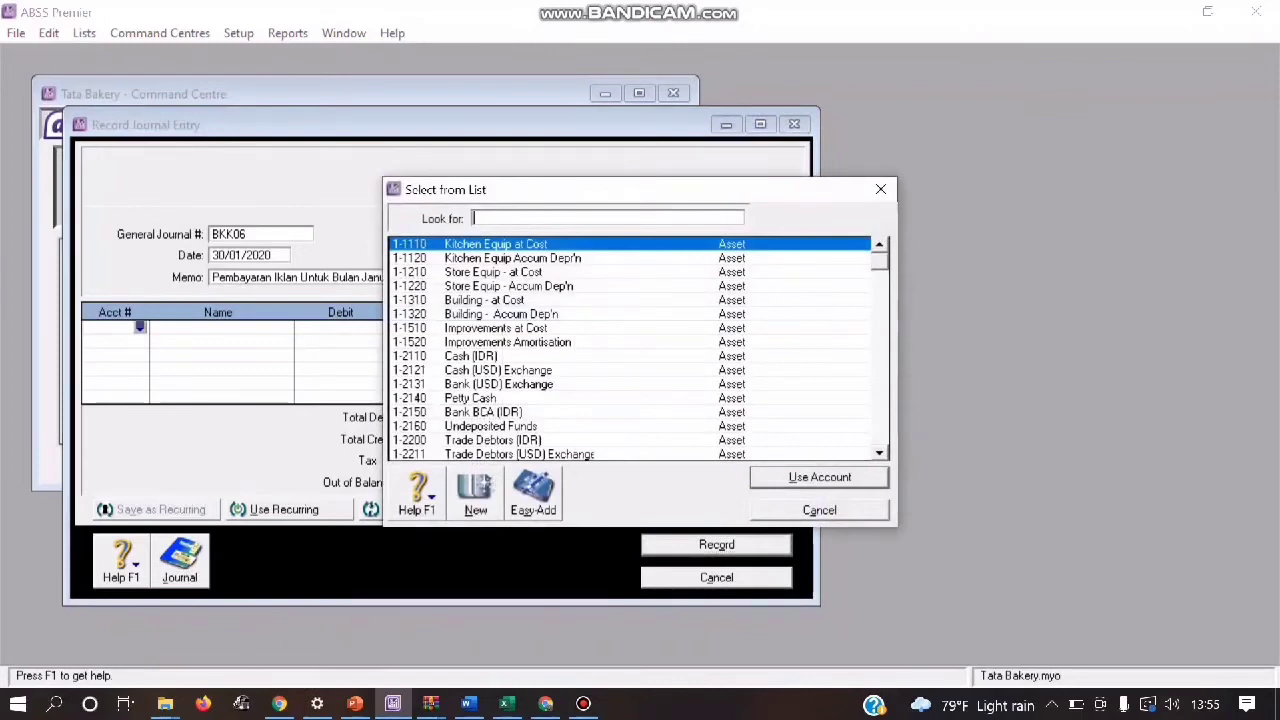
text(6)
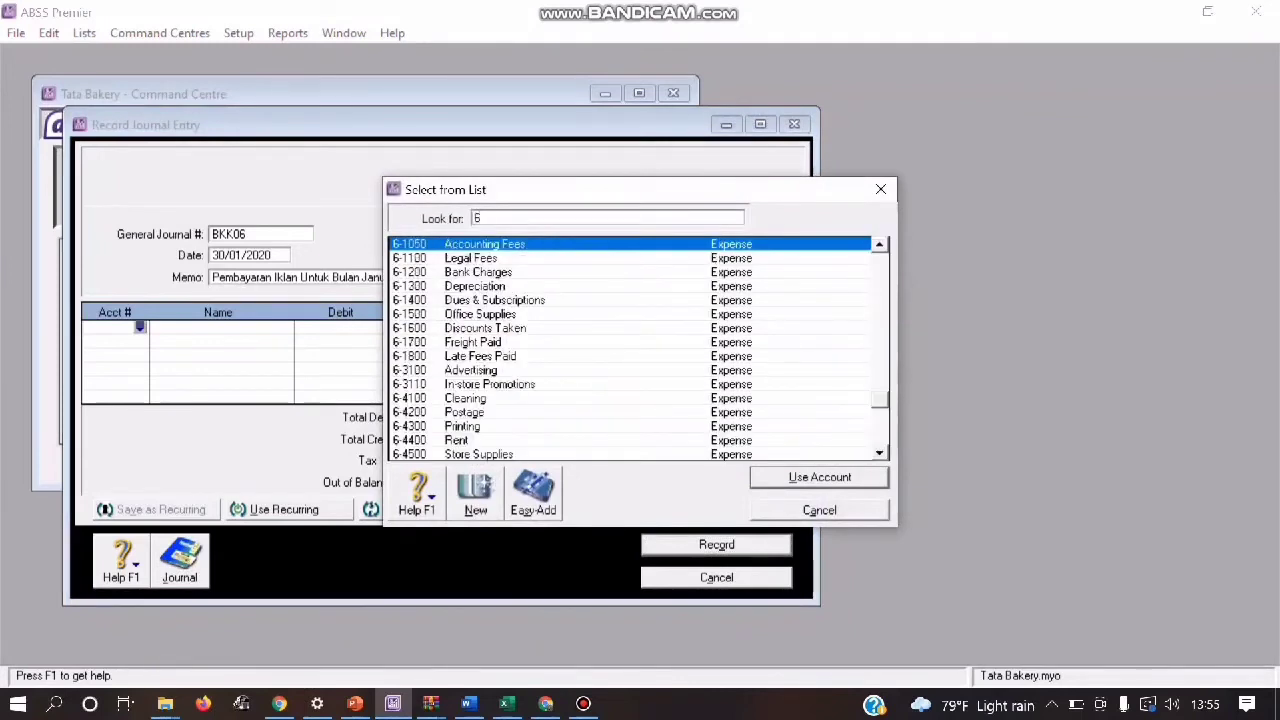
text(-31)
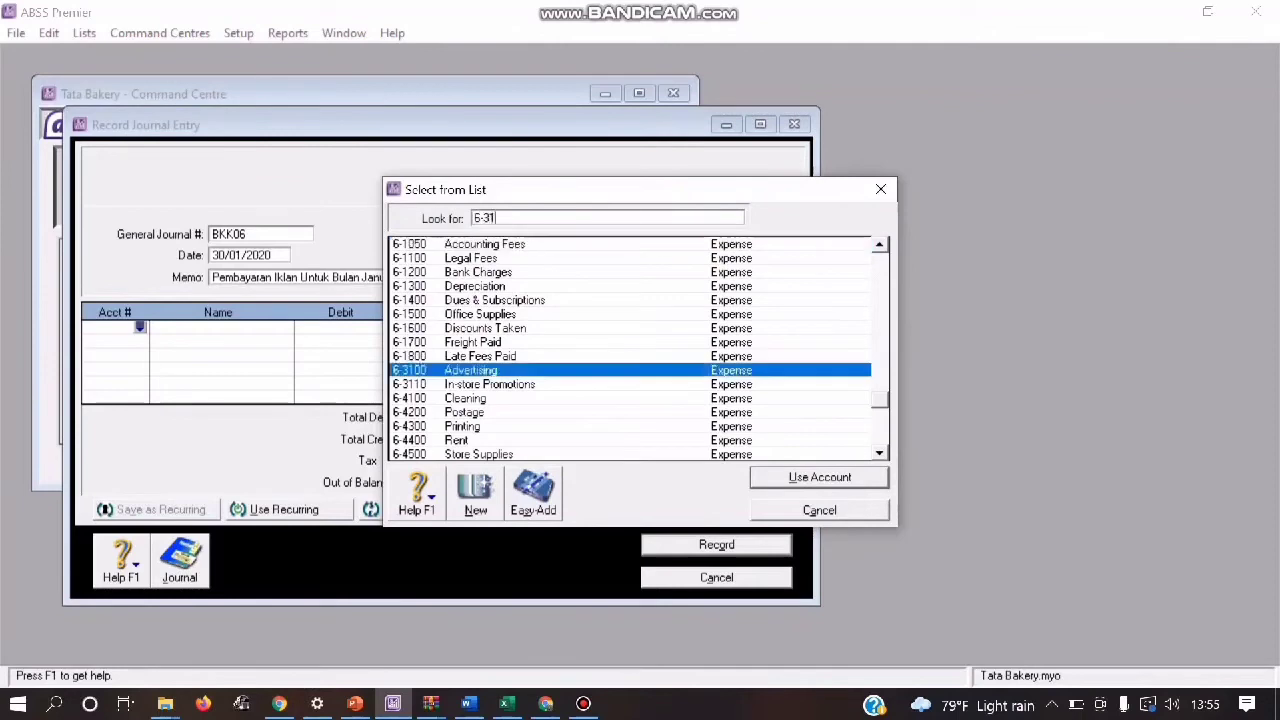
text(00)
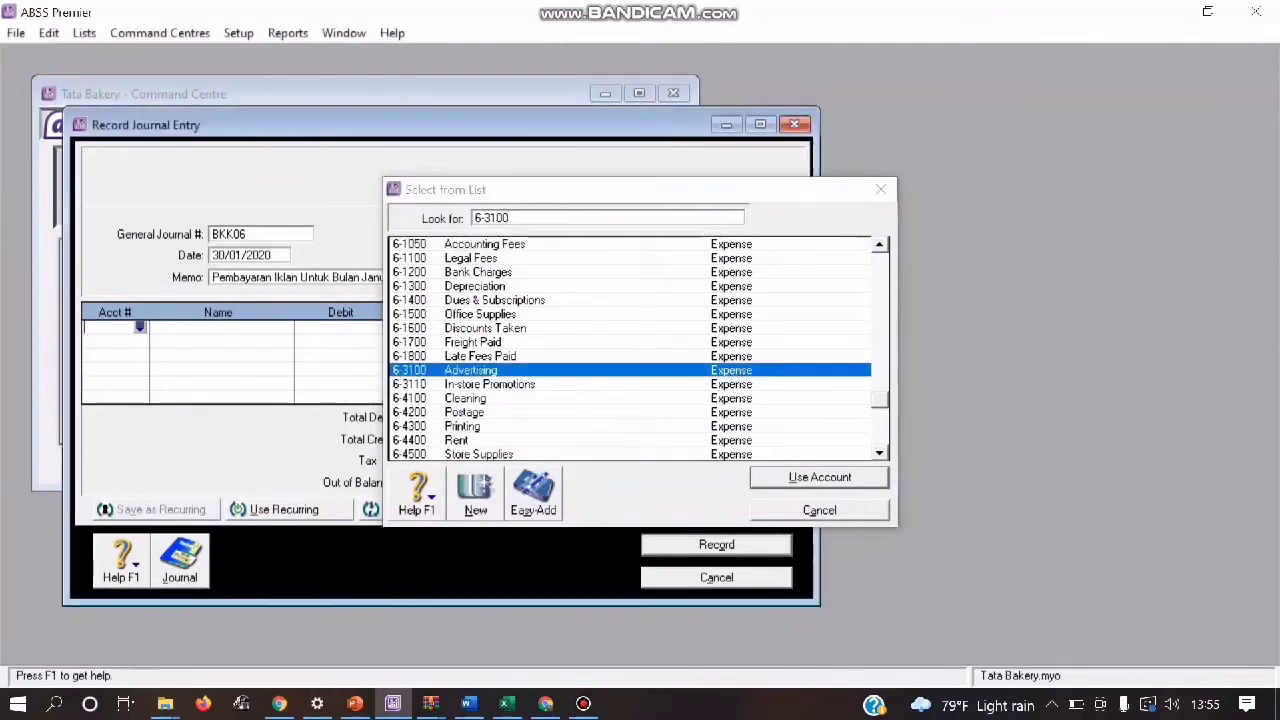
key(Return)
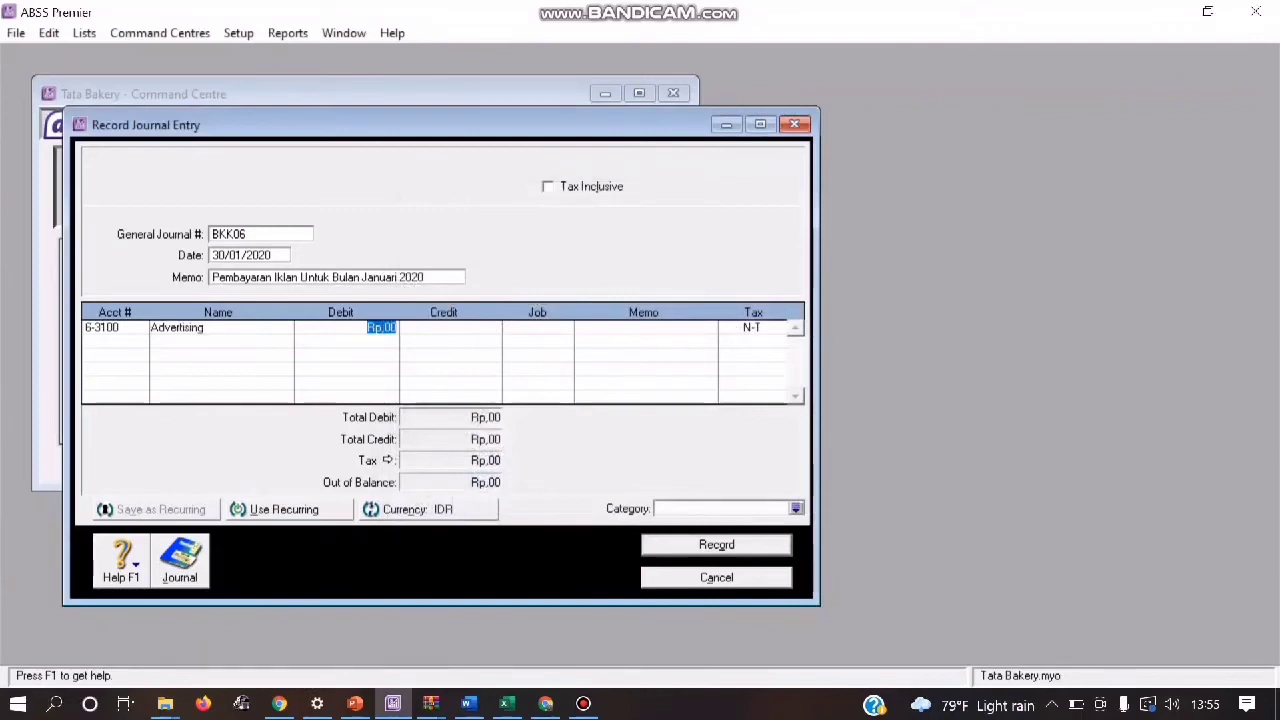
text(1000000)
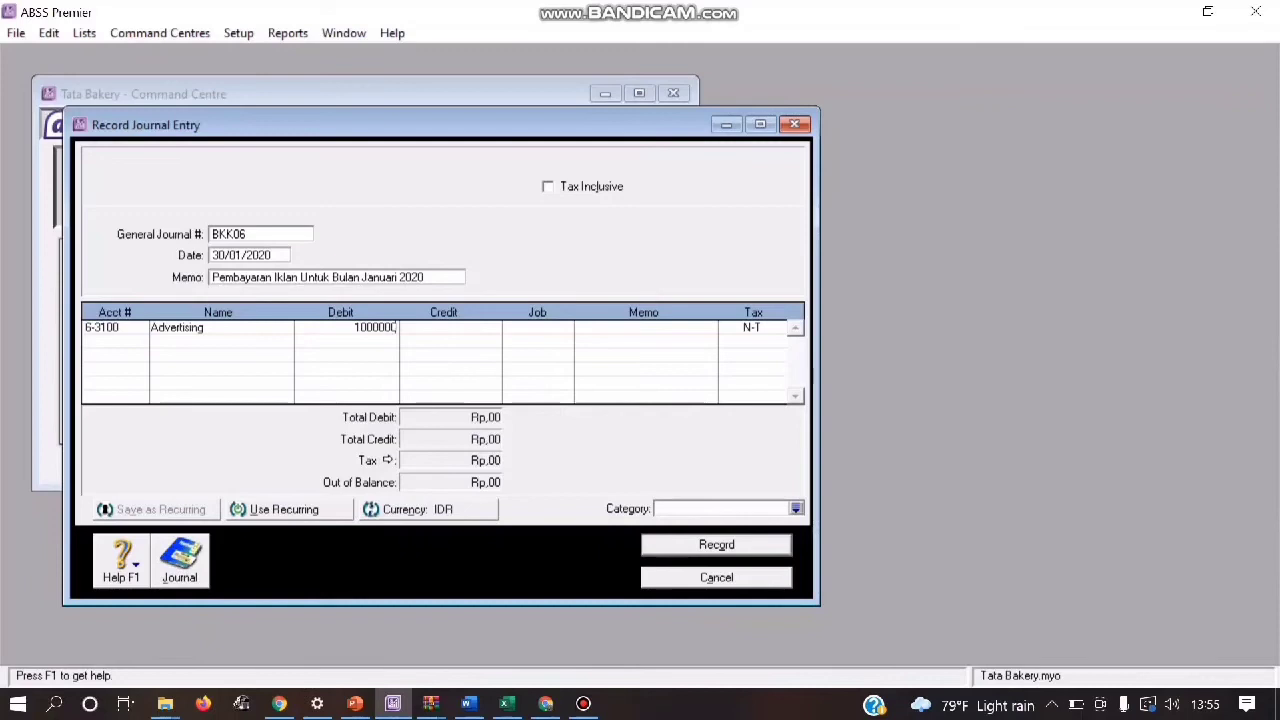
Step: Credit Rp1.000.000 to account 1-2110 Cash (IDR) on the second line of journal BKK06
click(108, 341)
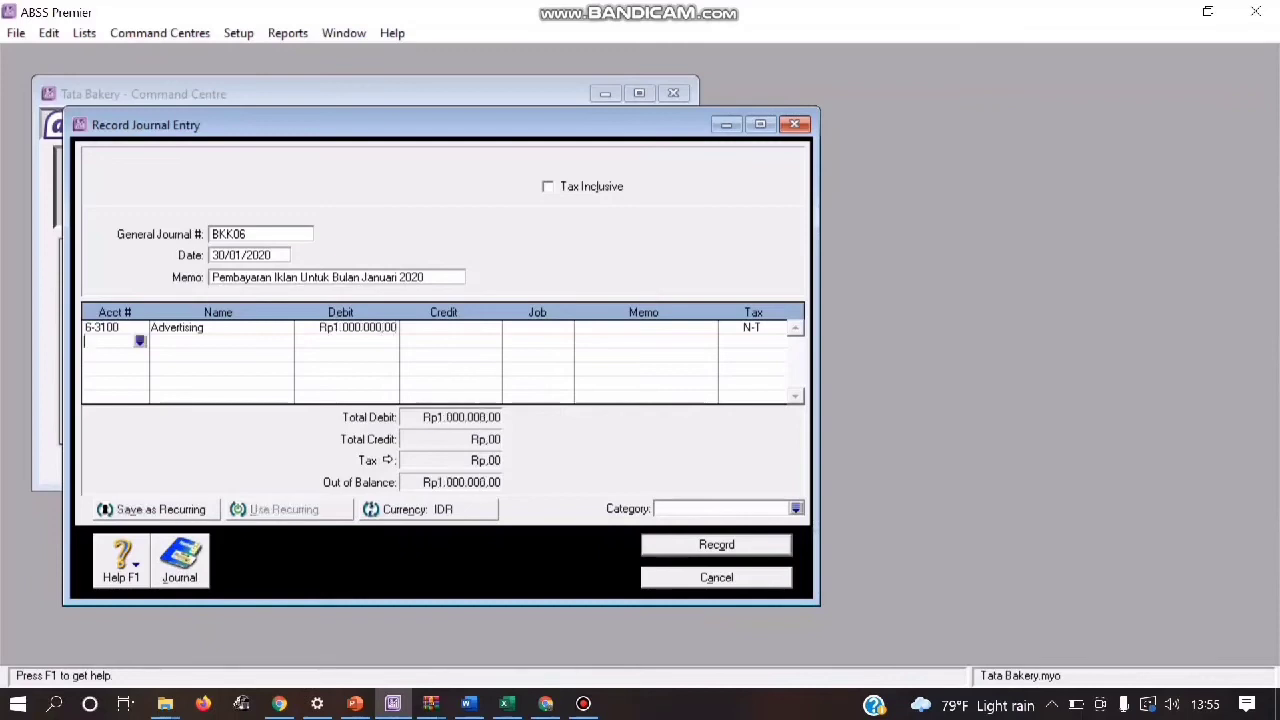
click(140, 341)
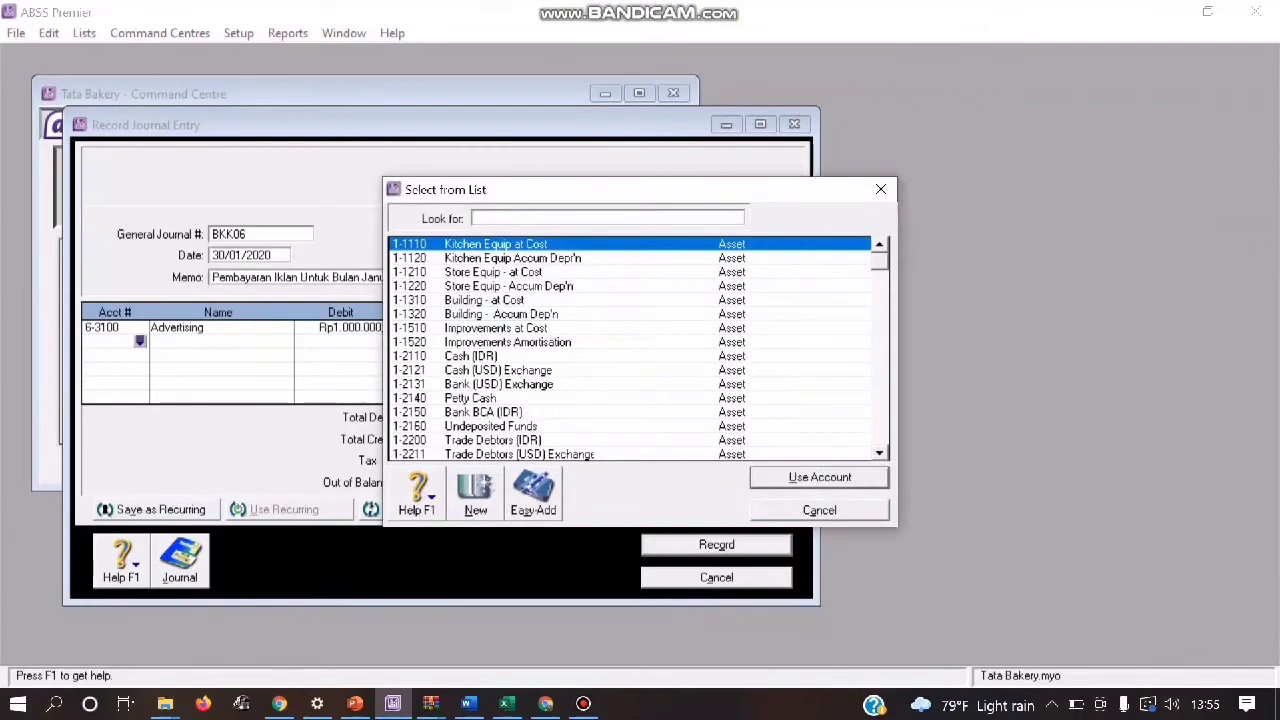
text(1-2110)
key(Return)
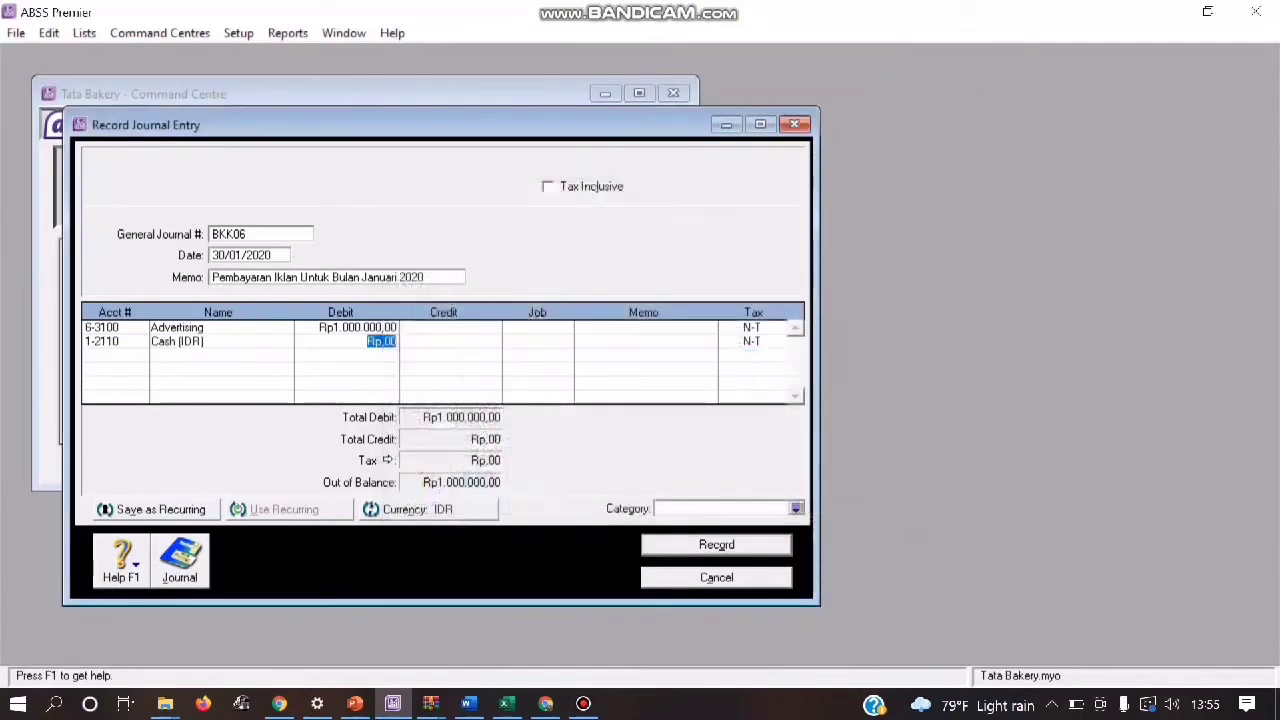
key(Tab)
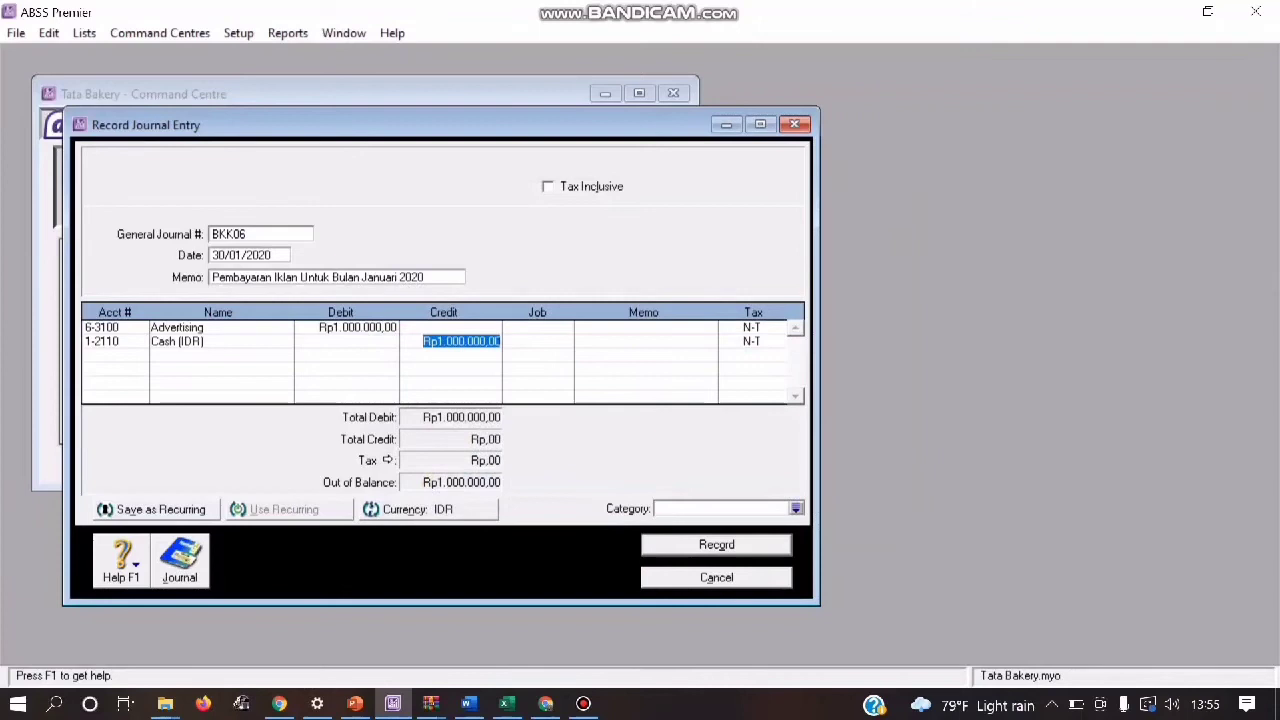
Step: Assign the Local category to journal BKK06 and record the entry after checking its recap
click(796, 508)
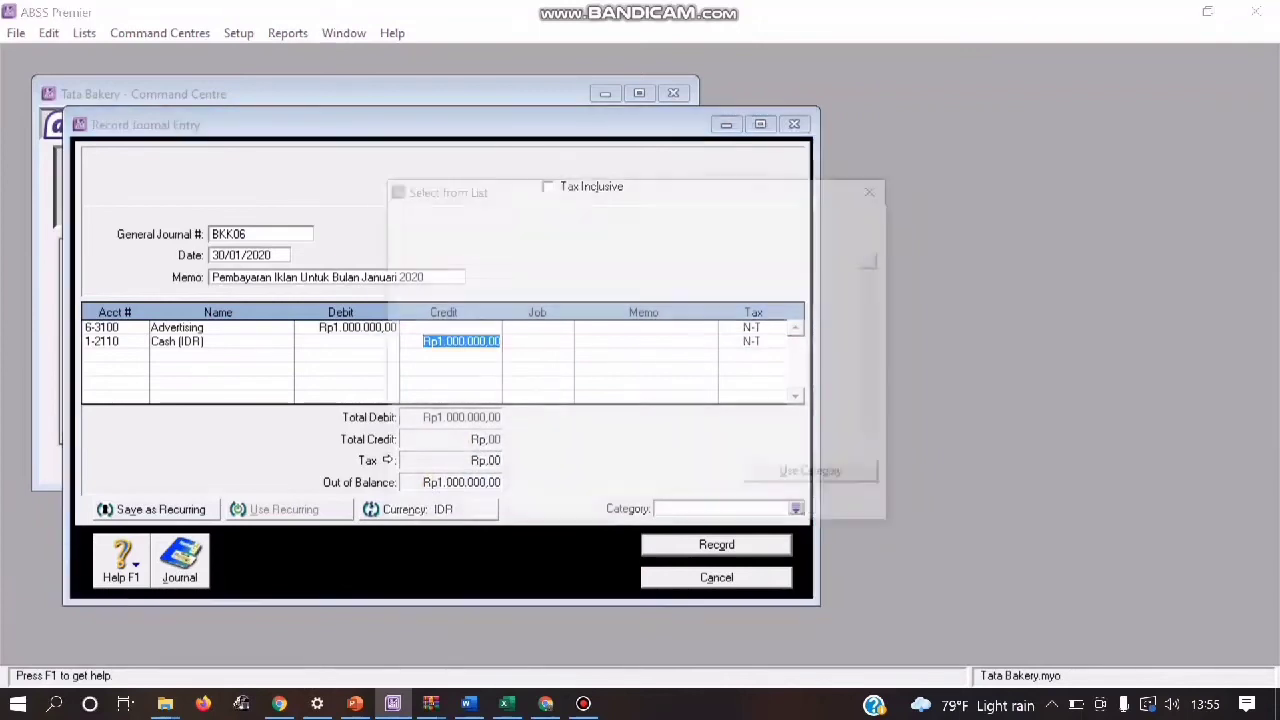
key(Return)
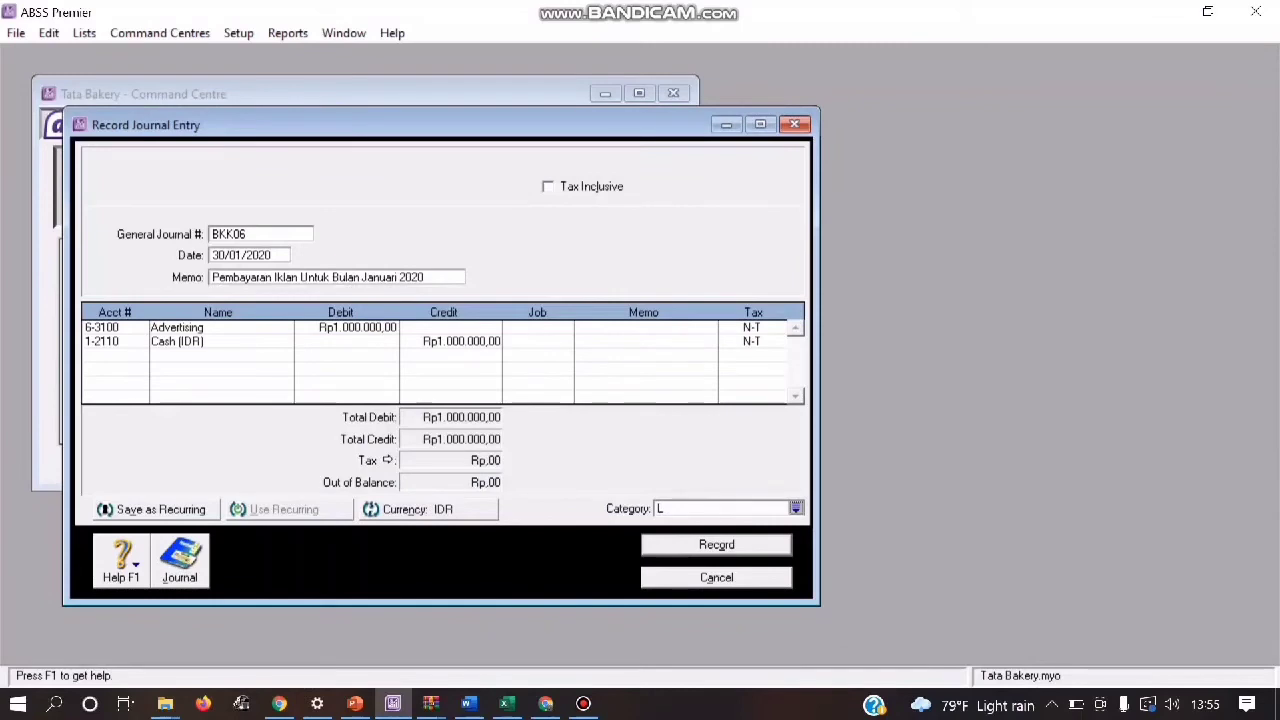
key(ctrl+r)
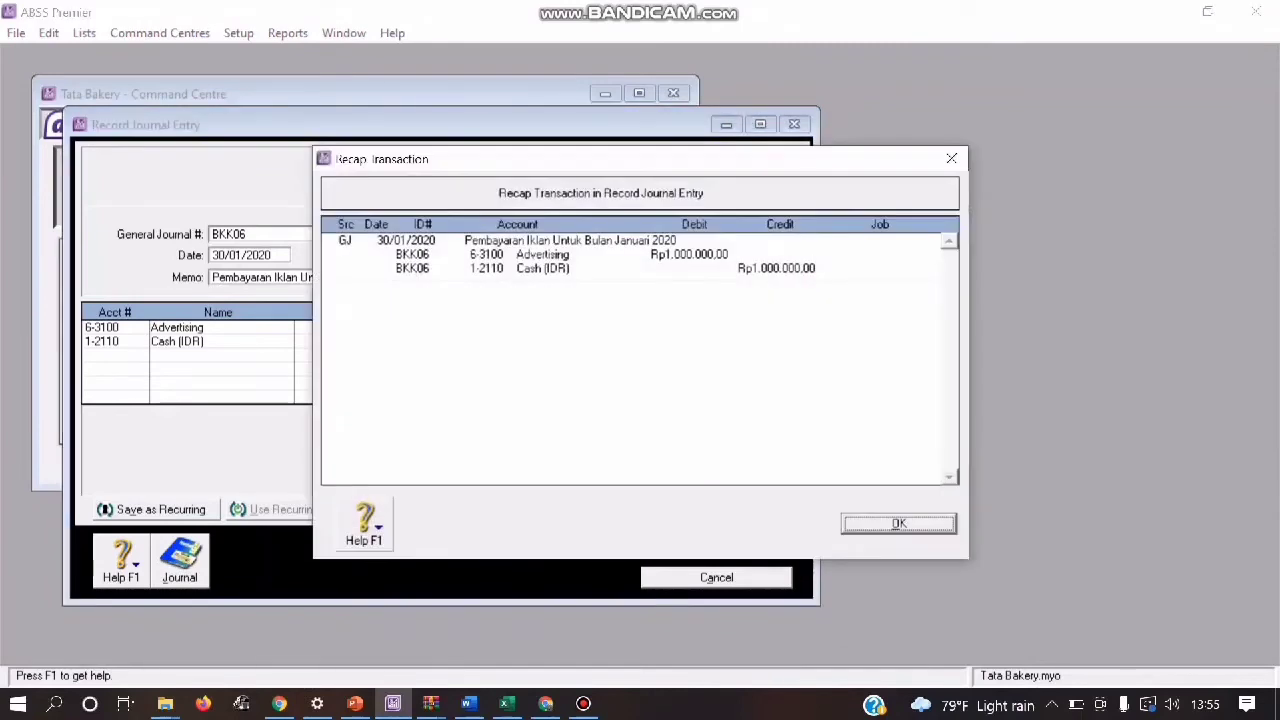
key(Return)
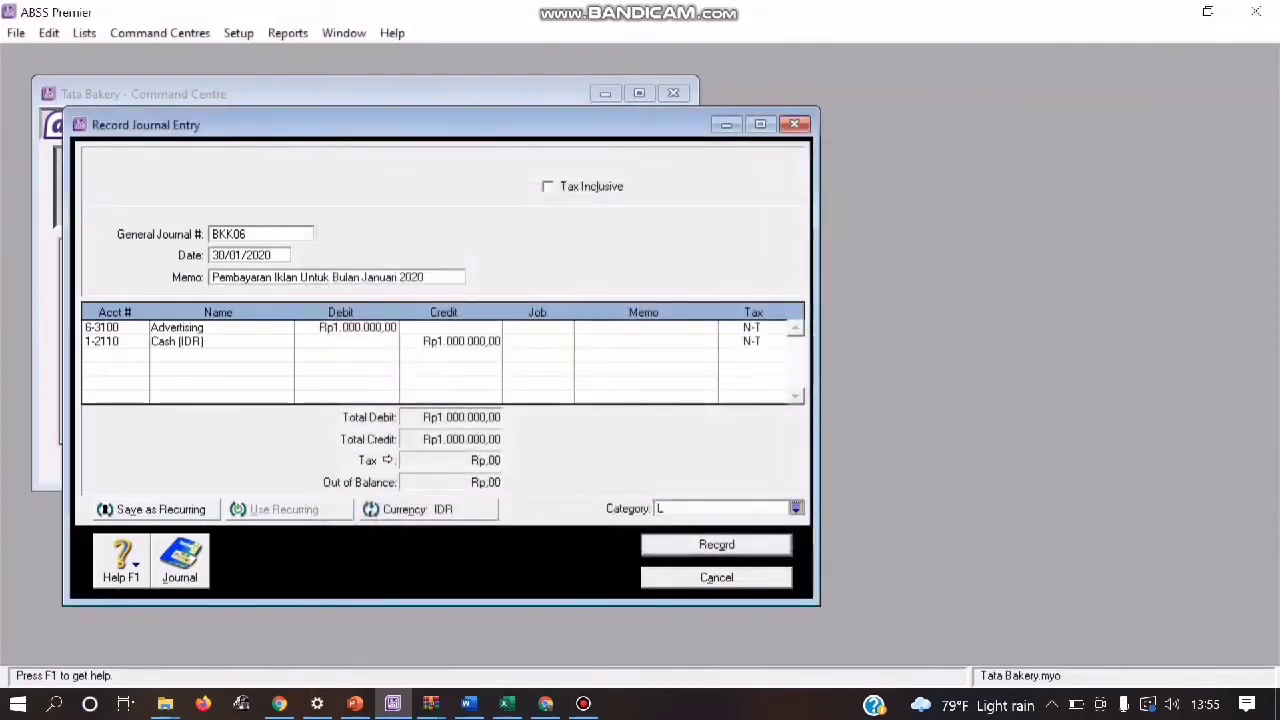
key(Return)
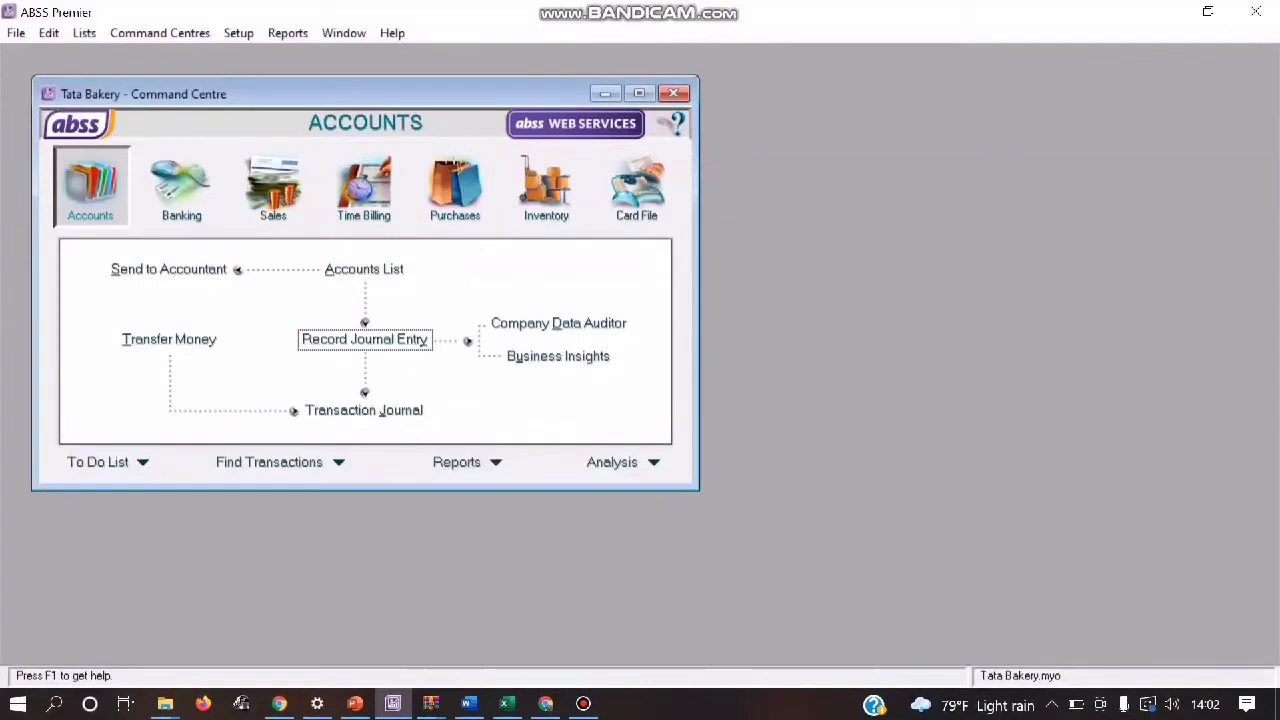
Step: Start a new journal entry in USD at the existing exchange rate and number it BKK07
click(365, 339)
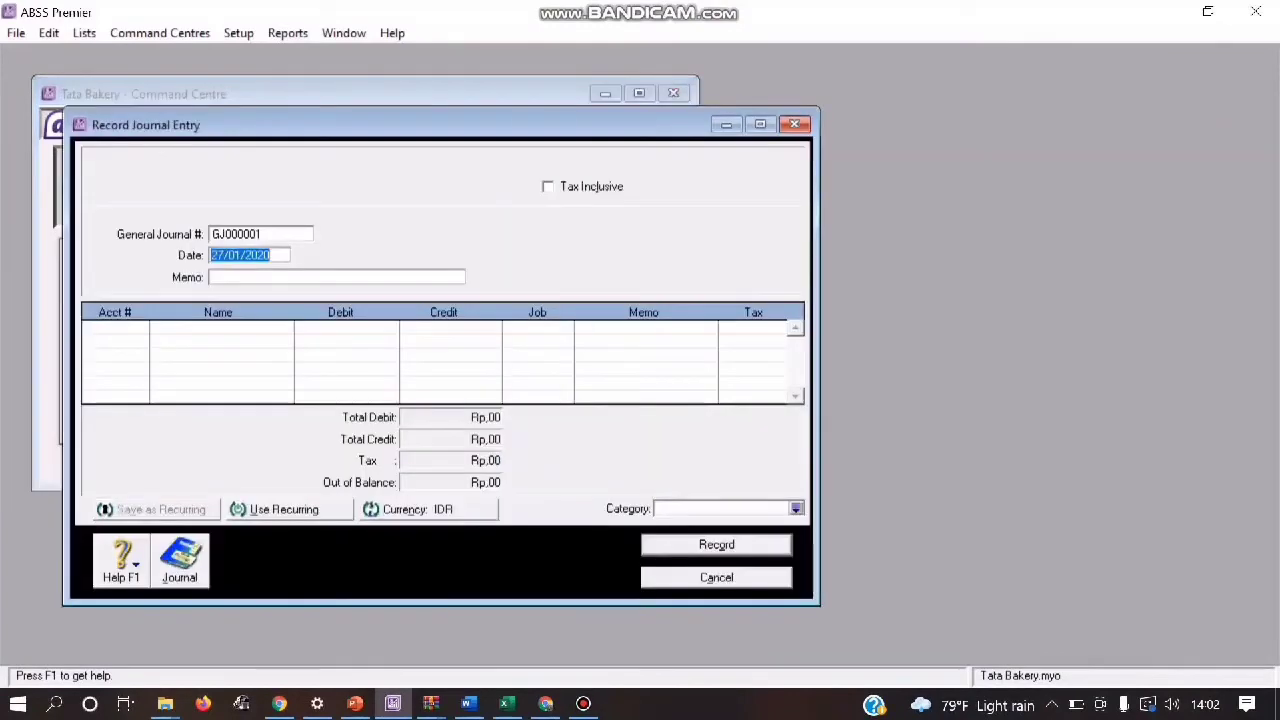
click(415, 509)
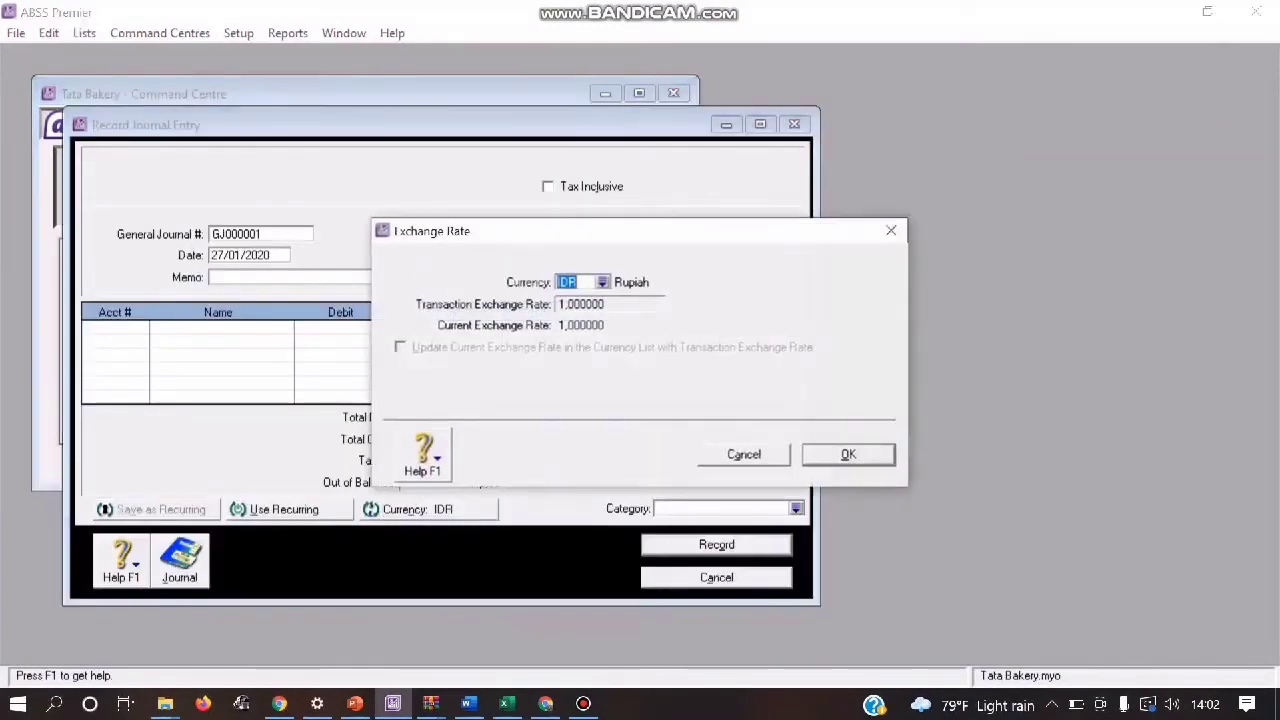
click(602, 282)
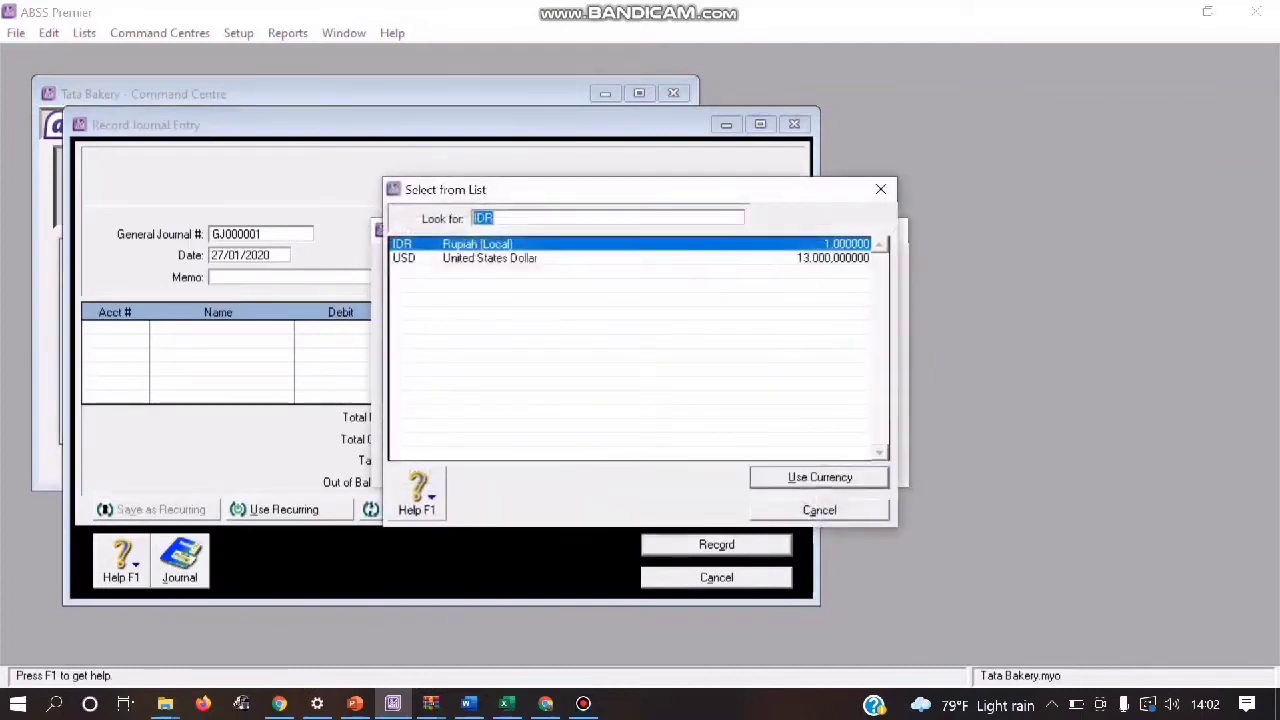
double_click(490, 258)
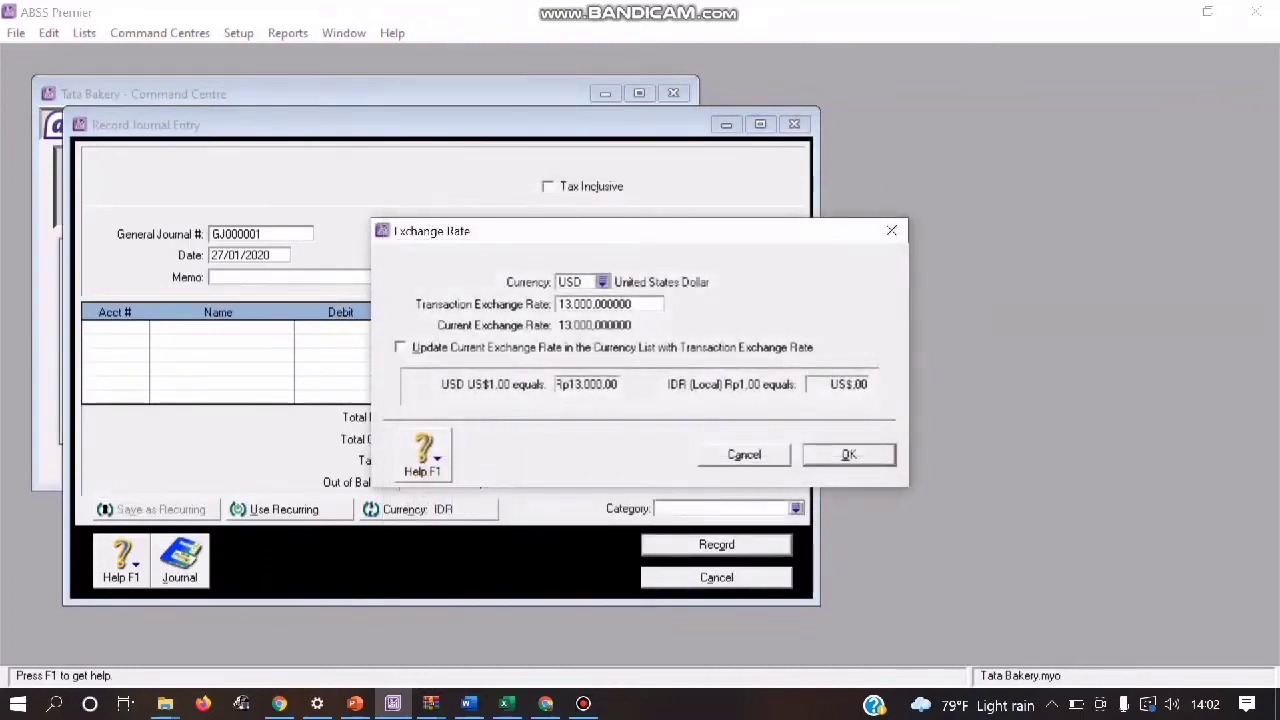
key(Return)
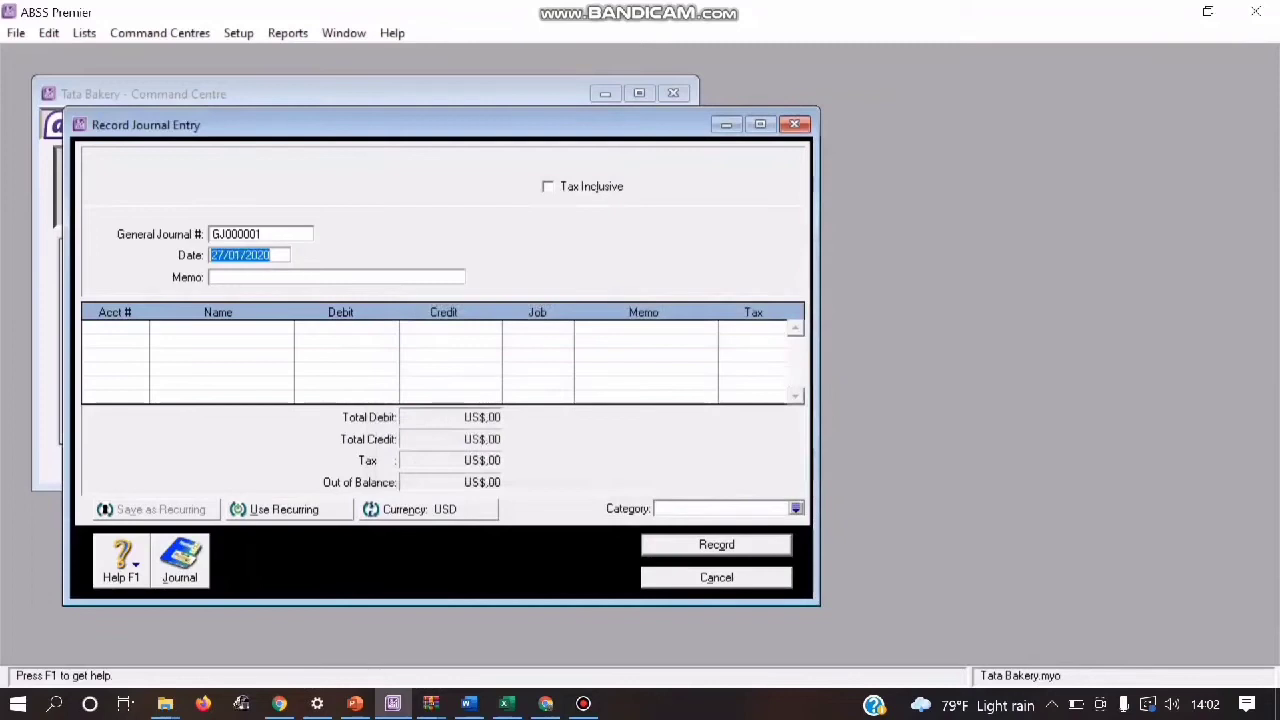
click(260, 234)
text(BKK07)
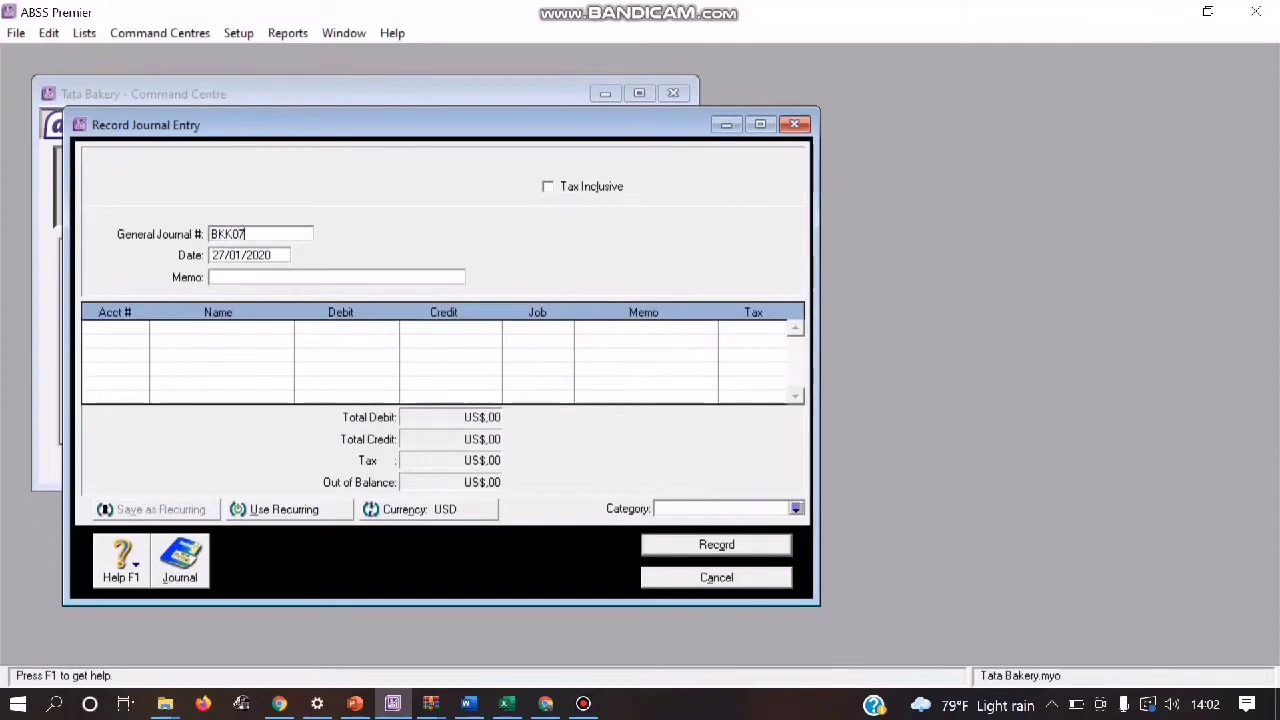
Step: Enter the memo "Pembayaran Gaji Karyawan Bulan Januari a.n" followed by the employee's name for journal BKK07
click(212, 277)
text(p)
key(BackSpace)
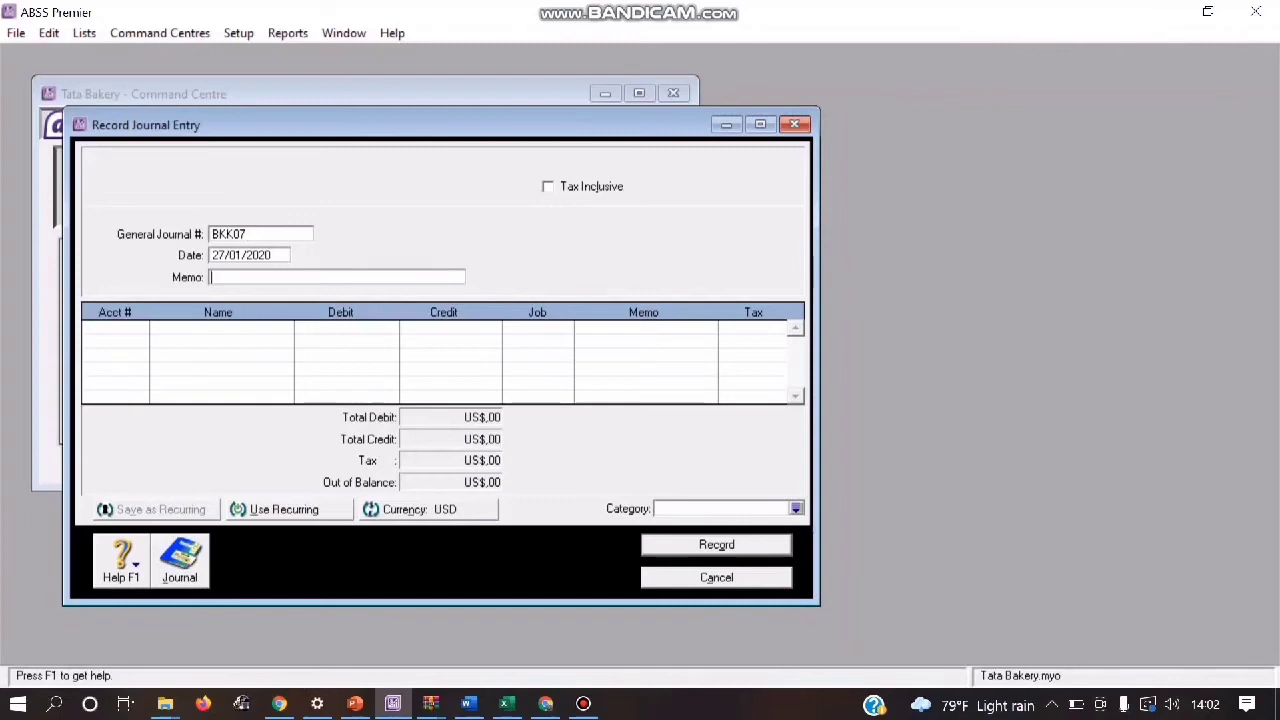
text(Pembayaran Gaji)
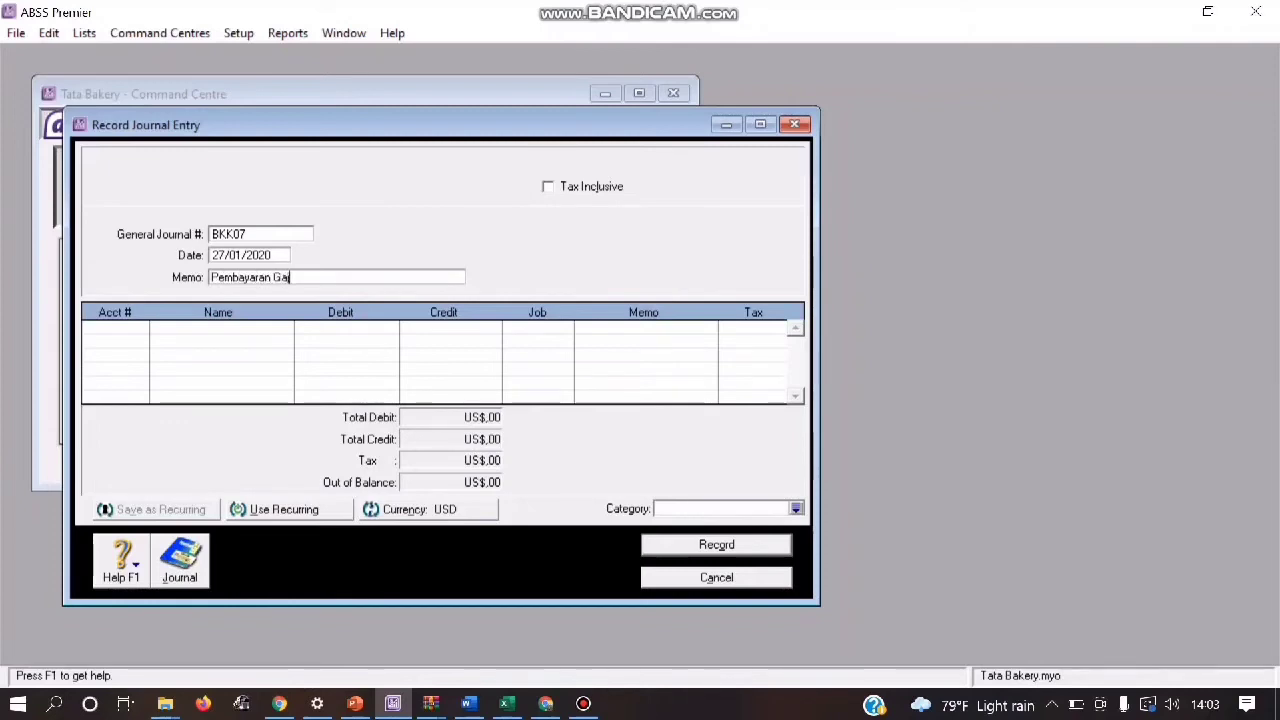
text( Karyawan)
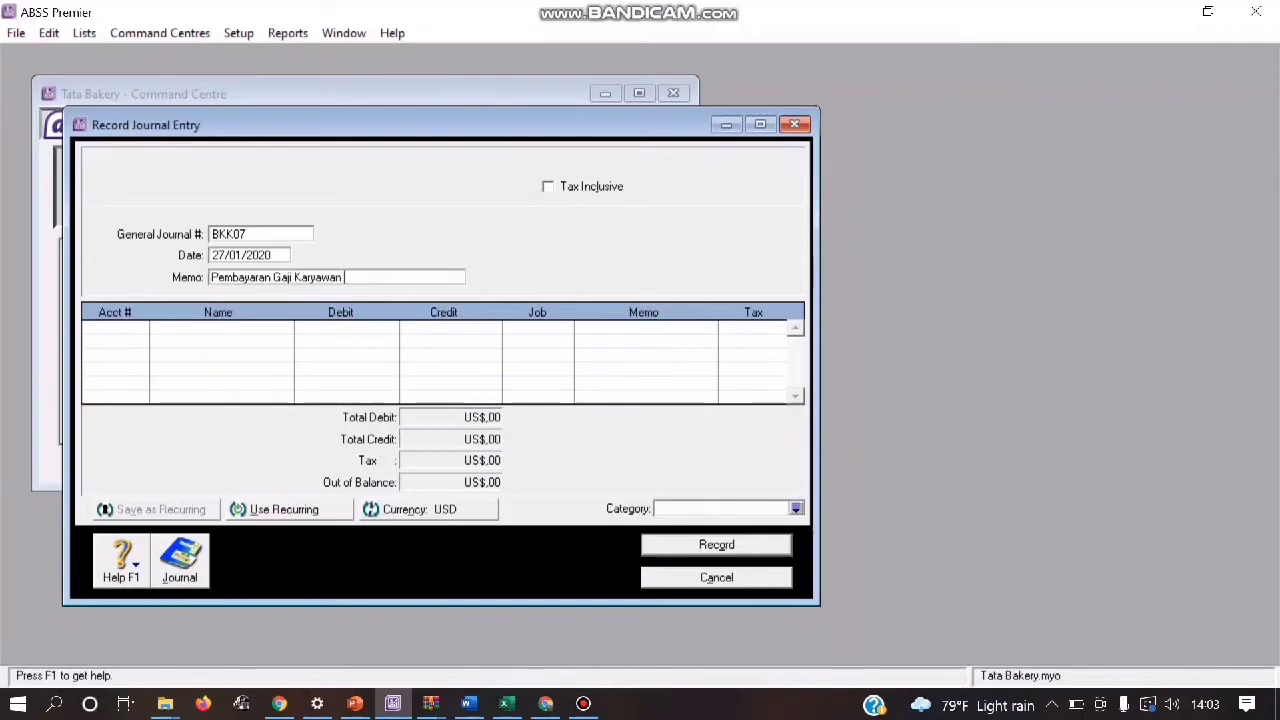
text( Bulan Januari a.n)
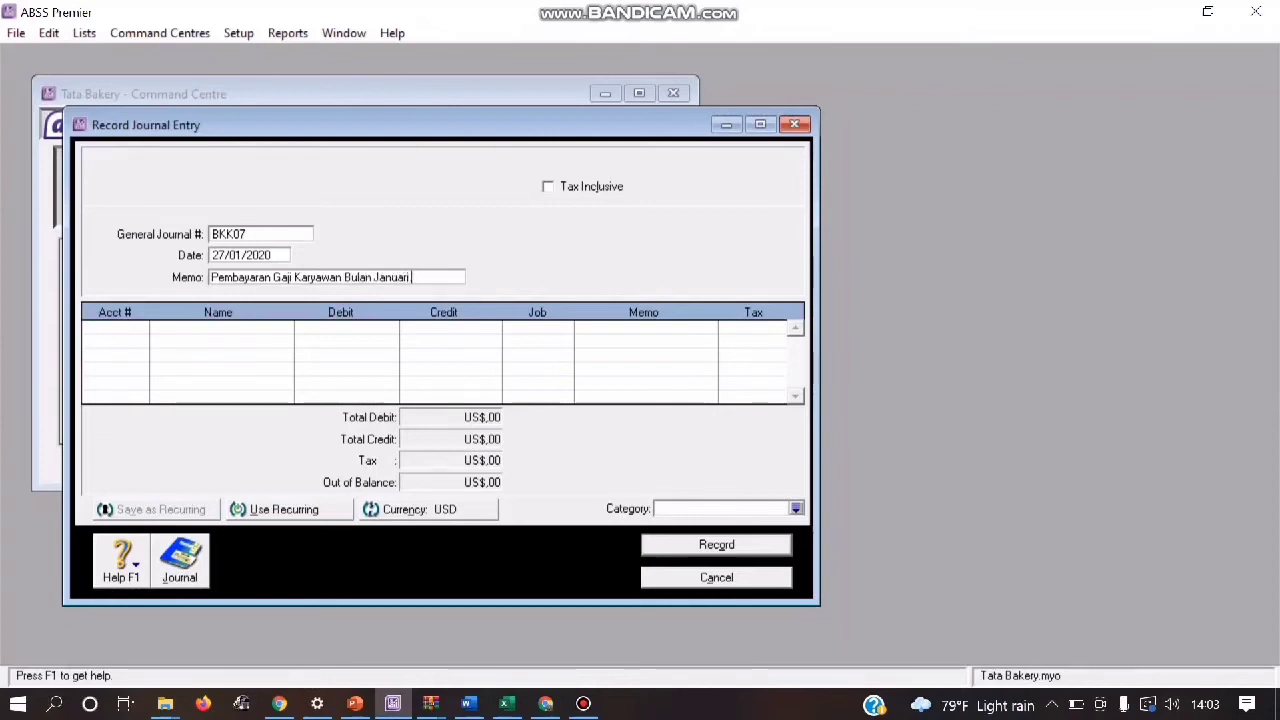
text( Fauzan)
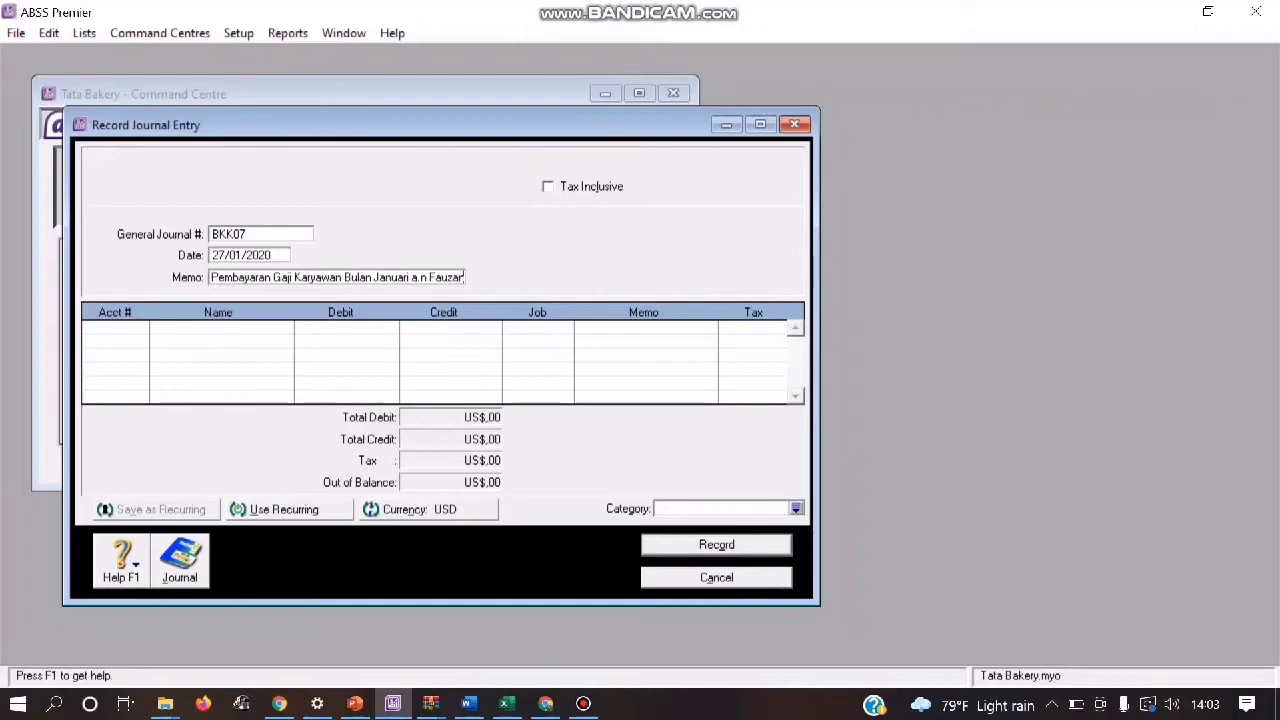
Step: Debit US$268 to account 6-5130 Wages & Salaries on the first line of journal BKK07
key(Tab)
key(Tab)
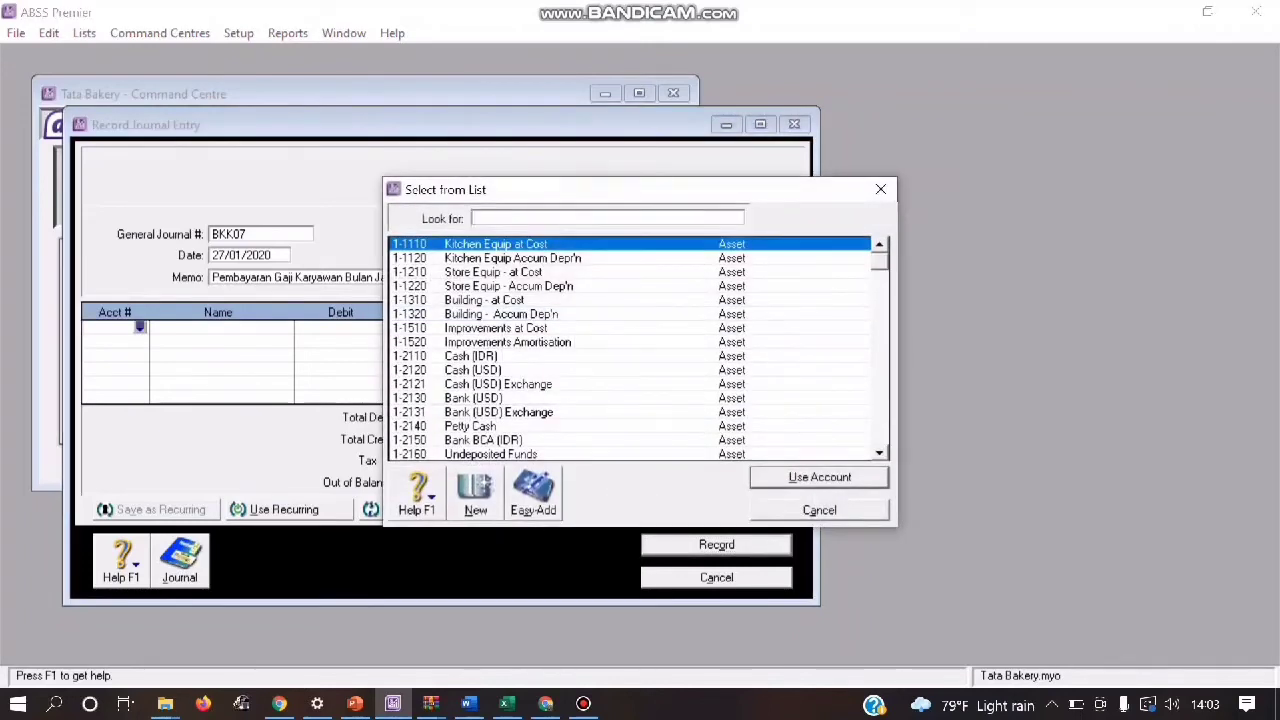
text(6-)
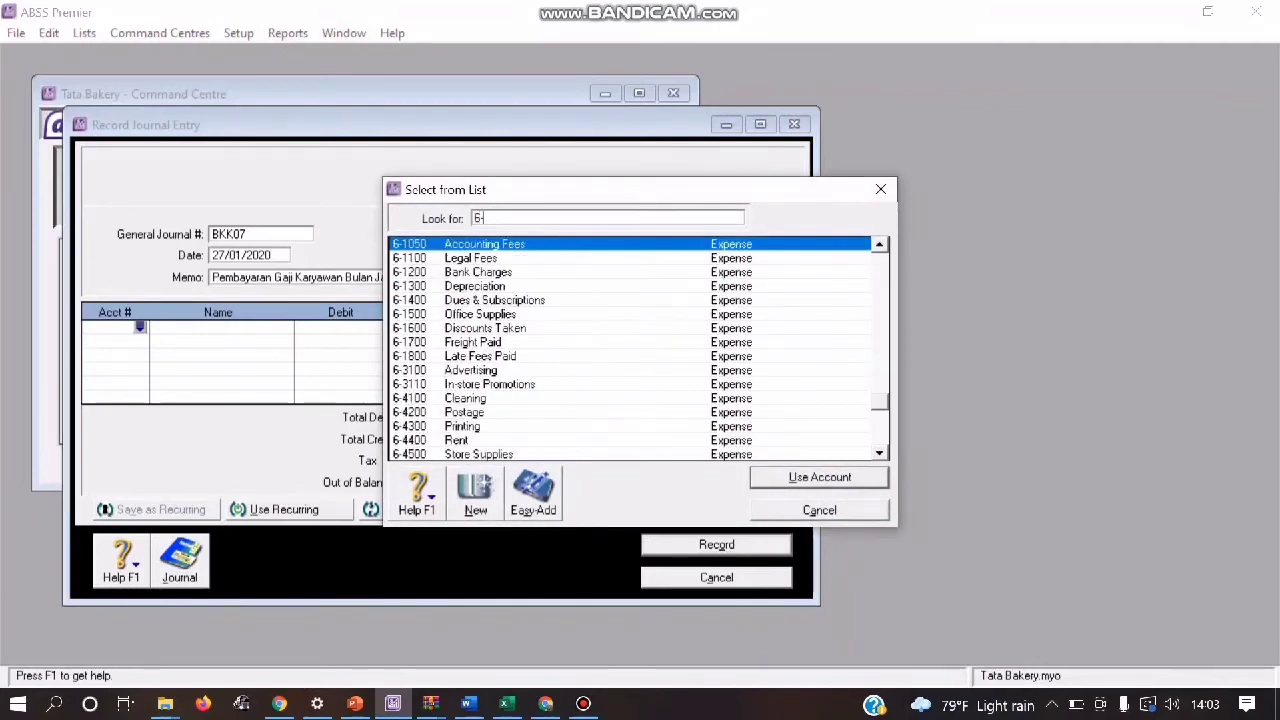
text(51)
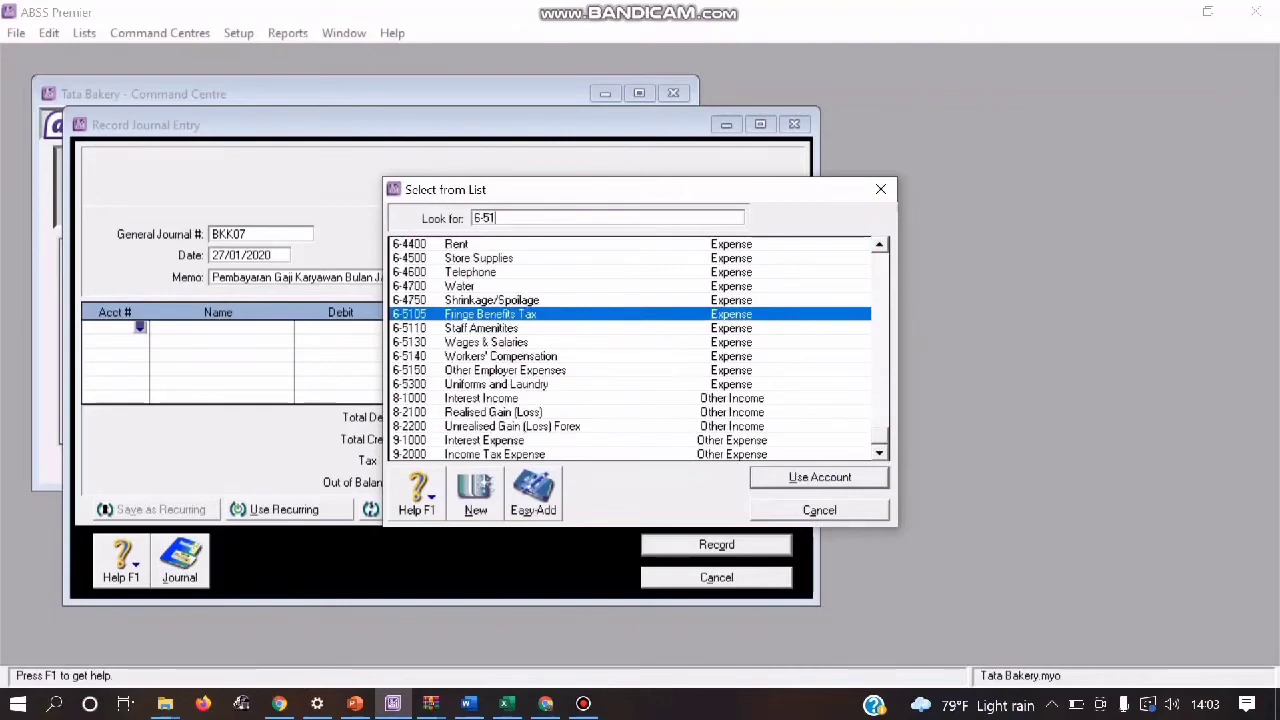
text(30)
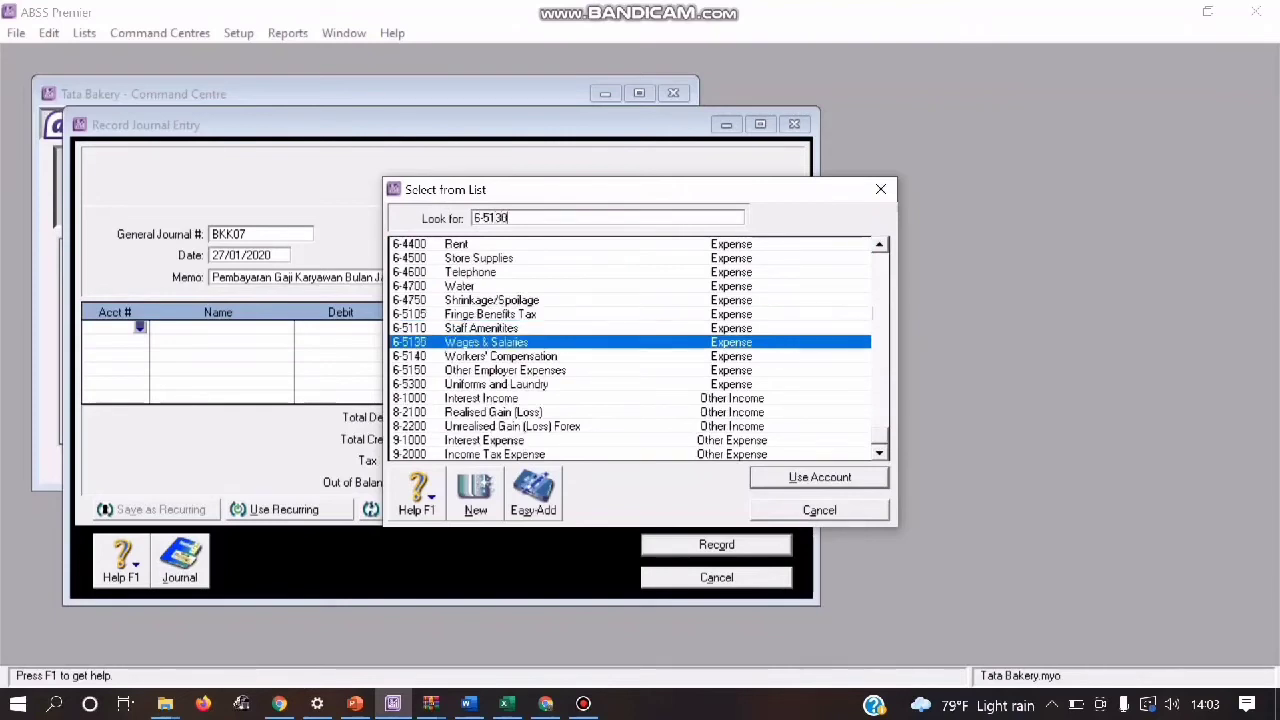
key(Return)
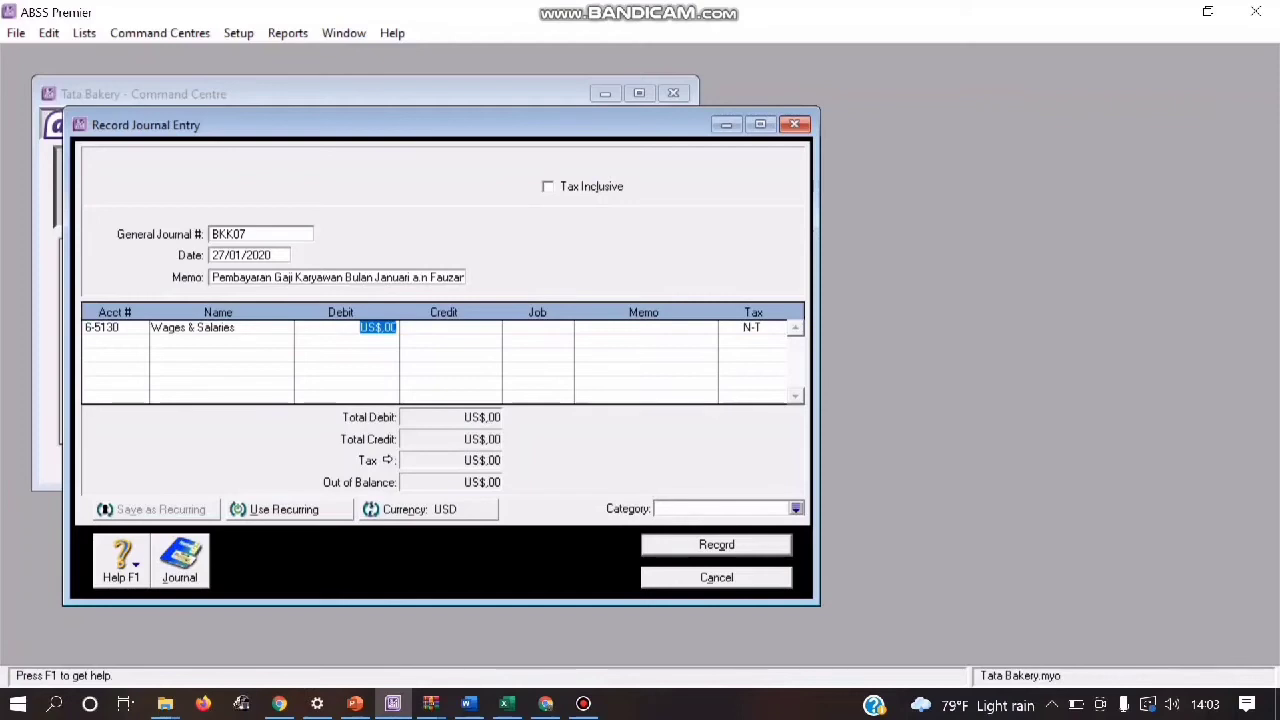
text(268)
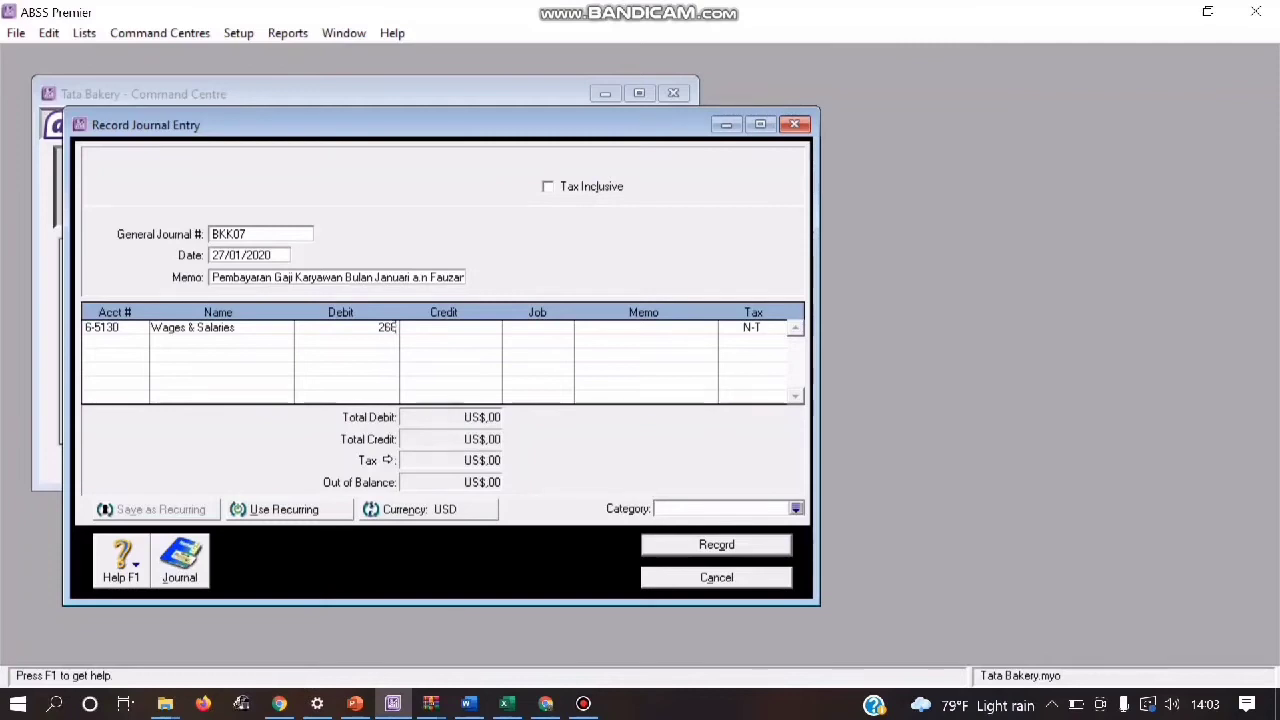
key(Return)
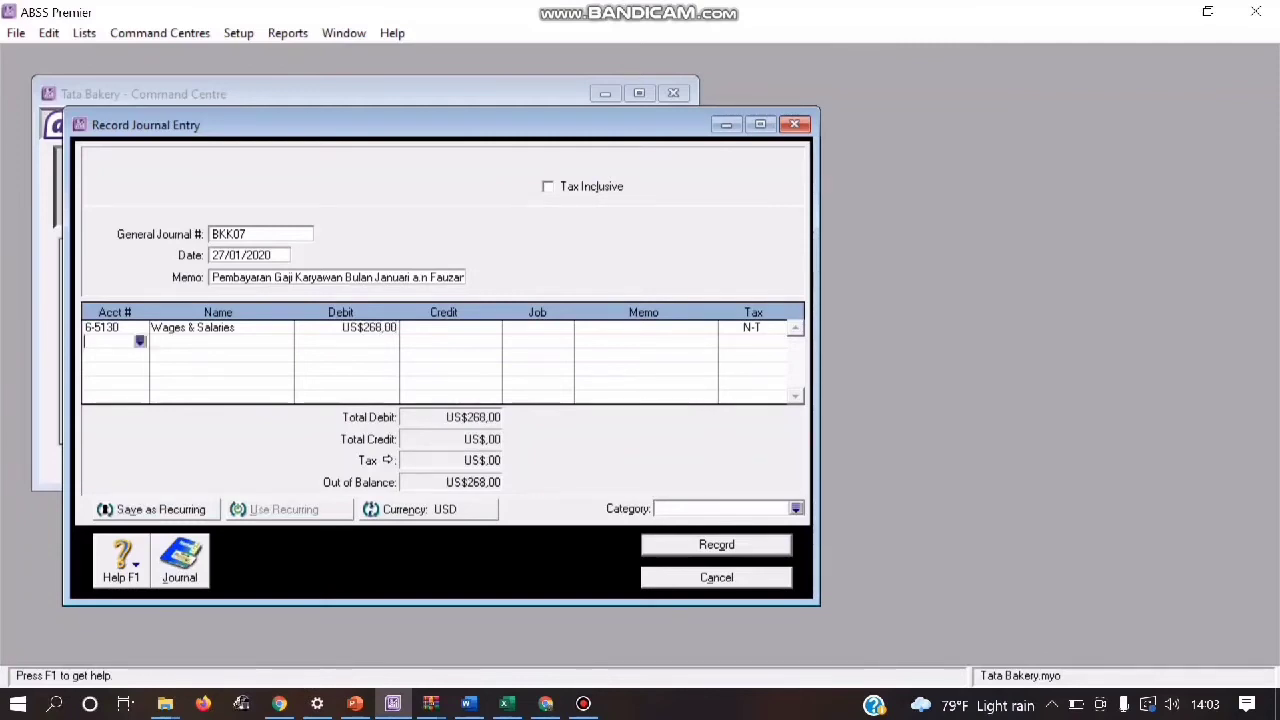
Step: Credit US$268 to account 1-2120 Cash (USD) on the second line of journal BKK07
key(Return)
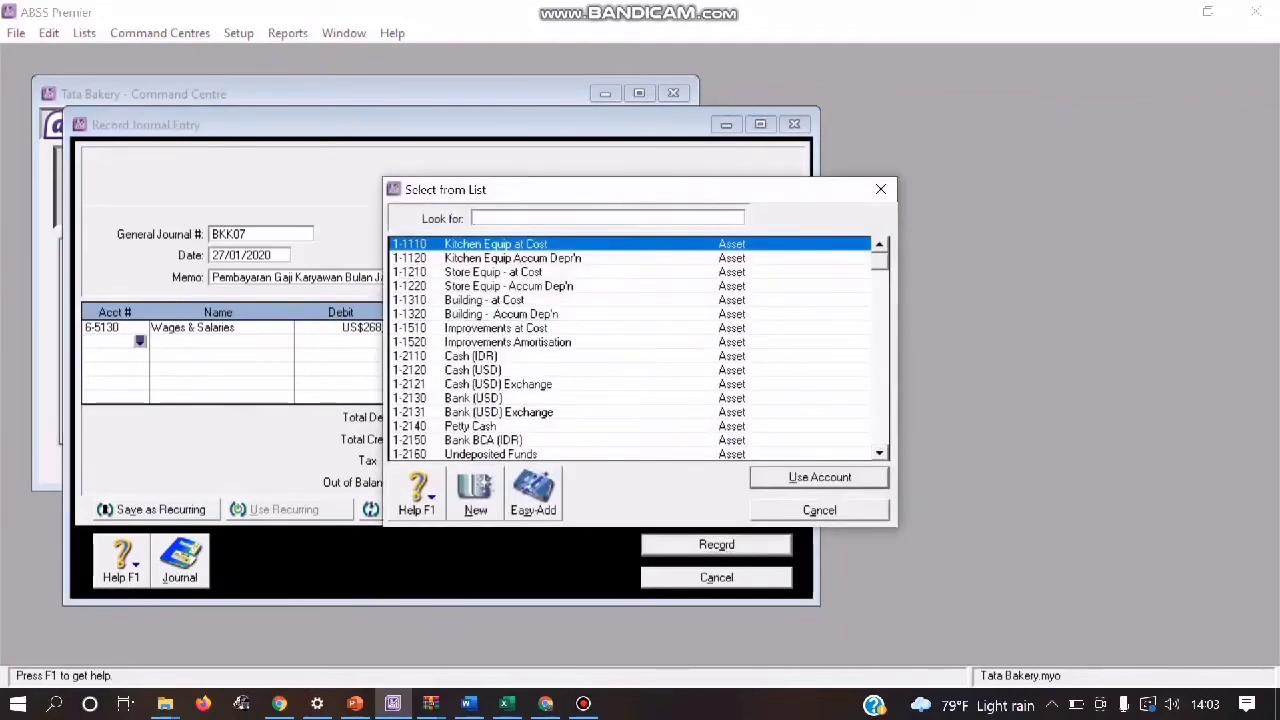
text(1-2120)
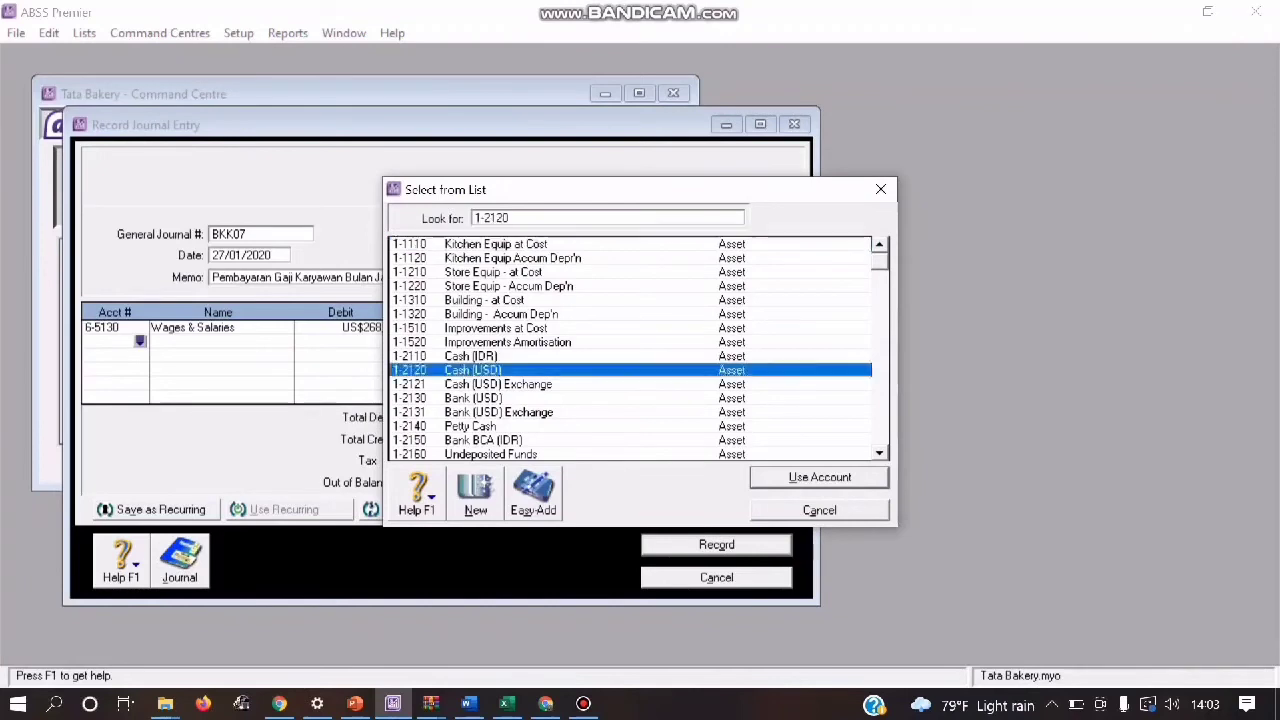
key(Return)
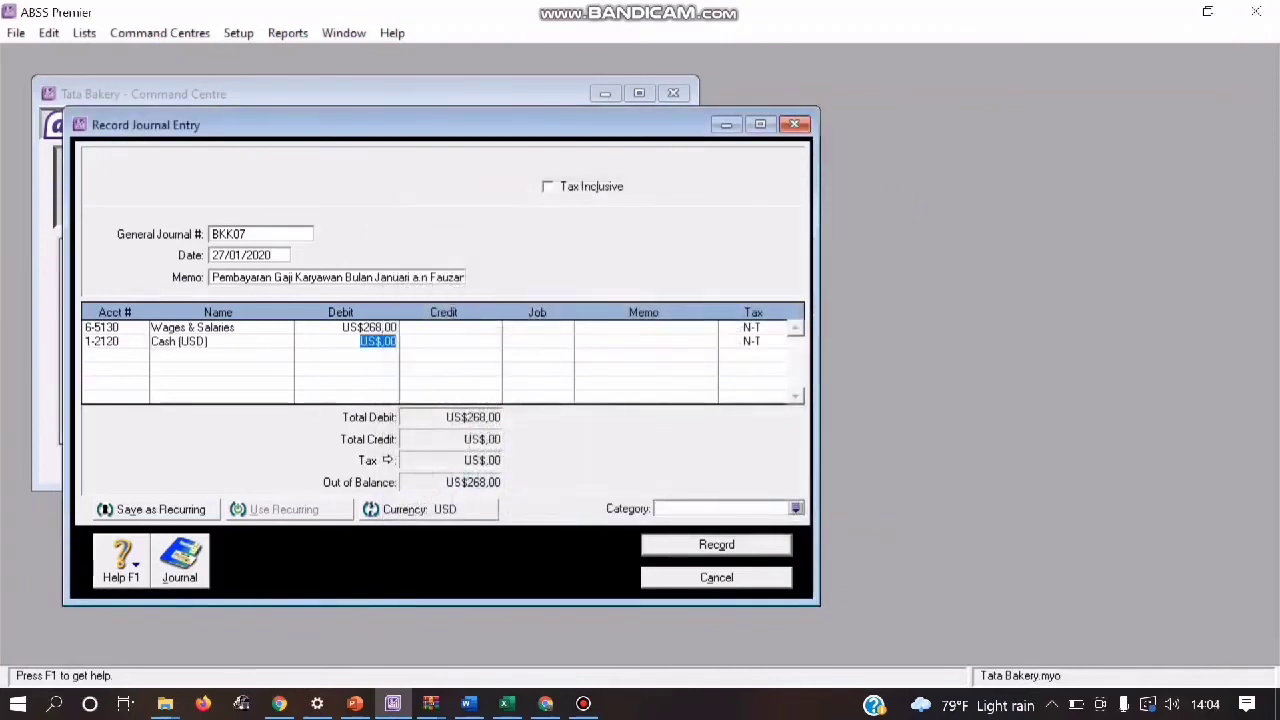
key(Tab)
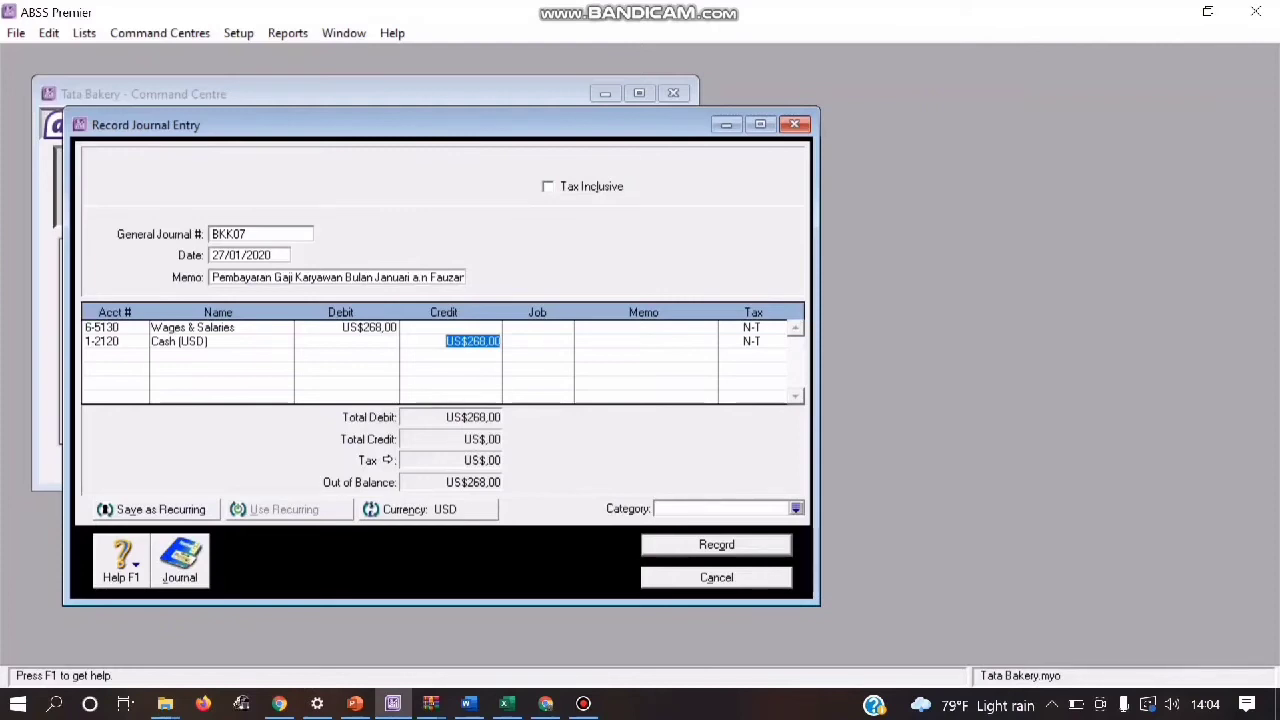
Step: Assign category O to journal BKK07 and record the entry after checking its recap
click(796, 508)
text(O)
key(Return)
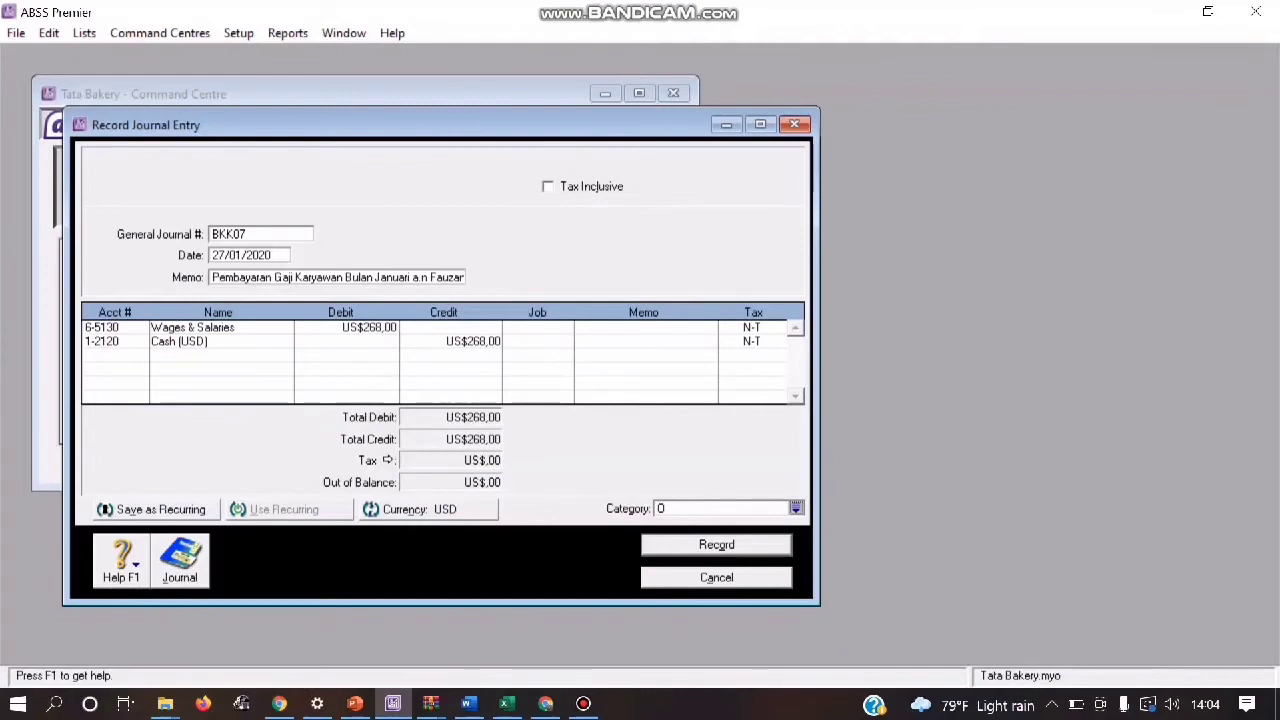
key(ctrl+r)
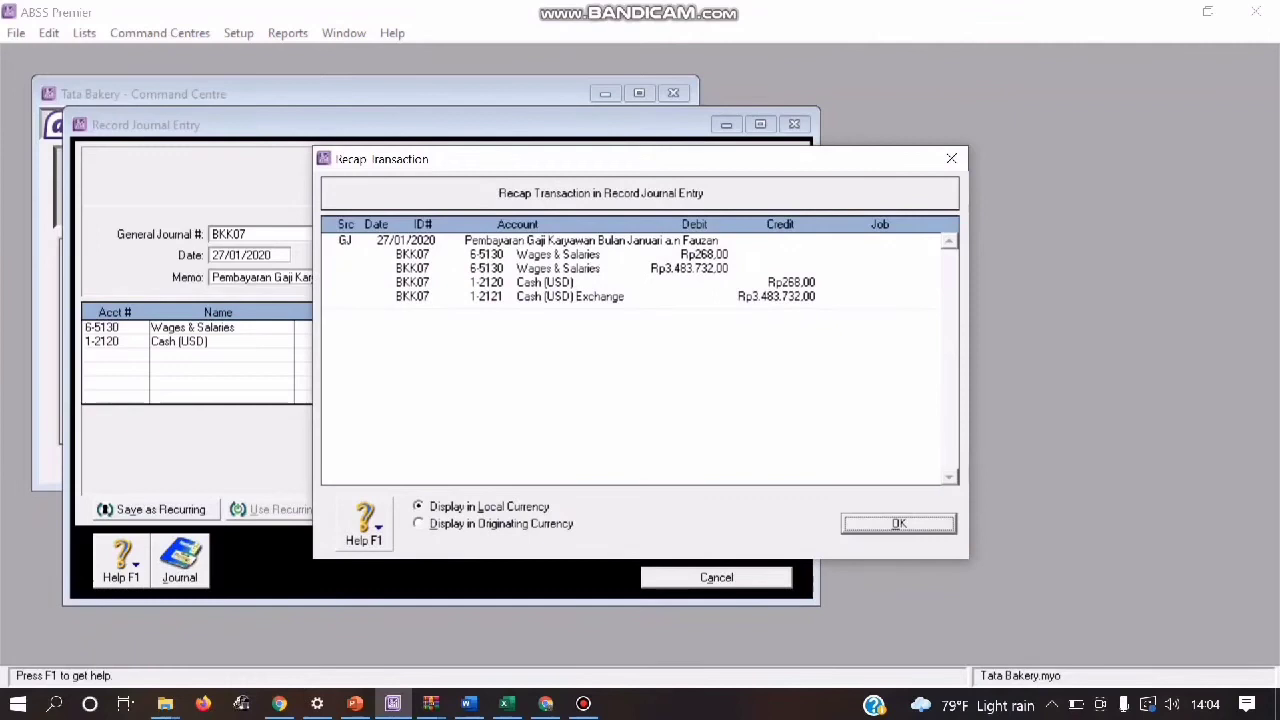
key(Return)
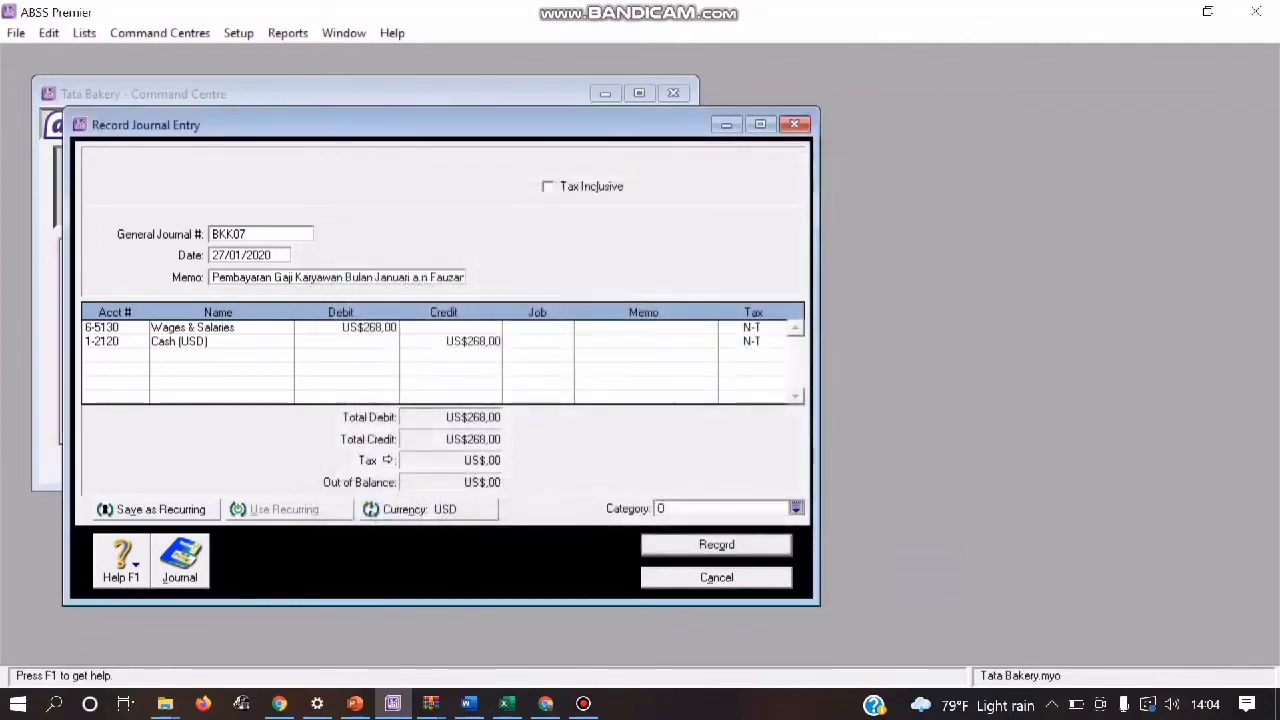
key(Return)
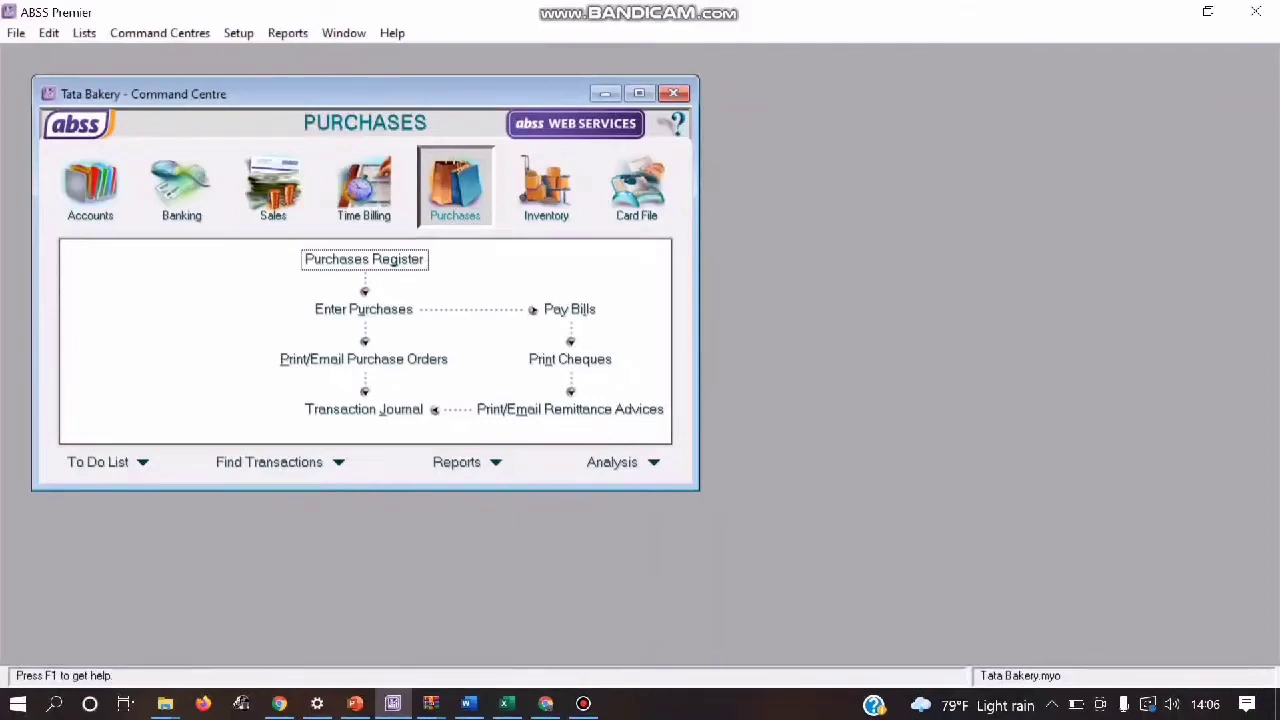
Step: Start a new purchase bill, choose the Item layout and select PT. Sinar Jaya as the supplier
click(364, 309)
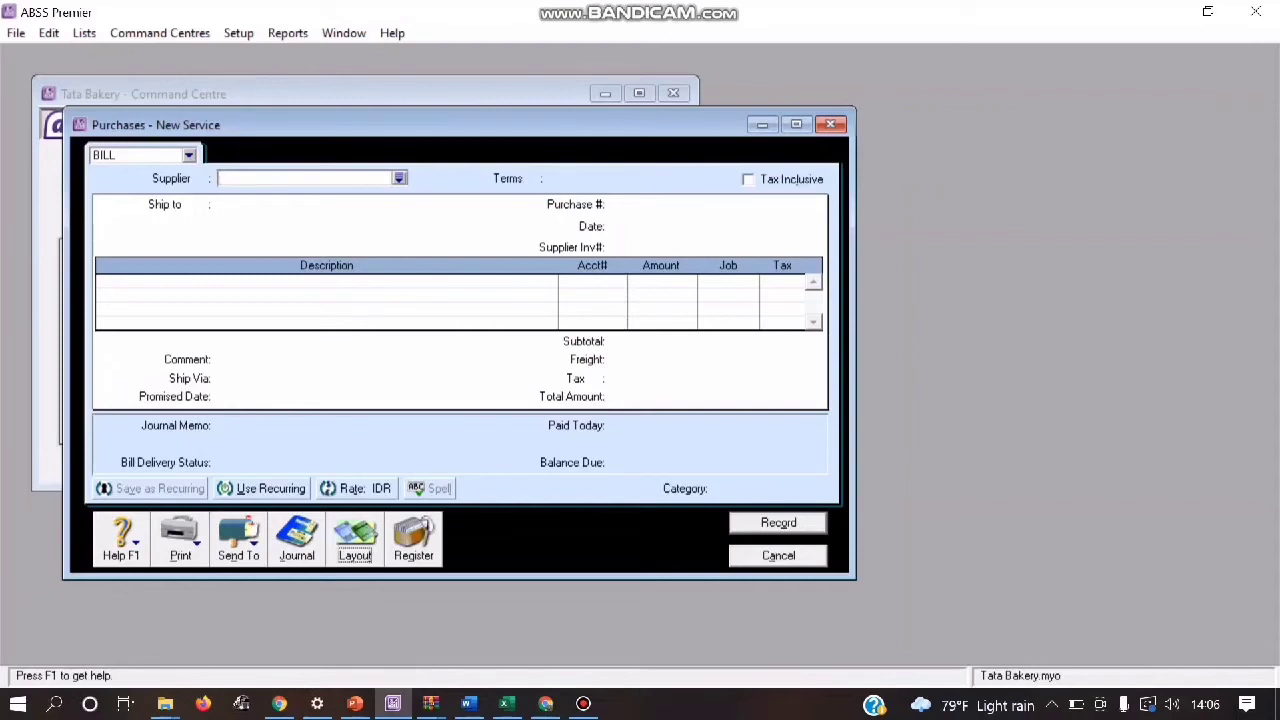
click(355, 540)
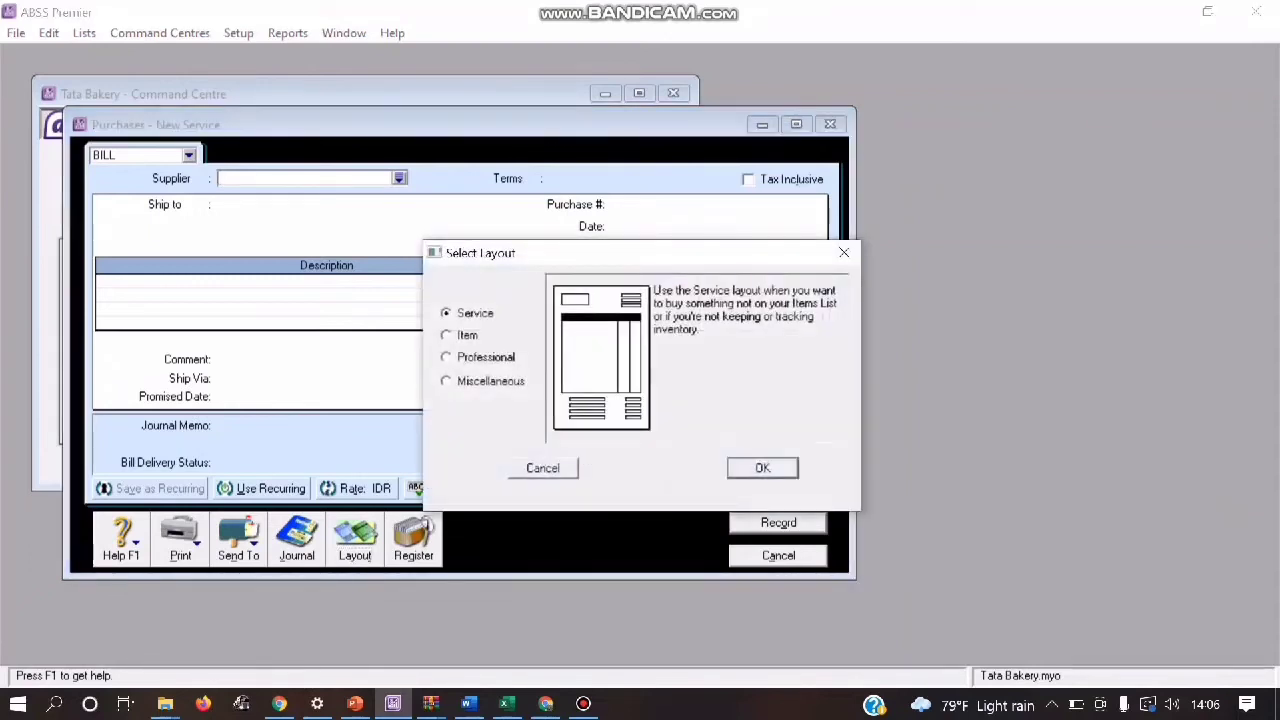
click(447, 335)
key(Return)
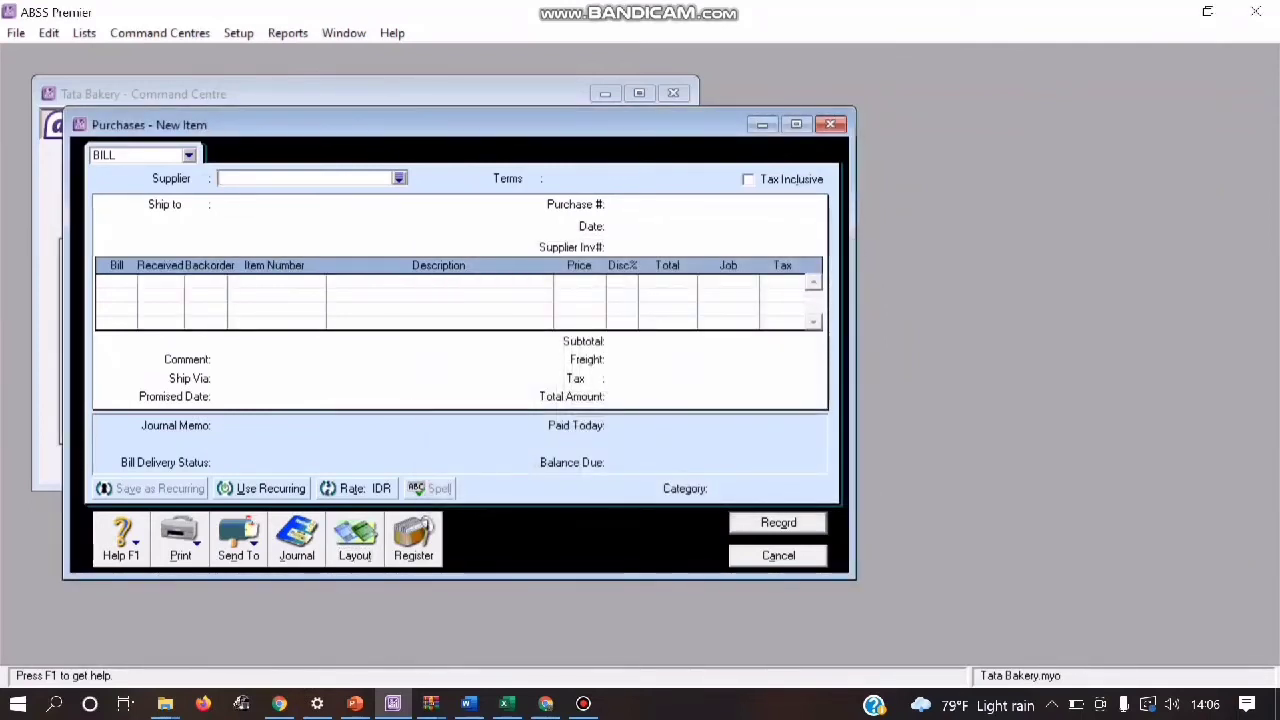
key(Tab)
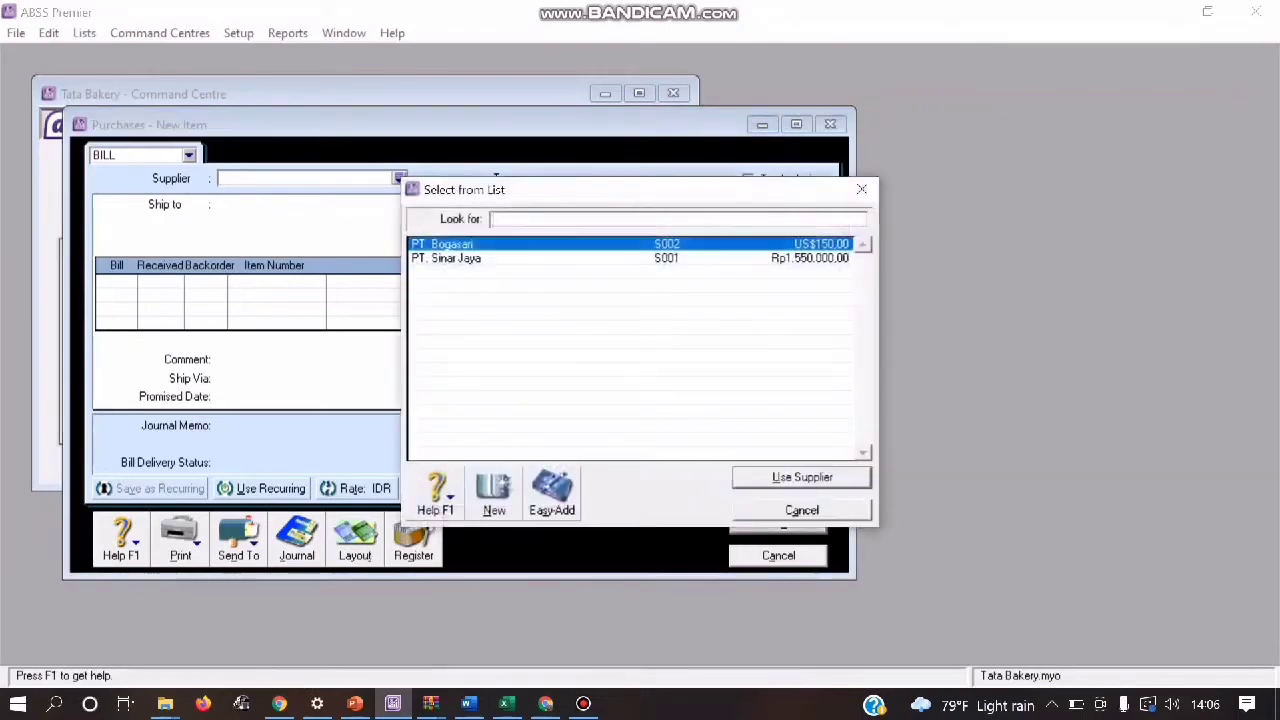
key(Down)
key(Return)
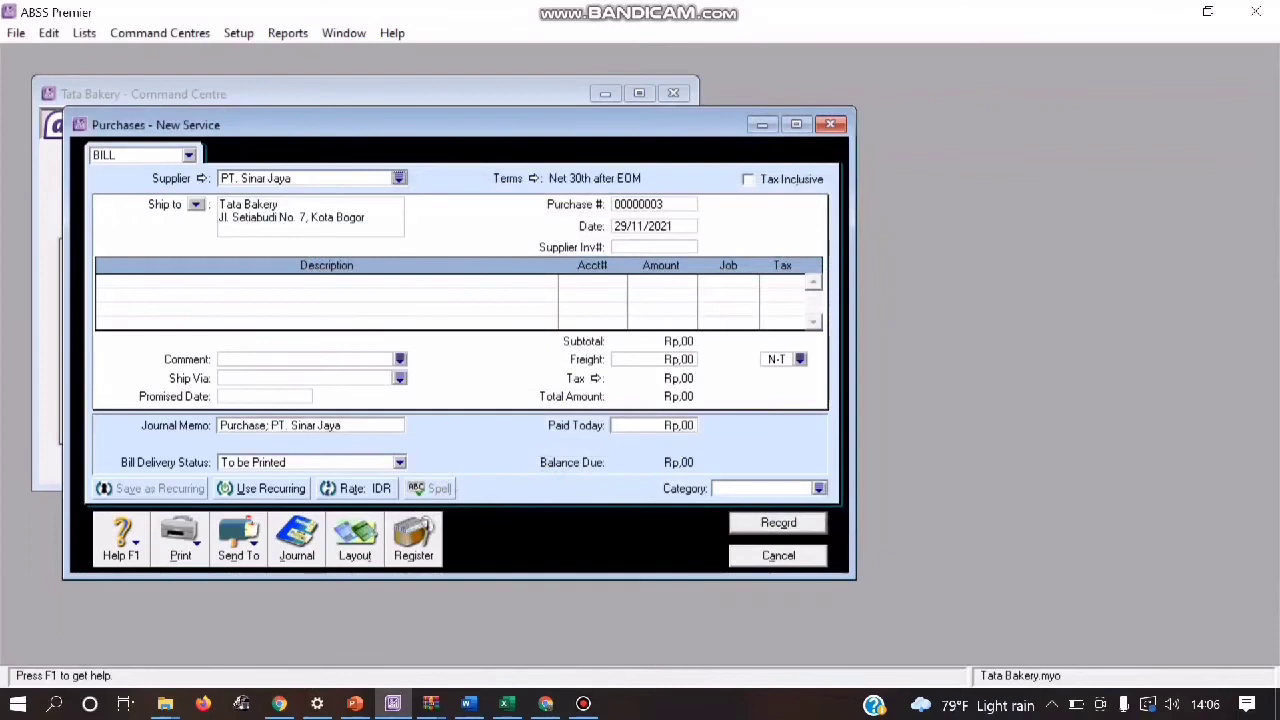
Step: Set the bill's credit terms to In a Given # of Days, with 10 discount days, 30 balance due days and 2% early-payment discount
click(533, 178)
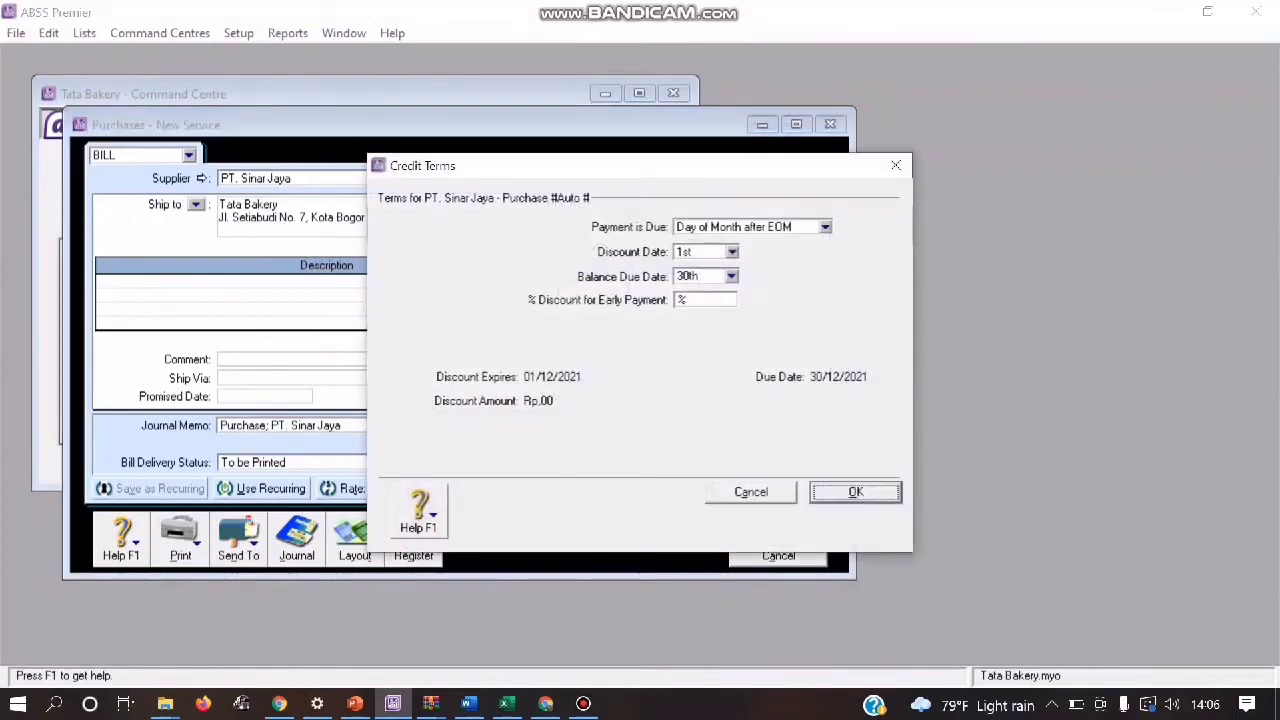
click(825, 227)
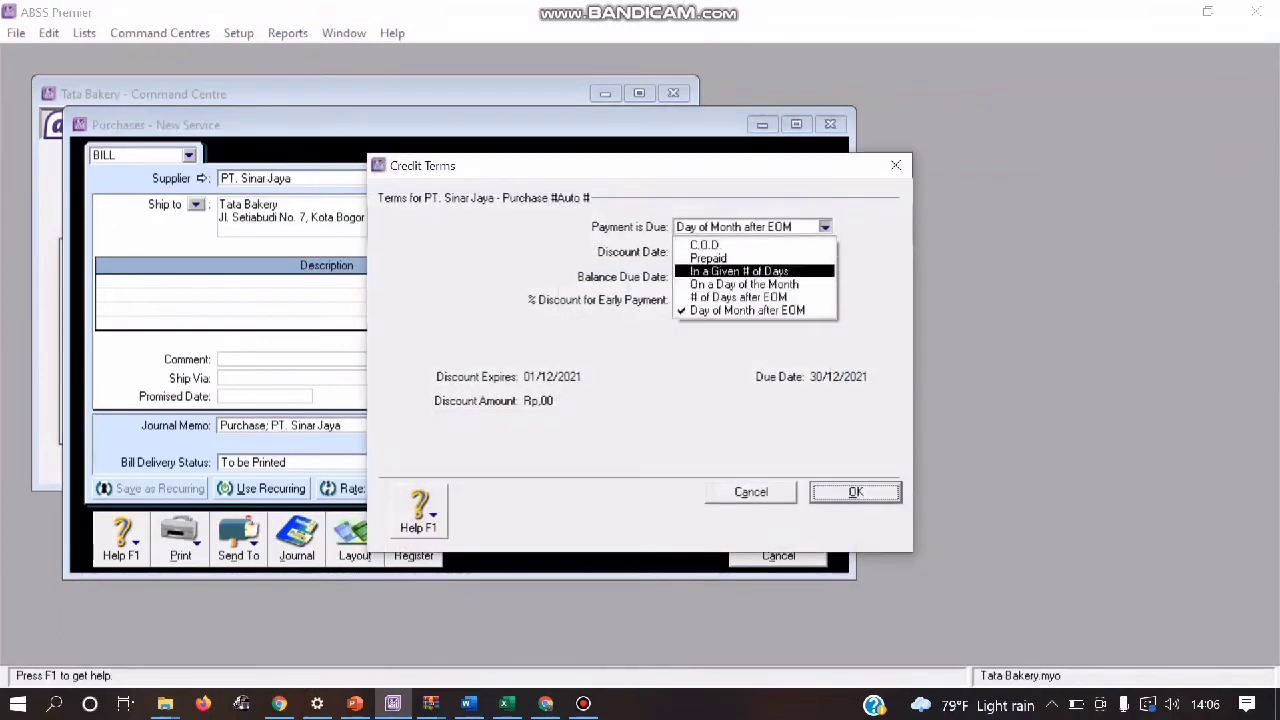
click(740, 271)
click(679, 252)
text(10)
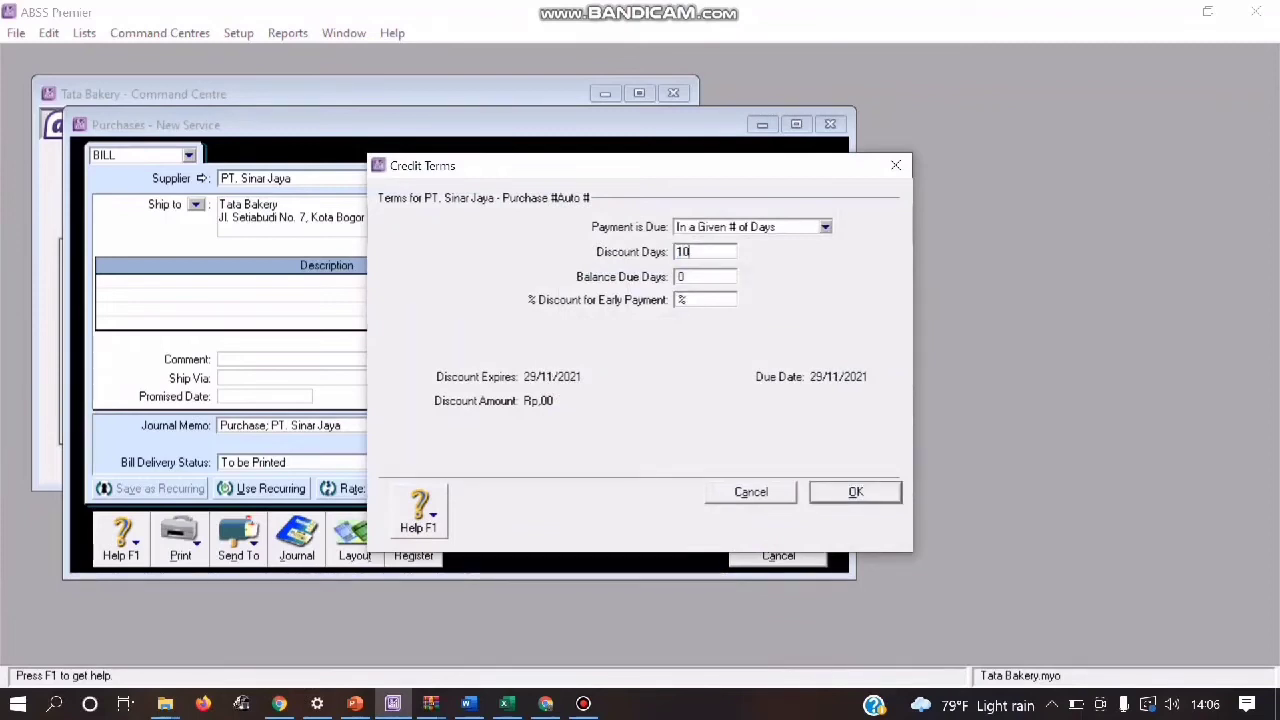
key(Tab)
text(30)
key(Tab)
text(2)
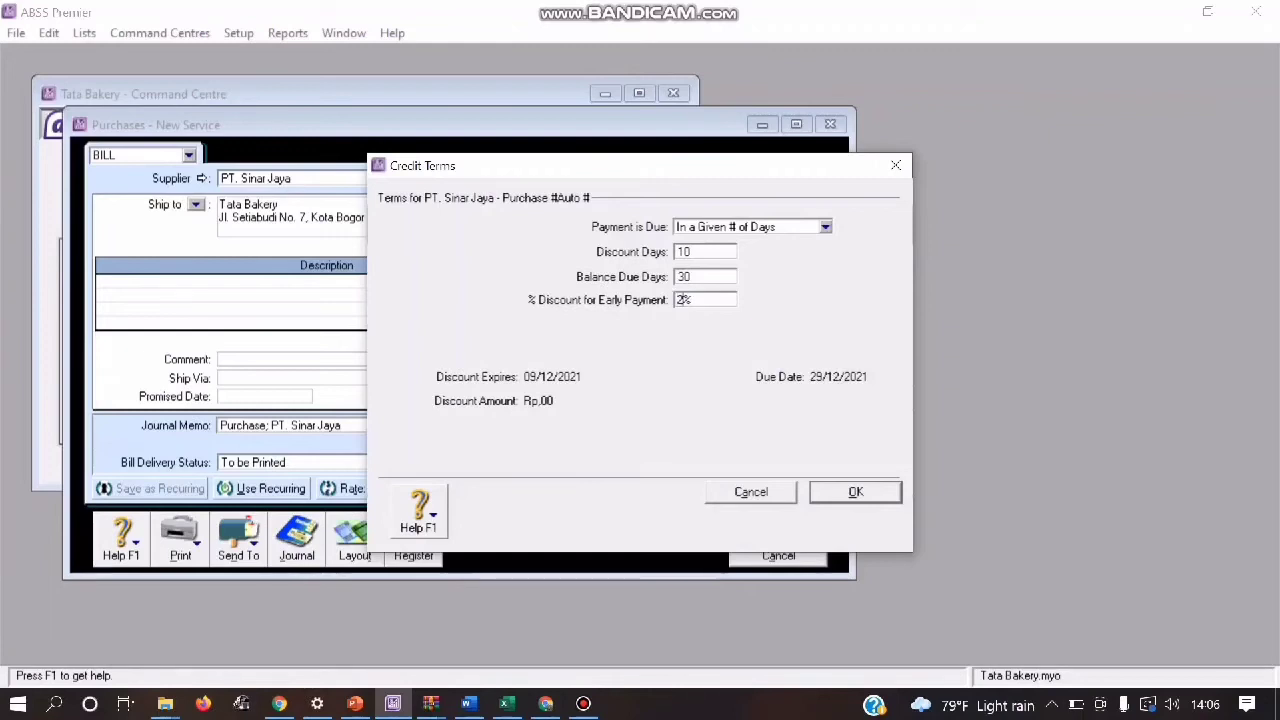
key(Return)
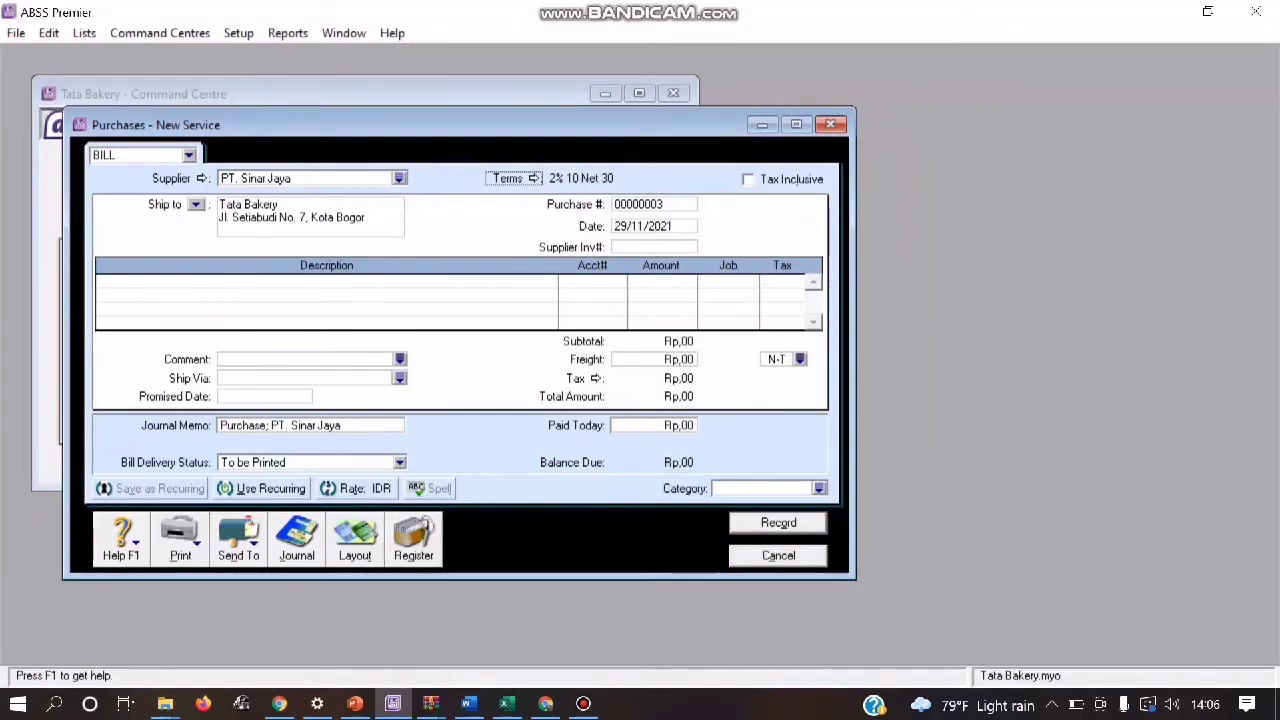
Step: Enter FPB01 as the purchase number of the PT. Sinar Jaya bill
key(Tab)
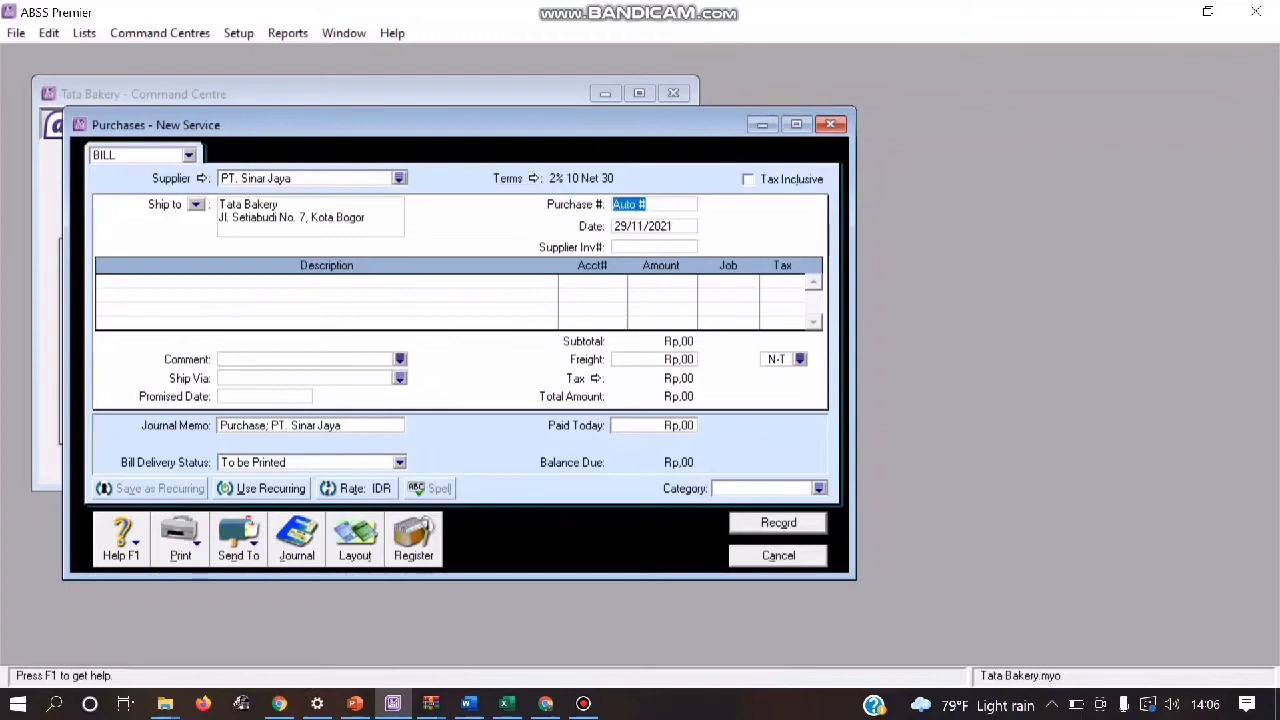
text(F)
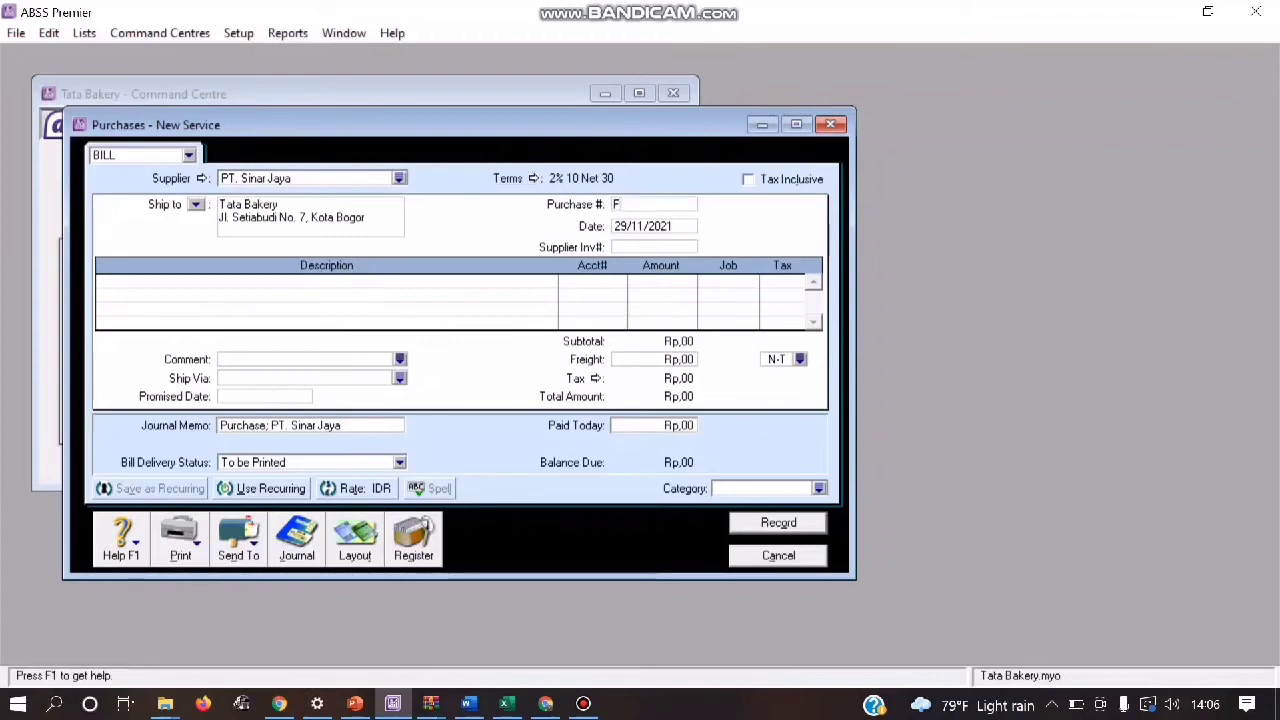
text(B01)
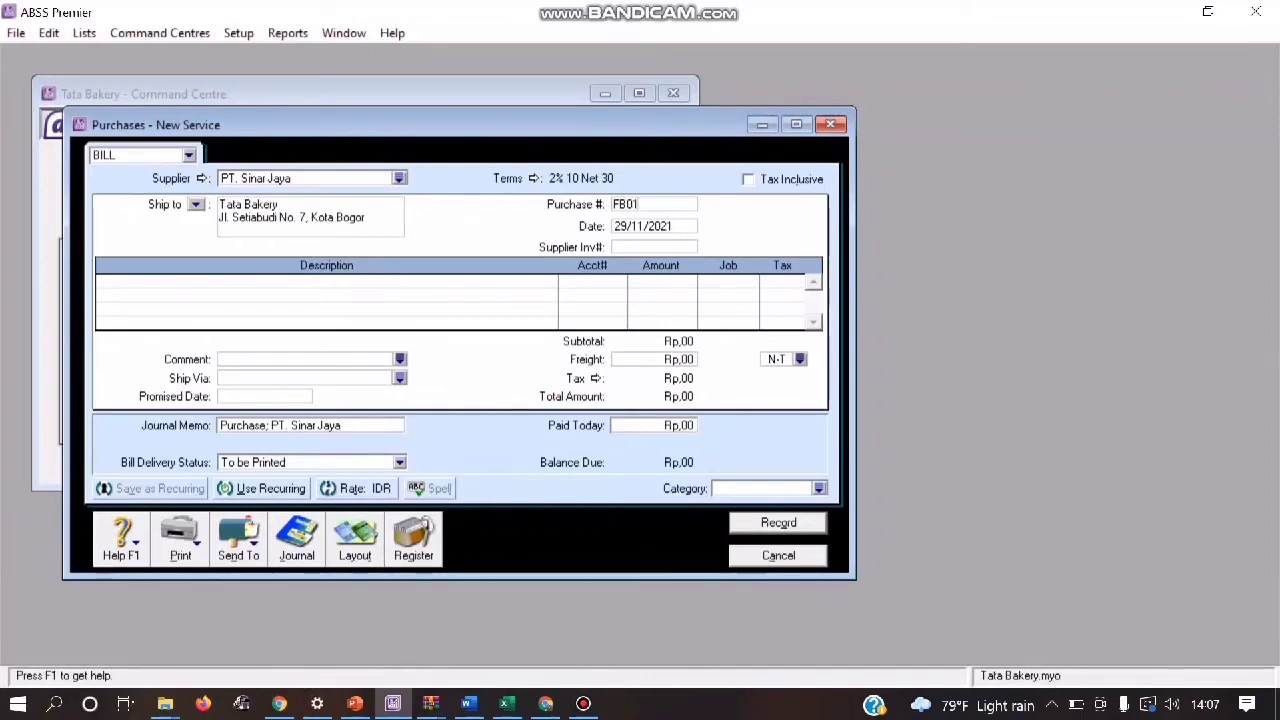
click(620, 204)
text(P)
Step: Set the date of purchase bill FPB01 to 17/01/2020
key(Tab)
key(Tab)
key(BackSpace)
key(BackSpace)
text(17)
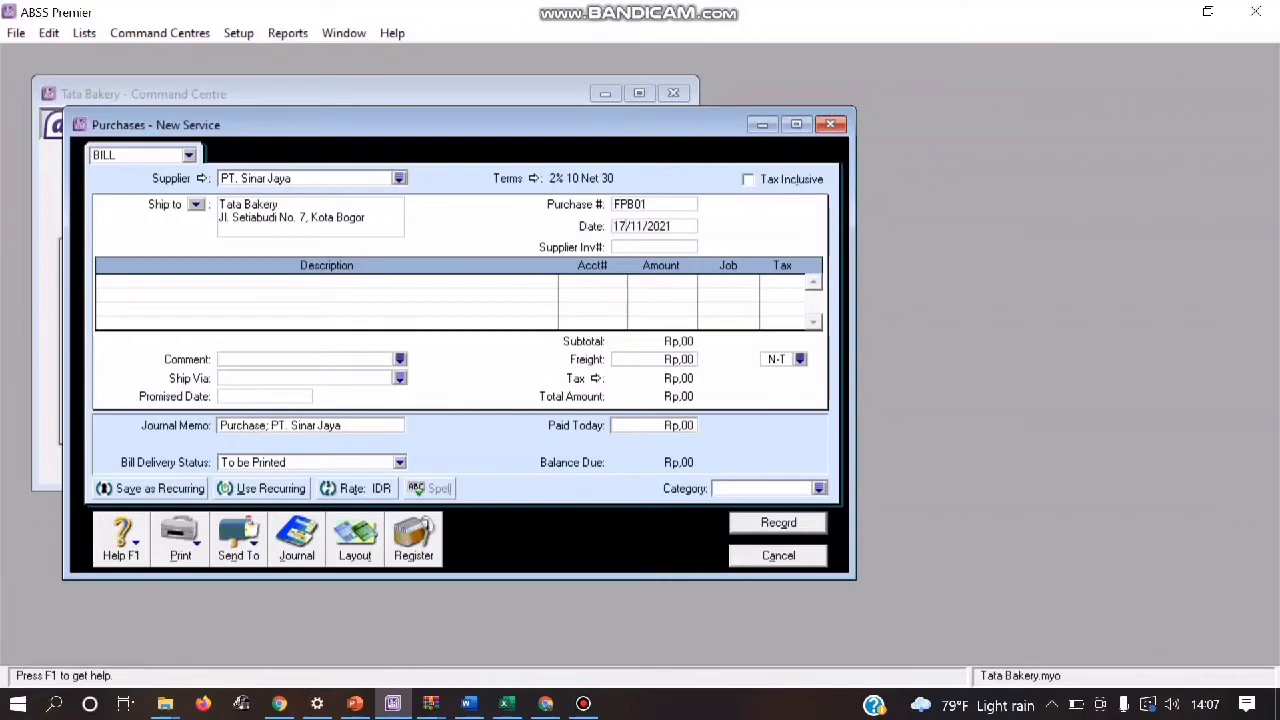
key(BackSpace)
text(0)
key(Right)
key(Right)
key(Right)
key(Right)
key(Right)
key(Right)
key(BackSpace)
text(0)
Step: Switch purchase bill FPB01 from the Service layout to the Item layout
click(354, 540)
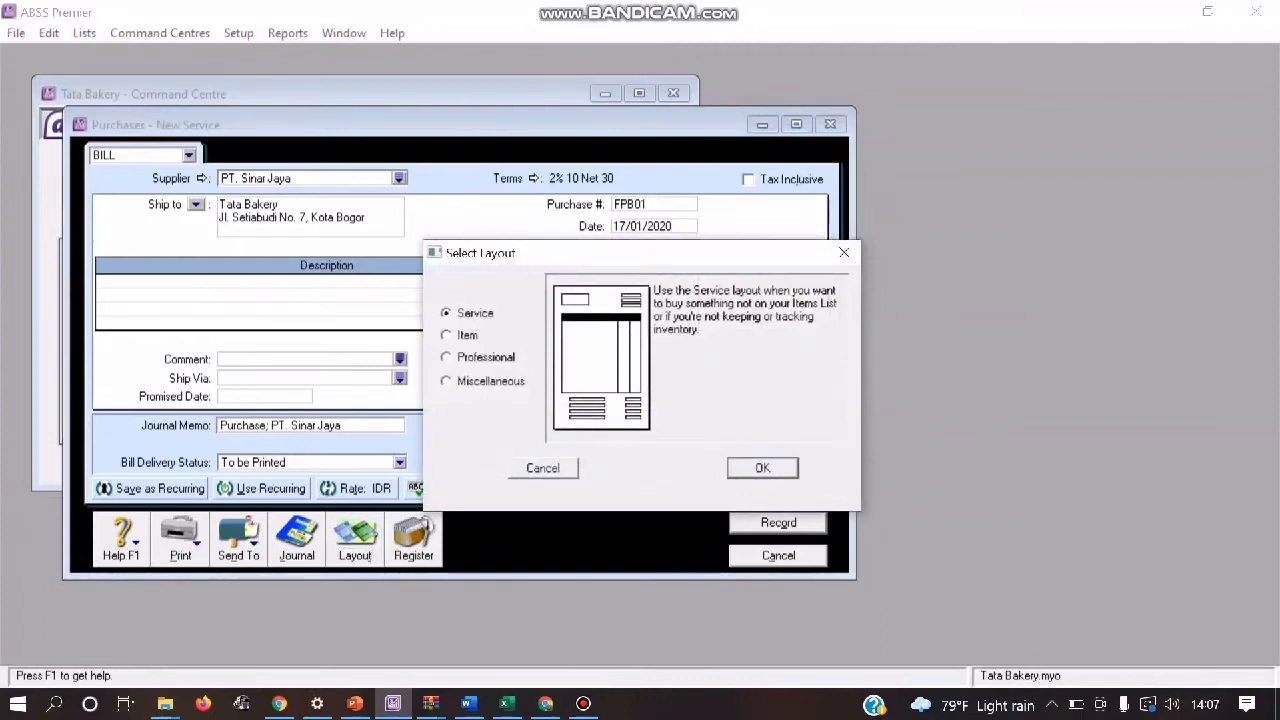
click(447, 335)
key(Return)
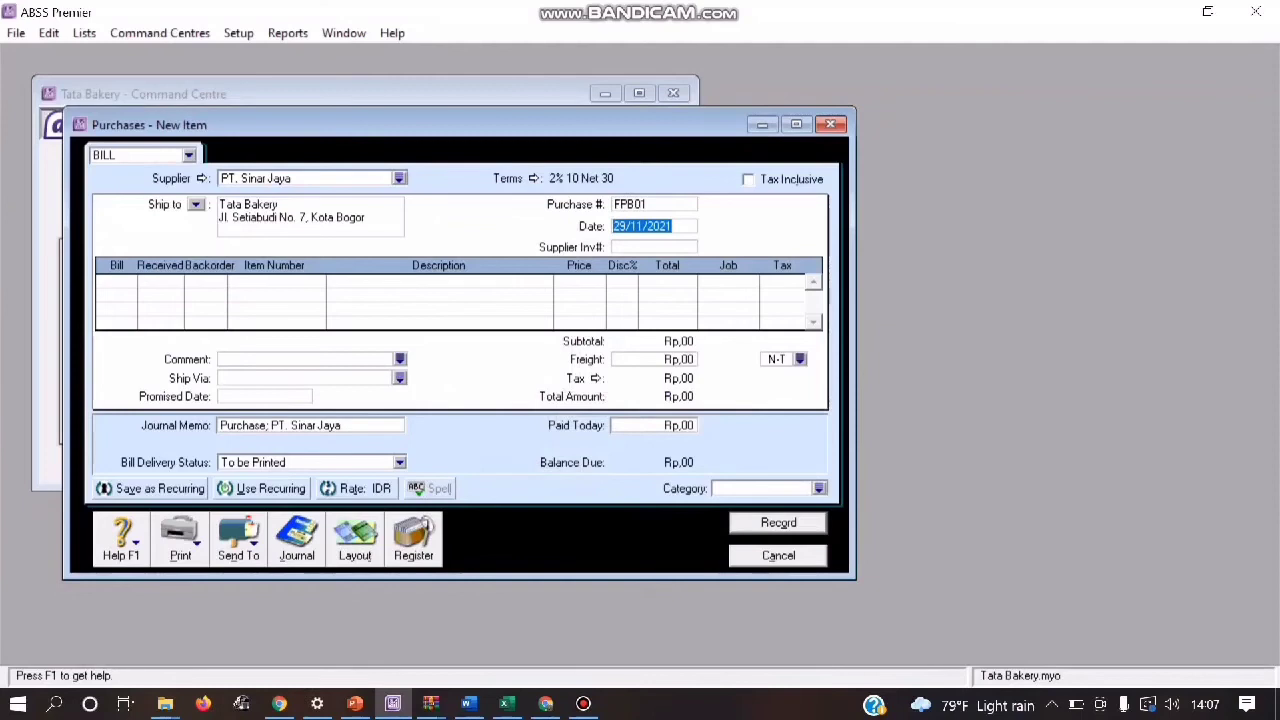
Step: Enter 10 units of item RCO Roti Coklat on the first line of the bill
click(115, 281)
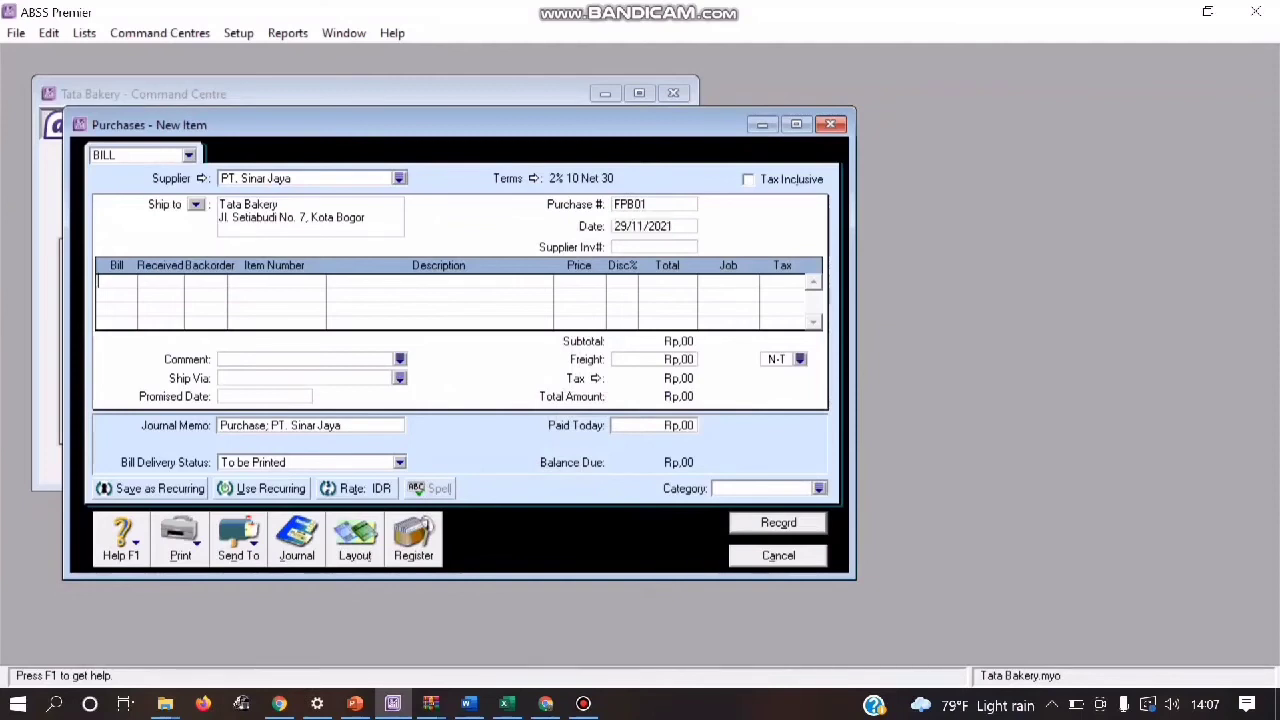
text(10)
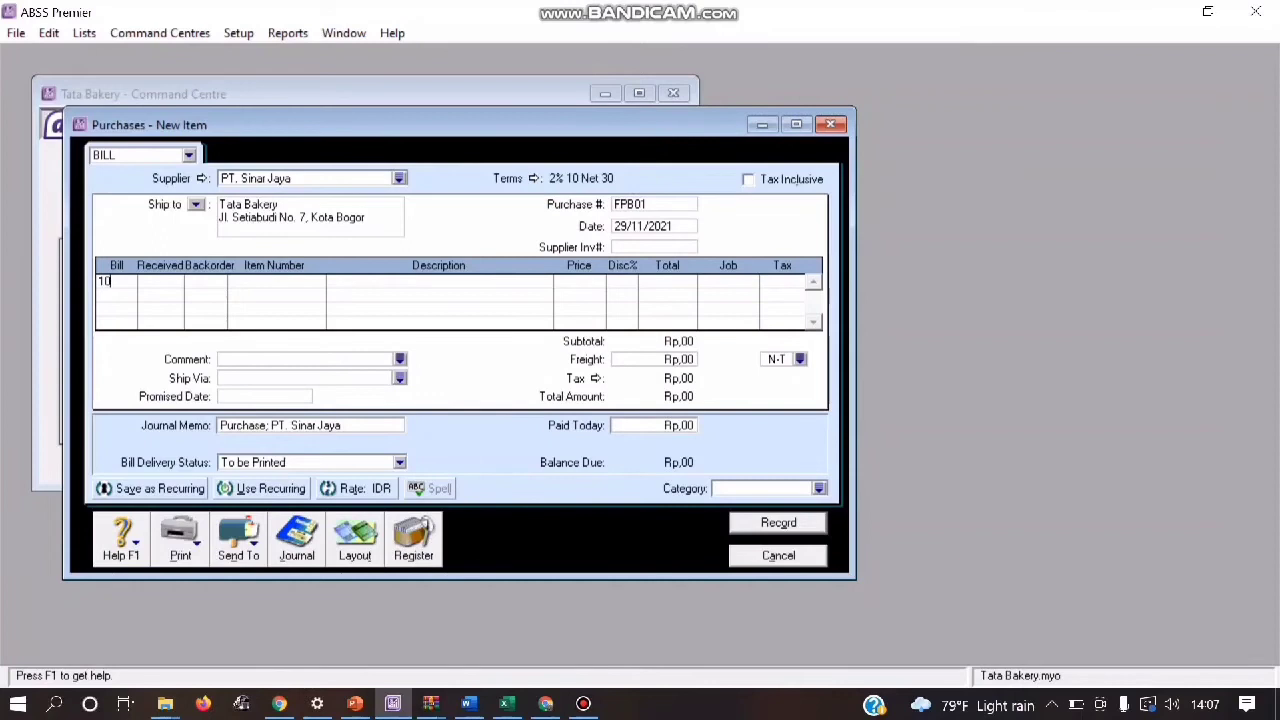
click(100, 295)
click(276, 281)
key(Return)
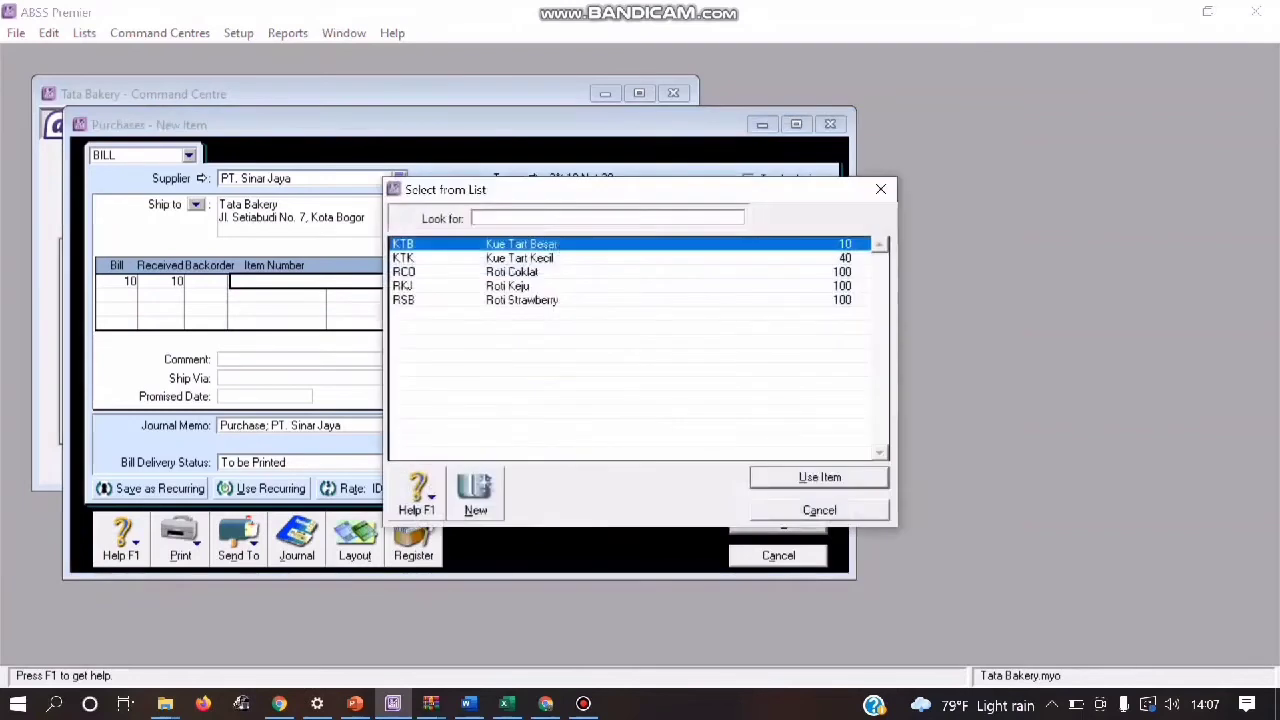
double_click(511, 272)
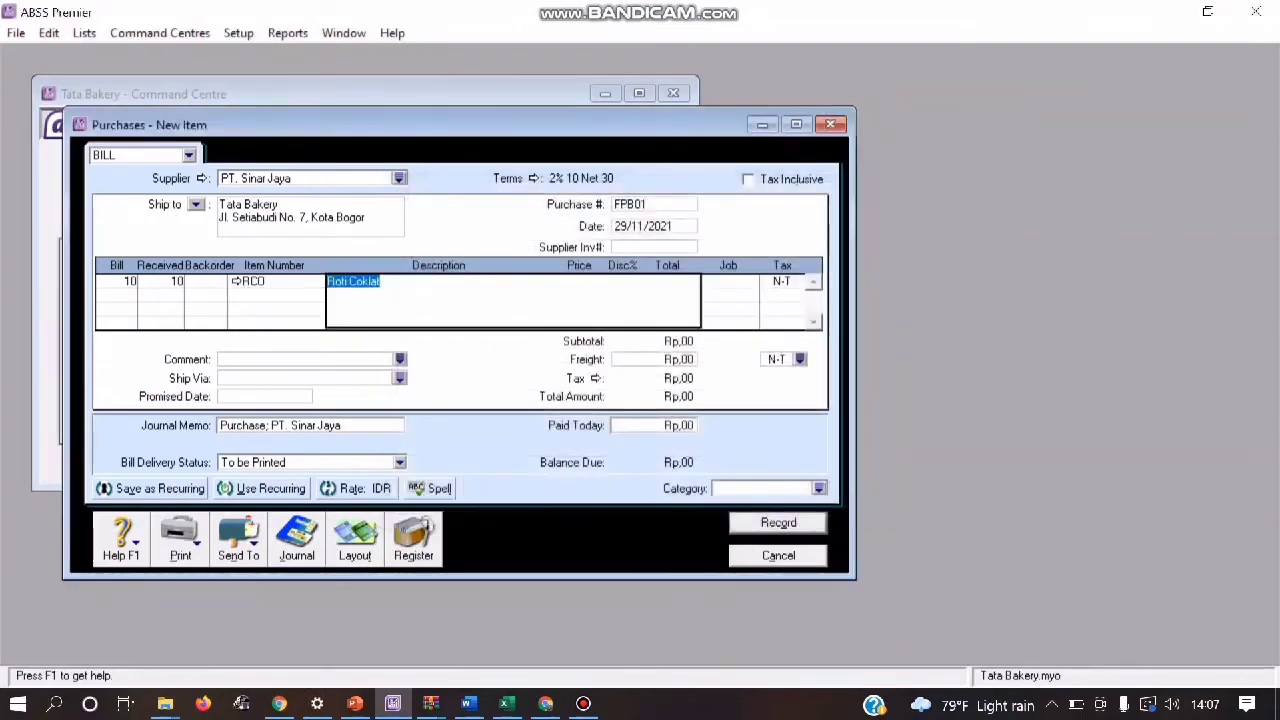
Step: Apply tax code PPN to the Roti Coklat line and set its unit price to Rp26.000
click(781, 282)
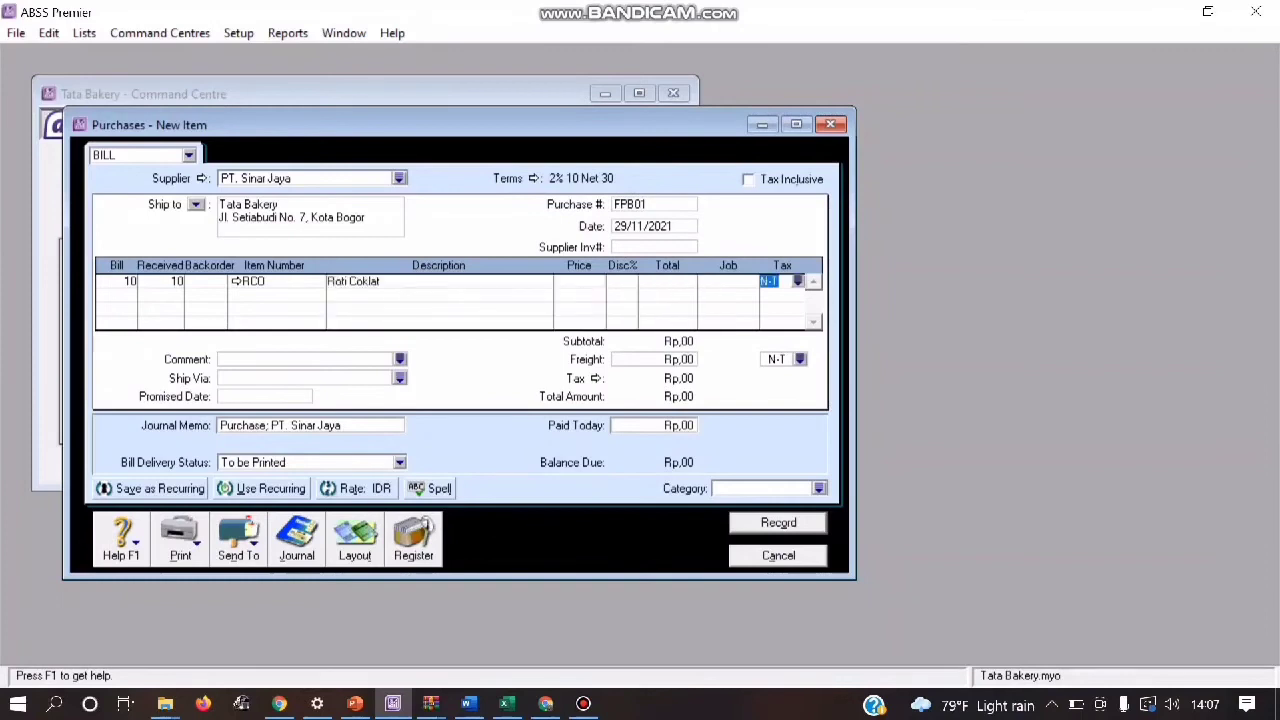
click(798, 281)
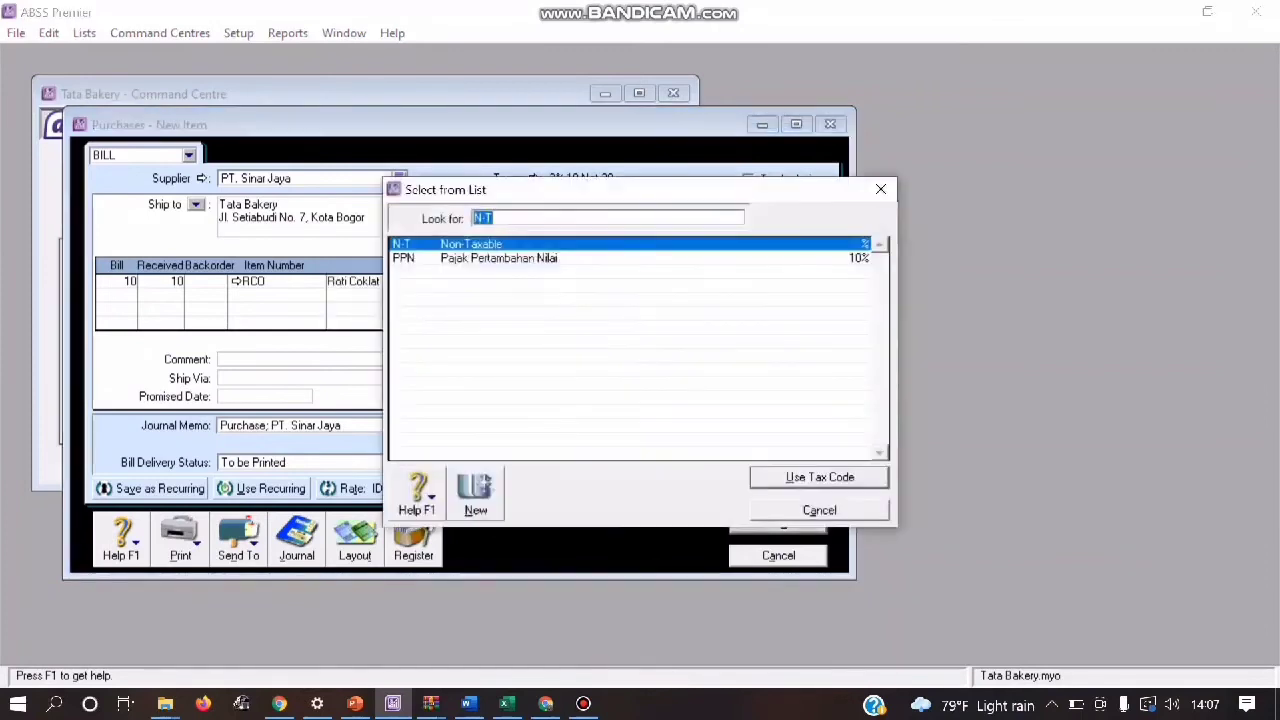
double_click(500, 258)
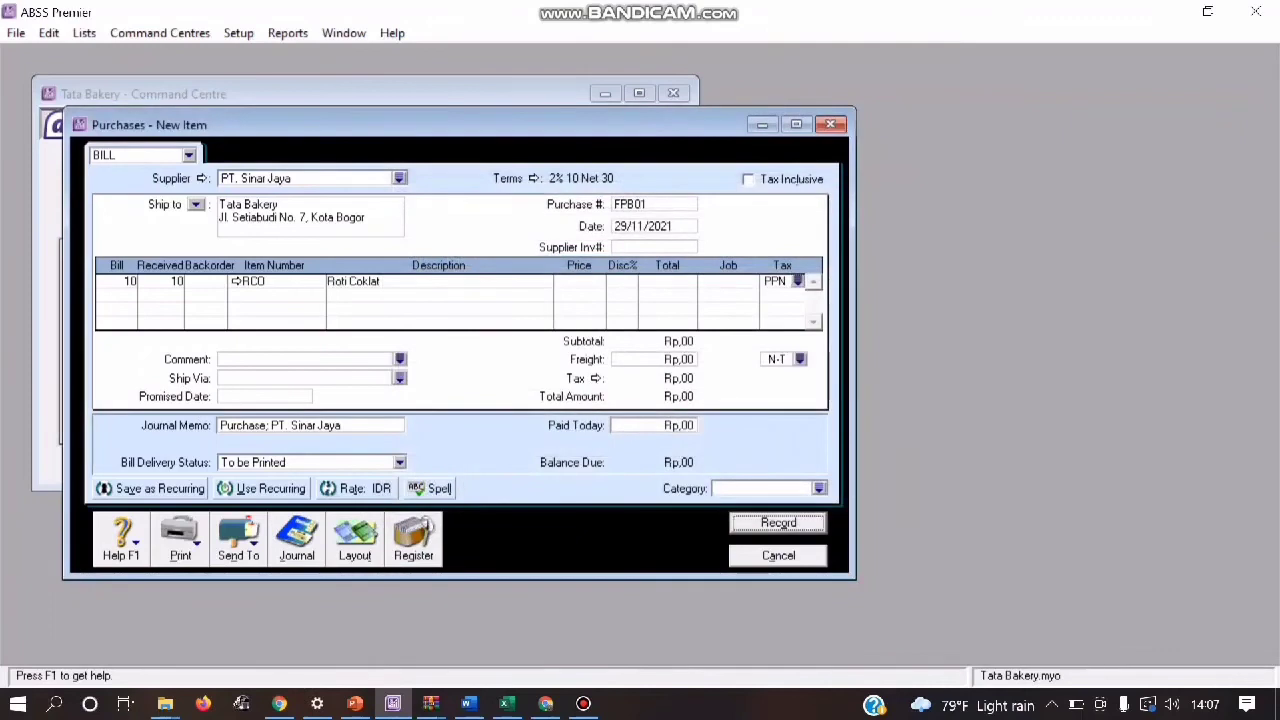
click(579, 282)
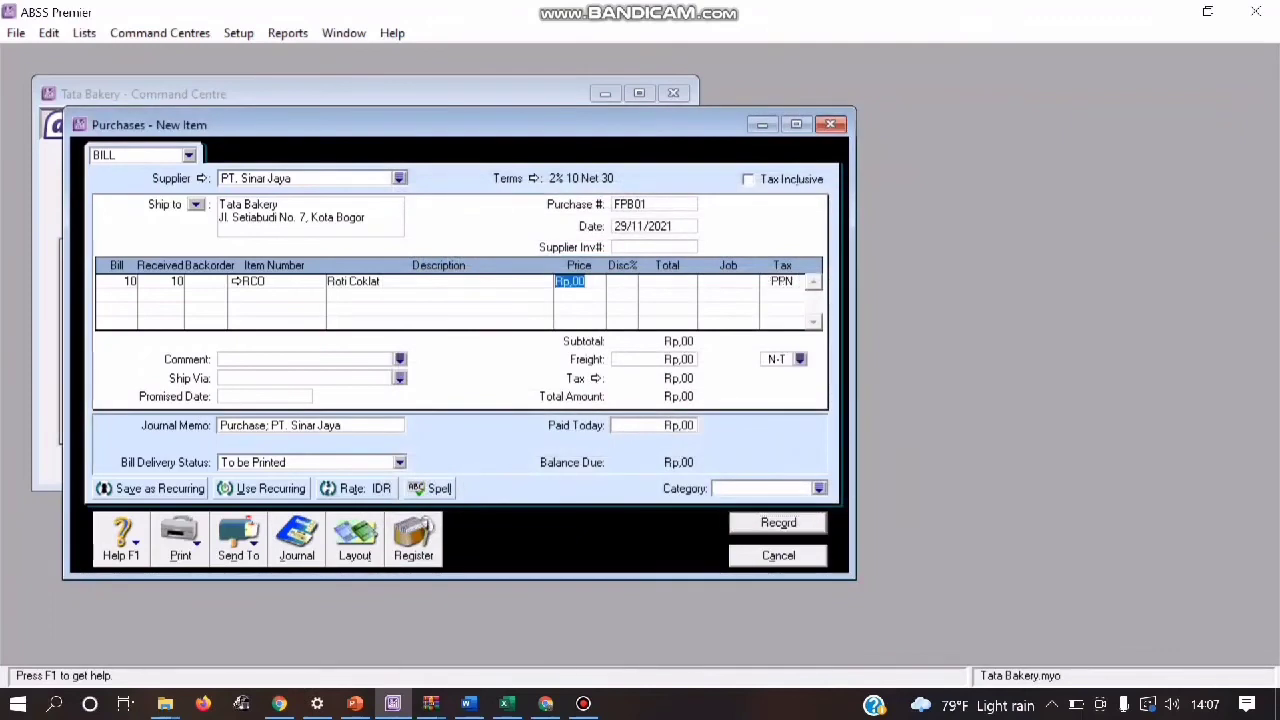
text(26000)
key(Tab)
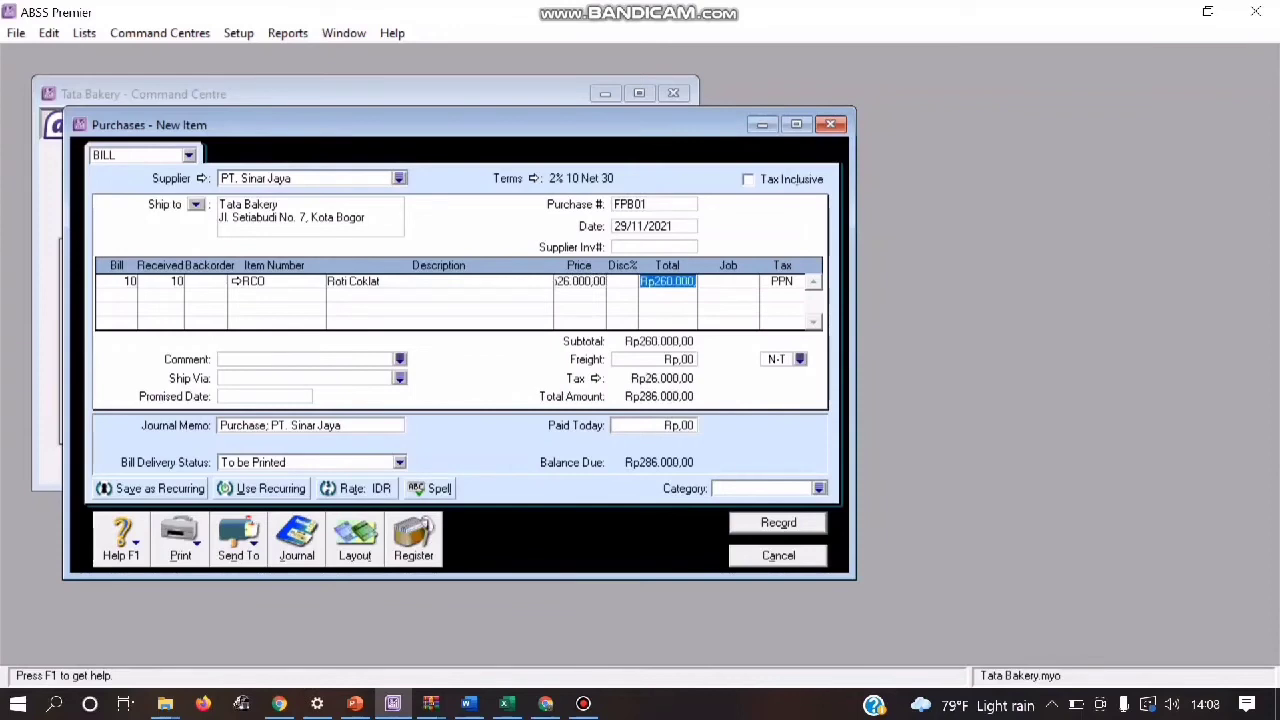
Step: Assign job P (Produk) to the Roti Coklat line and category L (Local) to the bill
key(Tab)
key(Return)
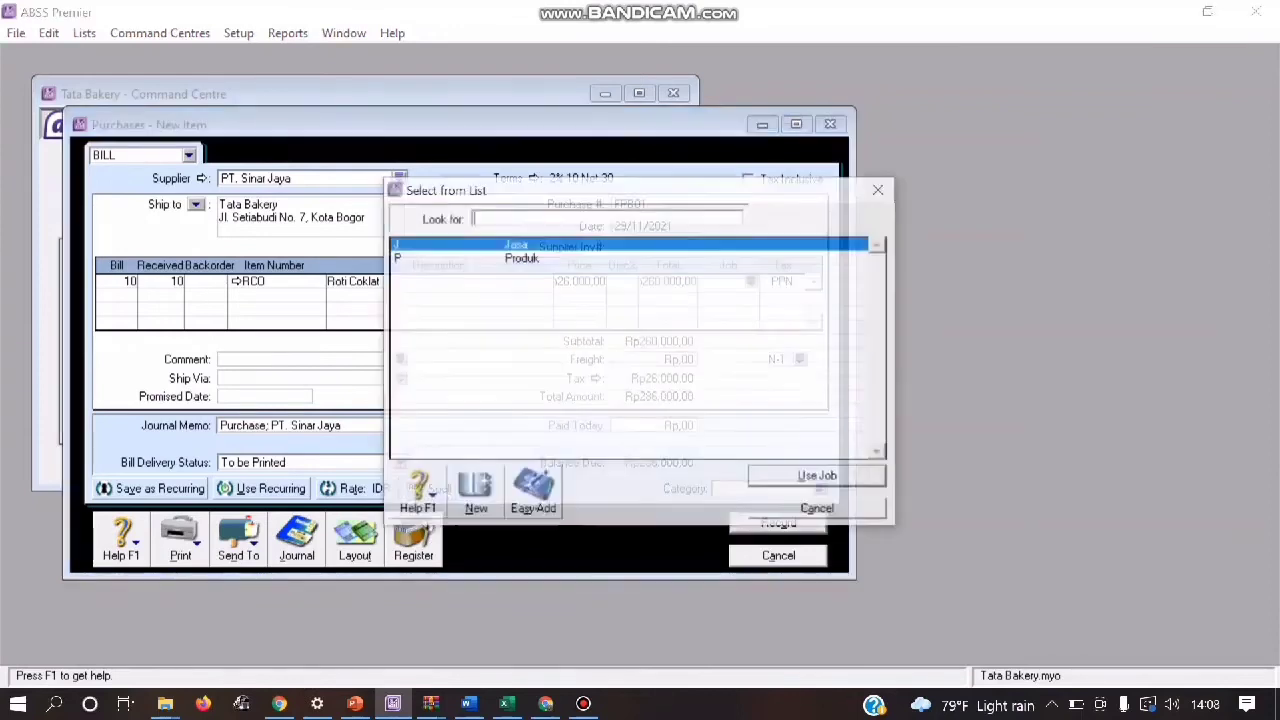
key(Down)
key(Return)
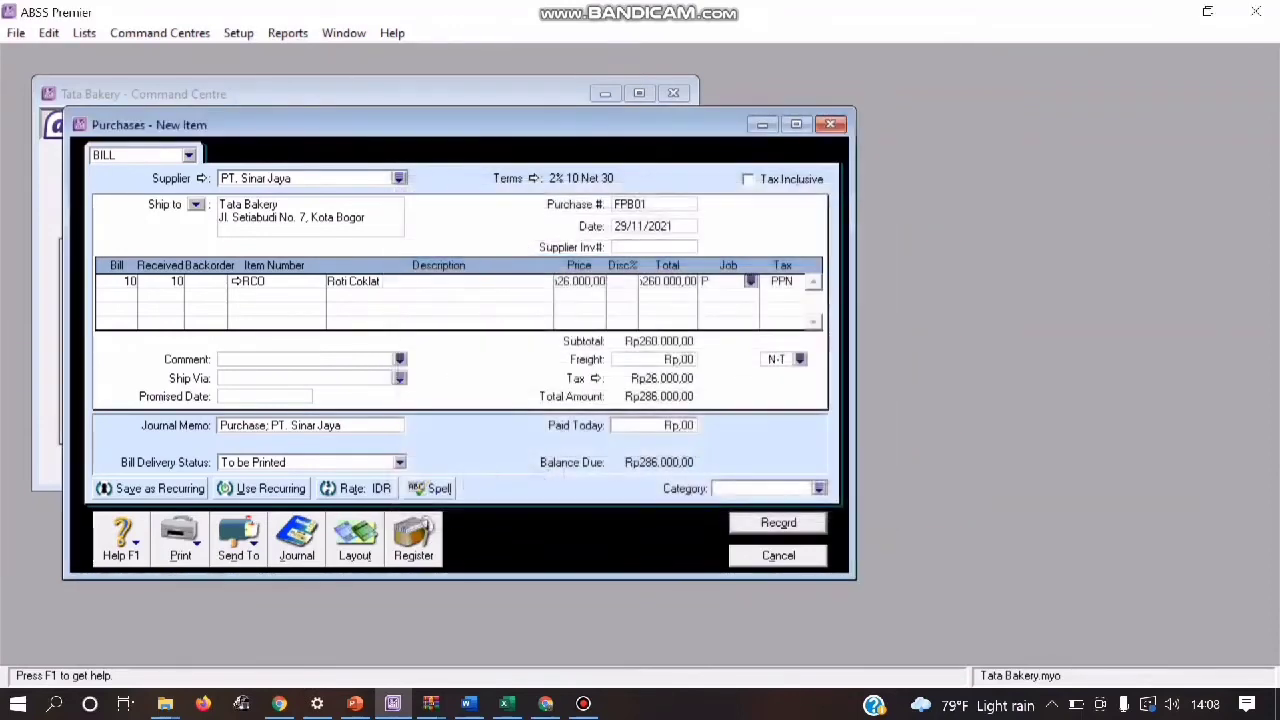
click(819, 489)
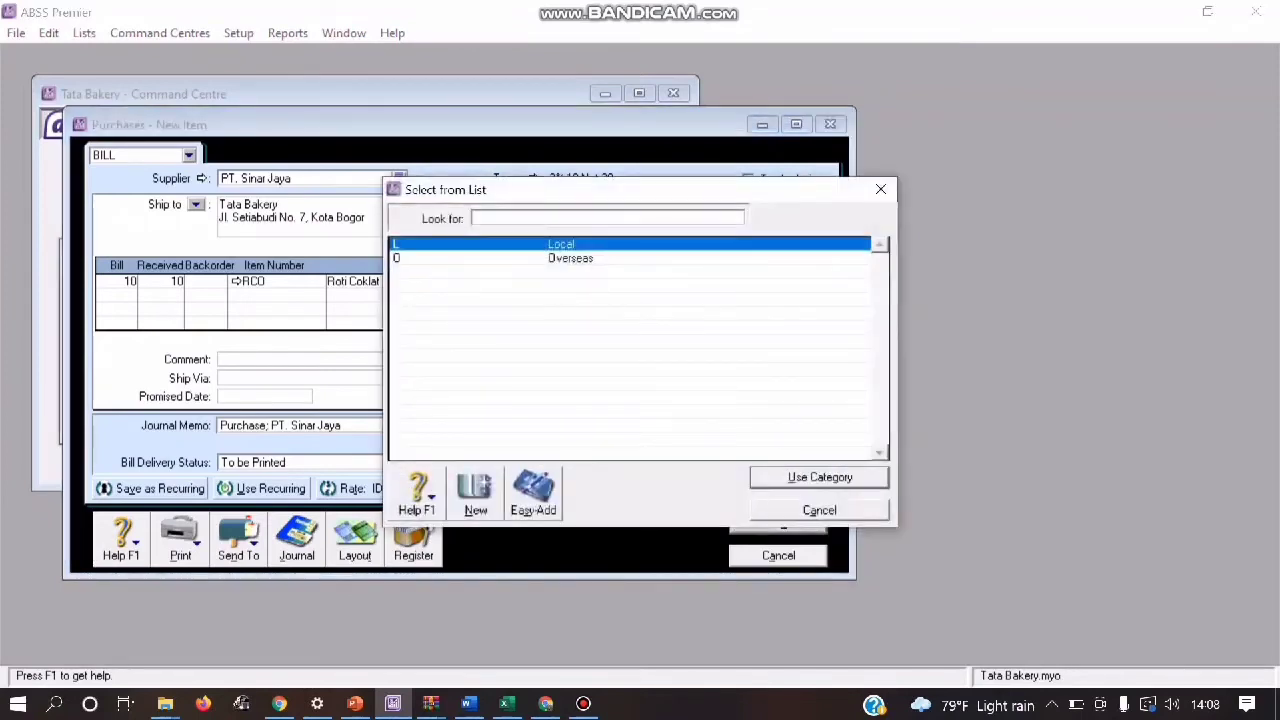
key(Return)
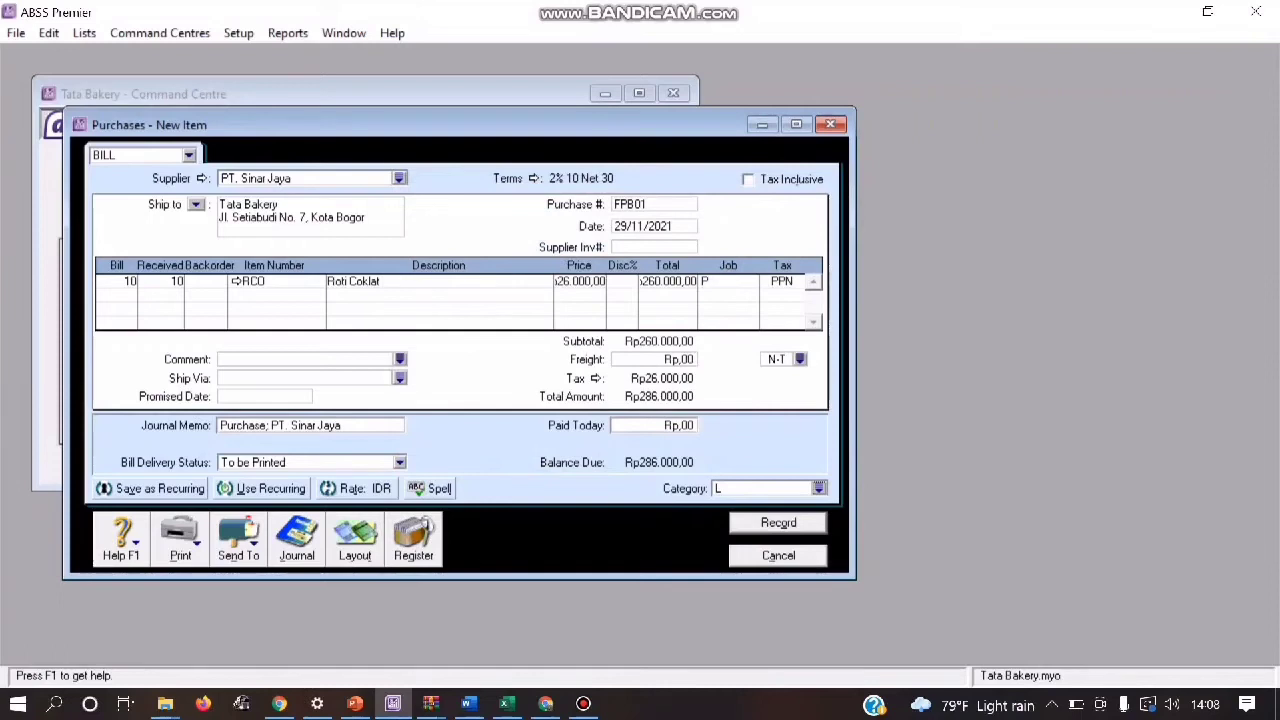
Step: Check the recap of purchase bill FPB01 and record the bill
key(ctrl+r)
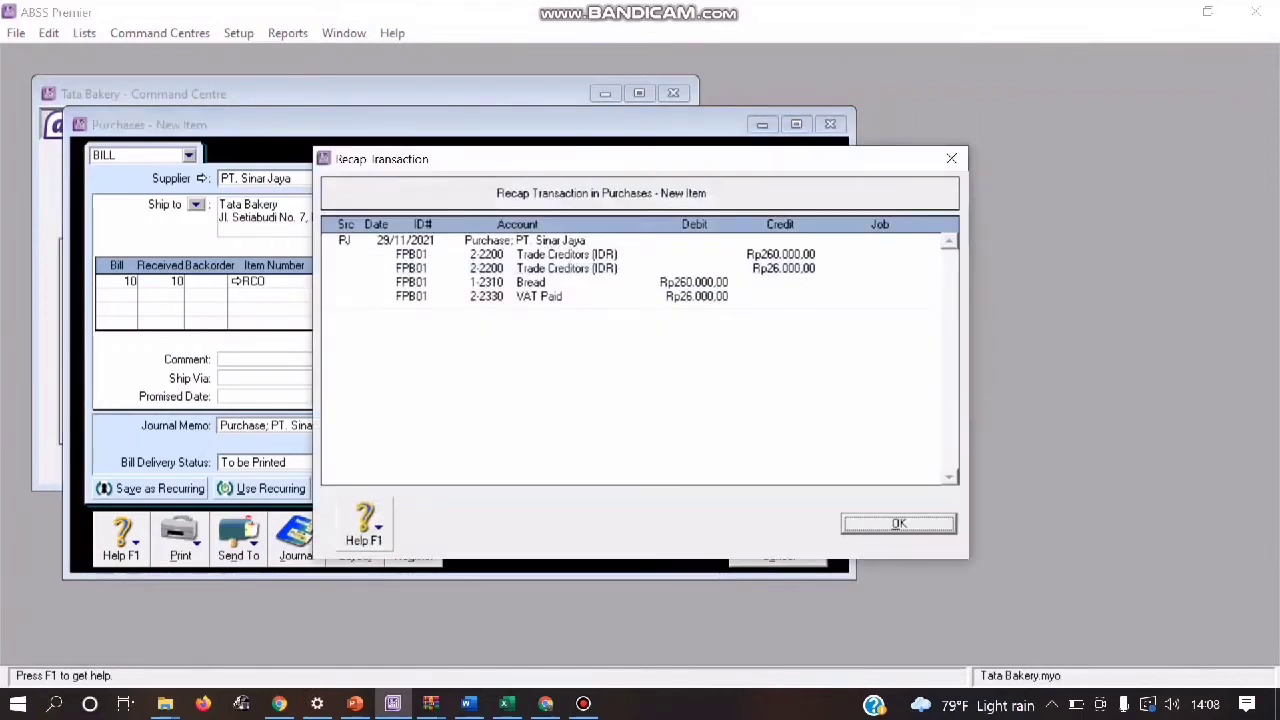
key(Return)
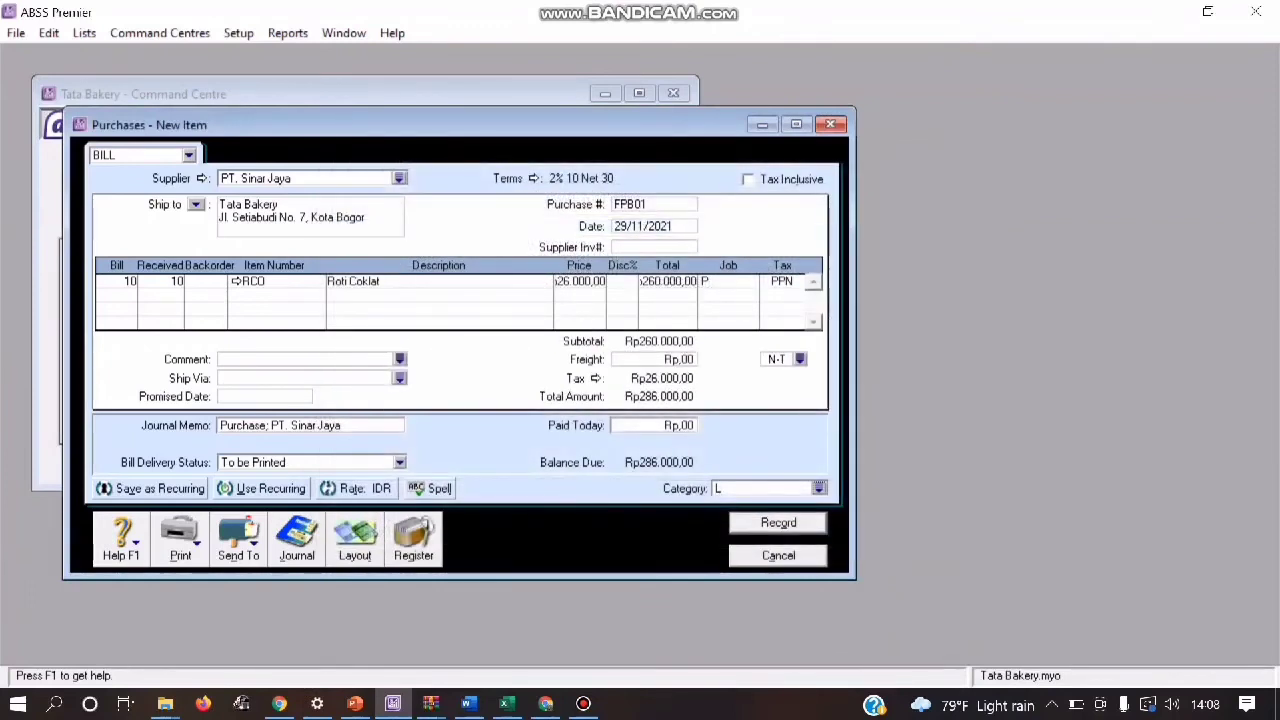
key(Return)
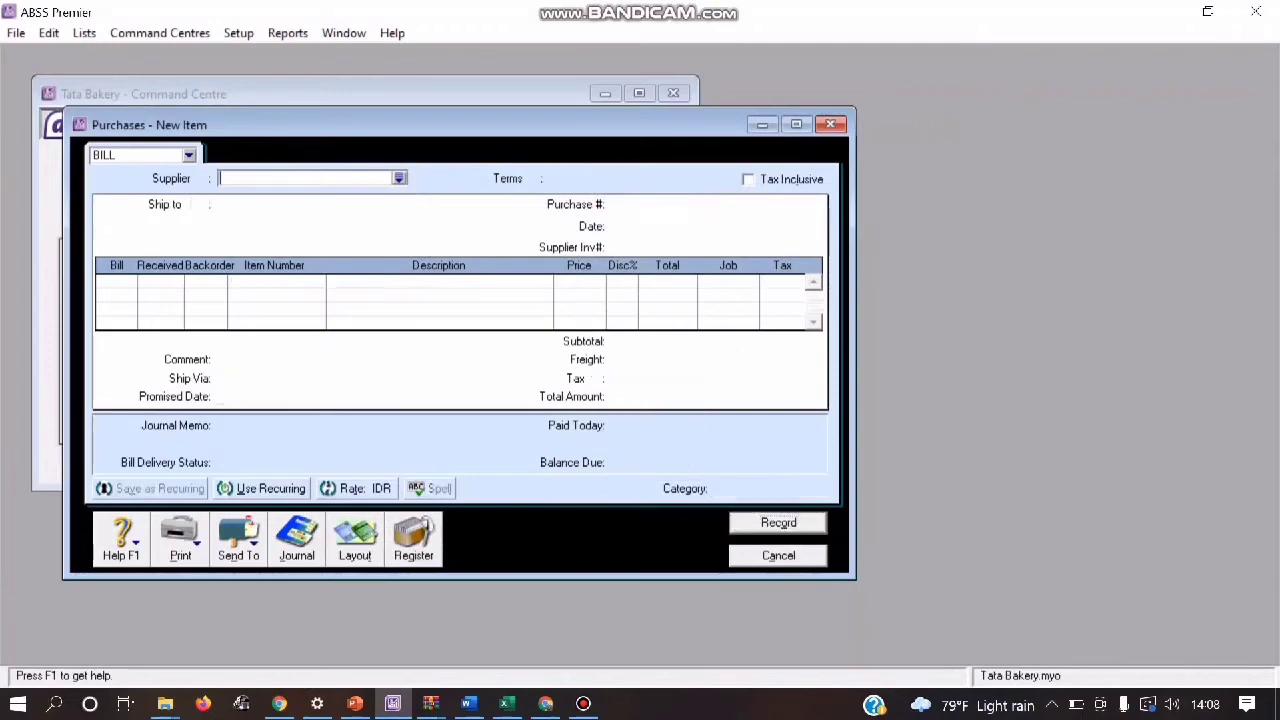
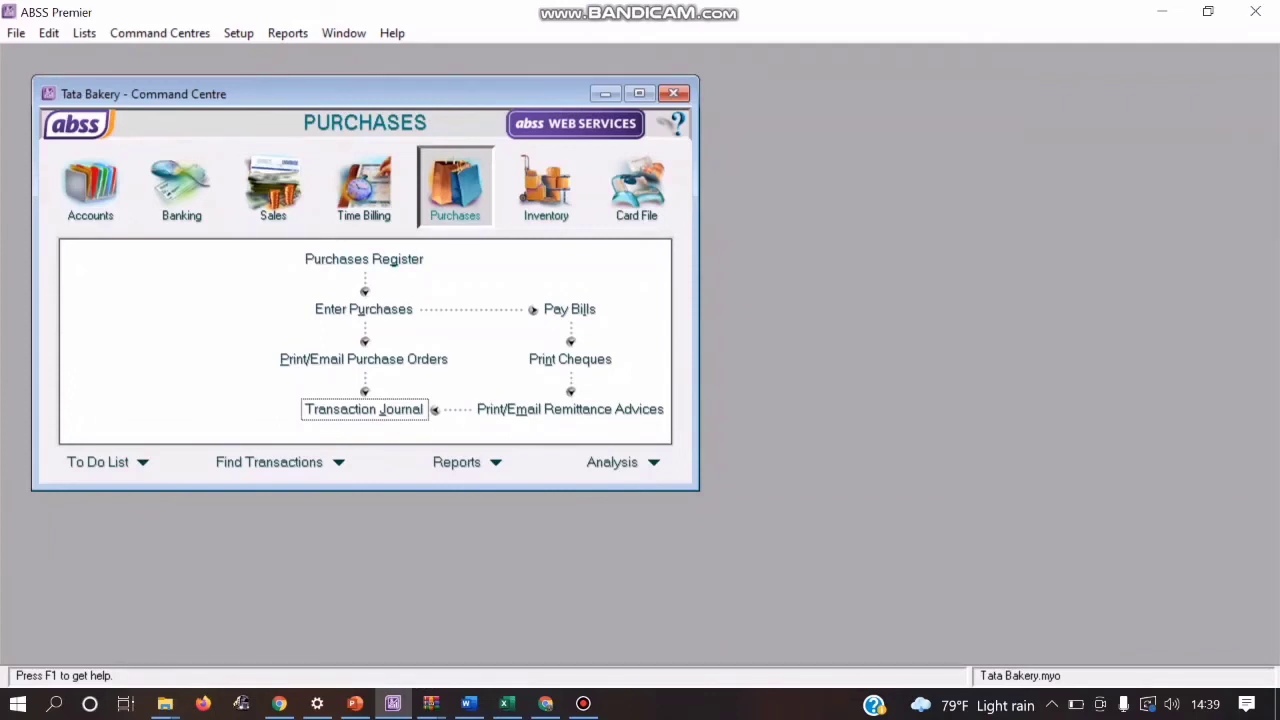
Step: Start a new purchase bill for supplier PT. Sinar Jaya
click(363, 309)
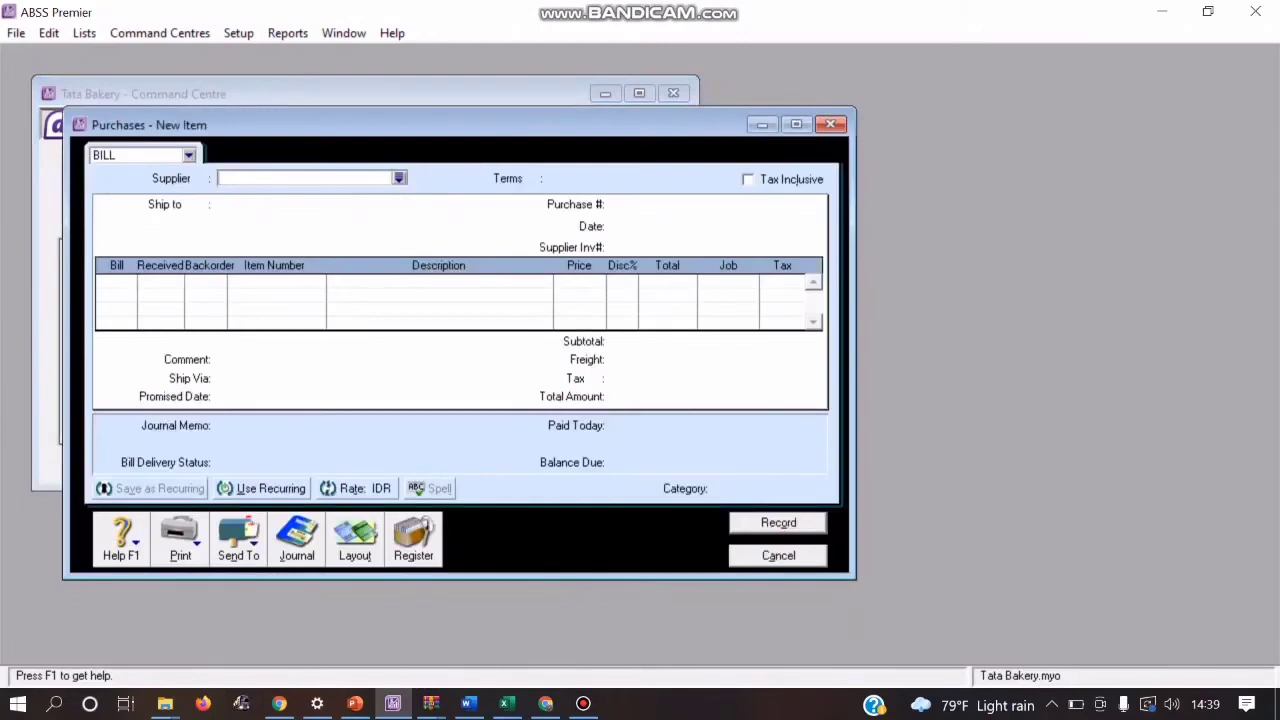
click(399, 178)
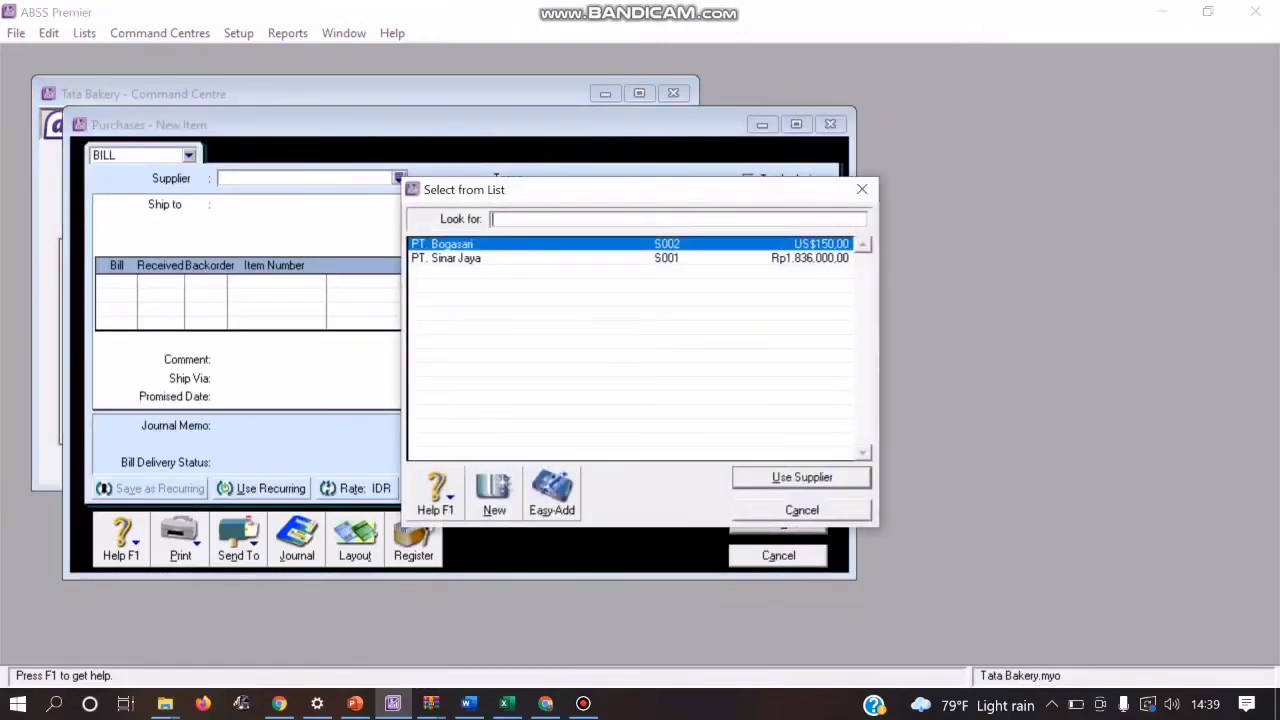
double_click(446, 258)
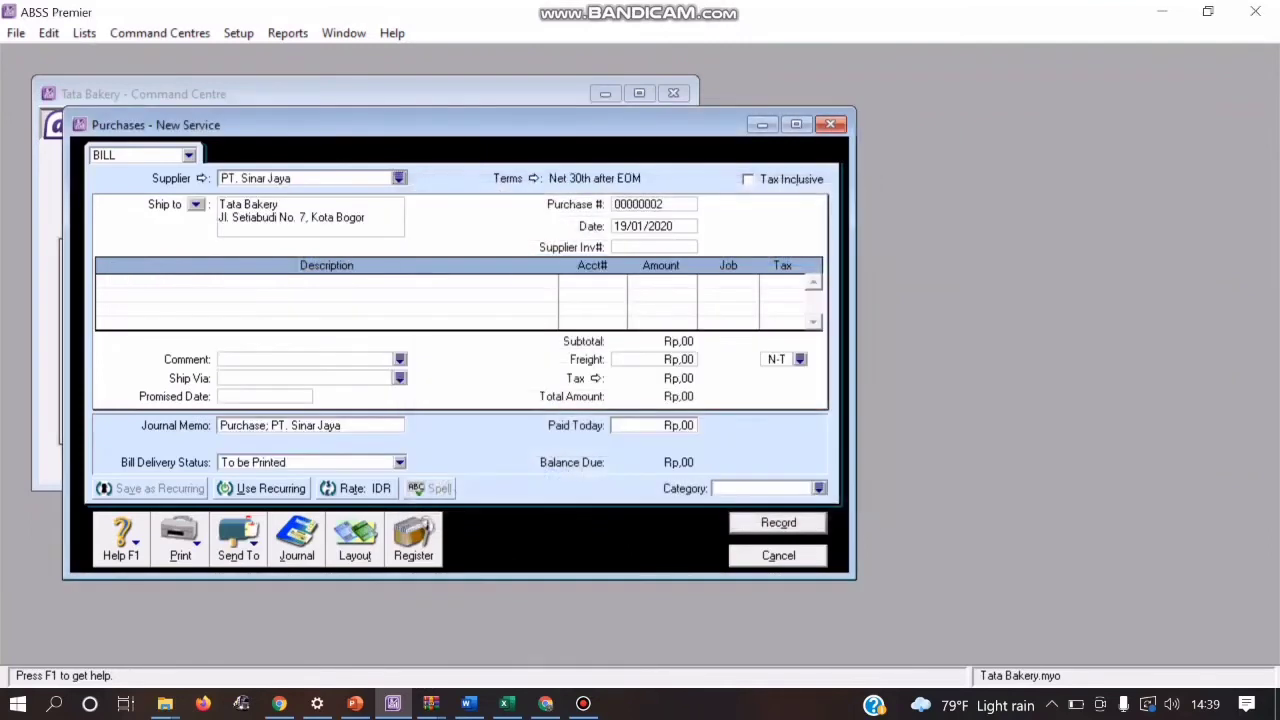
Step: Set the bill's credit terms to In a Given # of Days, with 10 discount days, 30 balance due days and 2% early payment discount
click(533, 178)
click(825, 227)
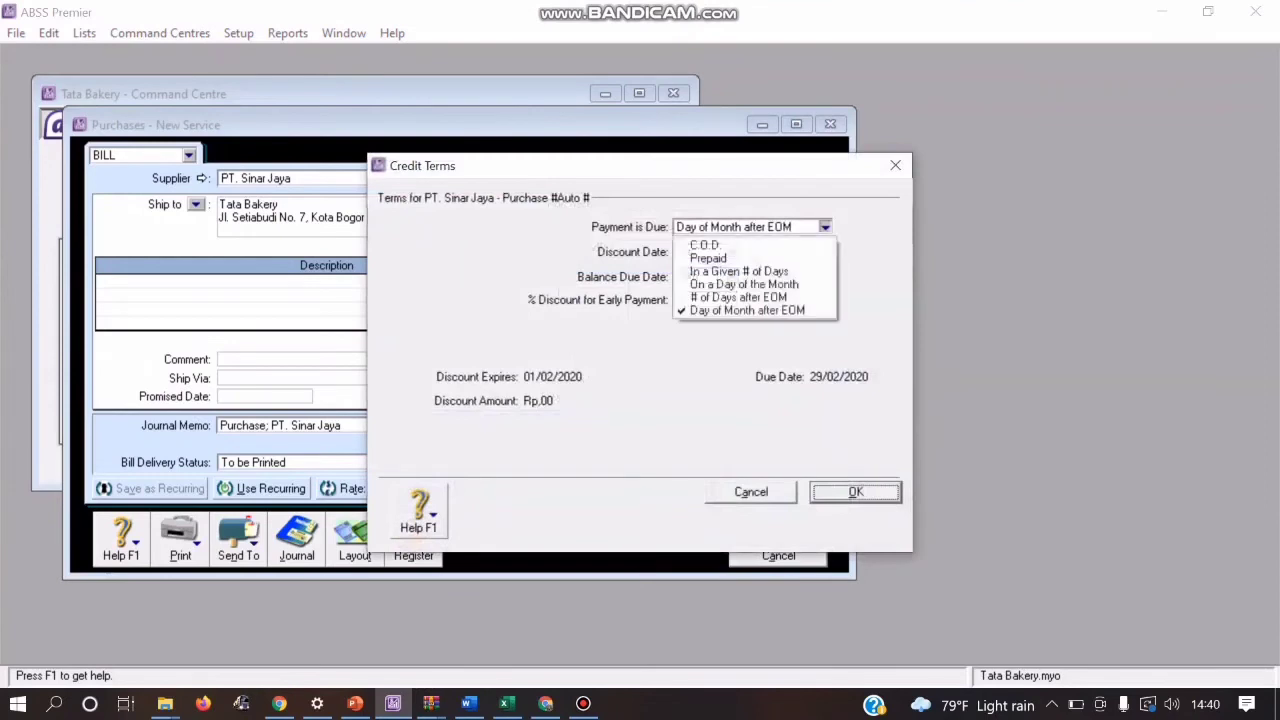
click(740, 271)
click(704, 252)
text(10)
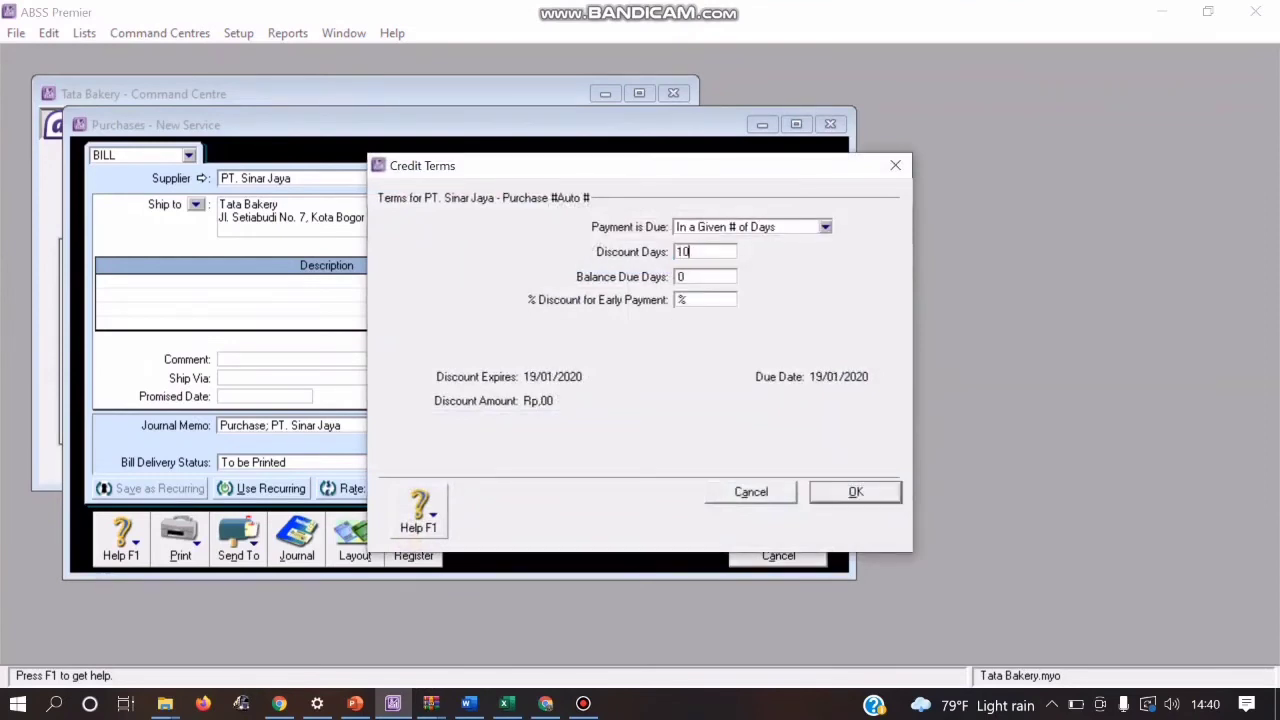
key(Tab)
text(30)
key(Tab)
key(Left)
text(2)
key(Return)
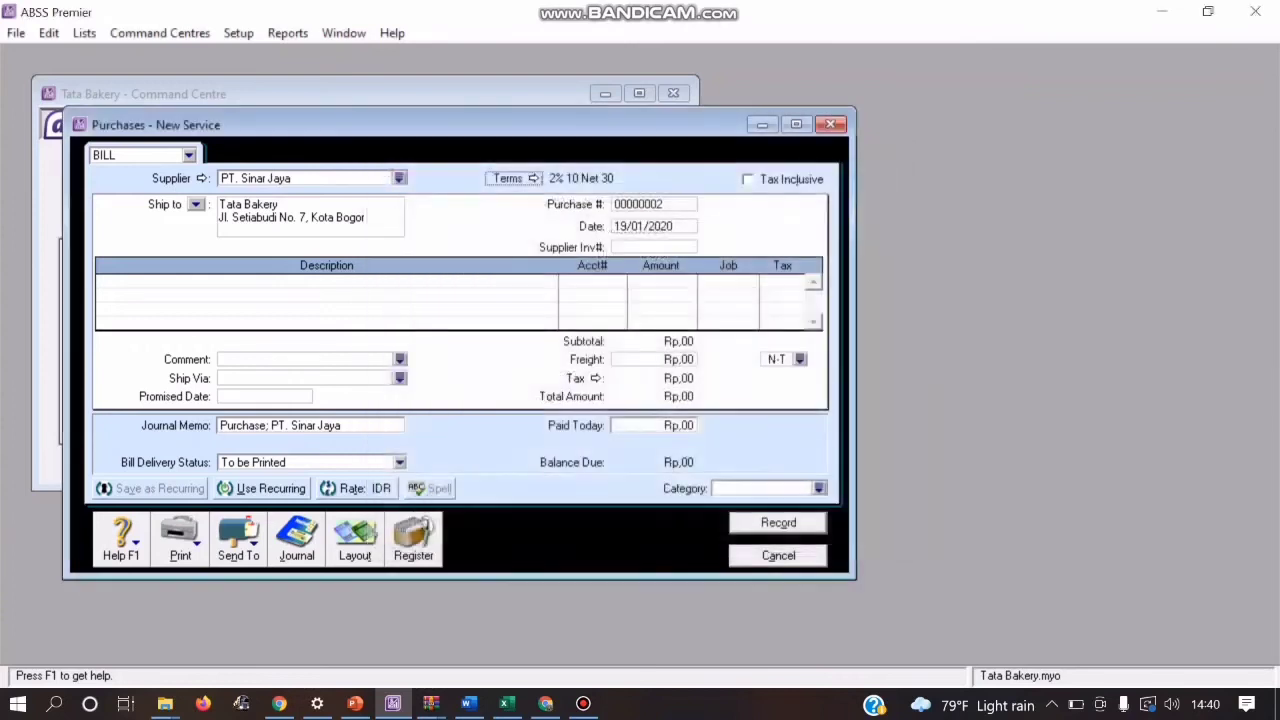
Step: Switch the bill to the Item layout and set its purchase number to FBP02
click(355, 540)
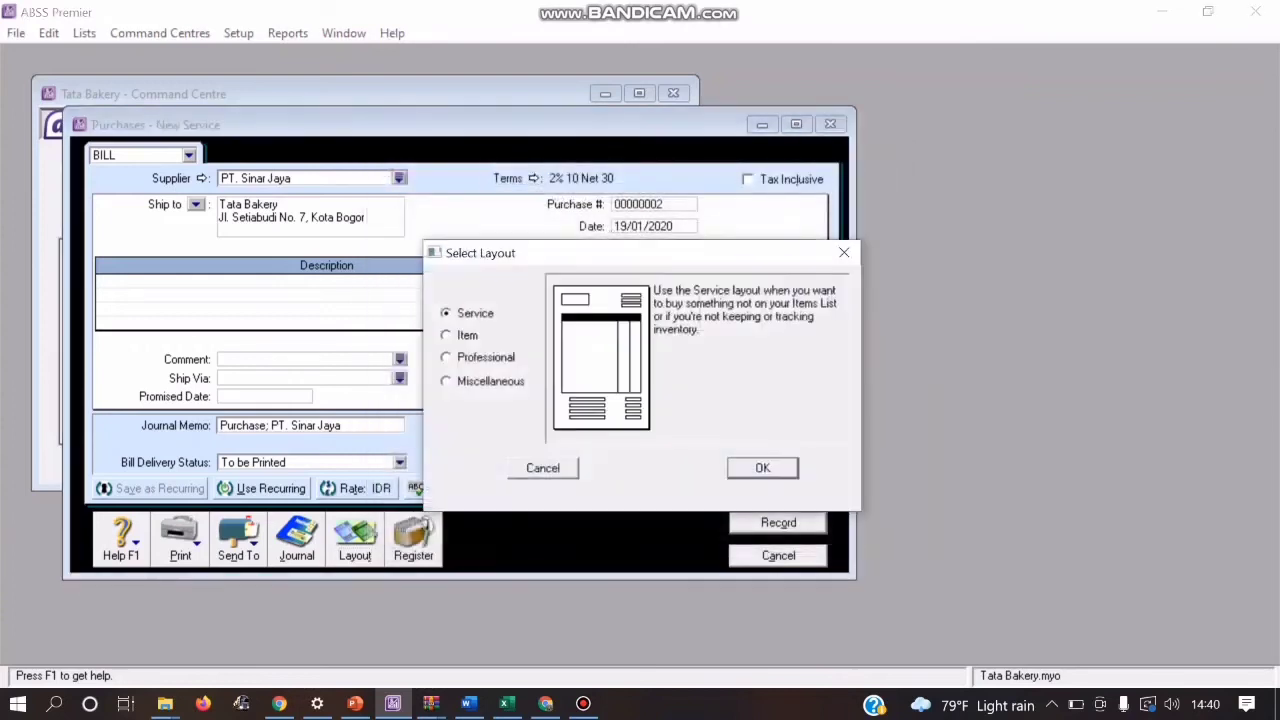
click(447, 335)
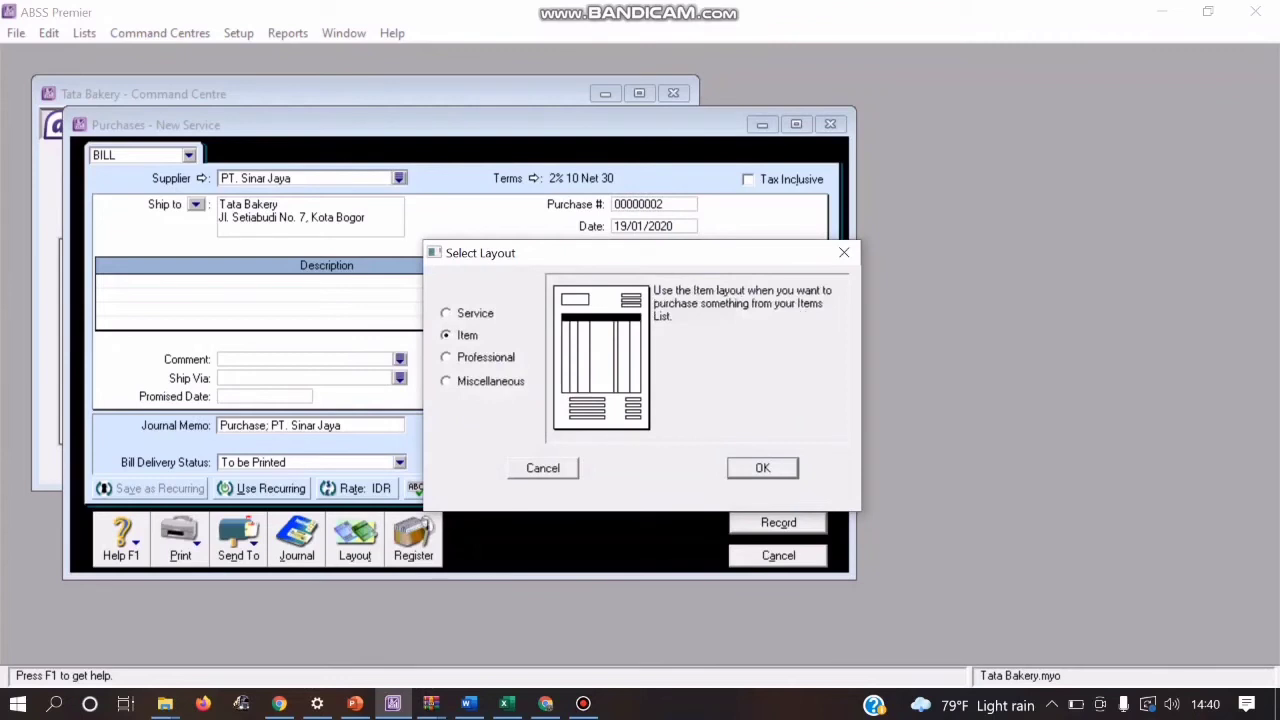
key(Return)
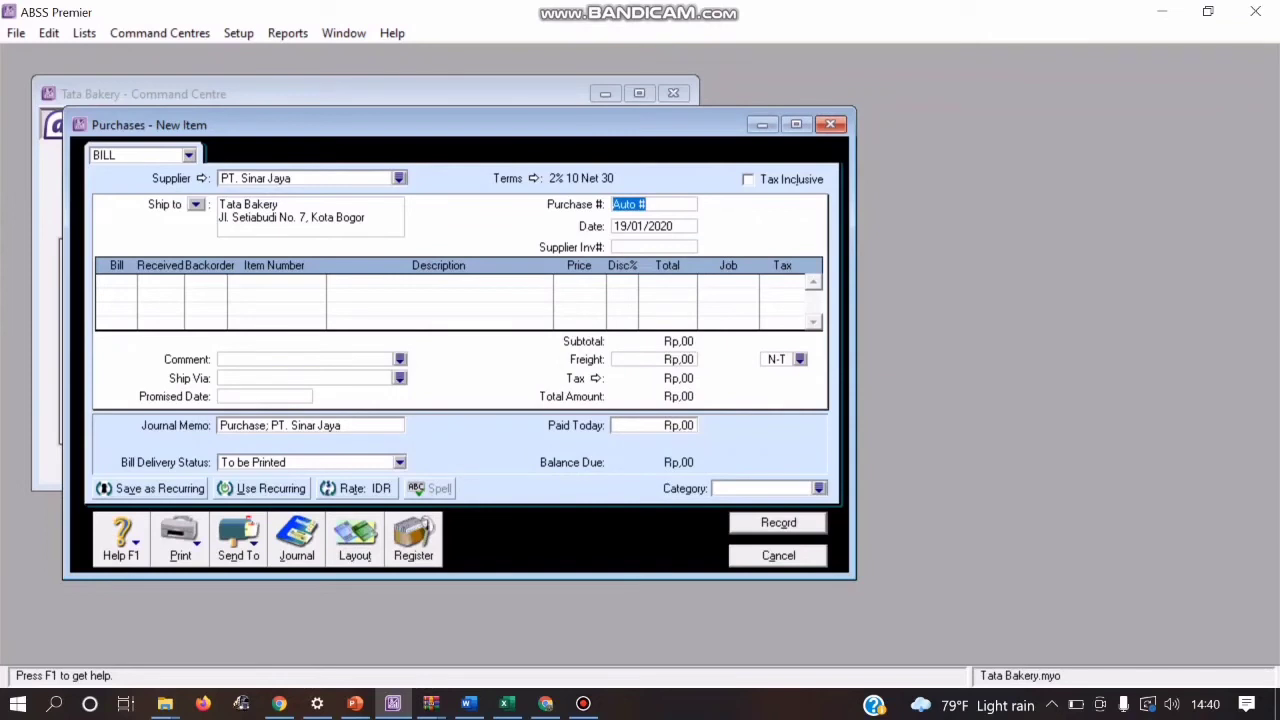
text(FBP02)
Step: Enter a quantity of -1 of item RSB Roti Strawberry on the first line of the bill
click(114, 282)
text(1)
key(Tab)
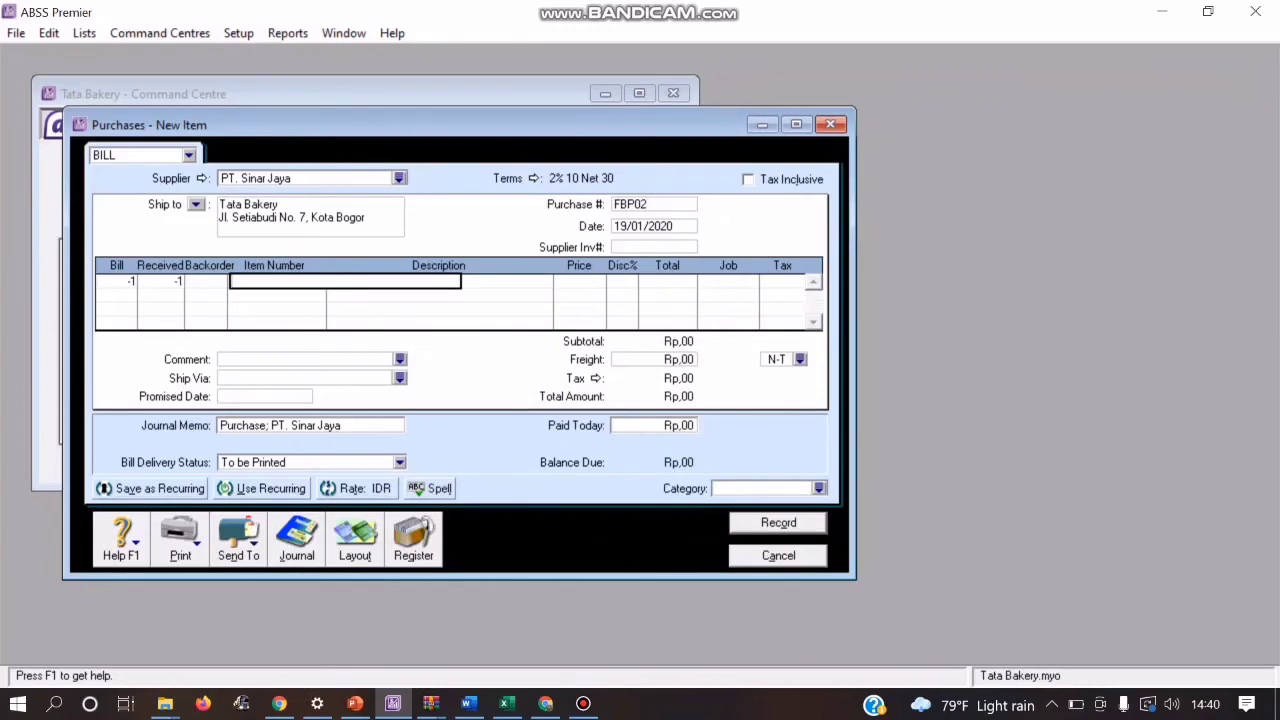
key(Tab)
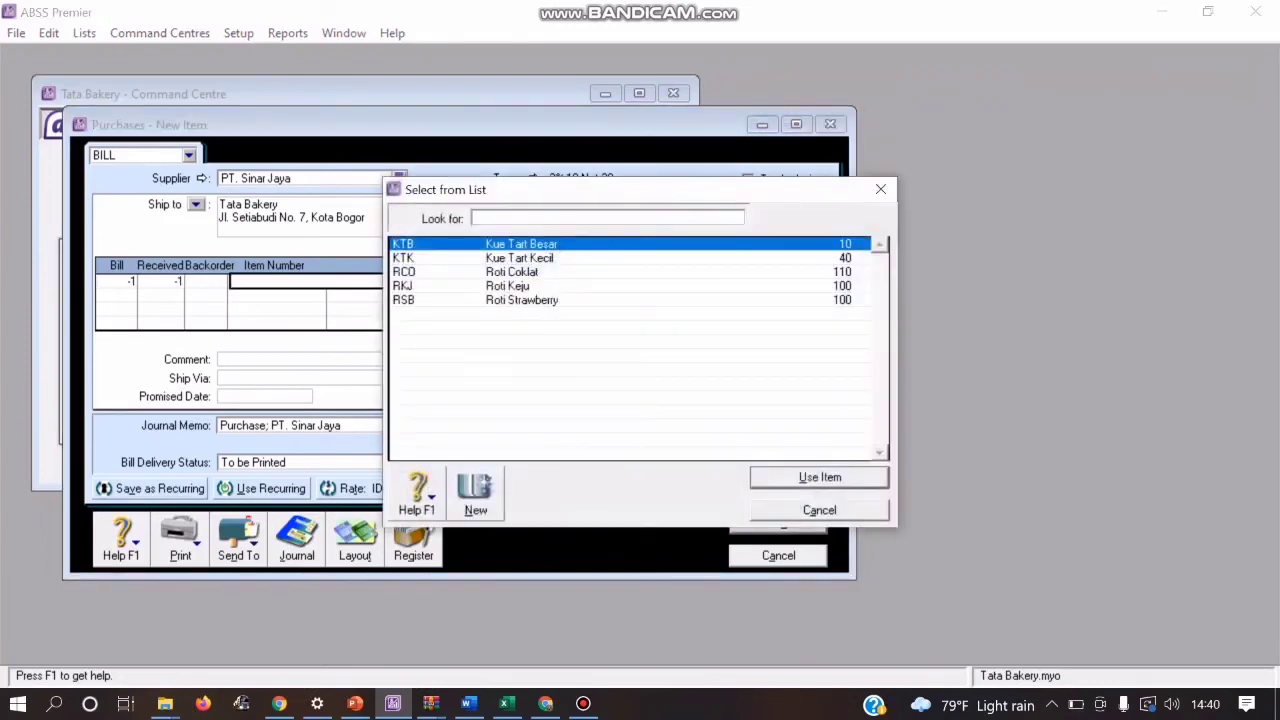
text(RSB)
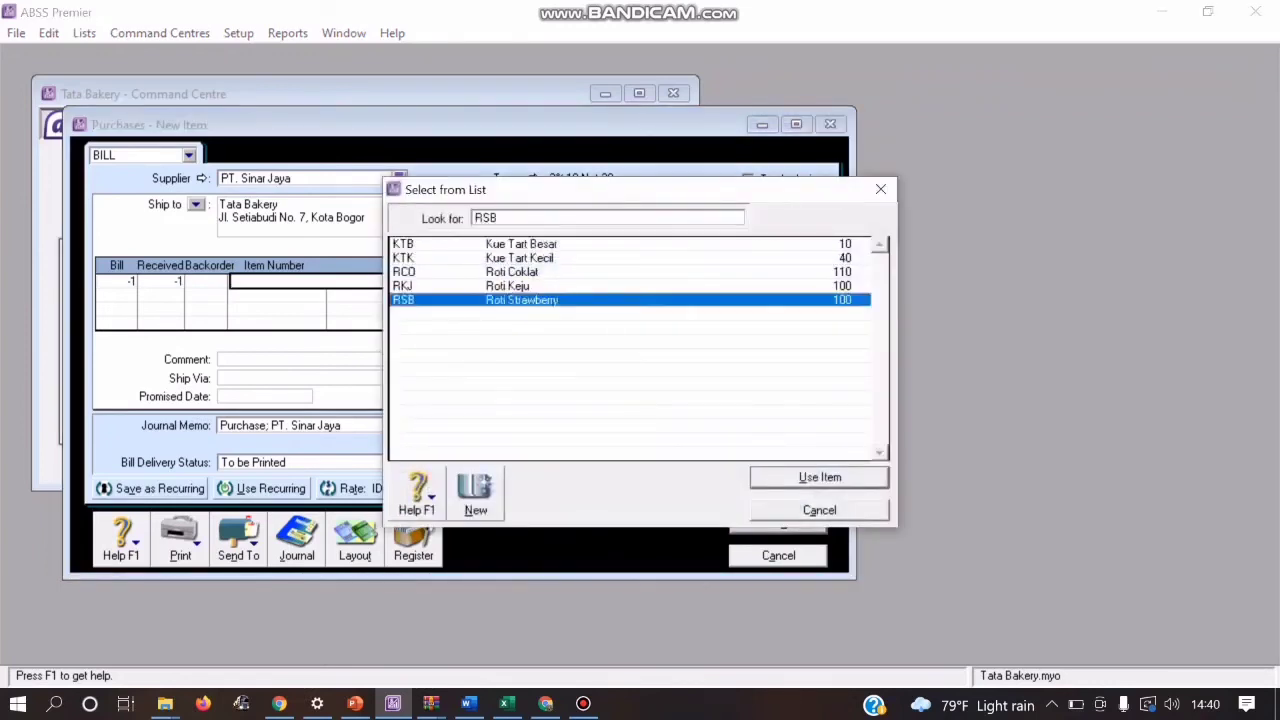
key(Return)
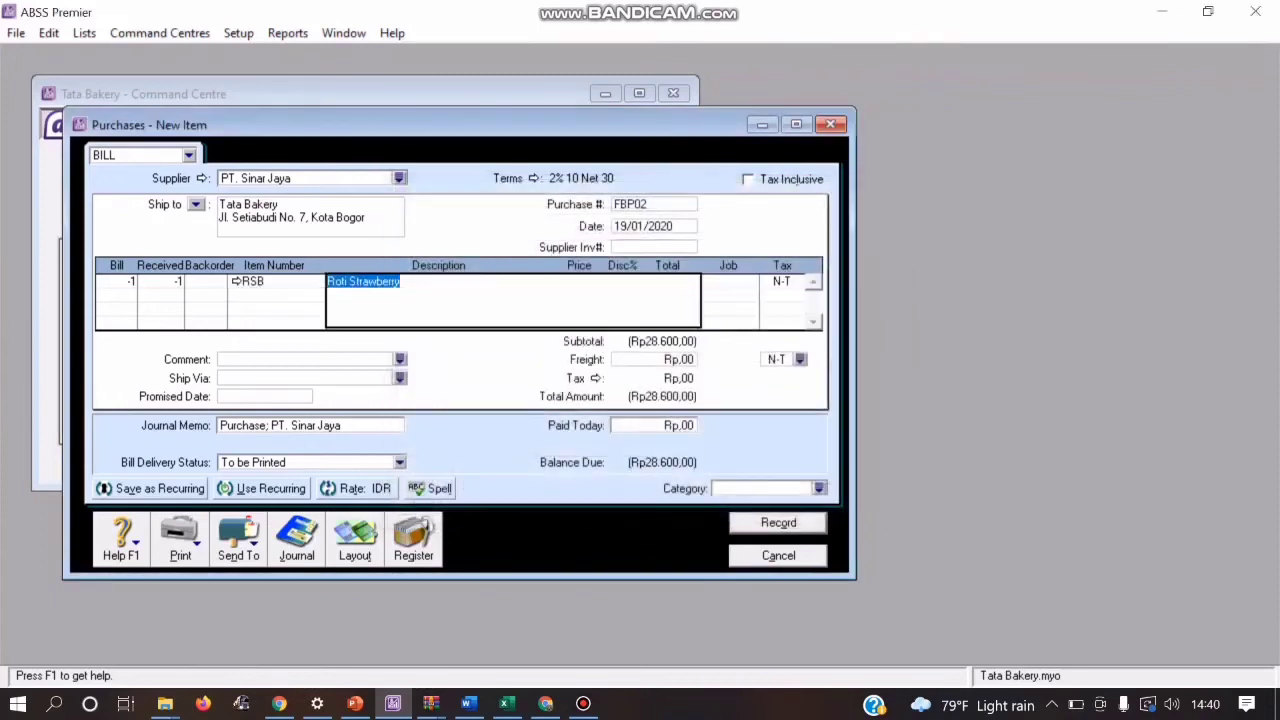
Step: Assign job P (Produk) to the Roti Strawberry line
key(Tab)
key(Tab)
key(Tab)
key(Tab)
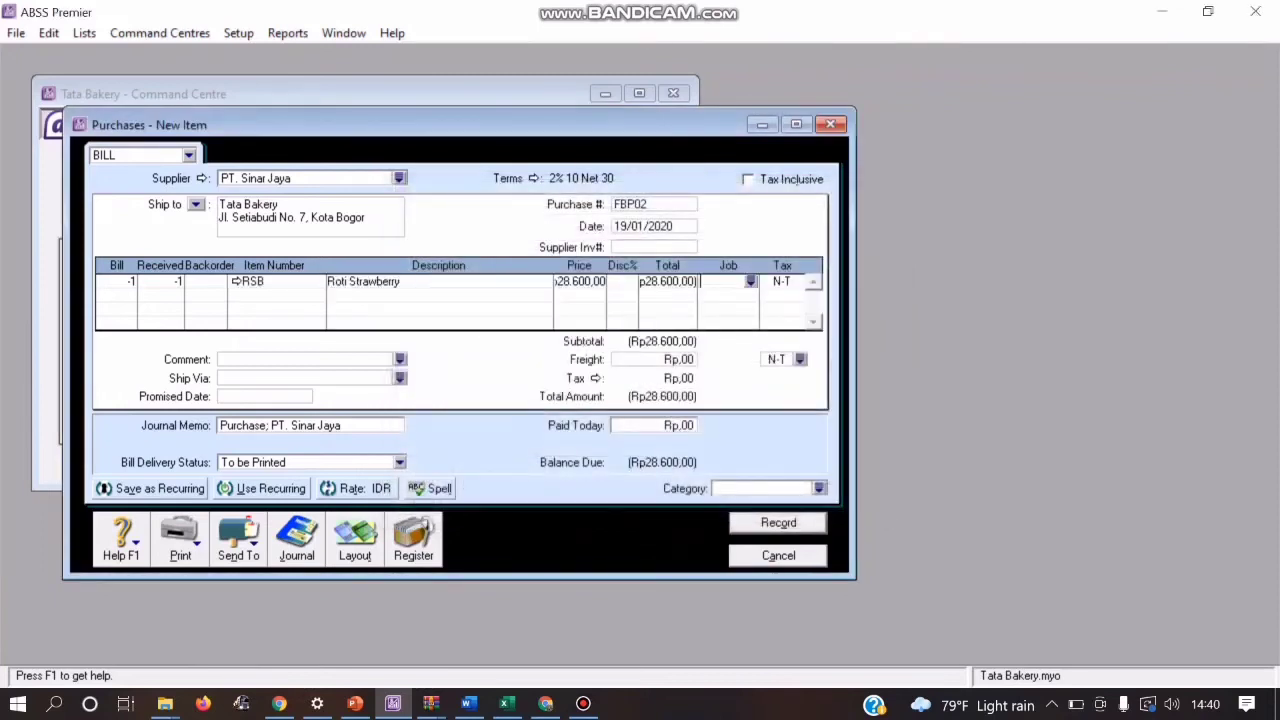
click(751, 281)
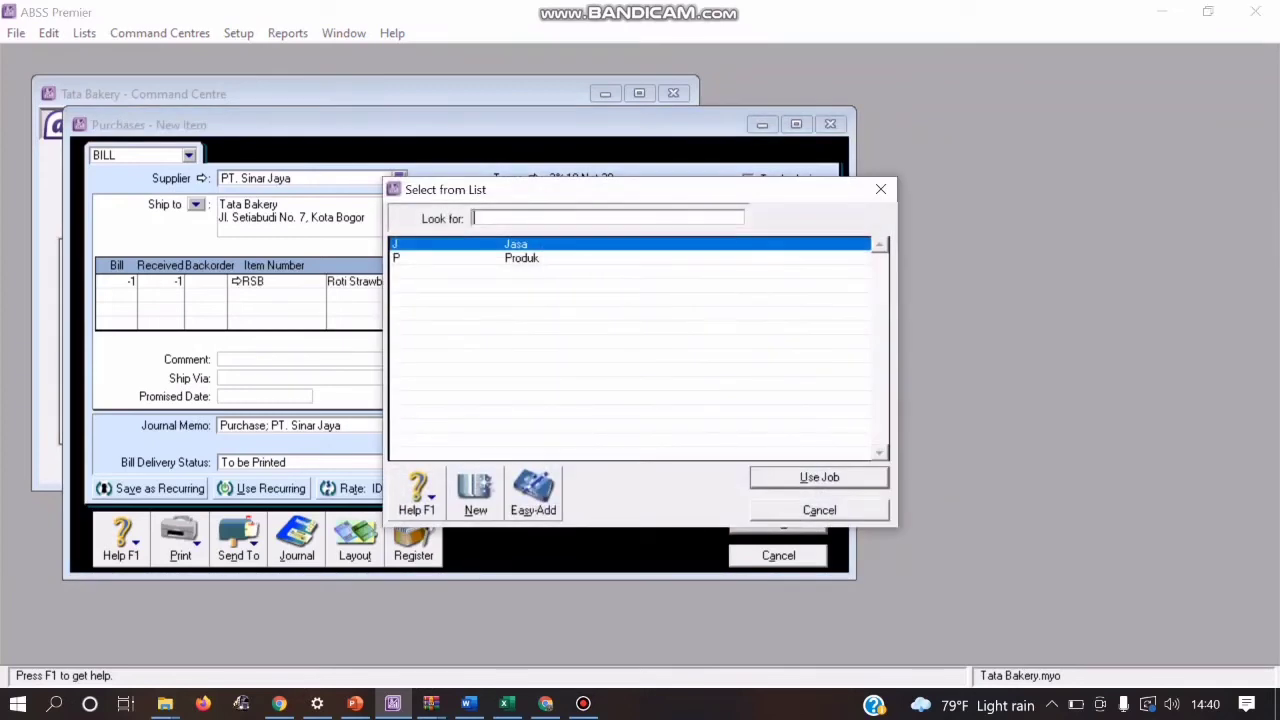
text(P)
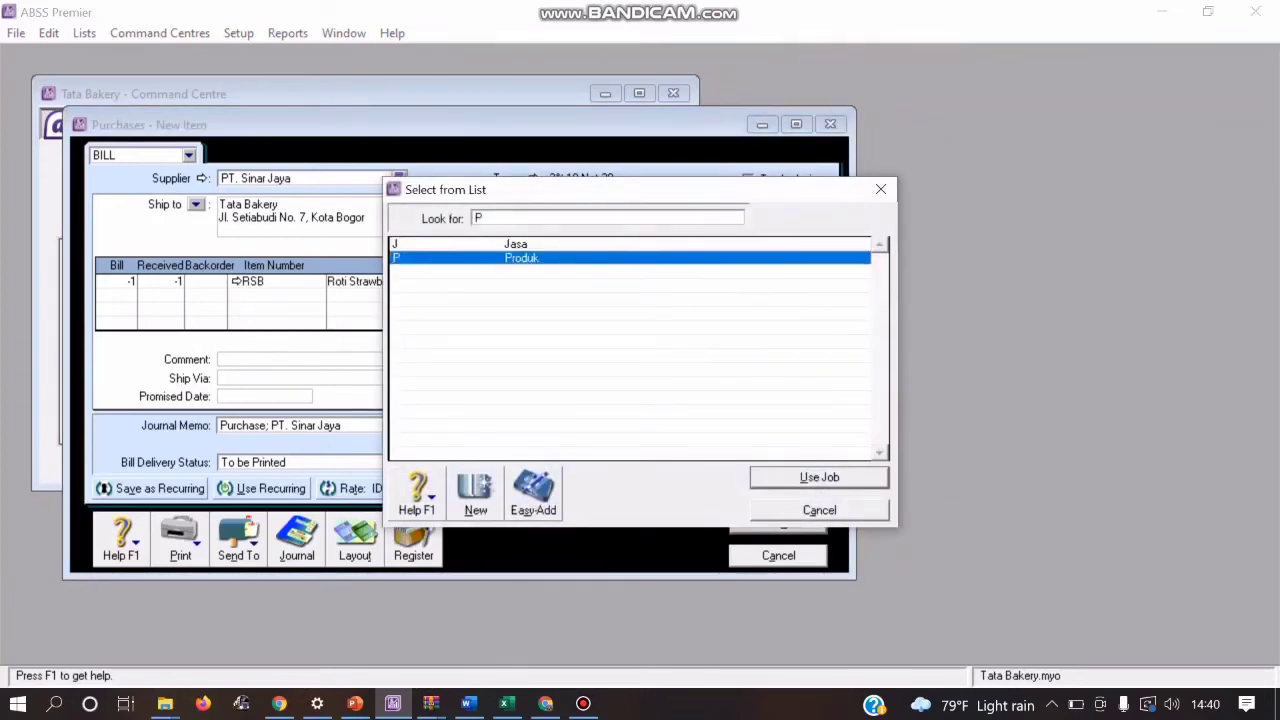
key(Return)
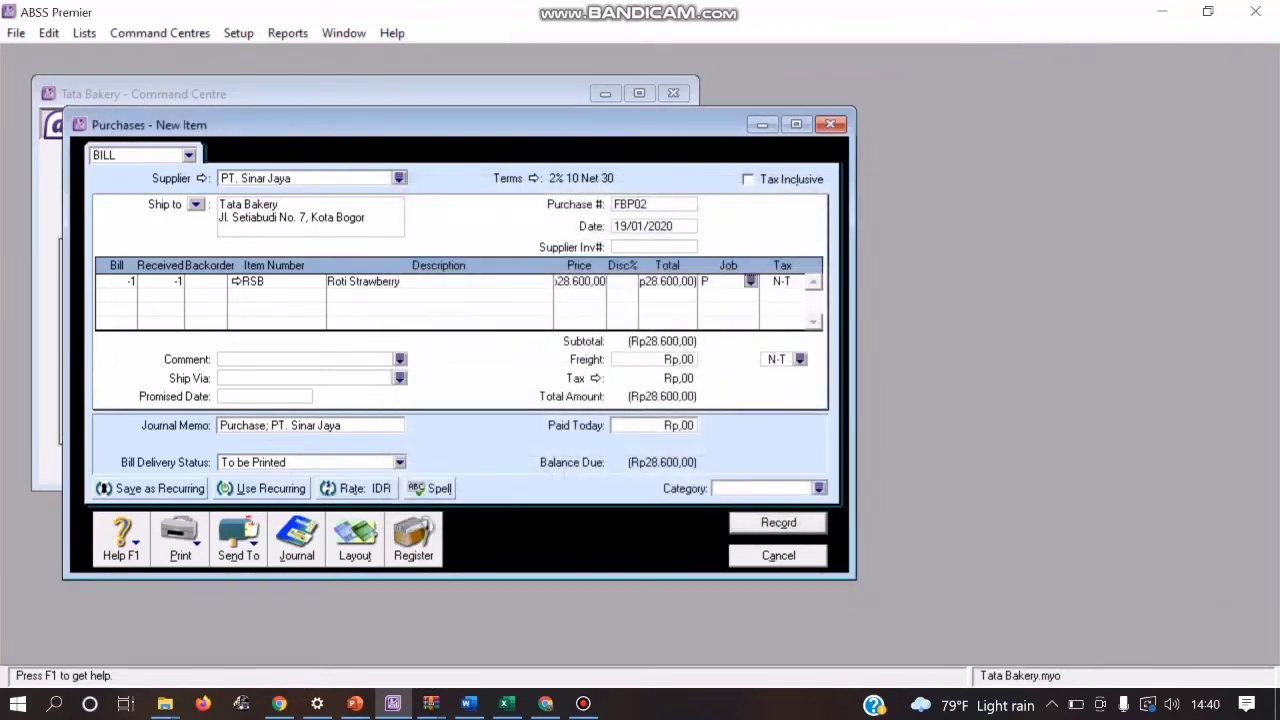
Step: Set the Roti Strawberry line's unit price to Rp26.000 and apply tax code PPN to it
click(580, 282)
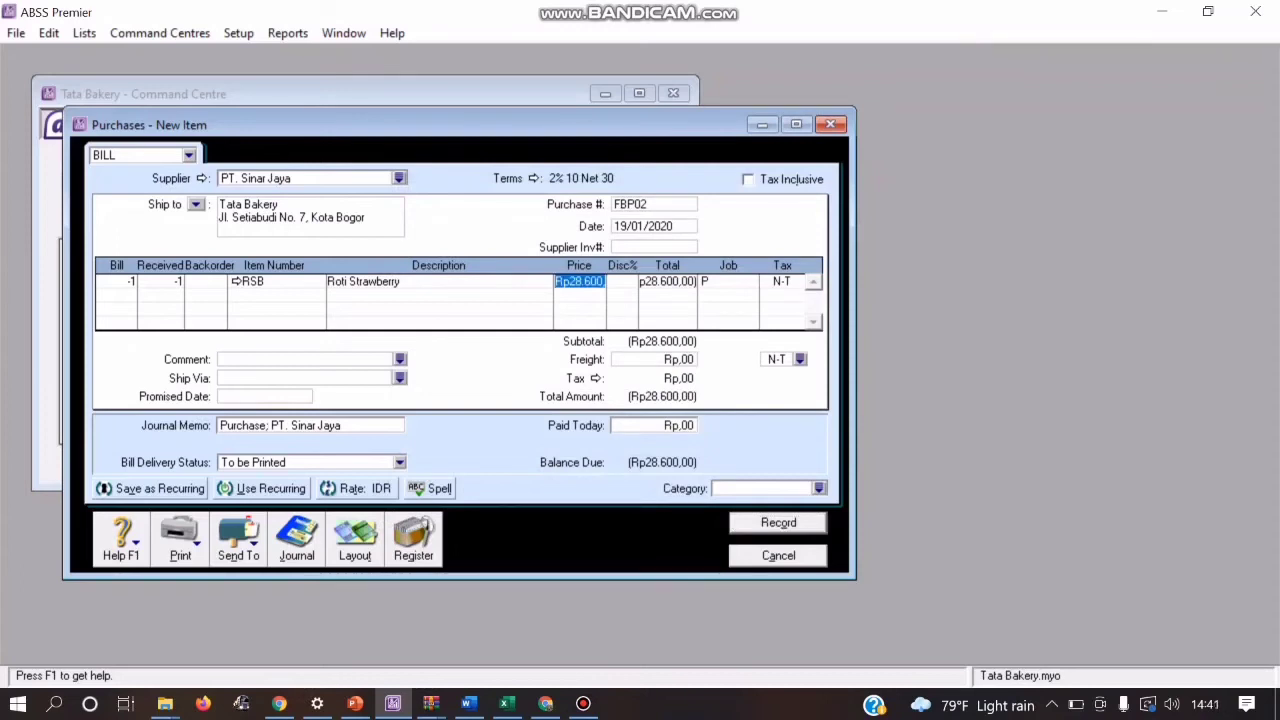
text(2)
text(8)
text(000)
key(Return)
key(Tab)
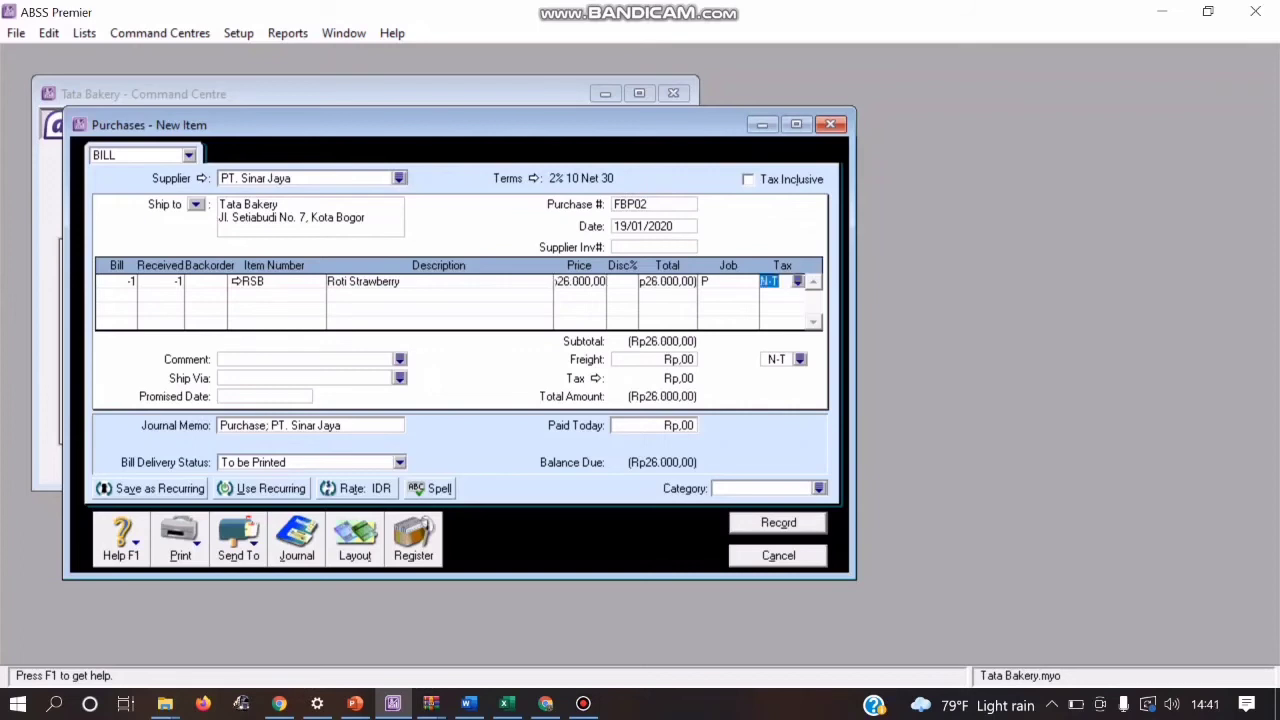
click(797, 281)
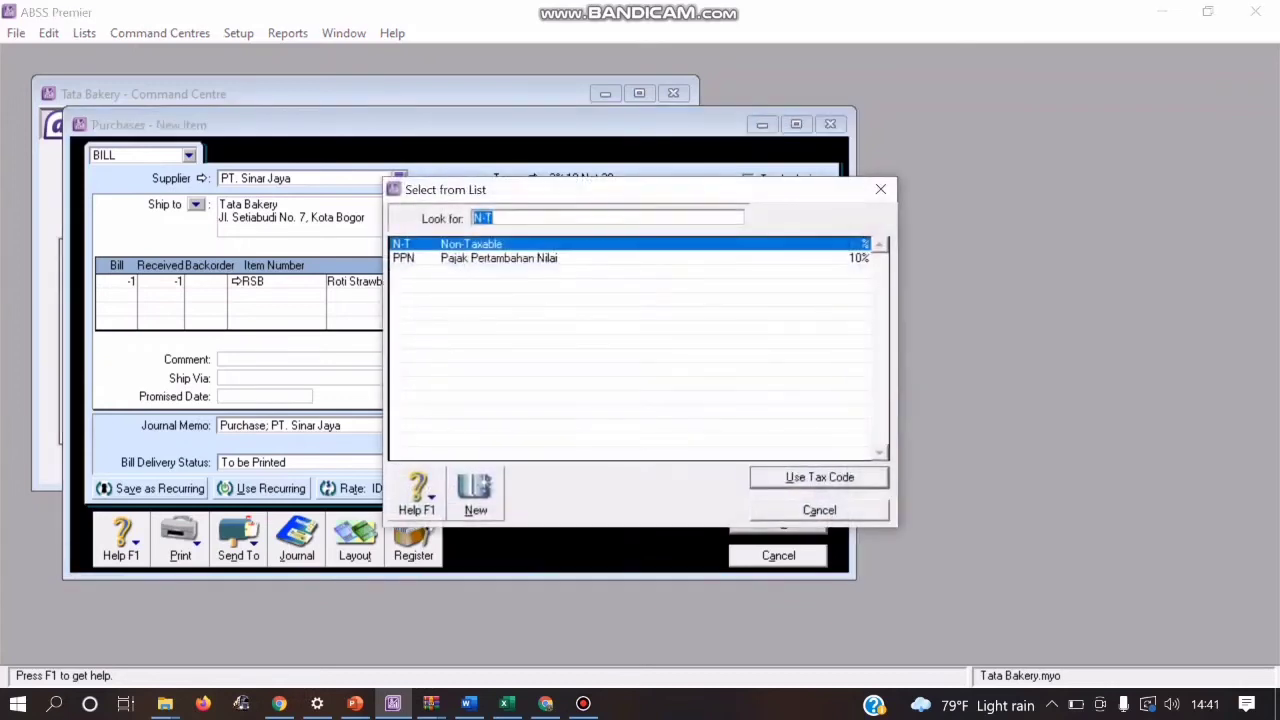
text(PPN)
key(Return)
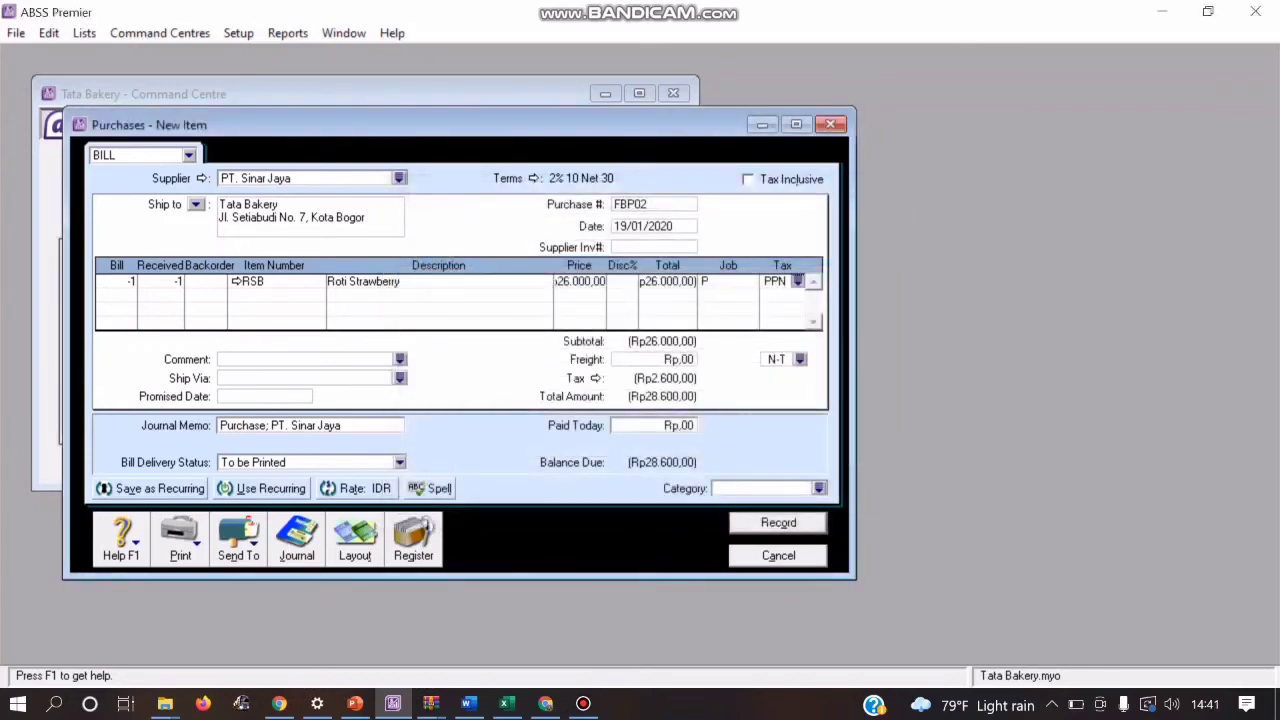
Step: Enter a quantity of -2 of item RCO Roti Coklat on the second line of the bill
key(Tab)
text(-2)
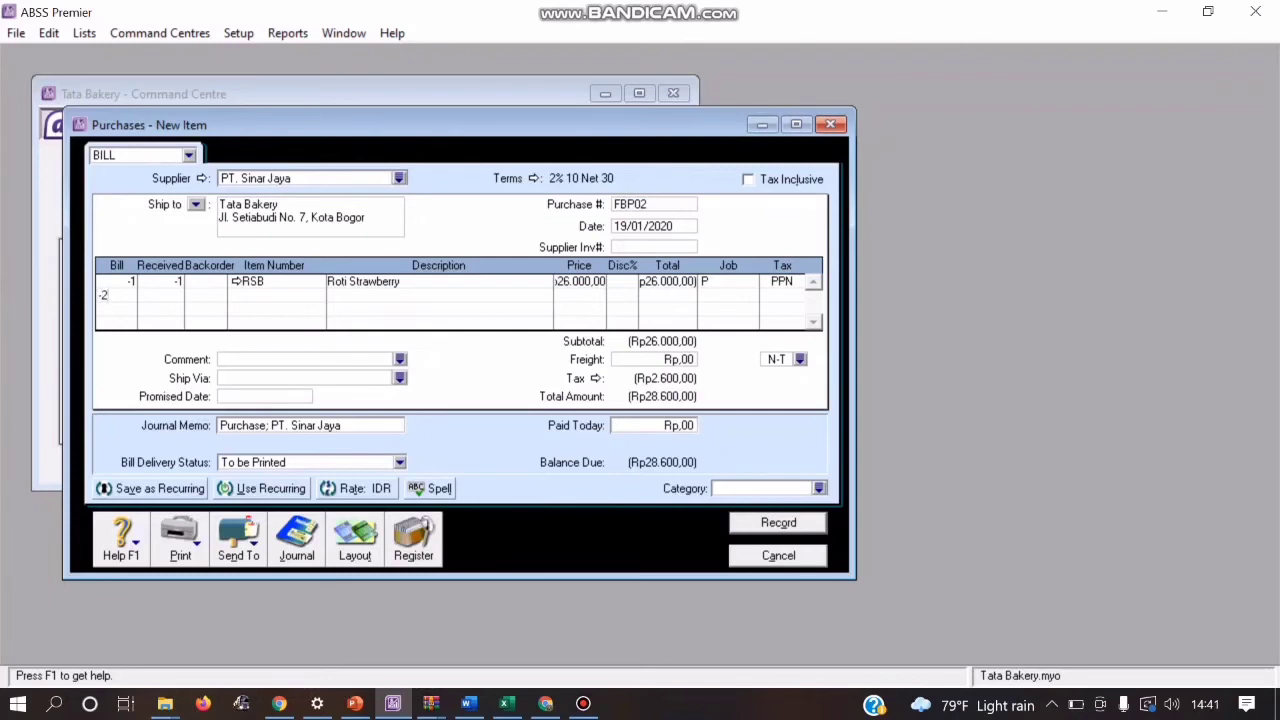
key(Tab)
key(Tab)
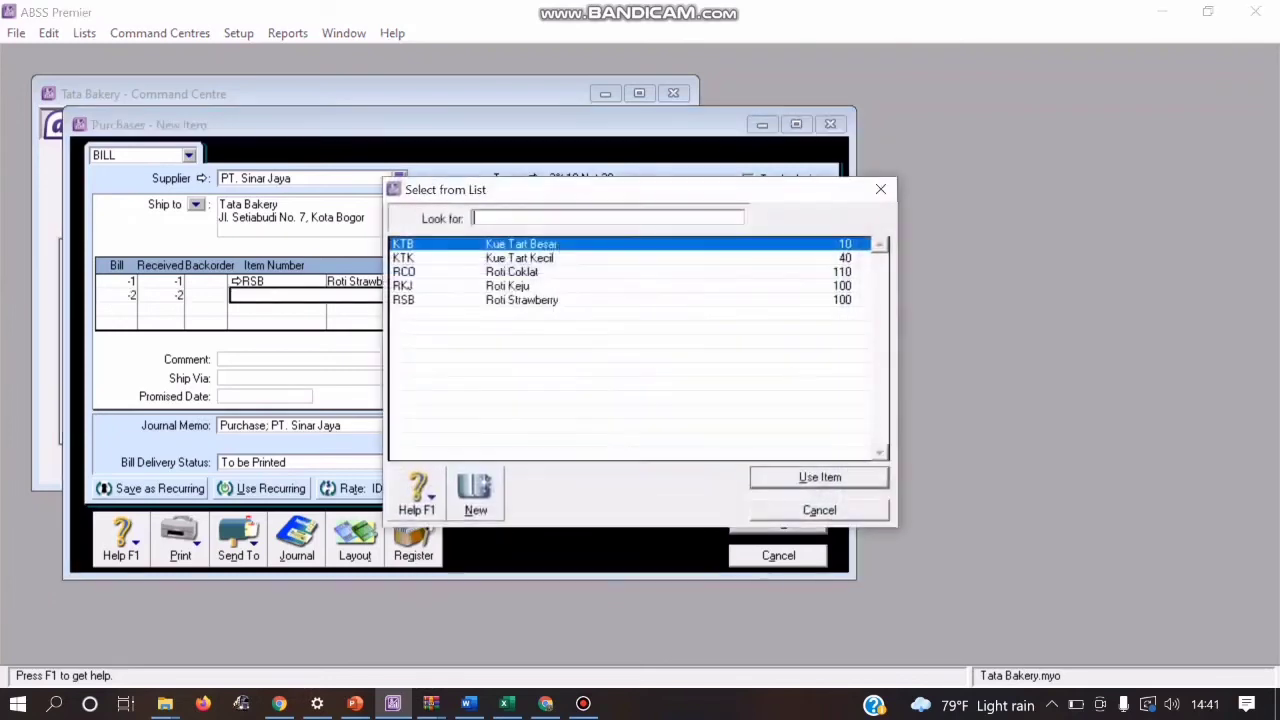
text(RCO)
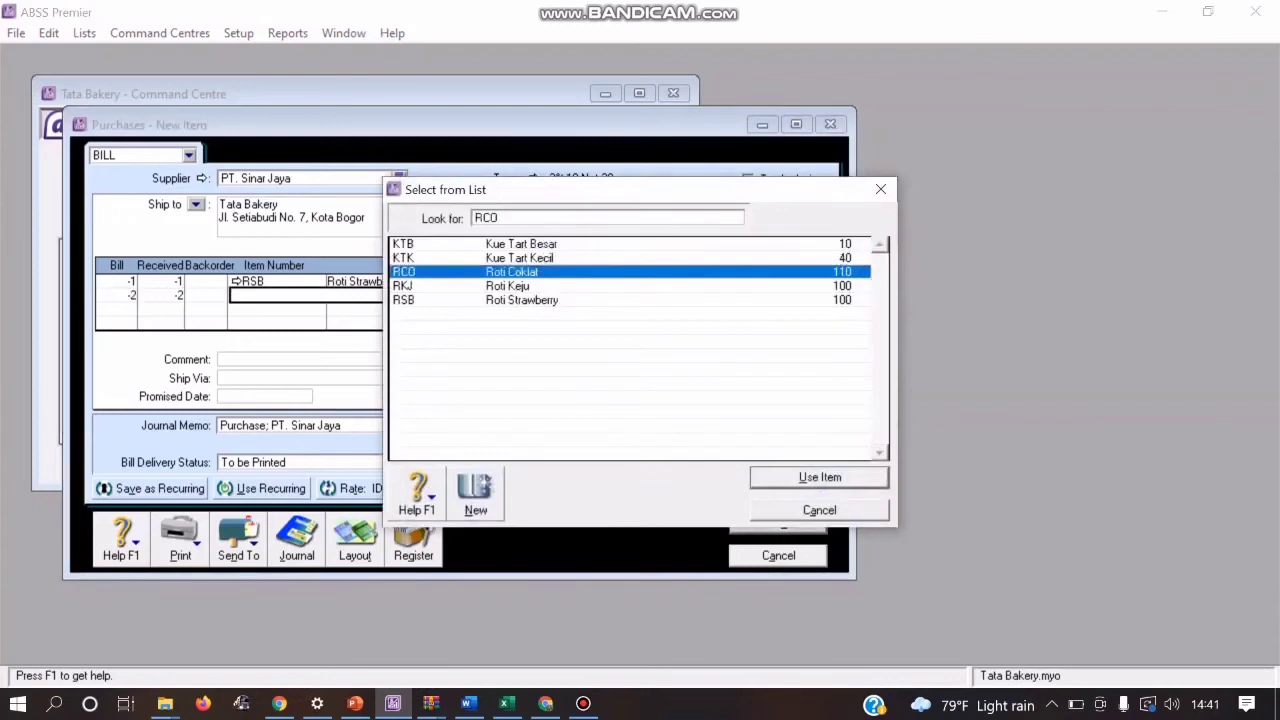
key(Return)
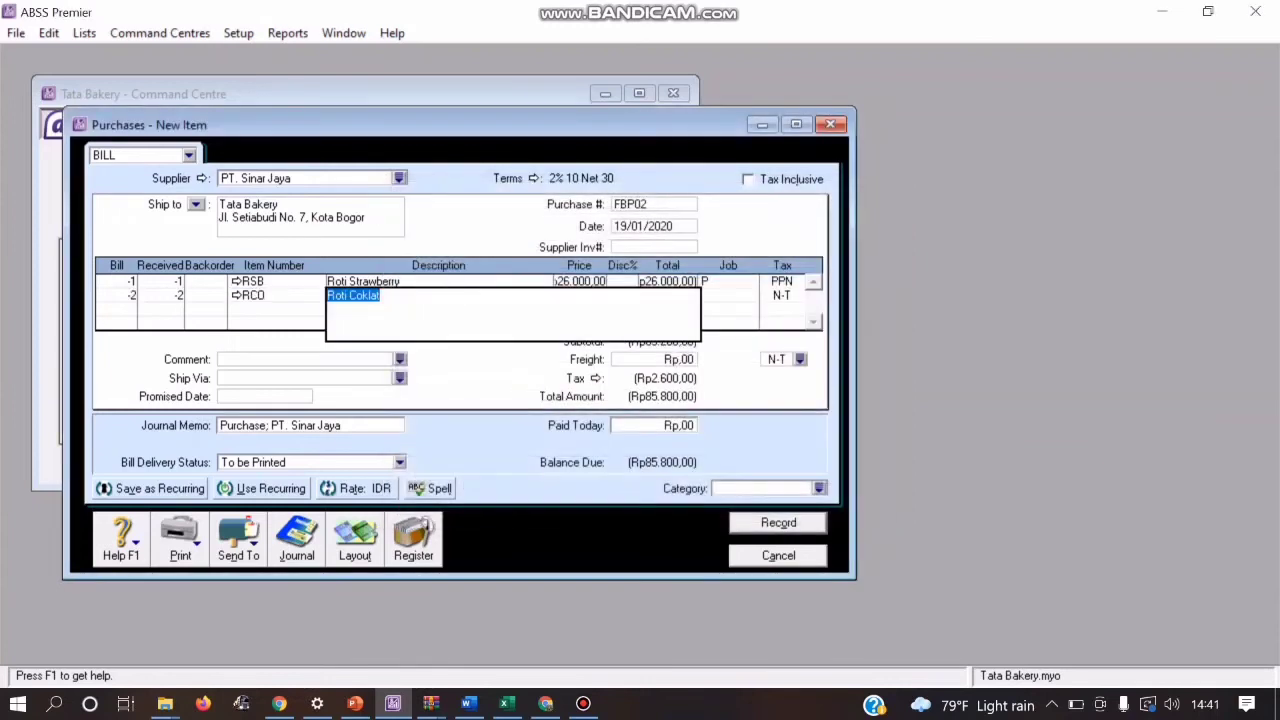
Step: Set the Roti Coklat line's unit price to Rp26.000 and assign job P (Produk) to it
click(722, 296)
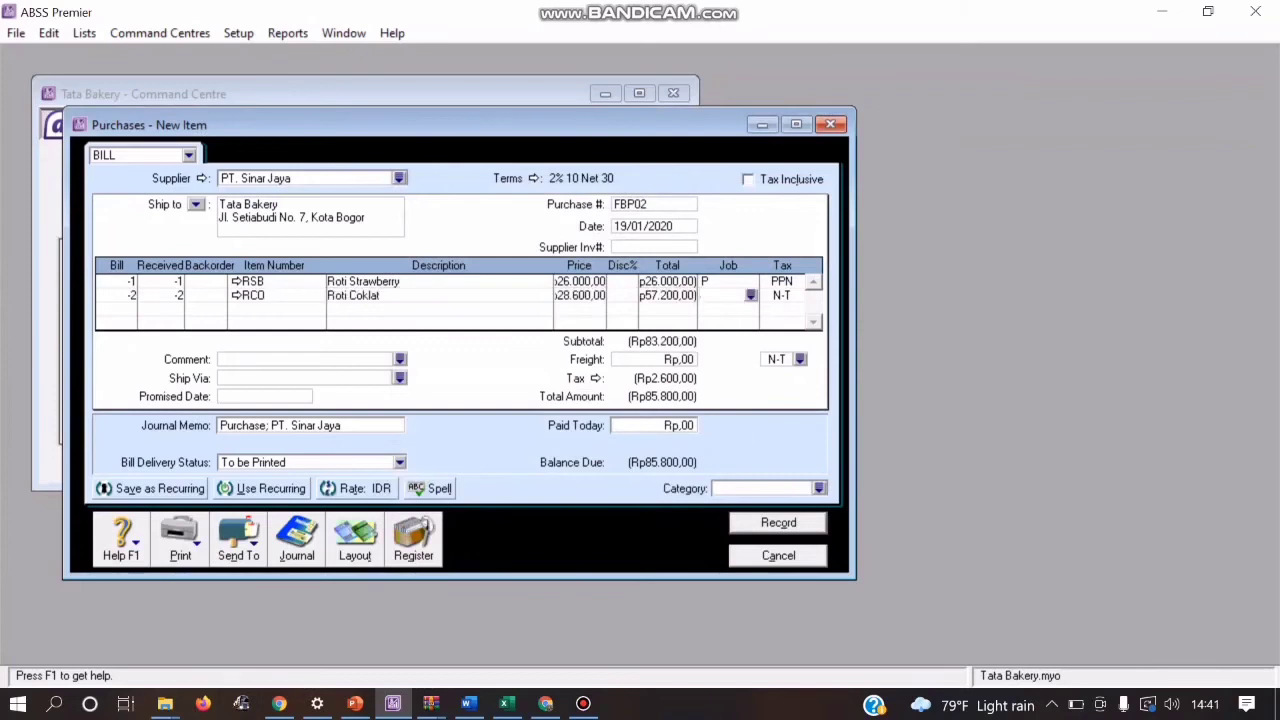
click(580, 296)
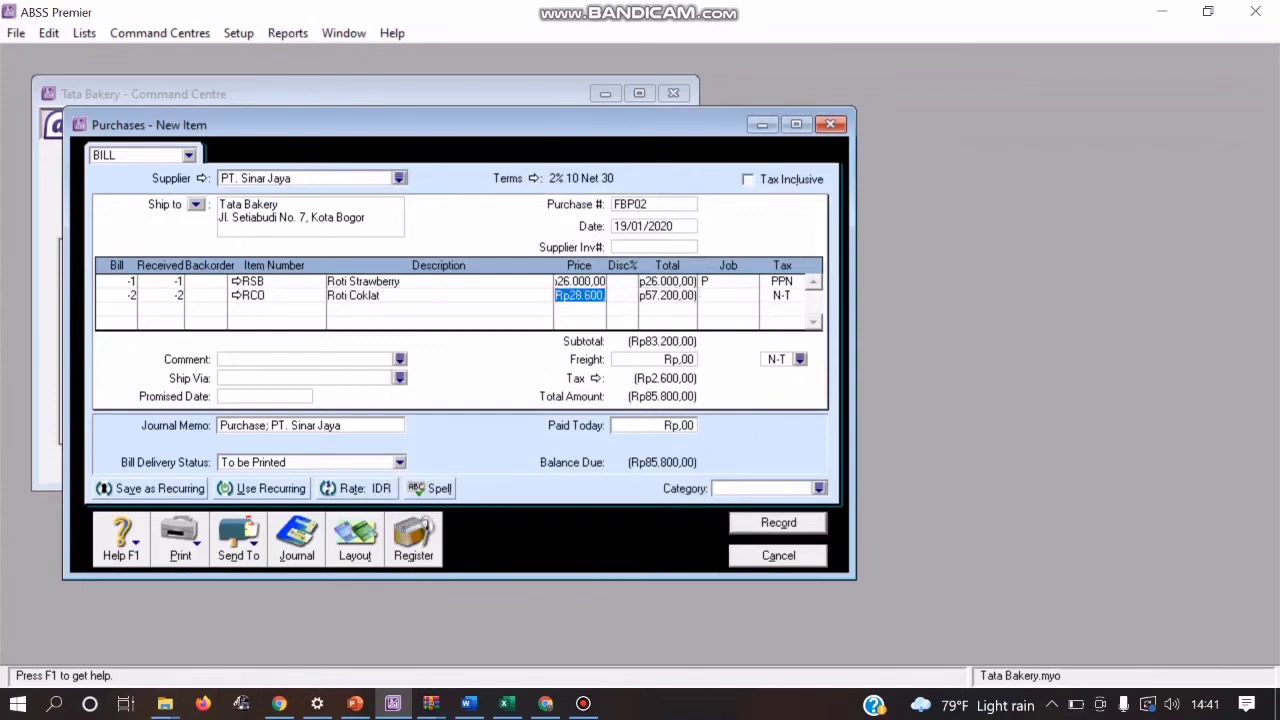
text(26000)
click(722, 296)
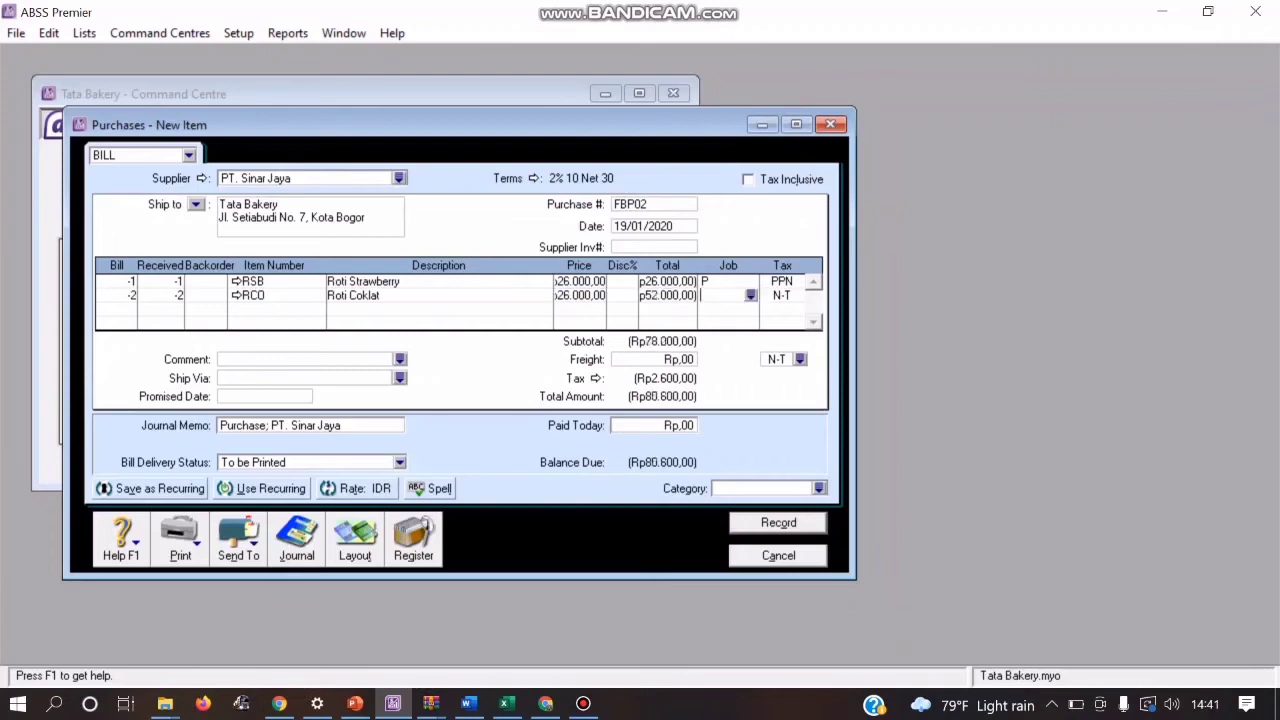
click(750, 295)
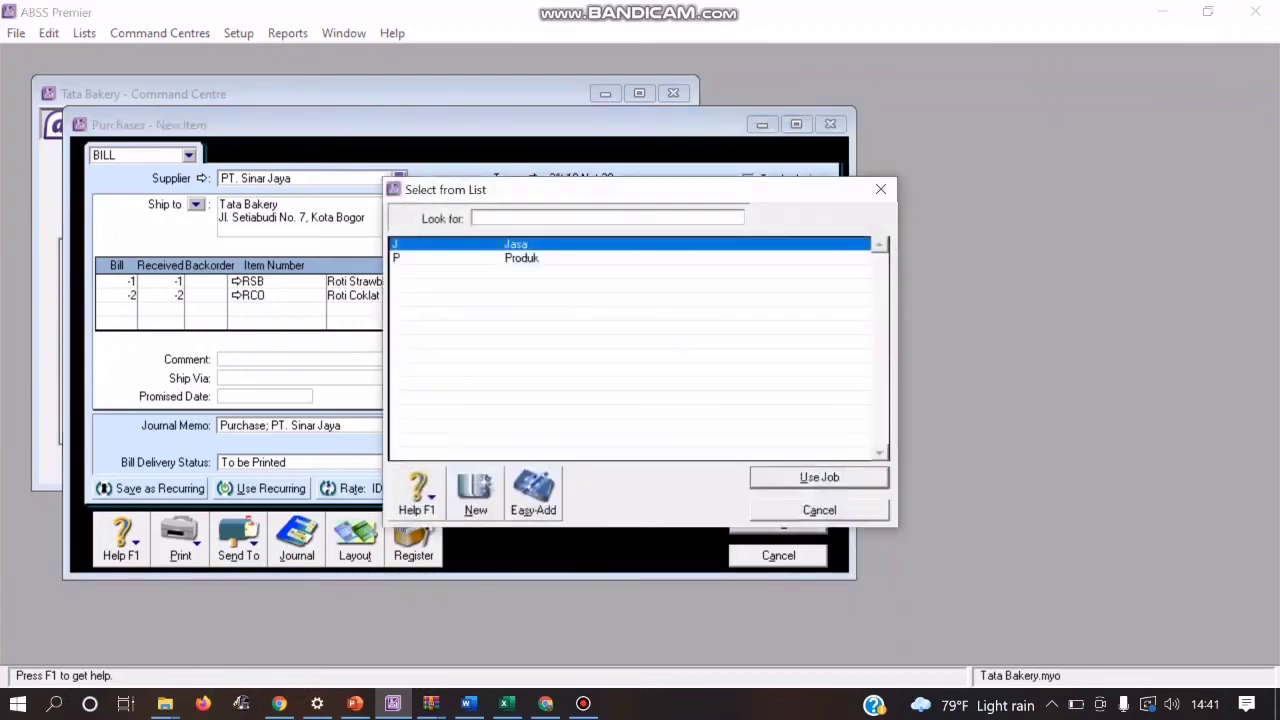
double_click(521, 258)
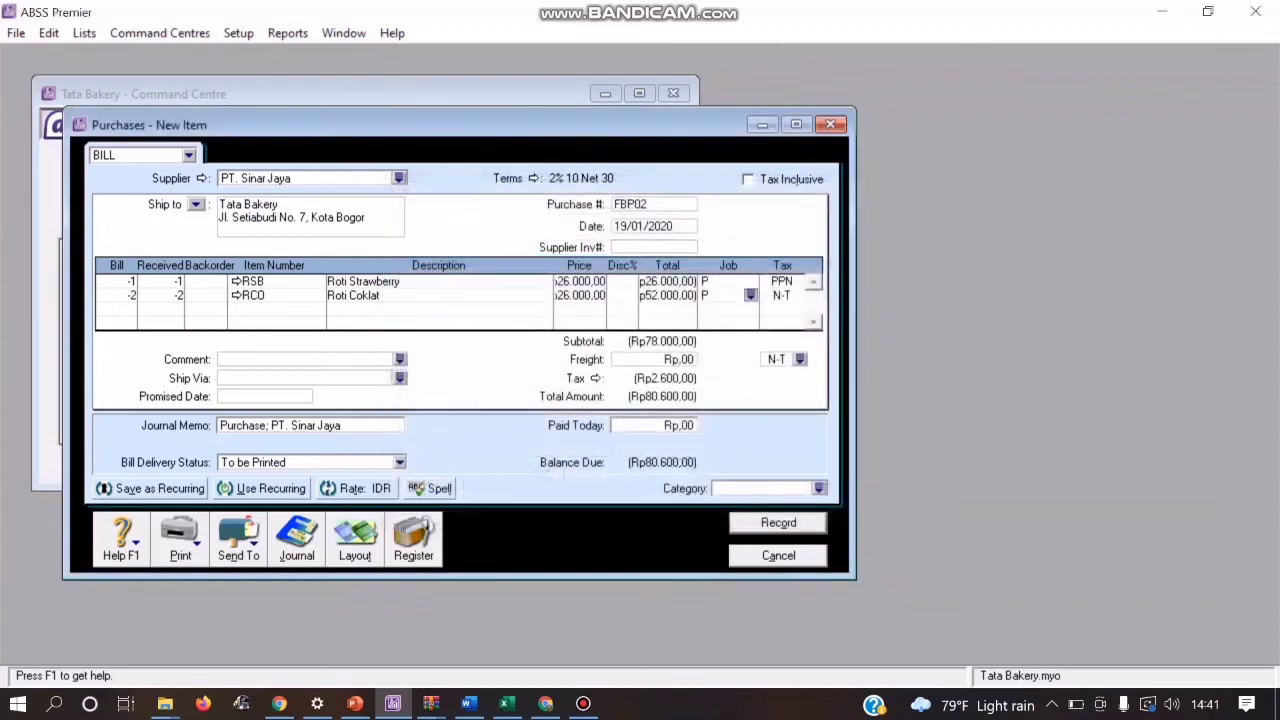
Step: Apply tax code PPN to the Roti Coklat line and assign category L (Local) to the bill
key(Tab)
click(797, 295)
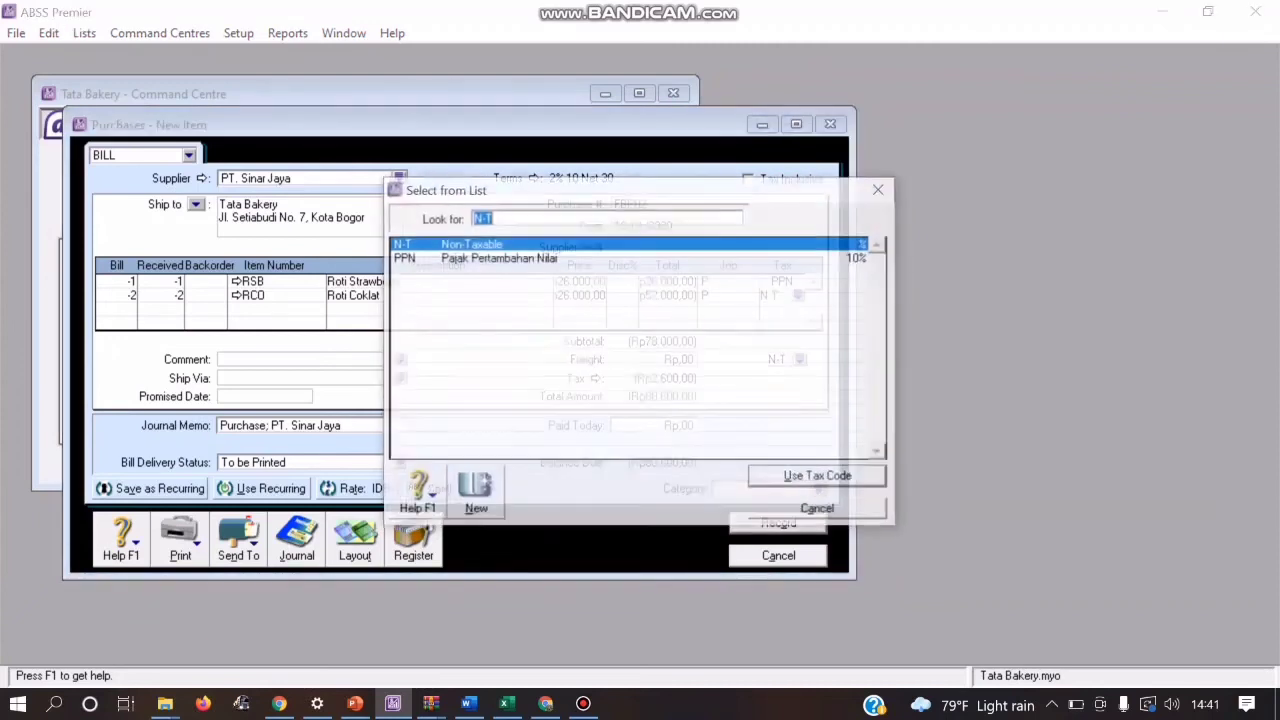
double_click(520, 258)
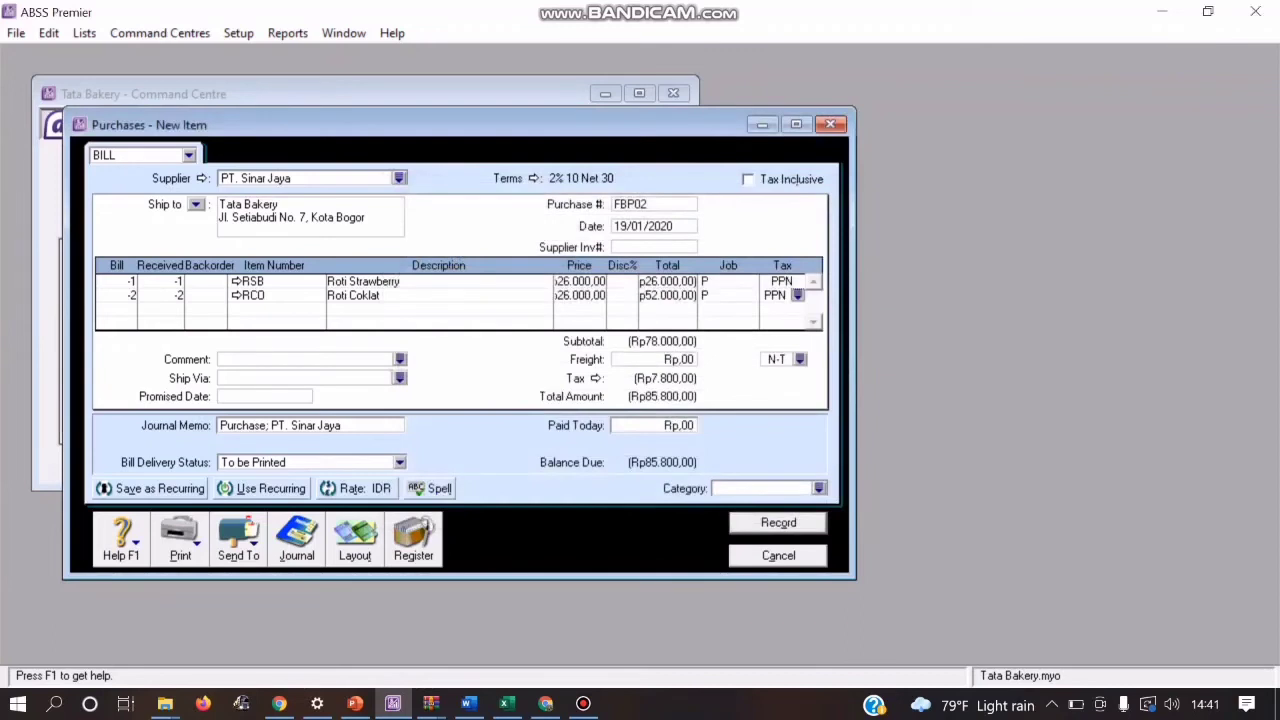
click(819, 488)
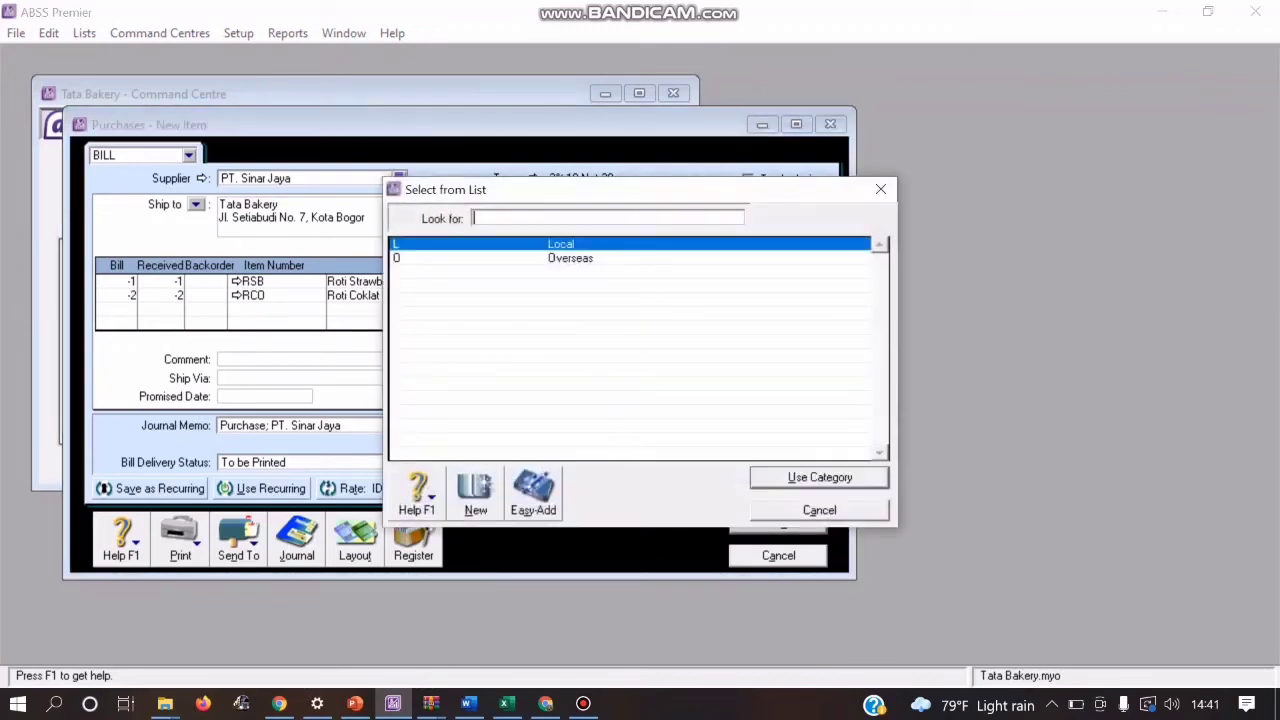
click(819, 477)
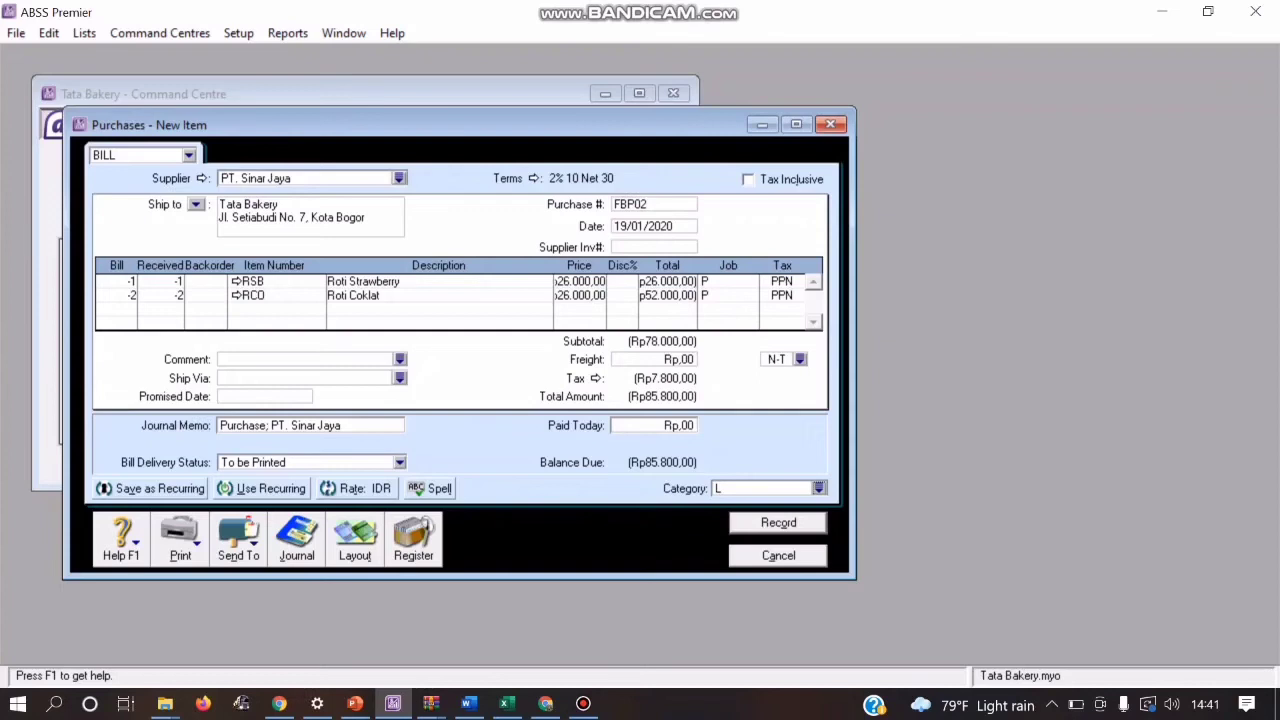
Step: Review the recap of bill FBP02's journal entries, record the bill, and leave the purchase entry window
key(ctrl+r)
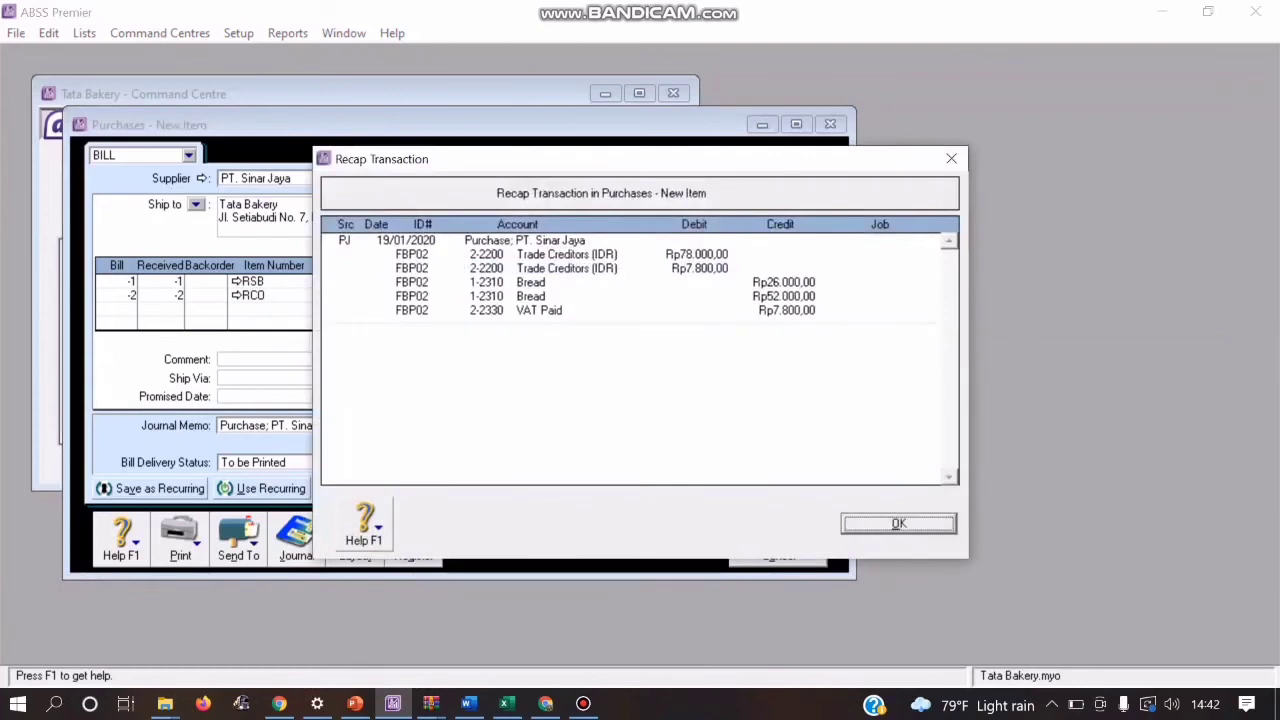
key(Return)
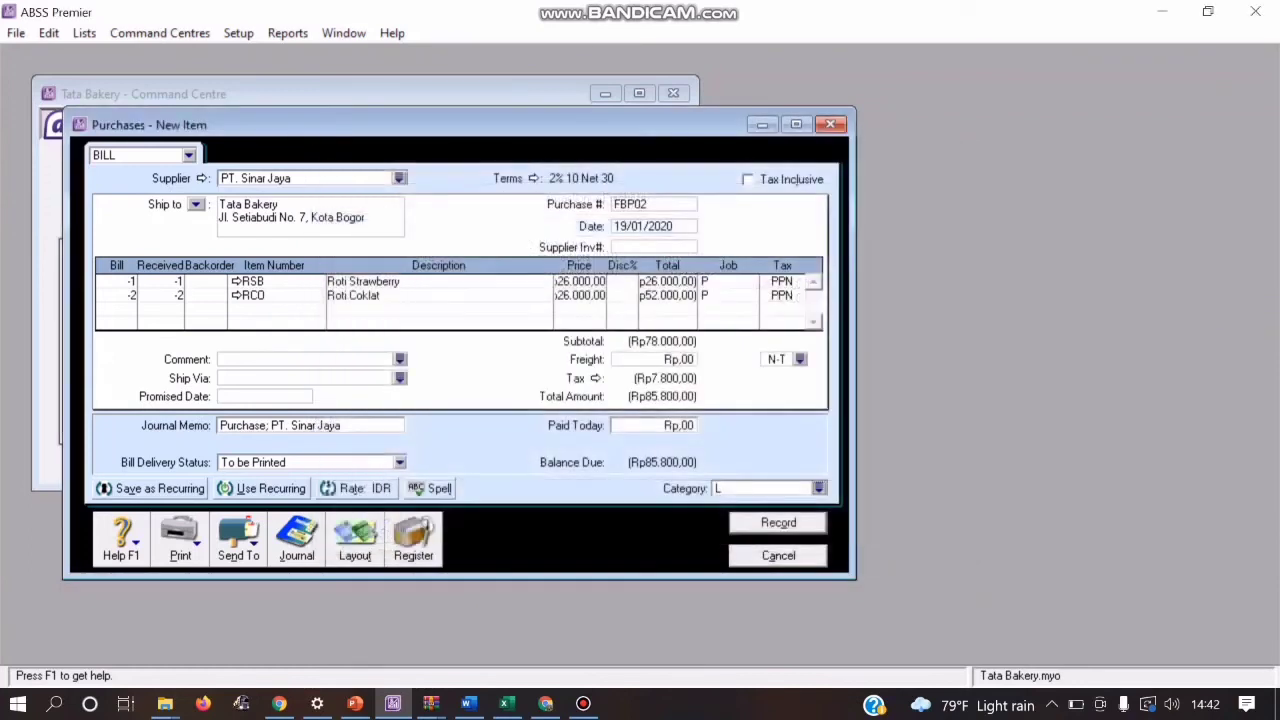
key(Return)
key(Escape)
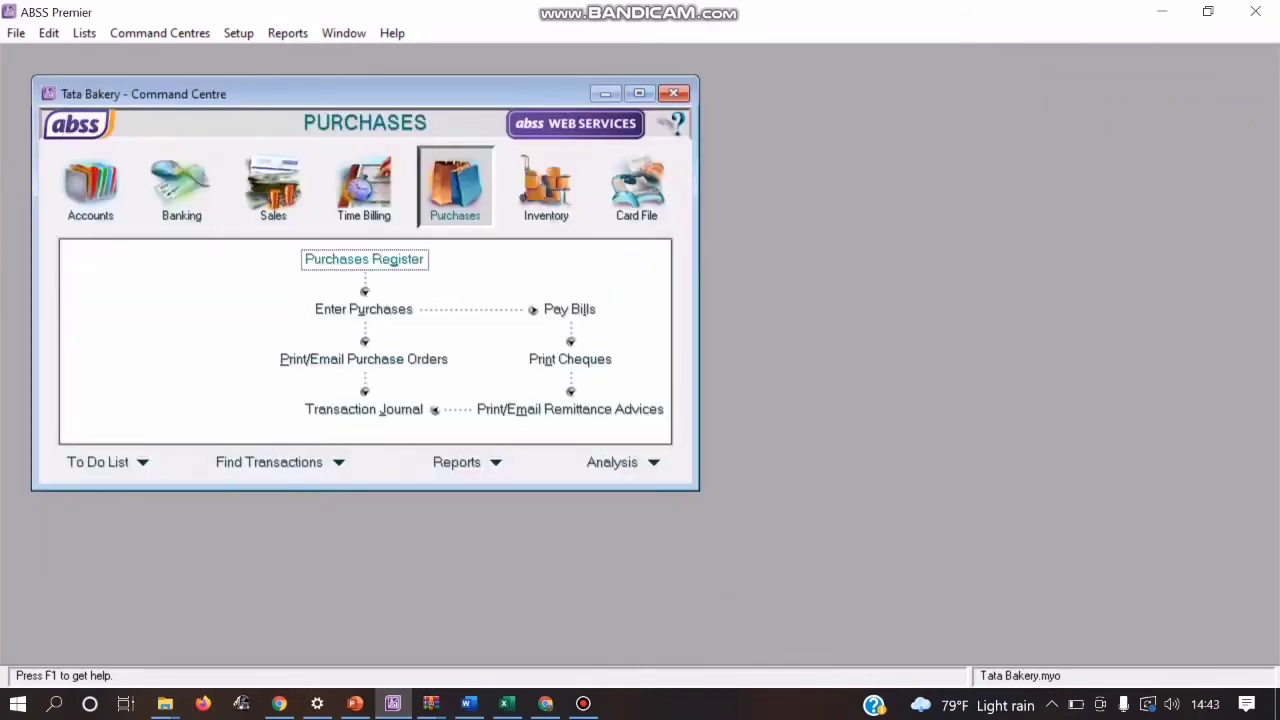
Step: Start applying PT. Sinar Jaya's FBP02 return debit to a purchase, using NR03 as the settlement's ID number
click(347, 260)
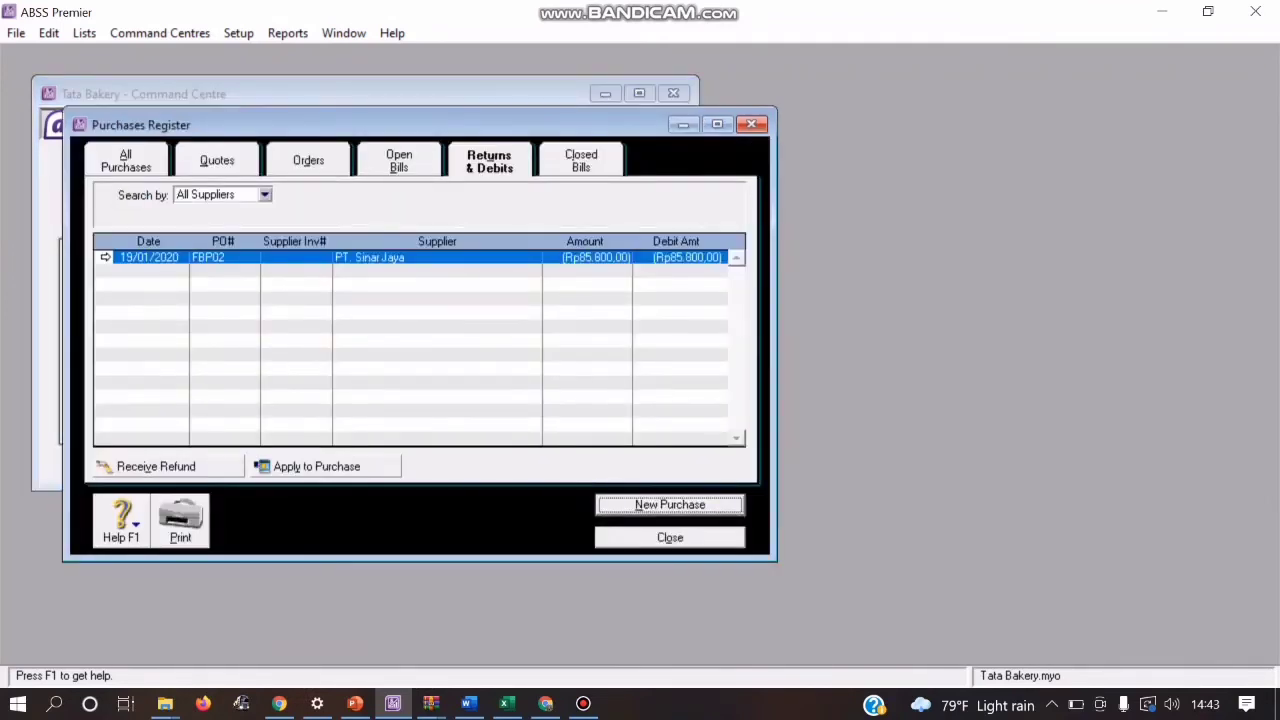
click(317, 467)
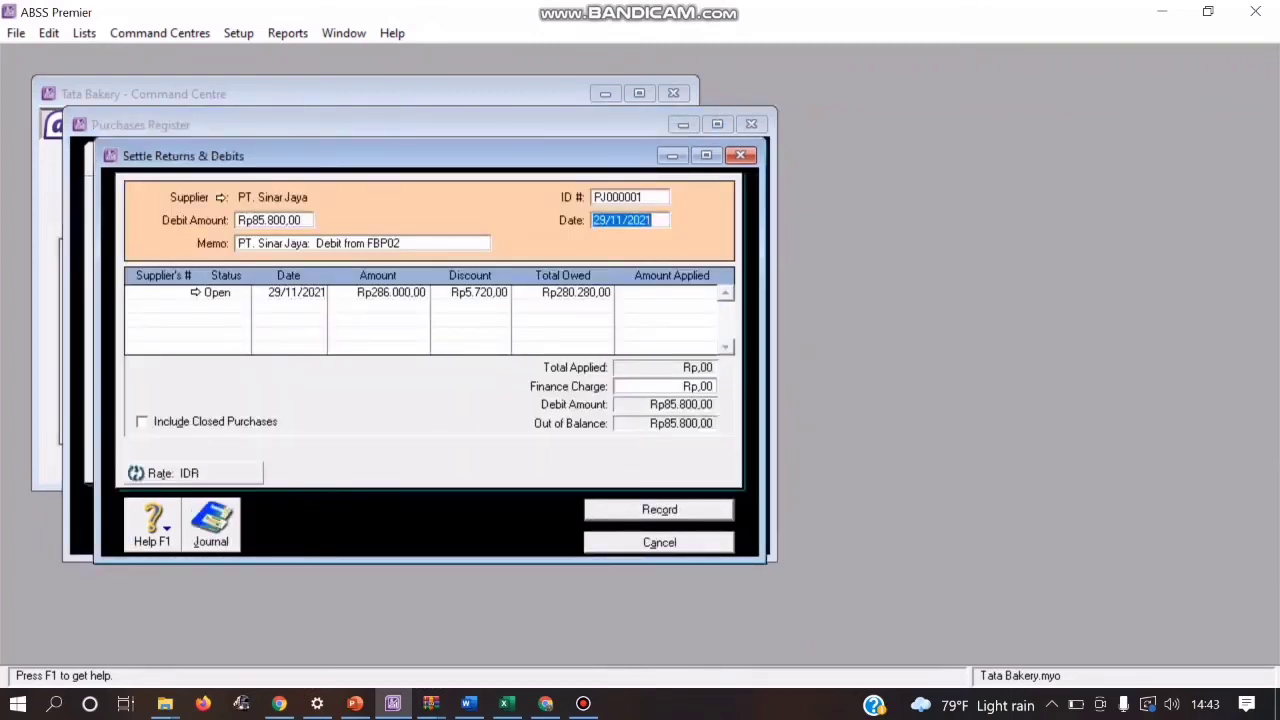
click(630, 197)
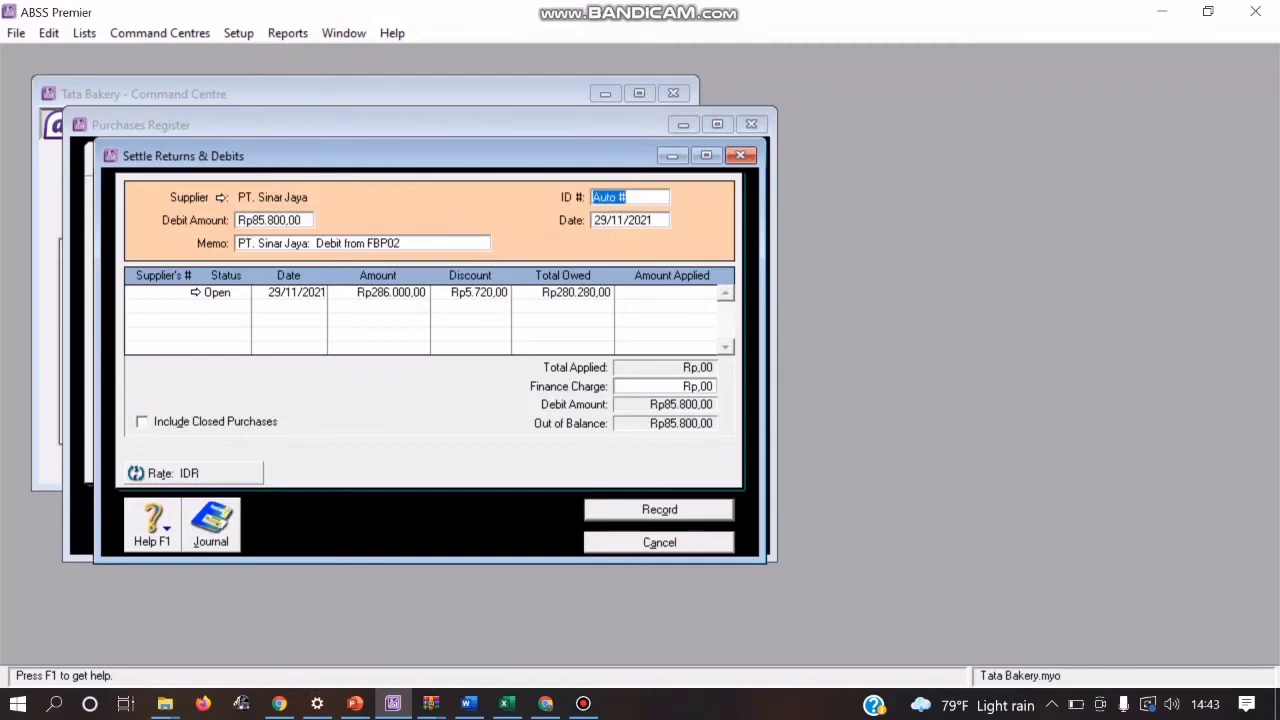
text(NR03)
key(Tab)
Step: Set the date of the returns and debits settlement to 19/01/2020
click(596, 220)
key(BackSpace)
text(1)
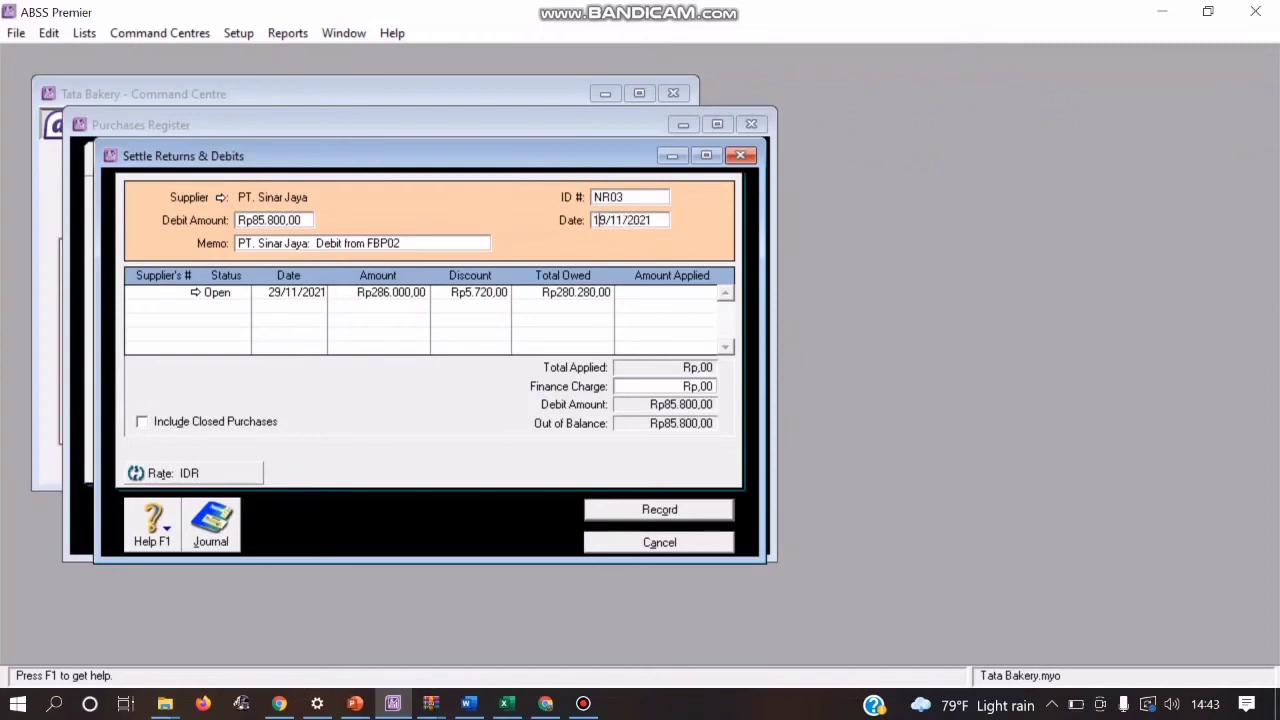
key(BackSpace)
text(0)
key(Right)
key(Right)
key(Right)
key(Right)
key(Right)
key(Right)
key(BackSpace)
text(0)
Step: Apply Rp85.800 of the debit to the supplier's open purchase and record the settlement
key(Tab)
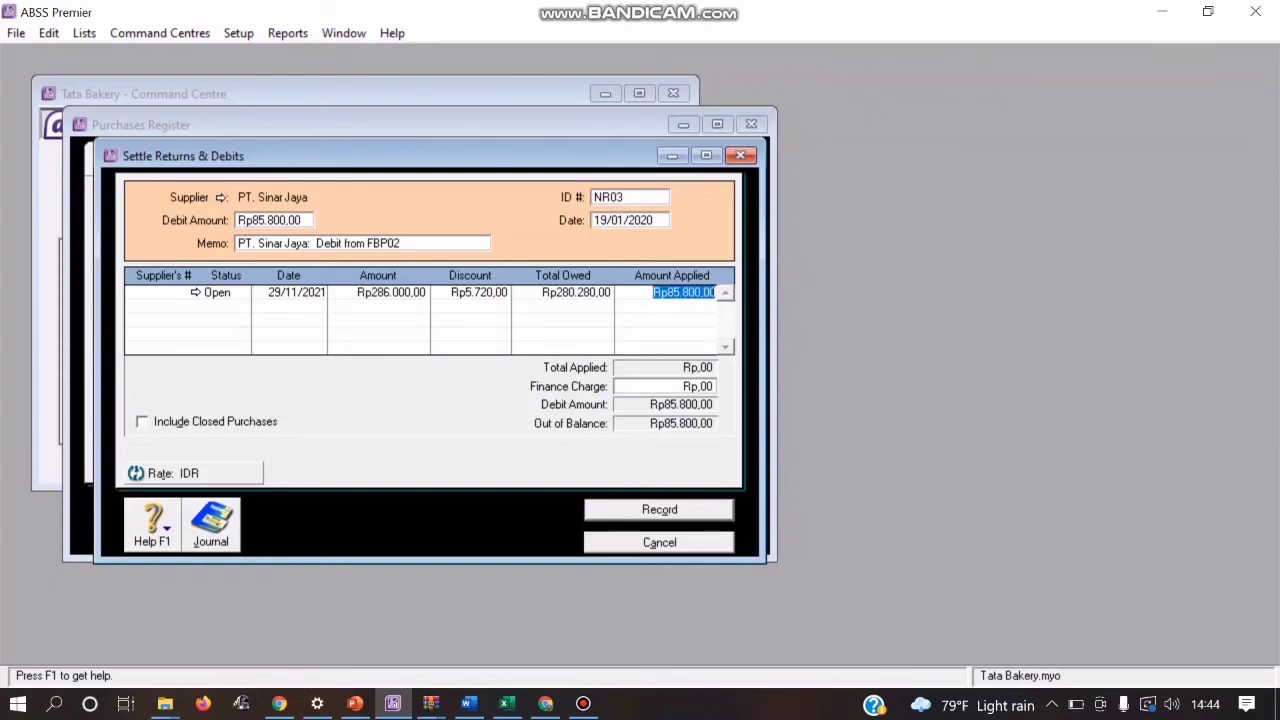
key(Tab)
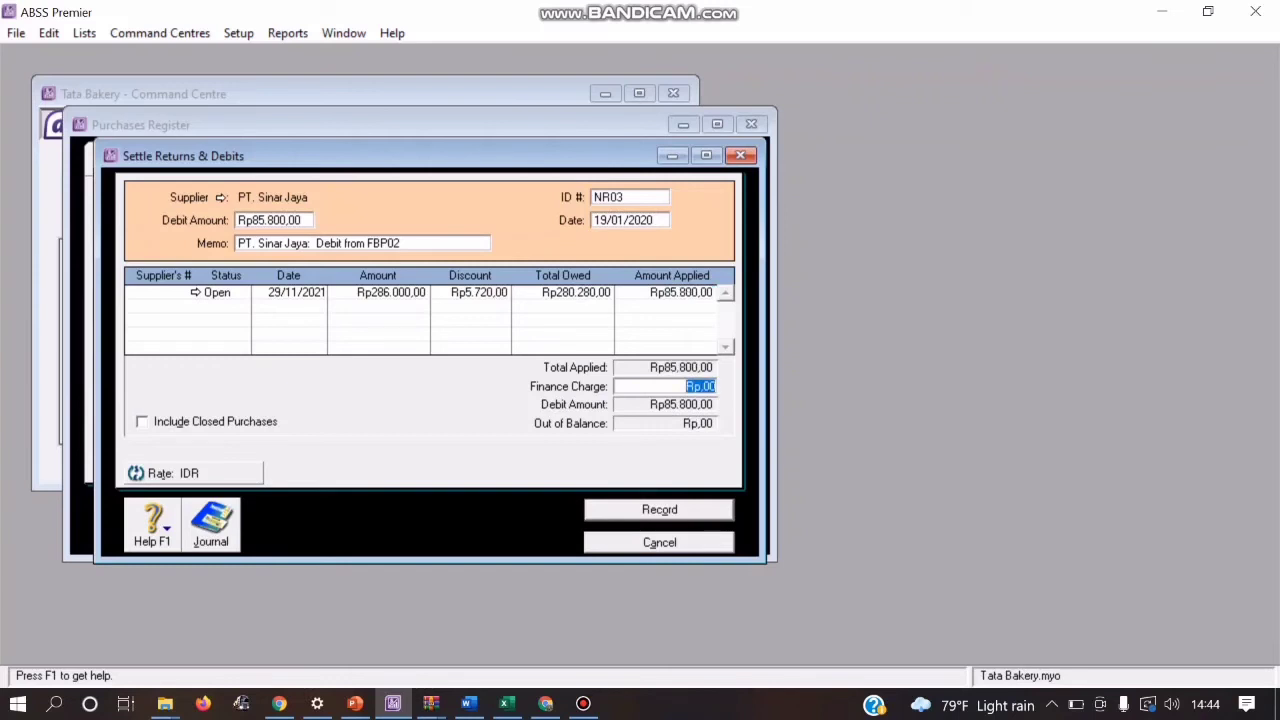
key(Return)
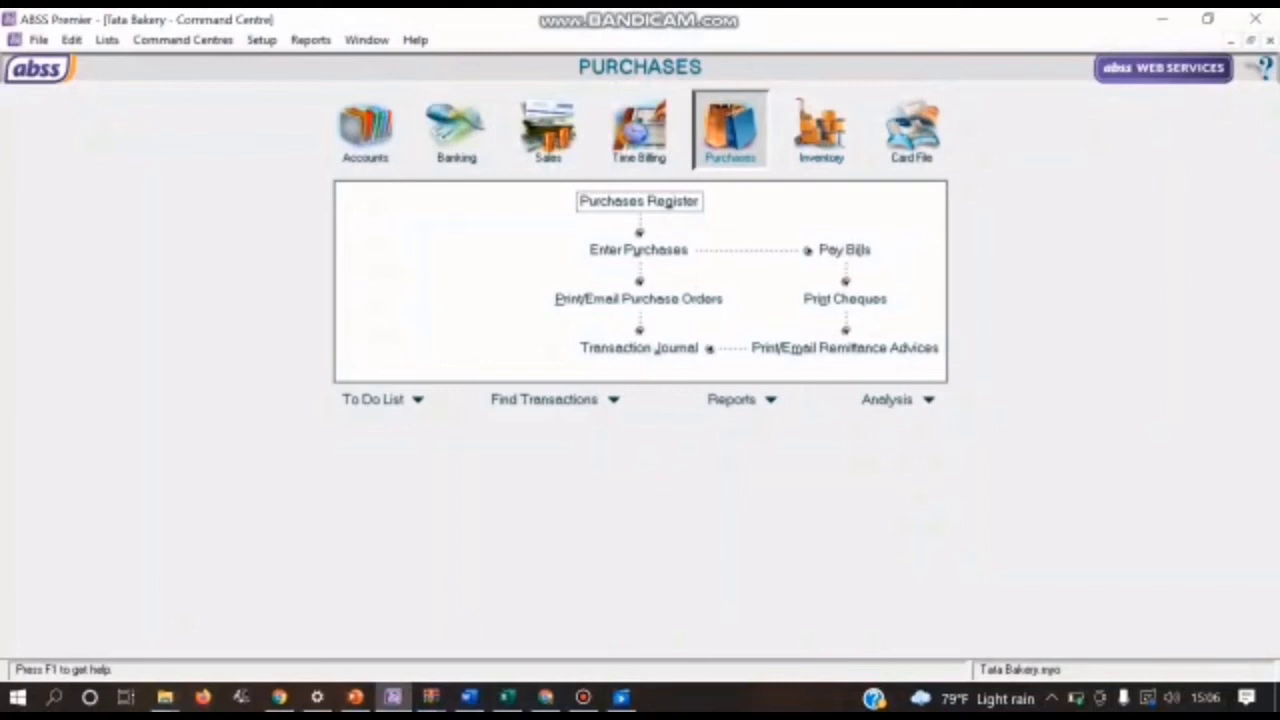
Step: Start a new purchase bill for supplier PT. Sinar Jaya
click(638, 251)
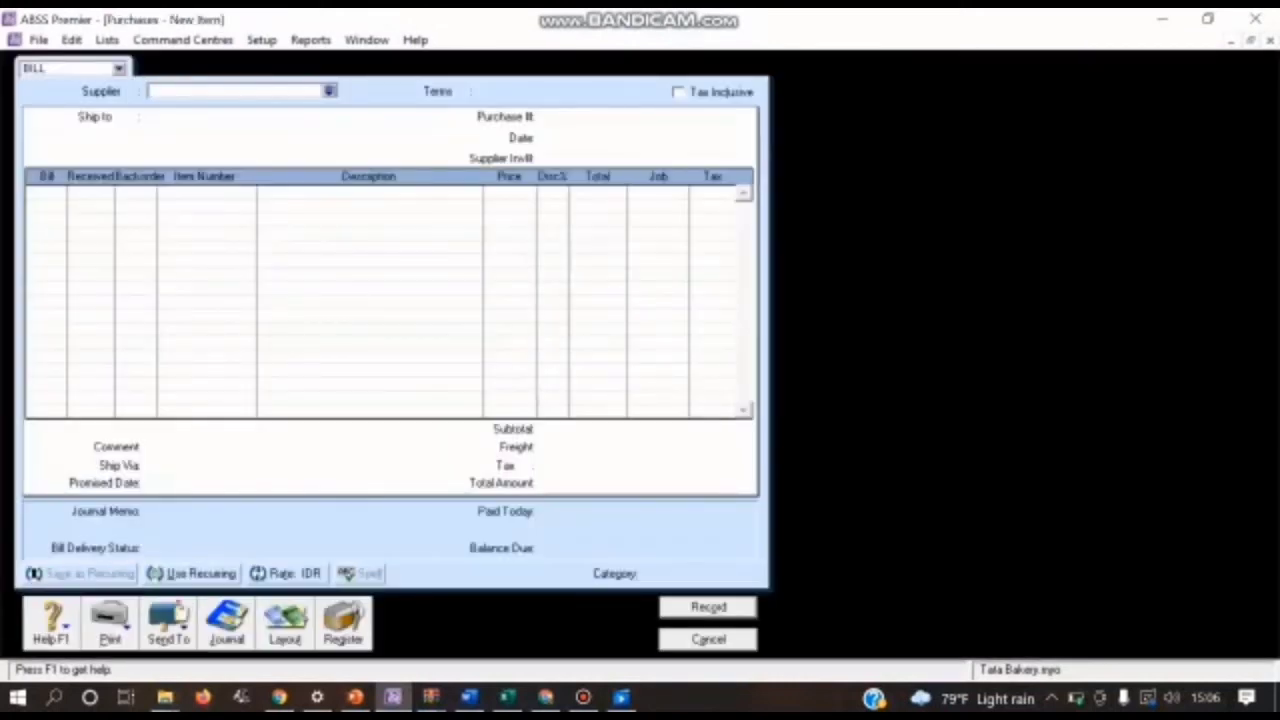
click(329, 91)
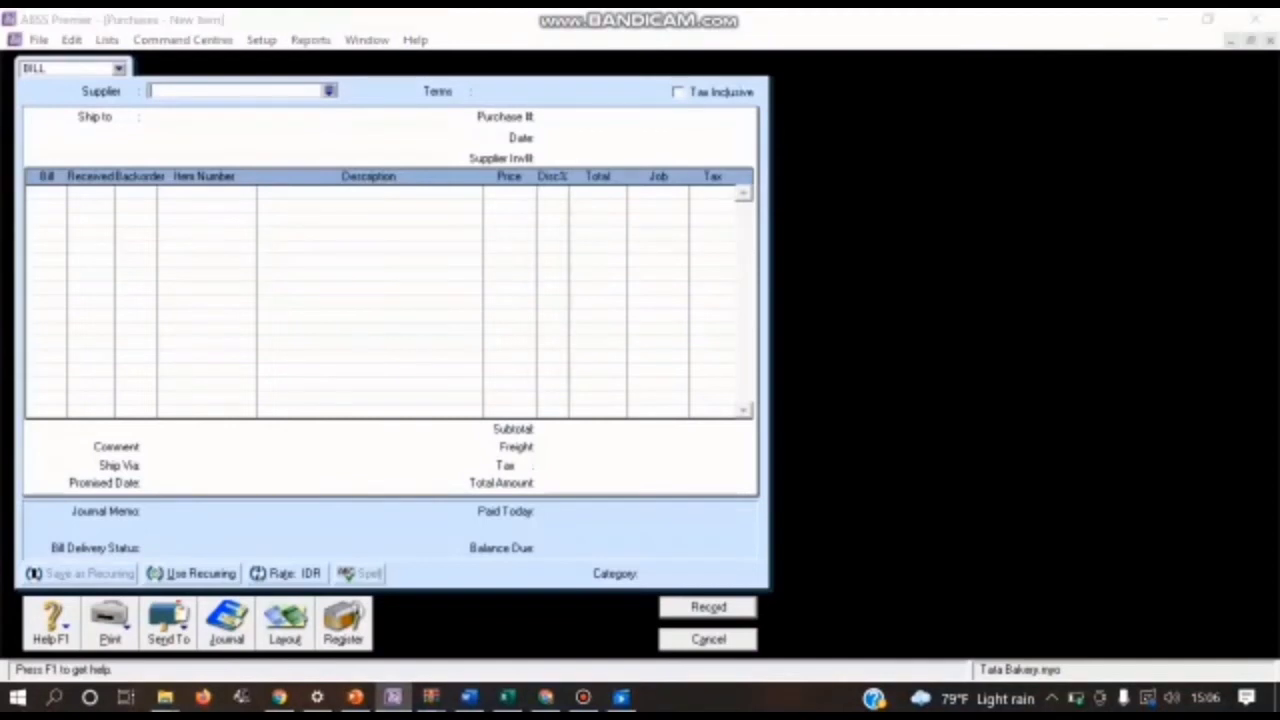
click(456, 261)
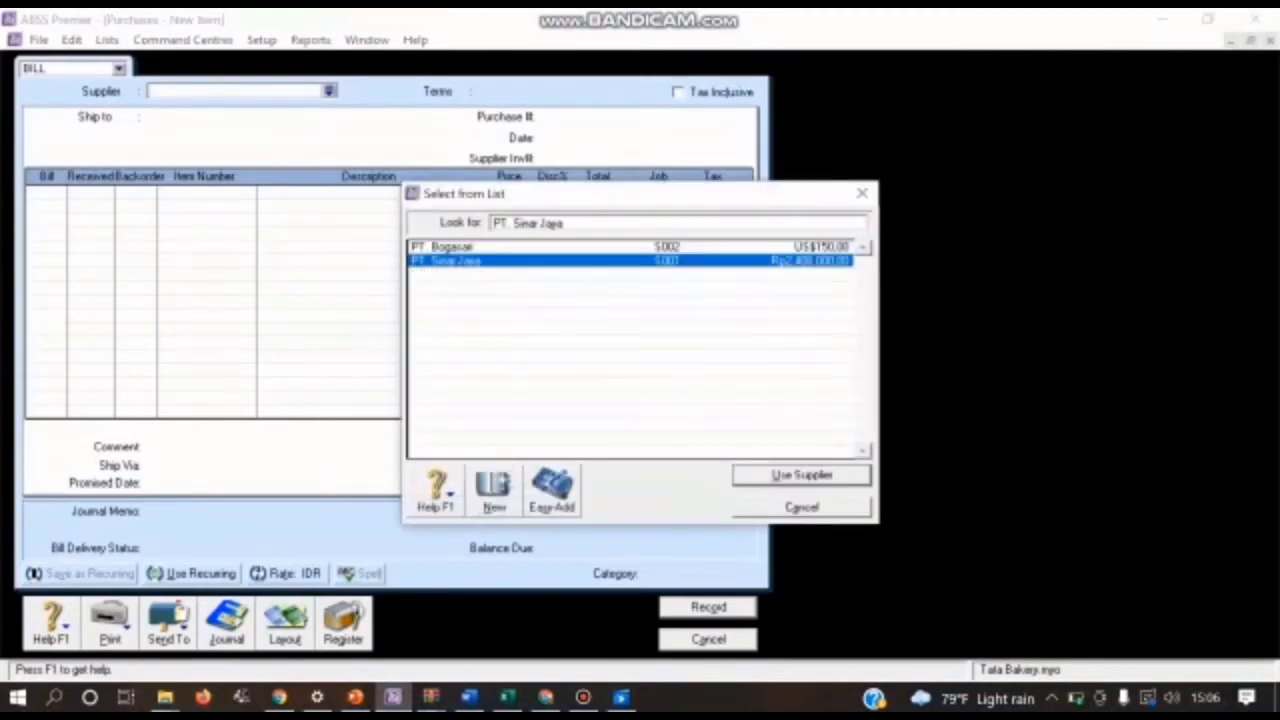
key(Return)
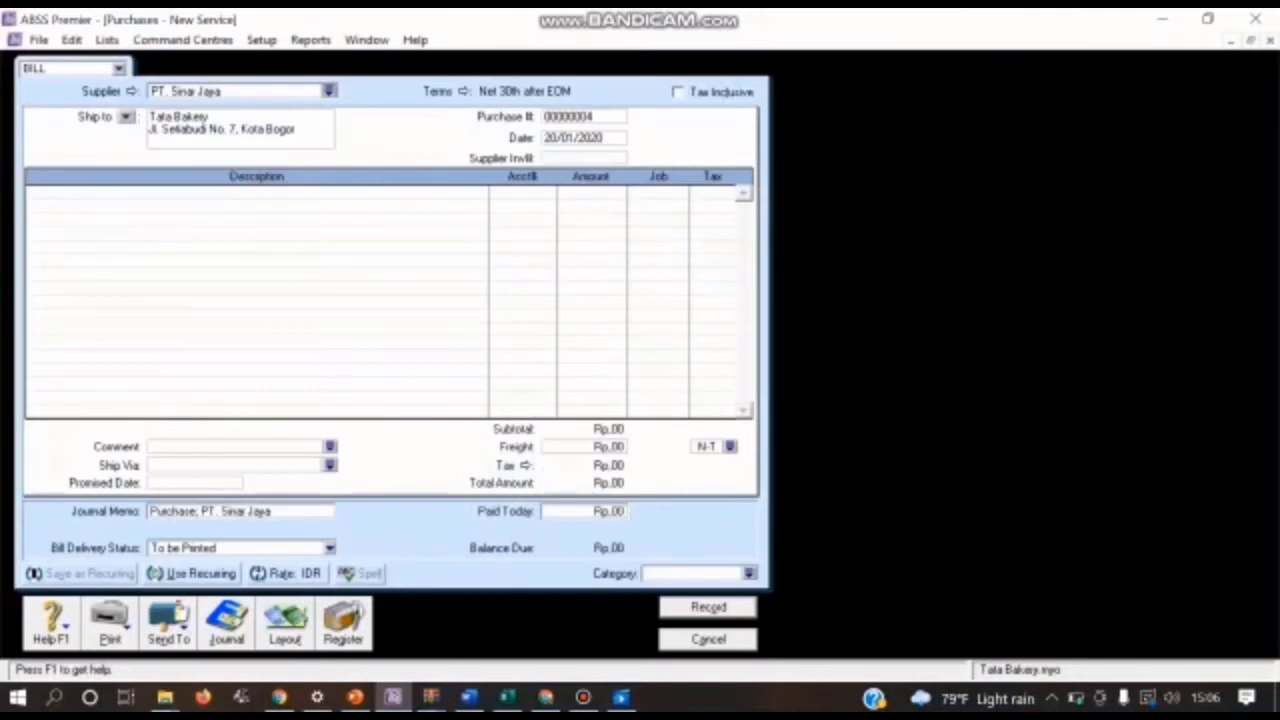
Step: Set the bill's credit terms so that payment is due C.O.D
click(461, 91)
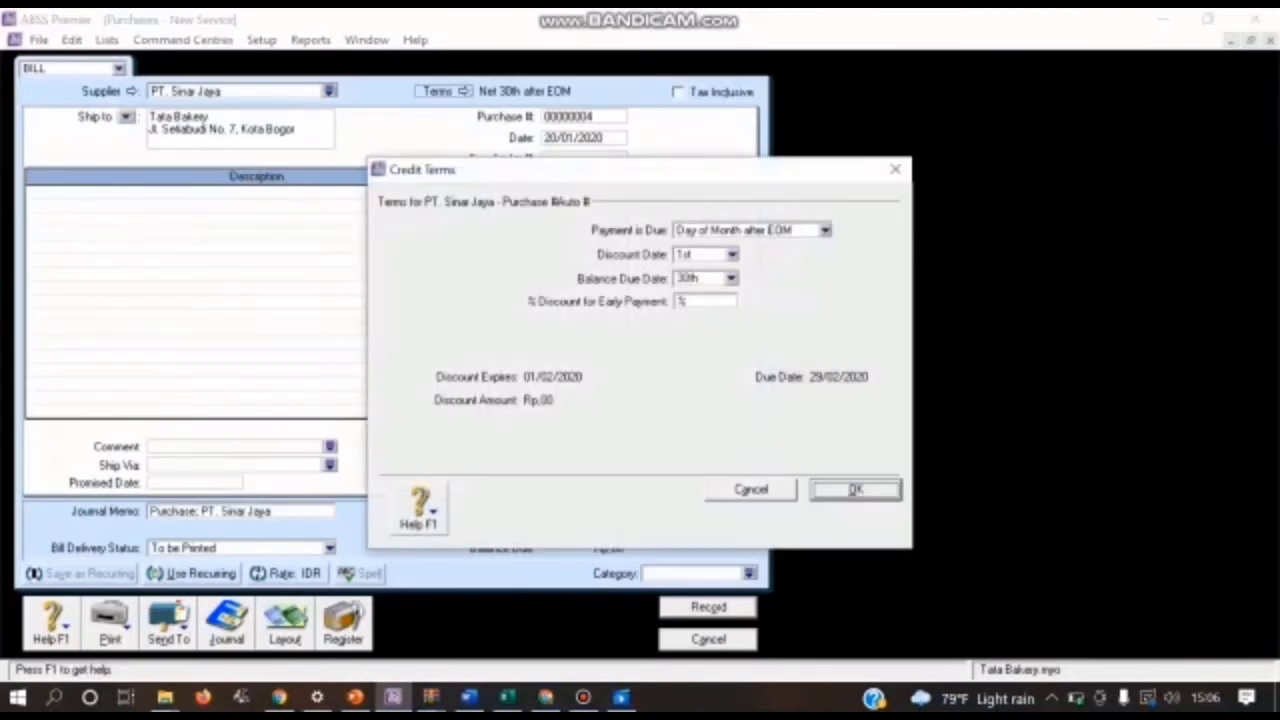
click(825, 230)
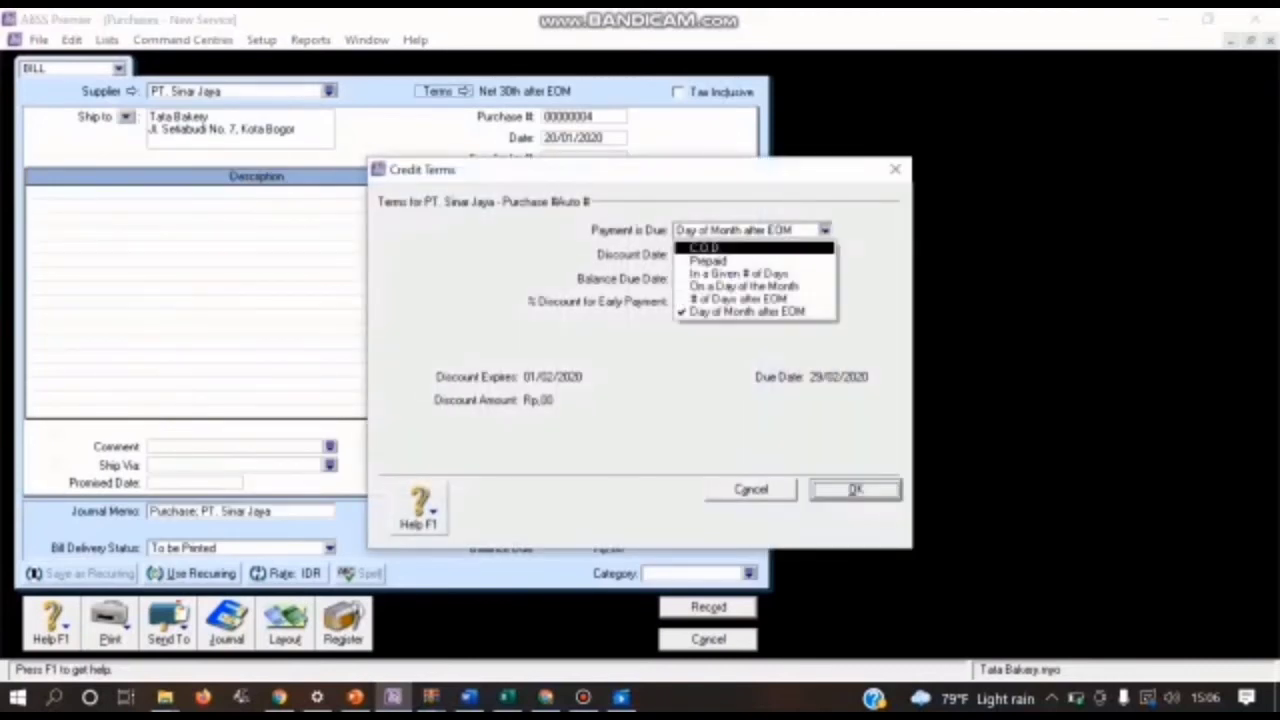
click(712, 247)
key(Return)
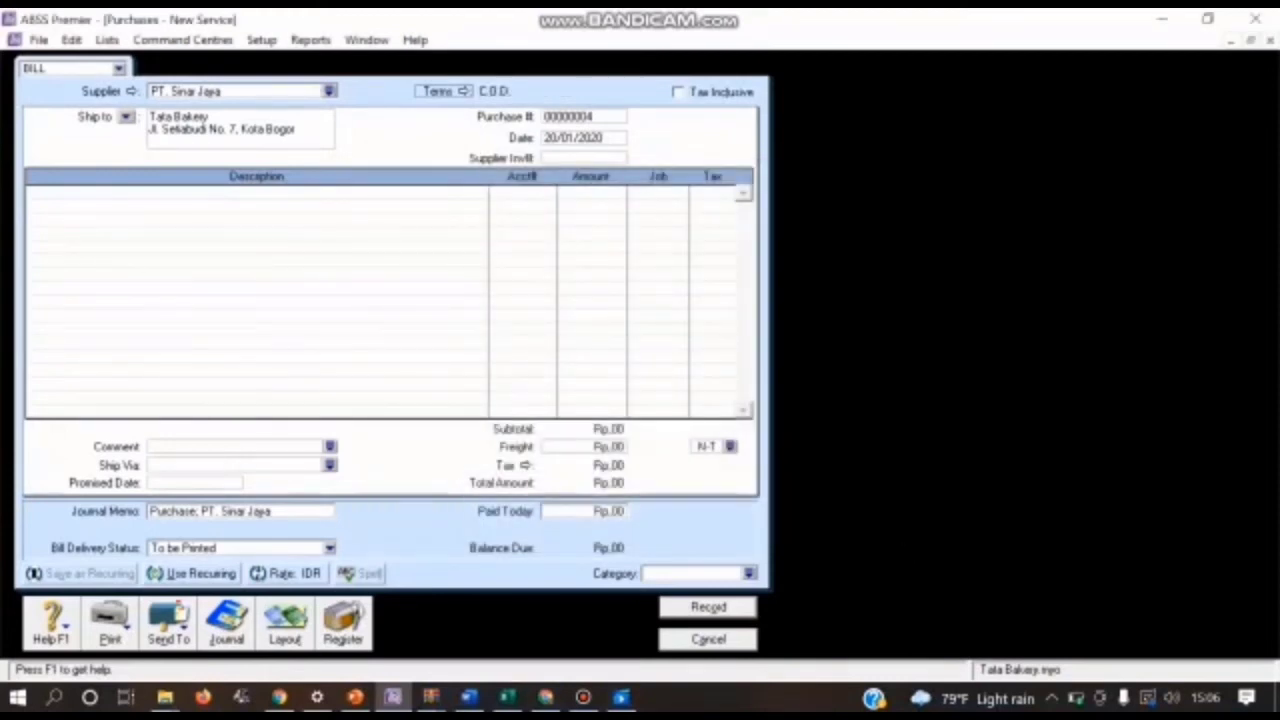
Step: Switch the bill to the Item layout and set its purchase number to FPB03
click(284, 625)
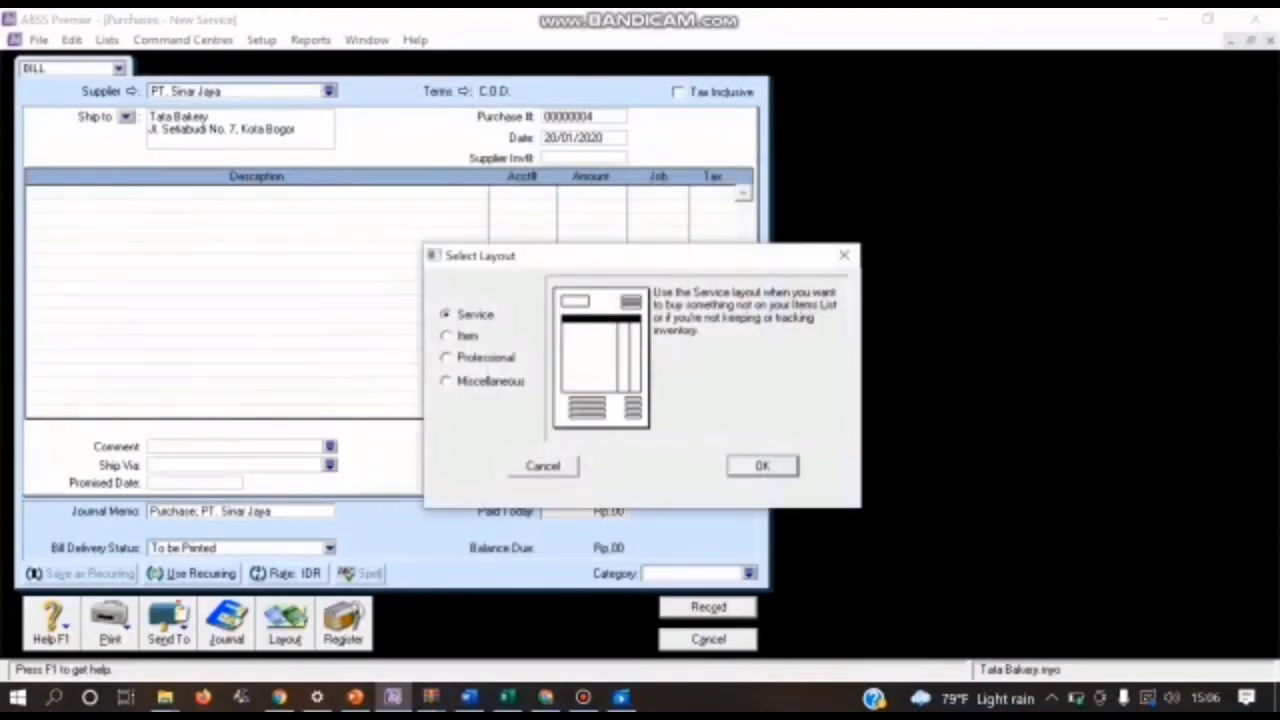
click(447, 336)
key(Return)
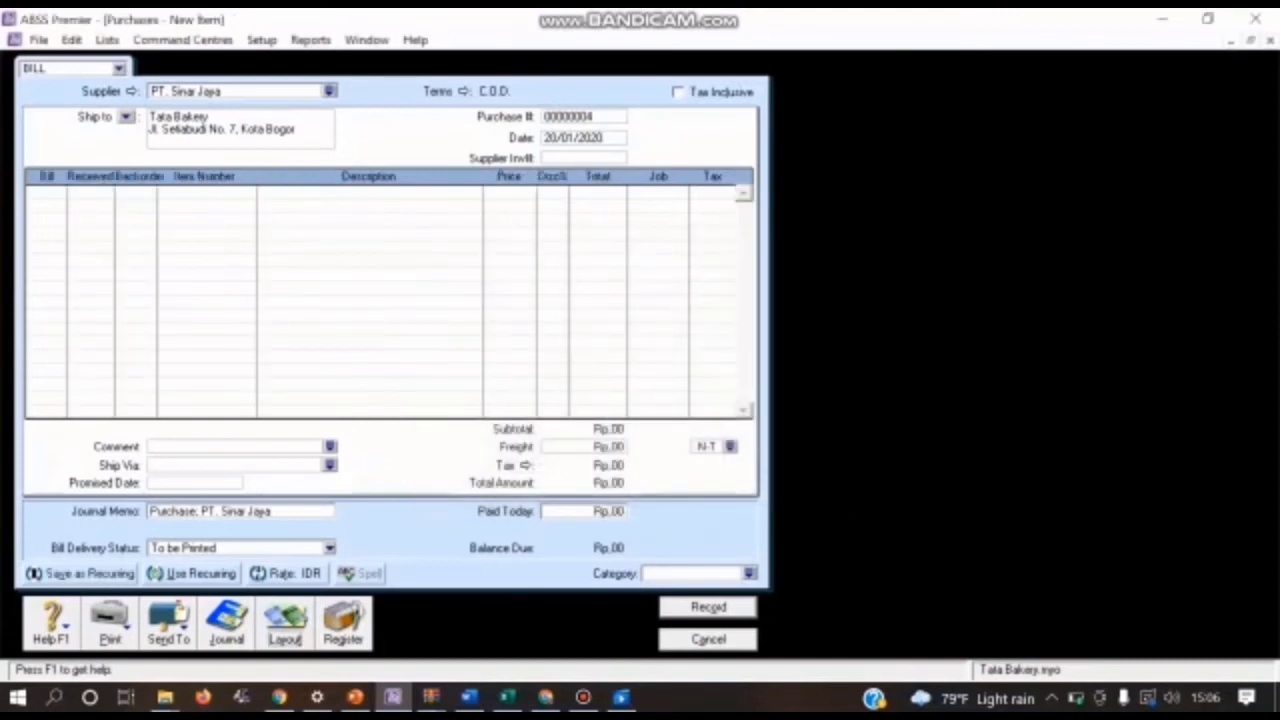
click(570, 117)
key(BackSpace)
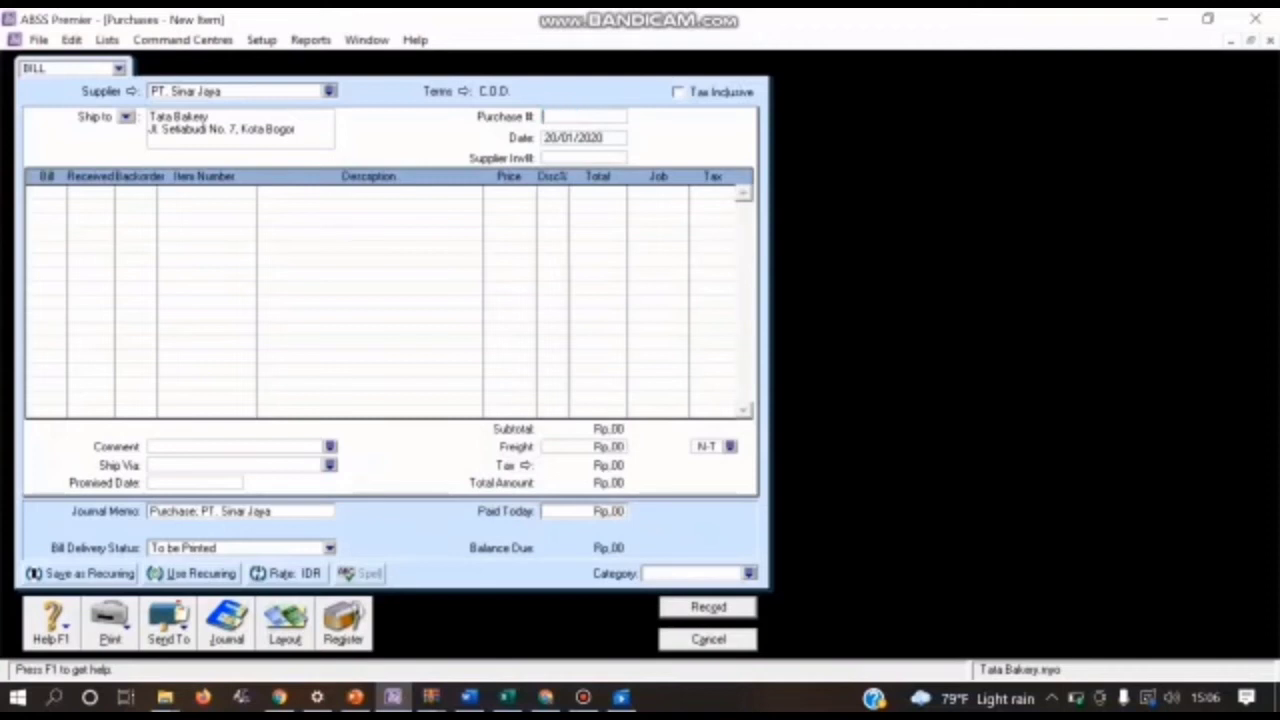
text(PB00)
text(3)
text(5)
Step: Enter a quantity of 5 of item RCO Roti Coklat on the first line of the bill
key(Return)
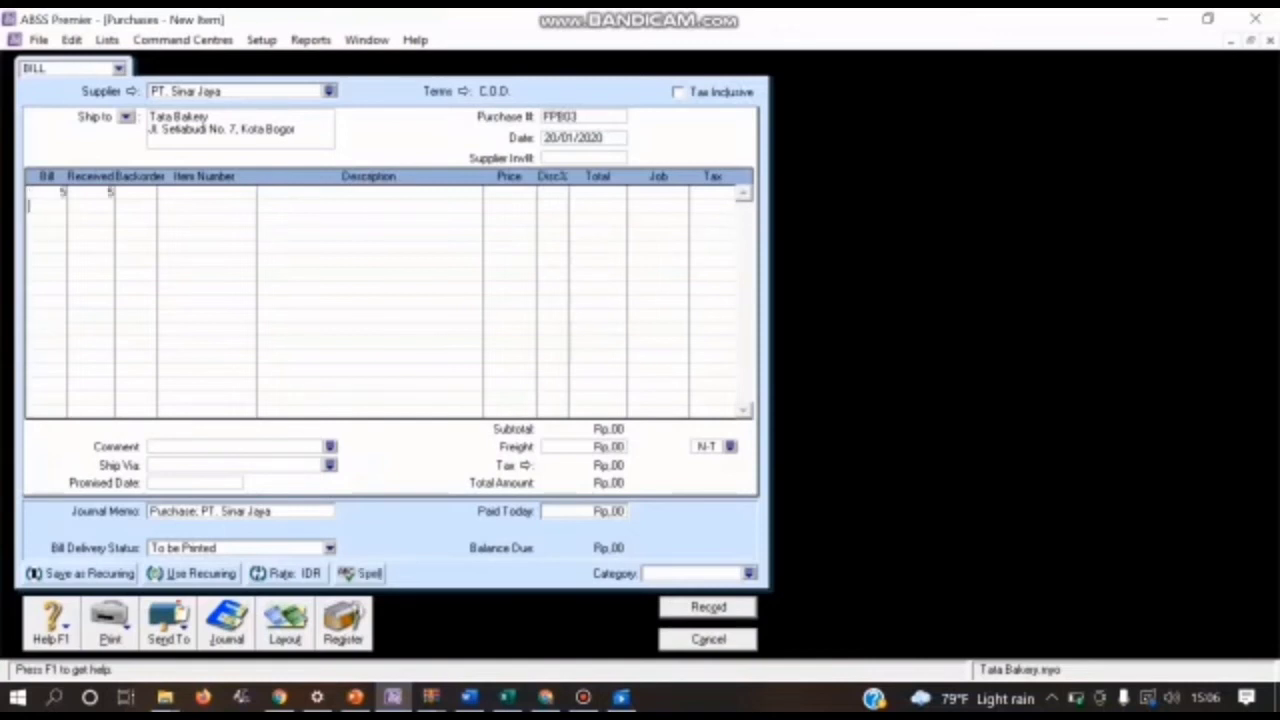
click(207, 192)
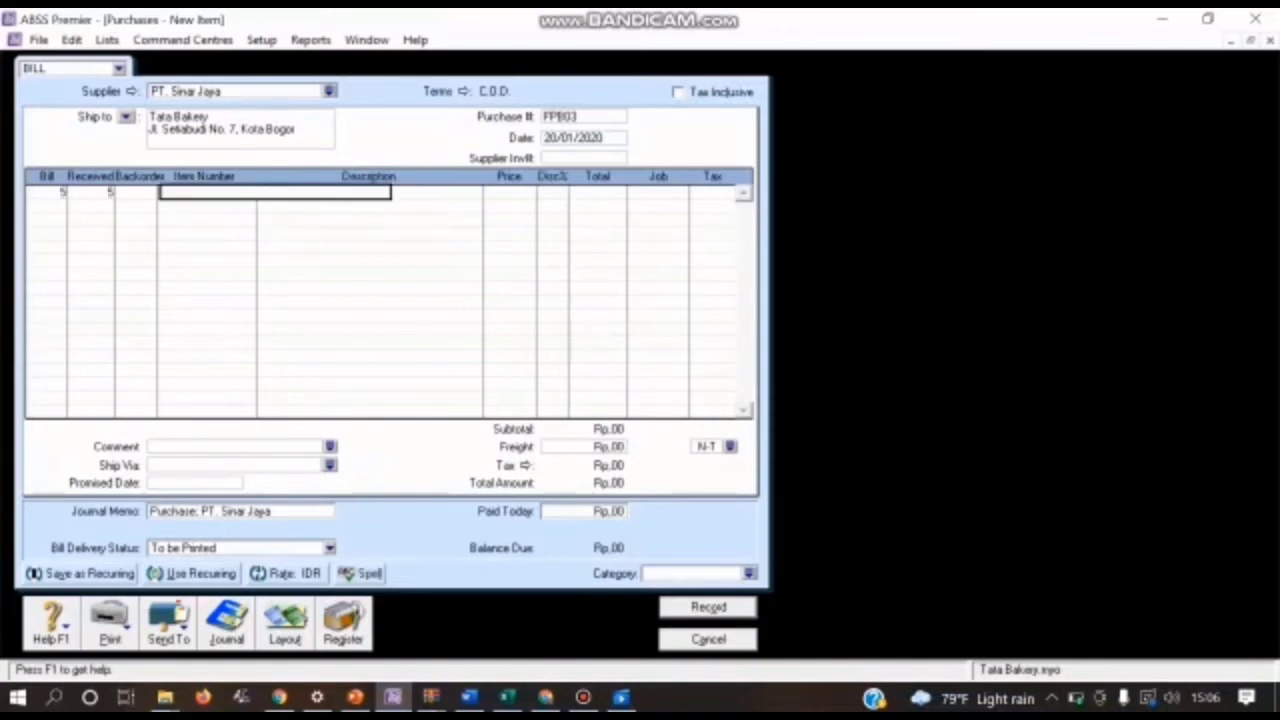
text(RC03)
key(Return)
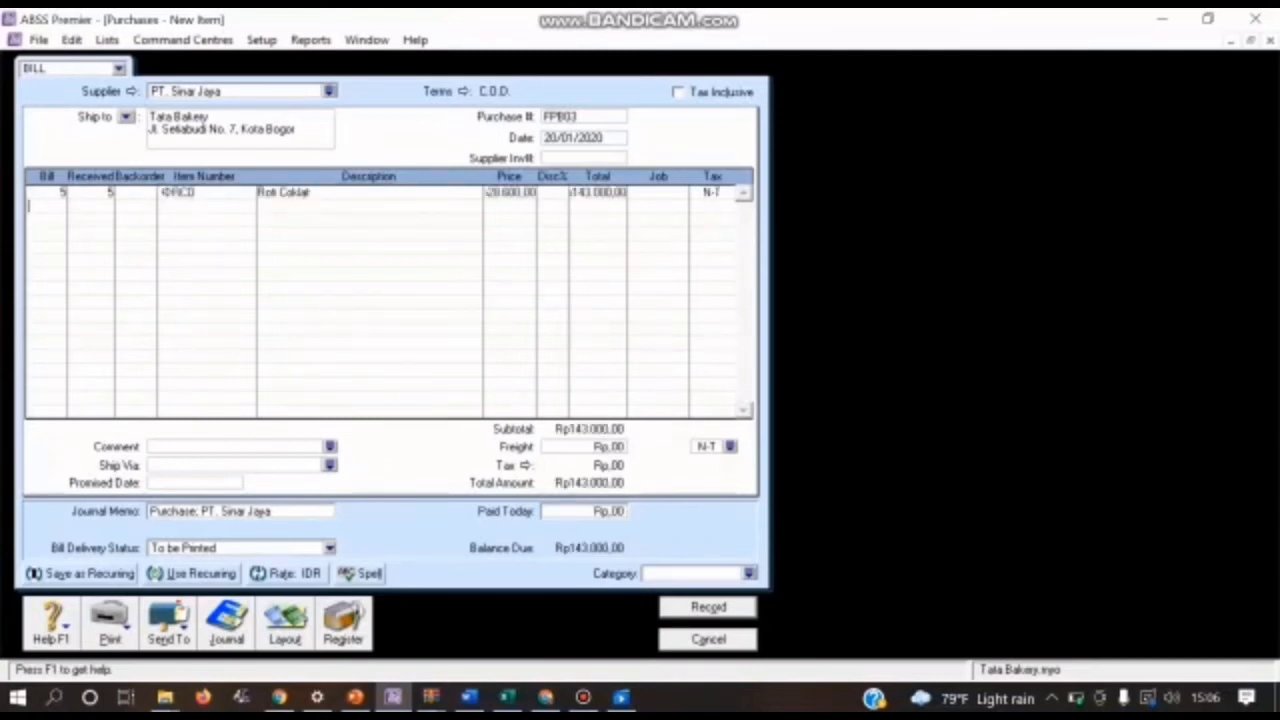
Step: Set the Roti Coklat line's unit price to Rp26.000 and assign job P (Produk) to it
click(510, 192)
text(28.000)
key(Tab)
click(681, 192)
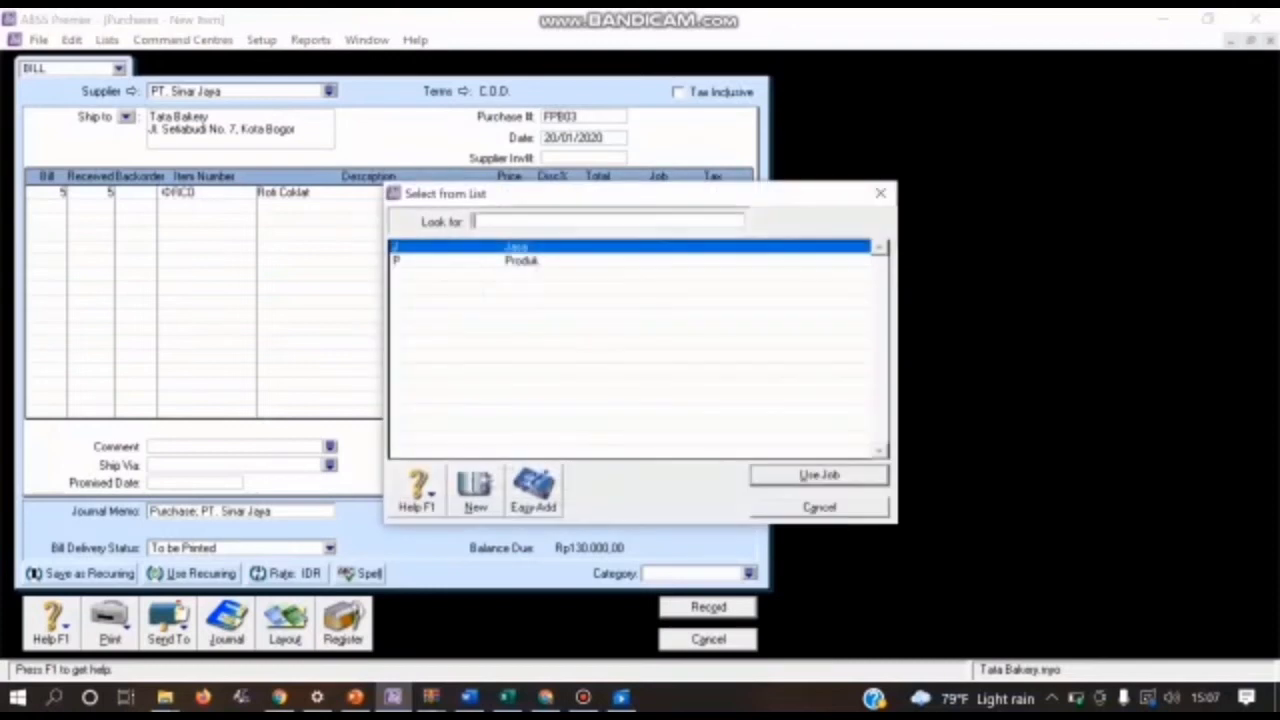
text(P)
key(Return)
Step: Apply tax code PPN to the Roti Coklat line
key(Tab)
click(729, 192)
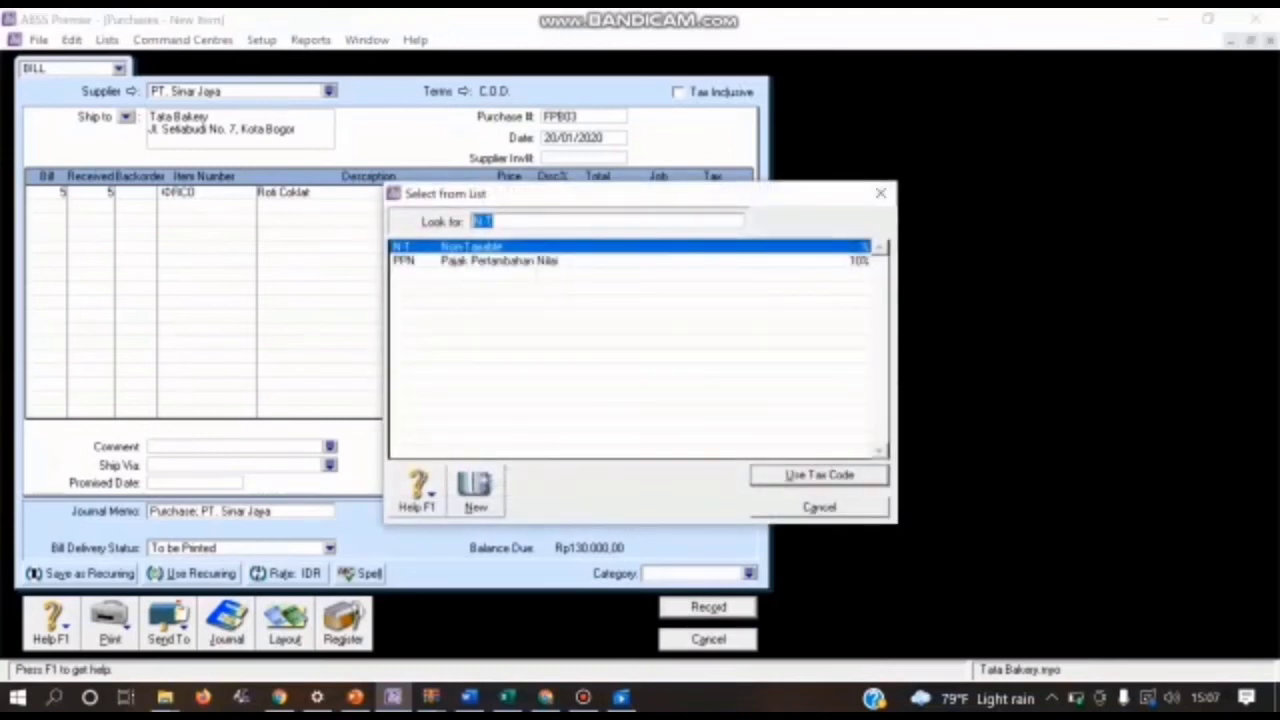
text(PPN)
key(Return)
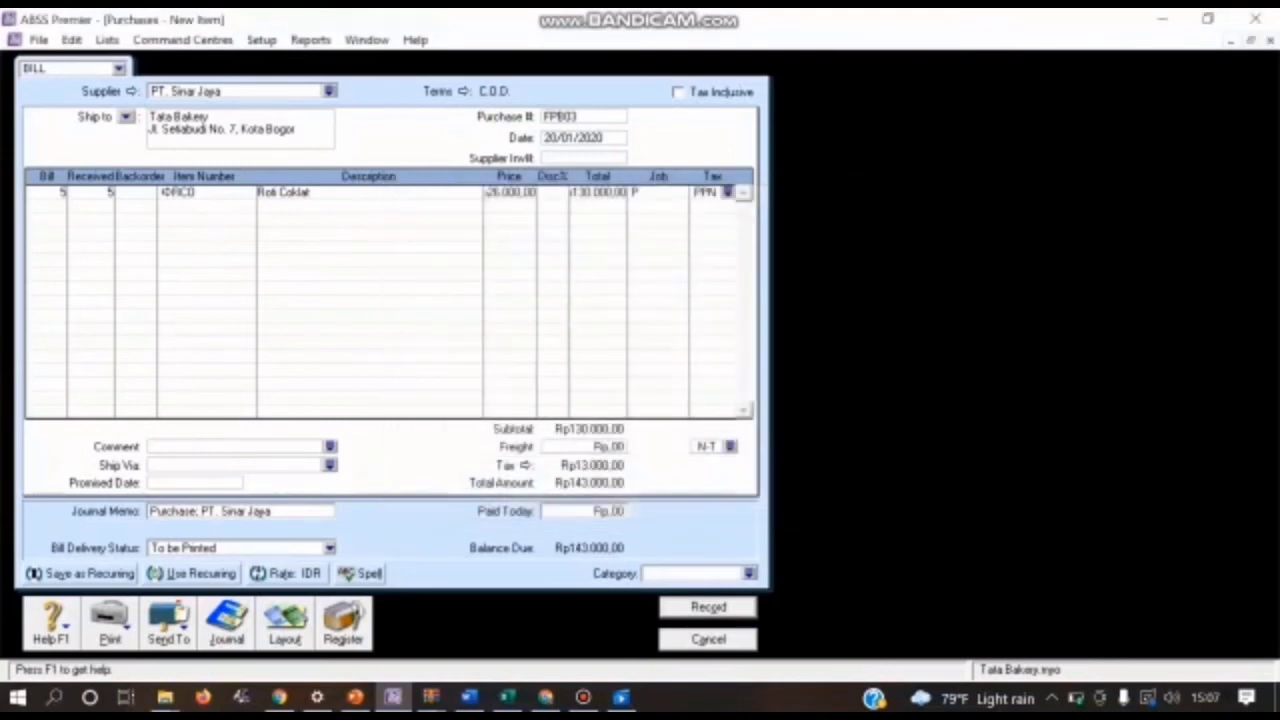
Step: Enter a quantity of 3 of item KTK Kue Tart Kecil on the second line of the bill
key(Tab)
text(3)
key(Tab)
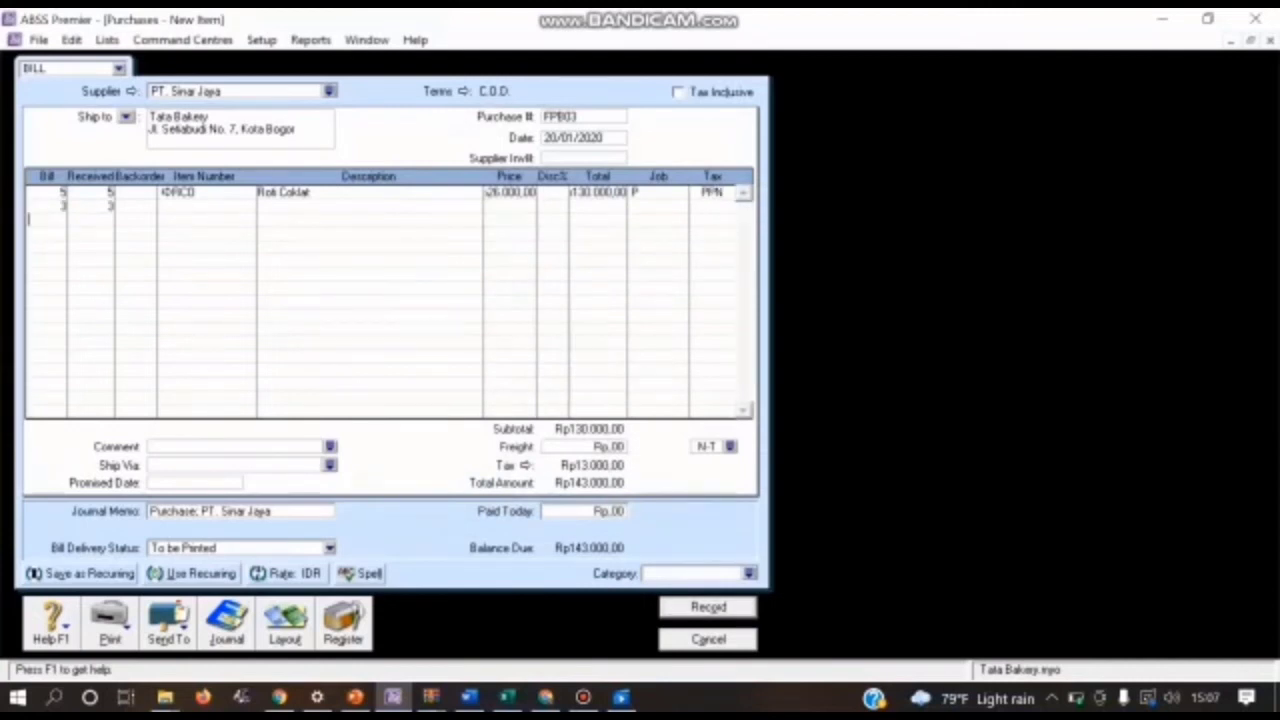
key(Tab)
text(KTK)
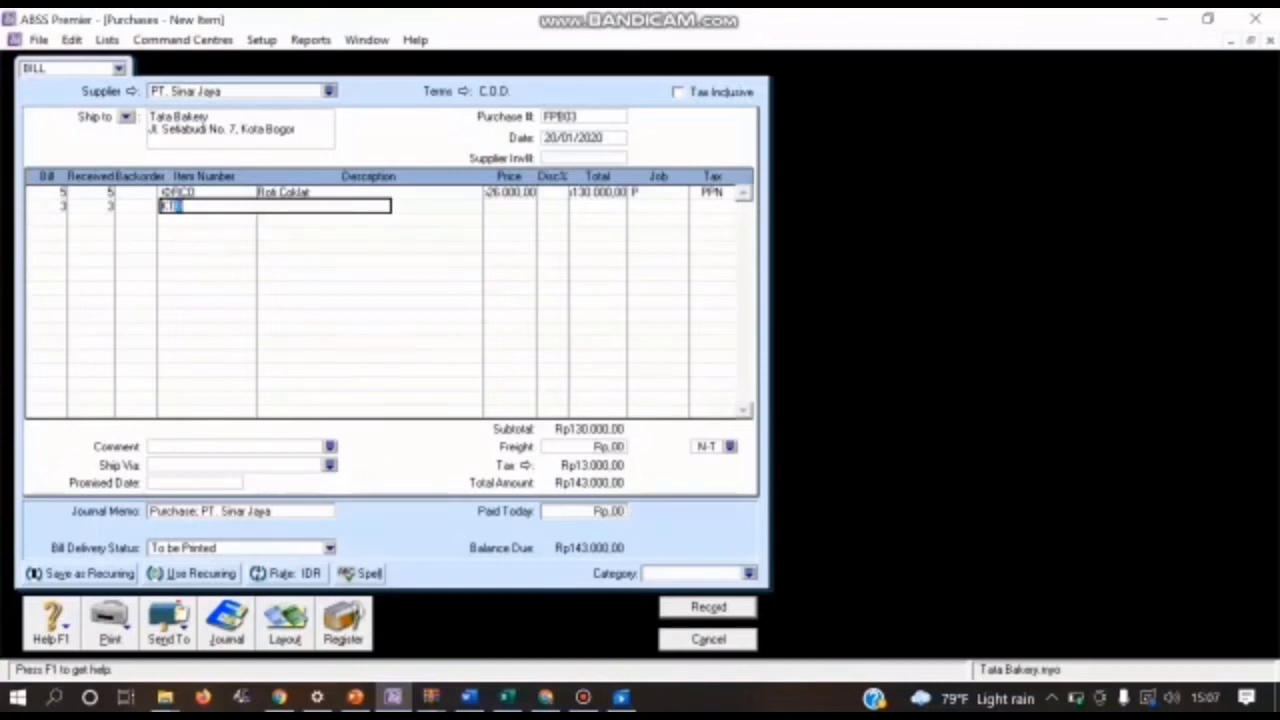
key(Return)
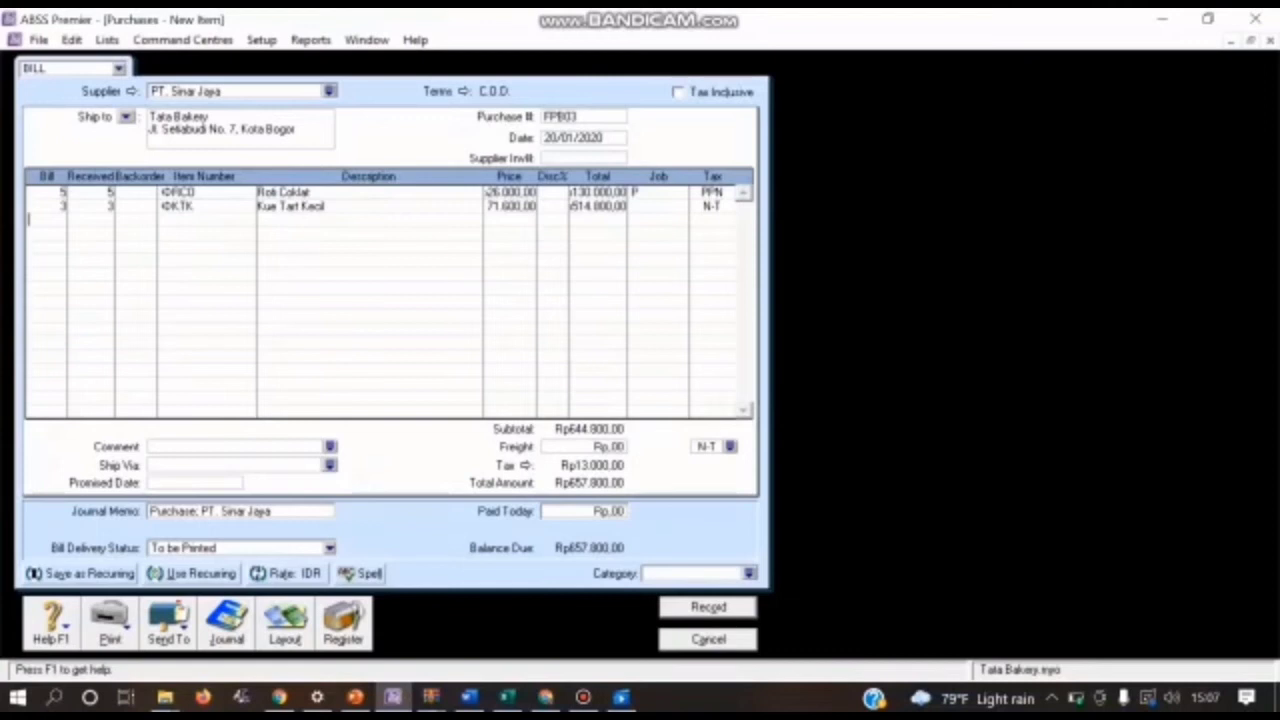
Step: Set the Kue Tart Kecil line's unit price to Rp156.000 and assign job P (Produk) to it
click(510, 206)
text(156000)
key(Return)
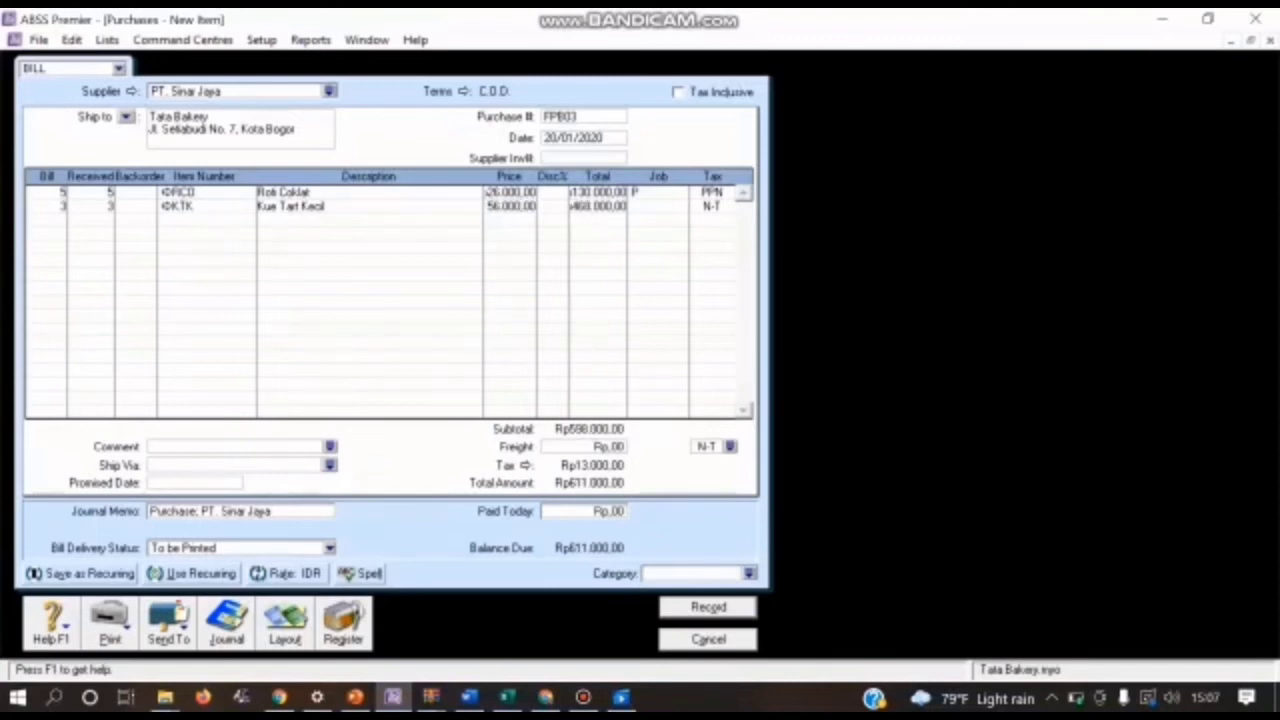
click(655, 206)
click(681, 206)
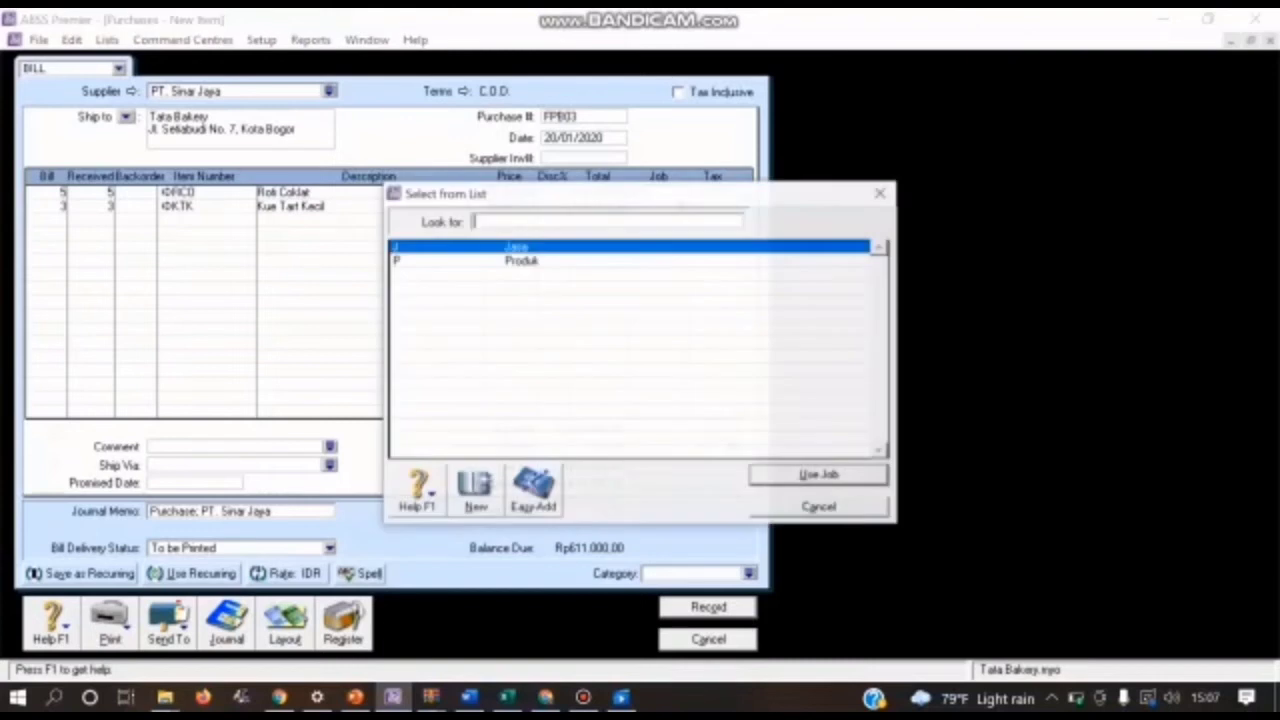
text(P)
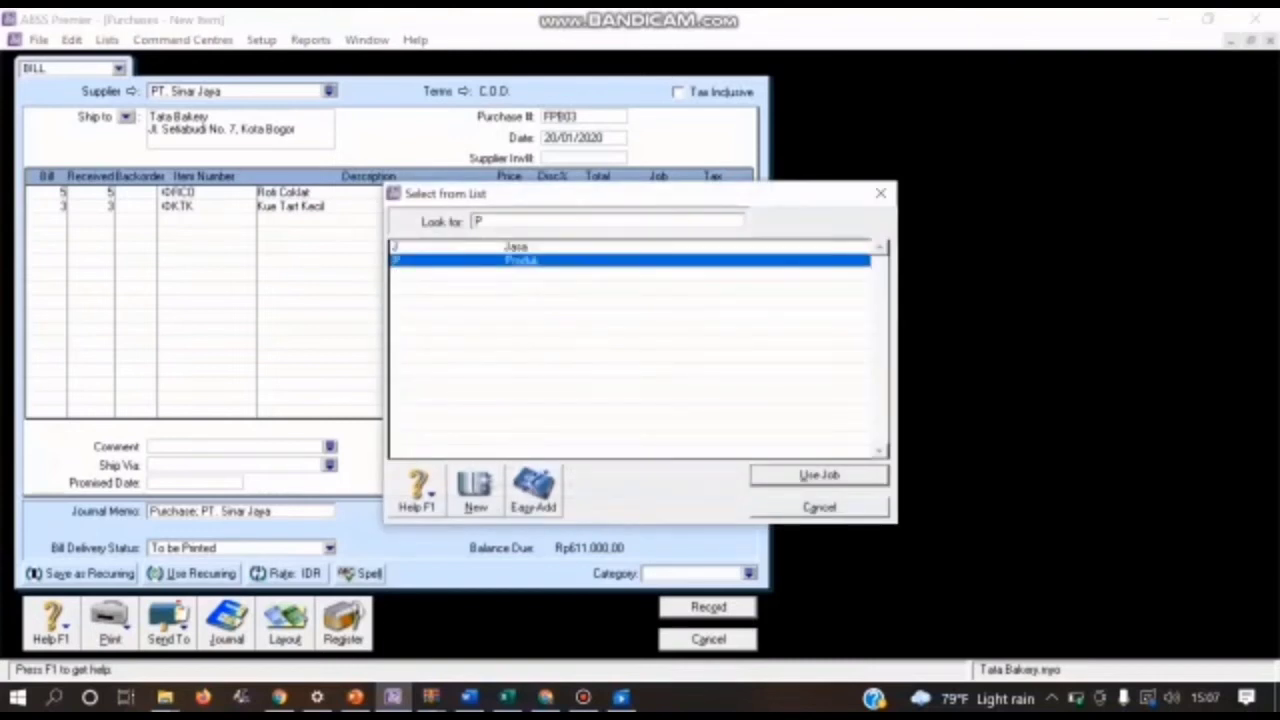
key(Return)
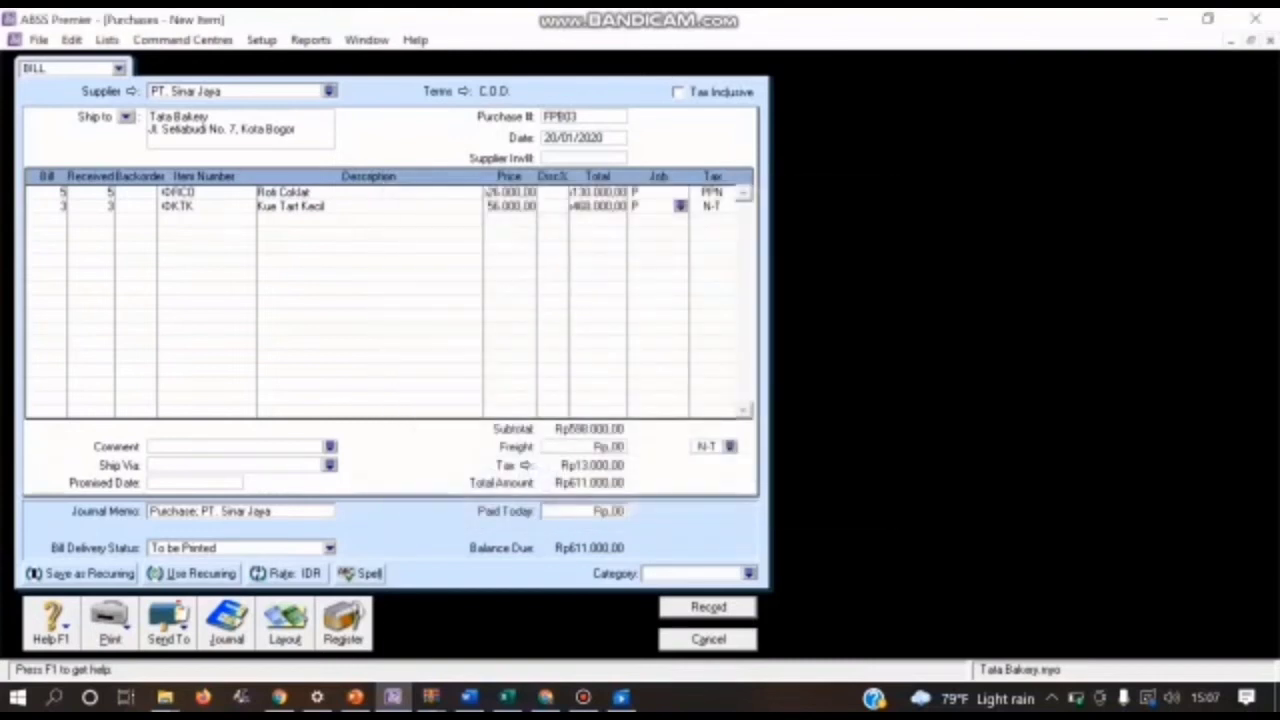
Step: Apply tax code PPN to the Kue Tart Kecil line and set the bill's category to L (Local)
key(Tab)
click(728, 206)
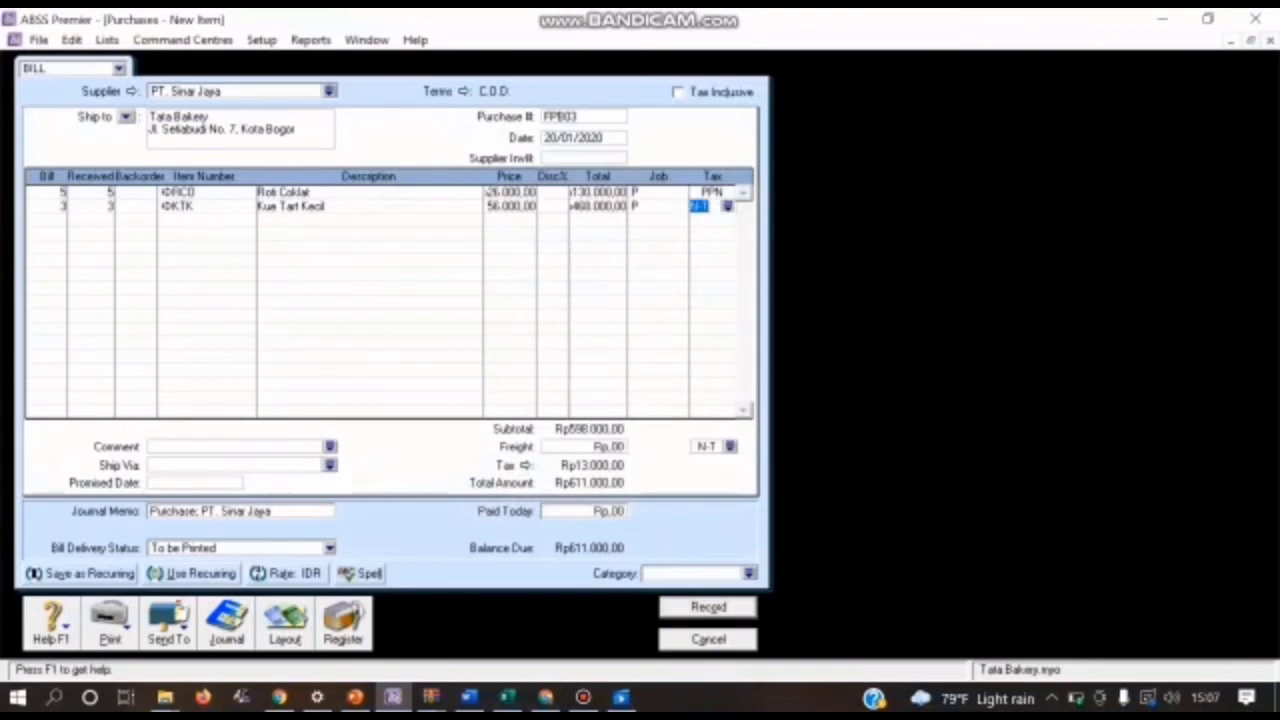
text(PPN)
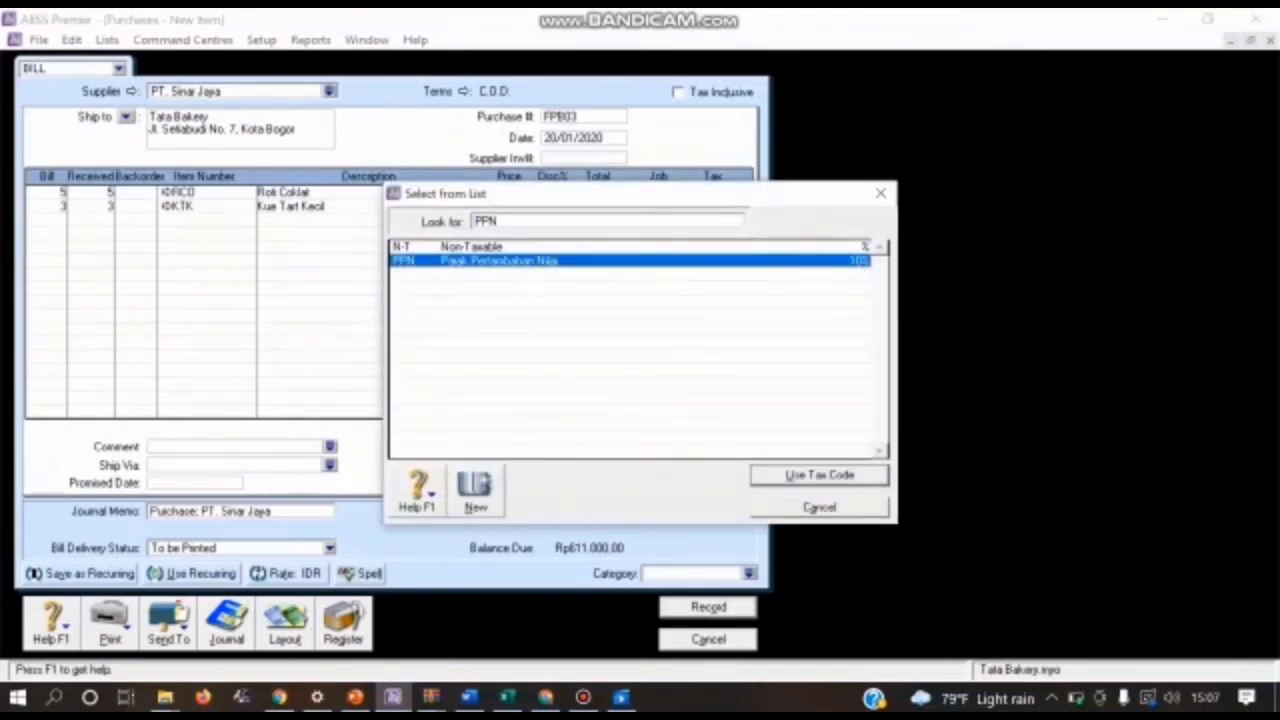
key(Return)
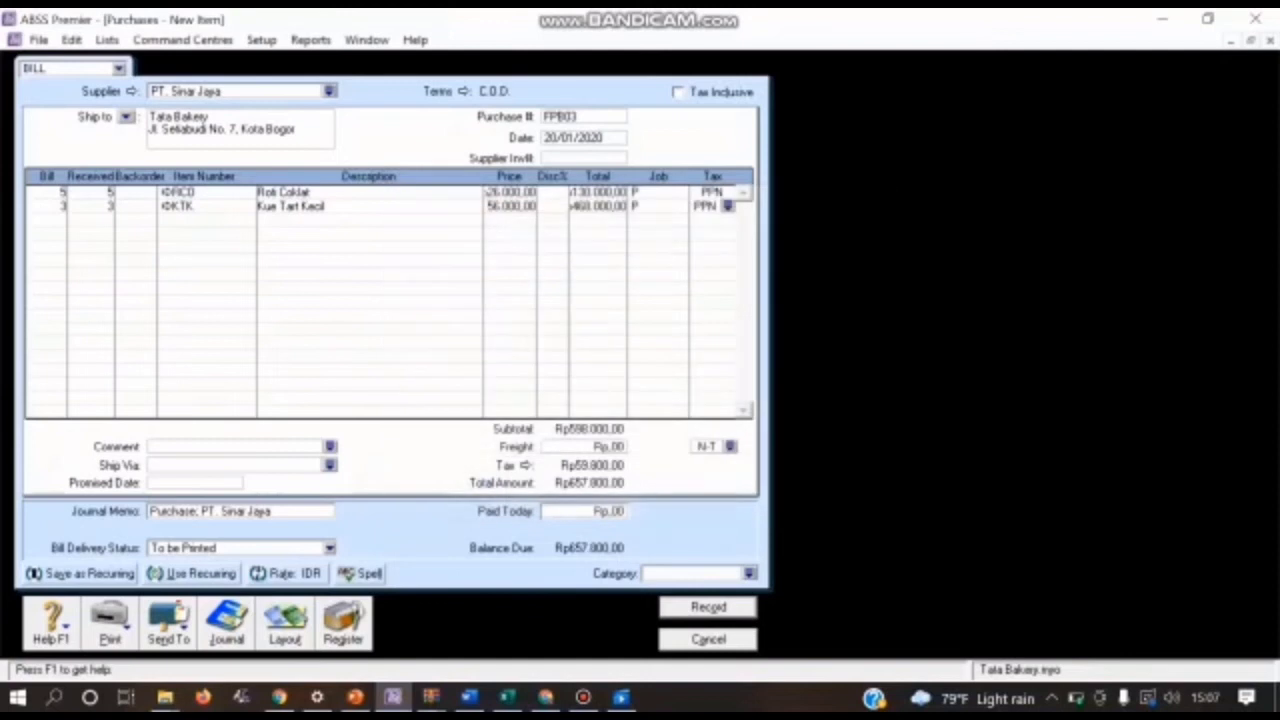
click(749, 573)
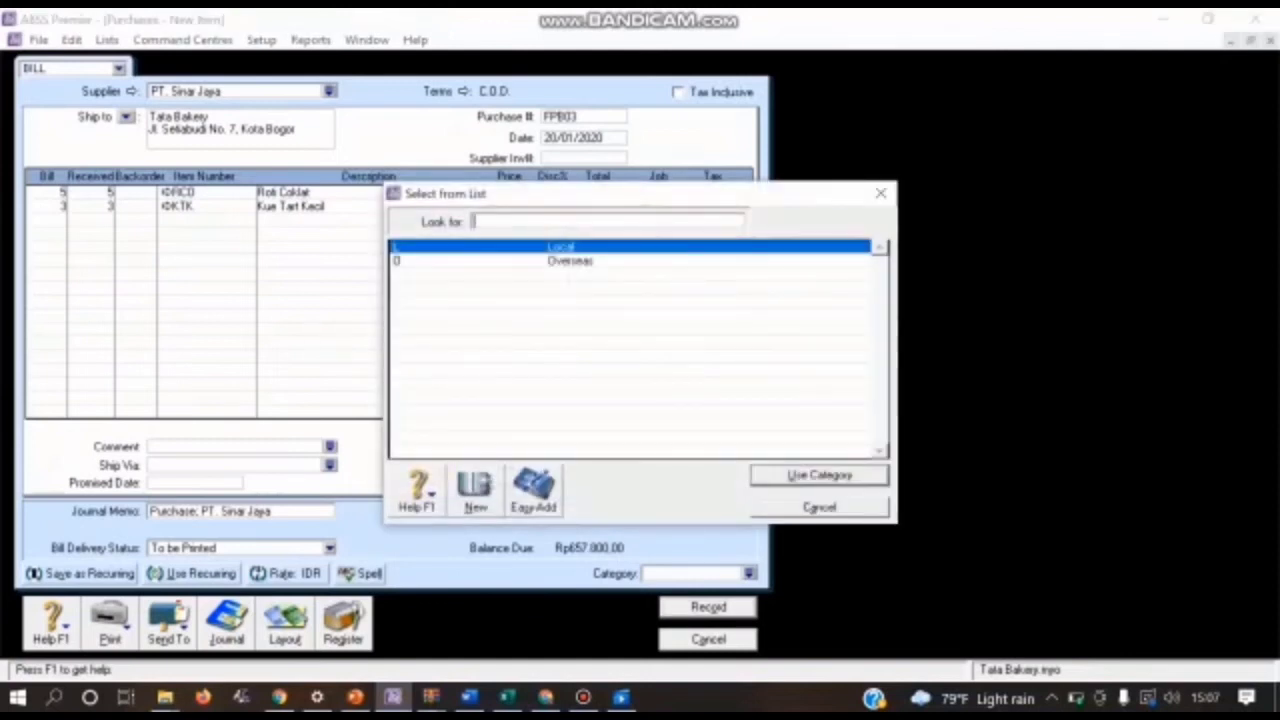
key(Return)
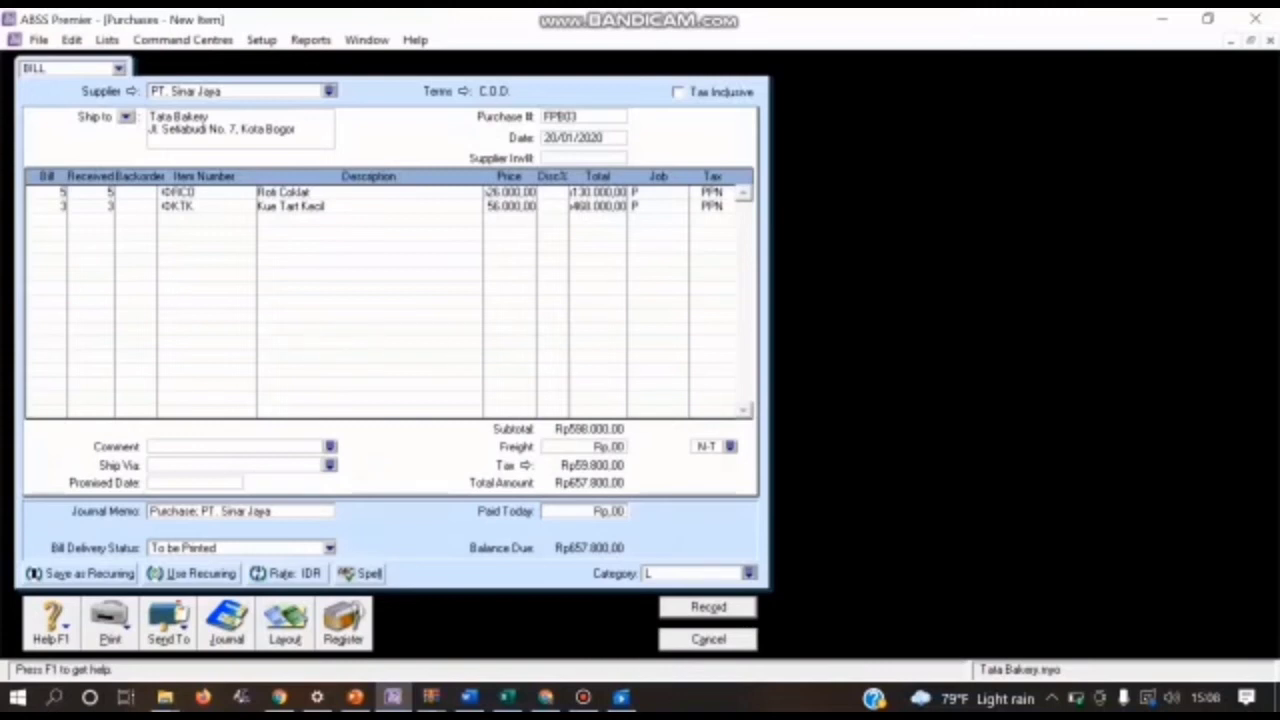
Step: Review the bill's journal recap, and record the purchase under the duplicate number FPB03
key(ctrl+r)
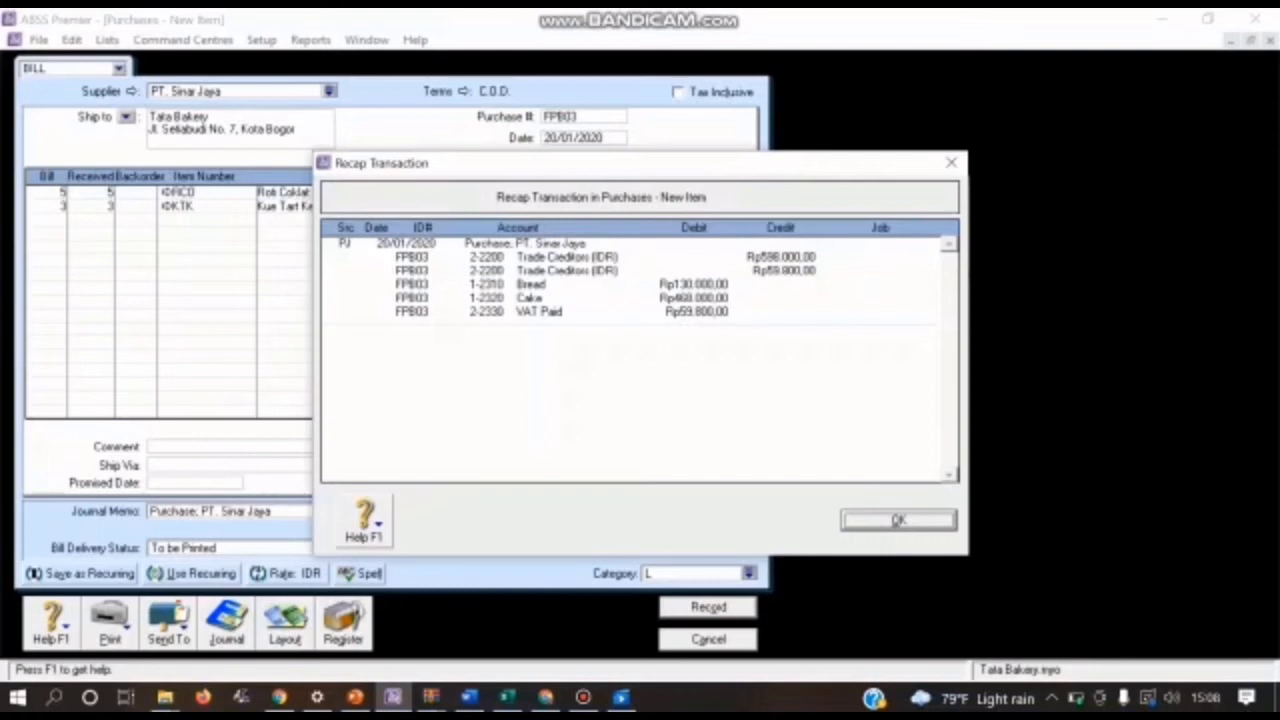
click(898, 520)
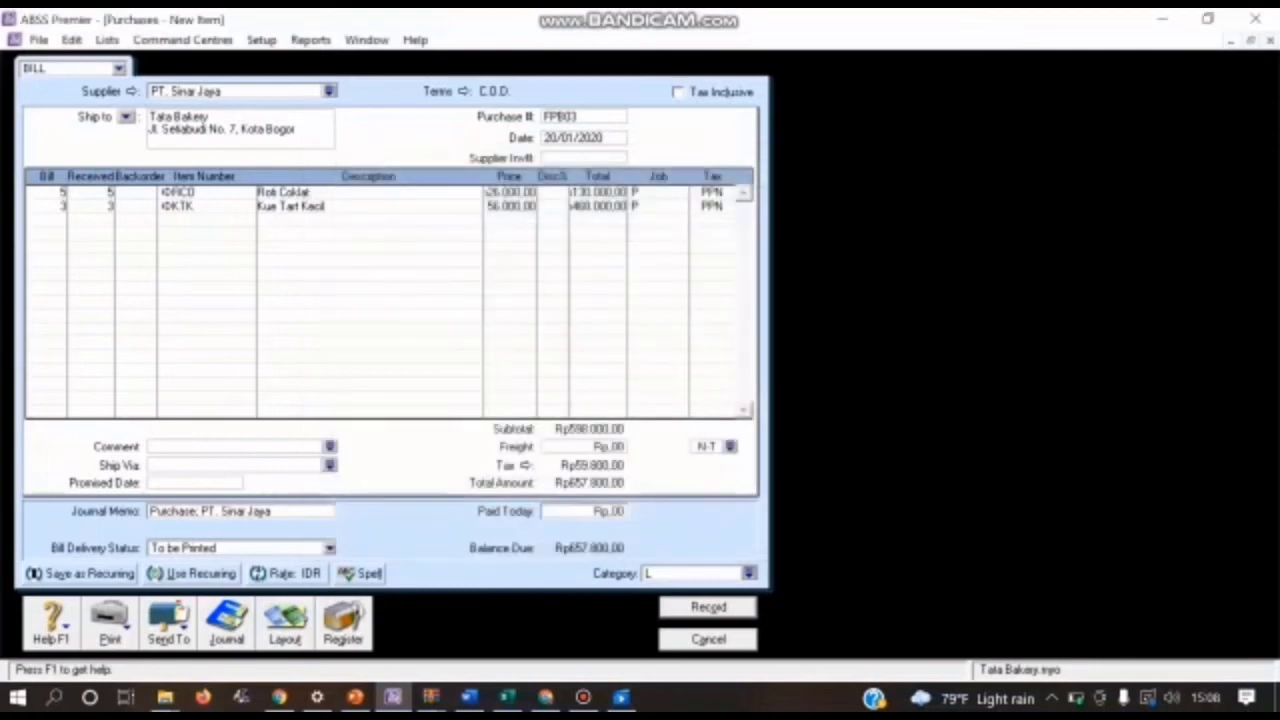
click(708, 607)
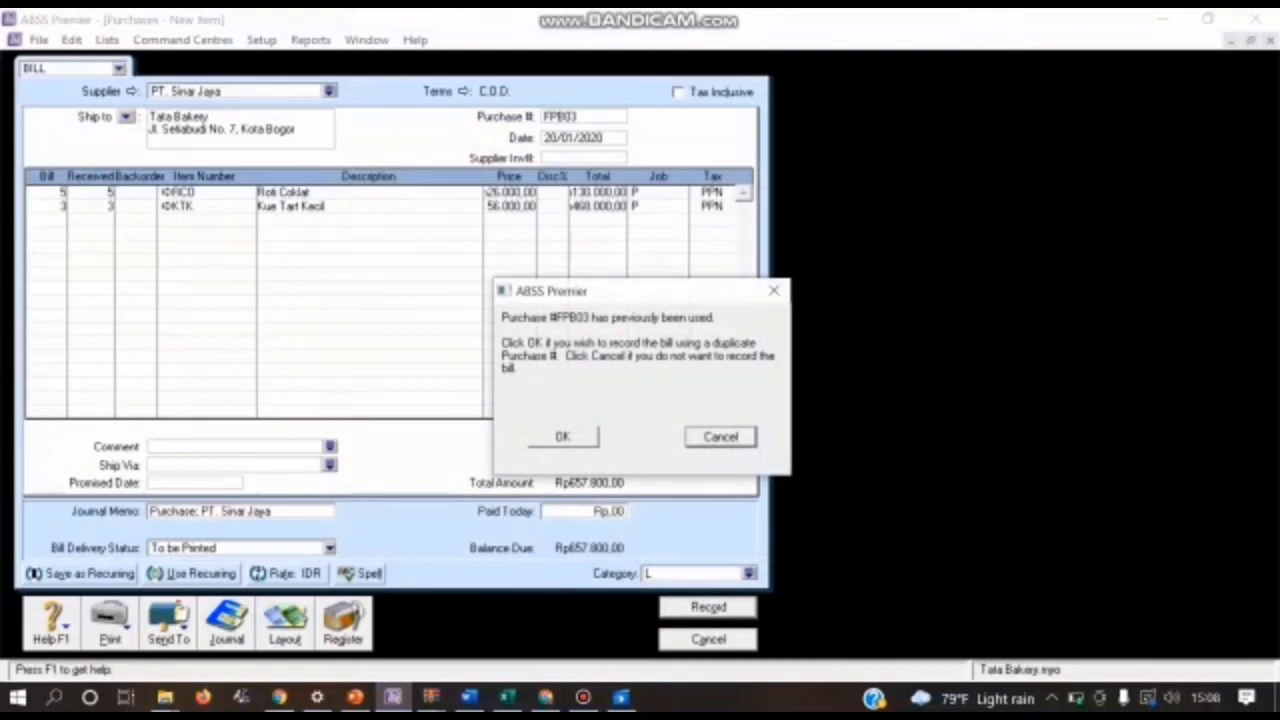
key(Return)
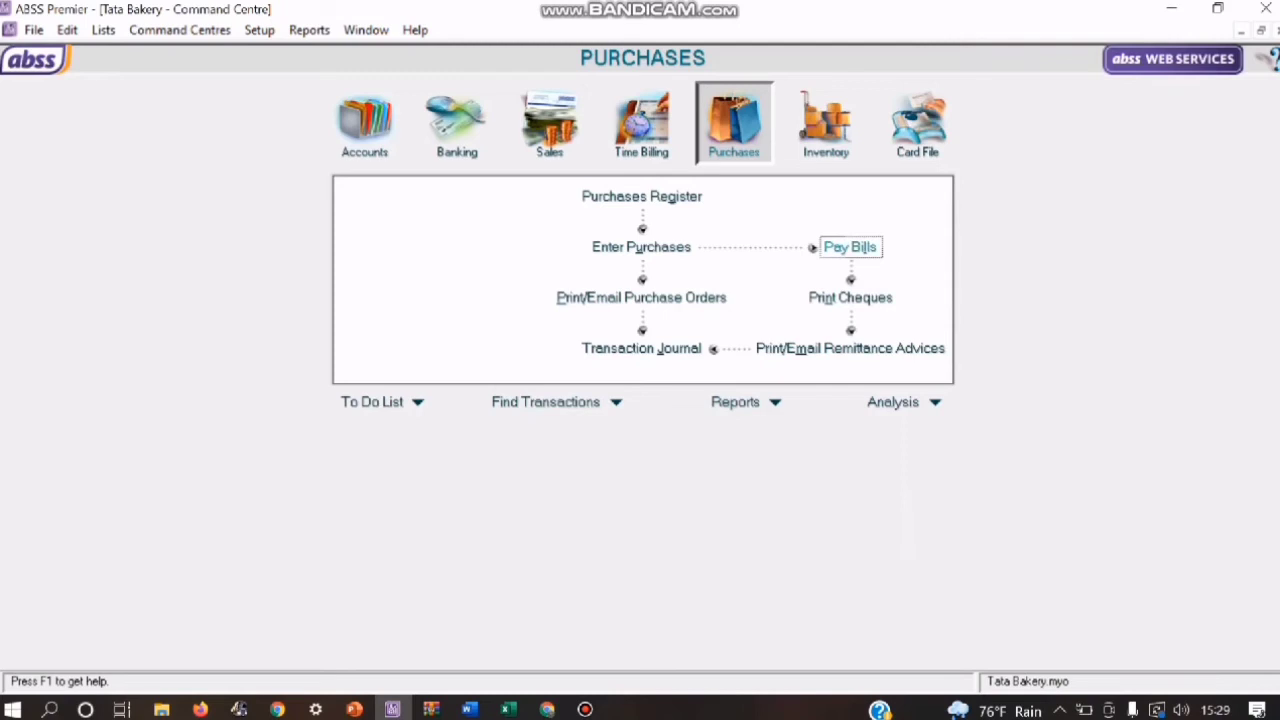
Step: Start a new bill payment drawn on account 1-2150 Bank BCA (IDR)
click(850, 247)
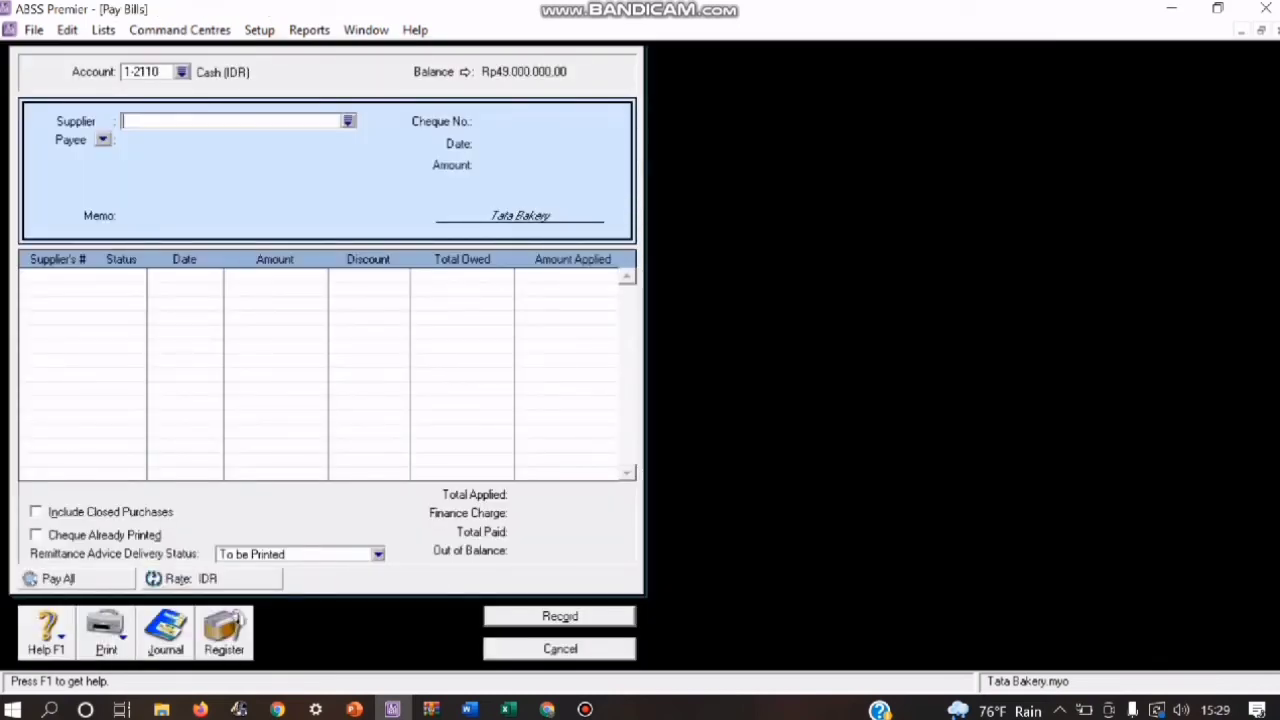
click(181, 72)
text(1-2150)
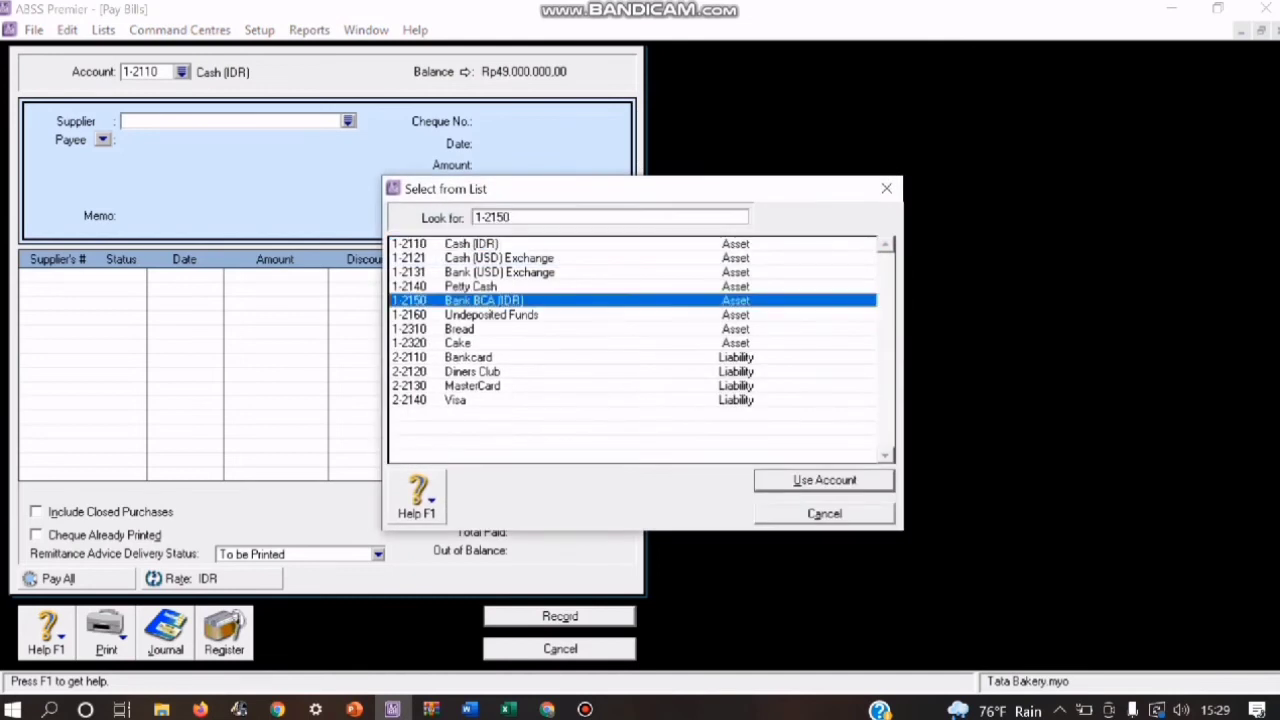
key(Return)
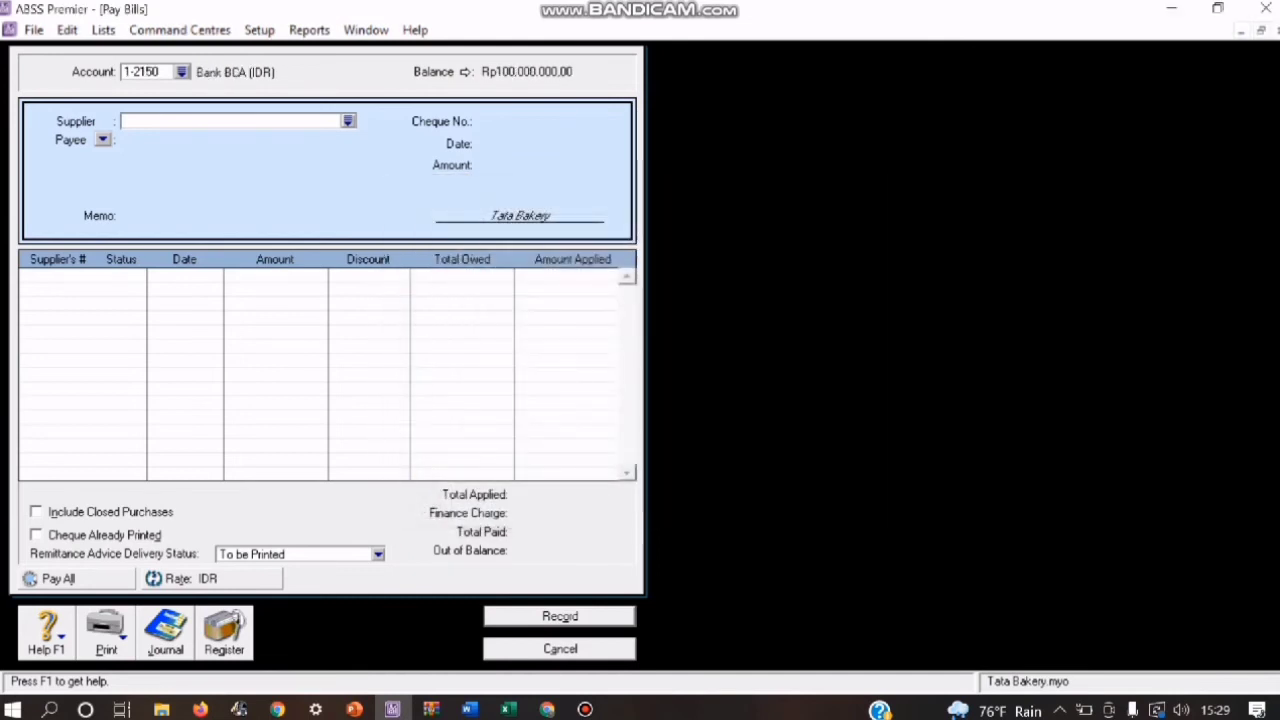
Step: Choose PT. Sinar Jaya as the supplier to pay and set the cheque number to BKK02
click(348, 121)
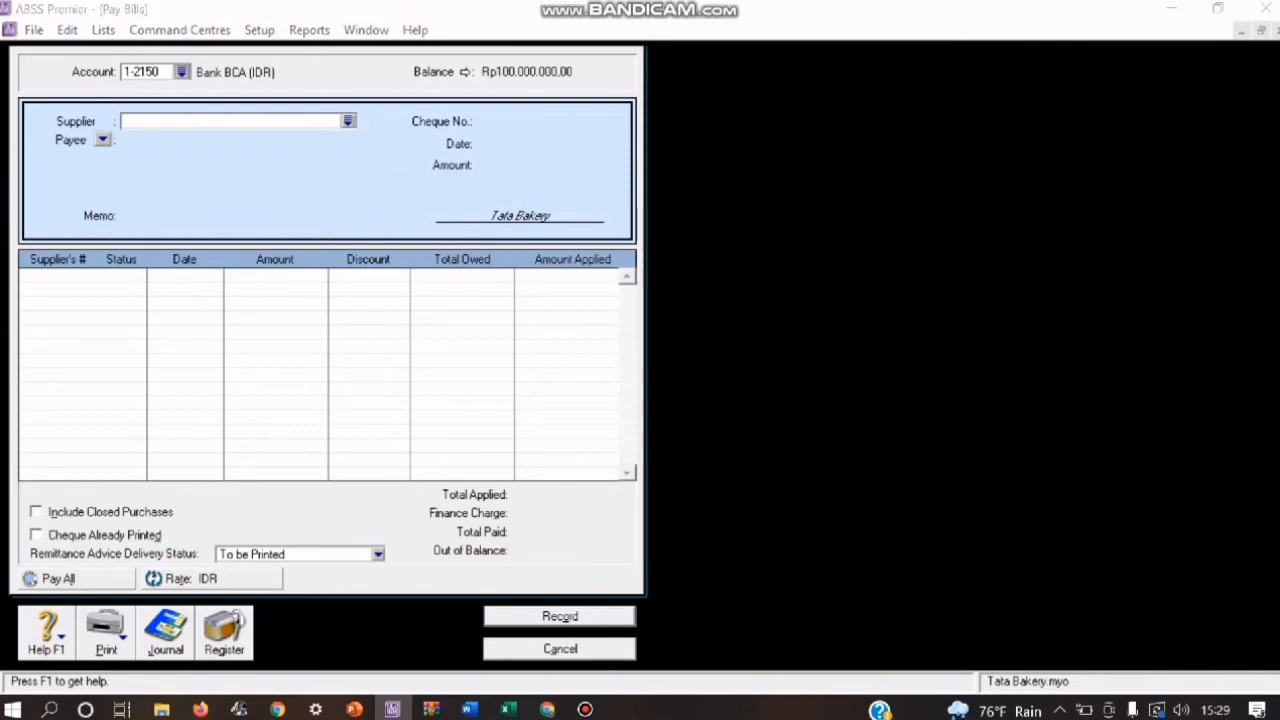
click(447, 258)
key(Return)
key(Tab)
text(BKK02)
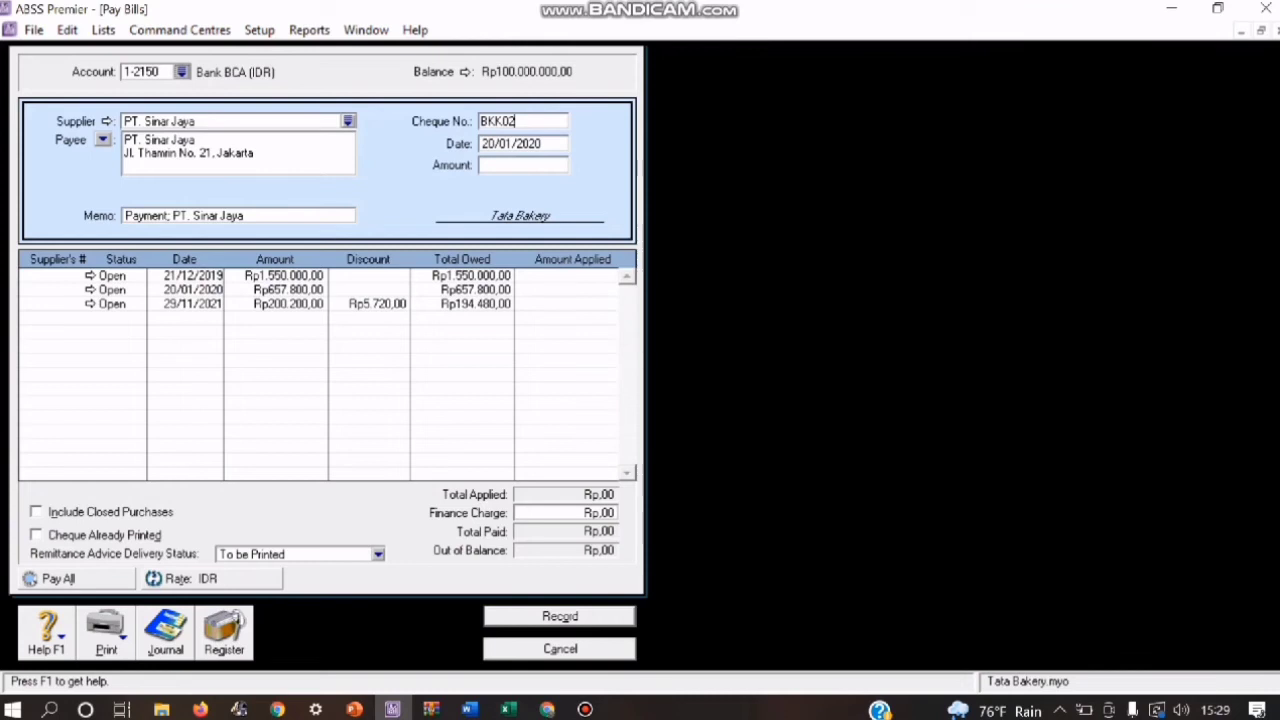
Step: Apply Rp1.550.000 to the bill dated 21/12/2019 and record the payment, leaving the payment form
click(590, 276)
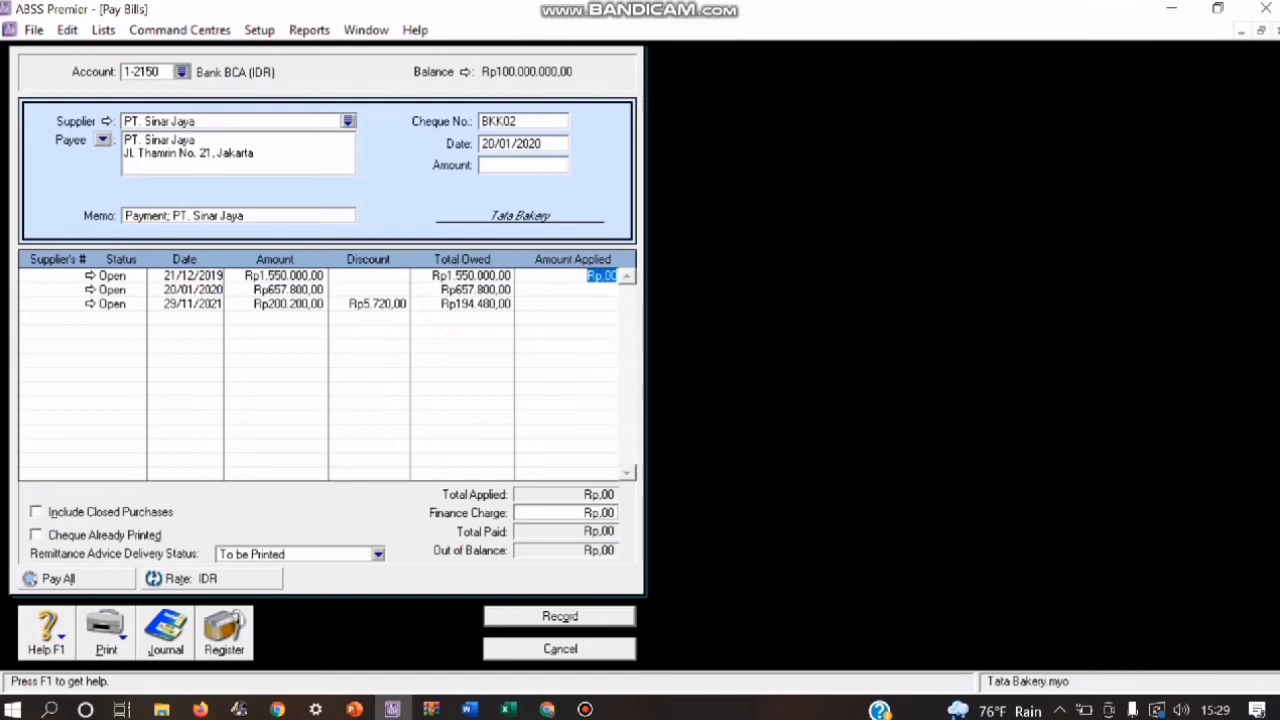
text(1550000)
key(Tab)
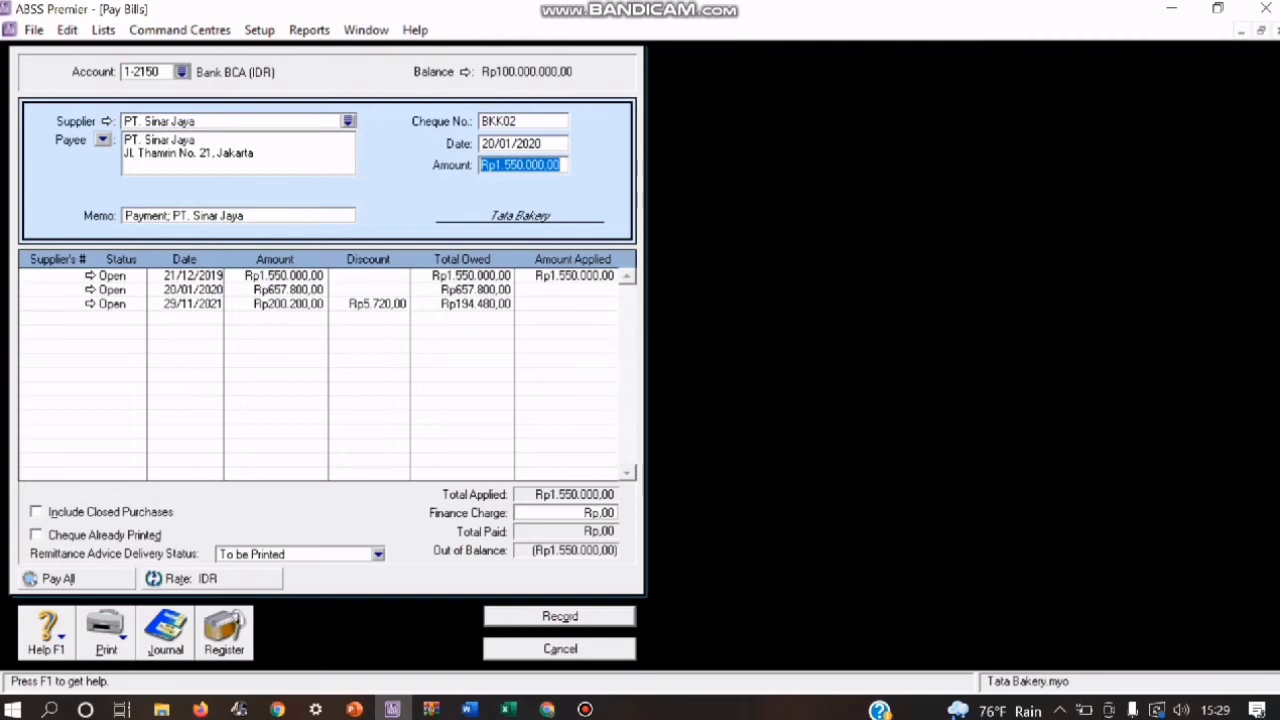
key(Tab)
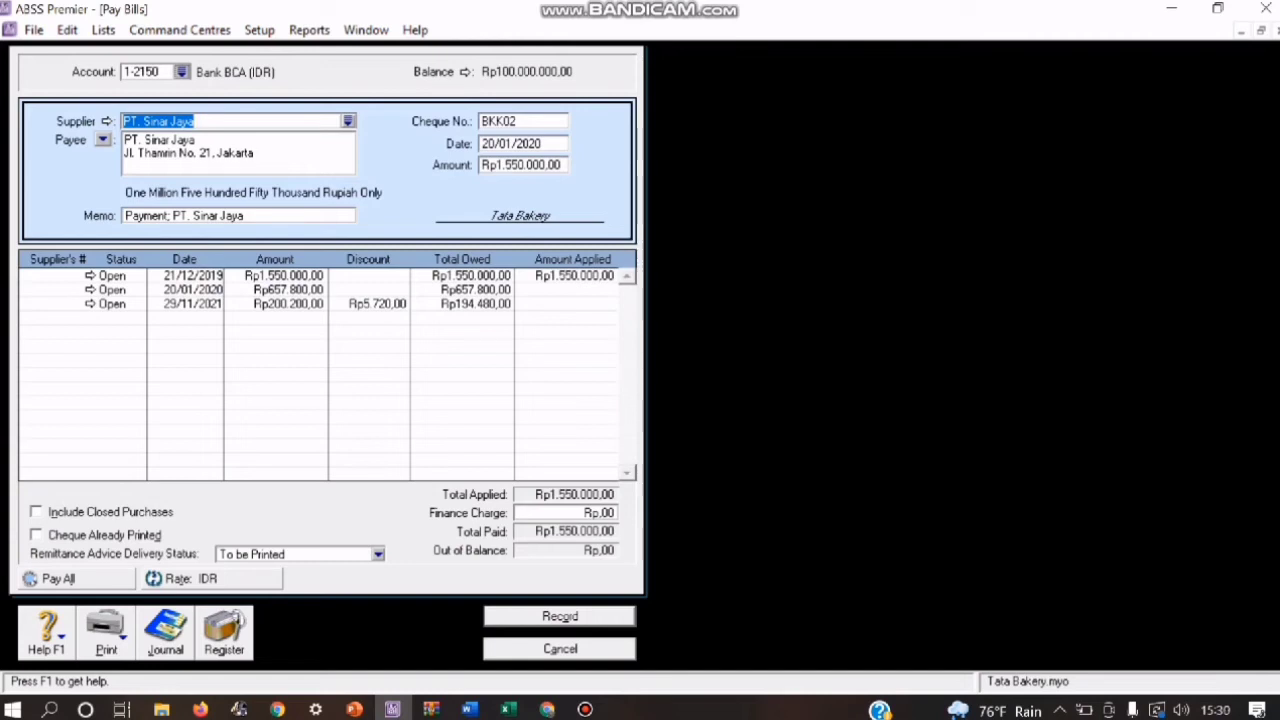
key(Return)
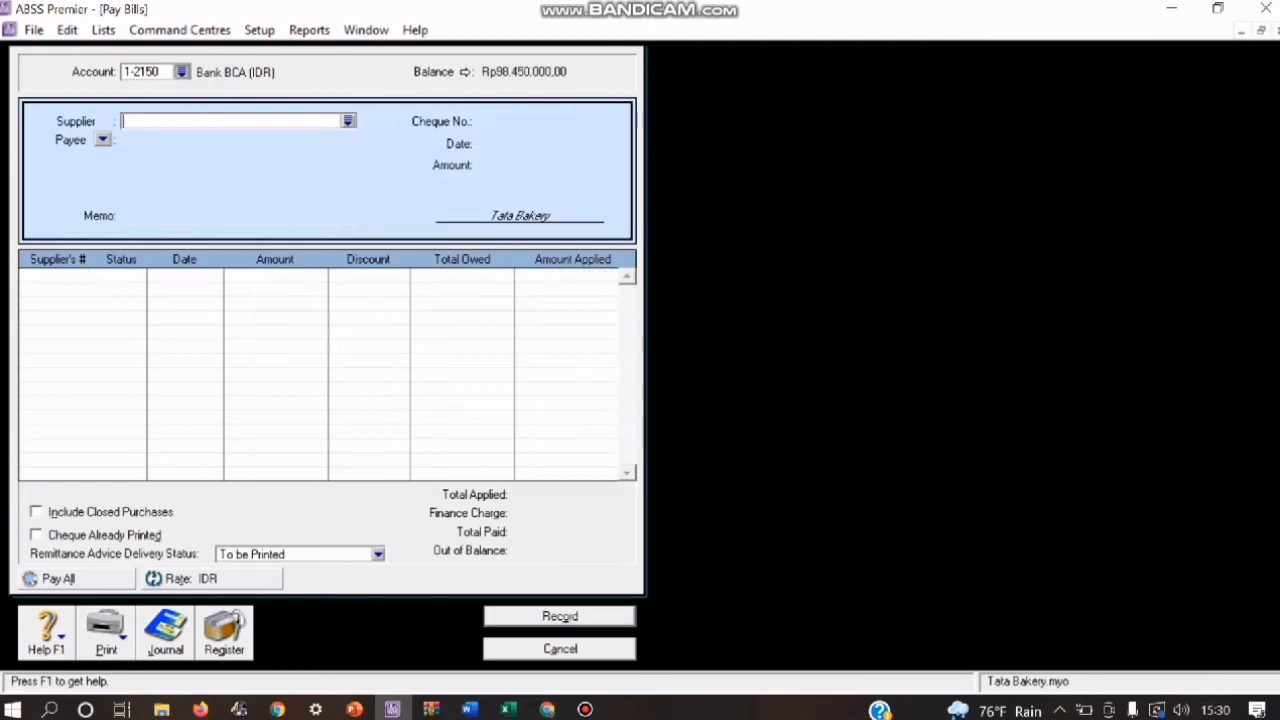
key(Escape)
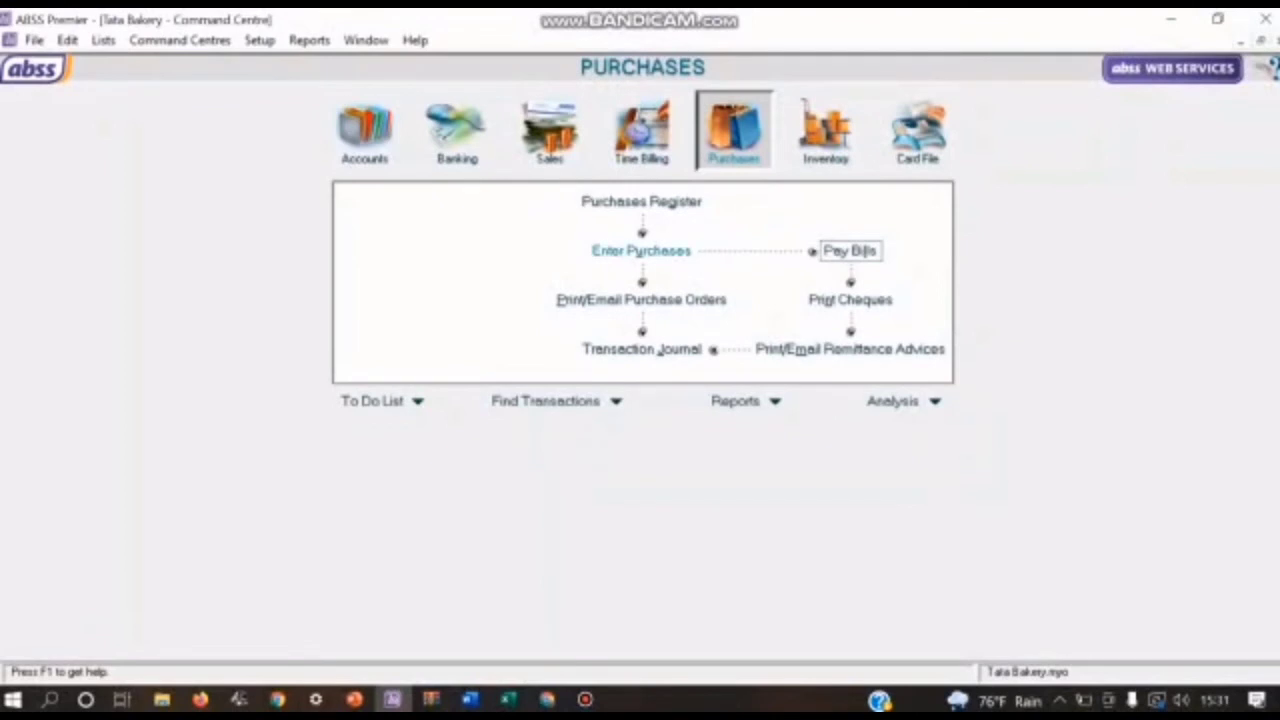
Step: Start a new purchase bill for supplier PT. Bogasari
click(641, 251)
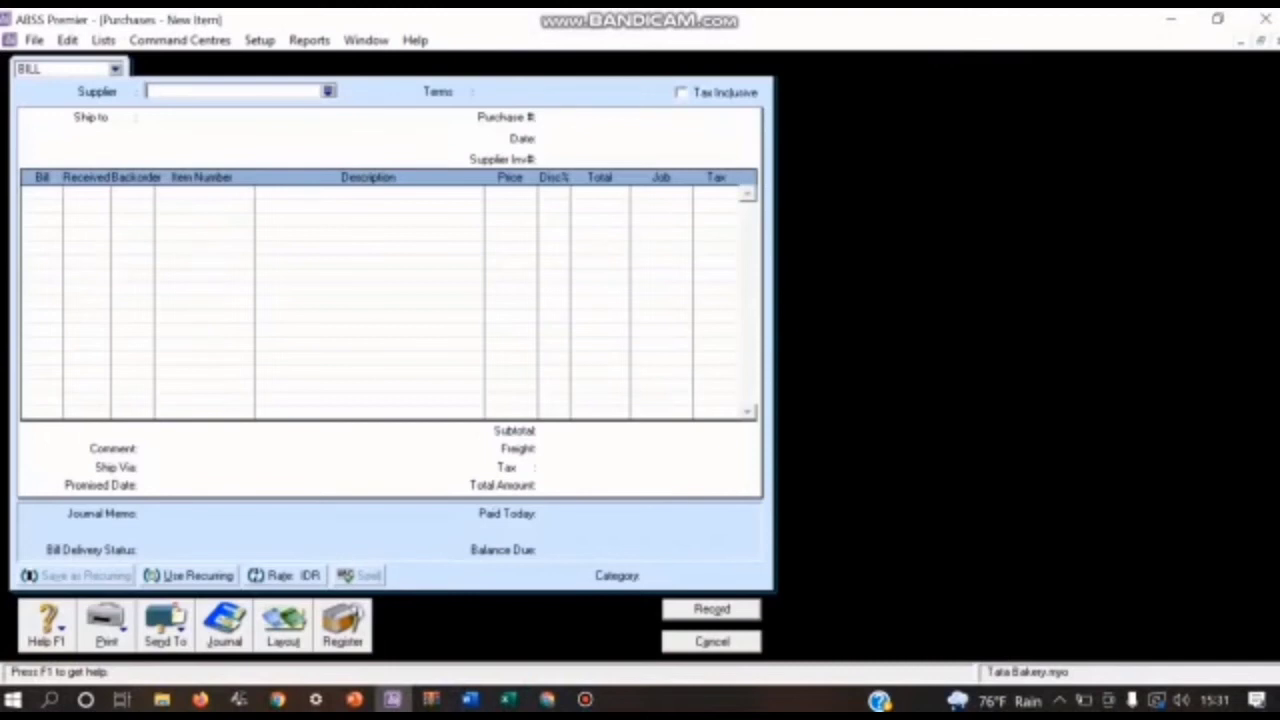
click(328, 91)
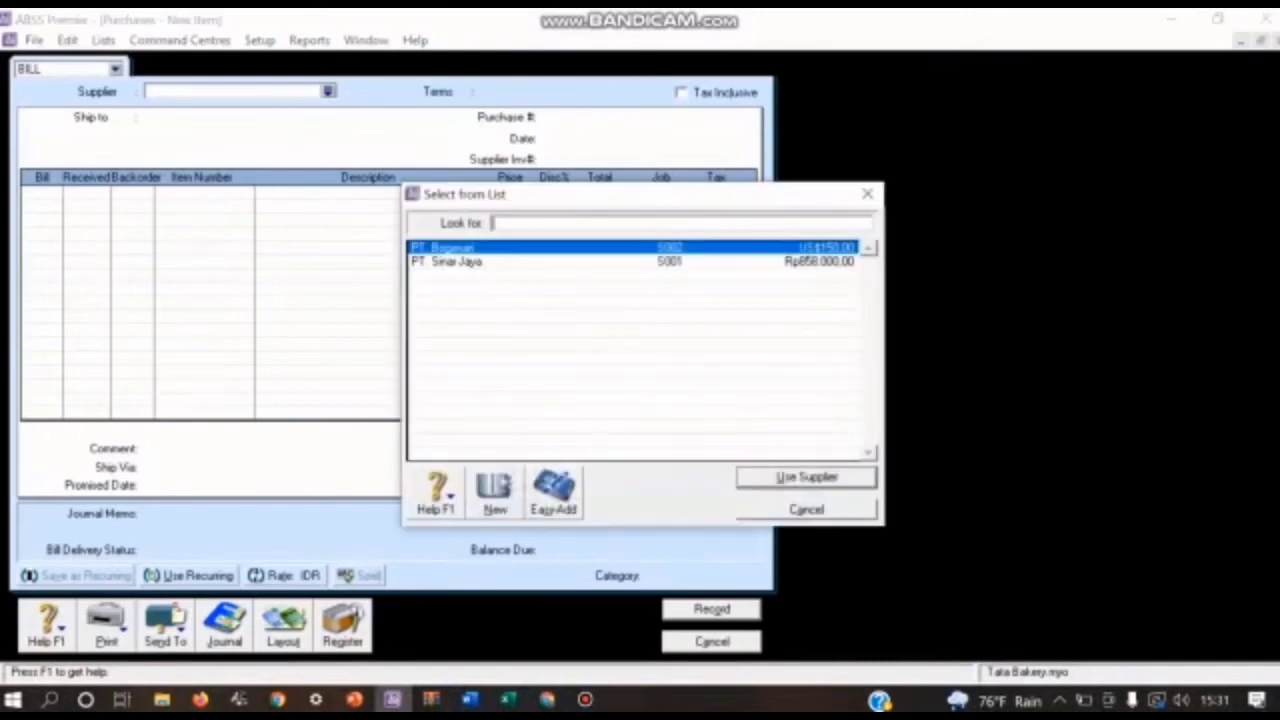
key(Return)
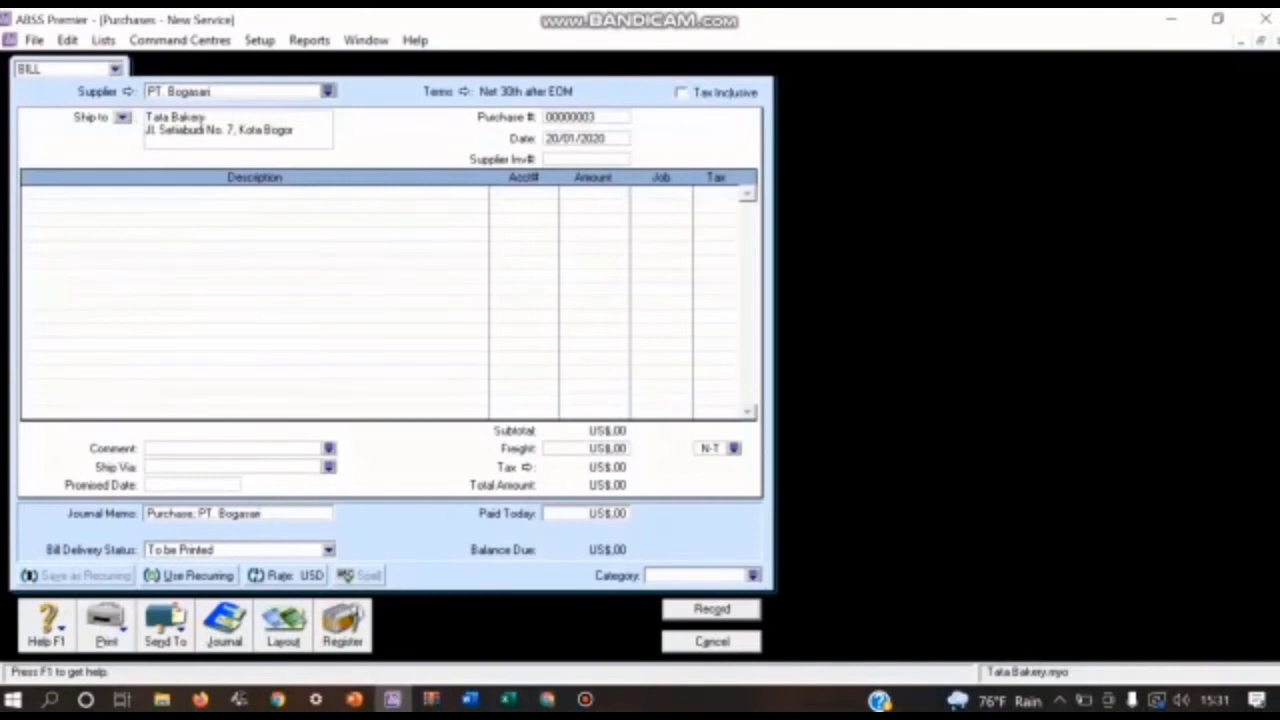
Step: Set the bill's credit terms to In a Given # of Days, with 10 discount days, 30 balance due days and a 2% early payment discount
click(463, 91)
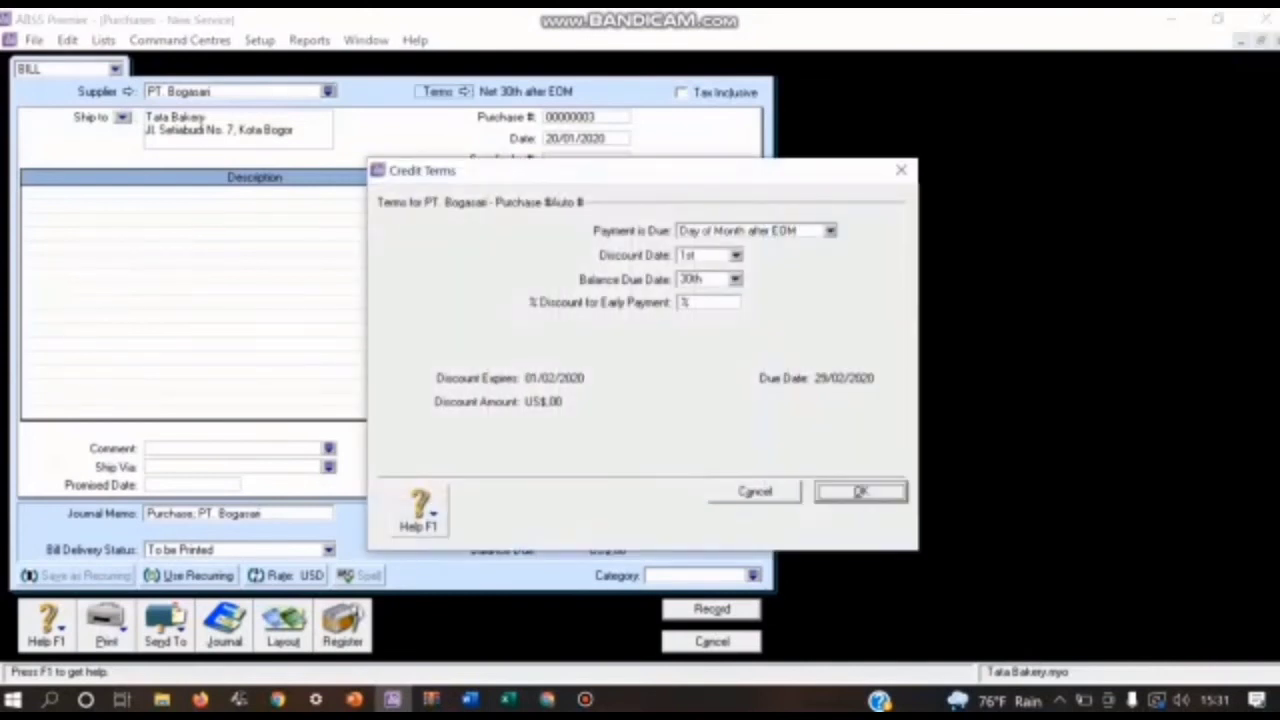
click(830, 231)
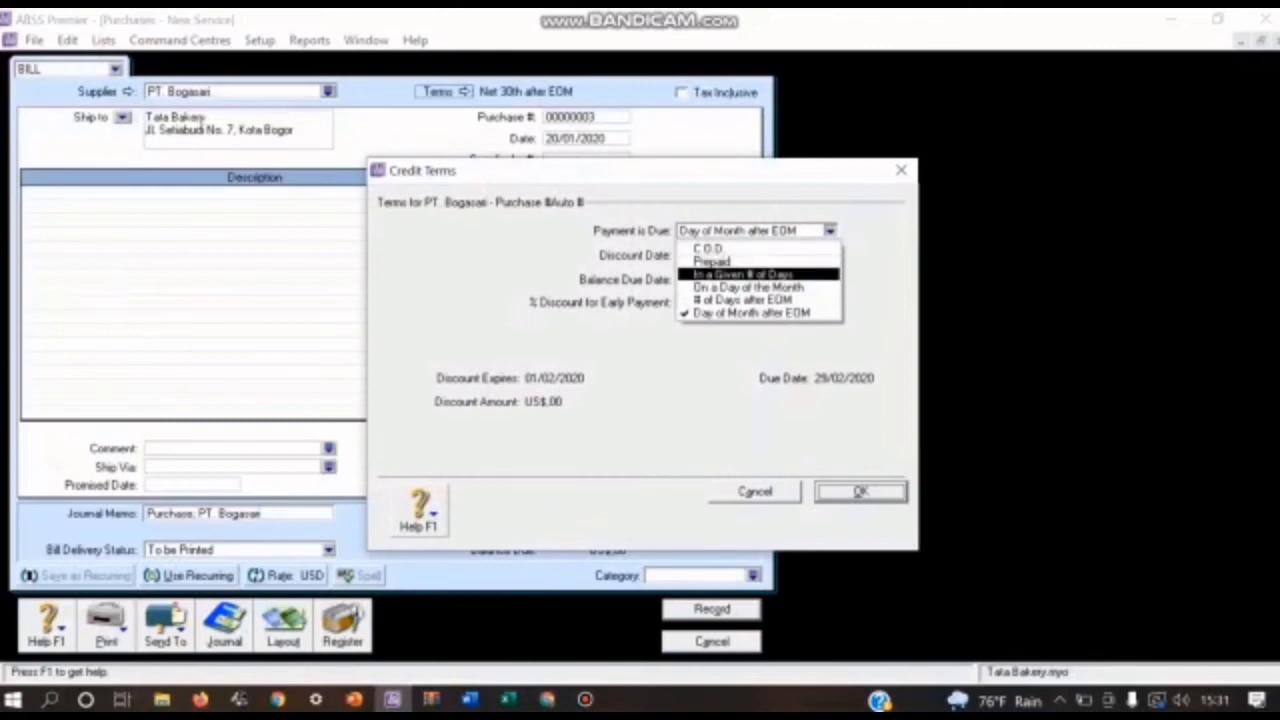
click(743, 274)
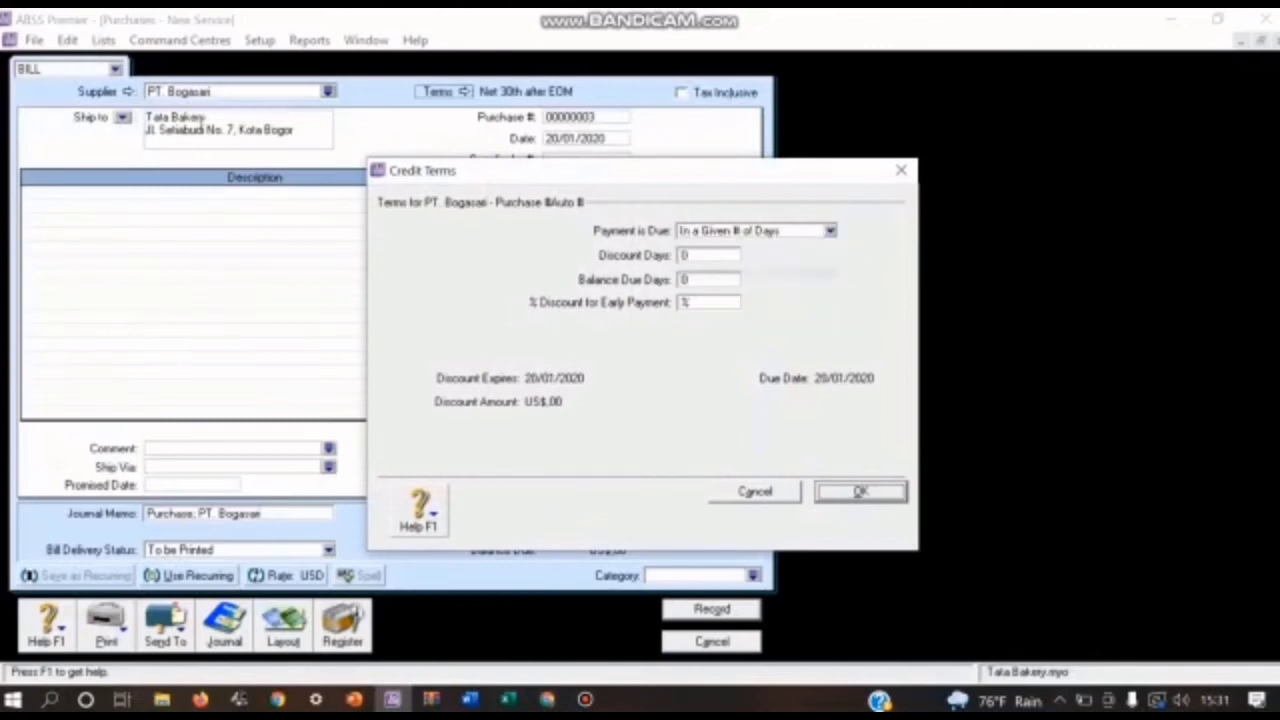
key(Tab)
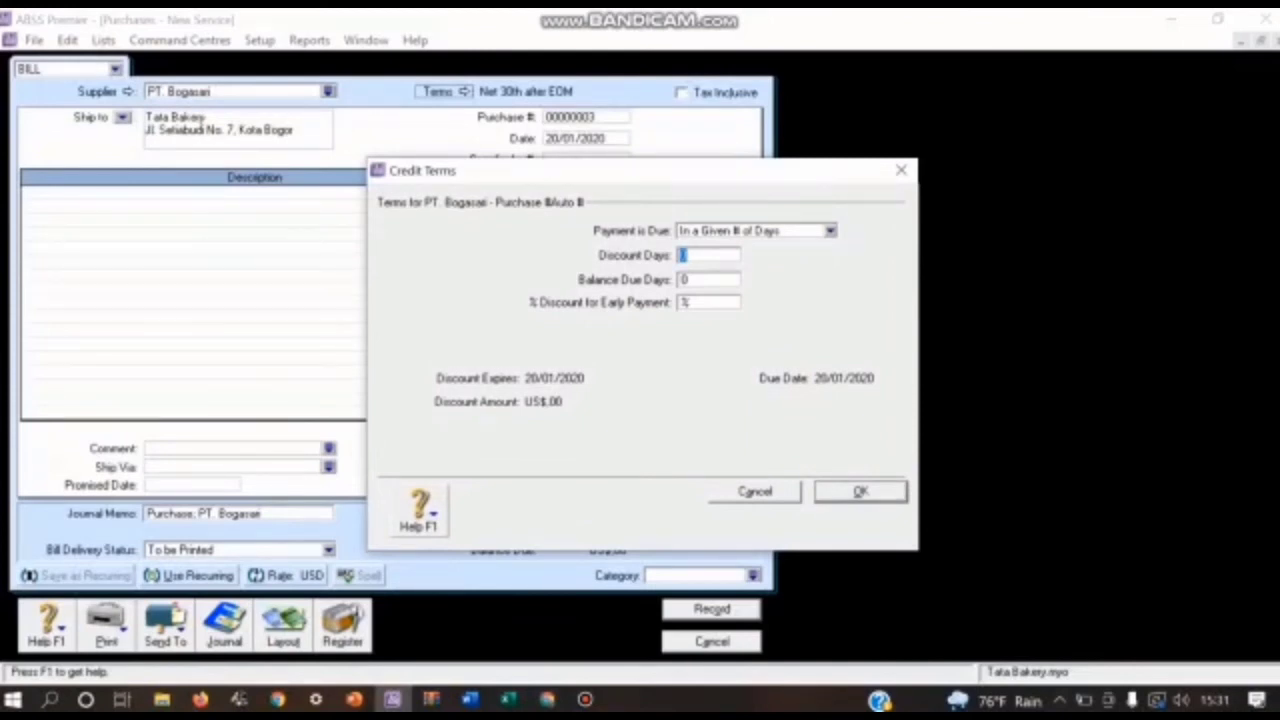
text(10)
key(Tab)
text(30)
key(Tab)
text(2)
key(Tab)
key(Return)
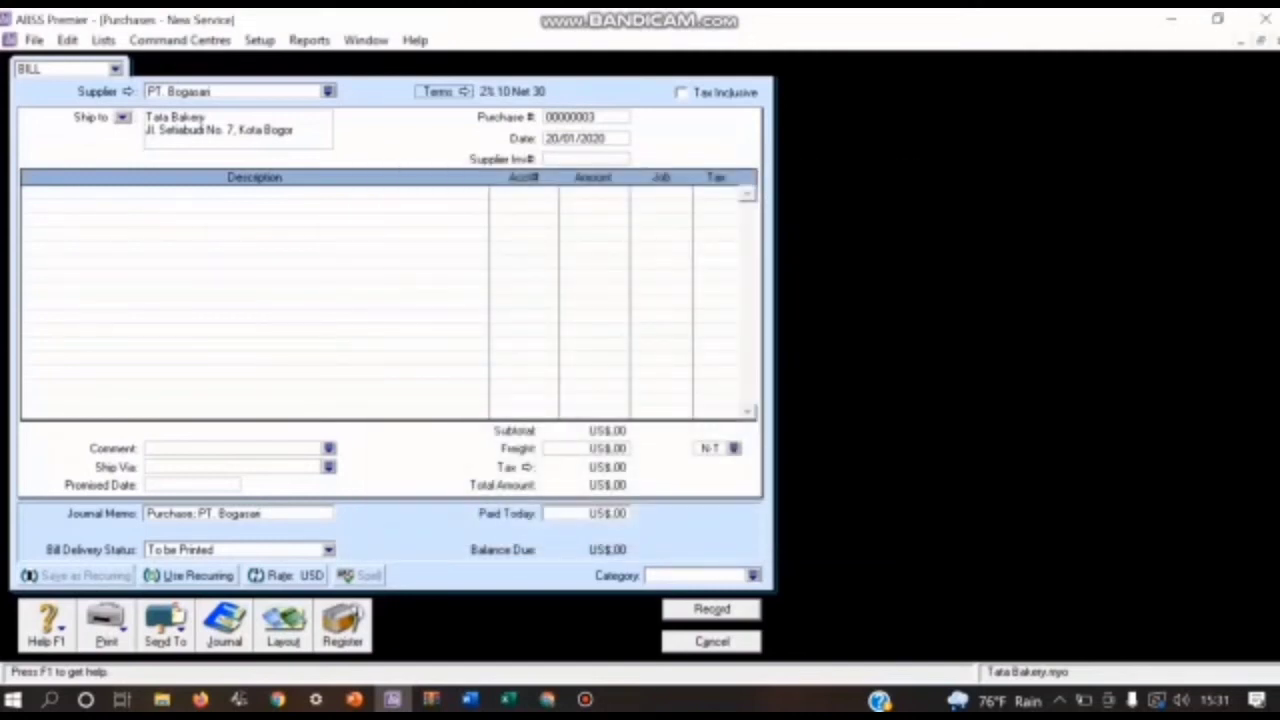
Step: Change the purchase bill's layout from Service to Item
click(283, 625)
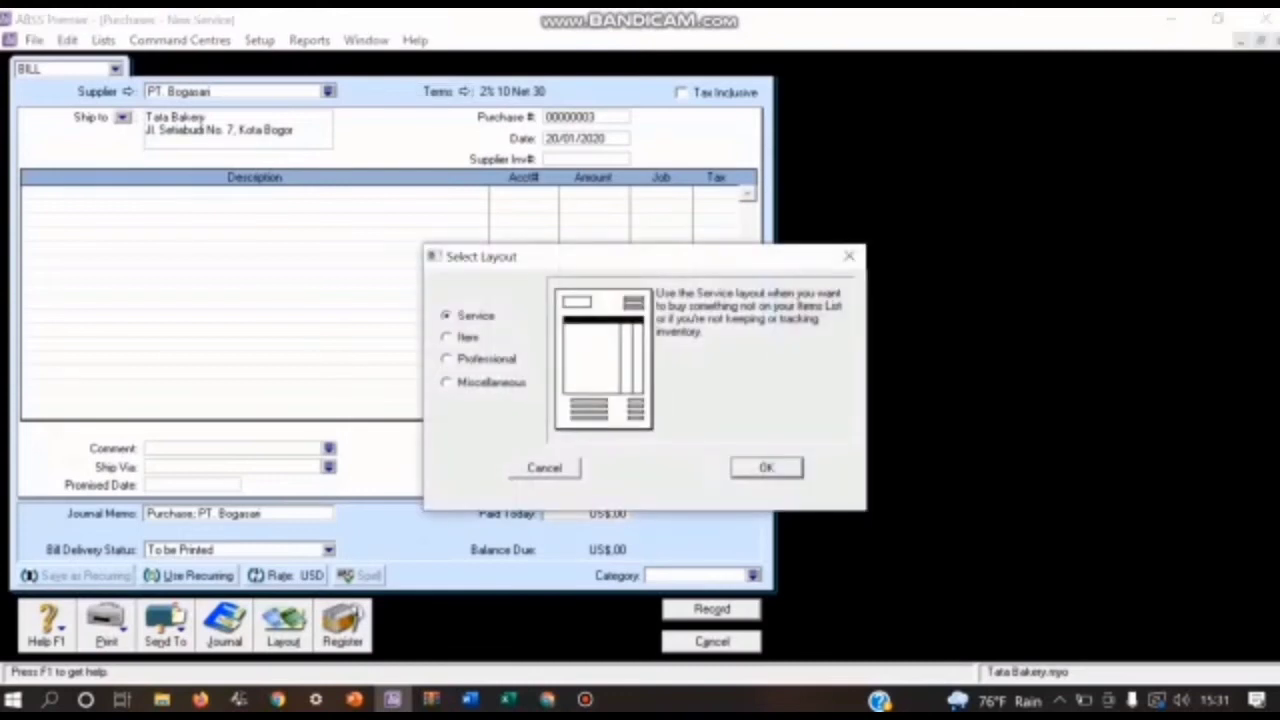
click(447, 337)
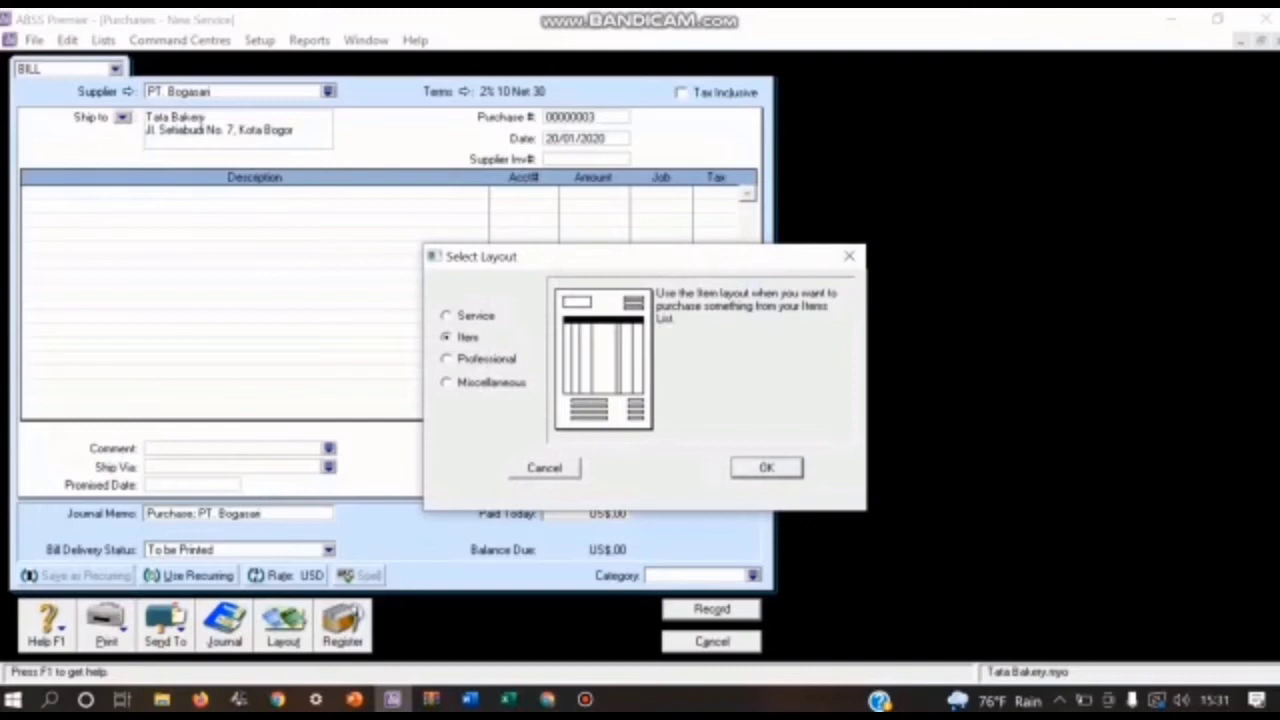
key(Return)
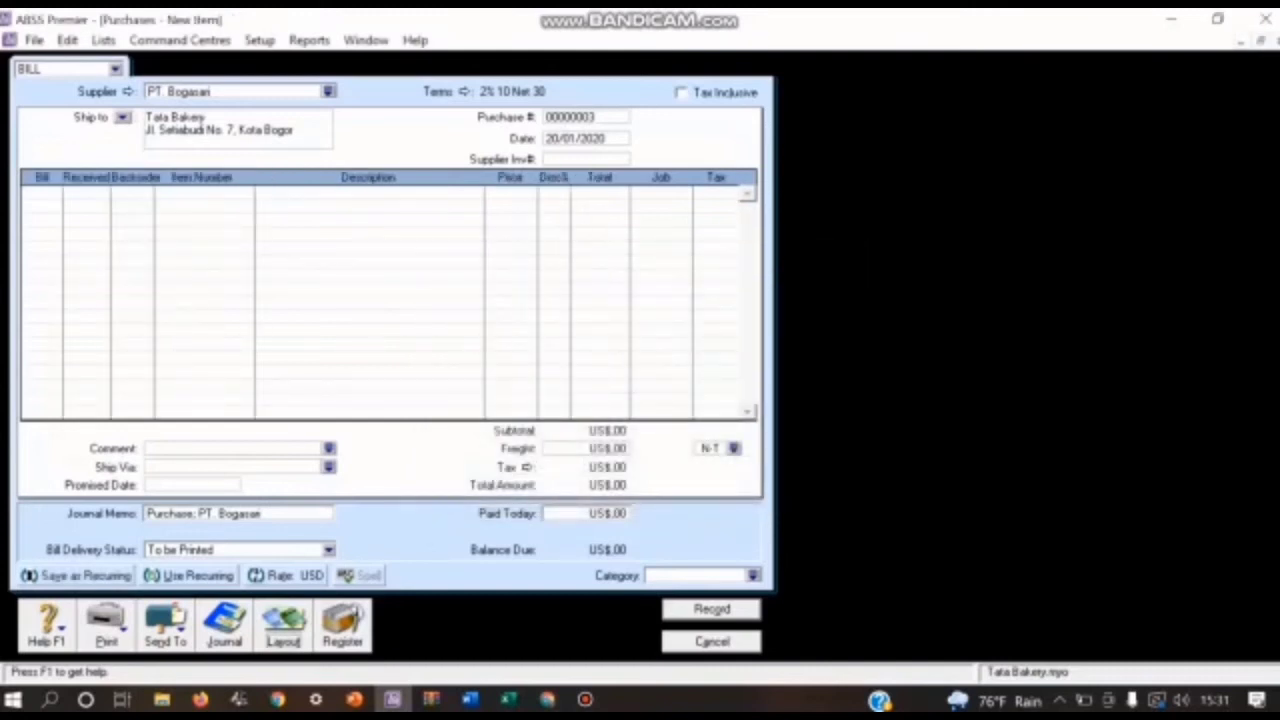
Step: Set the bill's purchase number to FPB03 and its date to 21/01/2020
click(575, 117)
key(BackSpace)
text(FB)
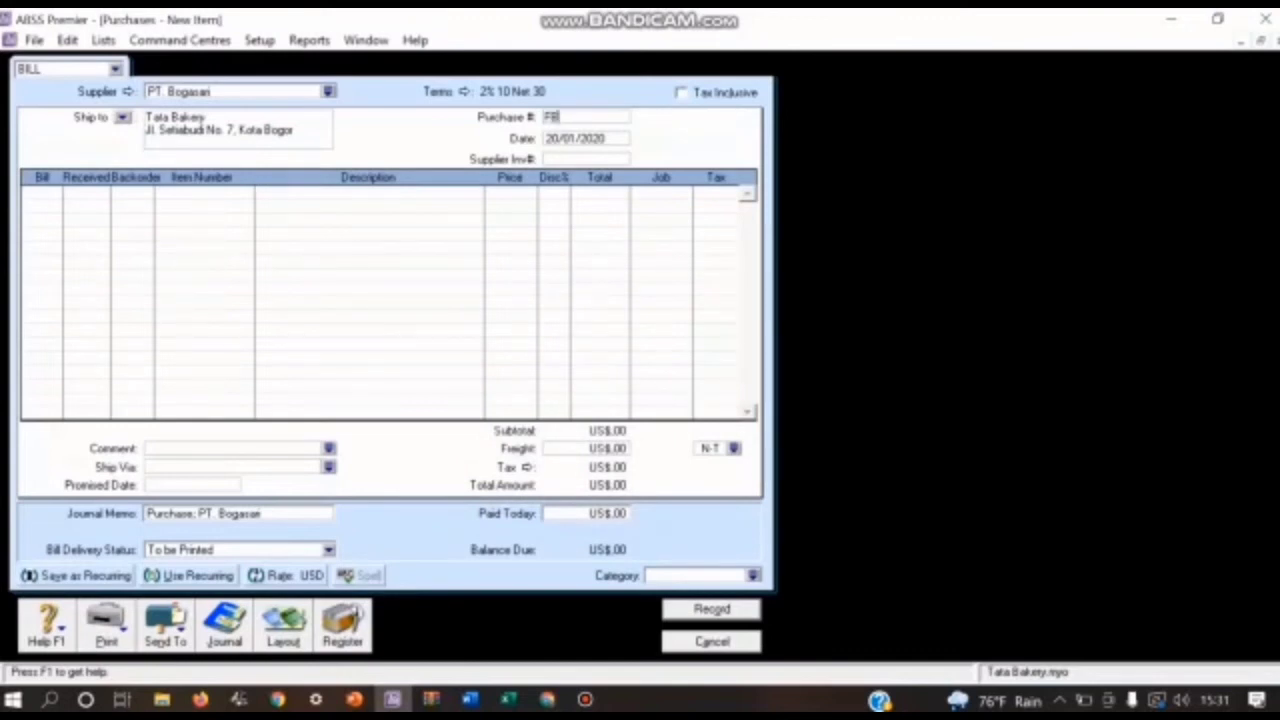
key(BackSpace)
text(PB03)
click(557, 139)
key(BackSpace)
text(1)
Step: Enter a quantity of 5 of item KTK Kue Tart Kecil on the first line of the bill
click(40, 192)
text(5)
key(Tab)
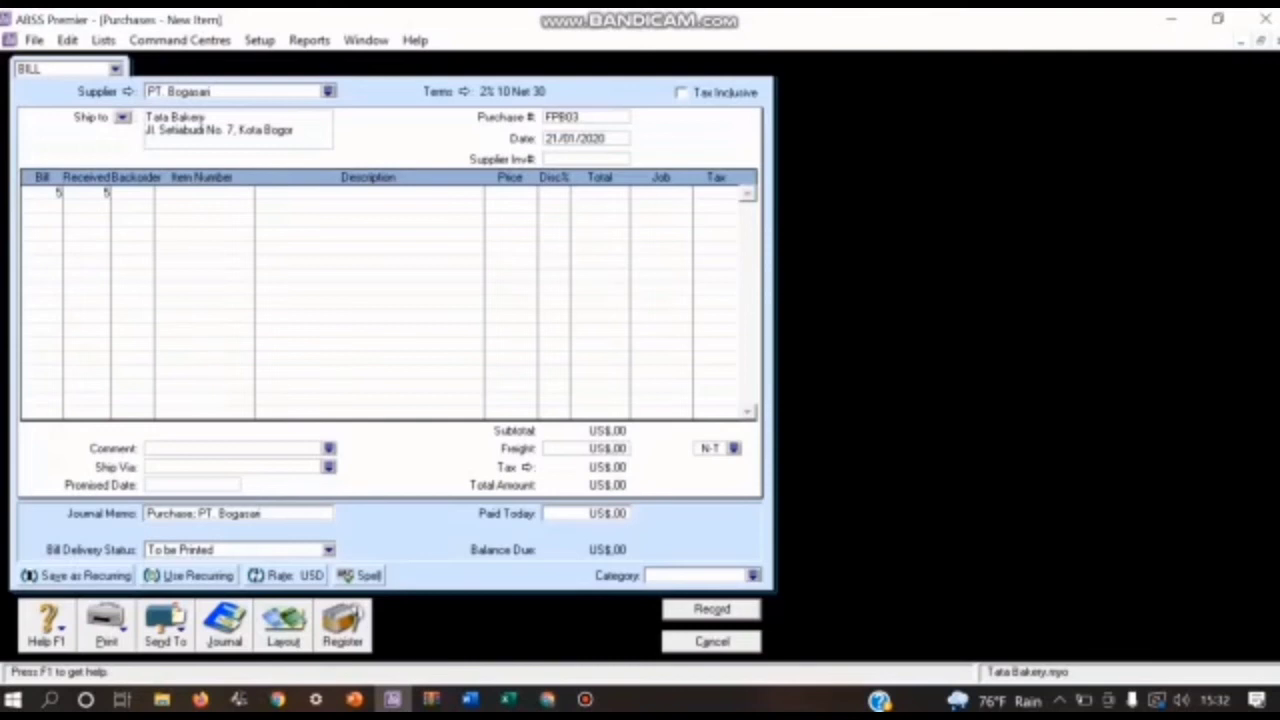
click(204, 193)
text(KTK)
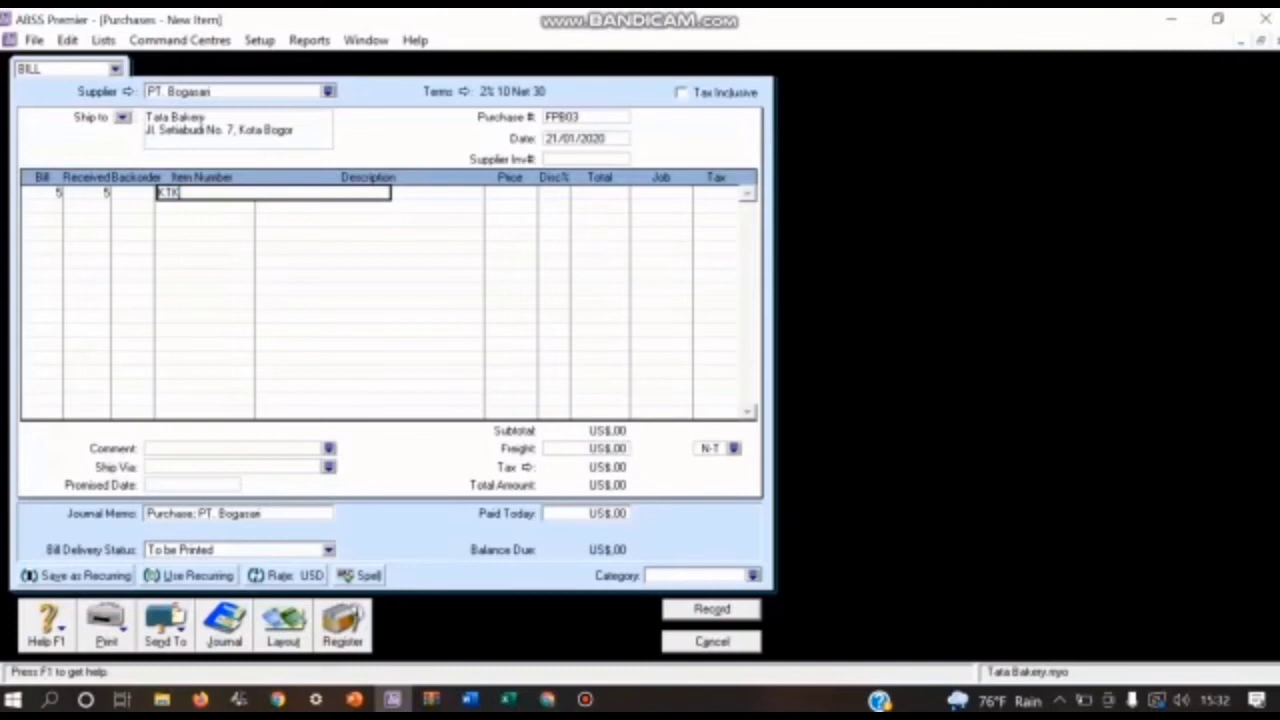
key(Return)
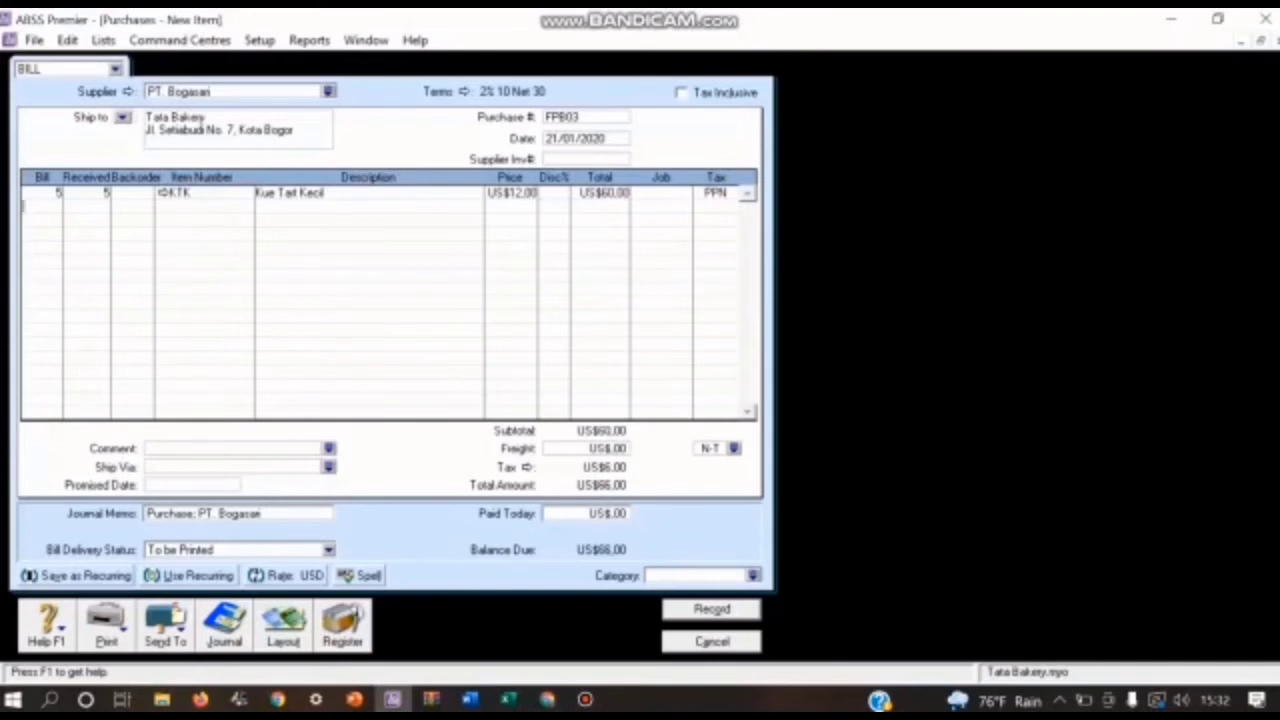
Step: Assign job P (Produk) to the Kue Tart Kecil line of the bill
click(660, 193)
click(685, 193)
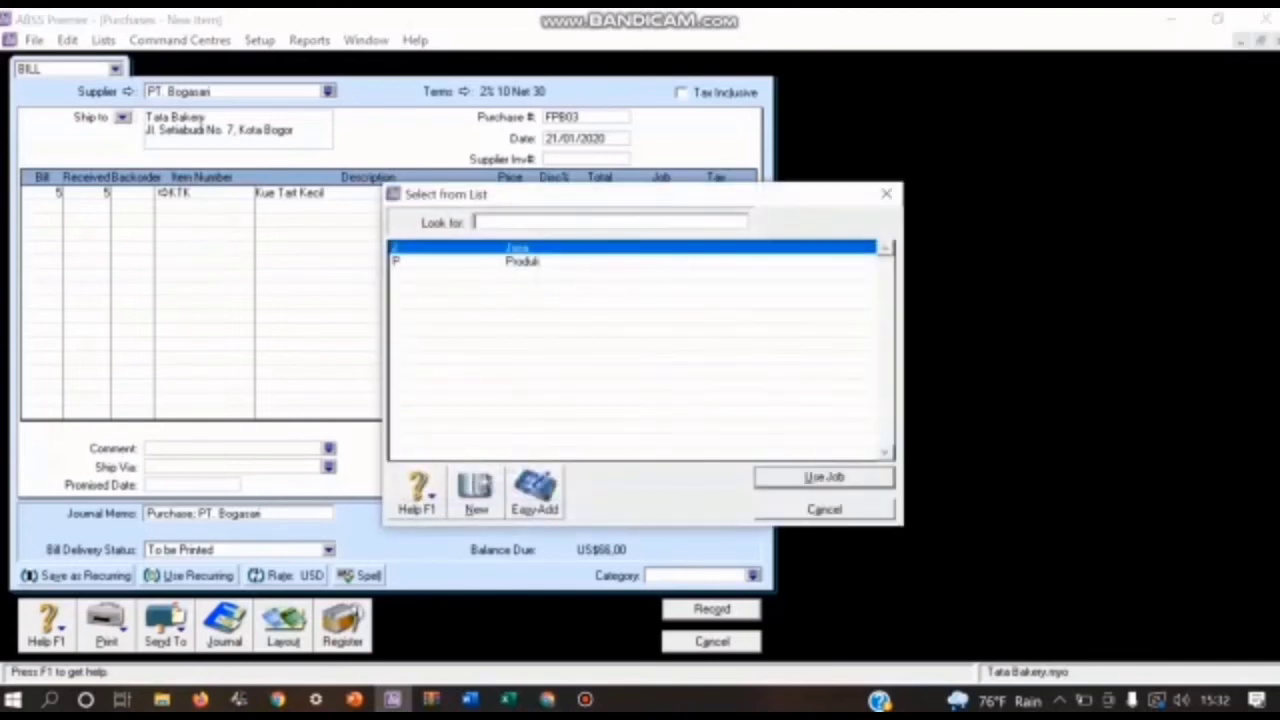
text(P)
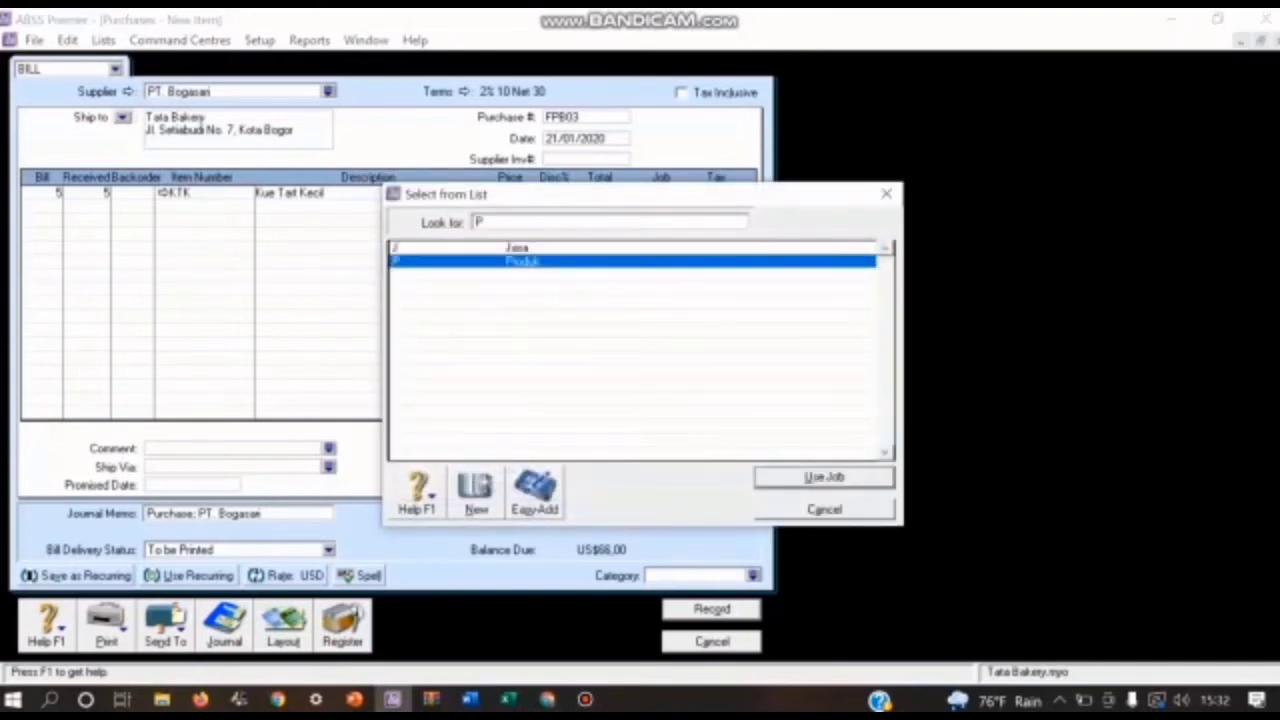
key(Return)
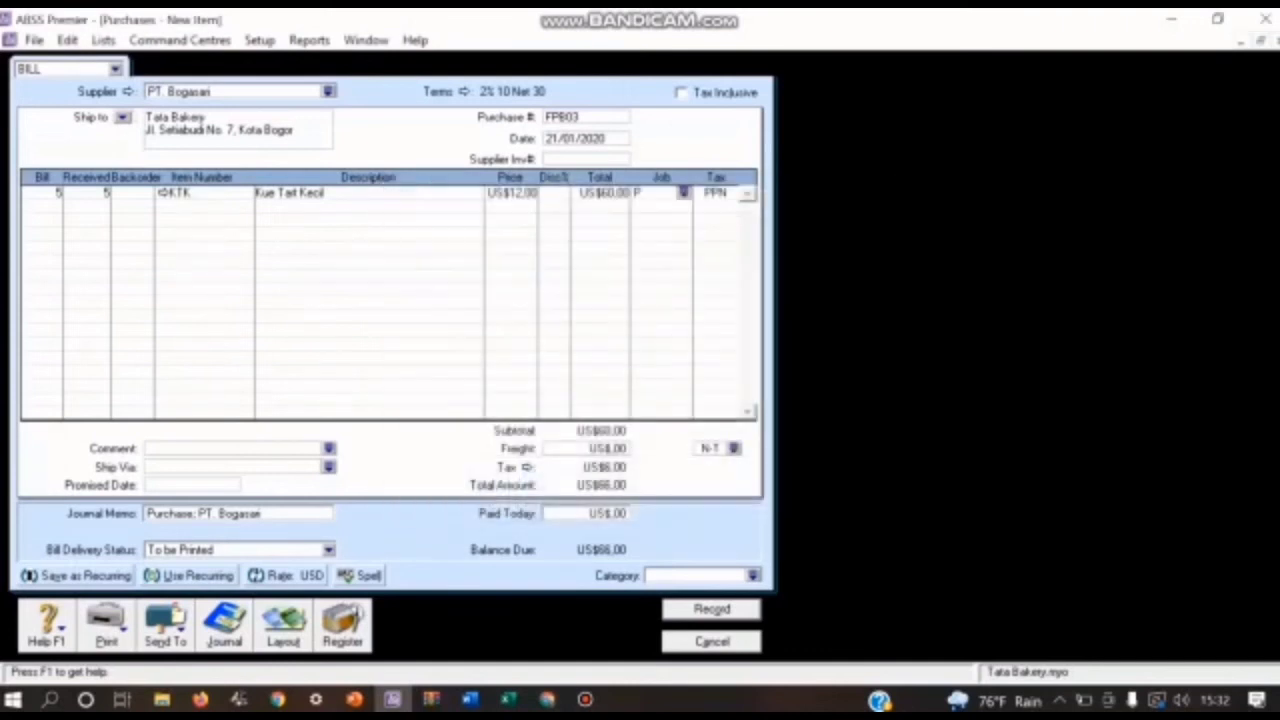
key(Tab)
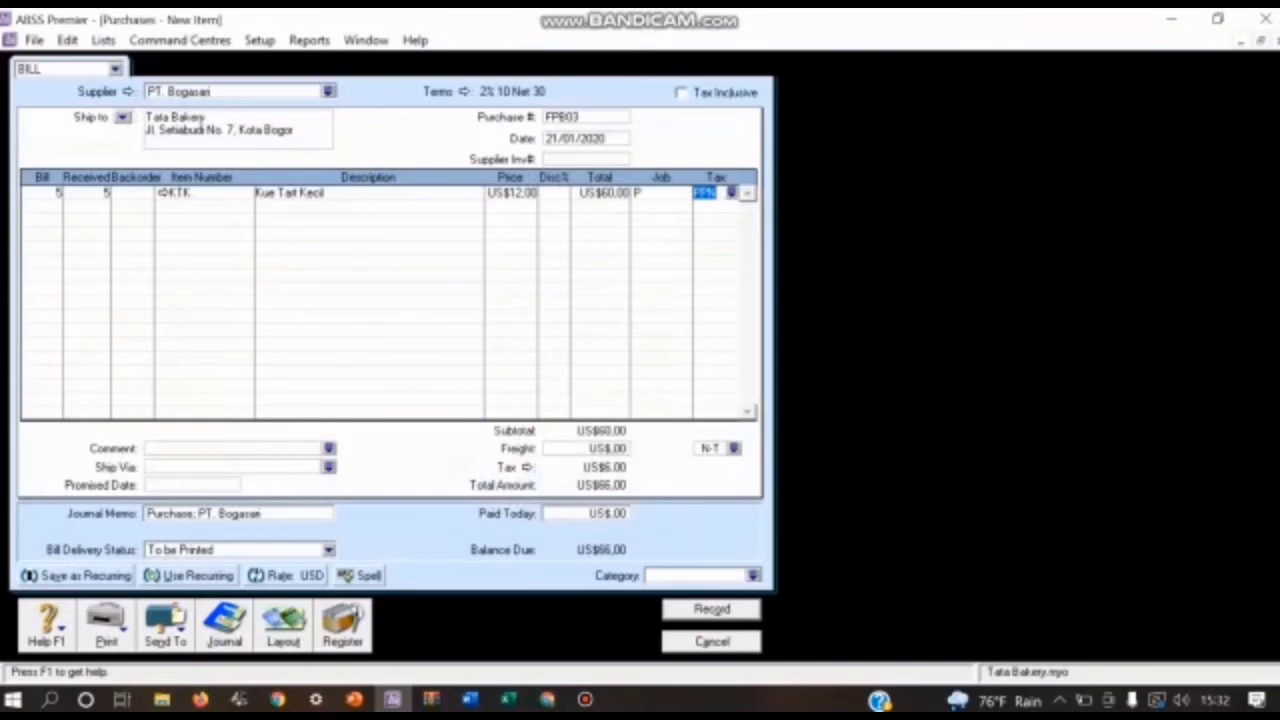
Step: Add a second bill line for 3 of item KTB Kue Tart Besar at a price of US$25
key(Tab)
text(3)
key(Tab)
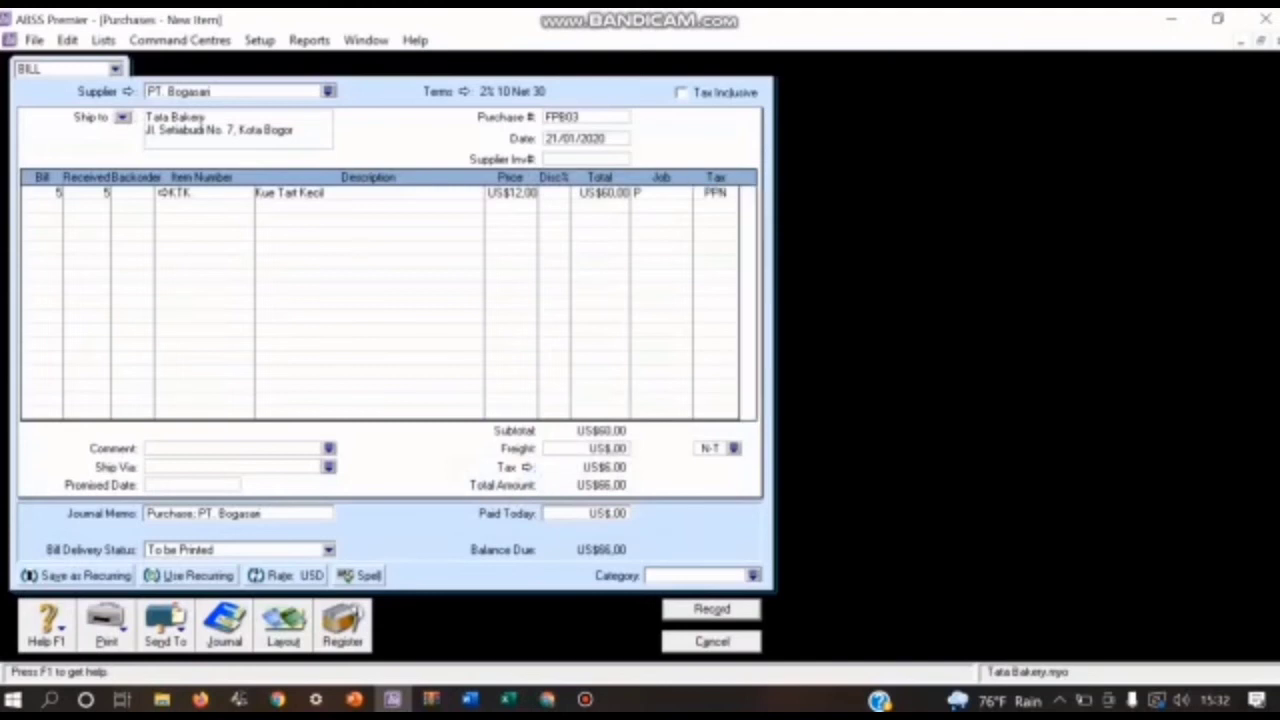
key(Tab)
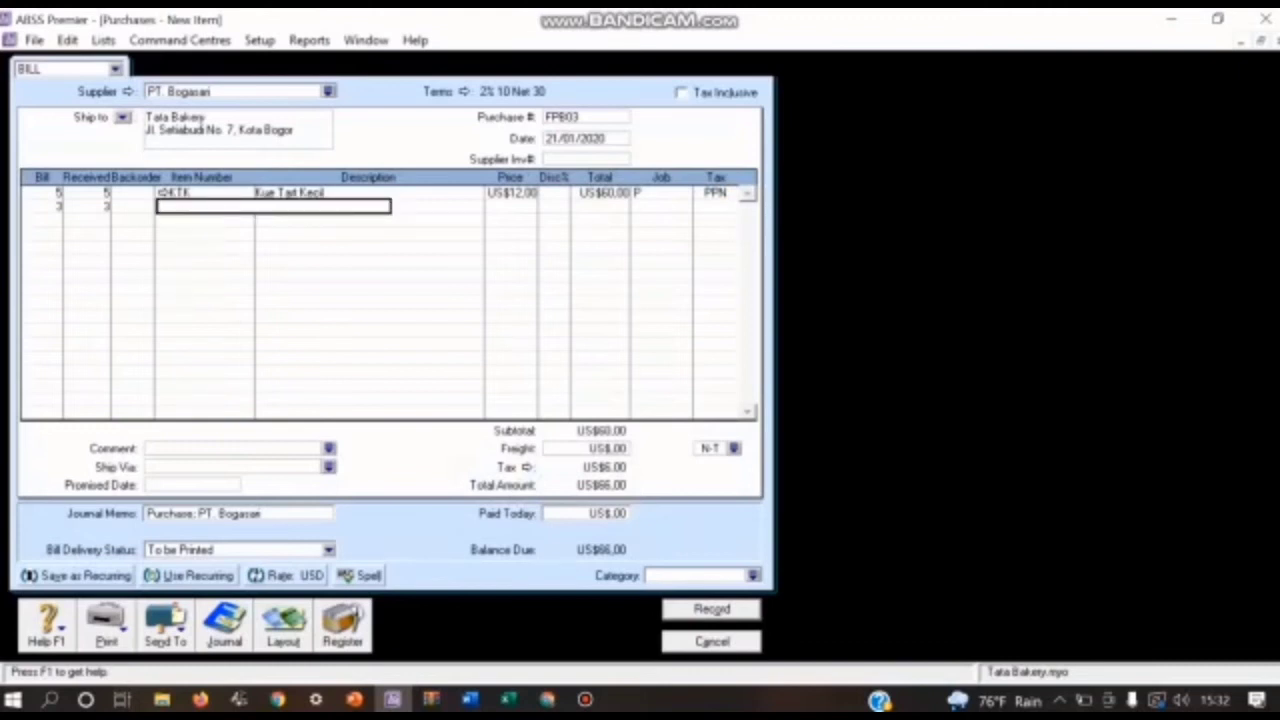
text(KTB)
key(Tab)
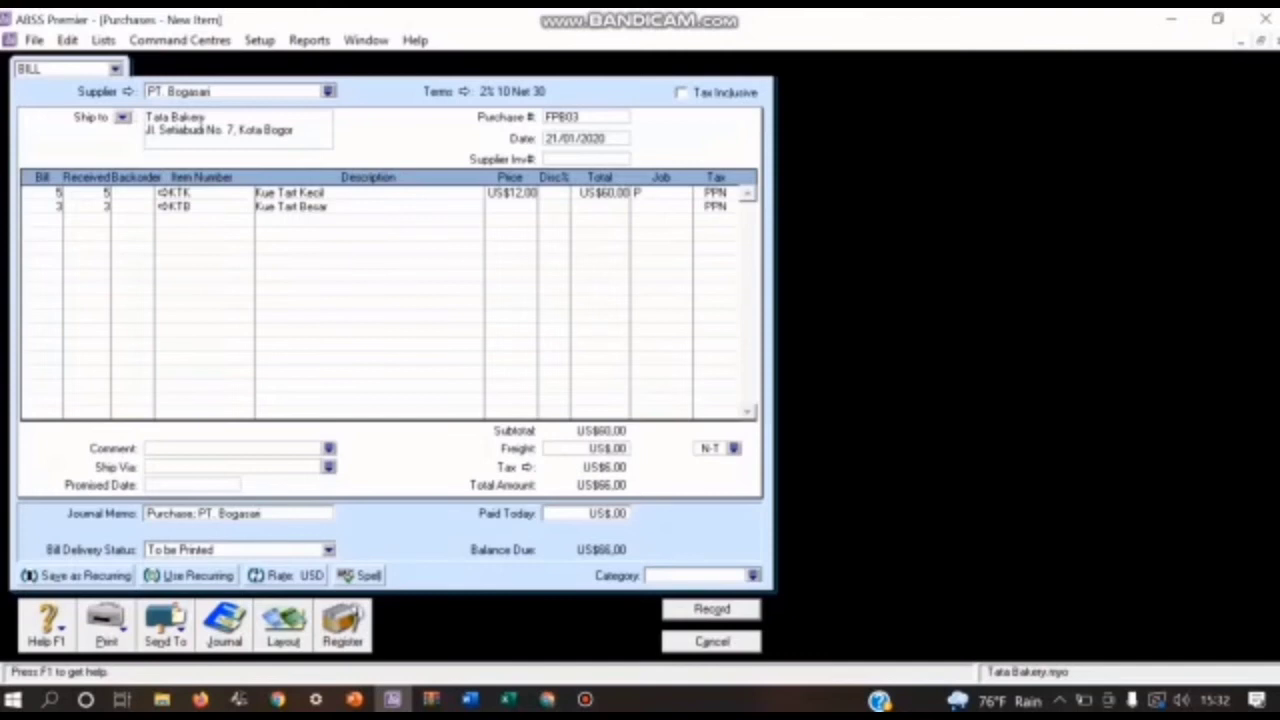
click(510, 207)
text(25)
key(Tab)
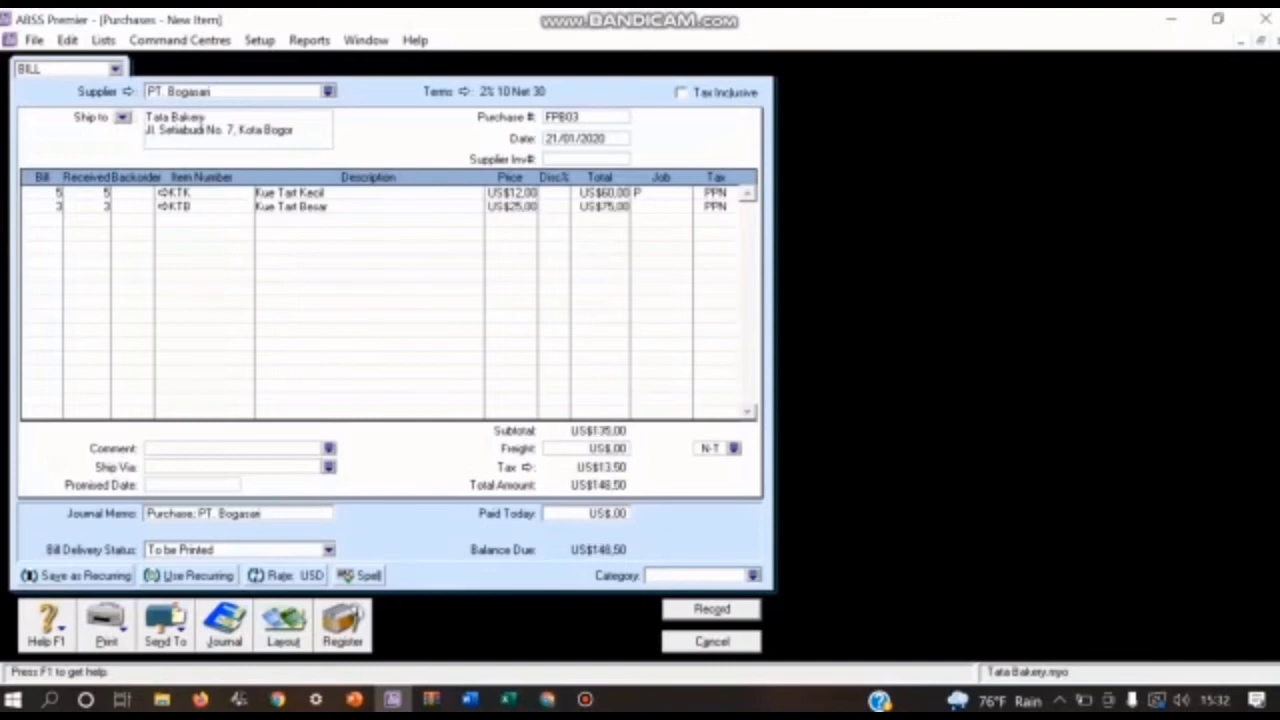
Step: Assign job P (Produk) to the Kue Tart Besar line and set the bill's category to O (Overseas)
click(656, 207)
click(684, 206)
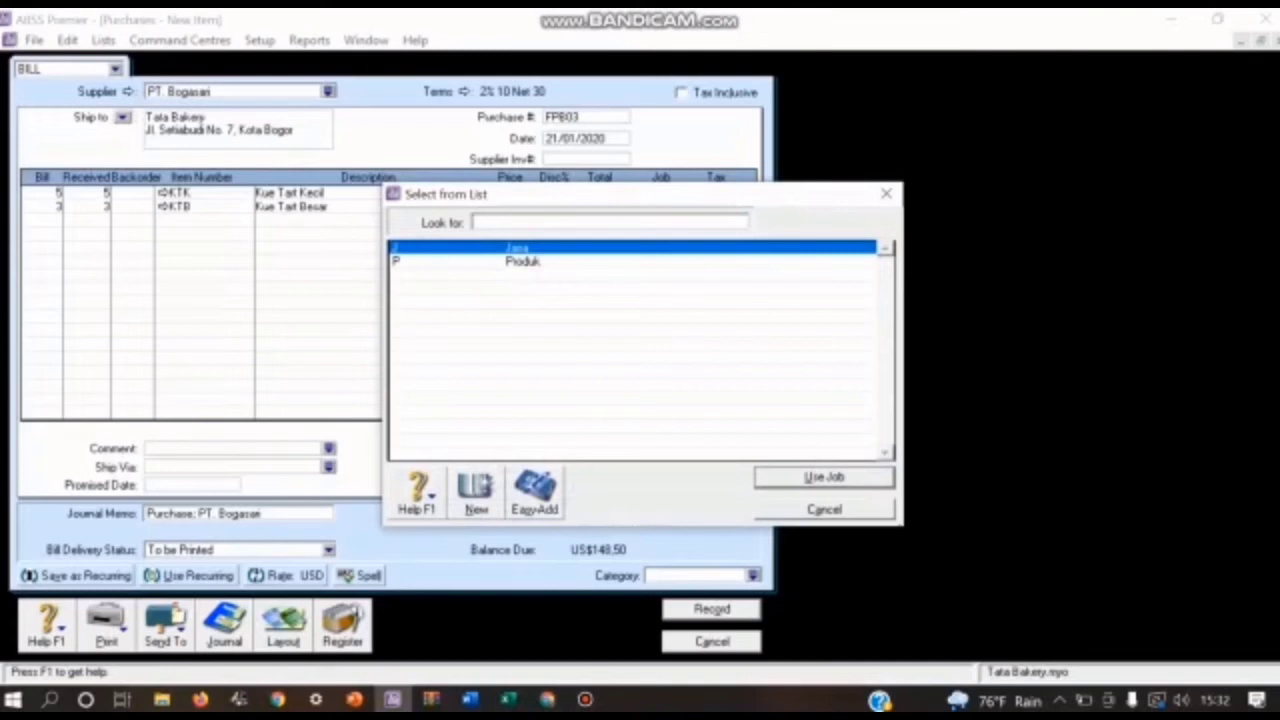
text(P)
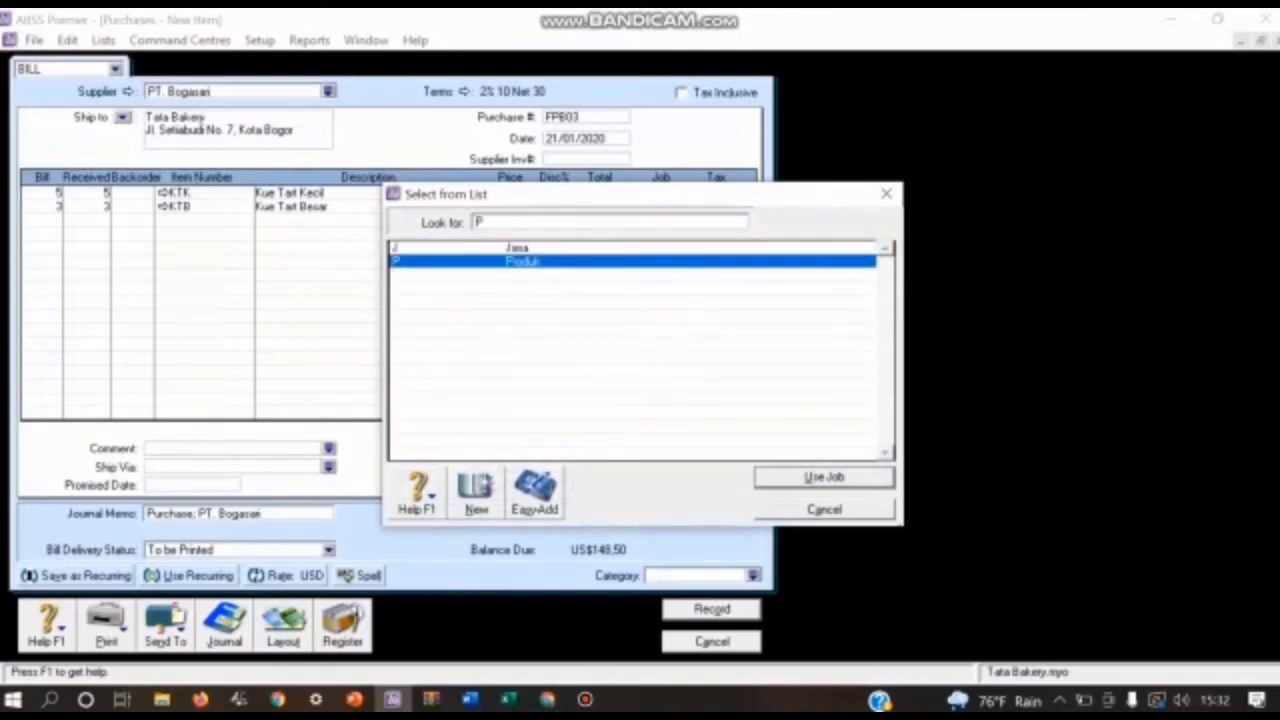
key(Return)
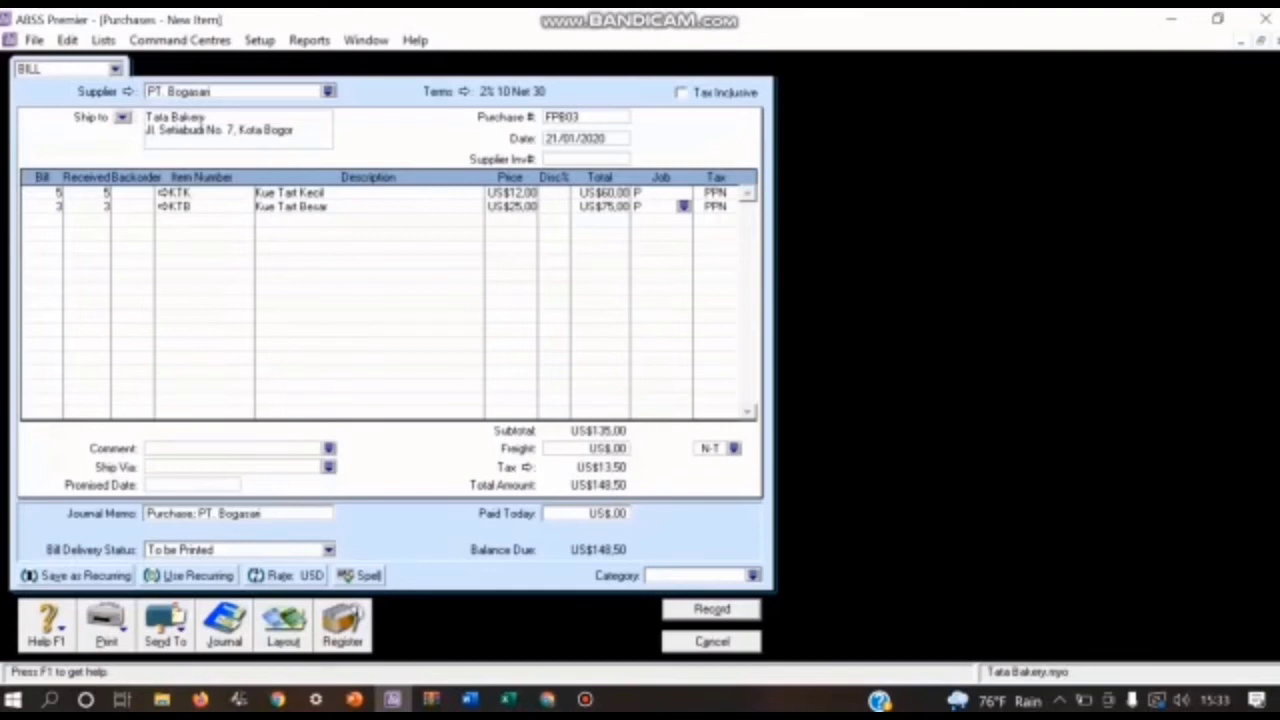
click(753, 576)
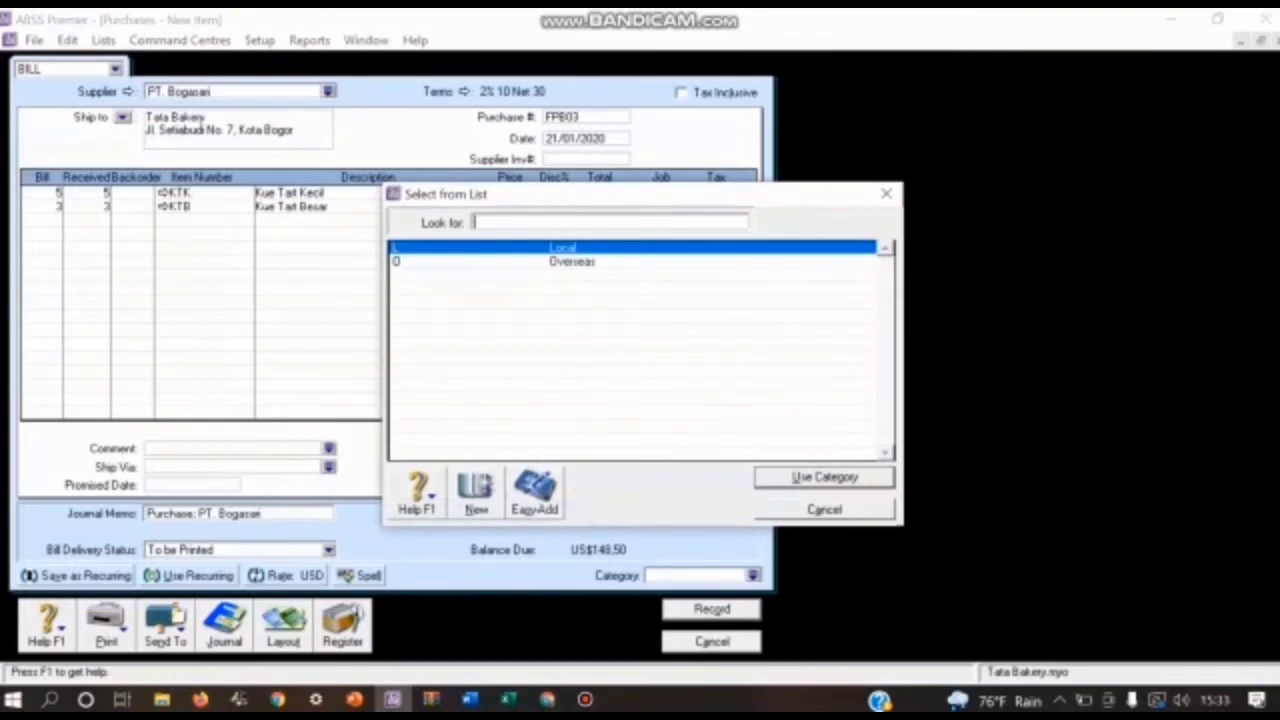
text(0)
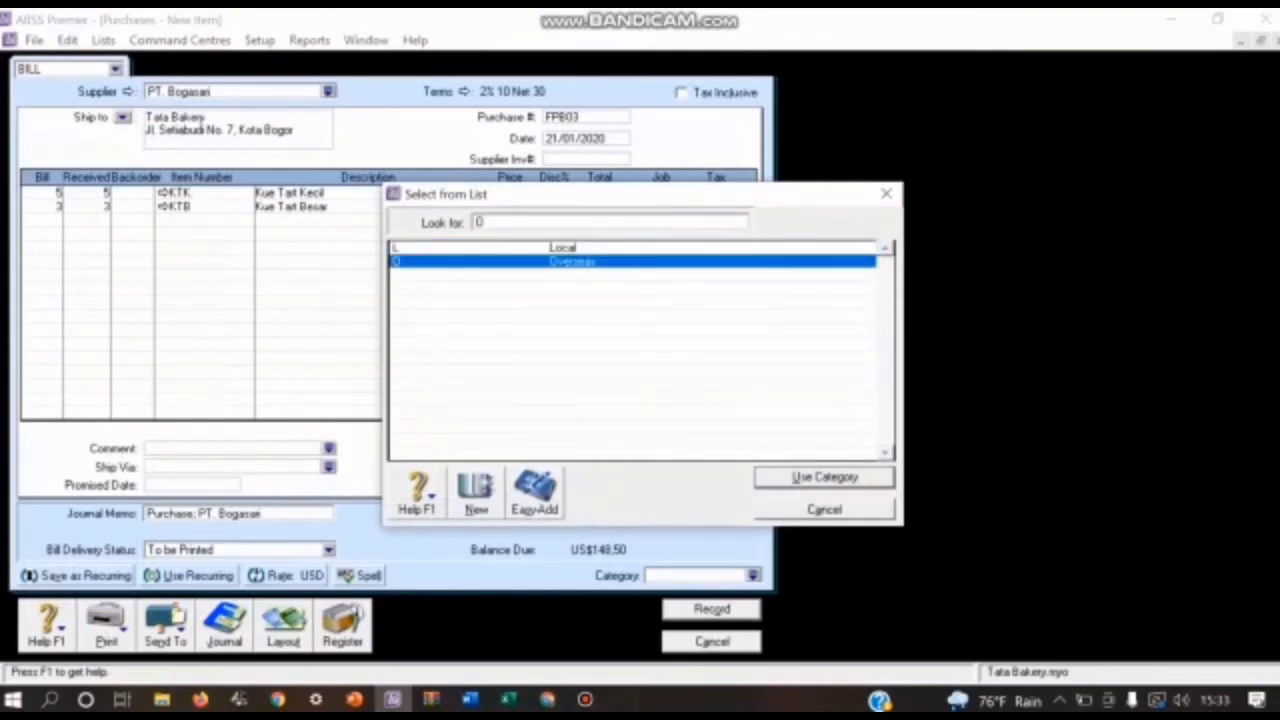
key(Return)
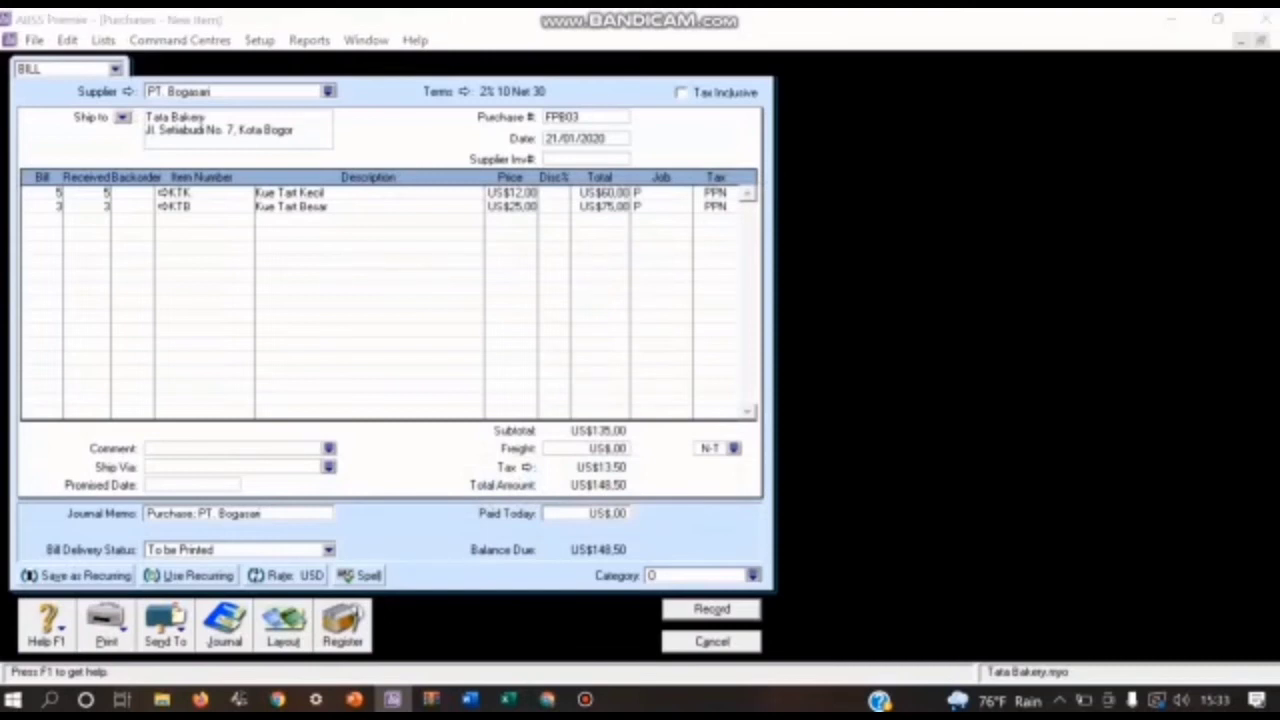
Step: Review the bill's journal recap, then record it with the duplicate purchase number FPB03 and leave purchase entry
key(ctrl+r)
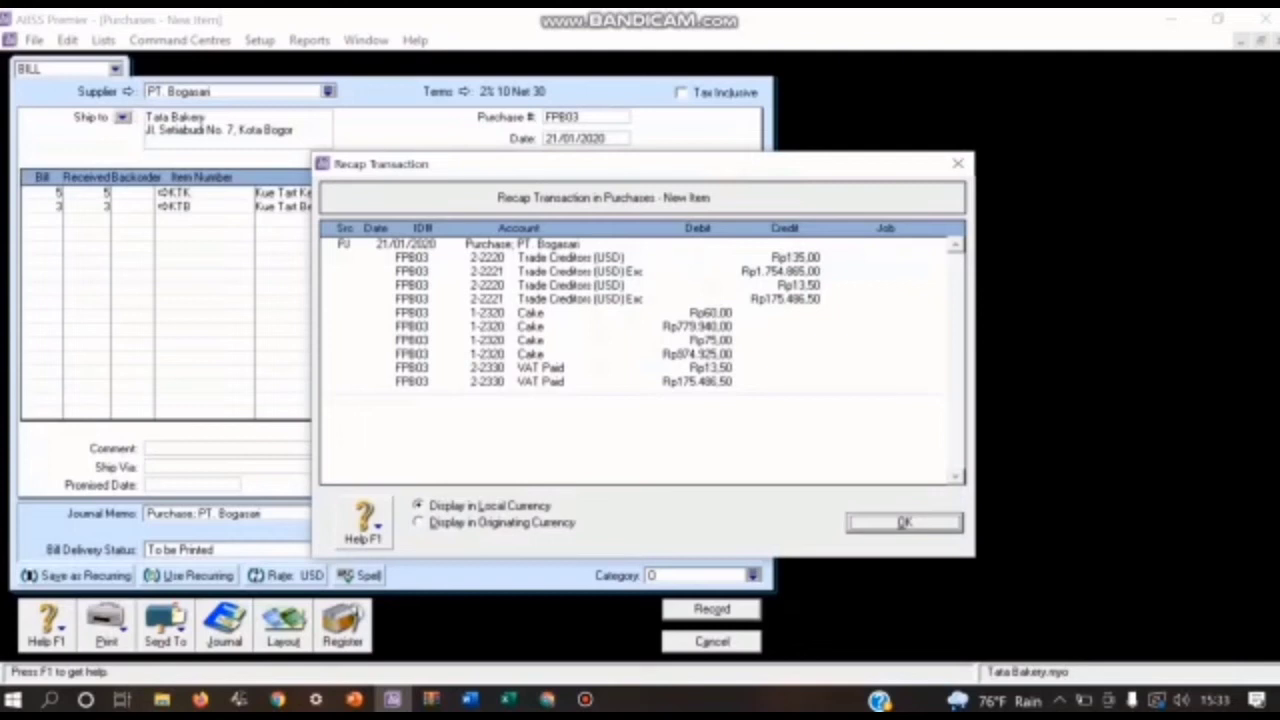
key(Return)
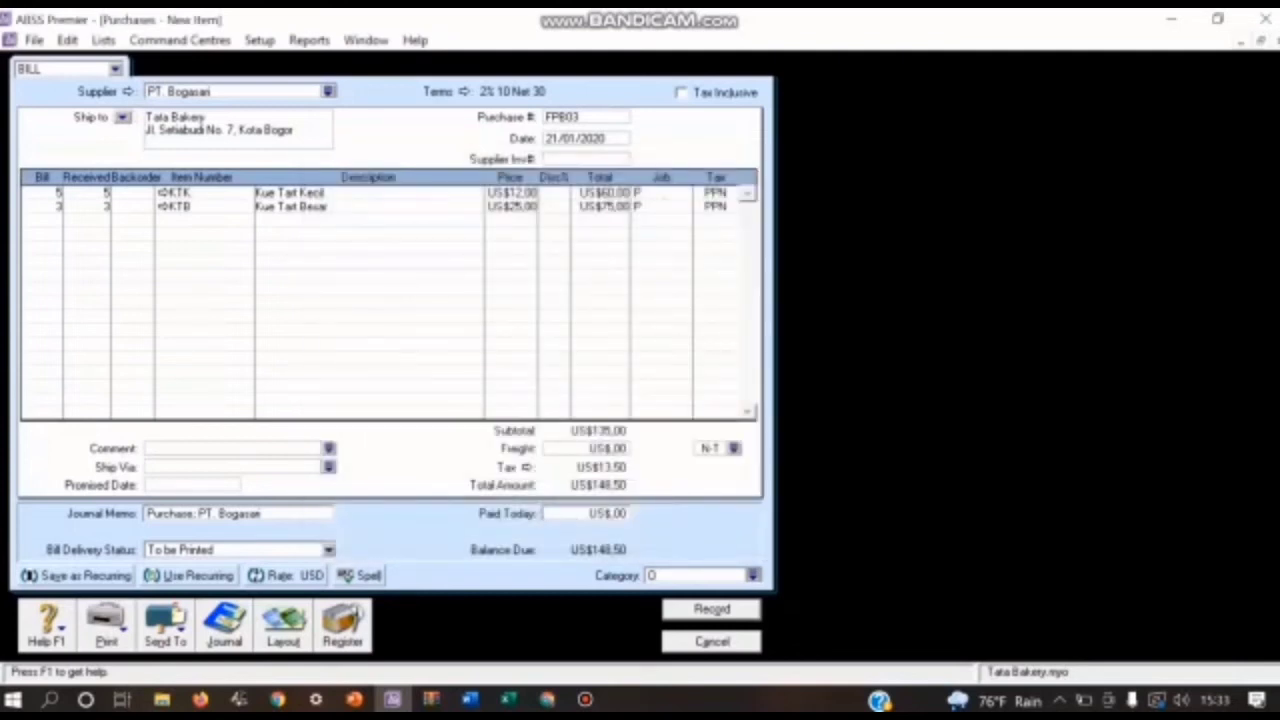
key(Return)
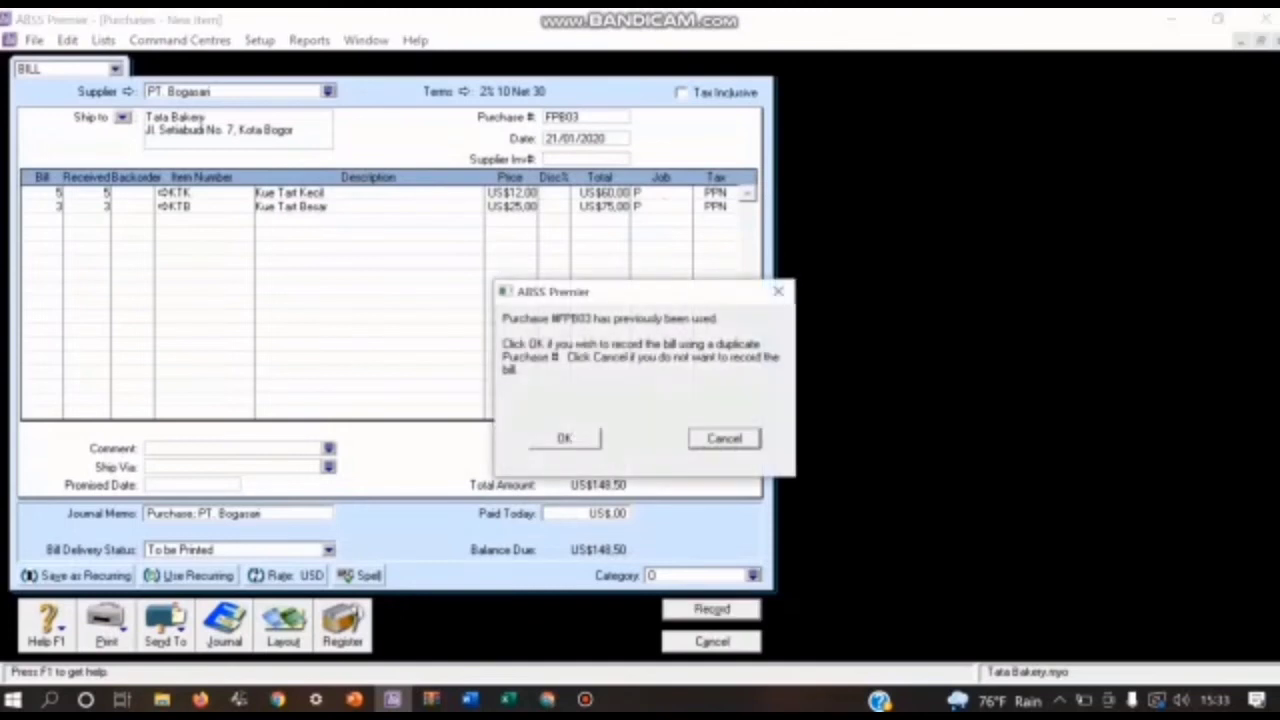
key(Return)
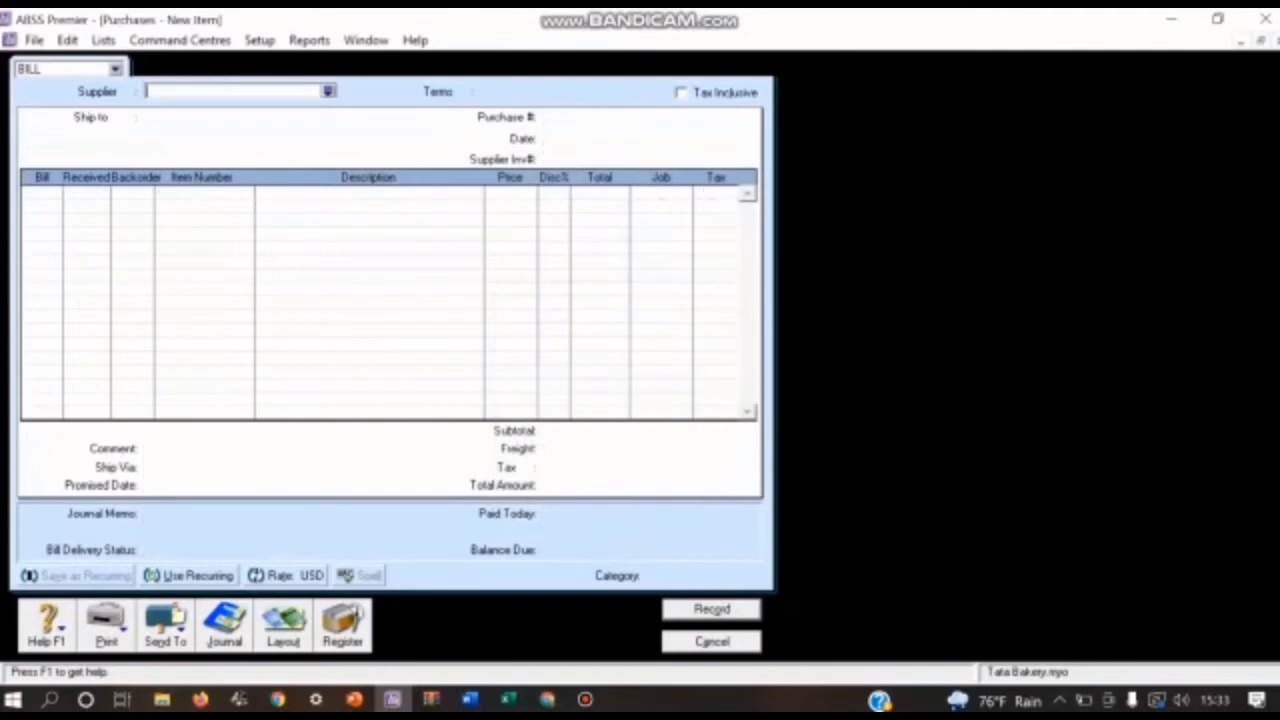
key(Escape)
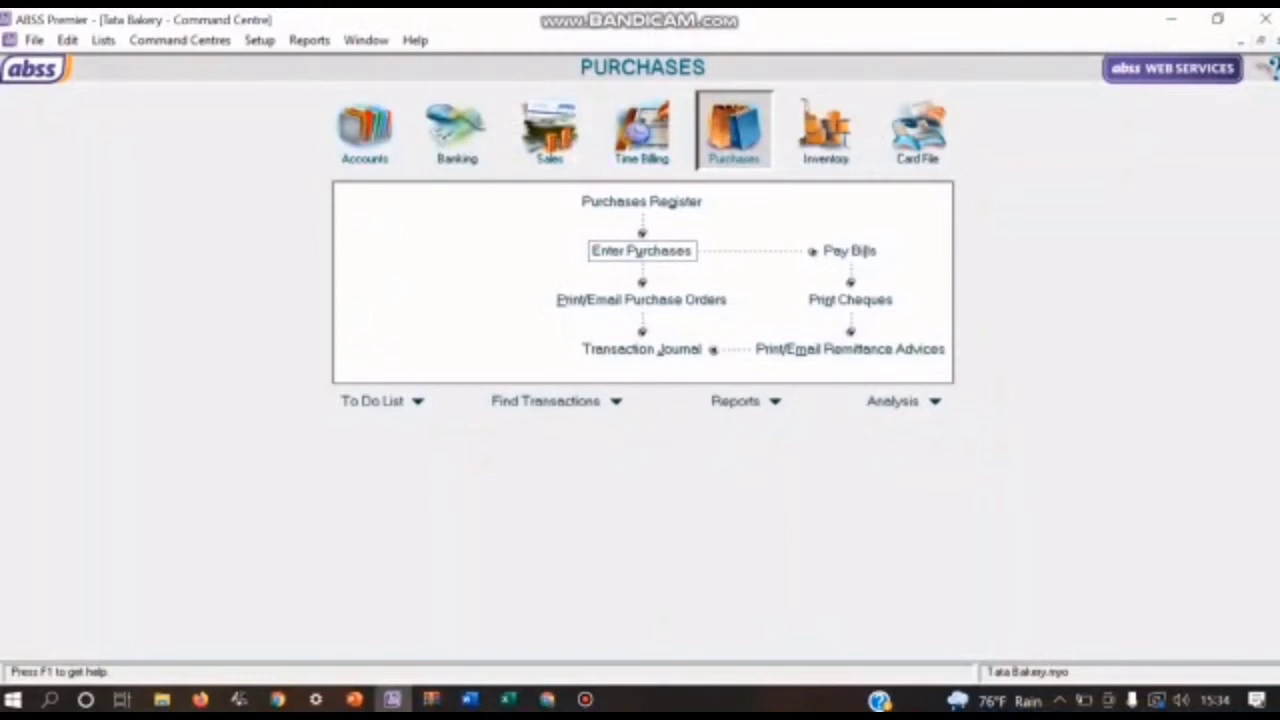
Step: Start a new purchase bill for supplier PT. Bogasari using the Item layout
click(641, 250)
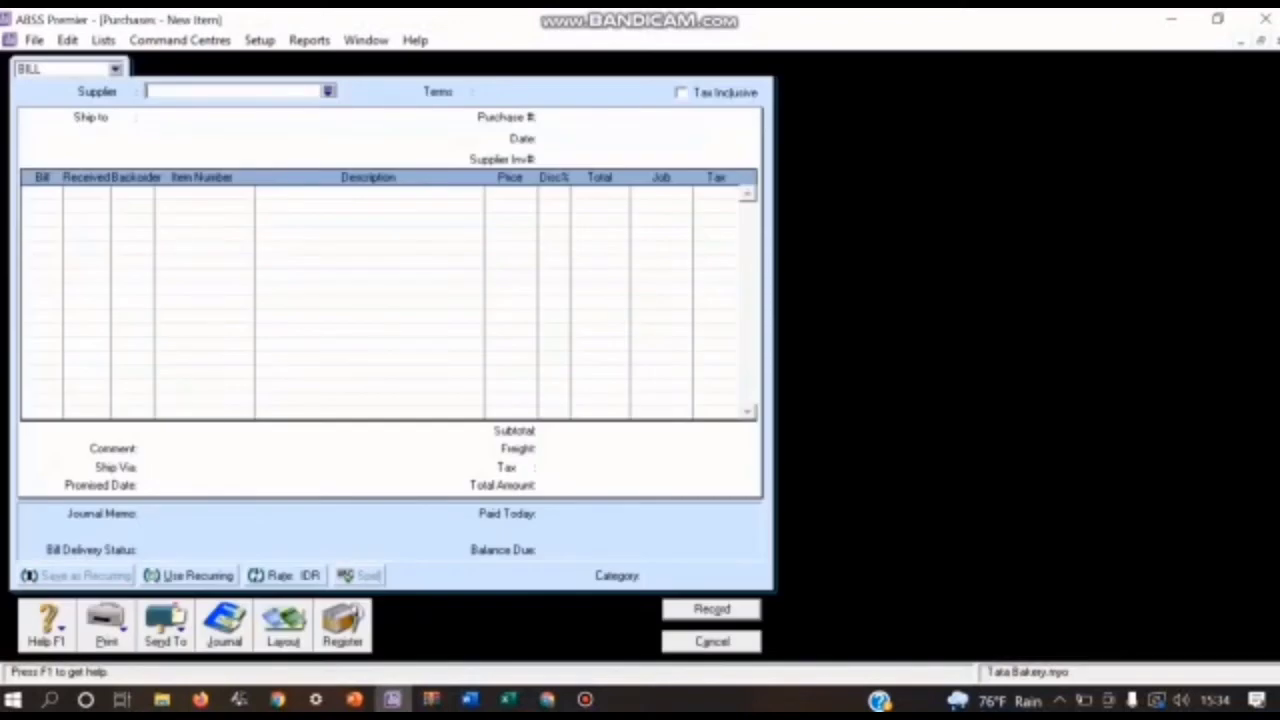
click(328, 91)
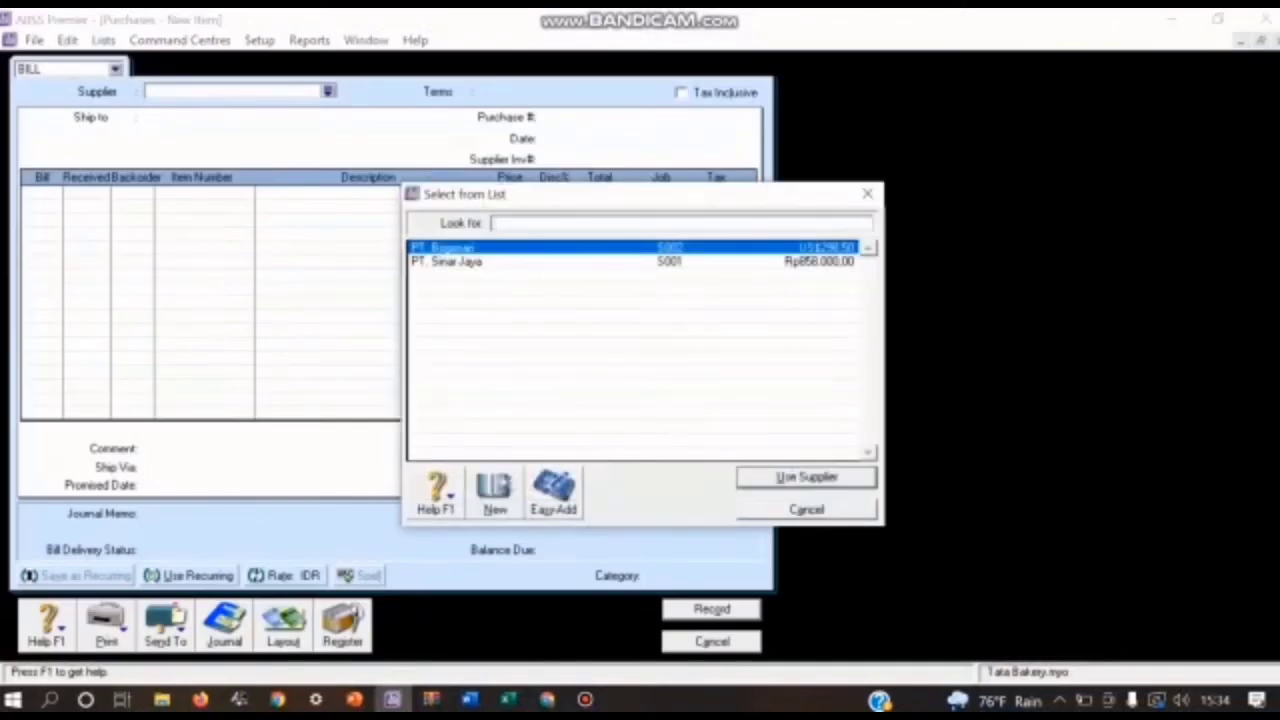
key(Return)
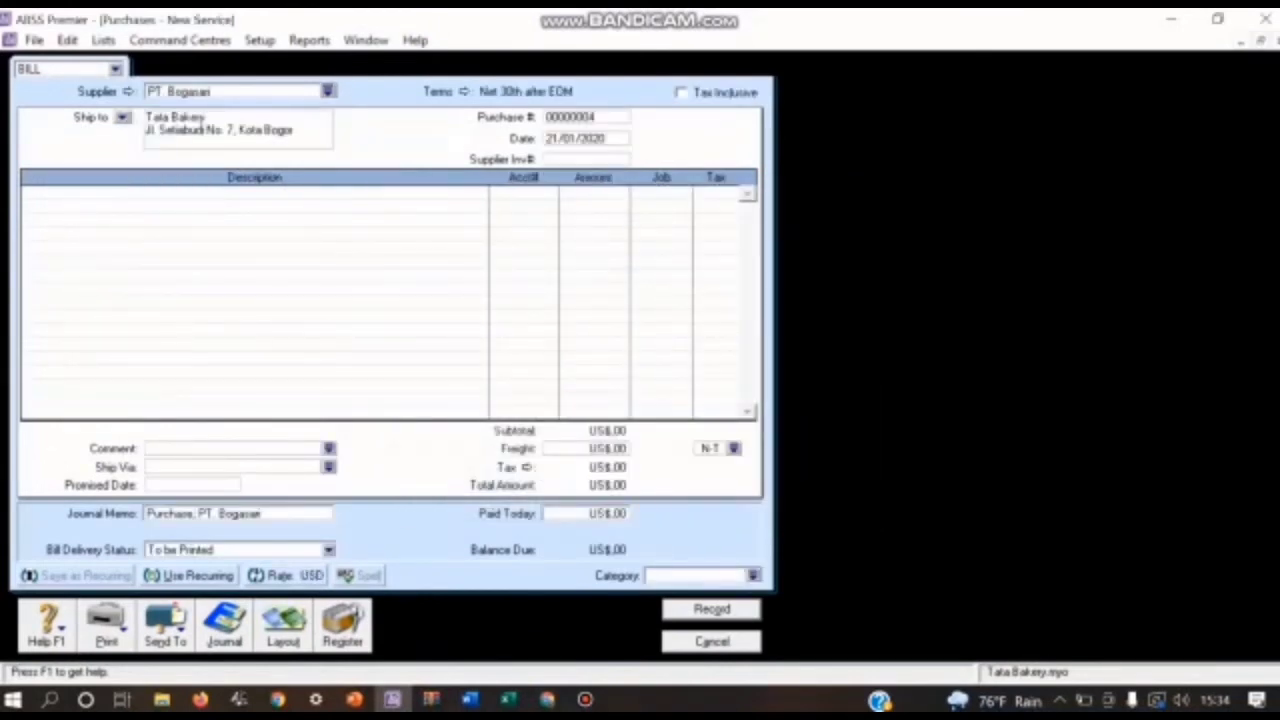
click(283, 626)
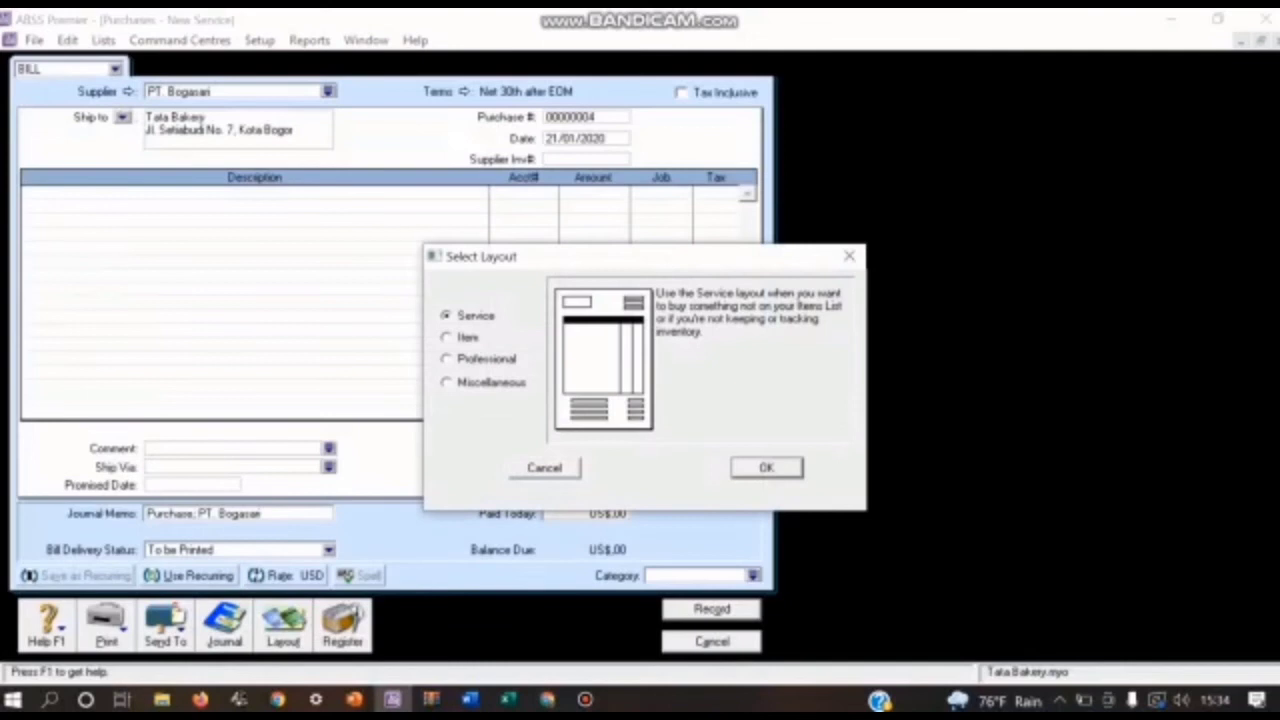
click(447, 338)
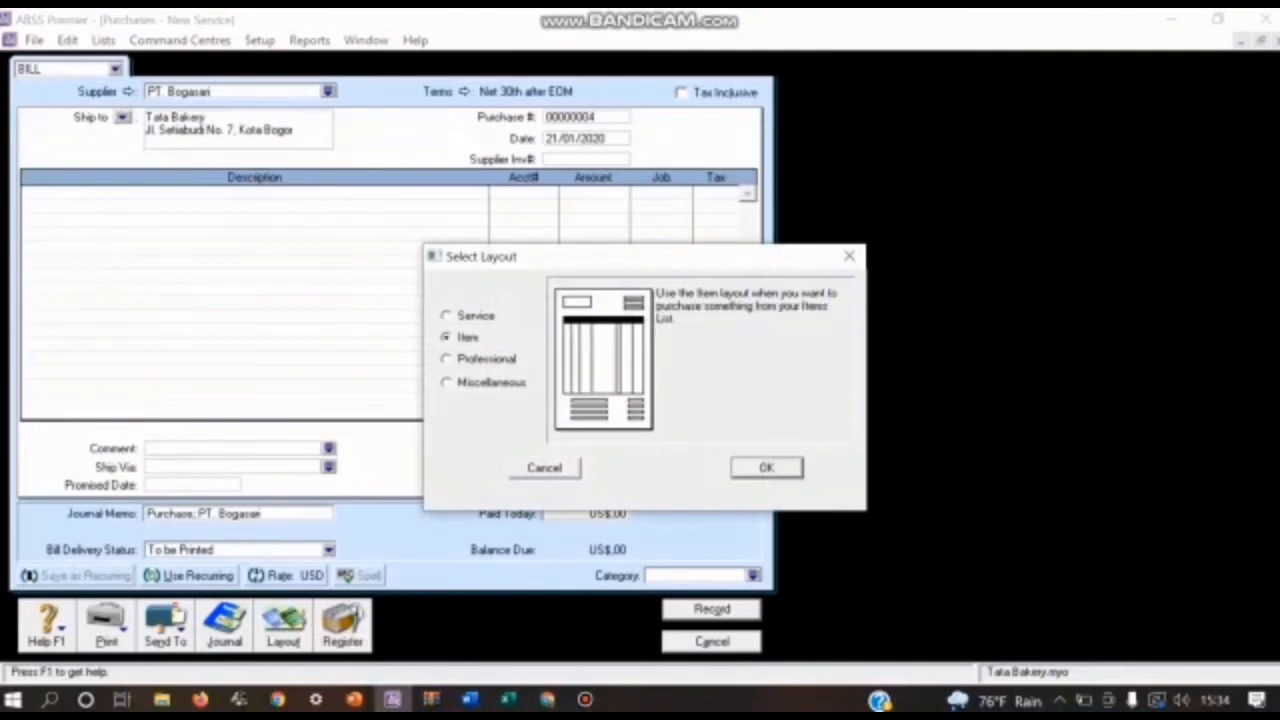
key(Return)
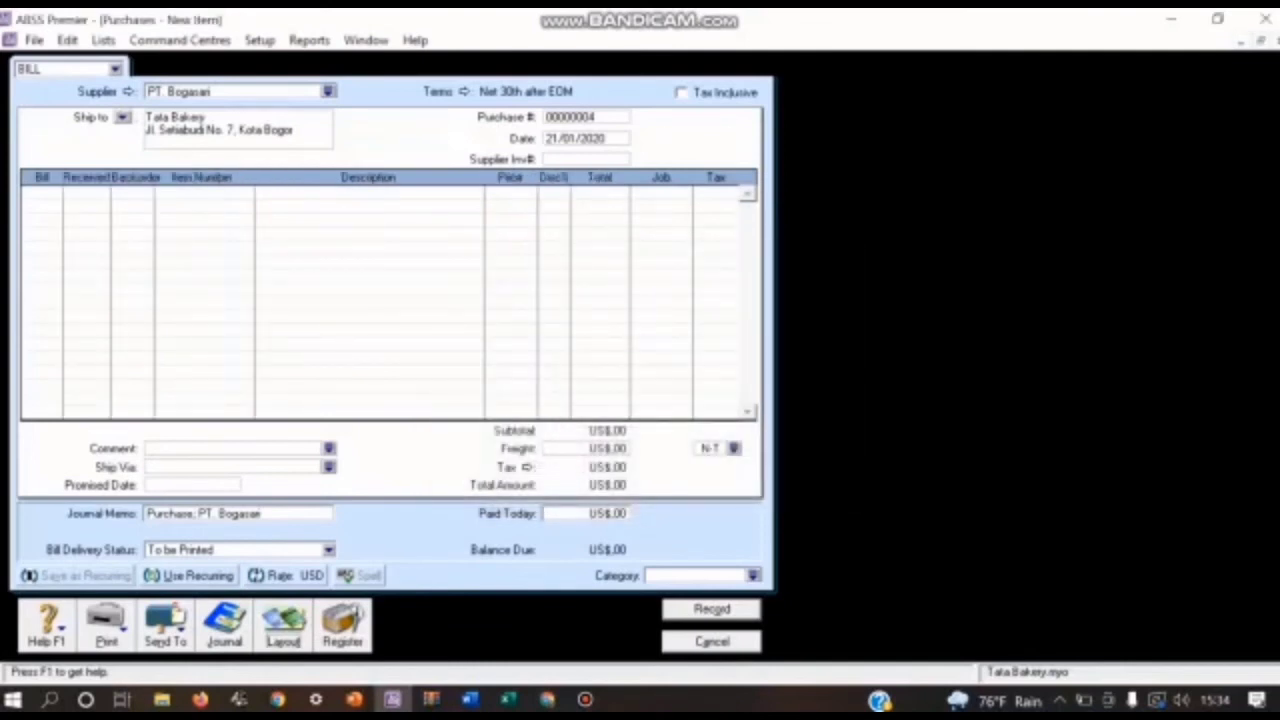
Step: Set the new bill's credit terms to C.O.D
click(462, 91)
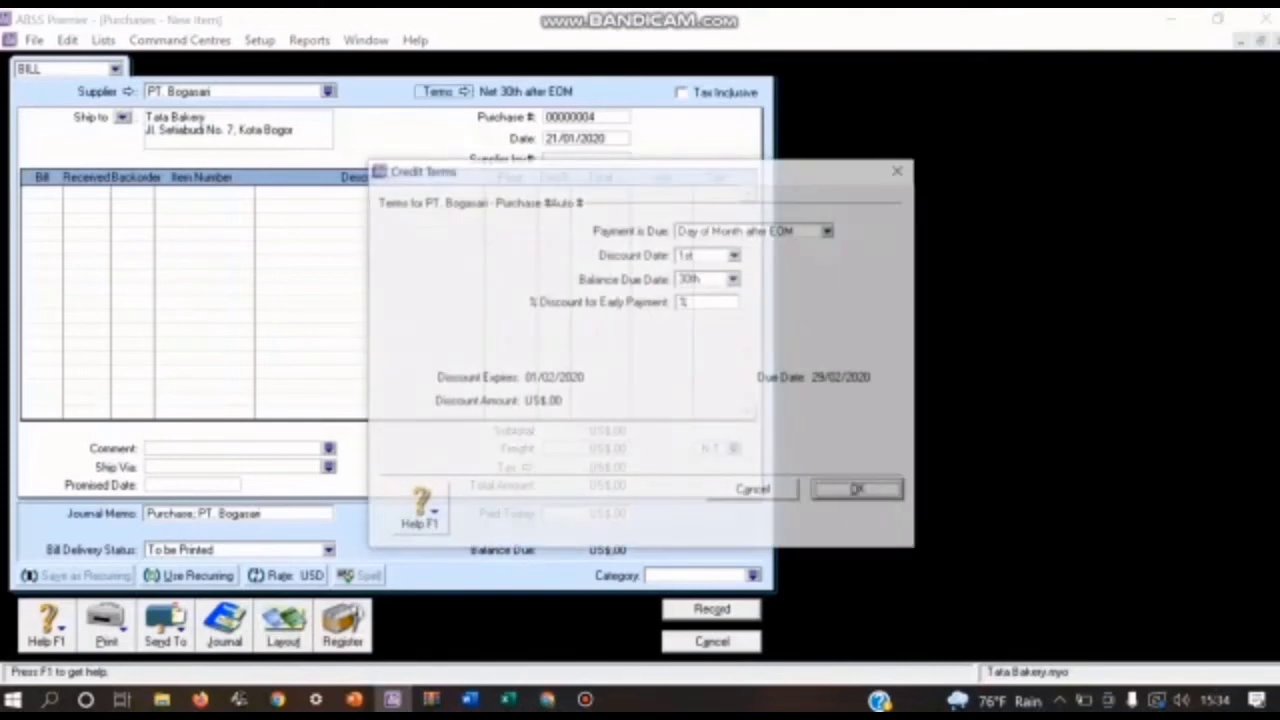
click(830, 231)
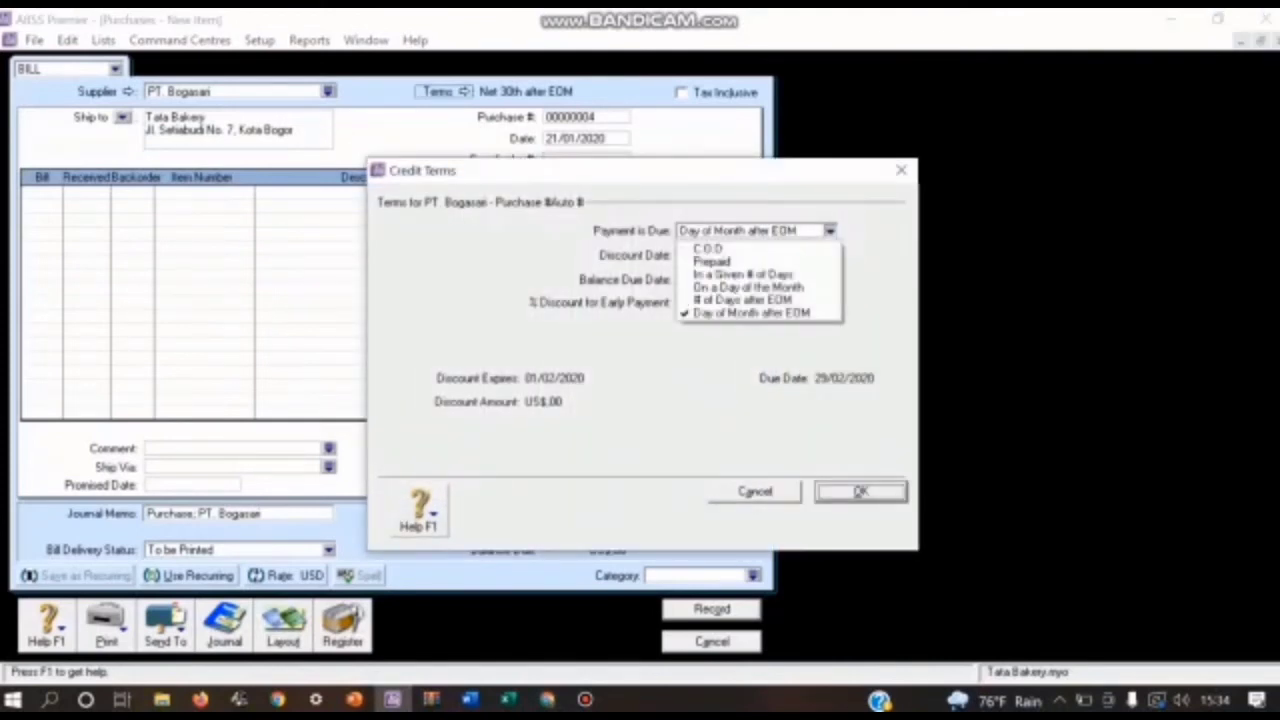
key(Return)
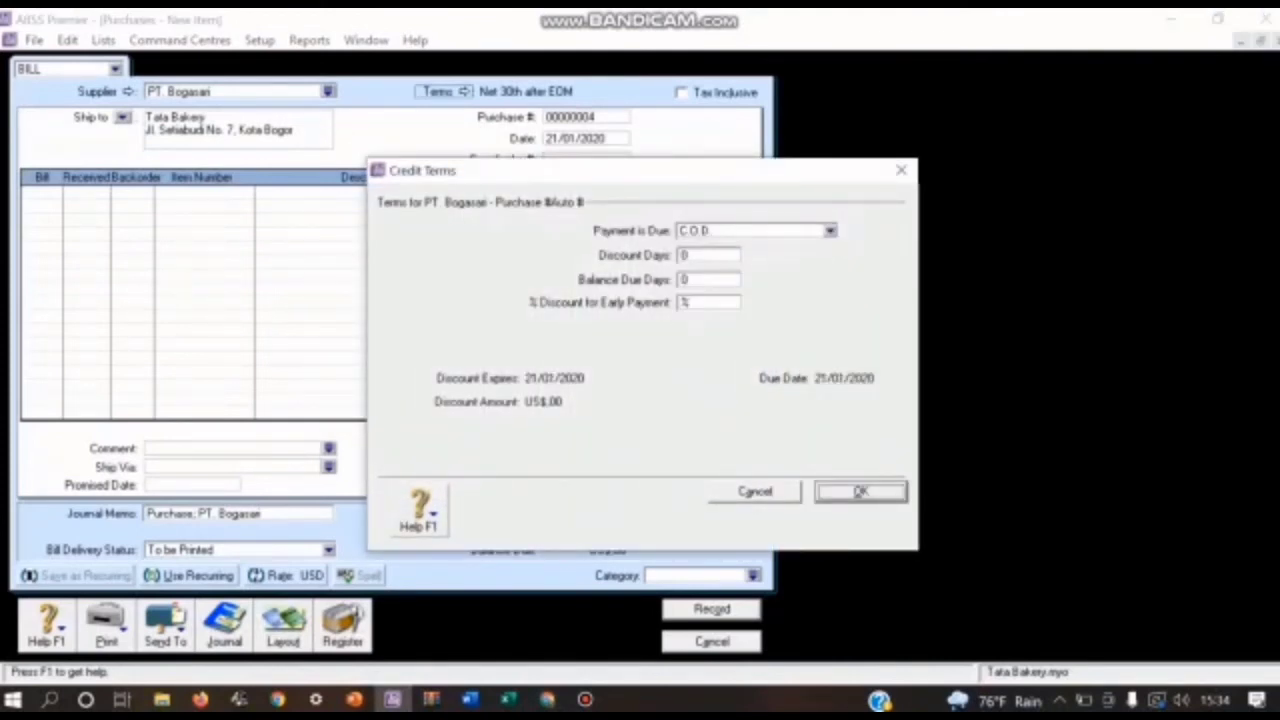
key(Return)
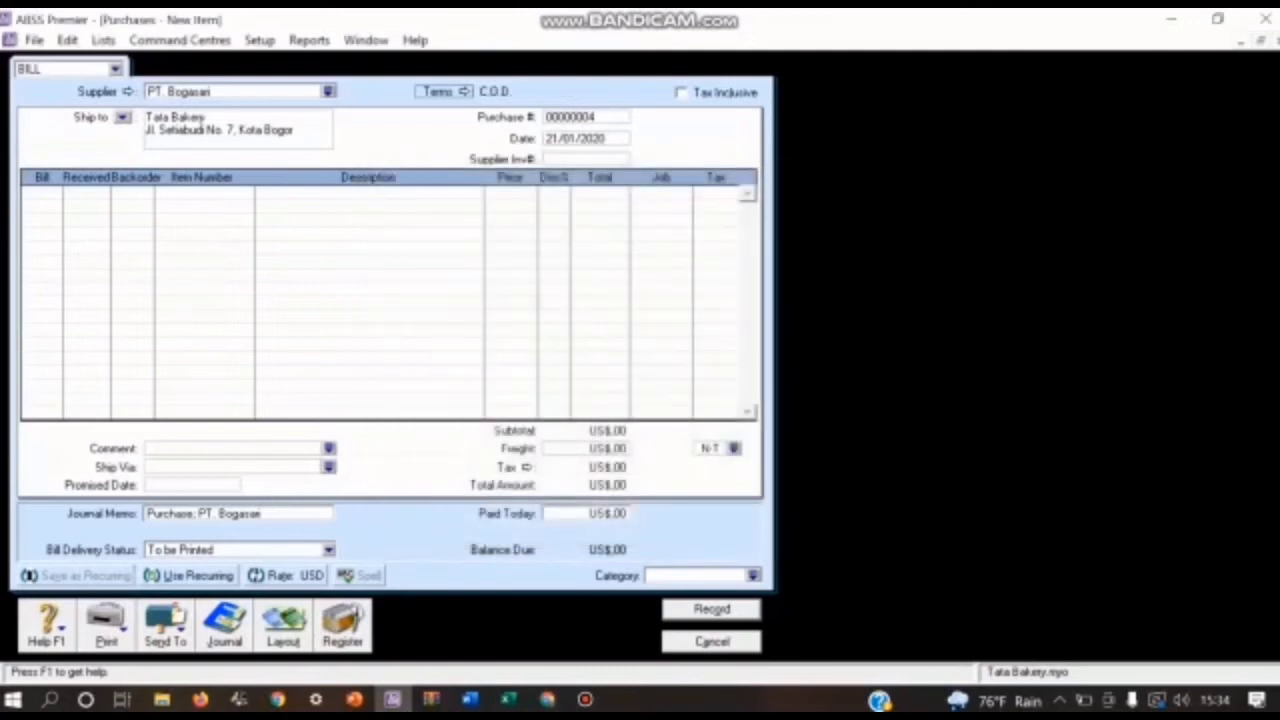
Step: Set the new bill's purchase number to FPB05
key(Tab)
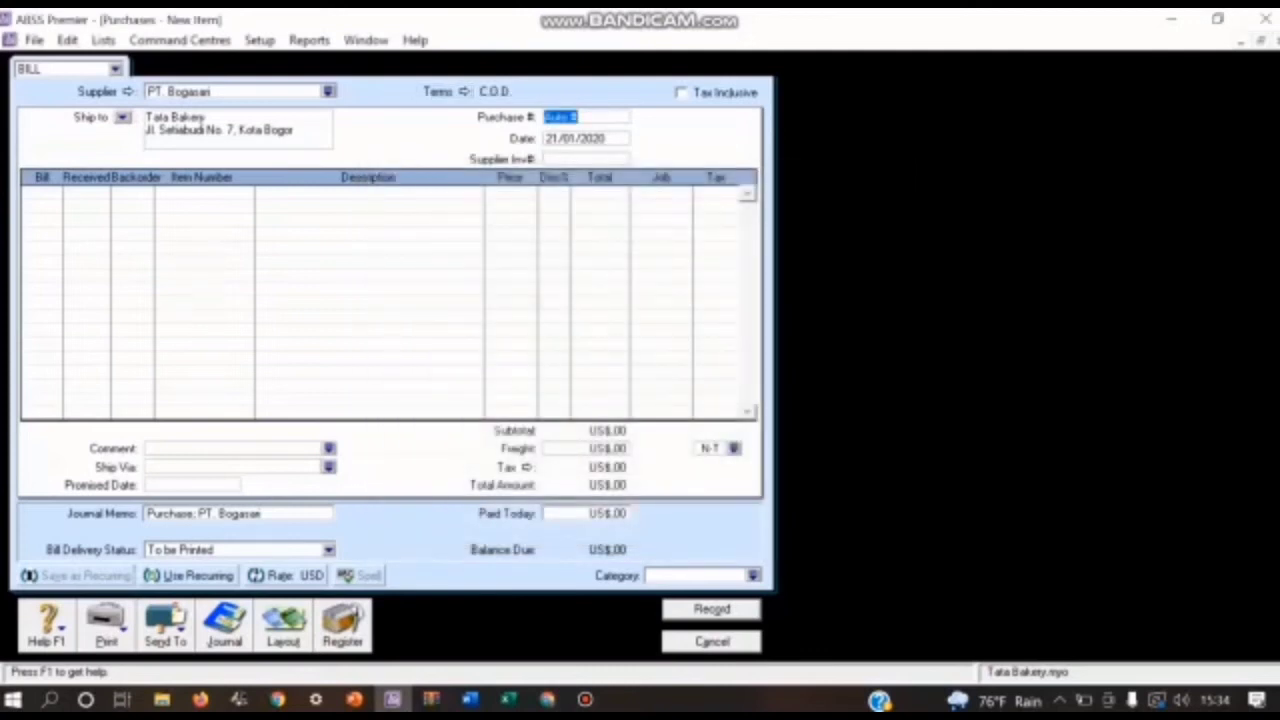
text(FPB05)
key(Tab)
Step: Enter a quantity of 5 of item KTB Kue Tart Besar on the first line of bill FPB05
text(5)
key(Return)
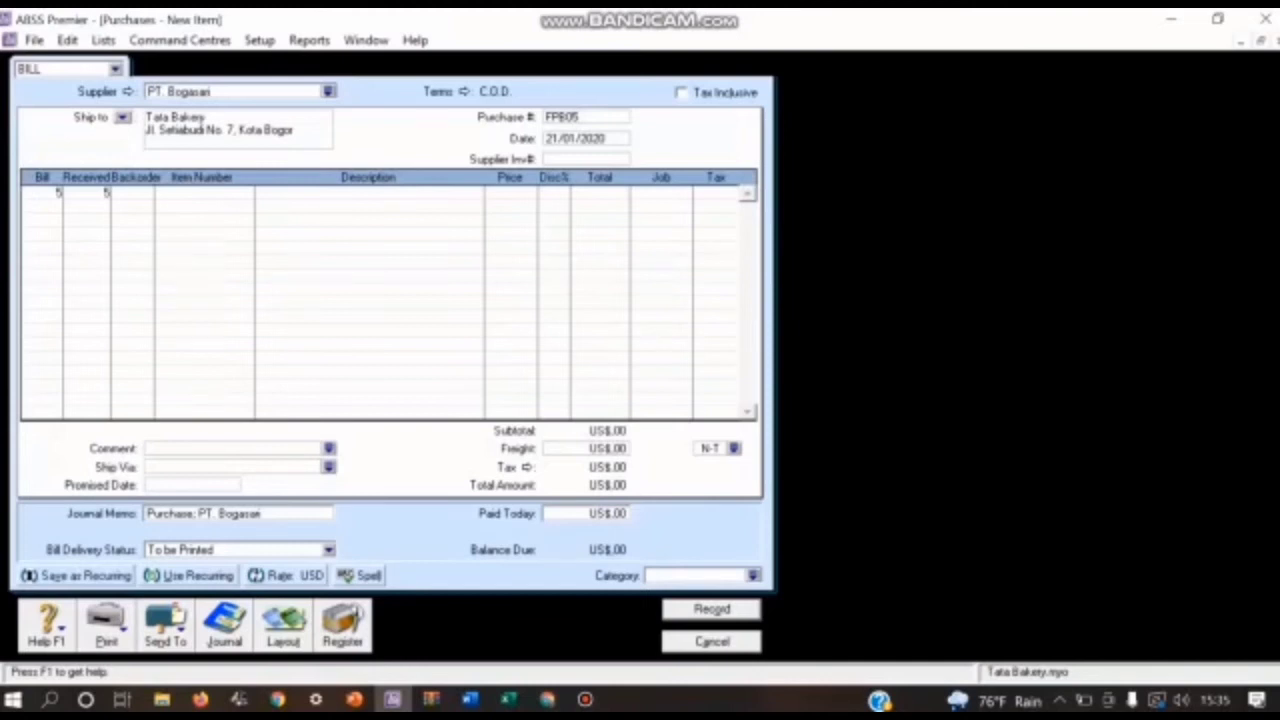
click(204, 193)
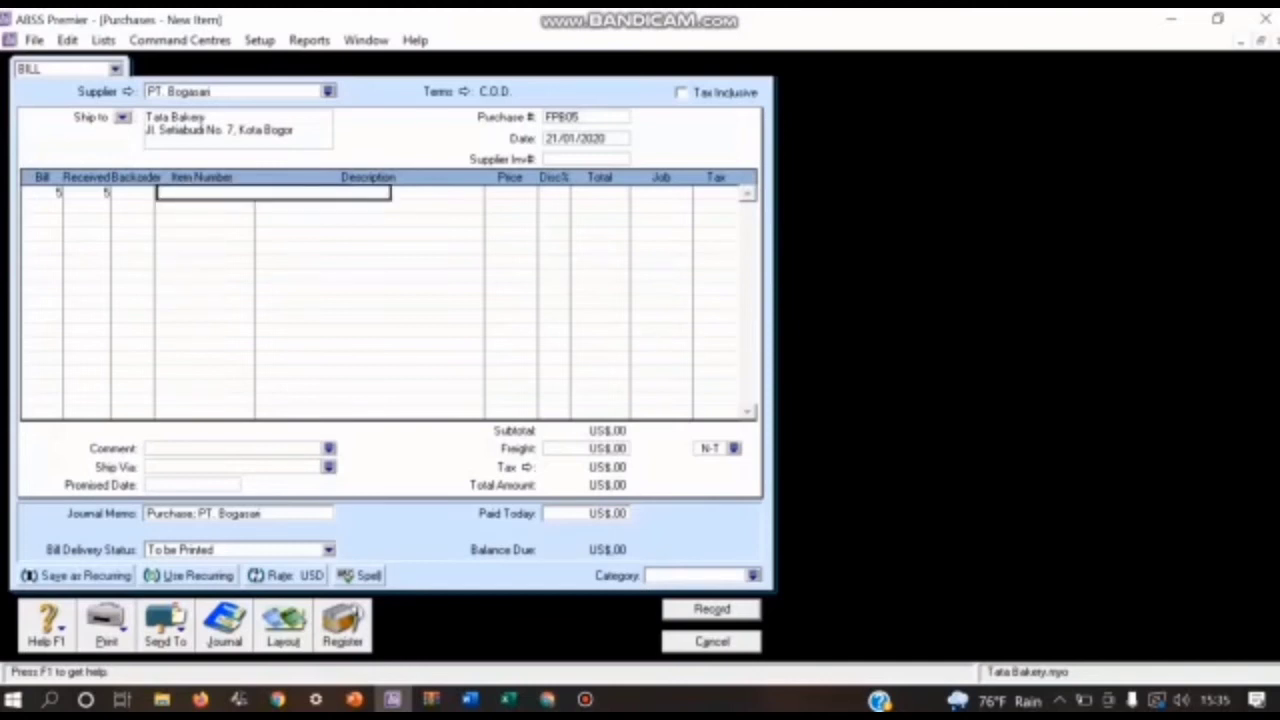
text(KTB)
key(Return)
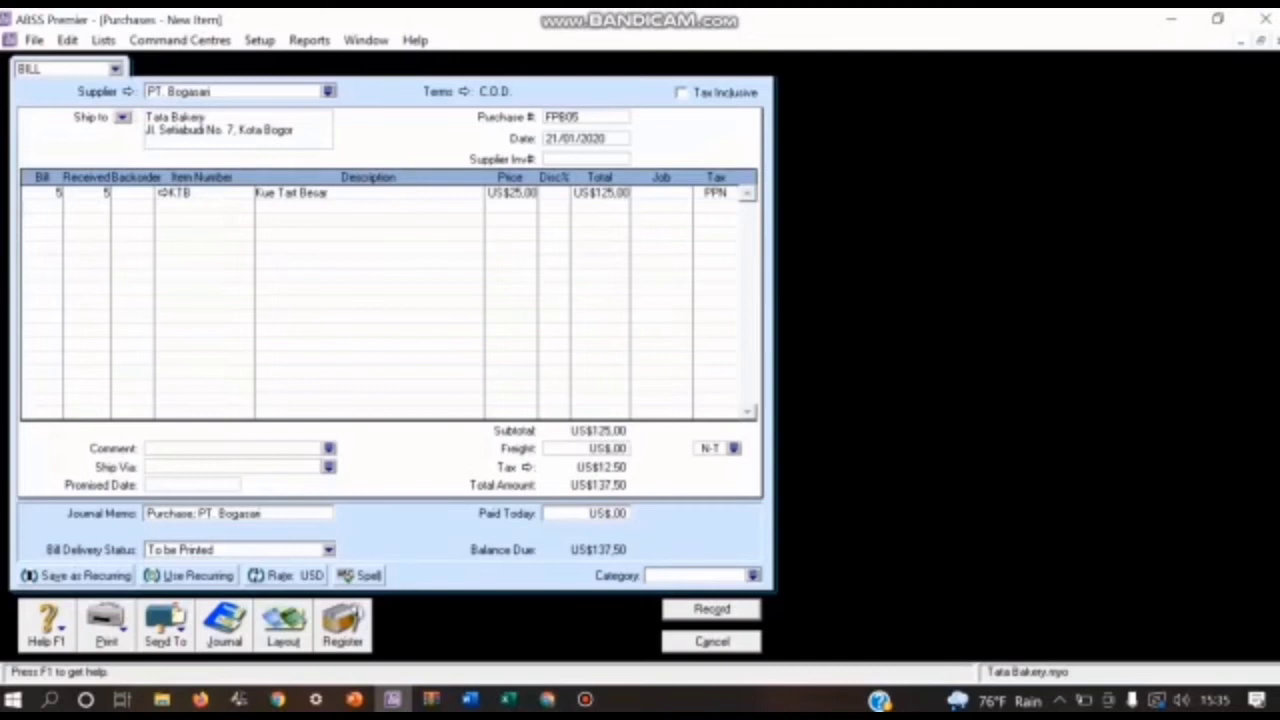
Step: Assign job P (Produk) to the KTB line of bill FPB05 and set the bill's category to O (Overseas)
click(682, 193)
click(684, 193)
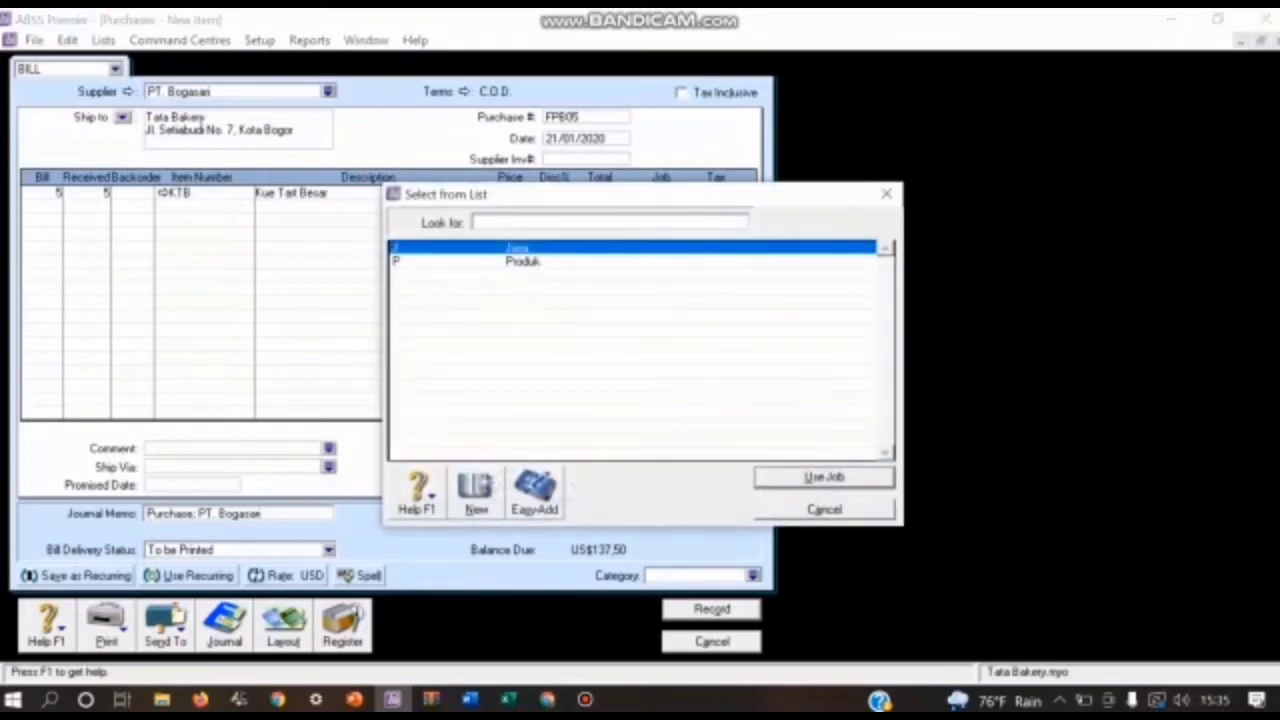
text(P)
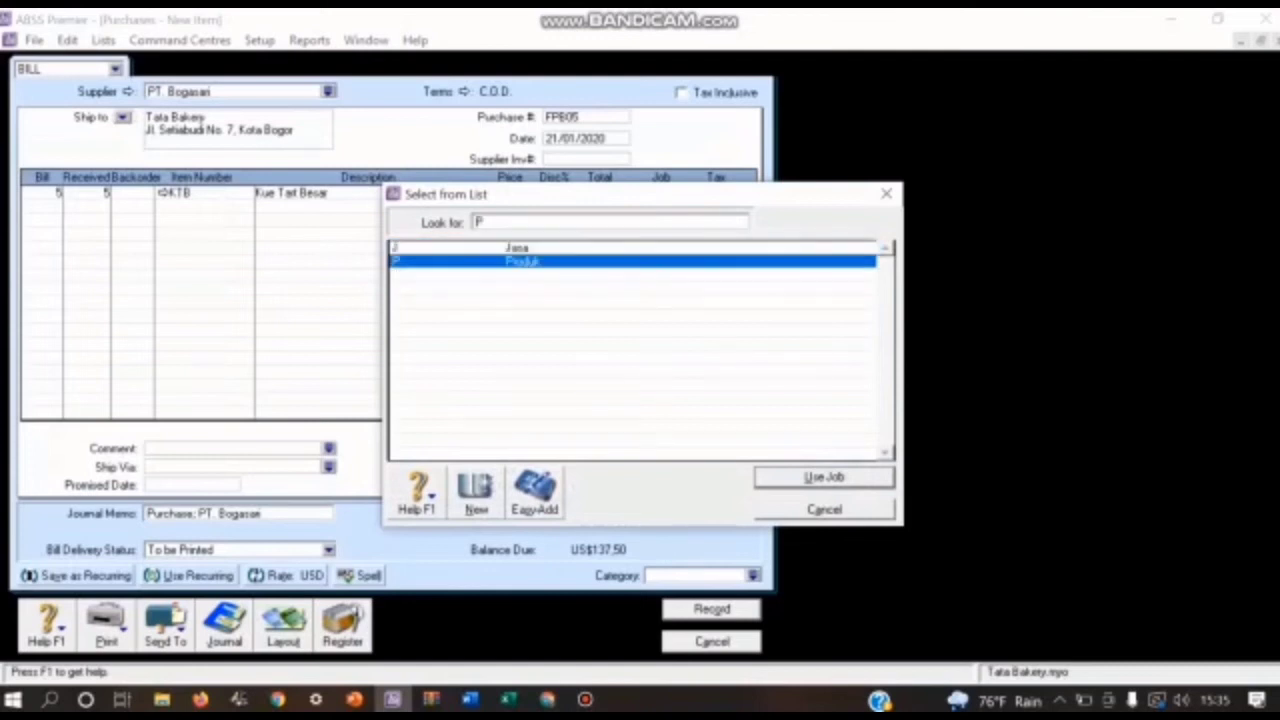
key(Return)
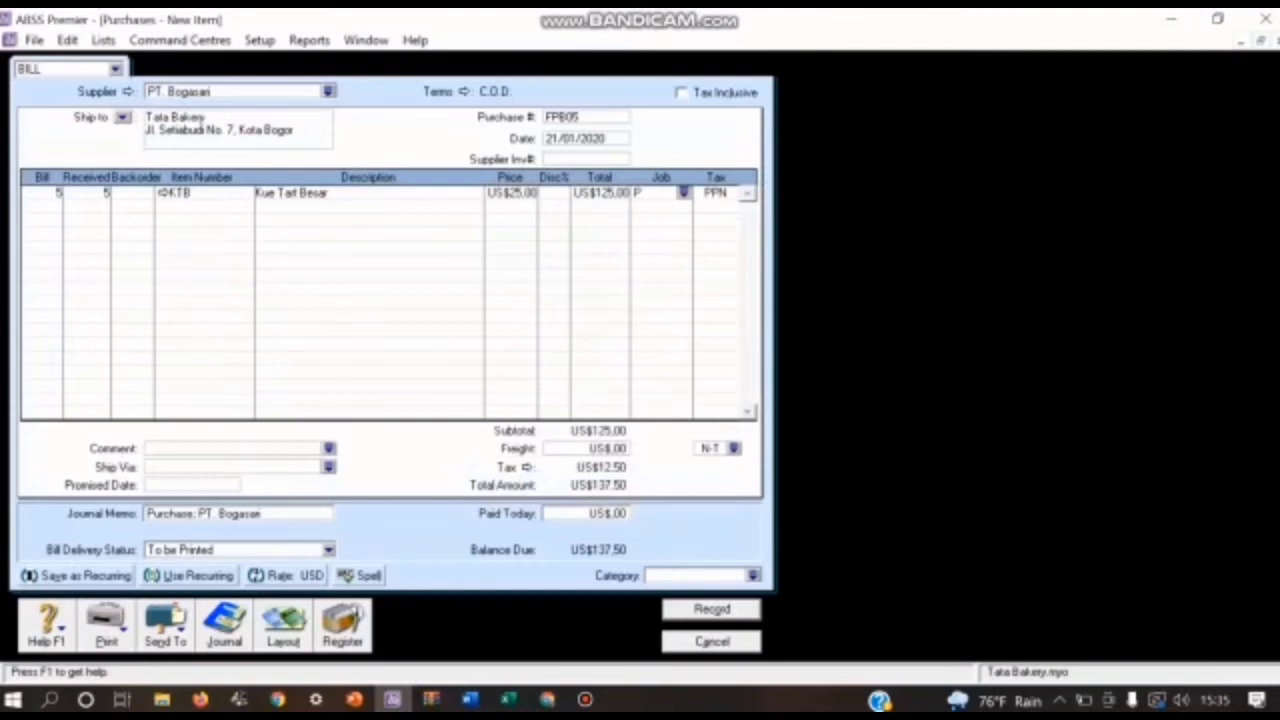
click(753, 576)
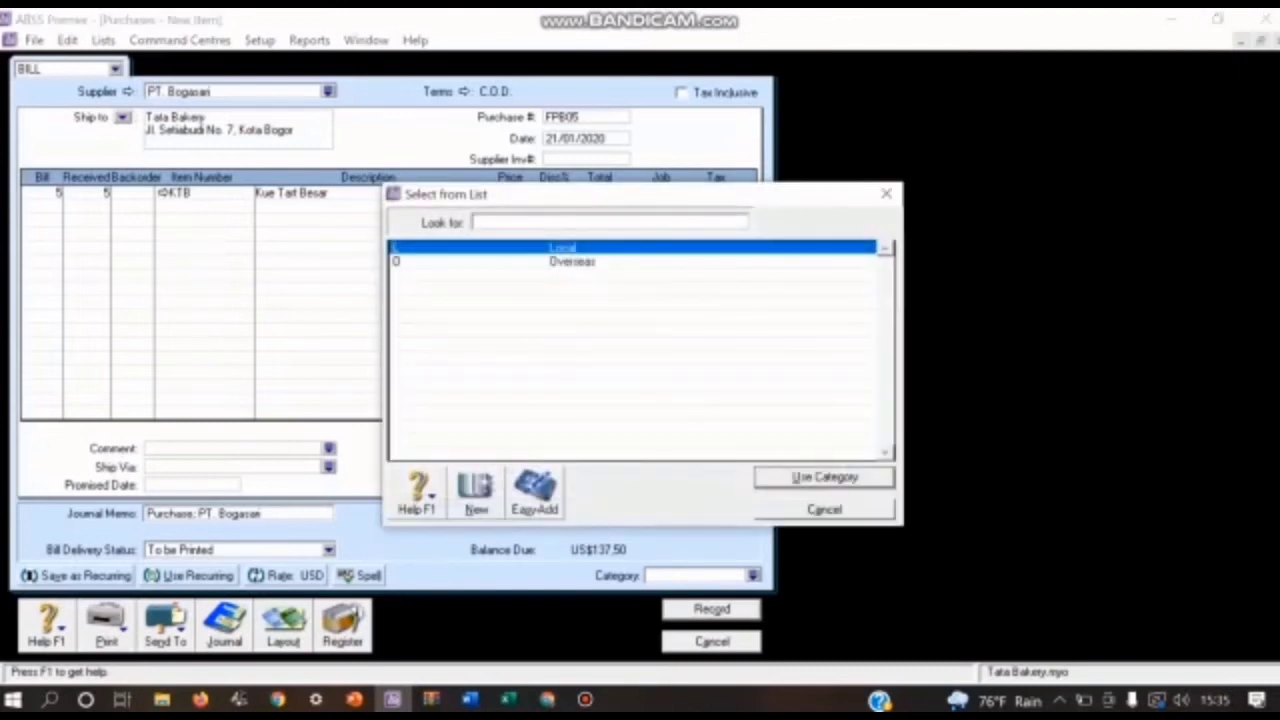
text(O)
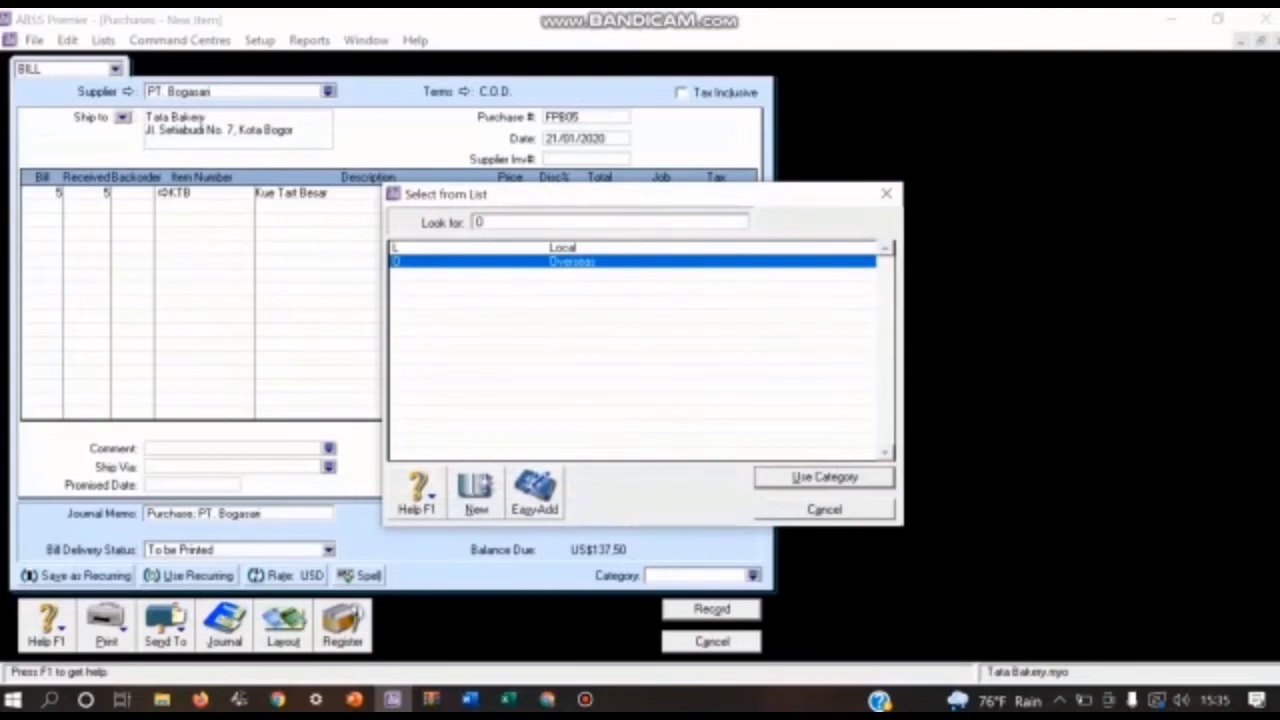
key(Return)
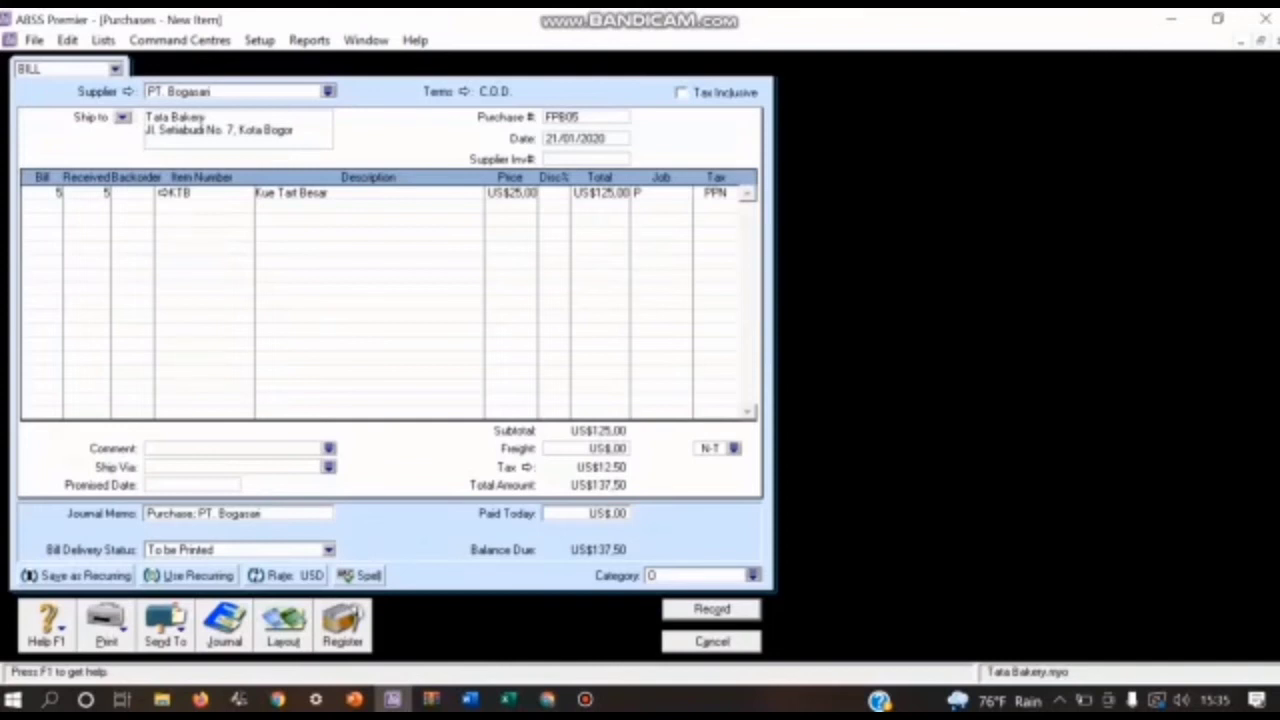
Step: Review the recap of bill FPB05's journal entries and record the bill
key(ctrl+r)
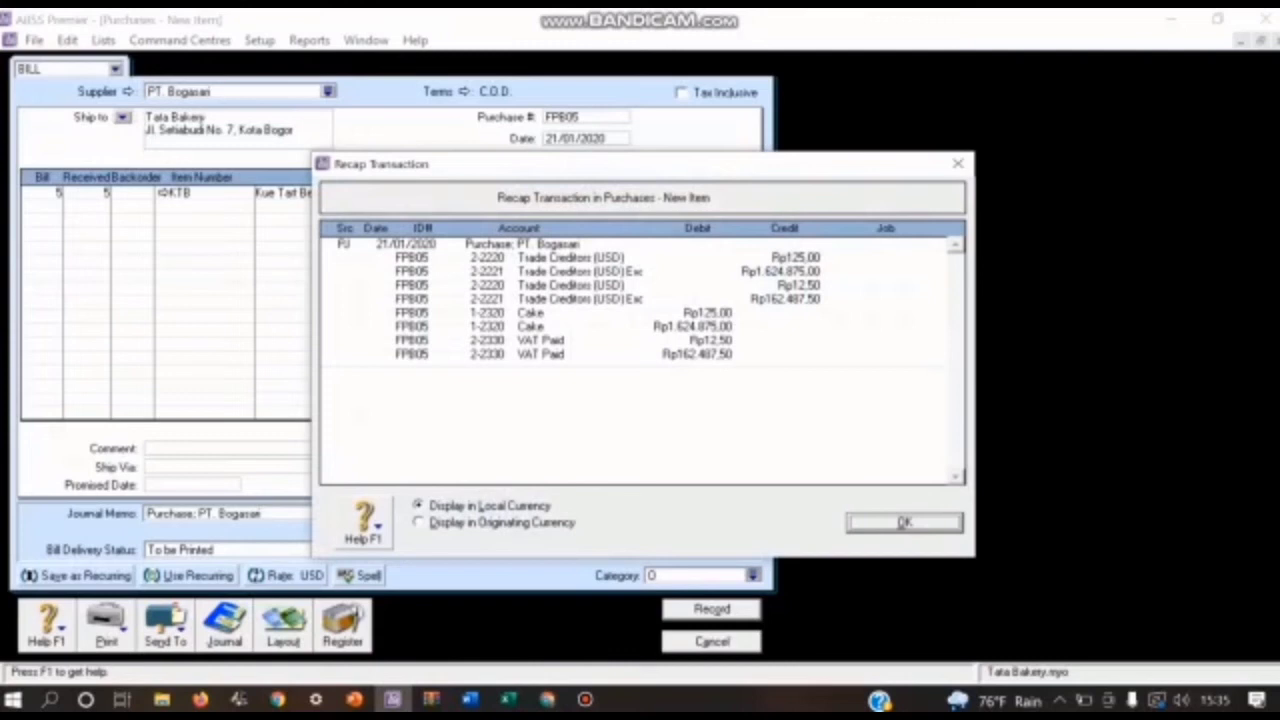
key(Return)
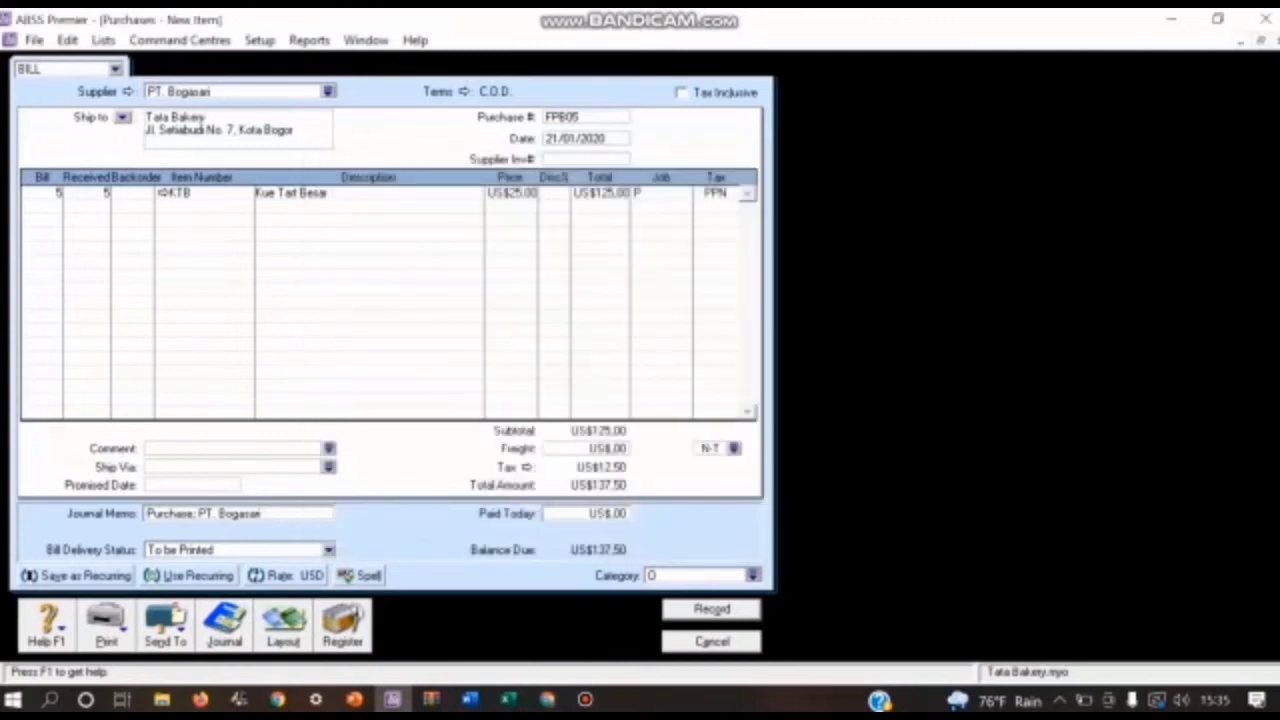
key(Return)
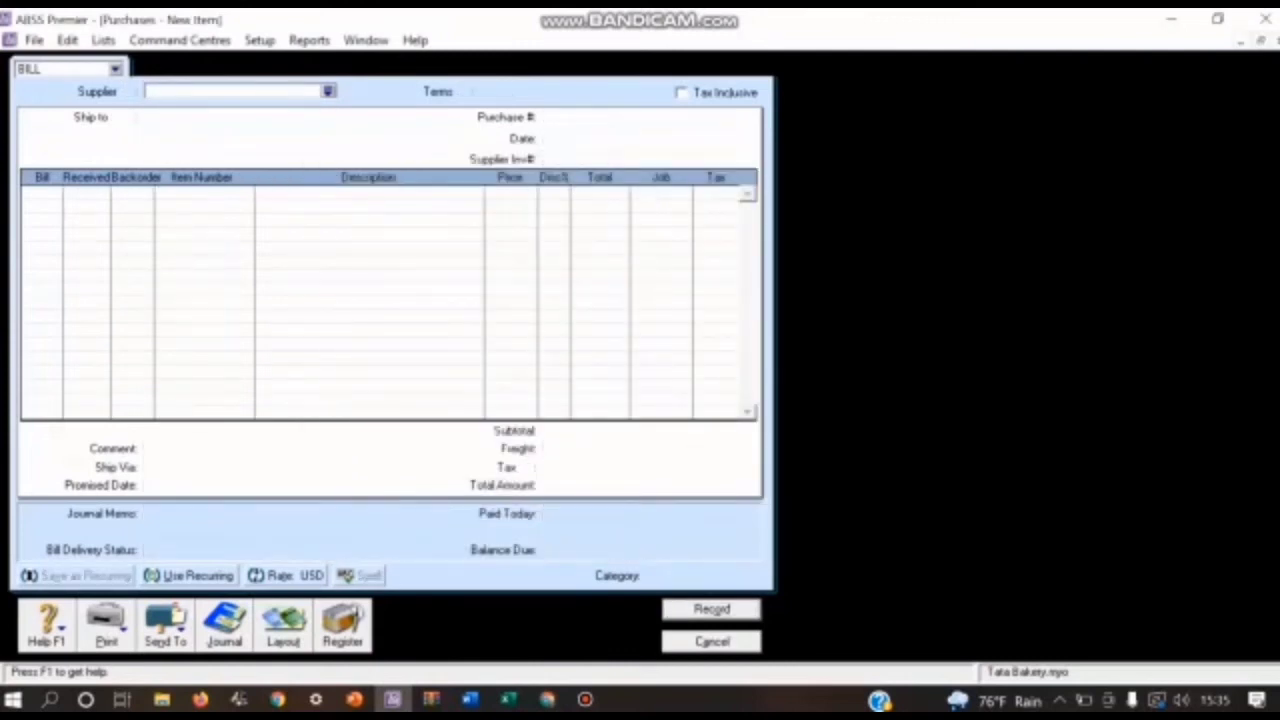
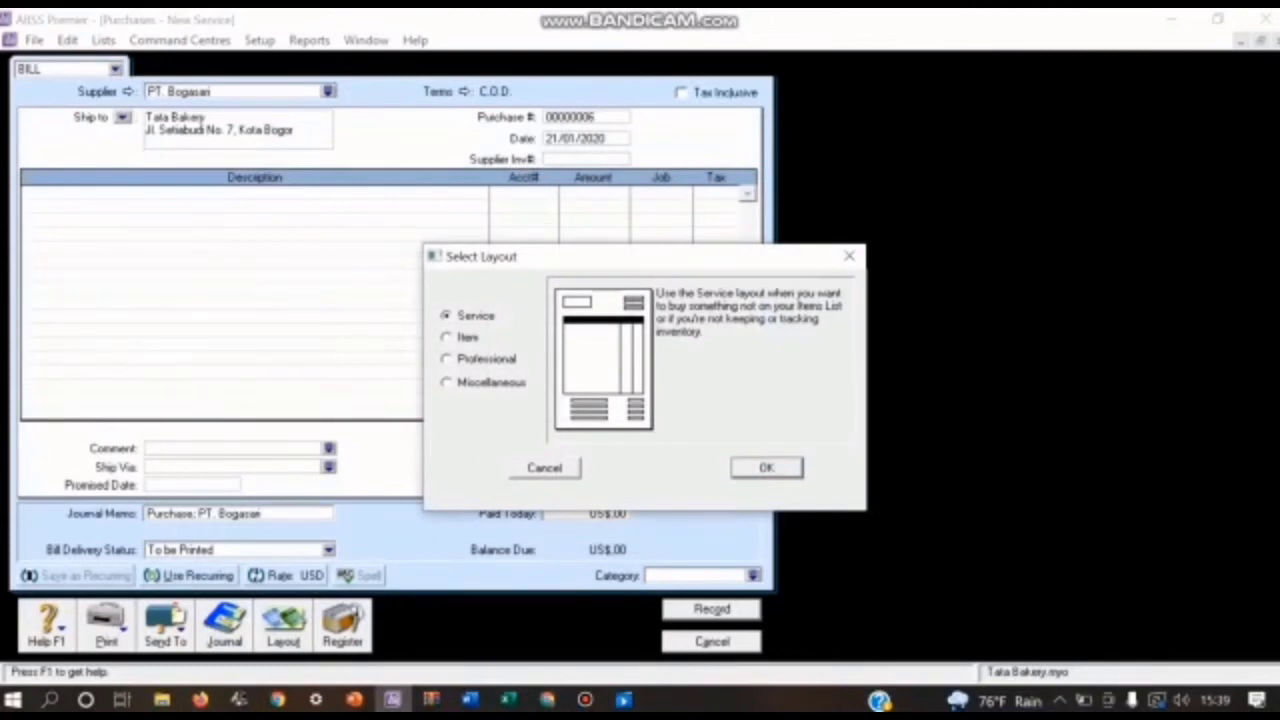
Step: Switch PT. Bogasari's new bill to the Item layout and set its purchase number to FPB06
click(767, 468)
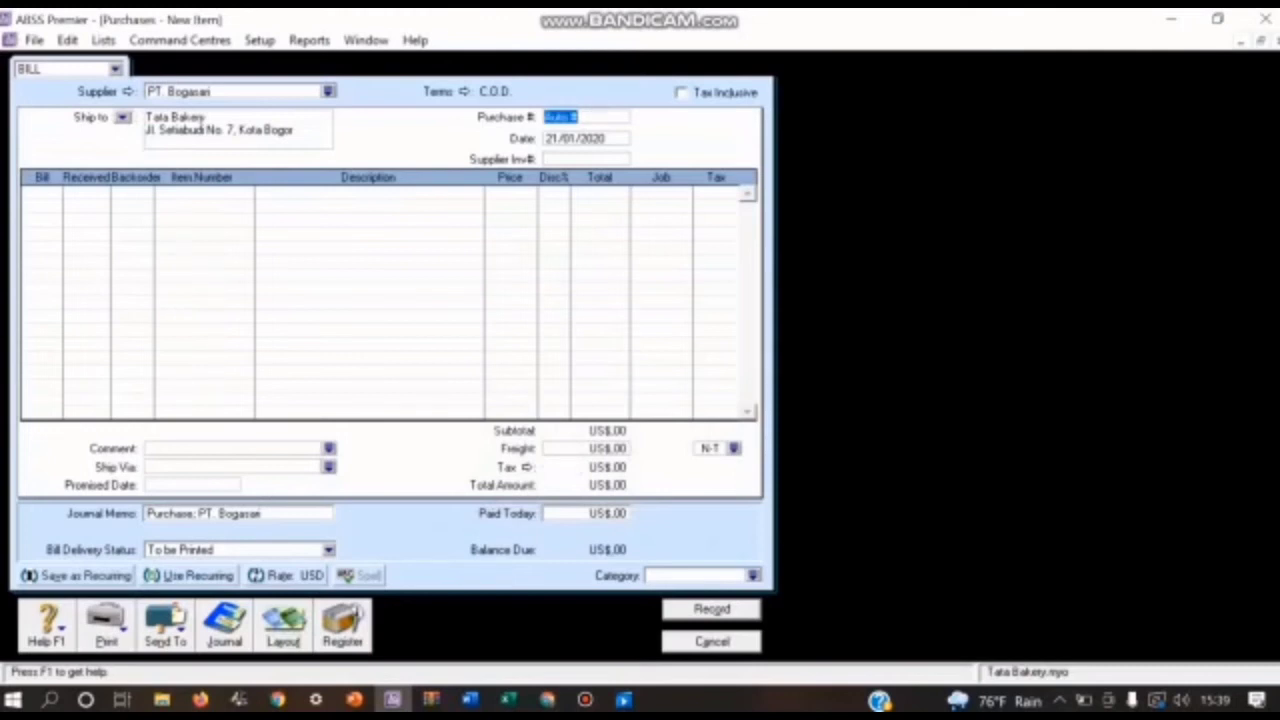
text(FPB06)
Step: Enter a return quantity of -1 of item KTB Kue Tart Besar on the first line of bill FPB06
click(36, 192)
text(1)
key(Tab)
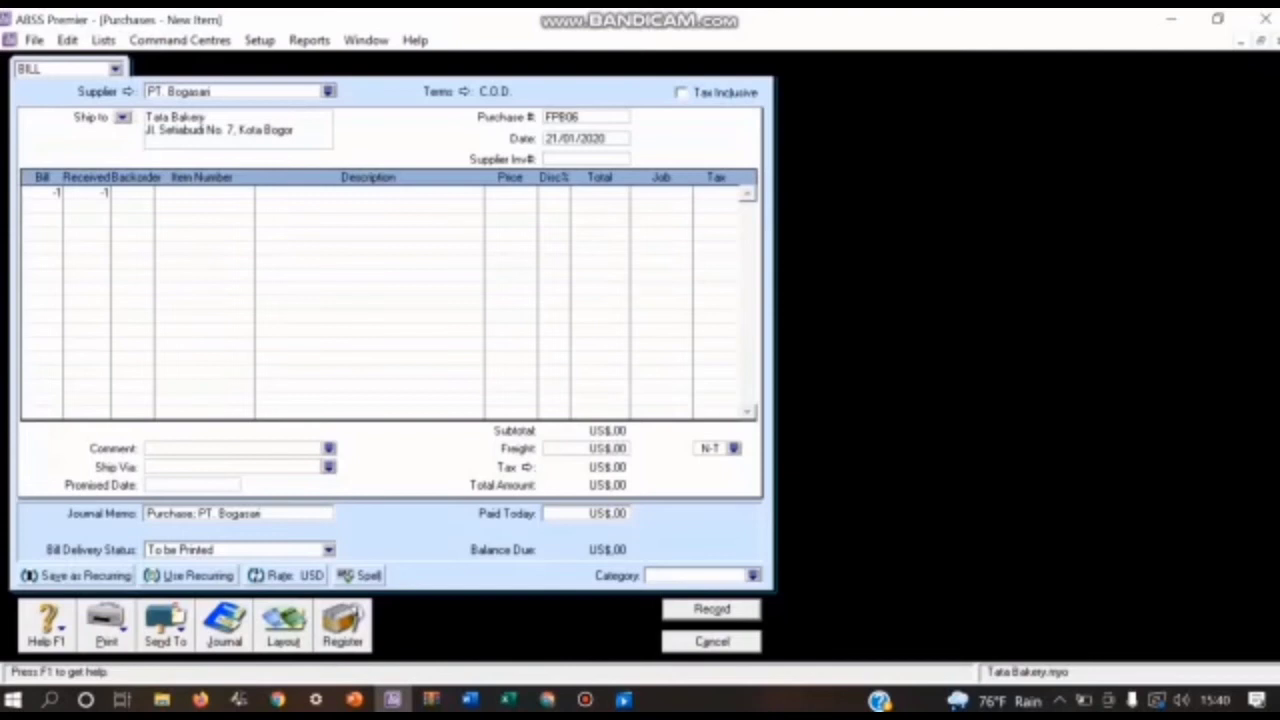
click(204, 193)
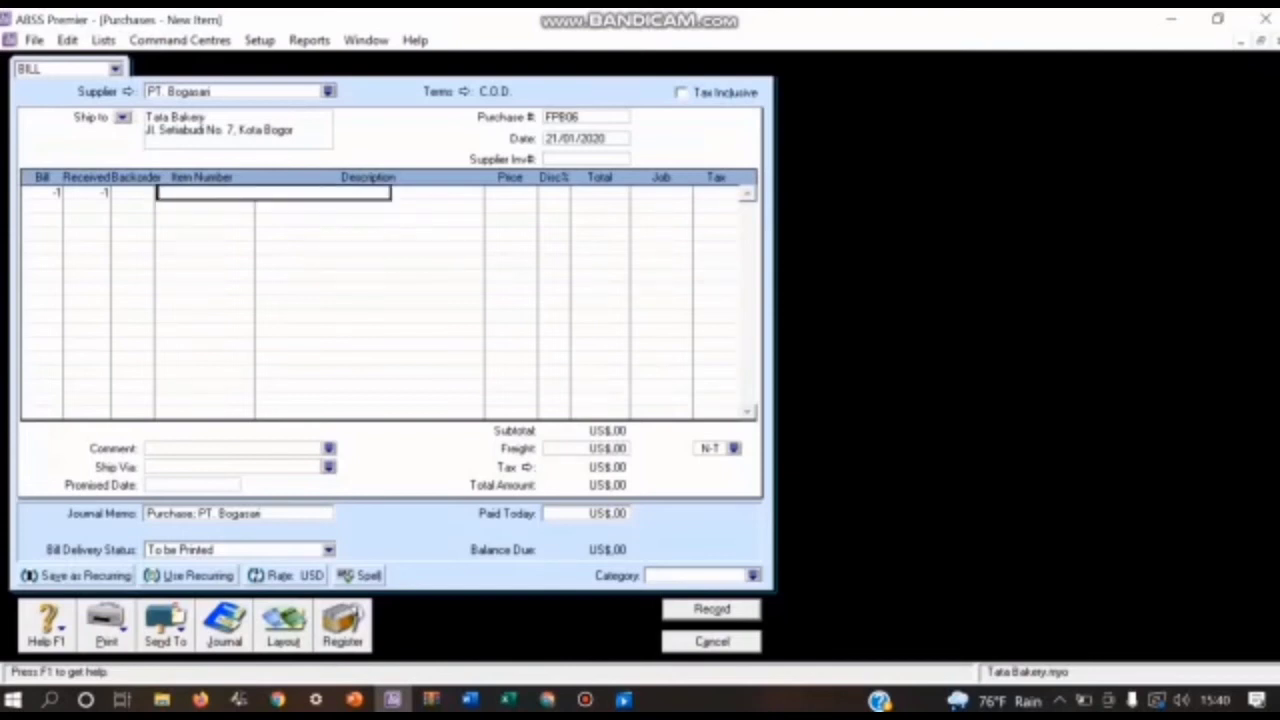
text(KTB)
key(Tab)
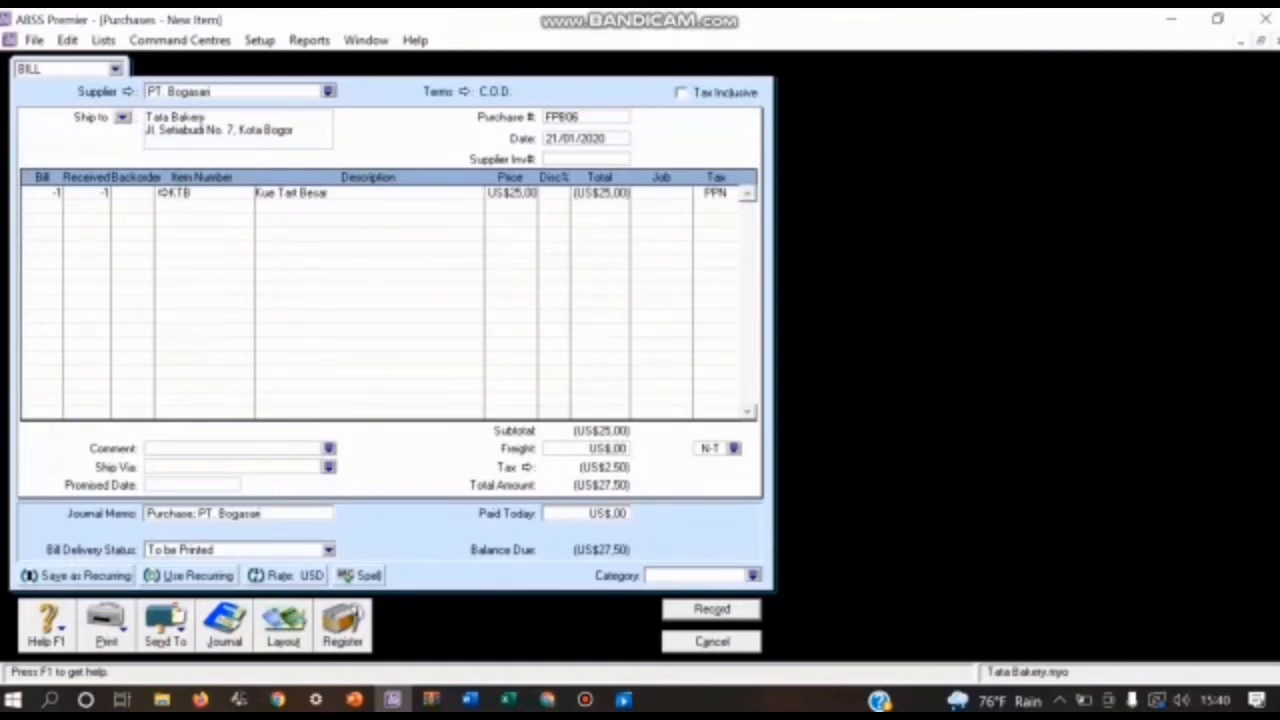
Step: Assign job P (Produk) to the KTB return line of bill FPB06 and set the category to O (Overseas)
click(660, 193)
click(685, 193)
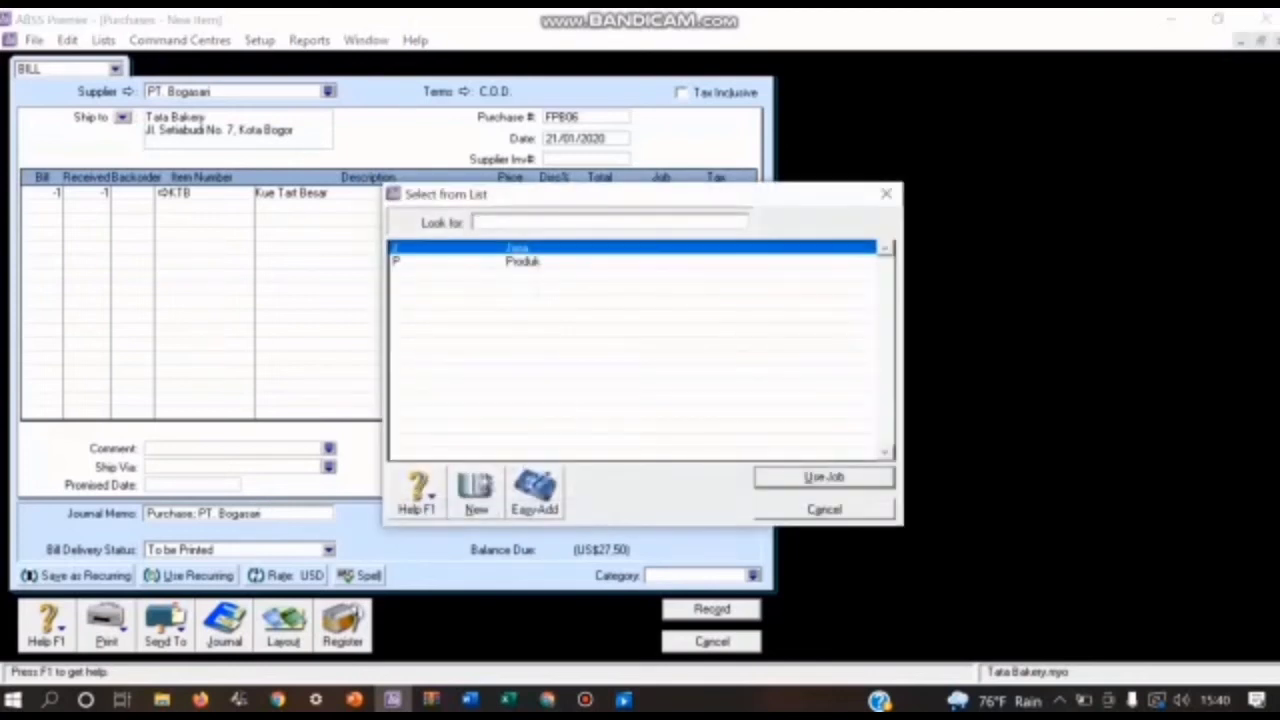
text(P)
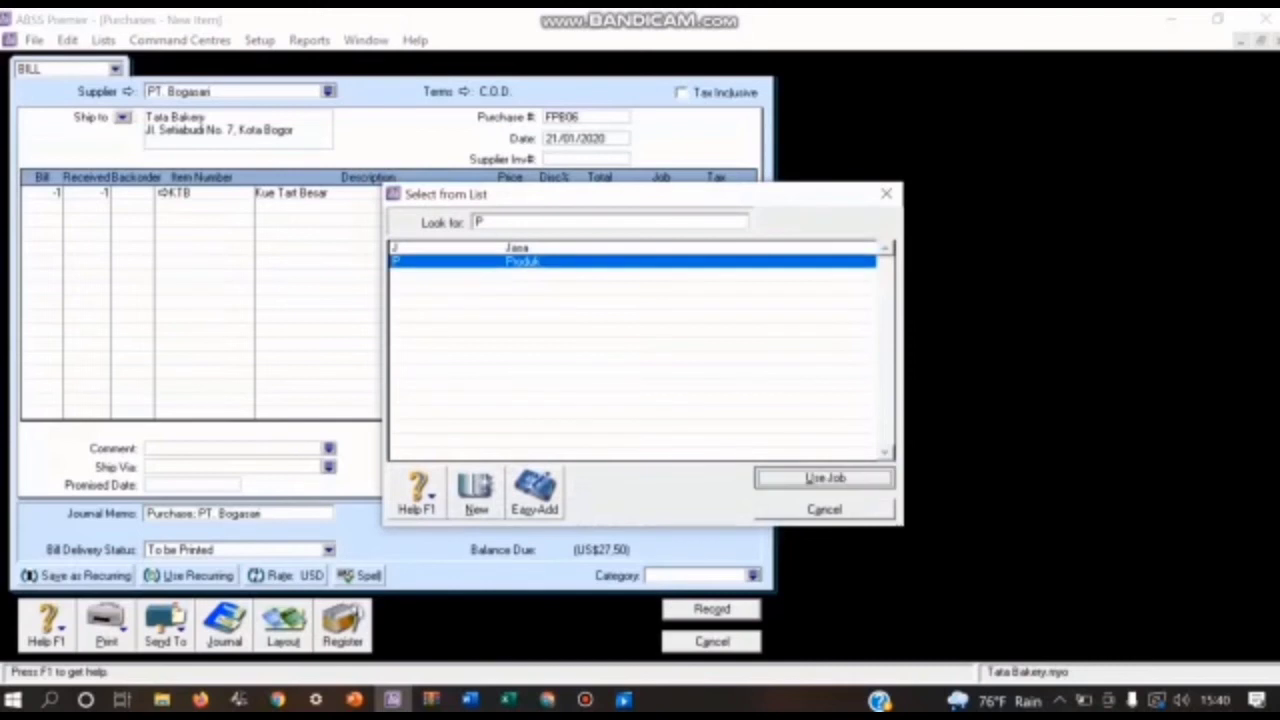
key(Return)
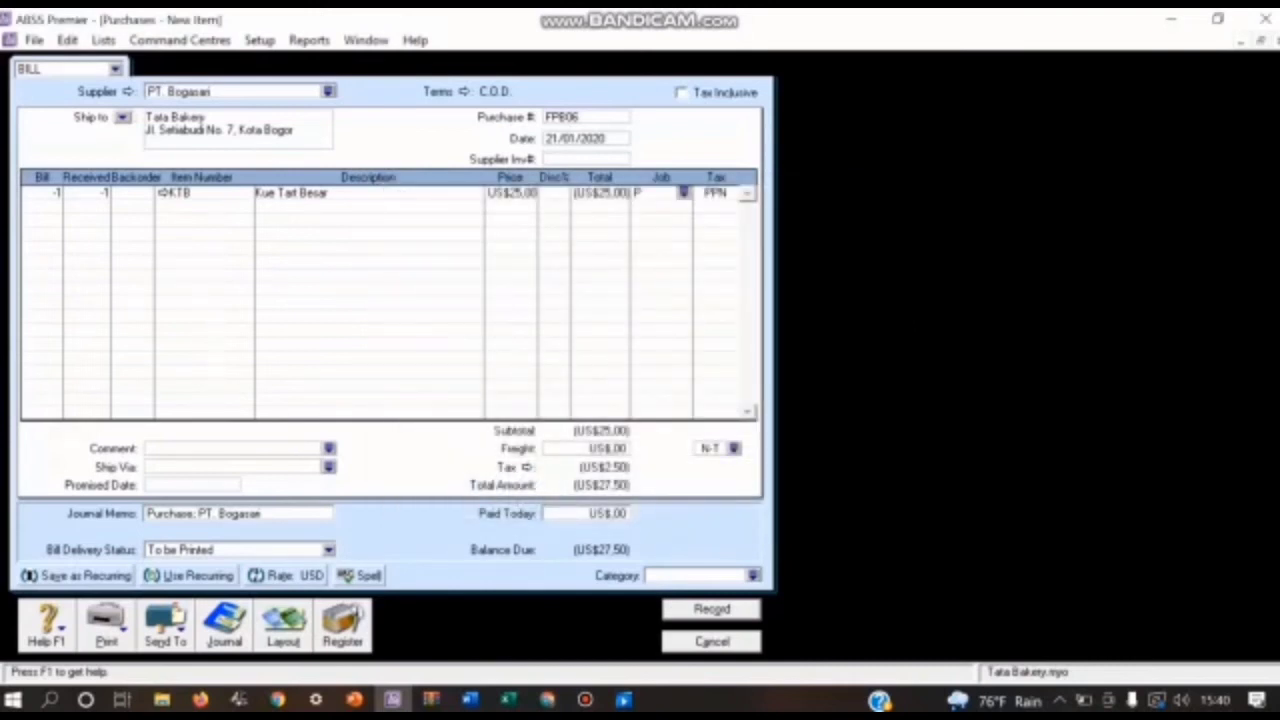
click(753, 576)
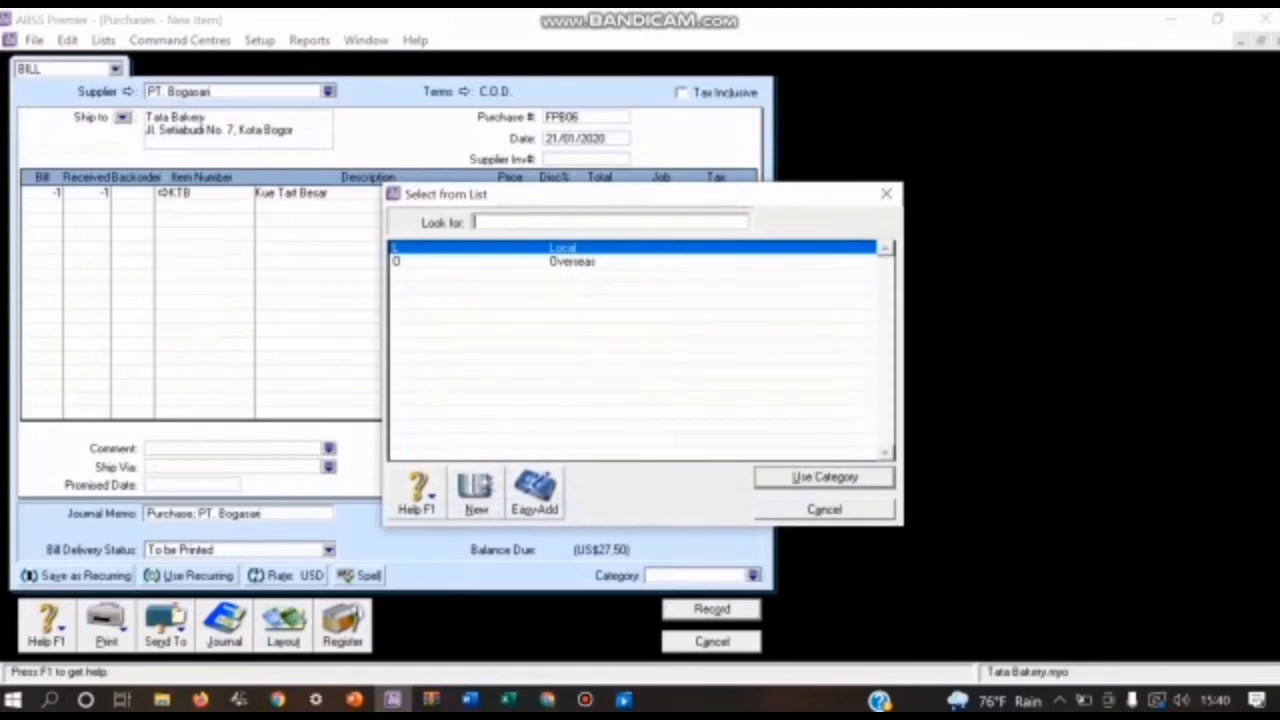
text(O)
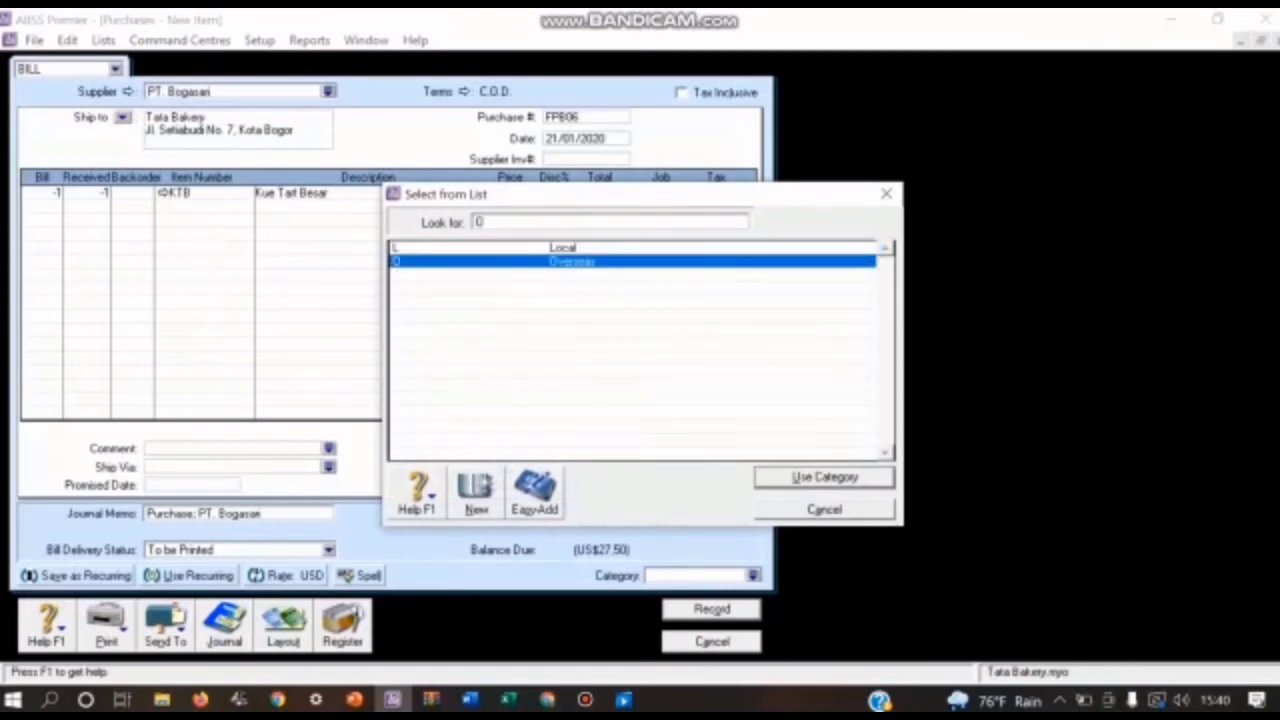
key(Return)
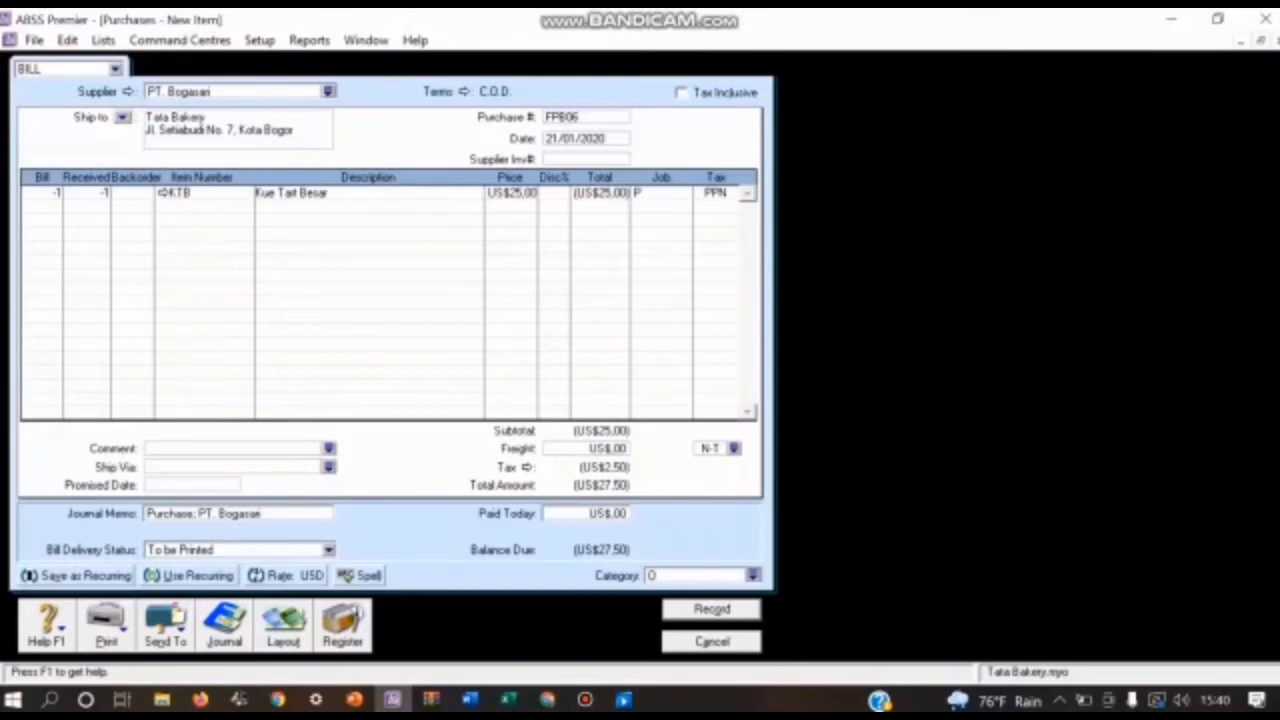
Step: Review the recap of bill FPB06's journal entries, record the bill and leave purchase entry
key(ctrl+r)
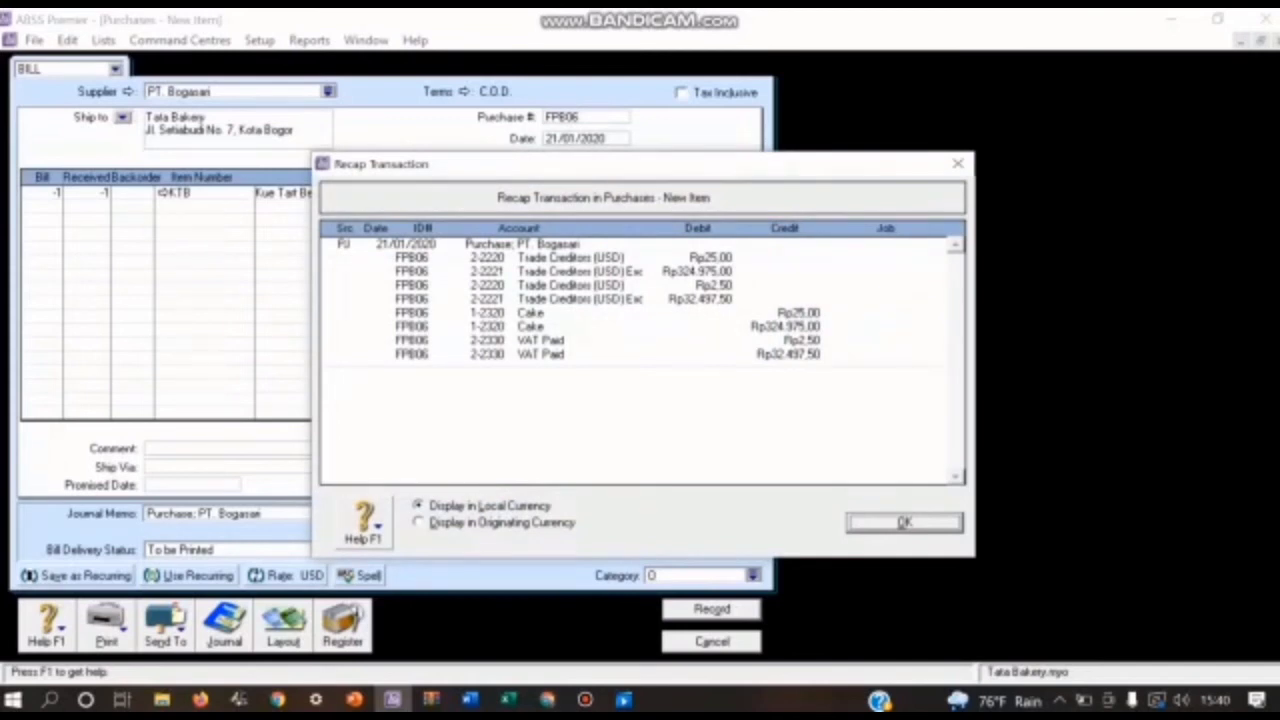
key(Return)
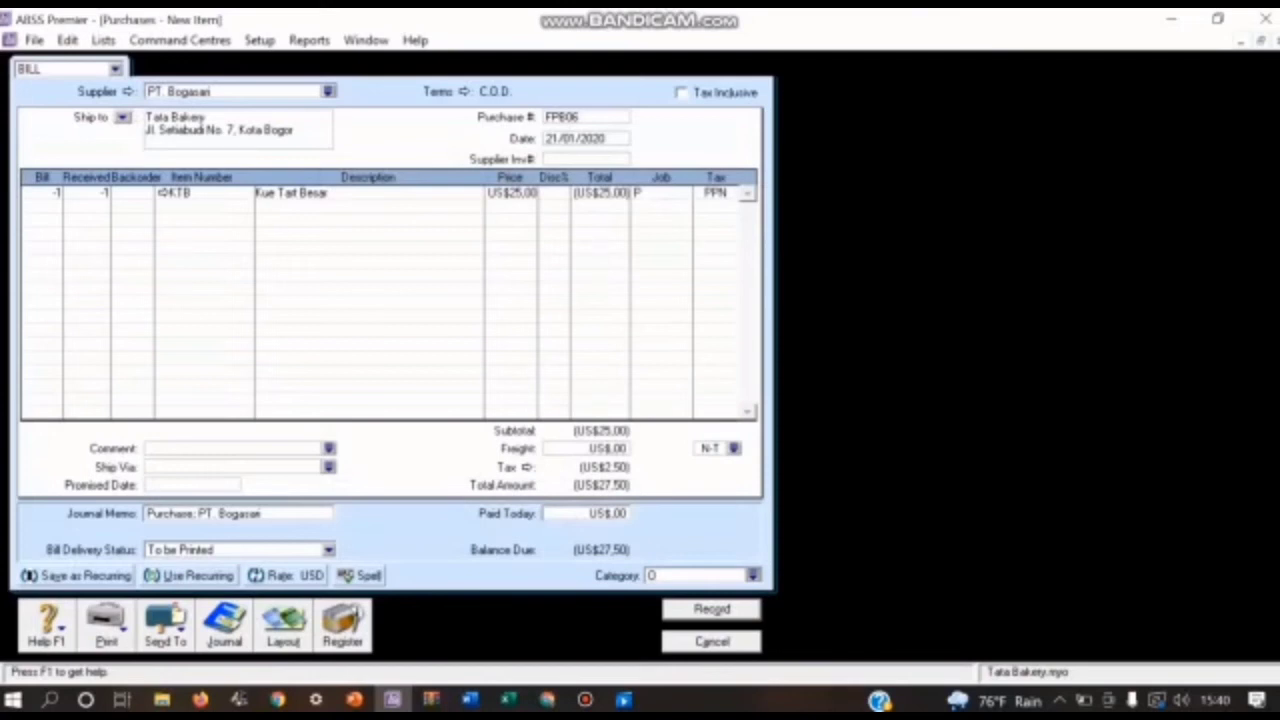
key(Return)
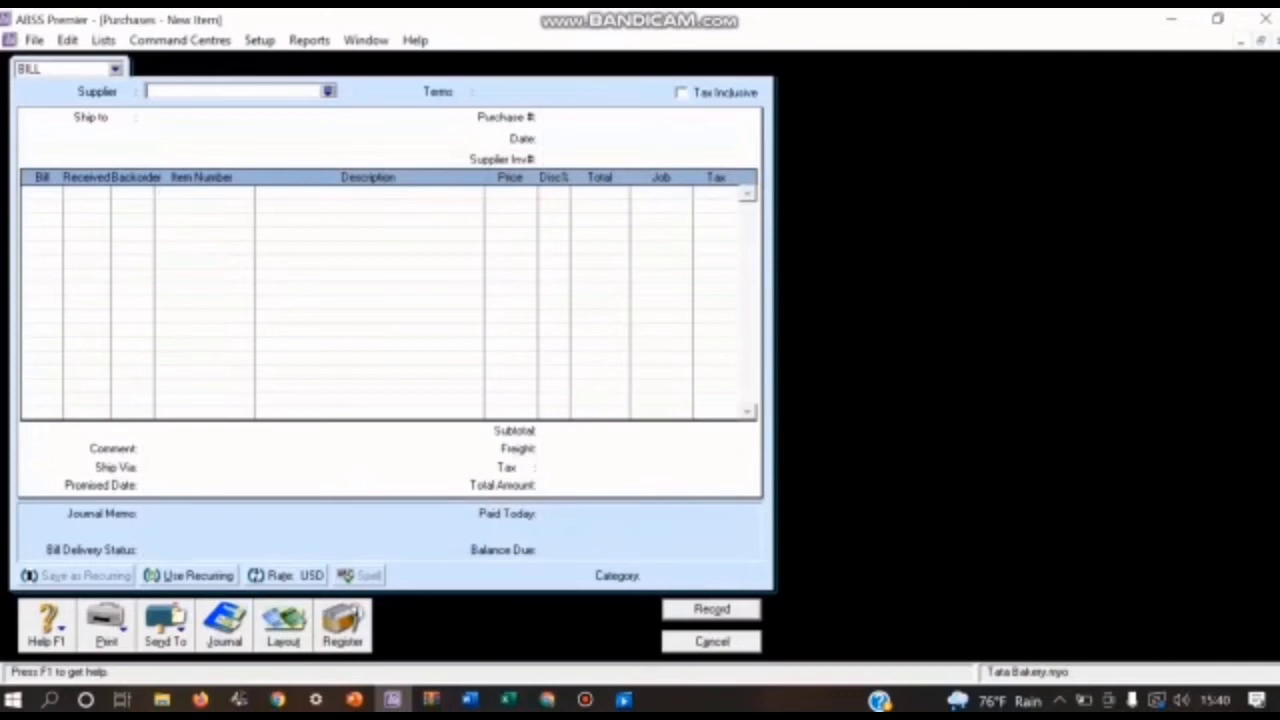
key(Escape)
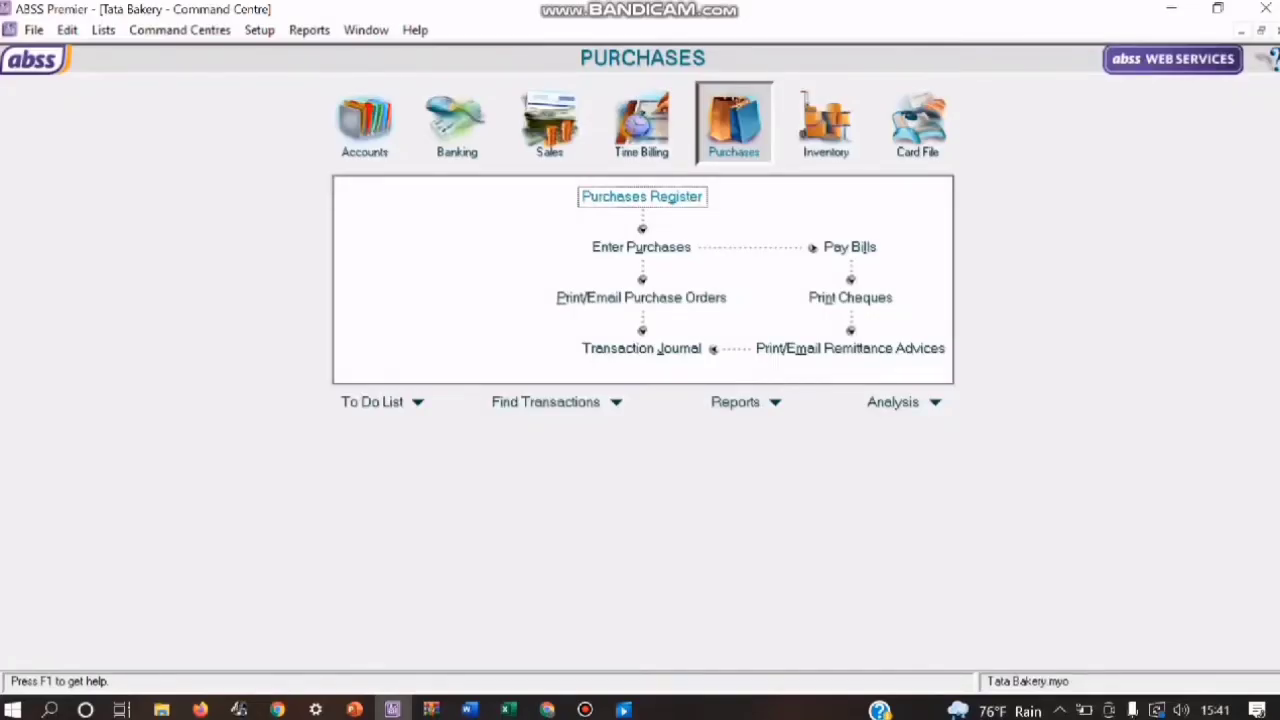
Step: Record the refund received for PT. Bogasari's return FPB06 with ID NR04, dated 21/01/2020
key(Return)
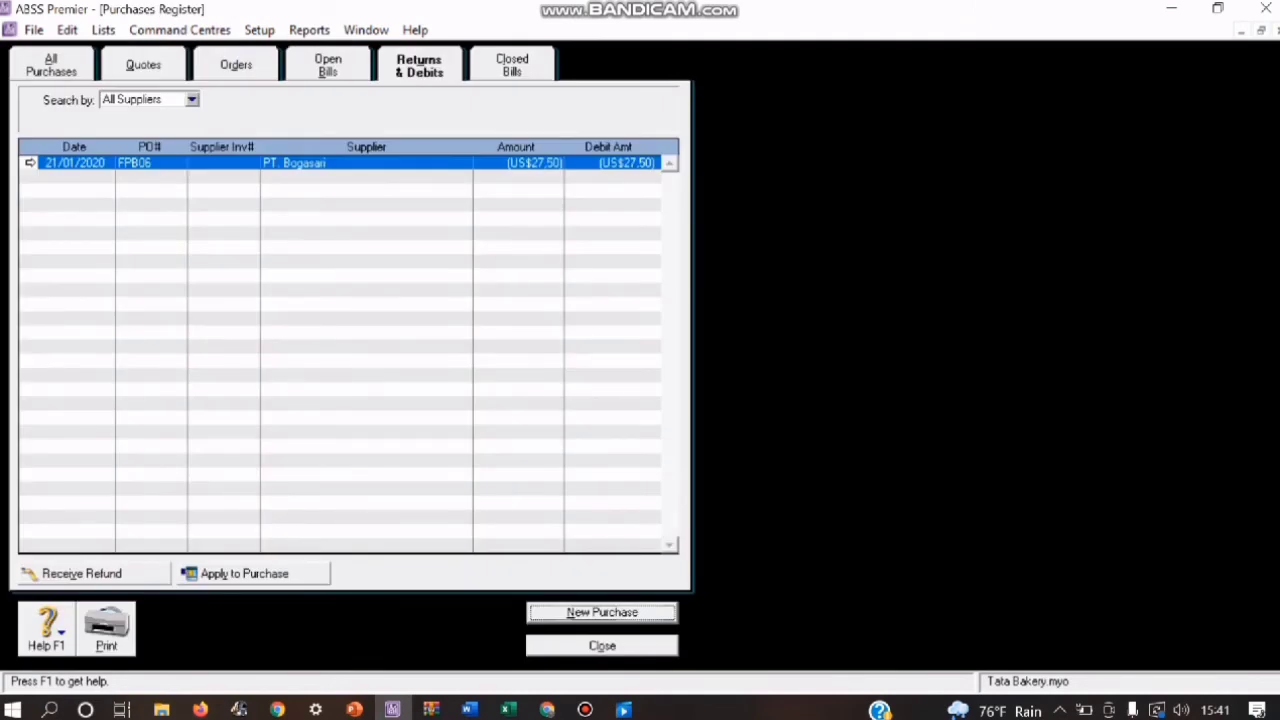
click(93, 573)
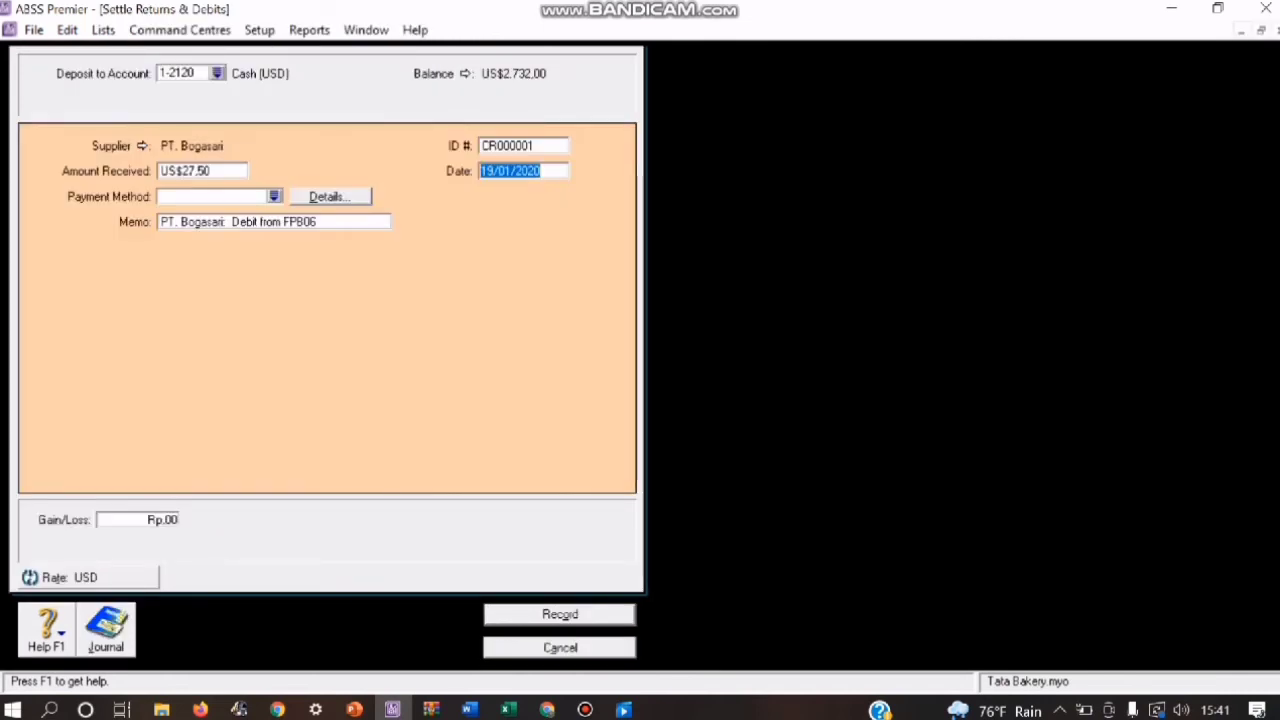
click(523, 146)
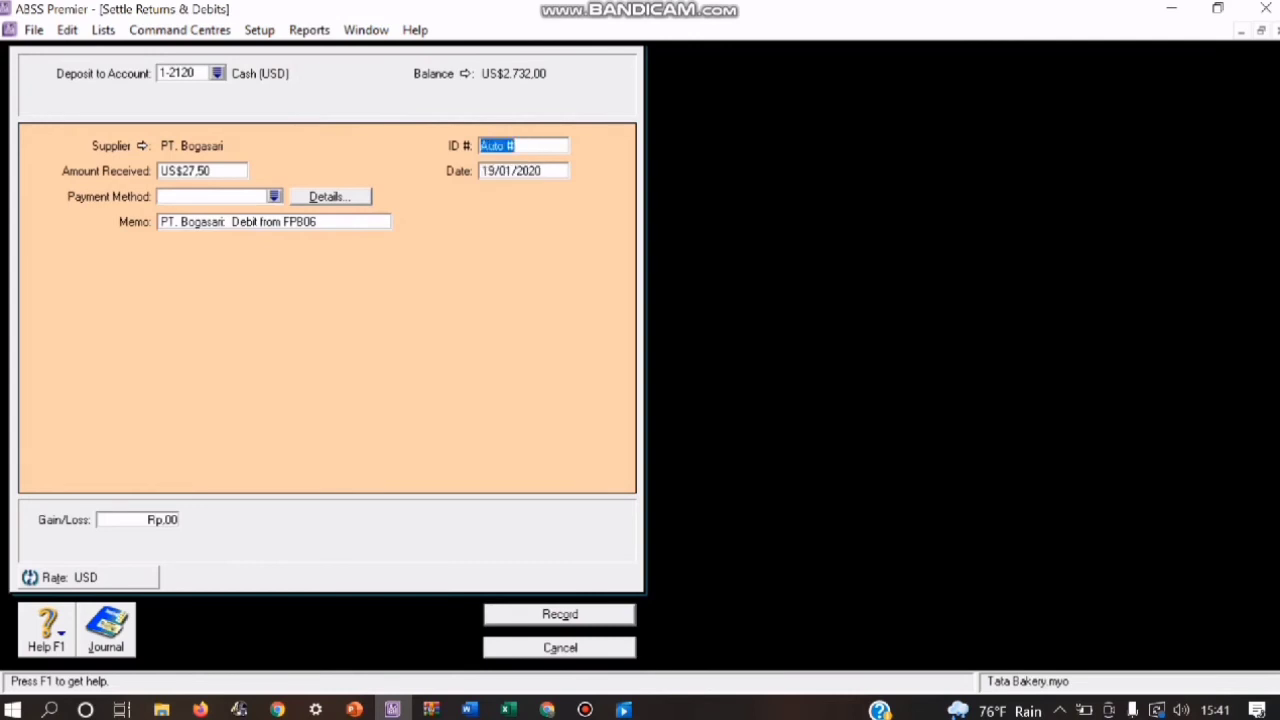
key(BackSpace)
text(NR04)
key(Tab)
text(21/01/2020)
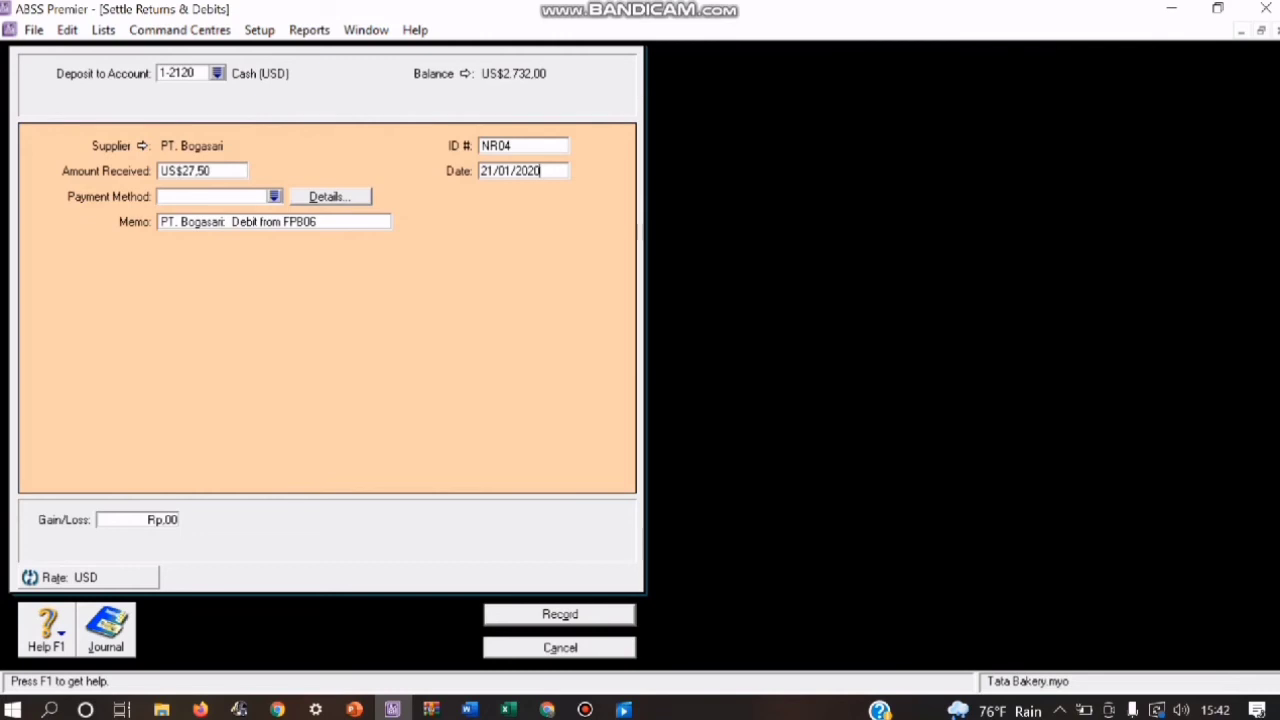
key(Return)
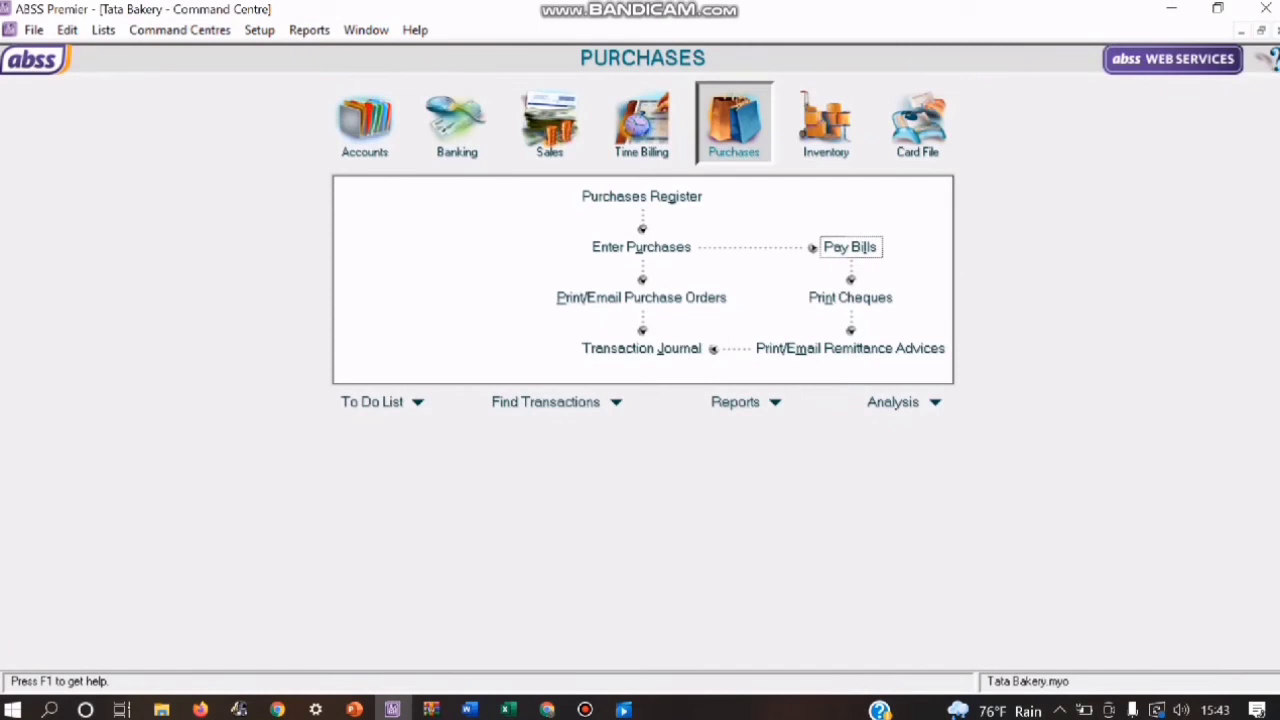
Step: Start a bill payment to supplier PT. Bogasari with cheque number BKK03, dated 22/01/2020
click(850, 247)
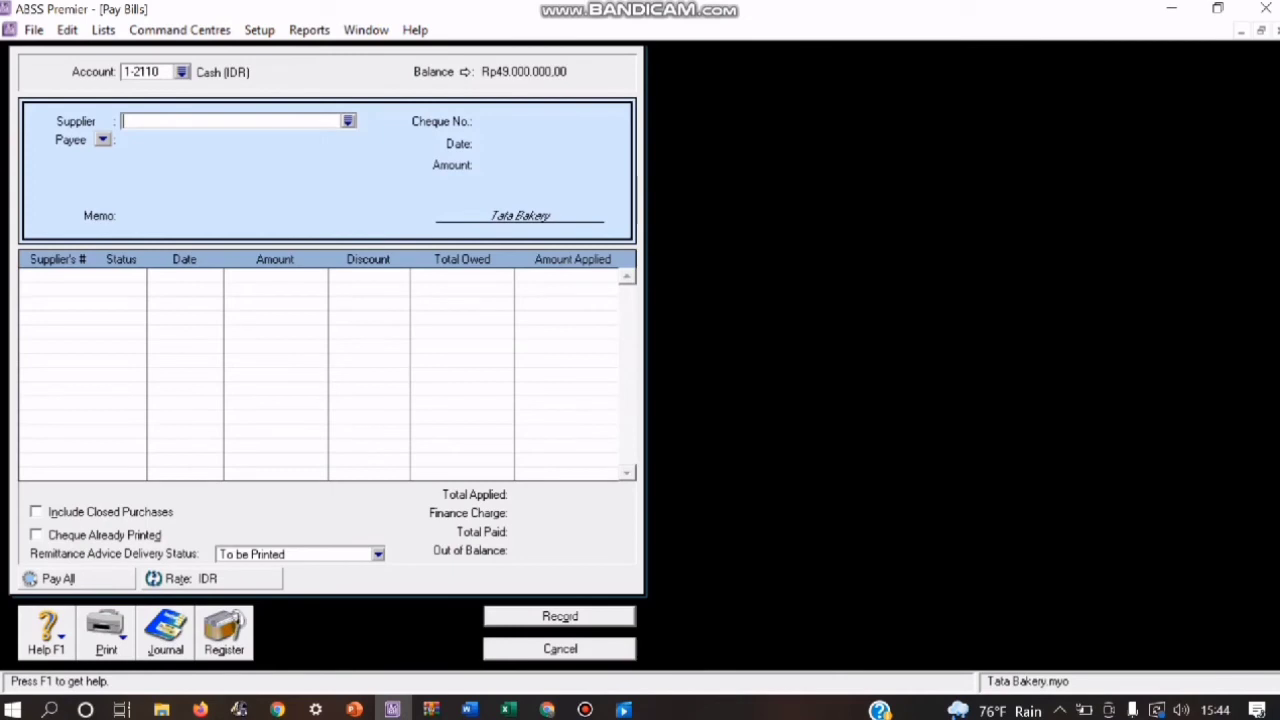
click(348, 121)
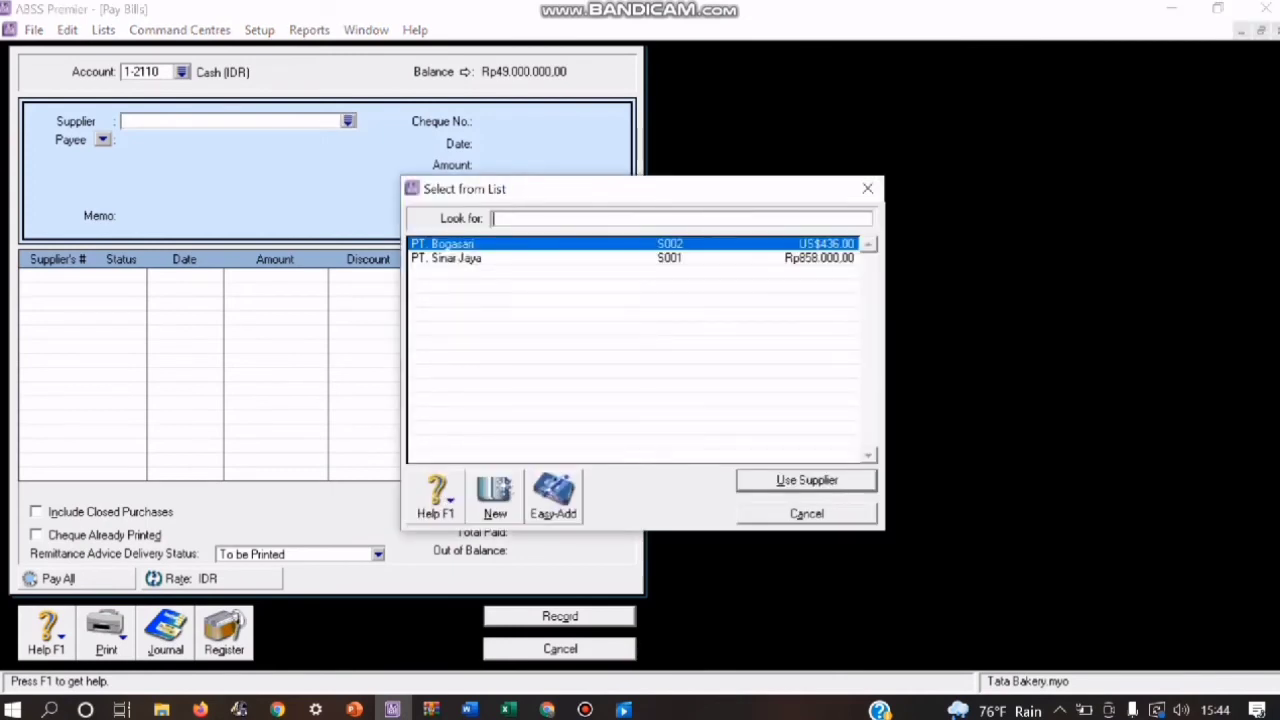
click(807, 481)
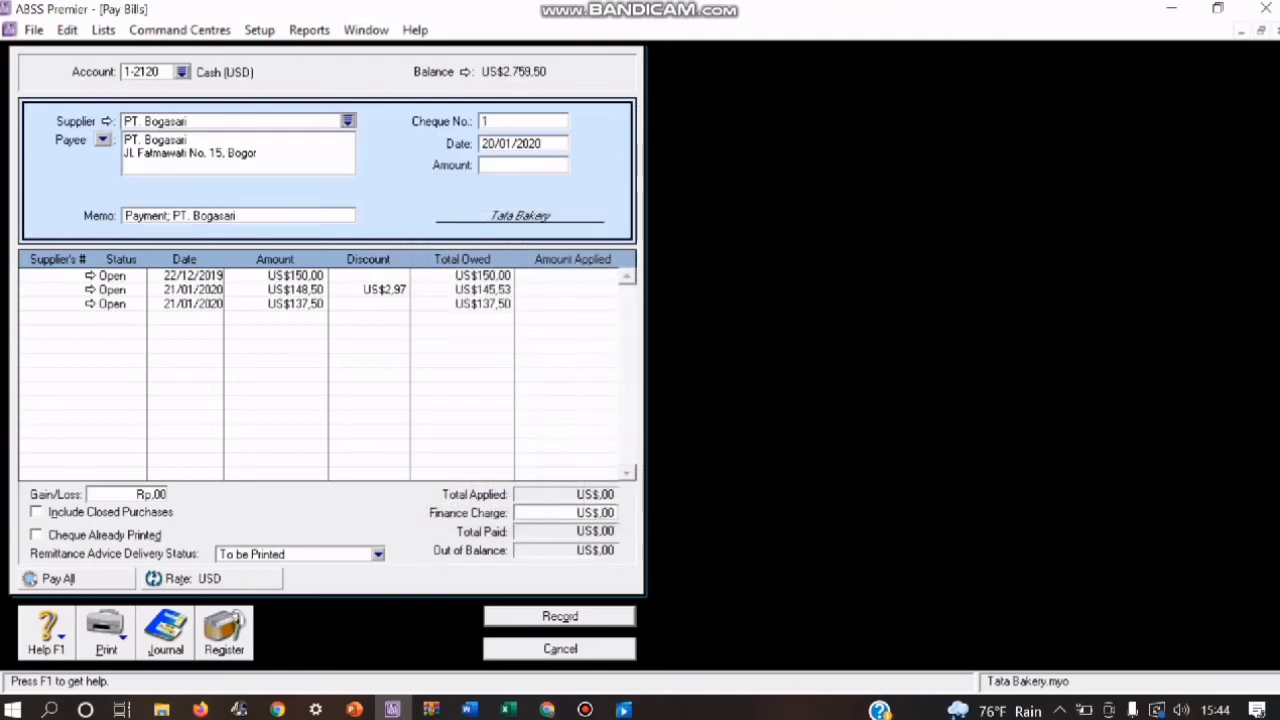
click(500, 121)
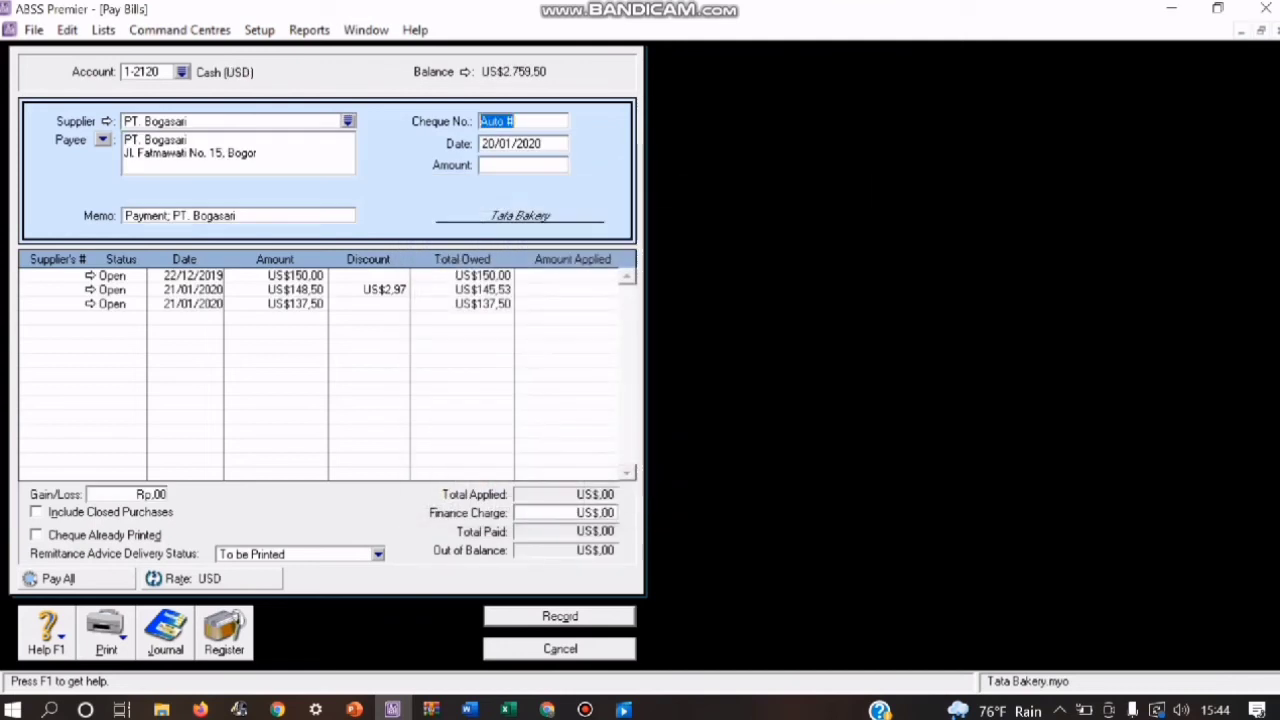
text(BKK0)
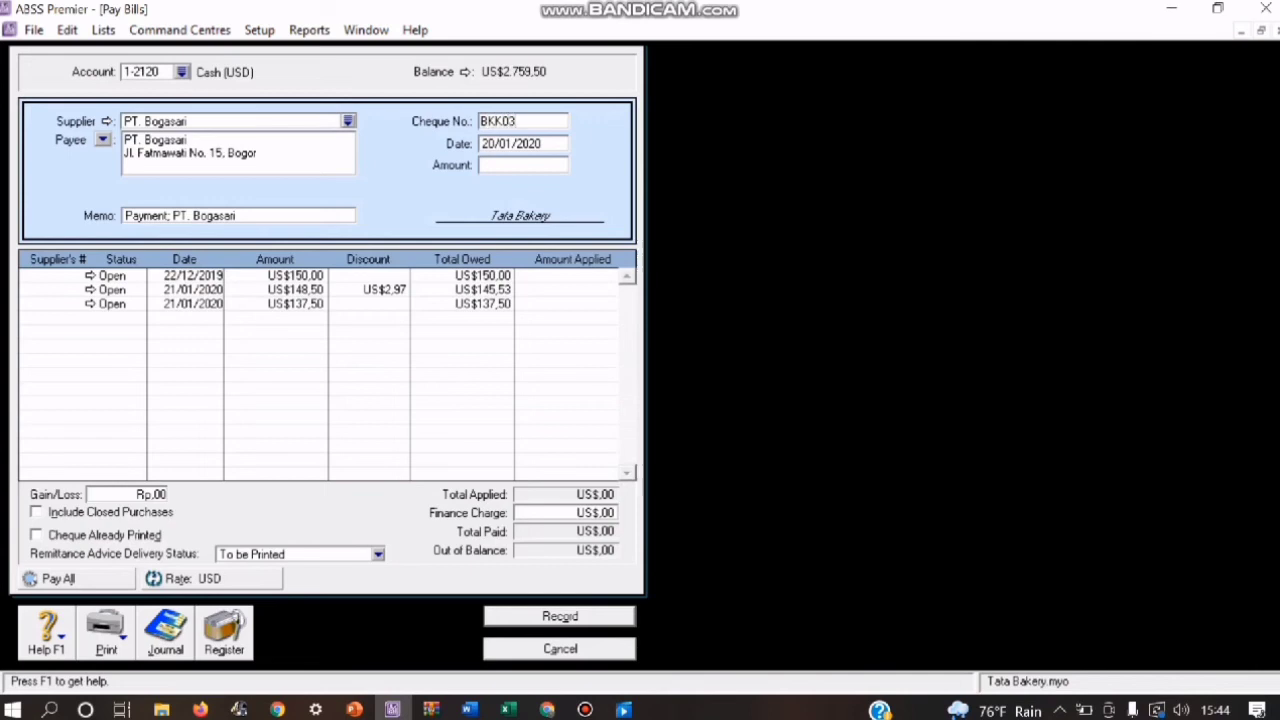
text(3)
key(Tab)
click(497, 144)
key(BackSpace)
key(BackSpace)
text(2/)
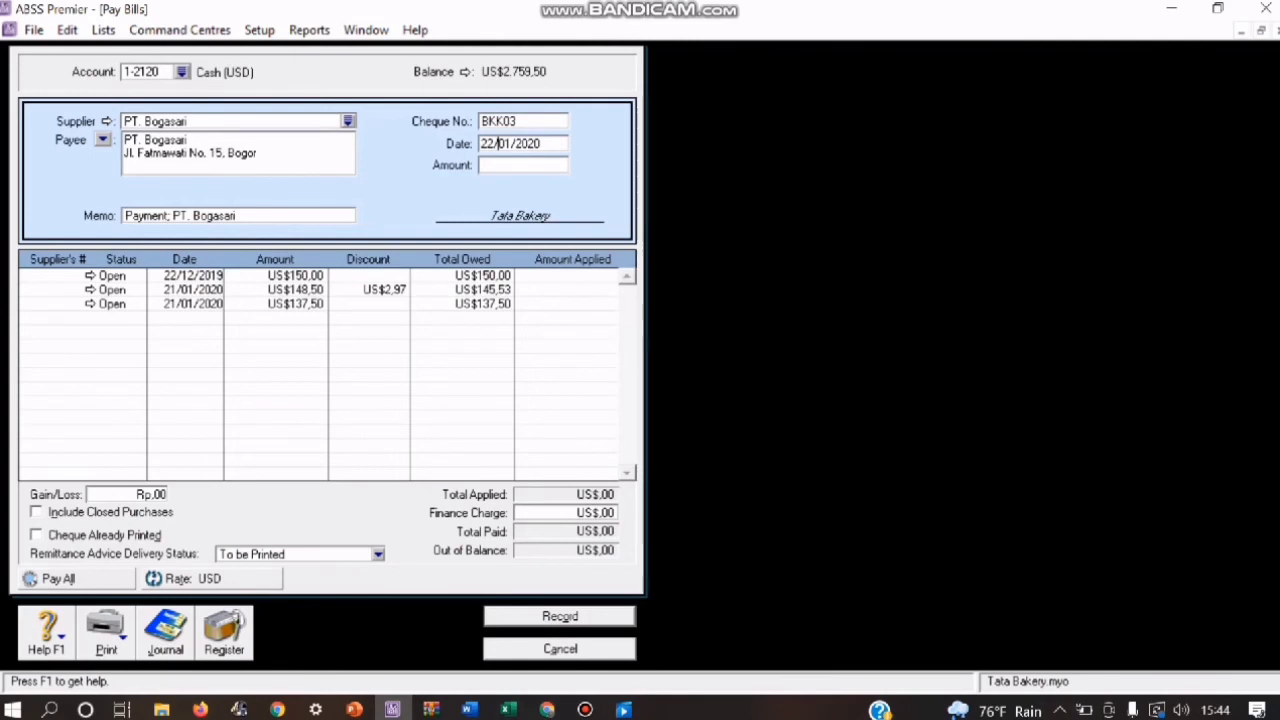
Step: Apply US$150 to PT. Bogasari's open bill dated 22/12/2019 and carry it over as the payment amount
click(597, 276)
key(BackSpace)
text(150)
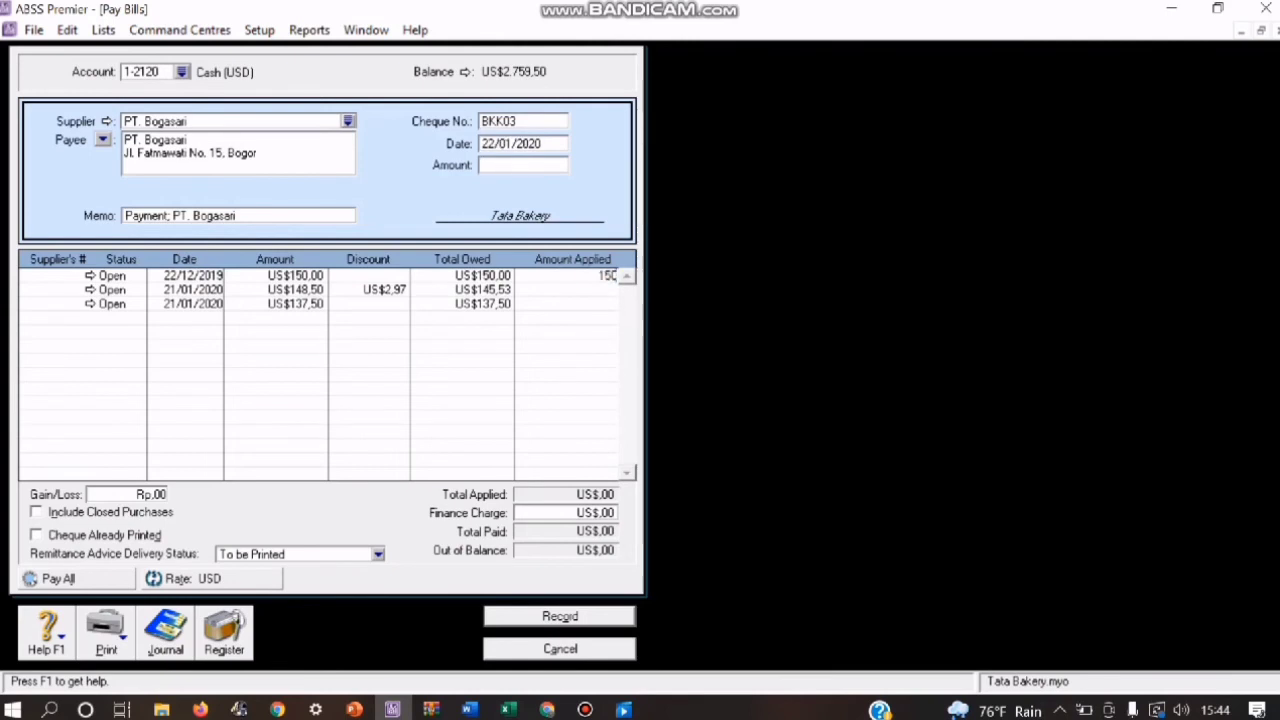
click(522, 165)
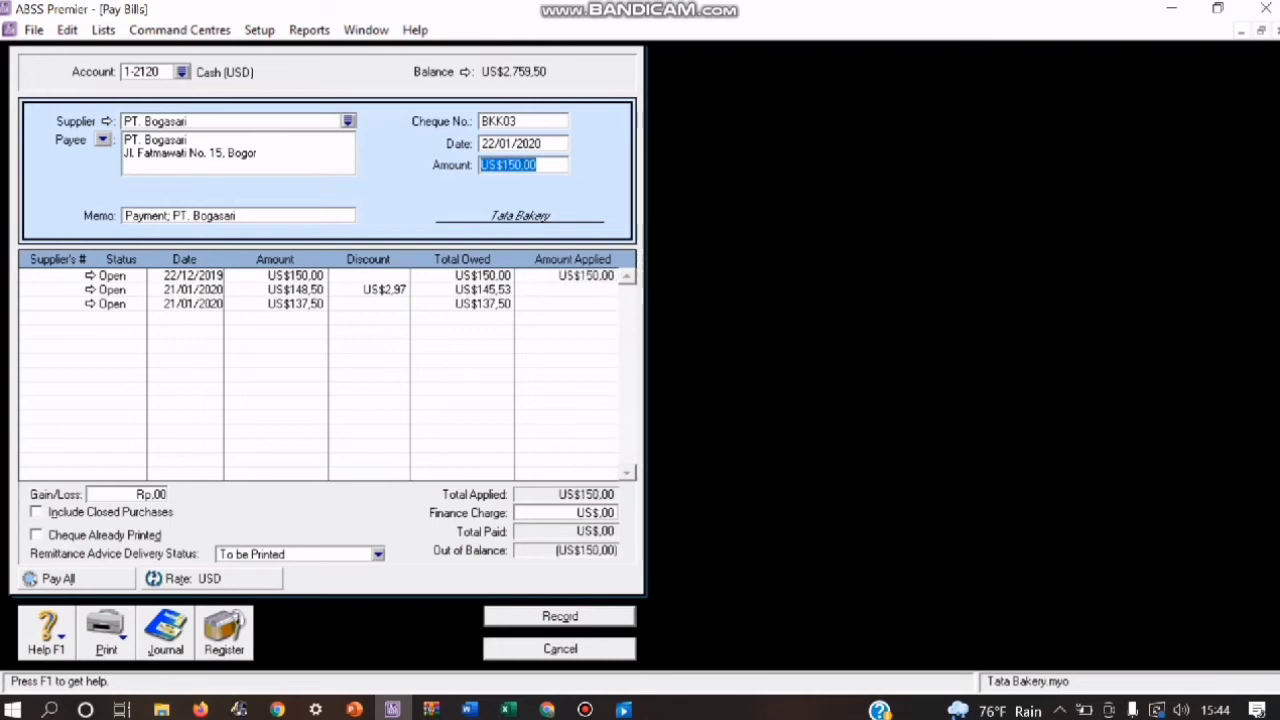
Step: Pay PT. Bogasari from account 1-2130 Bank (USD) and record the payment
click(182, 72)
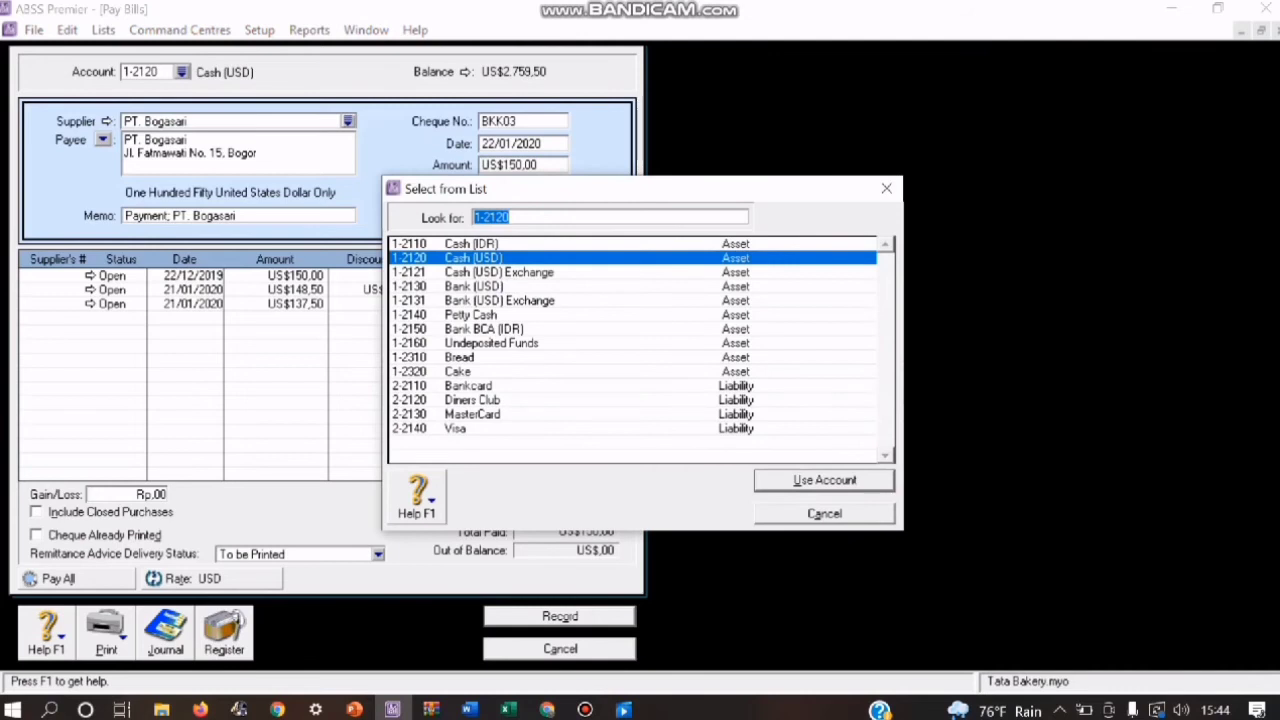
click(474, 287)
click(825, 480)
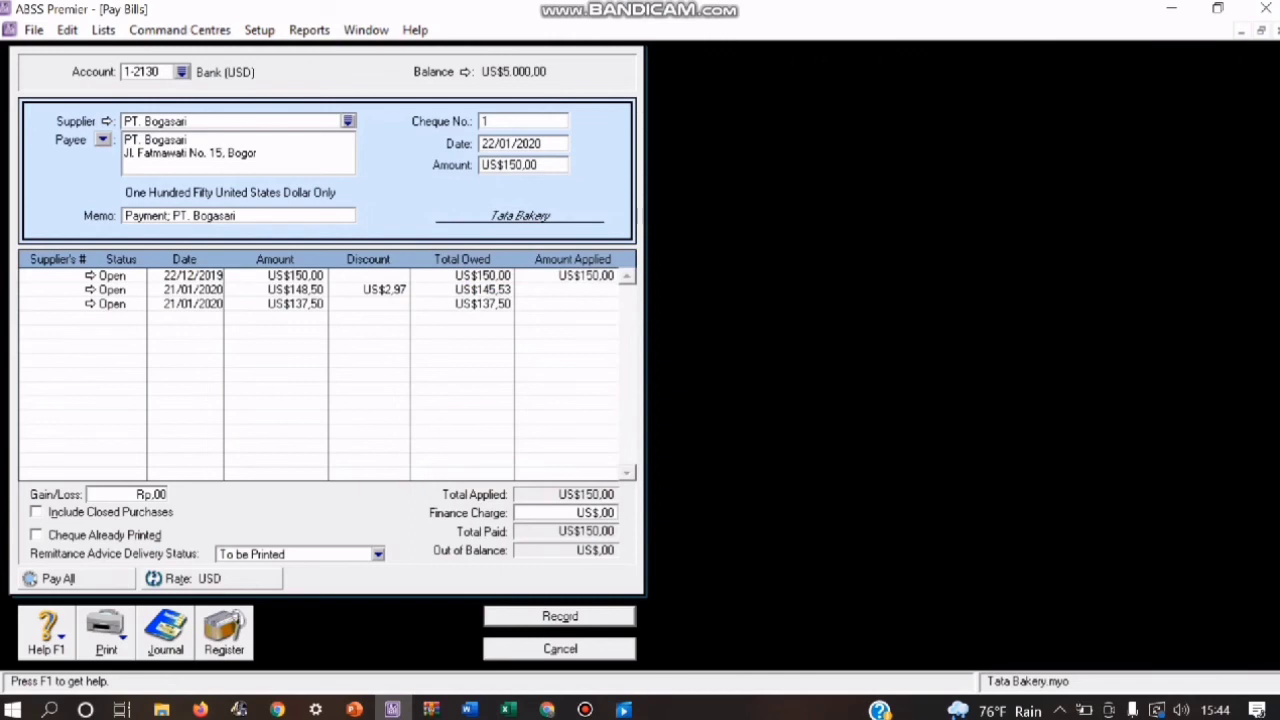
click(560, 616)
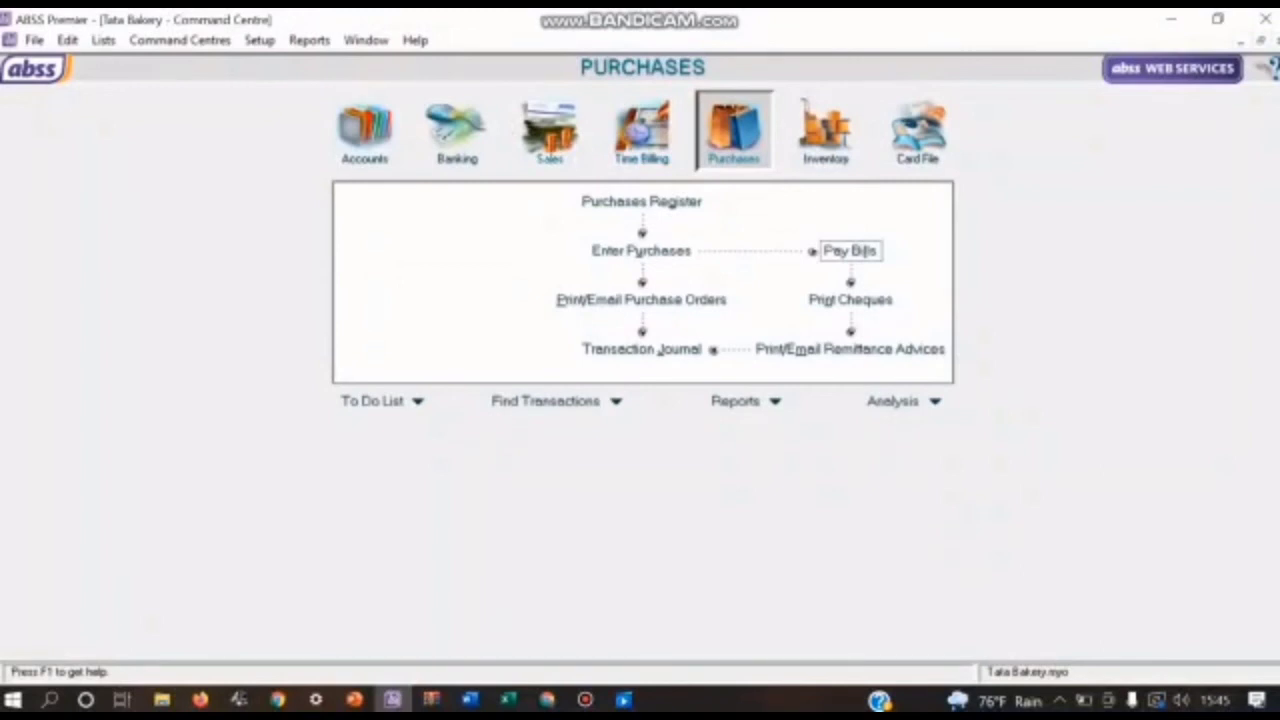
Step: Start a new sales invoice for the individual customer listed first among the customer cards
click(549, 130)
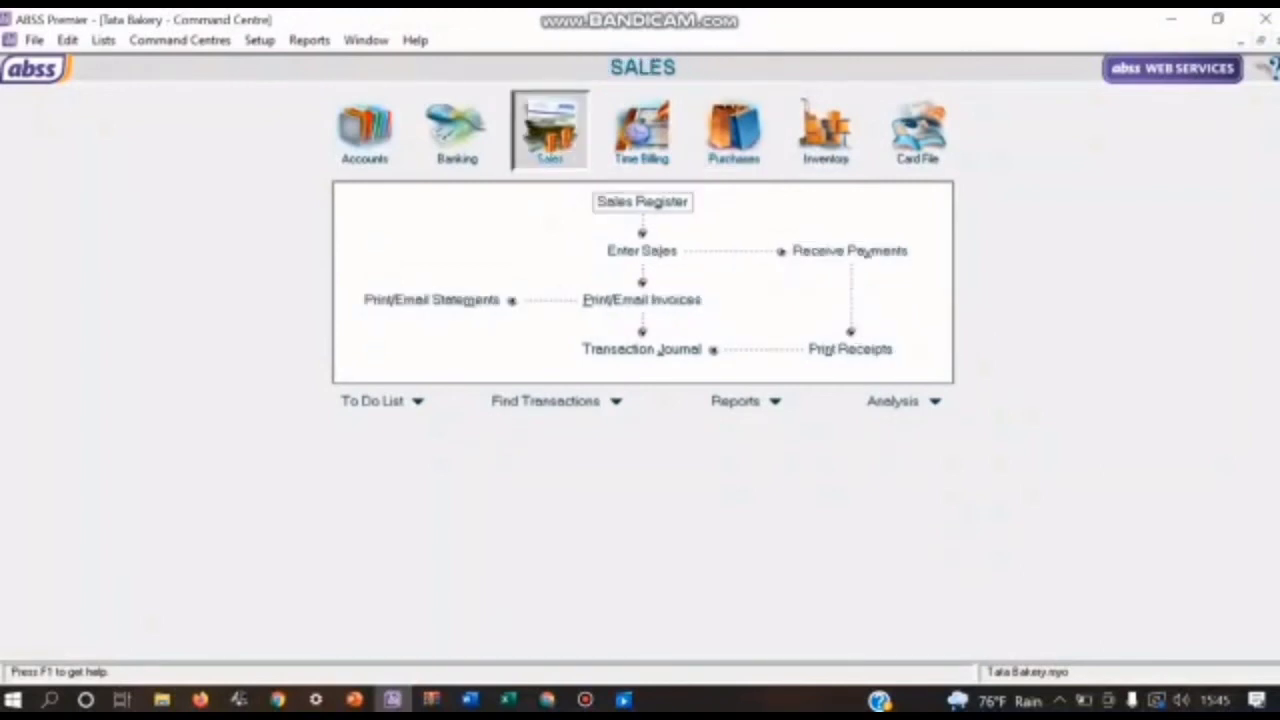
click(642, 251)
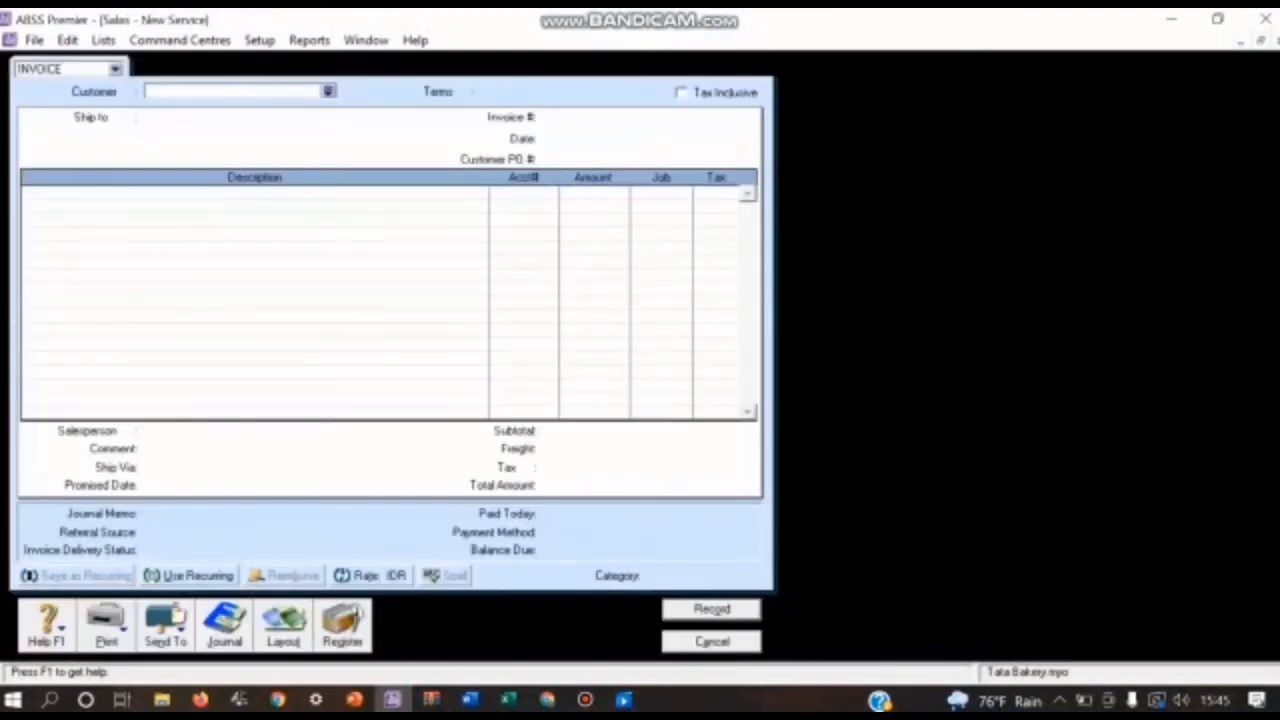
click(328, 91)
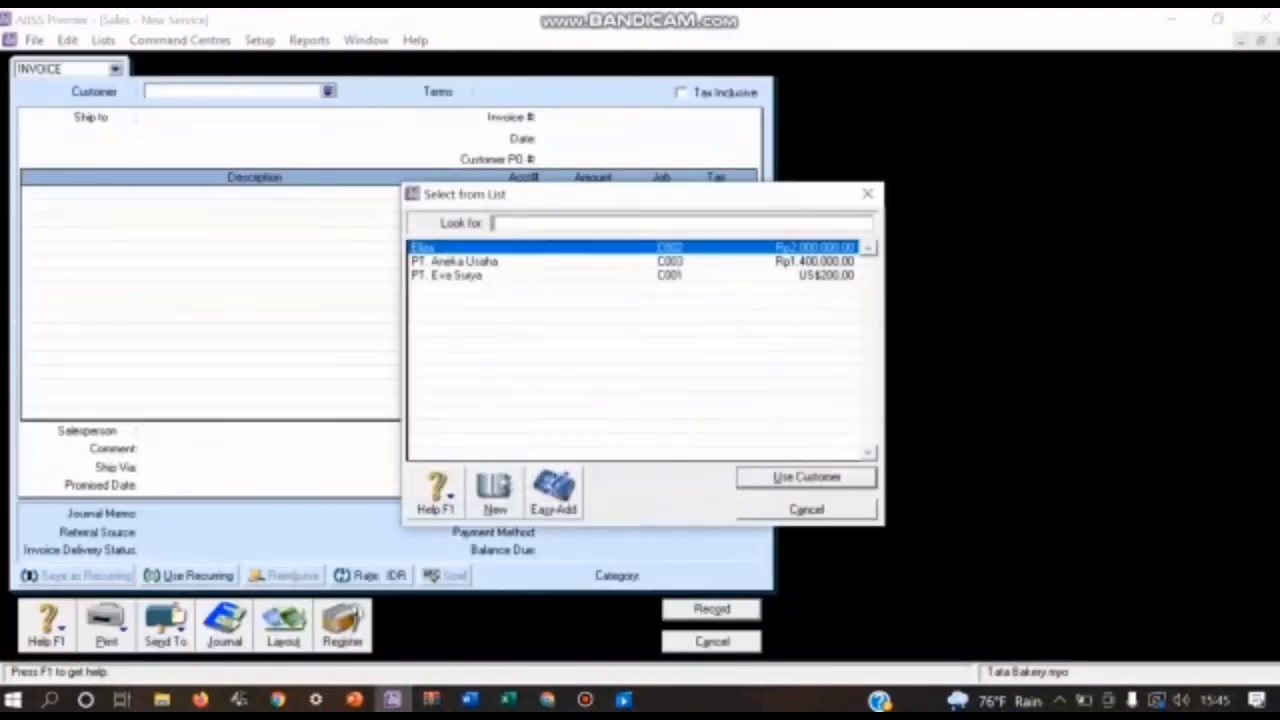
key(Return)
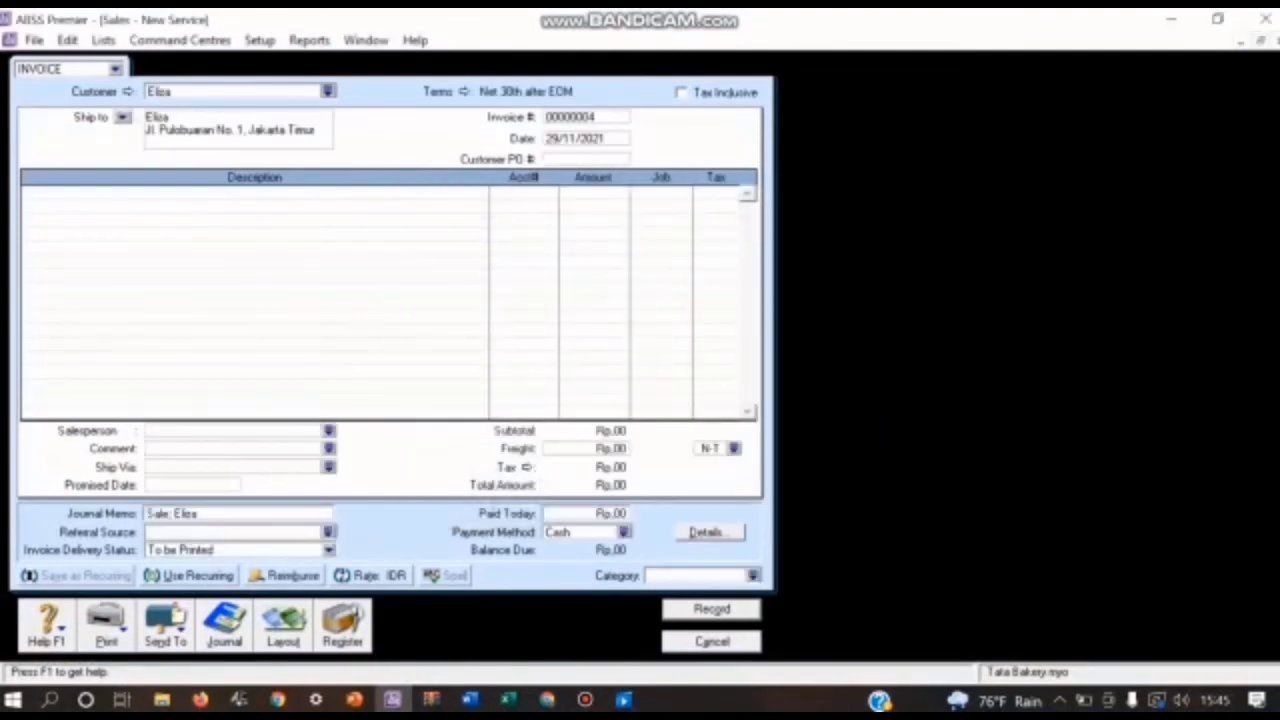
Step: Set the invoice's credit terms to In a Given # of Days with 10 discount days, 30 balance due days and 2% early-payment discount
click(461, 91)
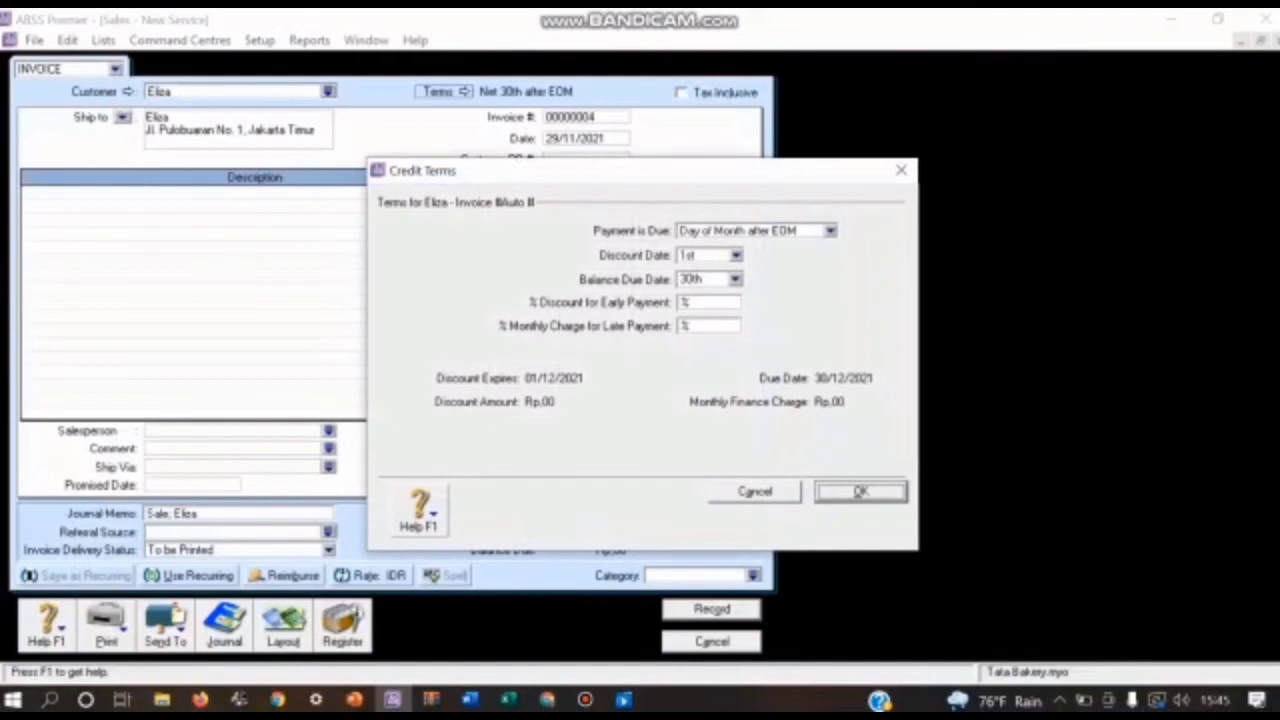
click(830, 230)
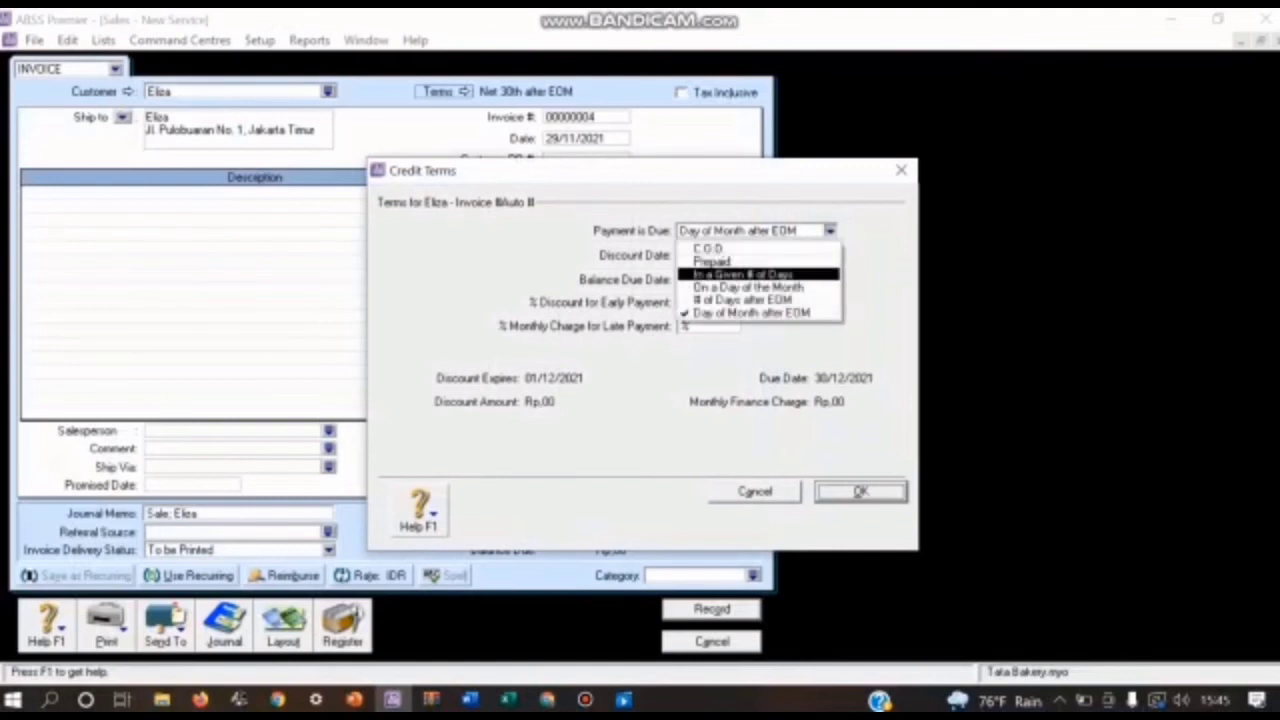
click(743, 274)
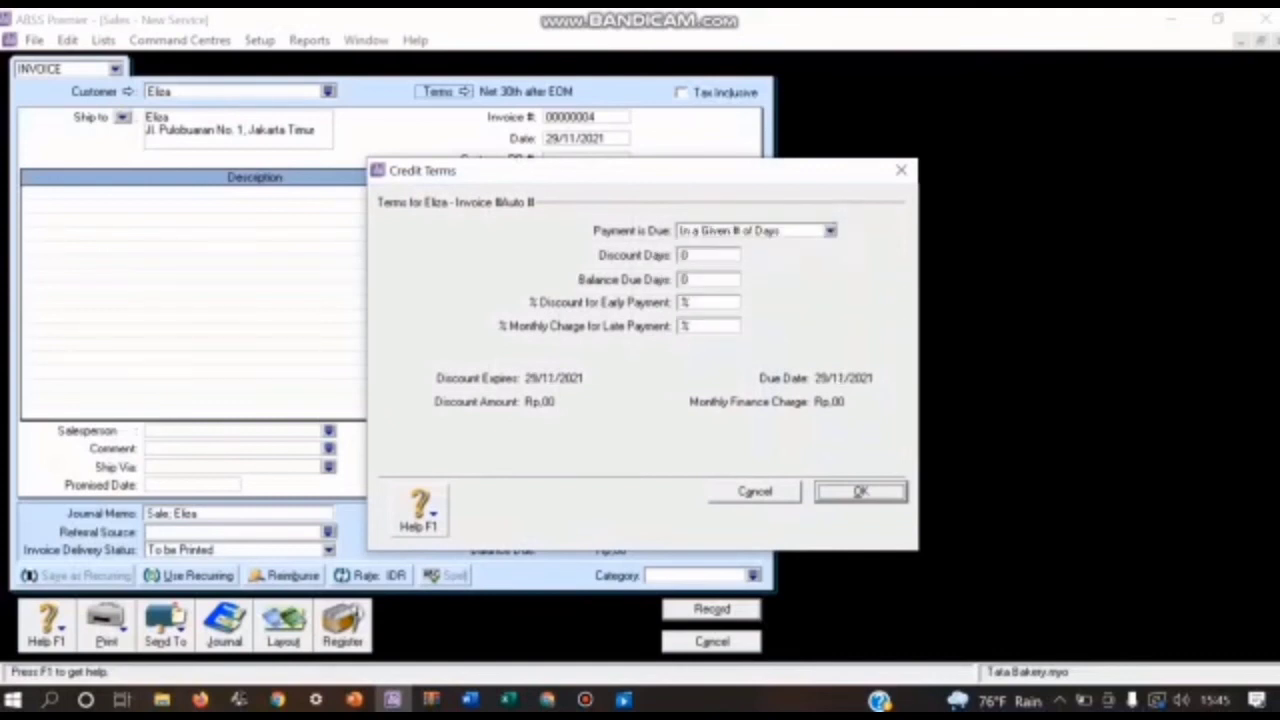
click(692, 255)
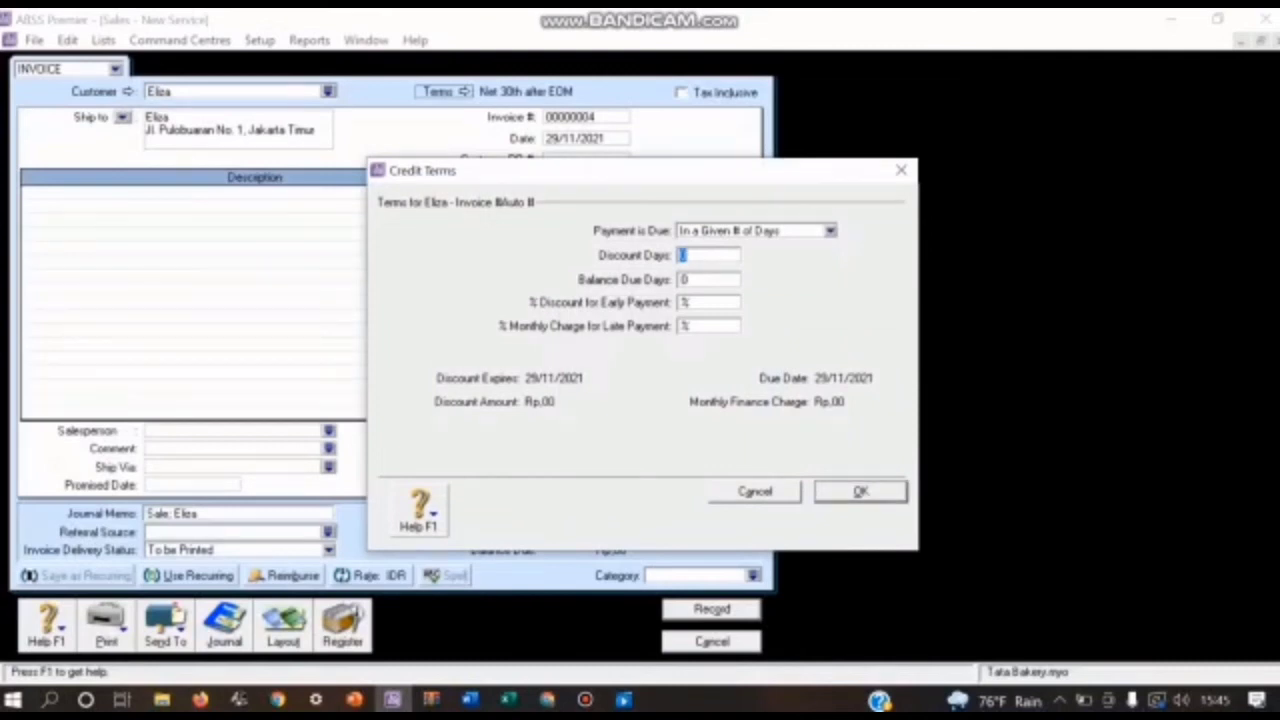
text(10)
key(Tab)
text(30)
key(Tab)
text(2)
key(Return)
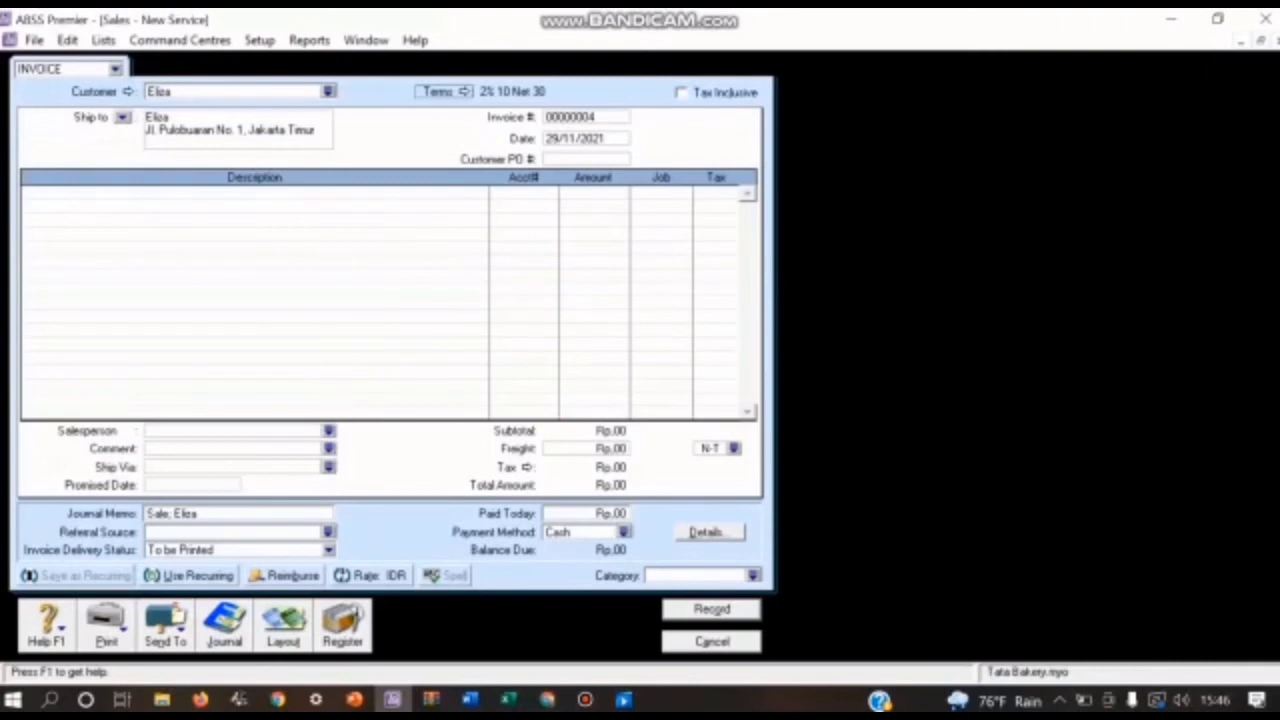
Step: Switch the sales invoice to the Item layout
click(283, 625)
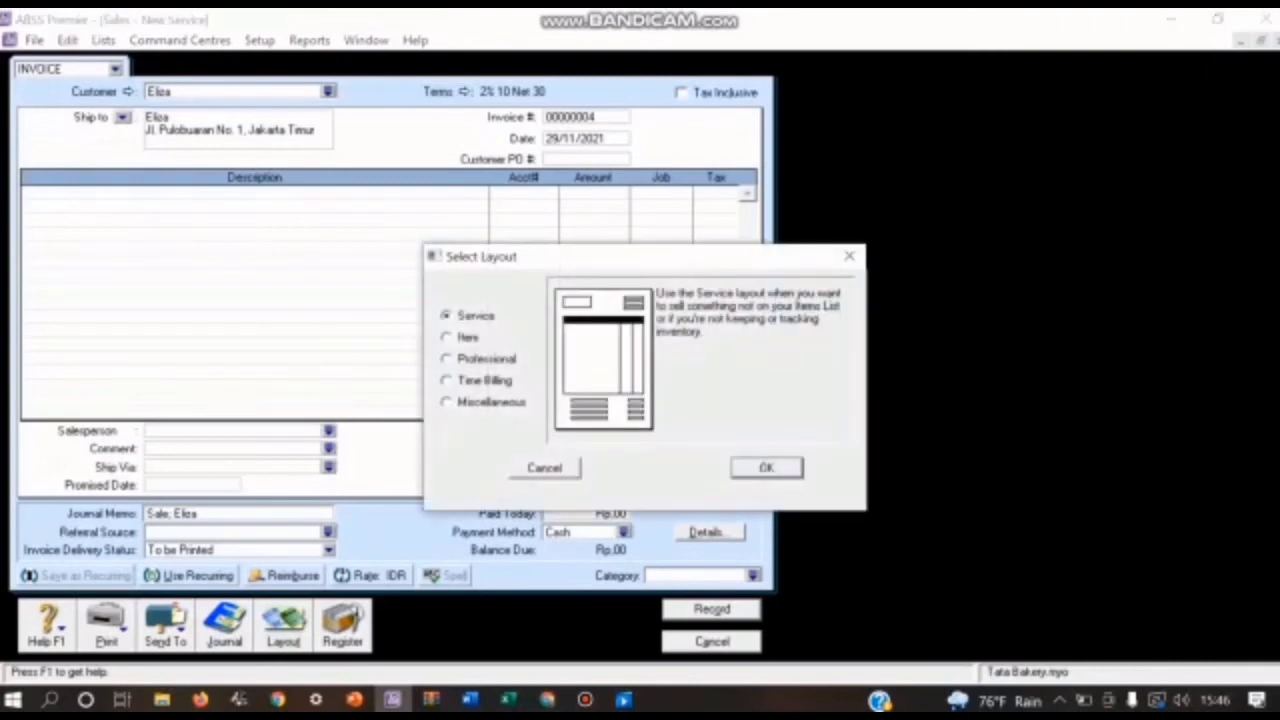
click(447, 337)
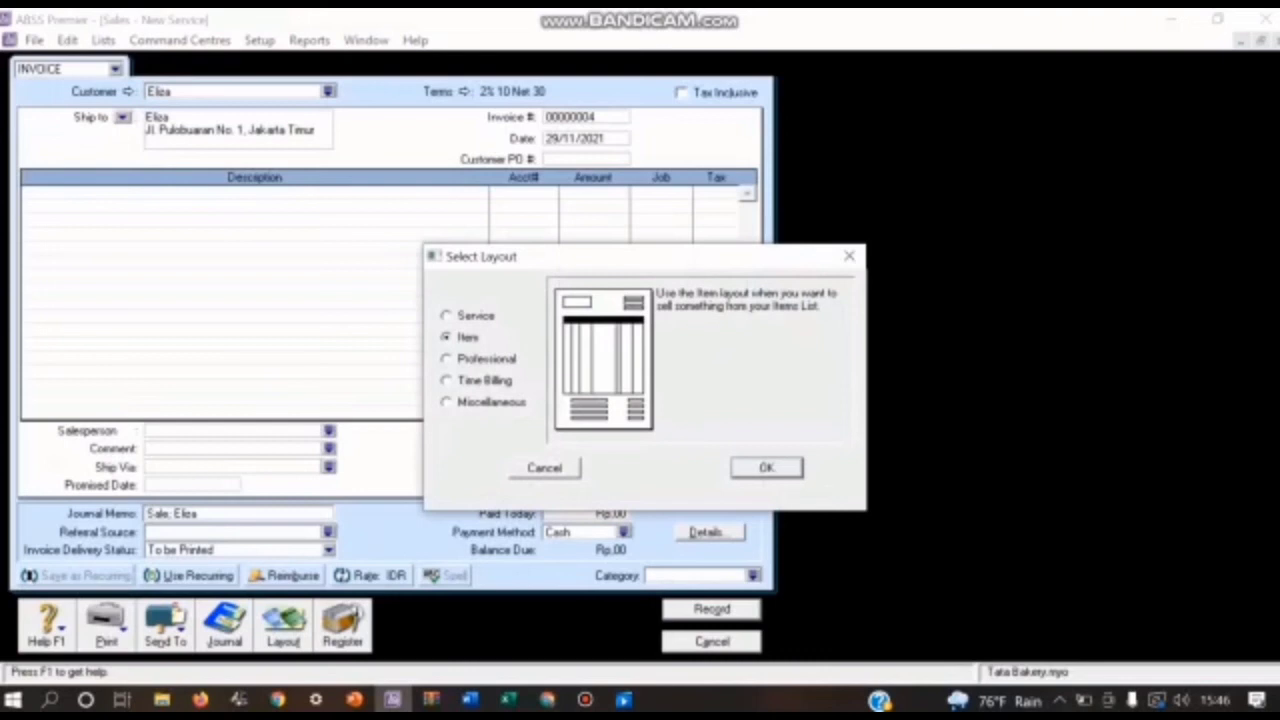
click(766, 468)
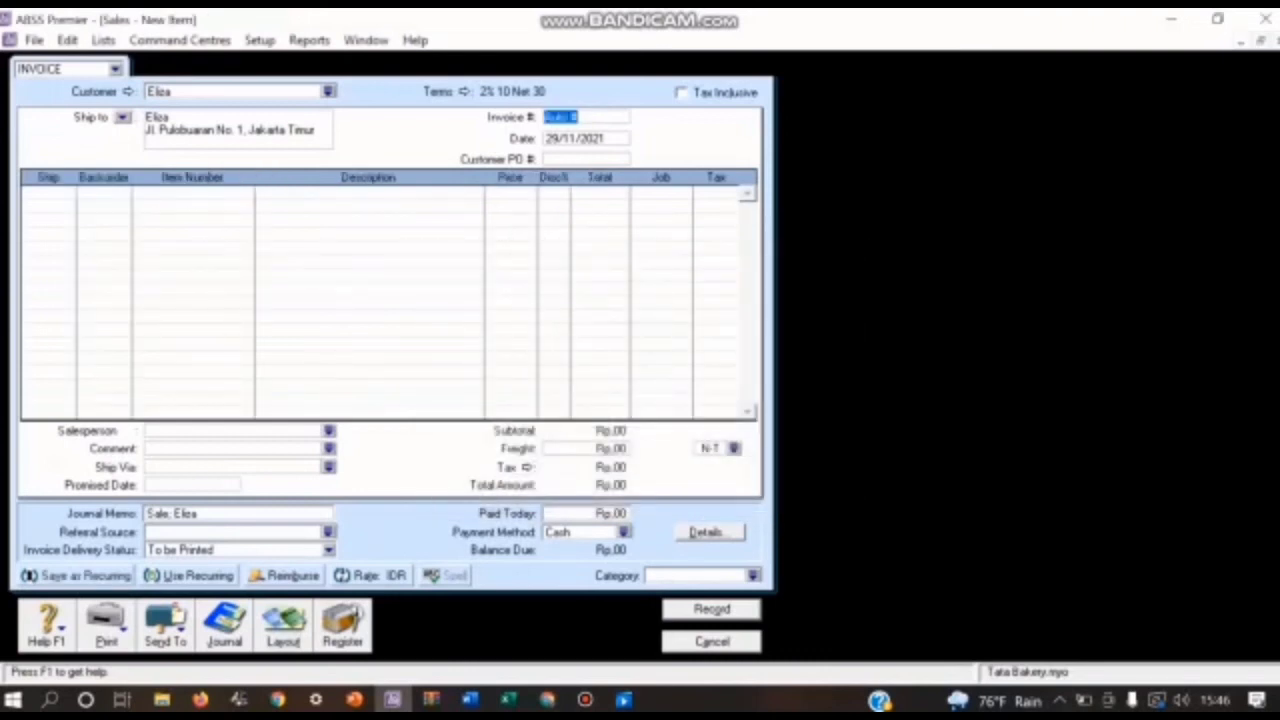
Step: Number the sales invoice FPJ01 and date it 07/01/2020
text(FPJ01)
key(Tab)
text(0)
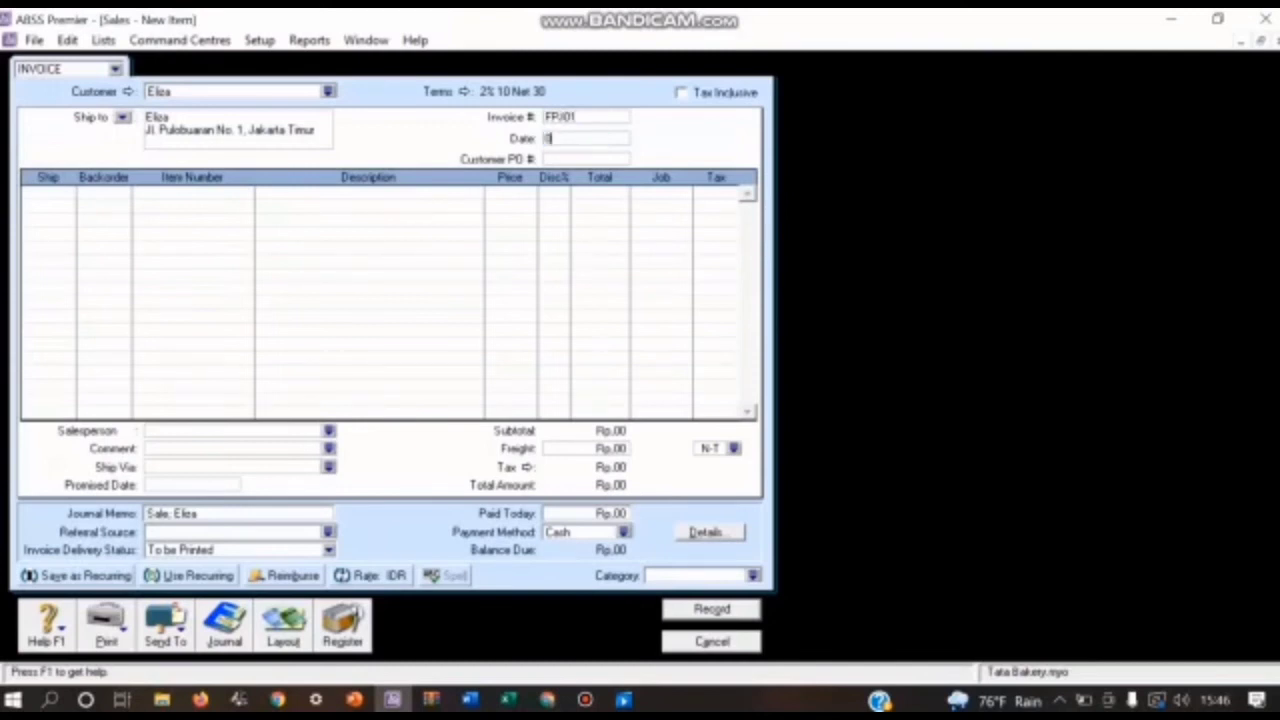
text(7/01/2020)
Step: Add an invoice line shipping 2 units of item KTB (Kue Tart Besar)
click(40, 193)
text(2)
key(Tab)
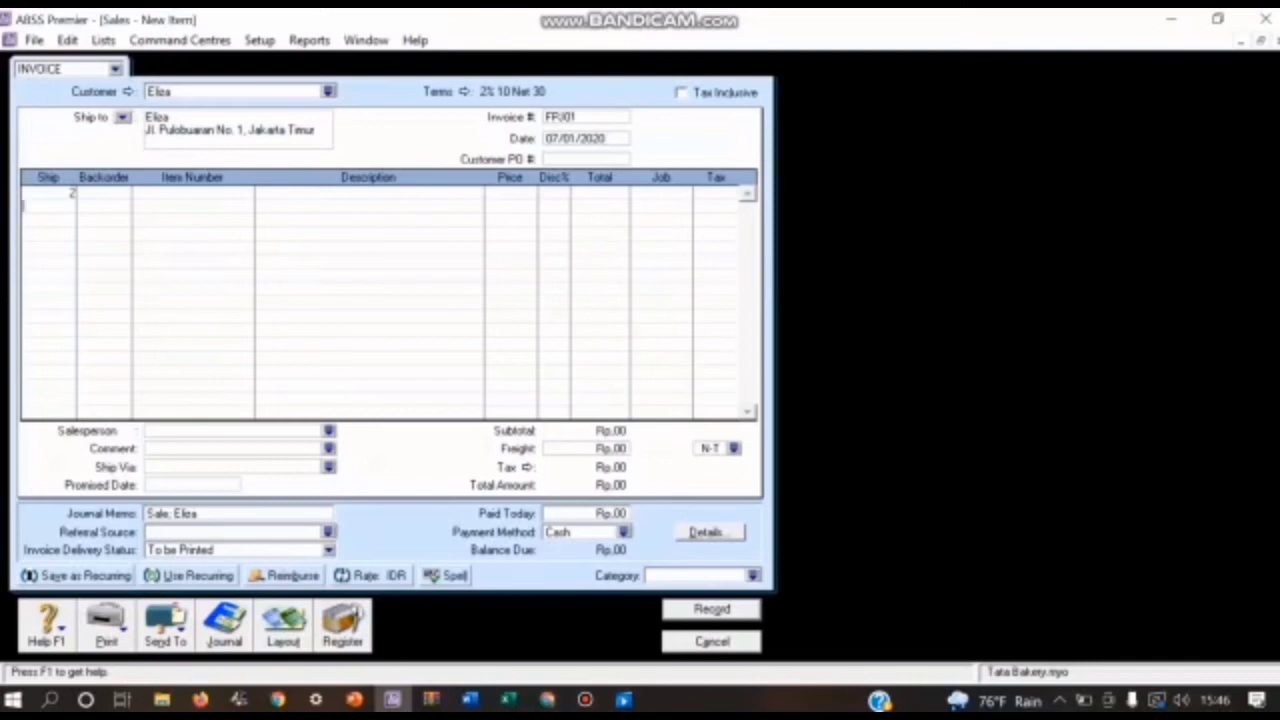
key(Tab)
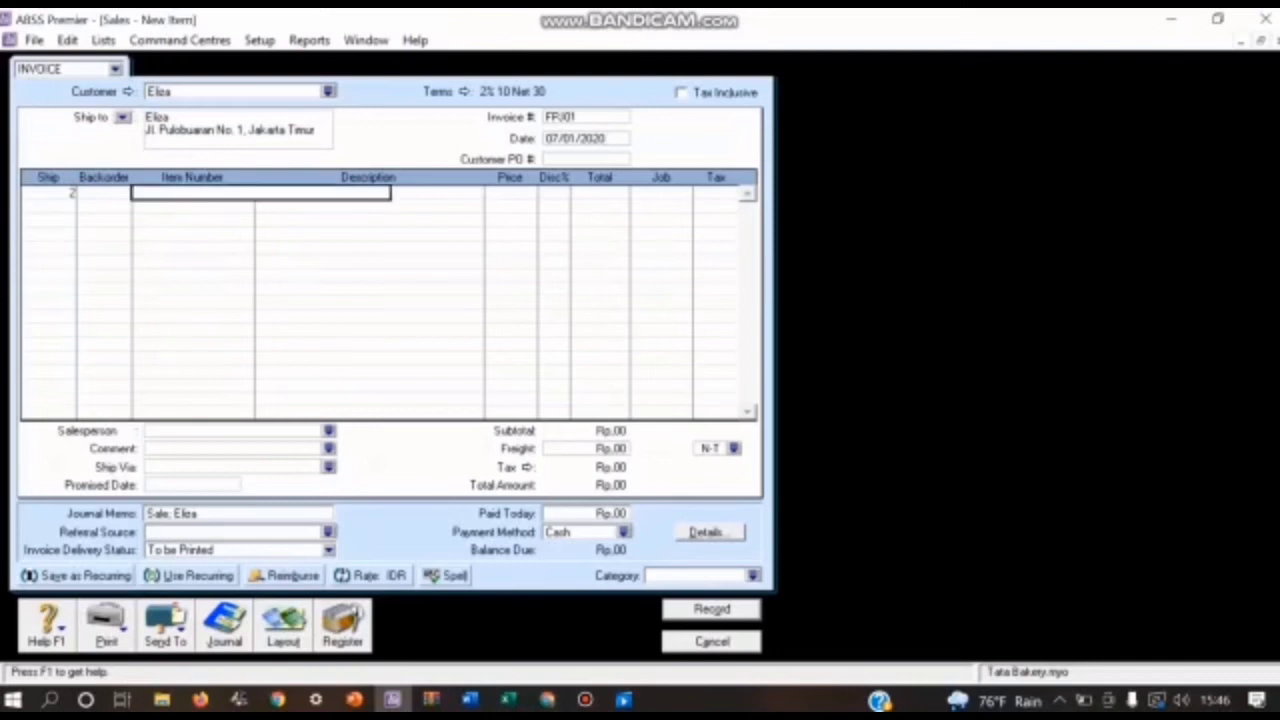
text(KTB)
key(Return)
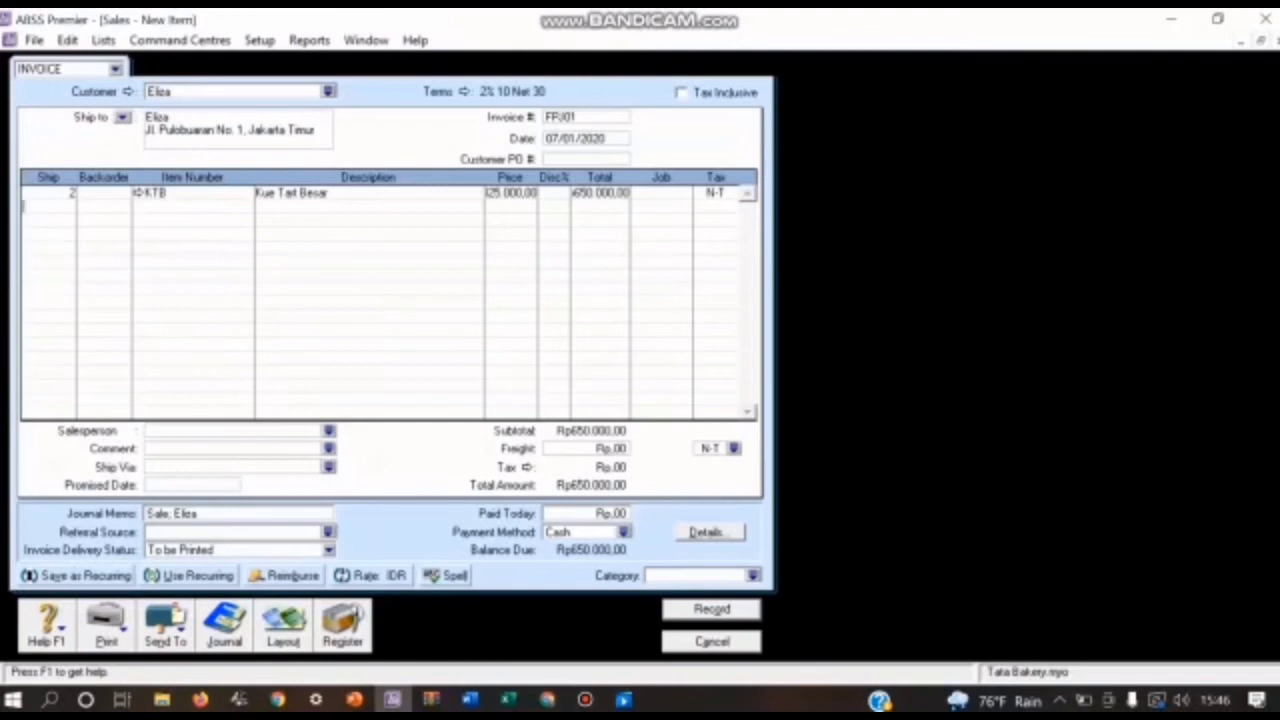
Step: Assign job P (Produk) and tax code PPN to the KTB line
click(660, 193)
click(685, 193)
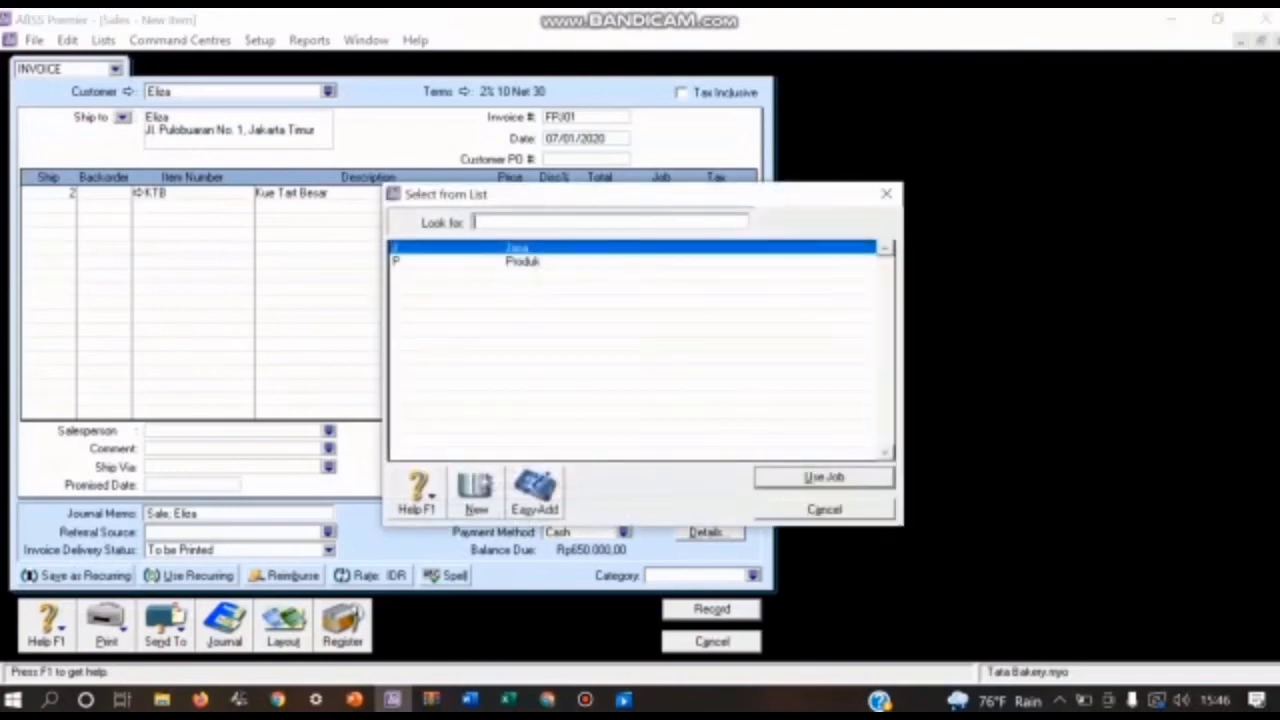
text(P)
key(Return)
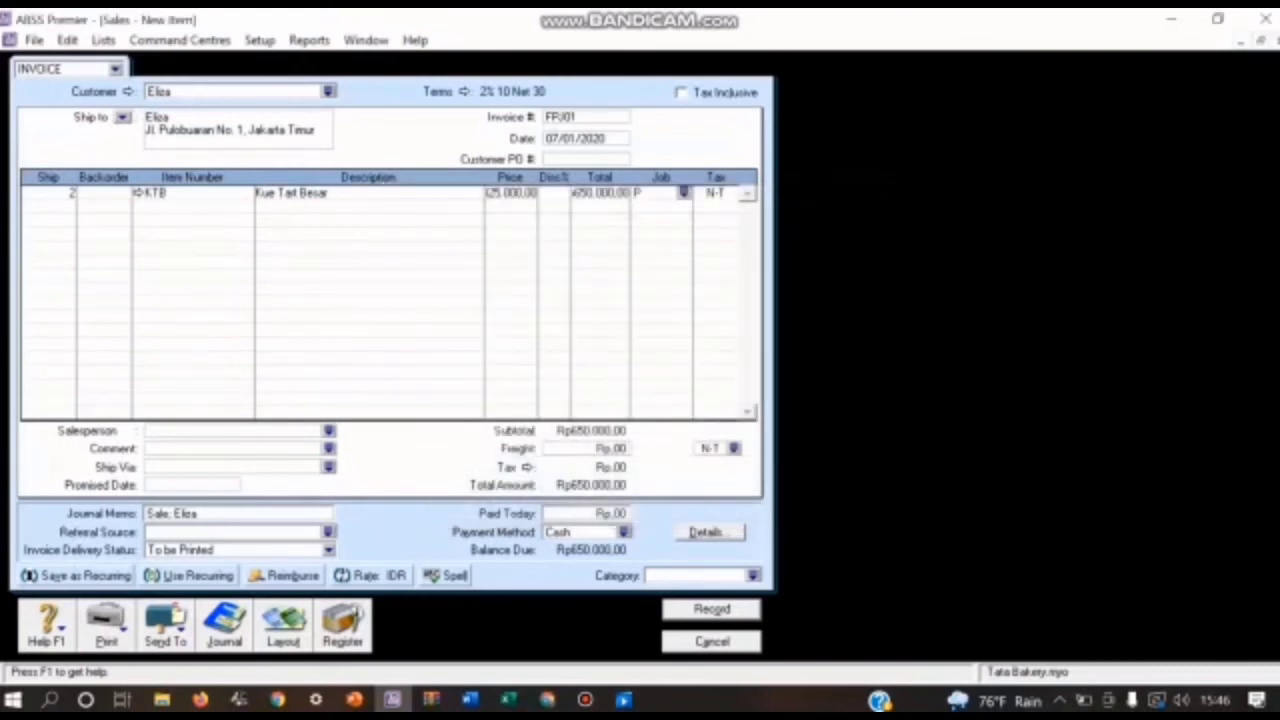
key(Tab)
click(732, 193)
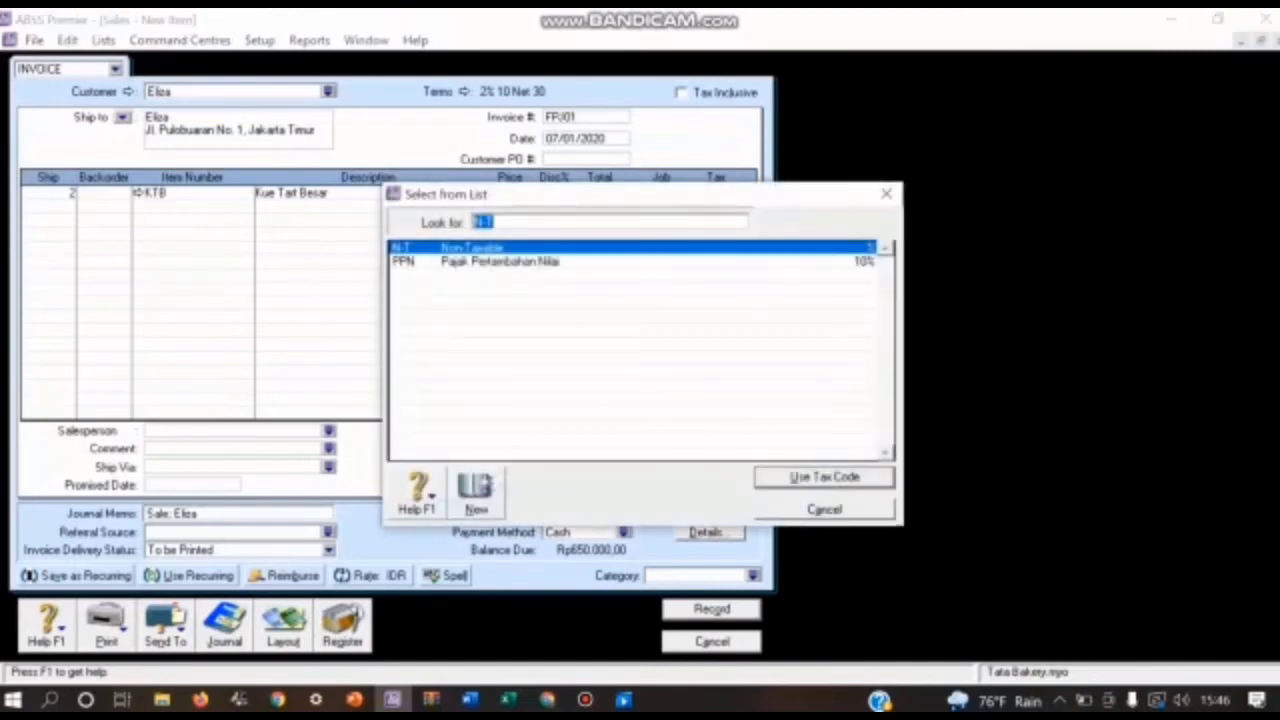
text(PPN)
key(Return)
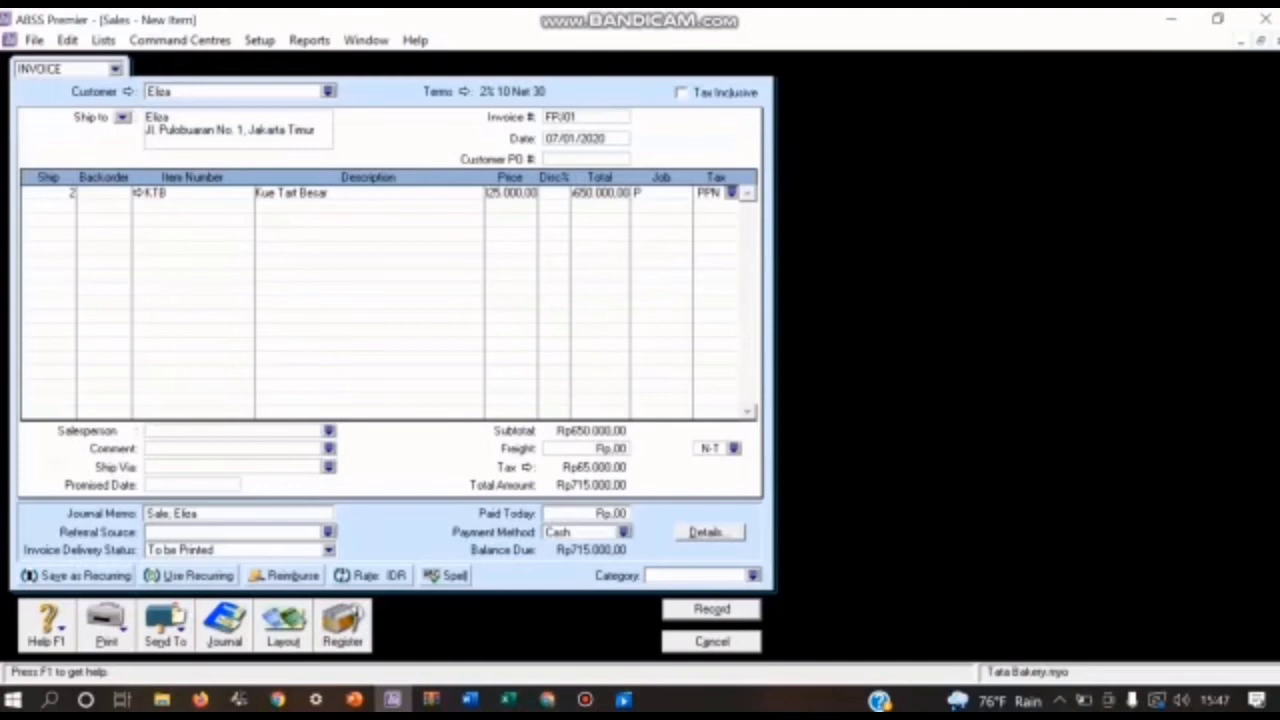
Step: Assign category L (Local) to invoice FPJ01 and record it after reviewing the transaction recap
click(753, 576)
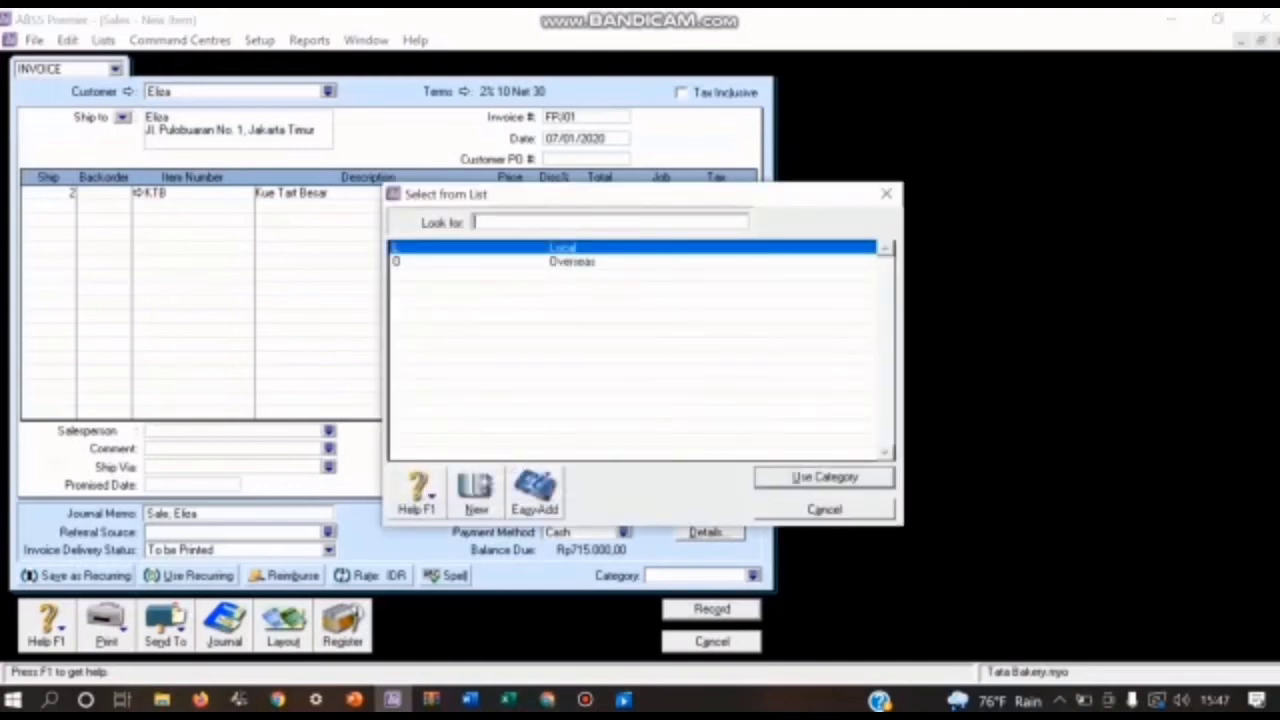
key(Return)
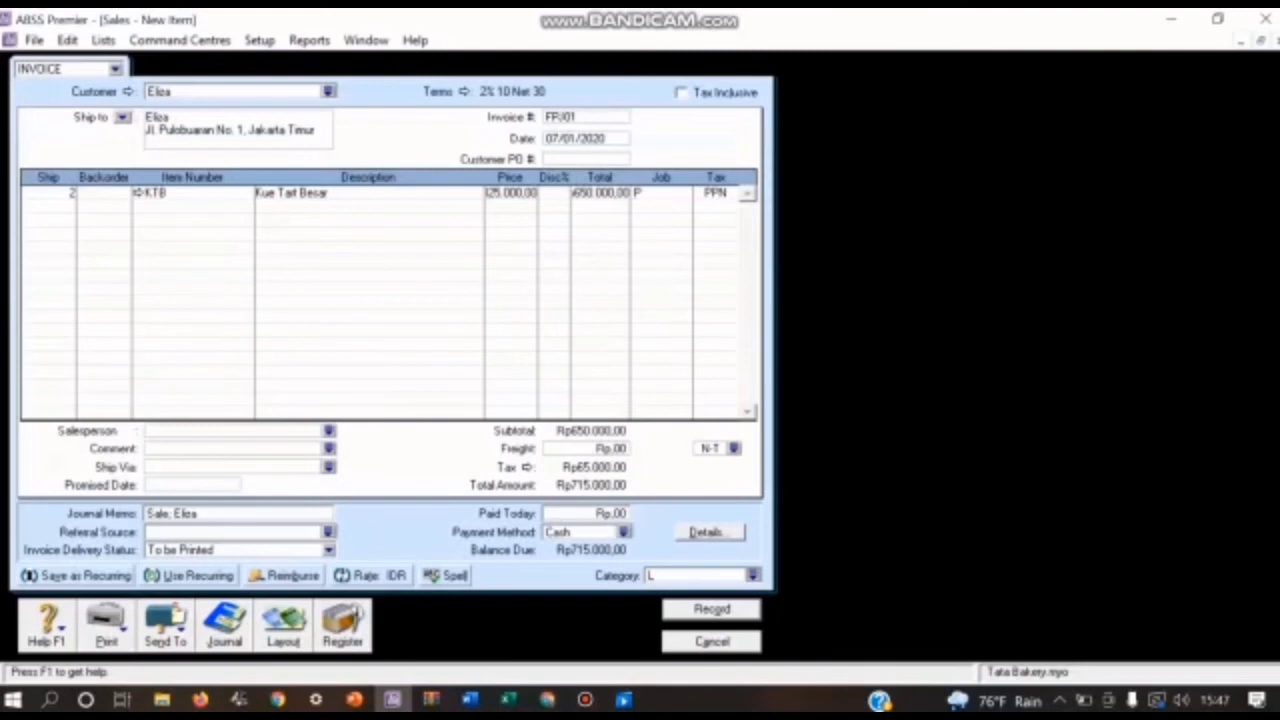
key(ctrl+r)
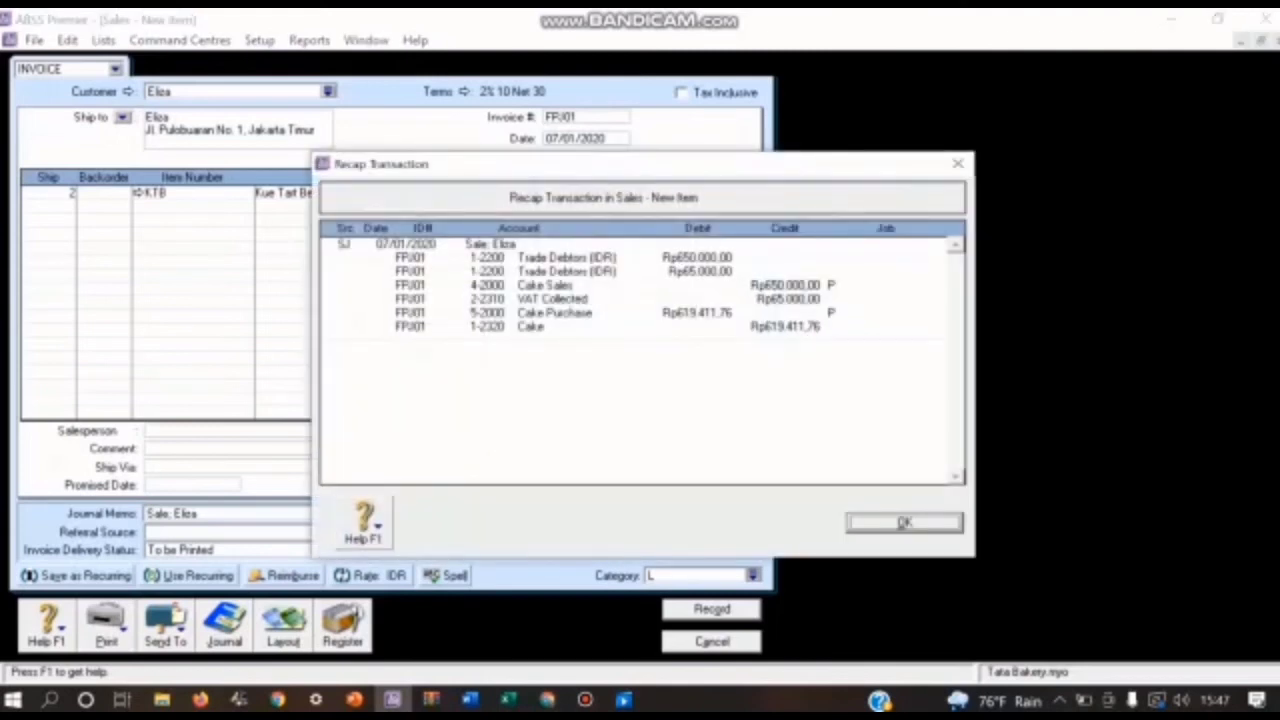
key(Return)
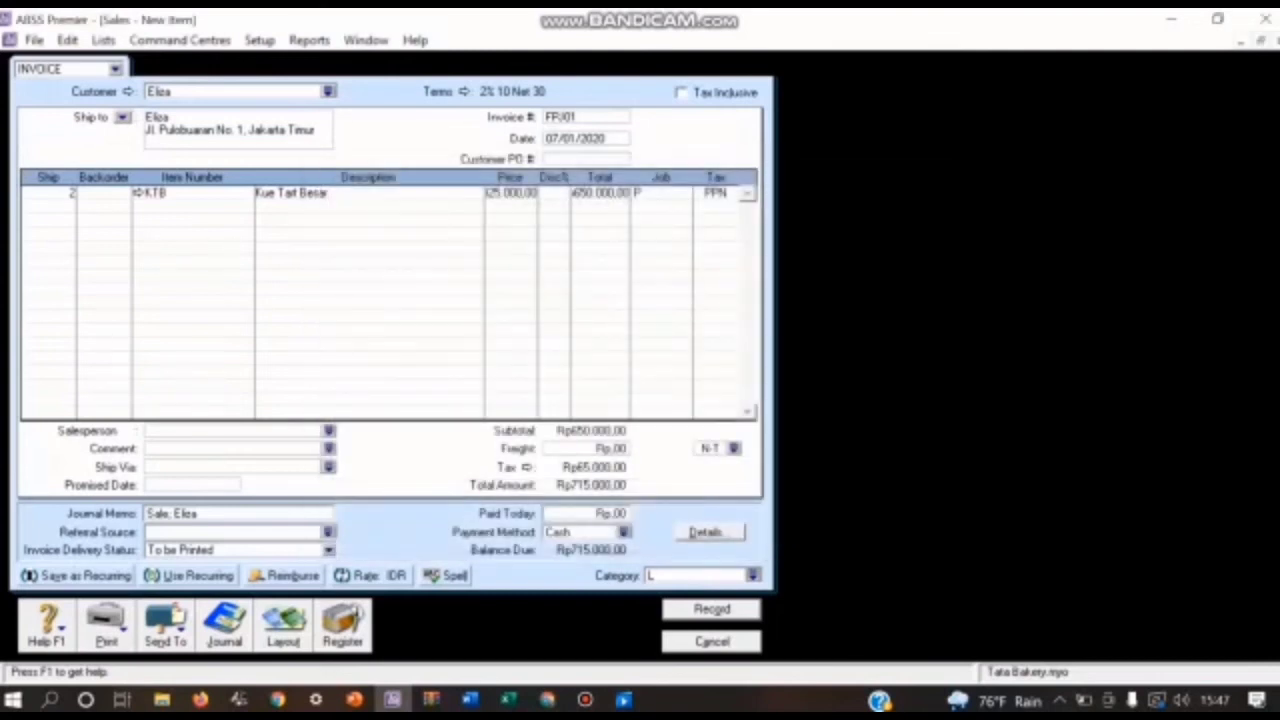
key(Return)
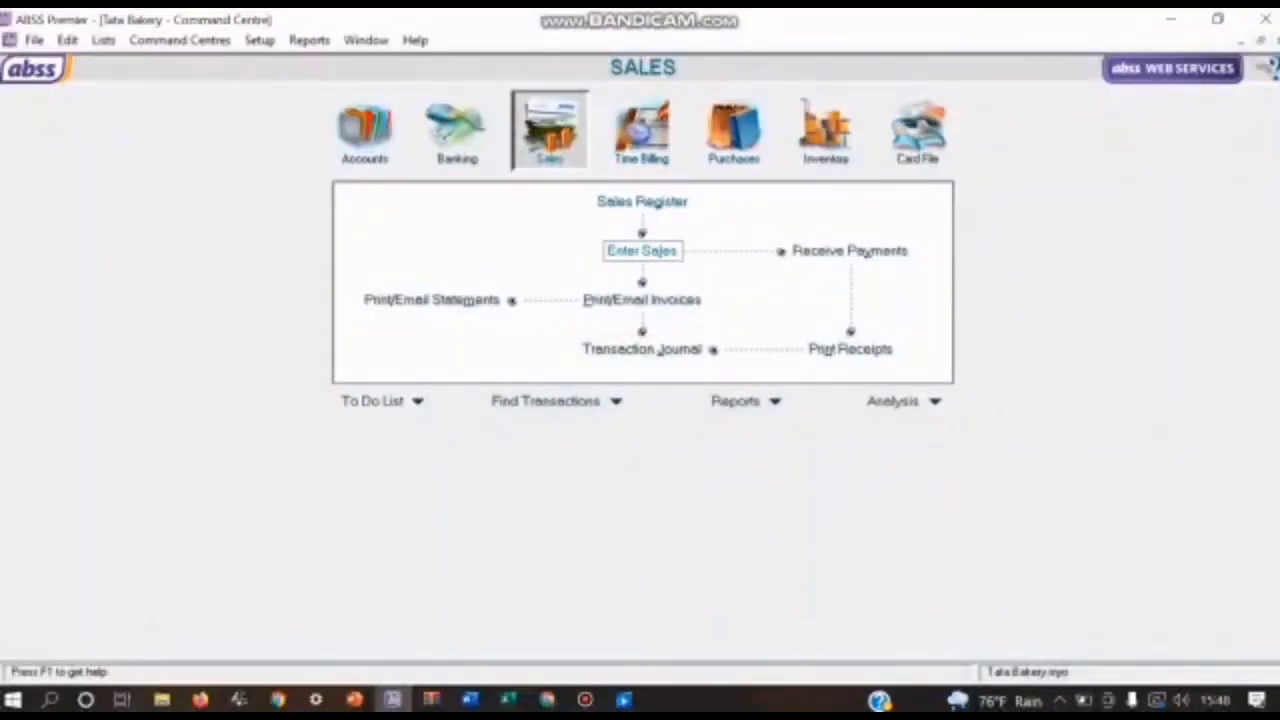
Step: Start a new sales invoice for customer PT. Eva Surya
click(642, 250)
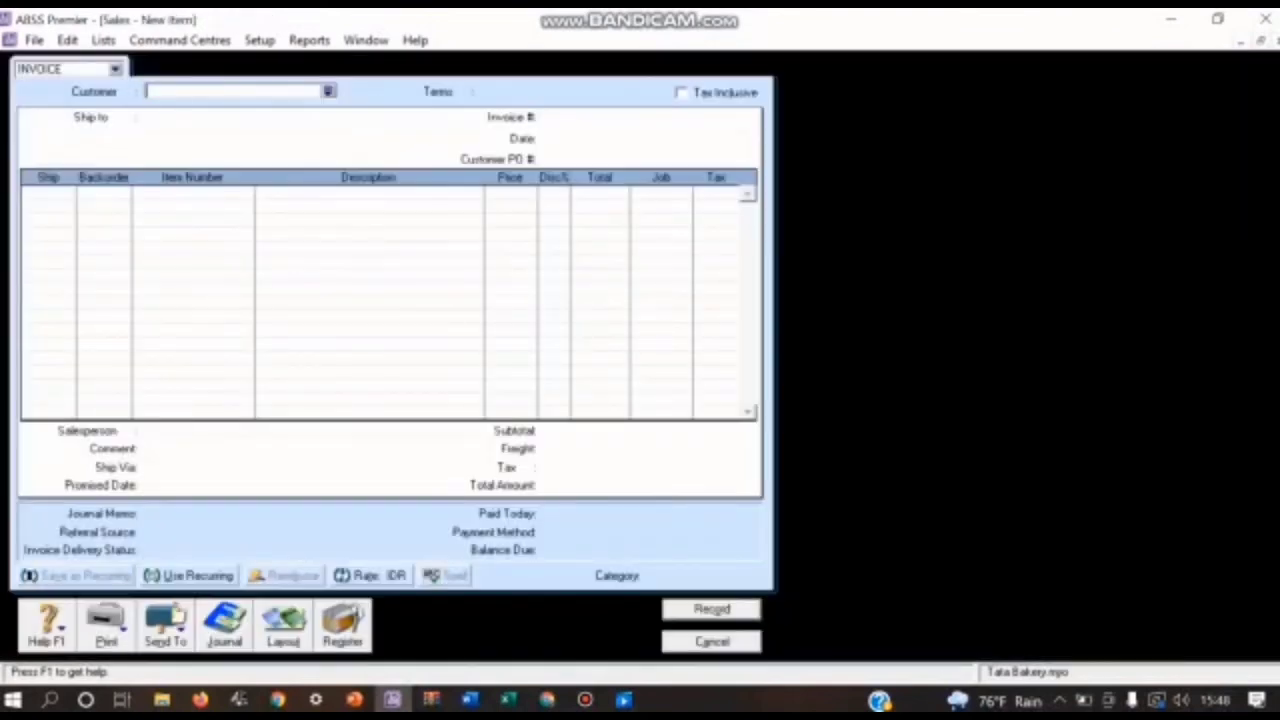
click(328, 91)
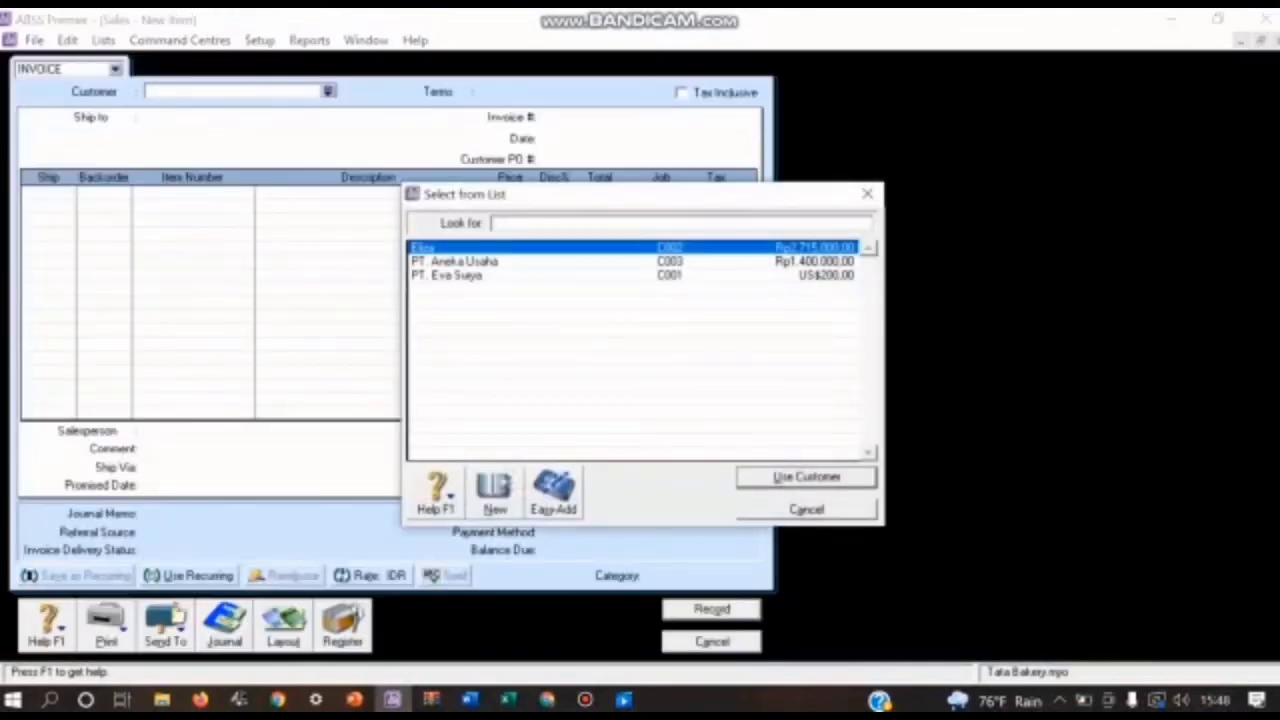
click(447, 275)
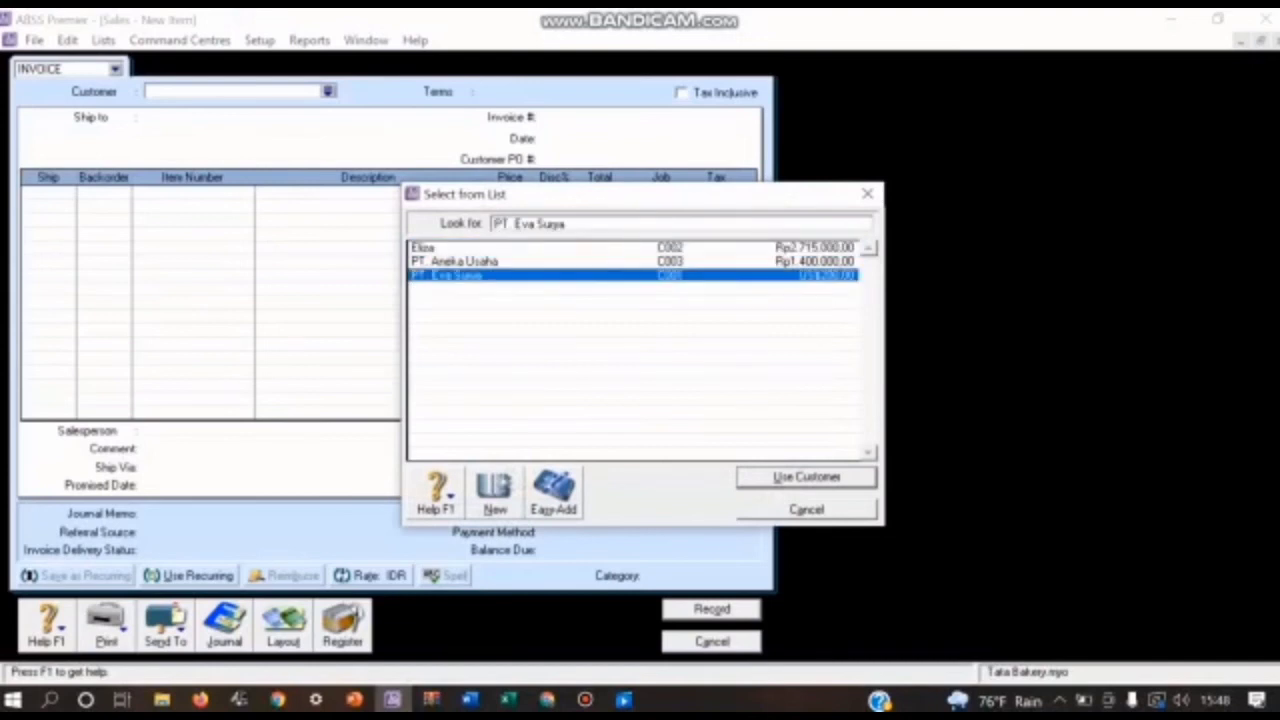
key(Return)
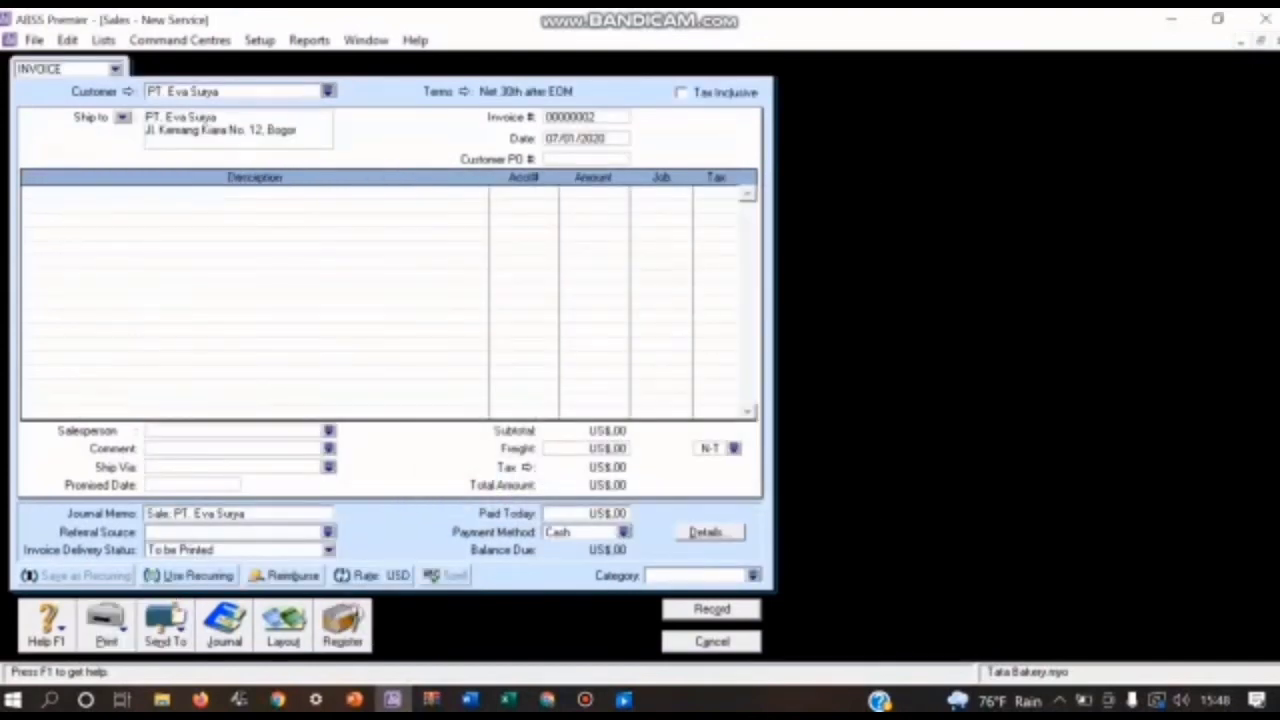
Step: Set PT. Eva Surya's invoice terms to In a Given # of Days with 10 discount days, 30 balance due days and 2% early-payment discount
click(464, 91)
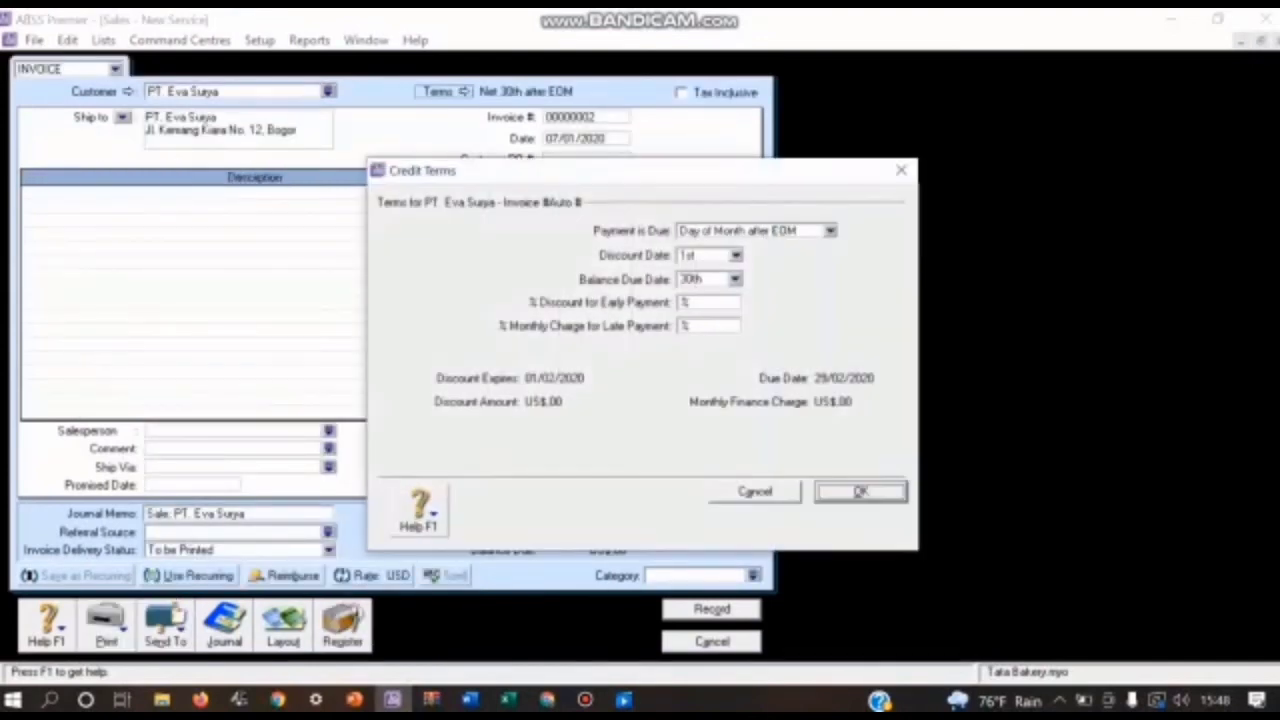
click(830, 231)
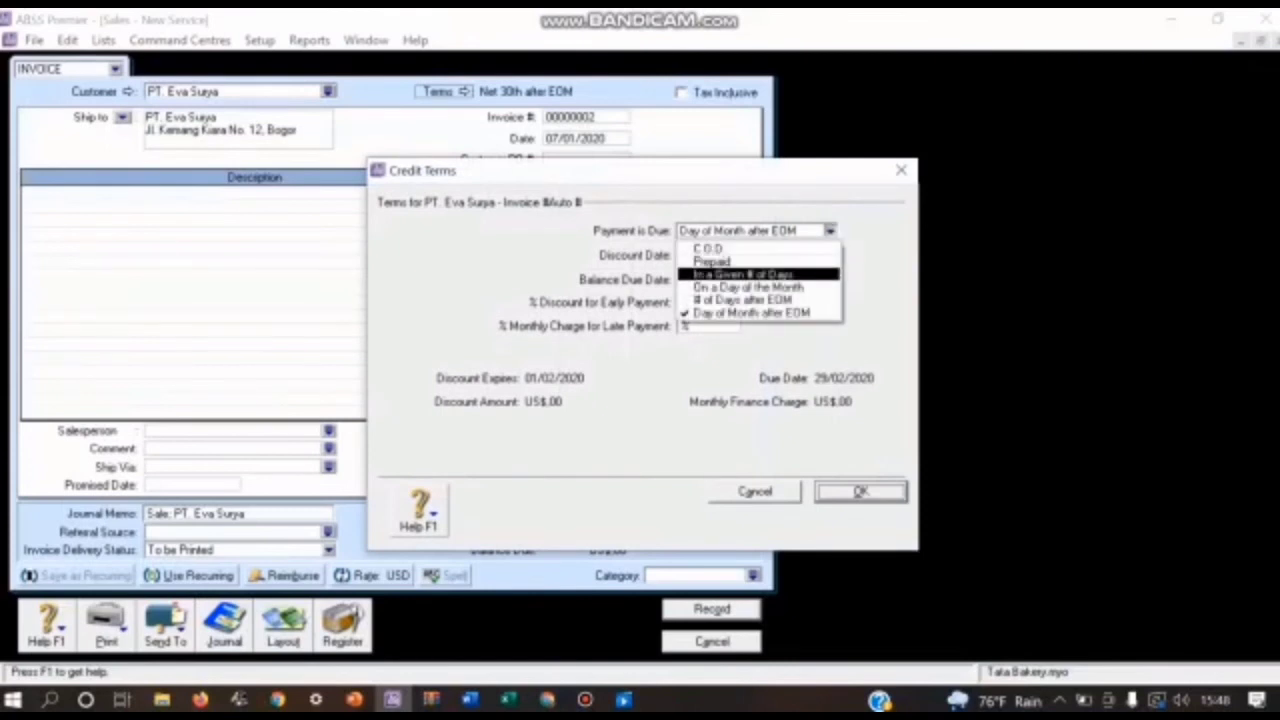
key(Return)
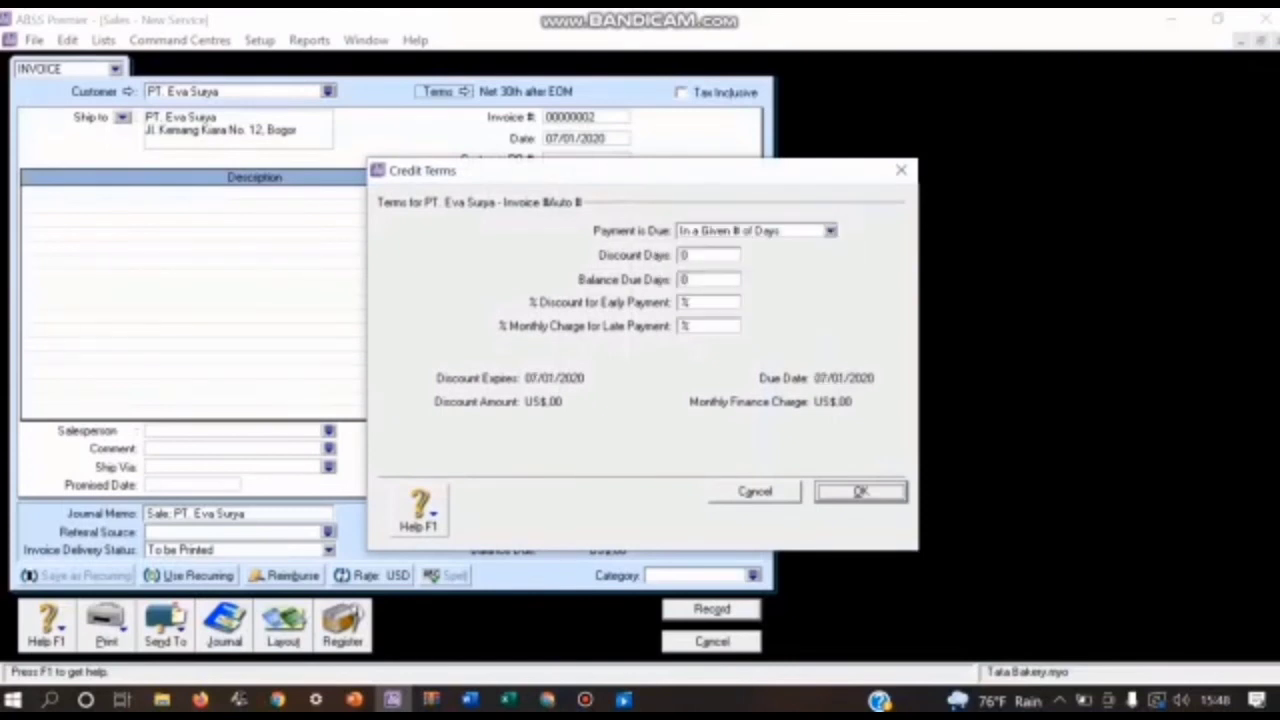
key(Tab)
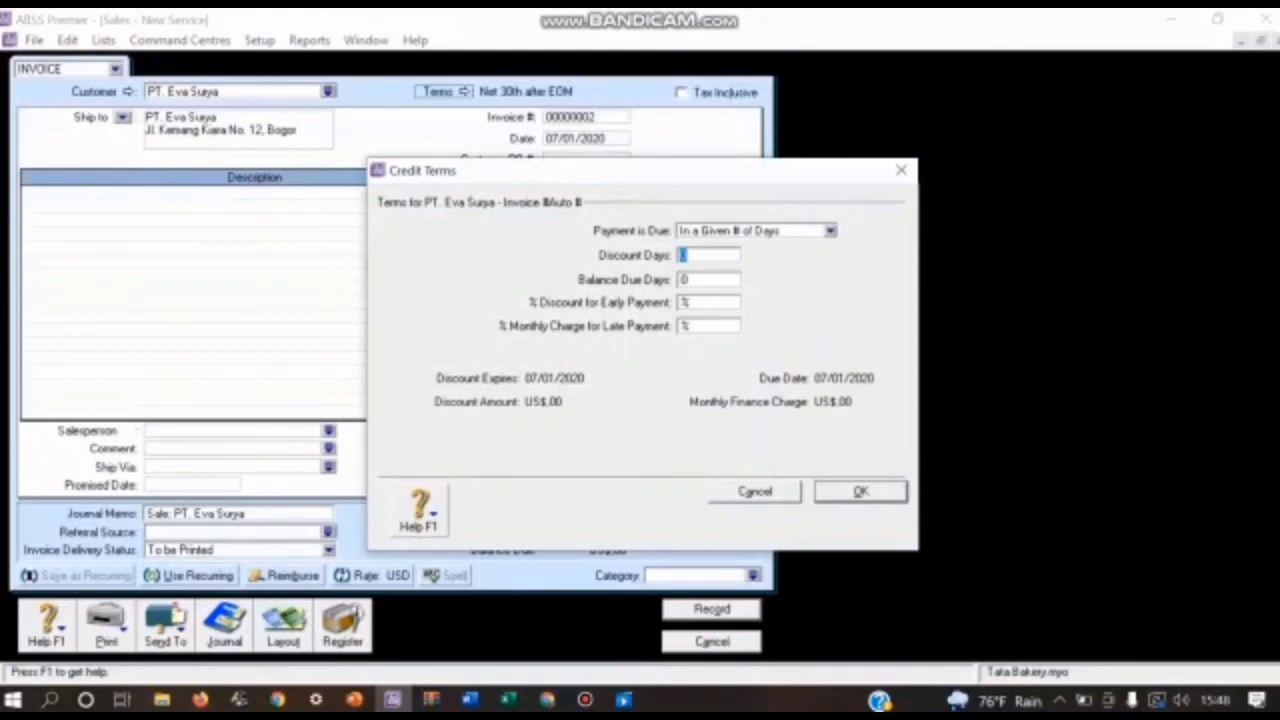
text(10)
key(Tab)
text(30)
key(Tab)
text(2)
key(Return)
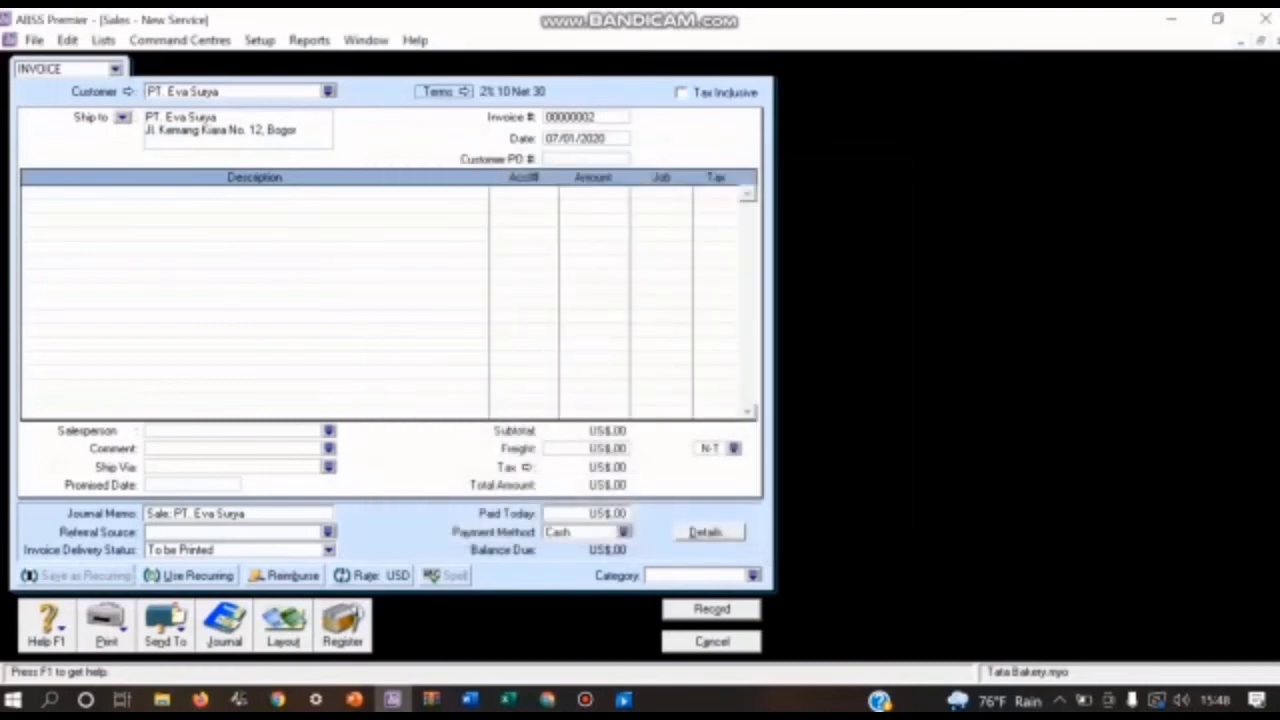
Step: Switch PT. Eva Surya's invoice to the Item layout
click(283, 626)
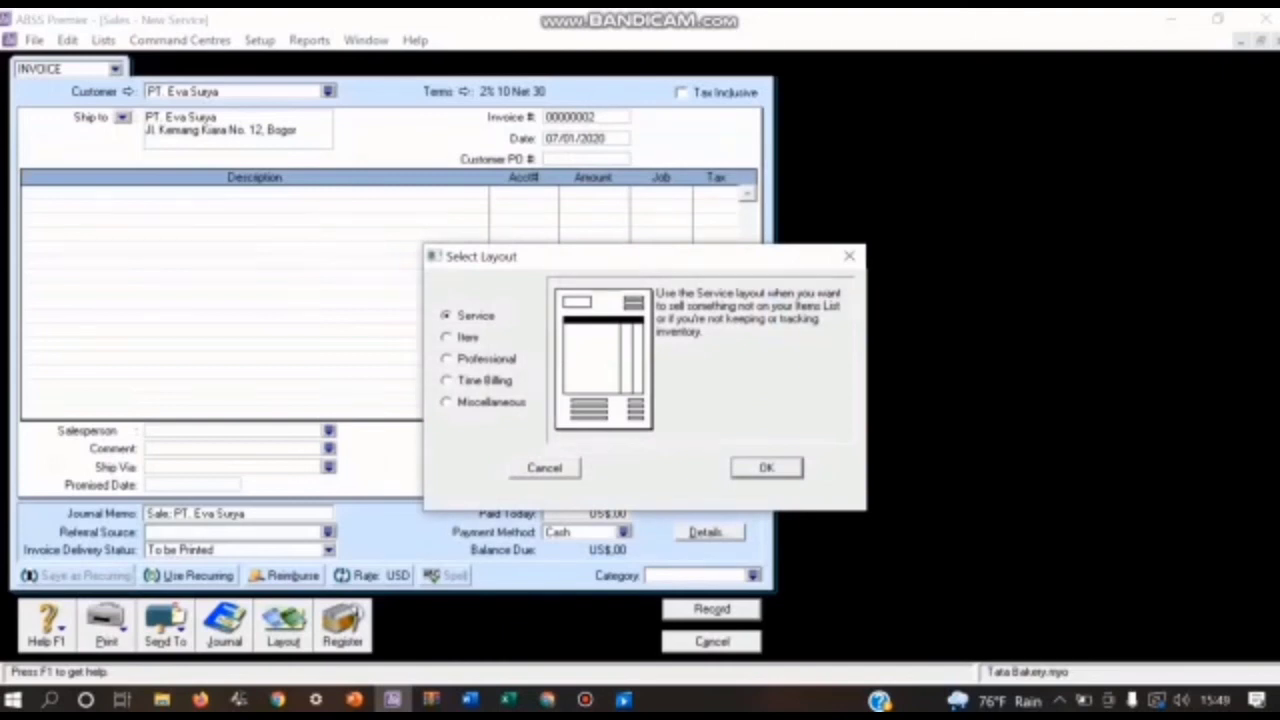
click(447, 337)
key(Return)
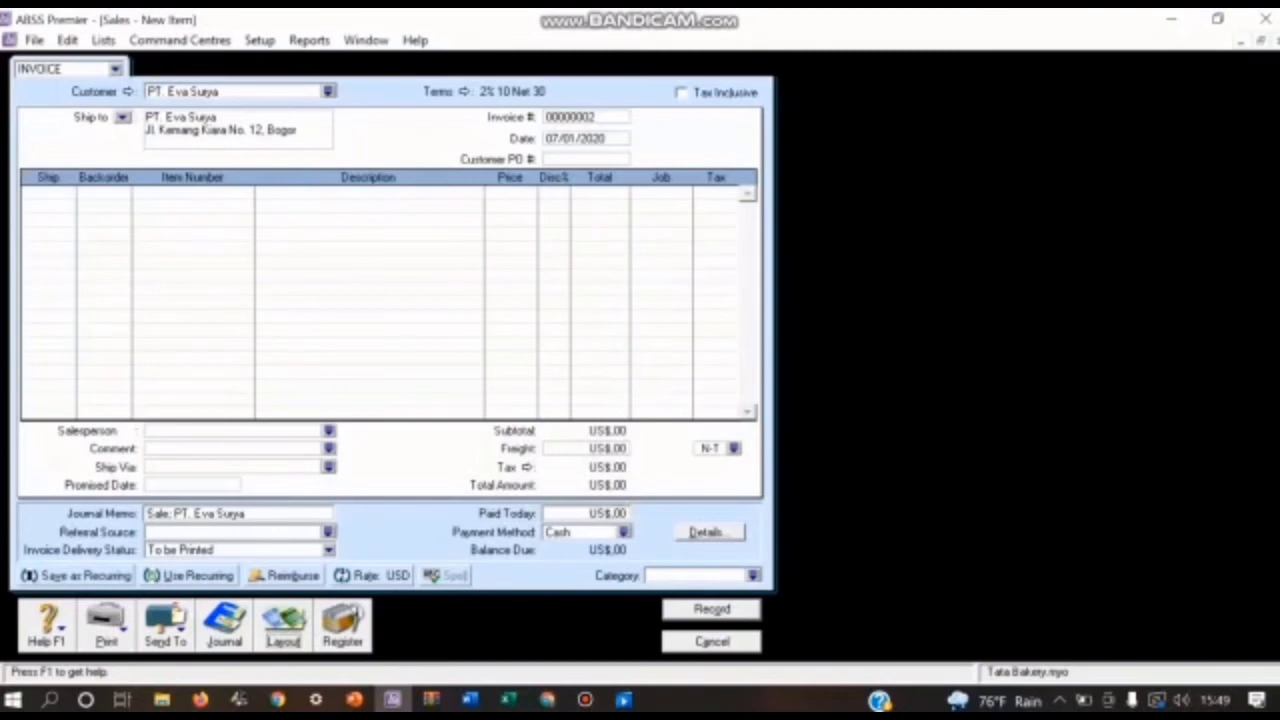
Step: Set PT. Eva Surya's invoice number to FPJ02 and its date to 08/01/2020
click(586, 117)
text(F)
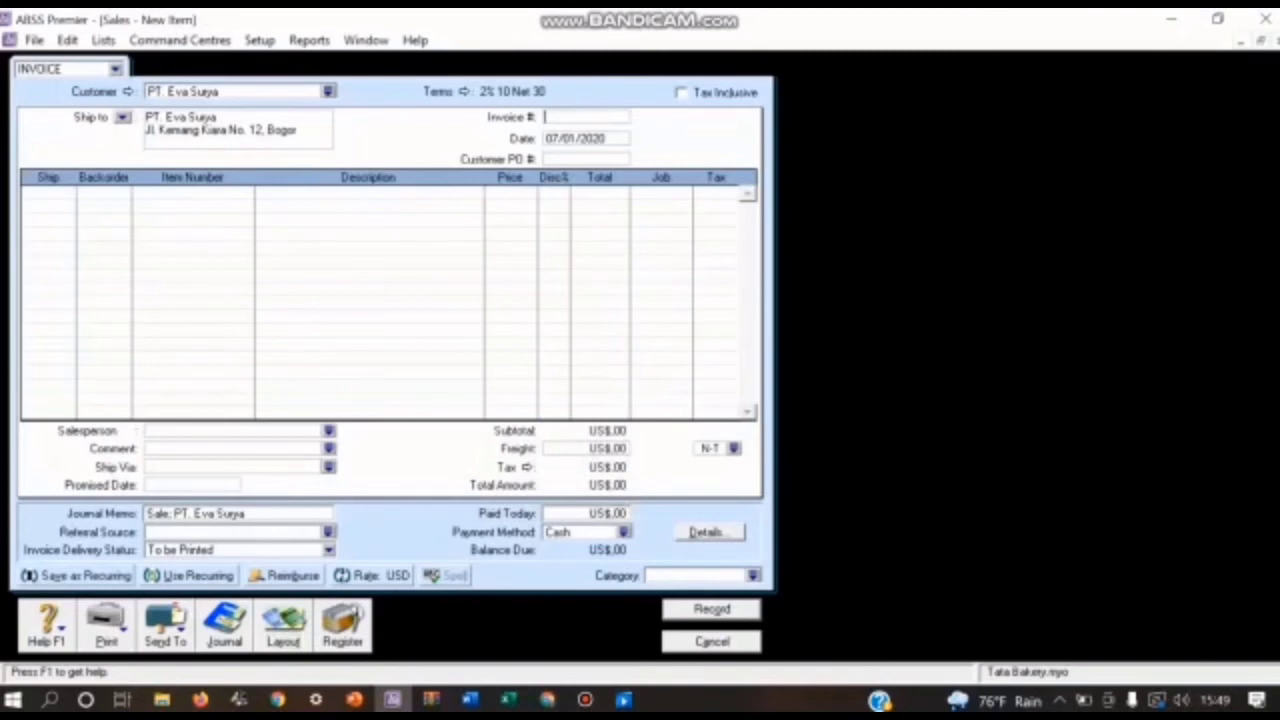
text(PJ03)
key(Tab)
text(07)
key(BackSpace)
key(BackSpace)
text(8)
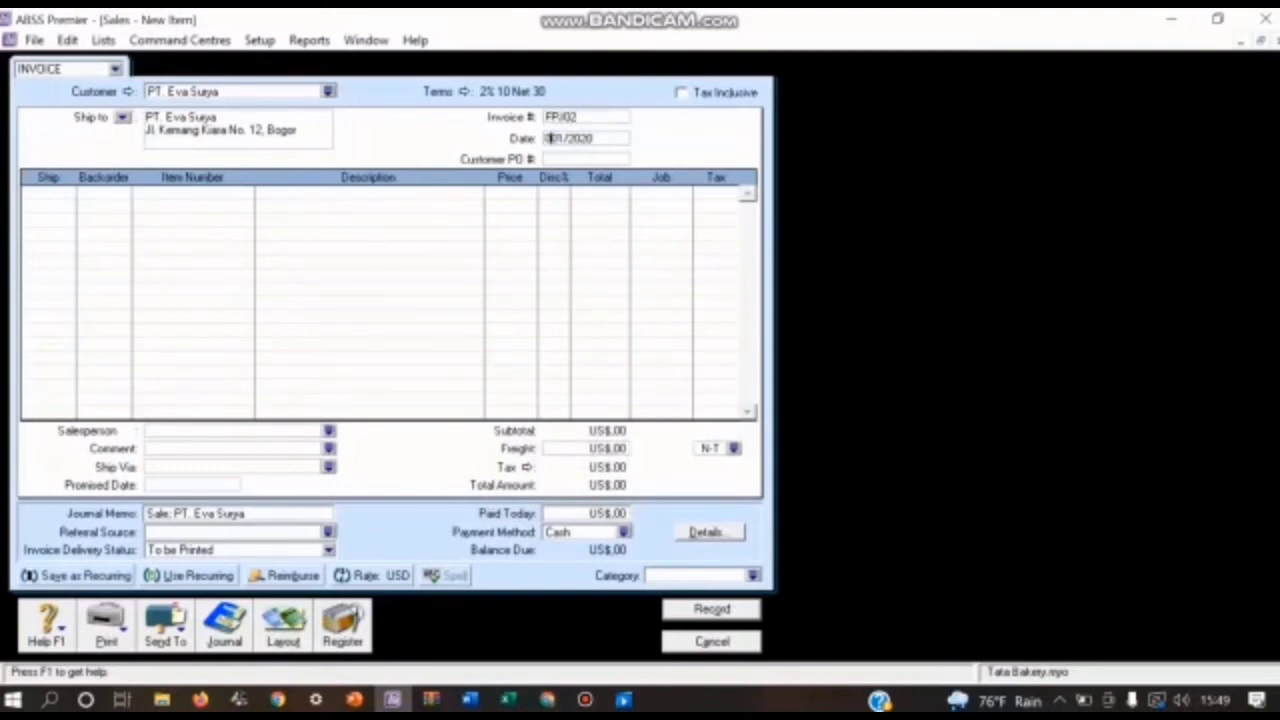
text(/)
key(Tab)
key(Tab)
Step: Add an invoice line for 5 units of item RSB, assigned to job P (Produk)
text(5)
key(Tab)
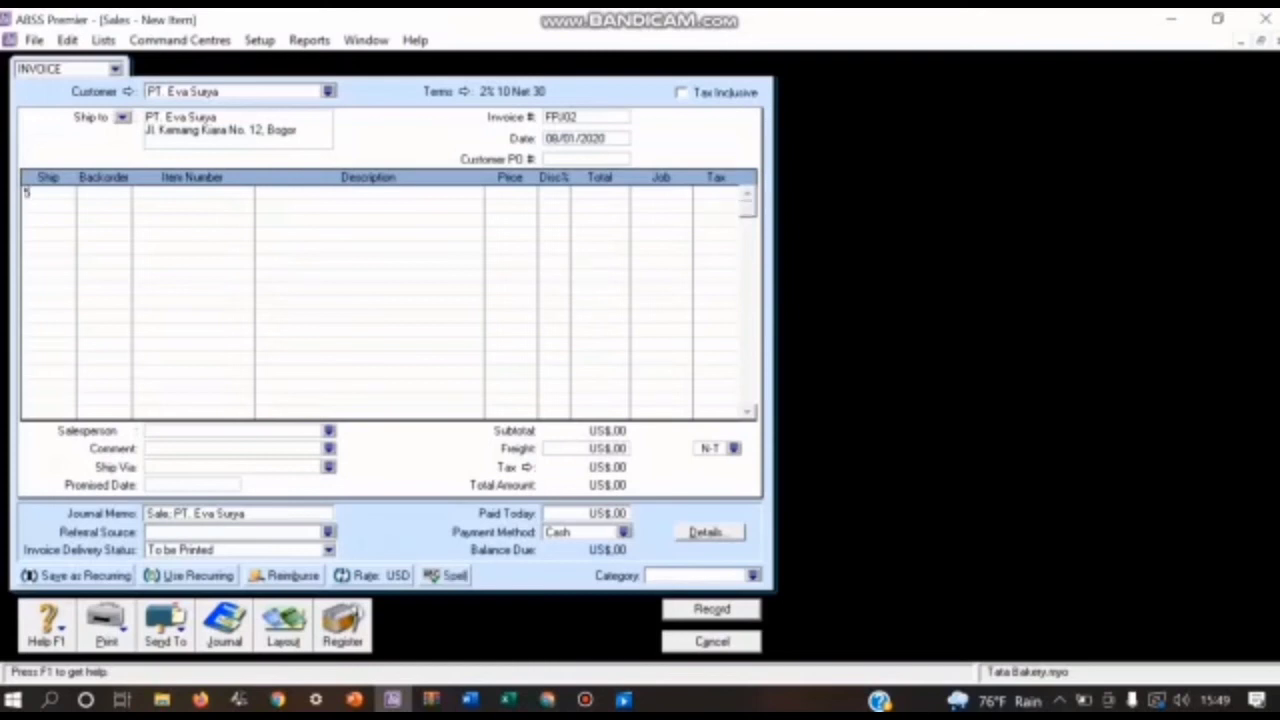
key(Tab)
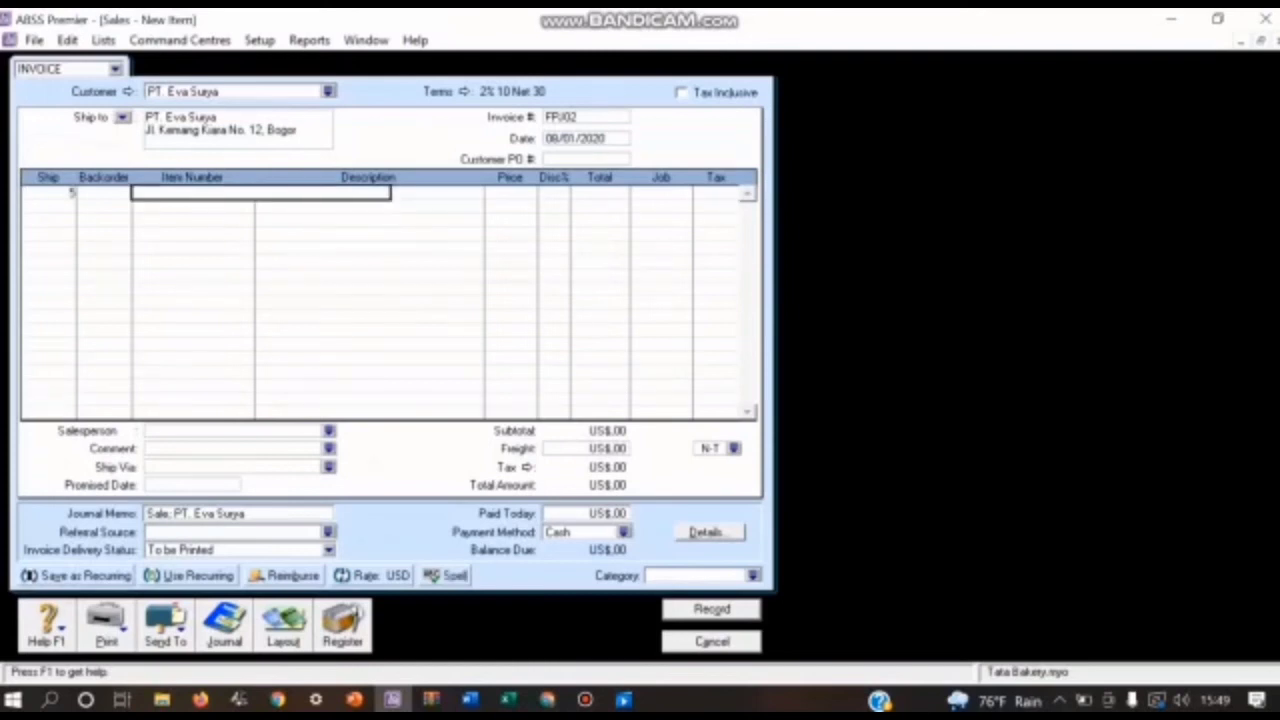
text(RSB)
key(Tab)
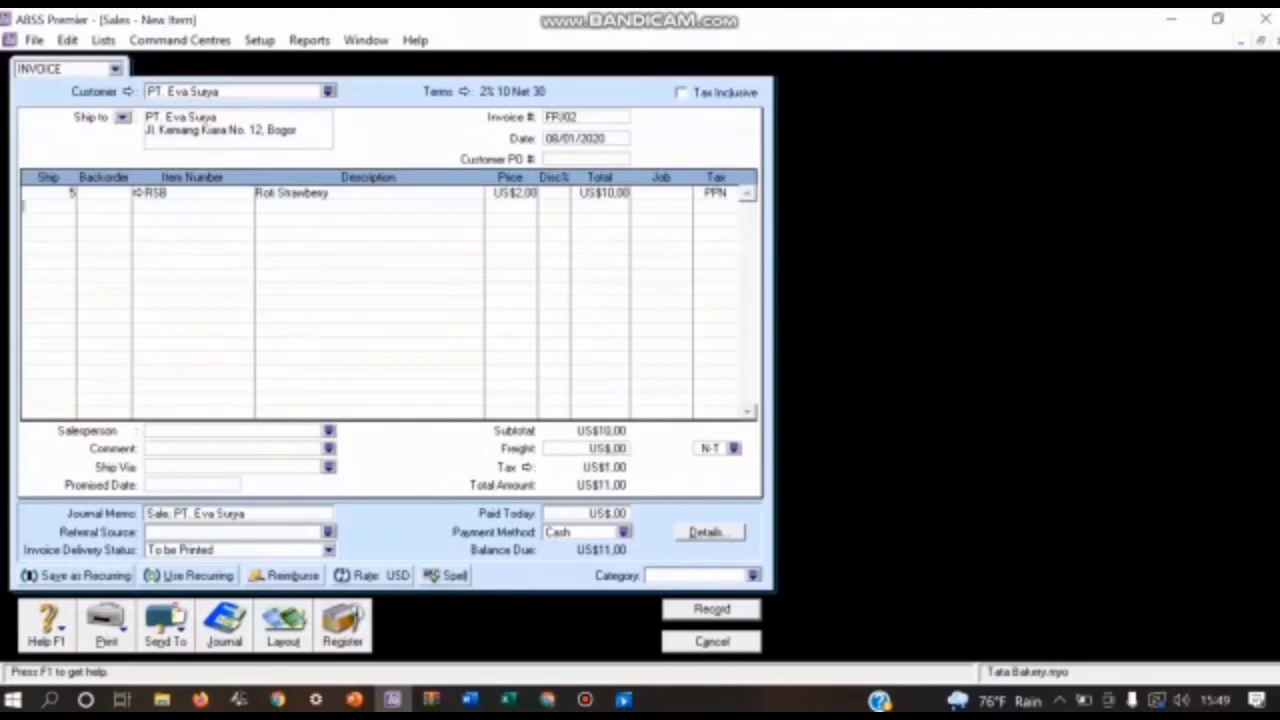
click(657, 193)
click(684, 193)
click(522, 261)
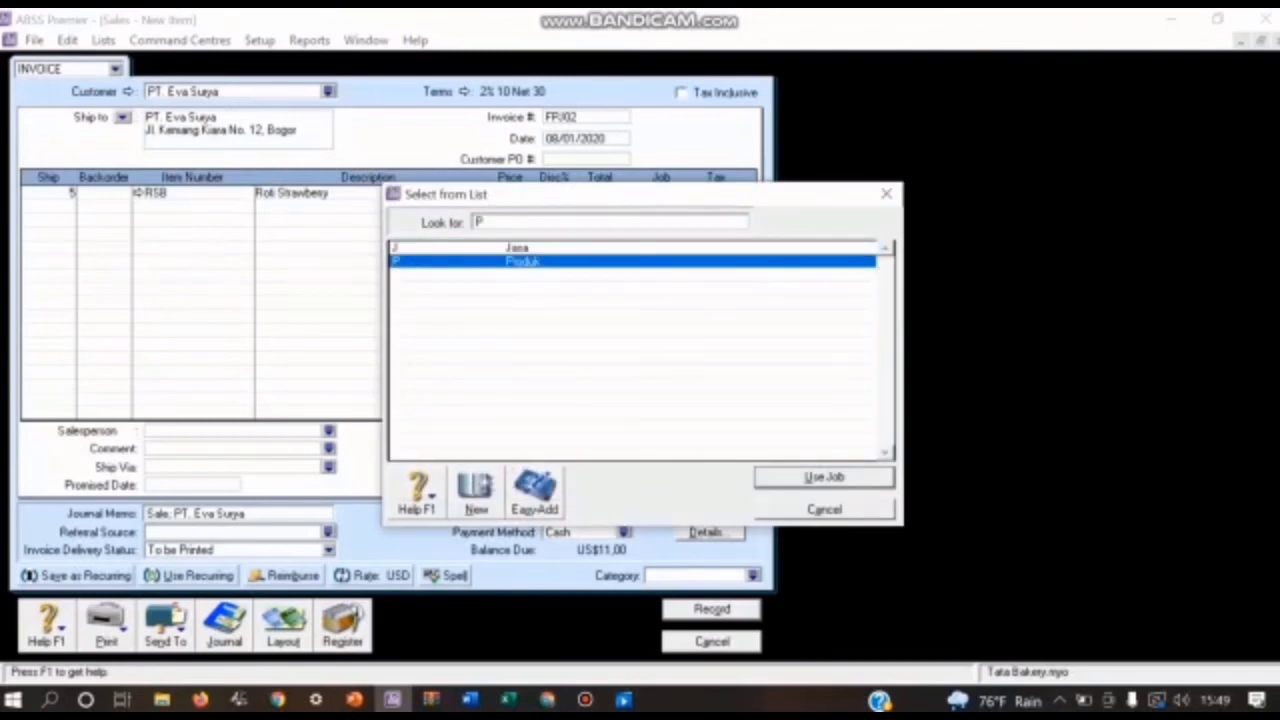
click(824, 477)
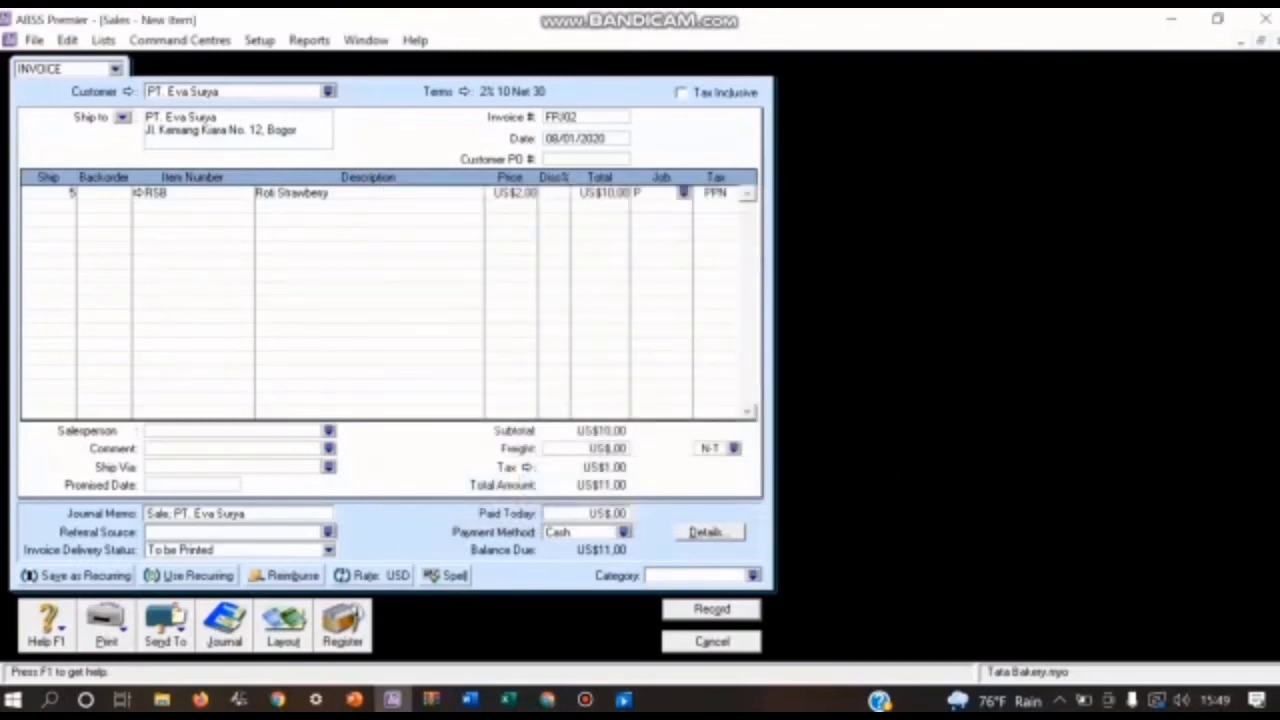
Step: Add a second invoice line for 3 units of item RCO, assigned to job P (Produk)
key(Return)
text(3)
key(Tab)
key(Tab)
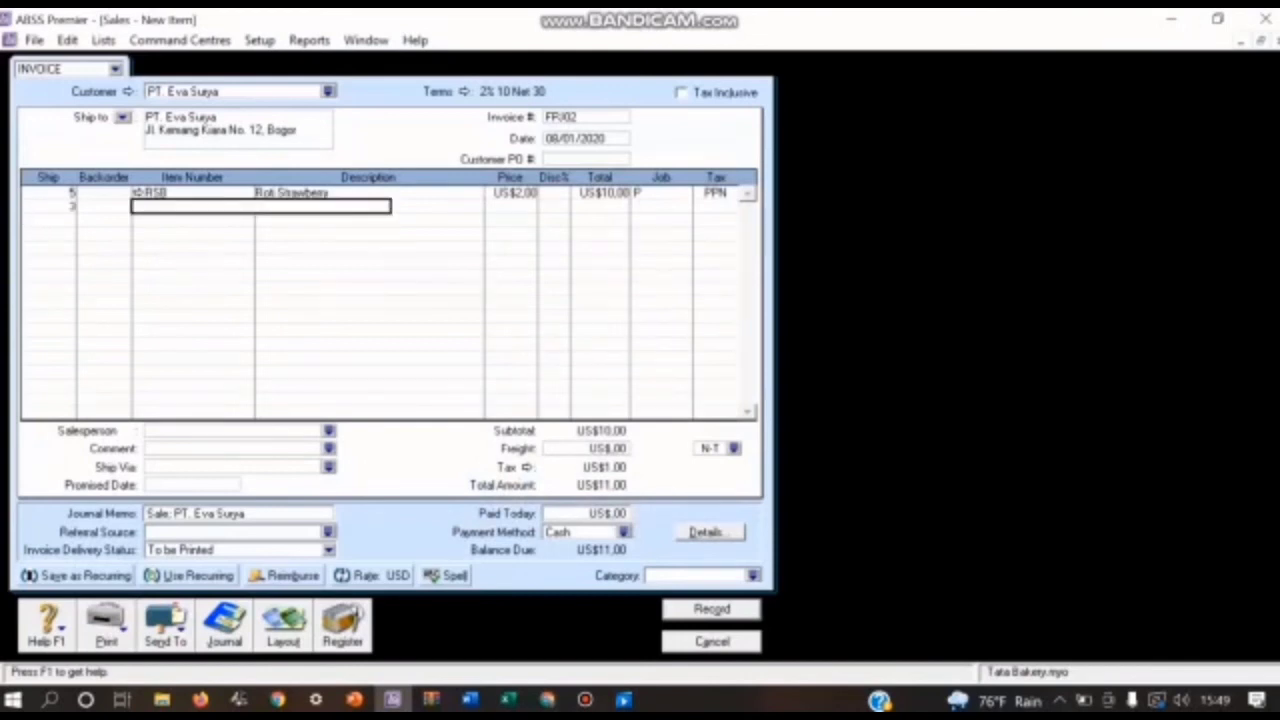
text(RCO)
key(Return)
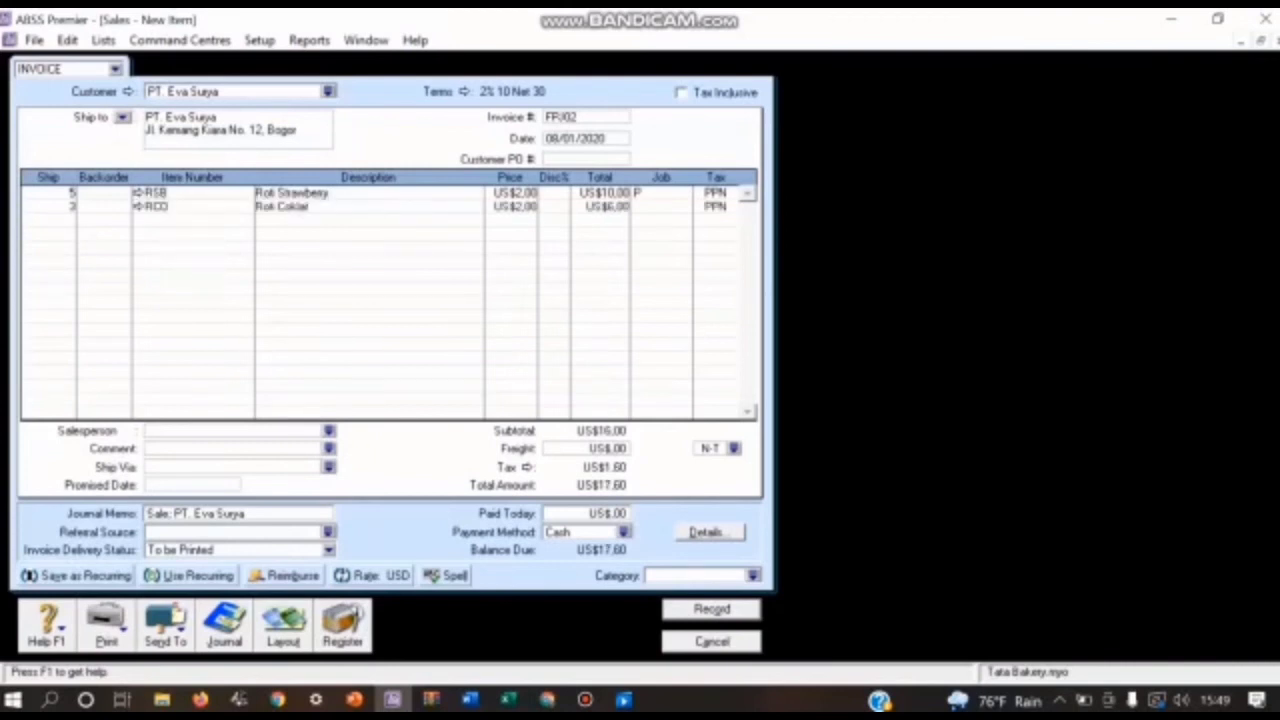
click(660, 207)
click(684, 207)
text(P)
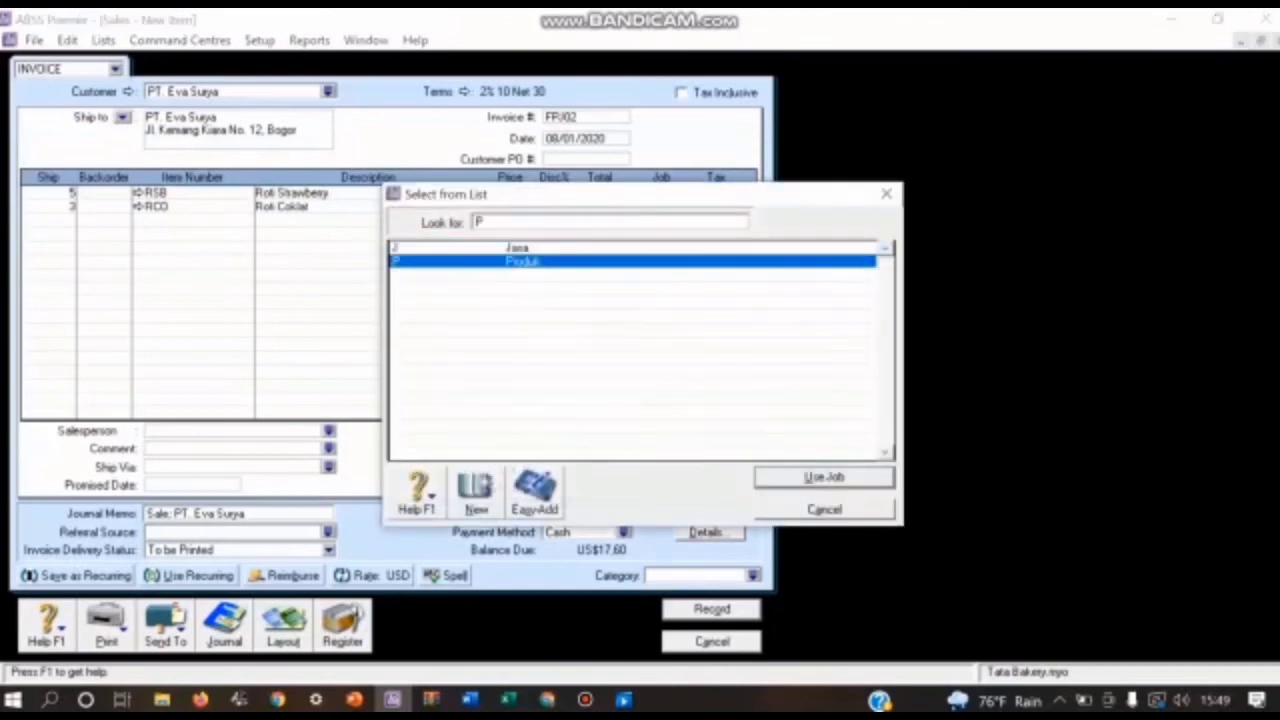
key(Return)
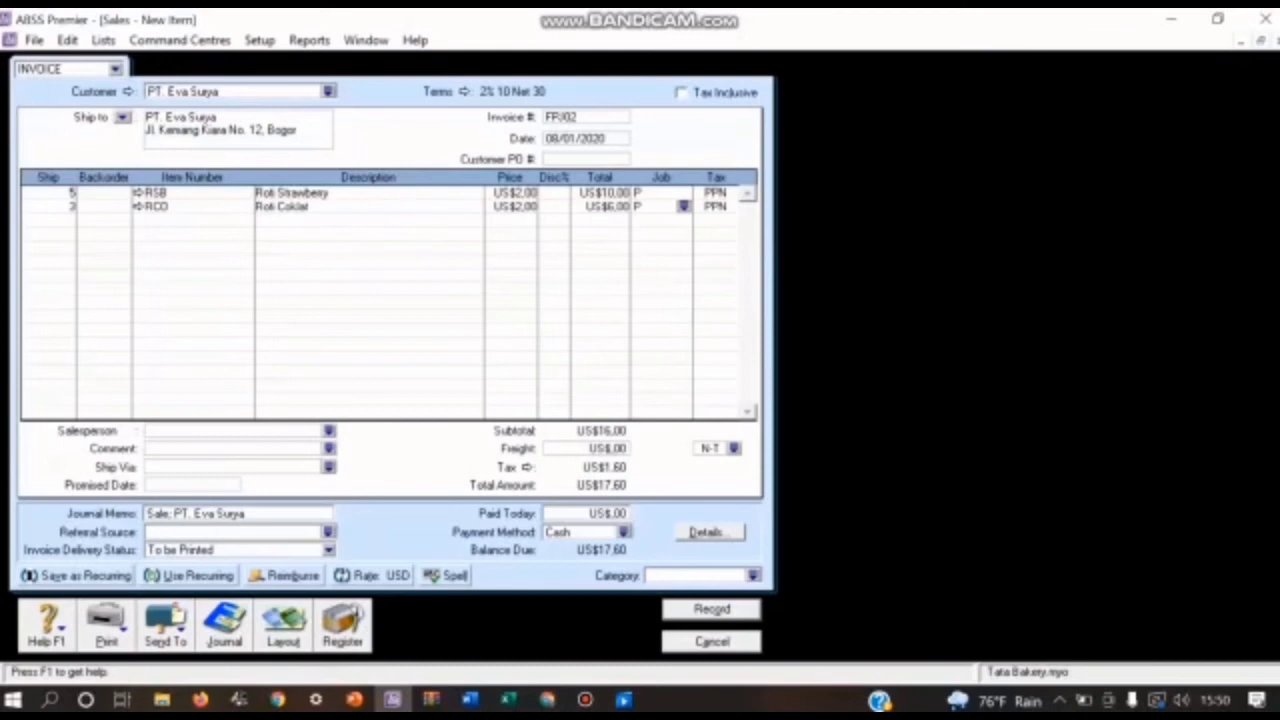
Step: Assign category O (Overseas) to invoice FPJ02 and record it after reviewing the transaction recap
click(753, 576)
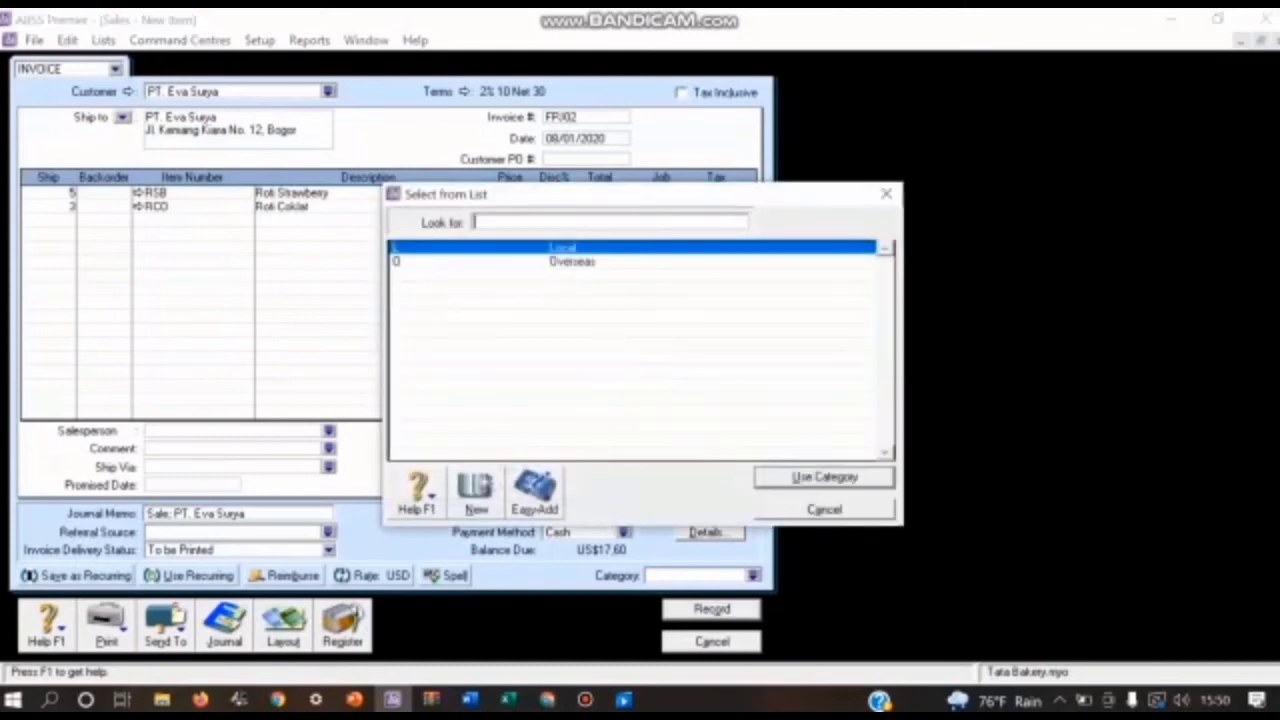
text(O)
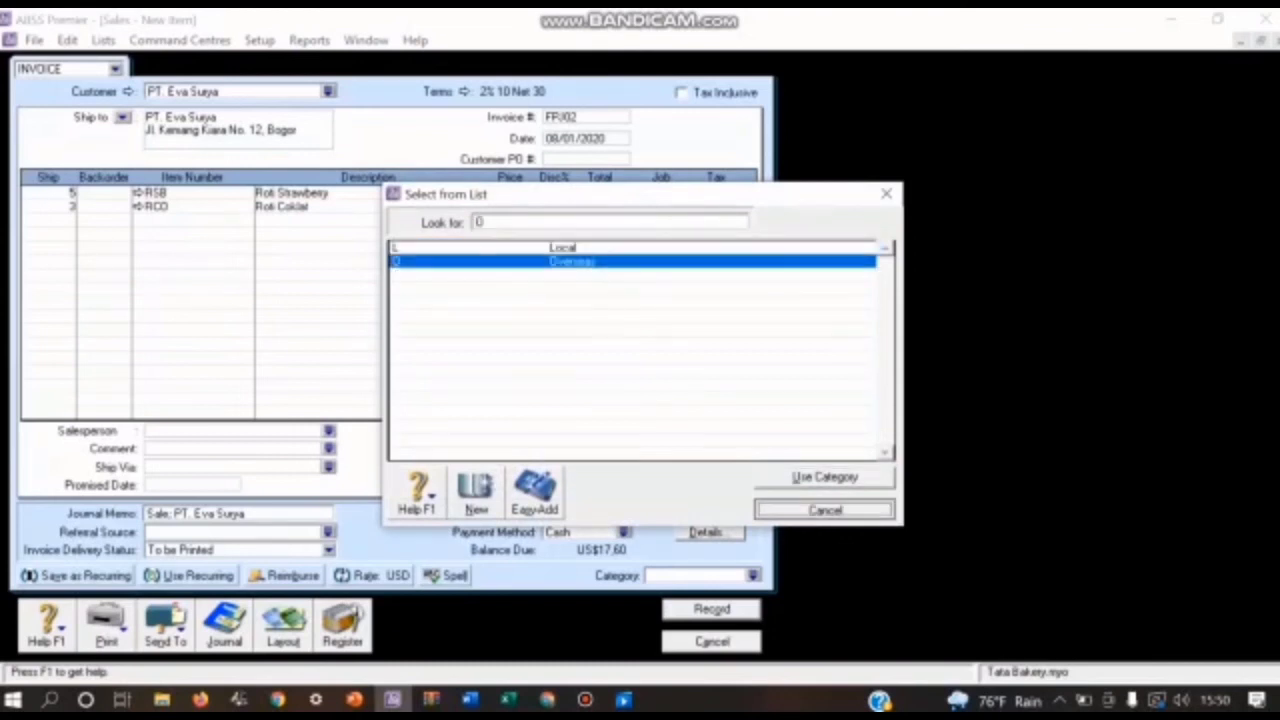
key(Escape)
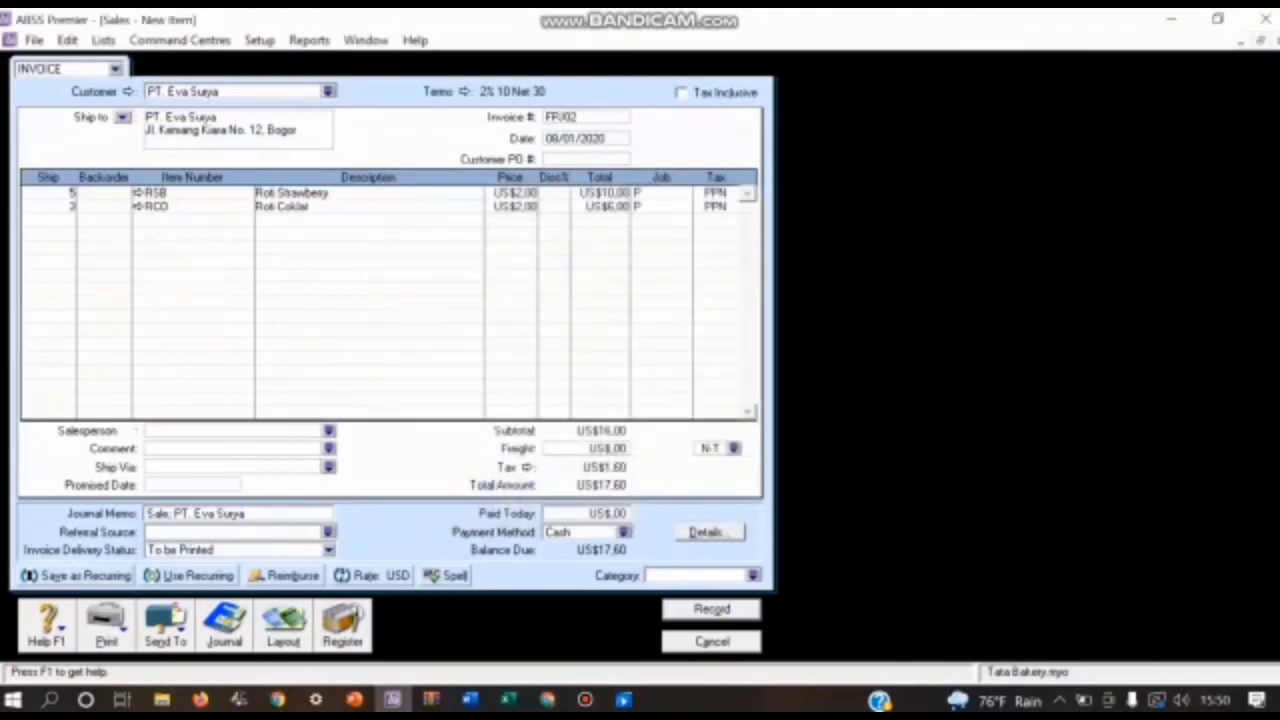
click(753, 576)
text(O)
key(Return)
key(ctrl+r)
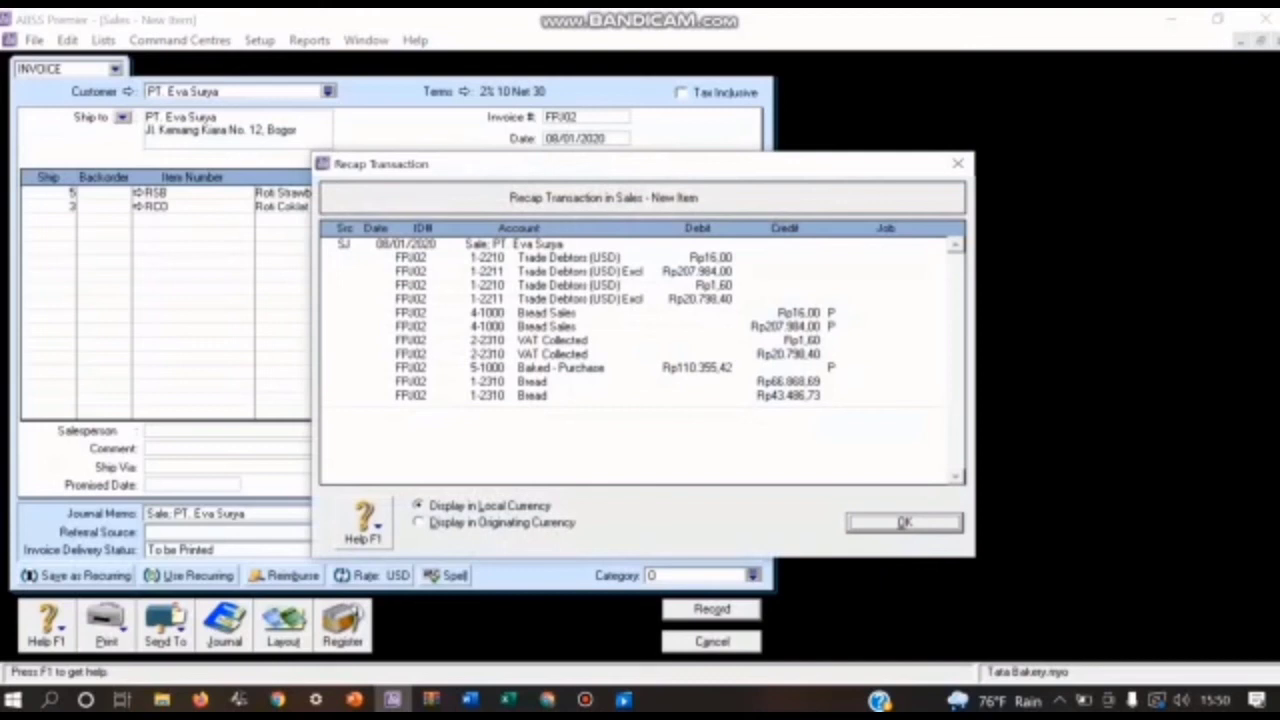
key(Return)
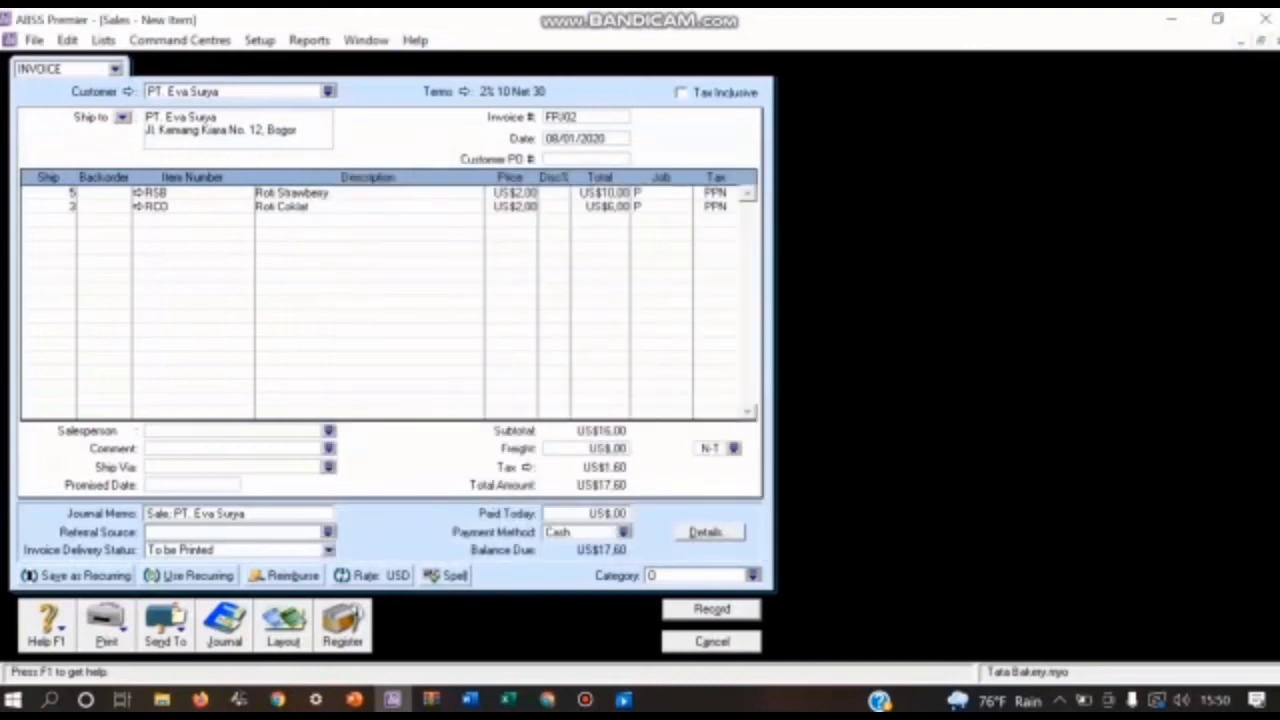
key(Return)
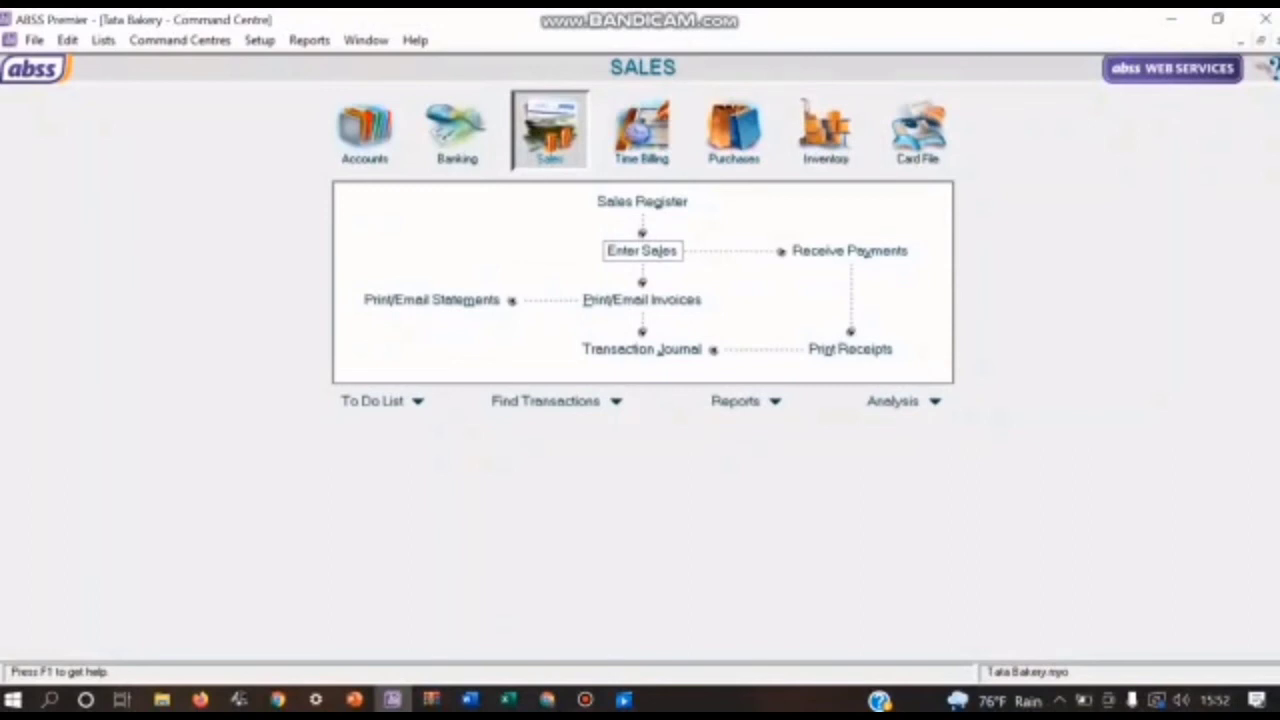
Step: Start a new sales invoice for customer PT. Aneka Usaha
click(642, 250)
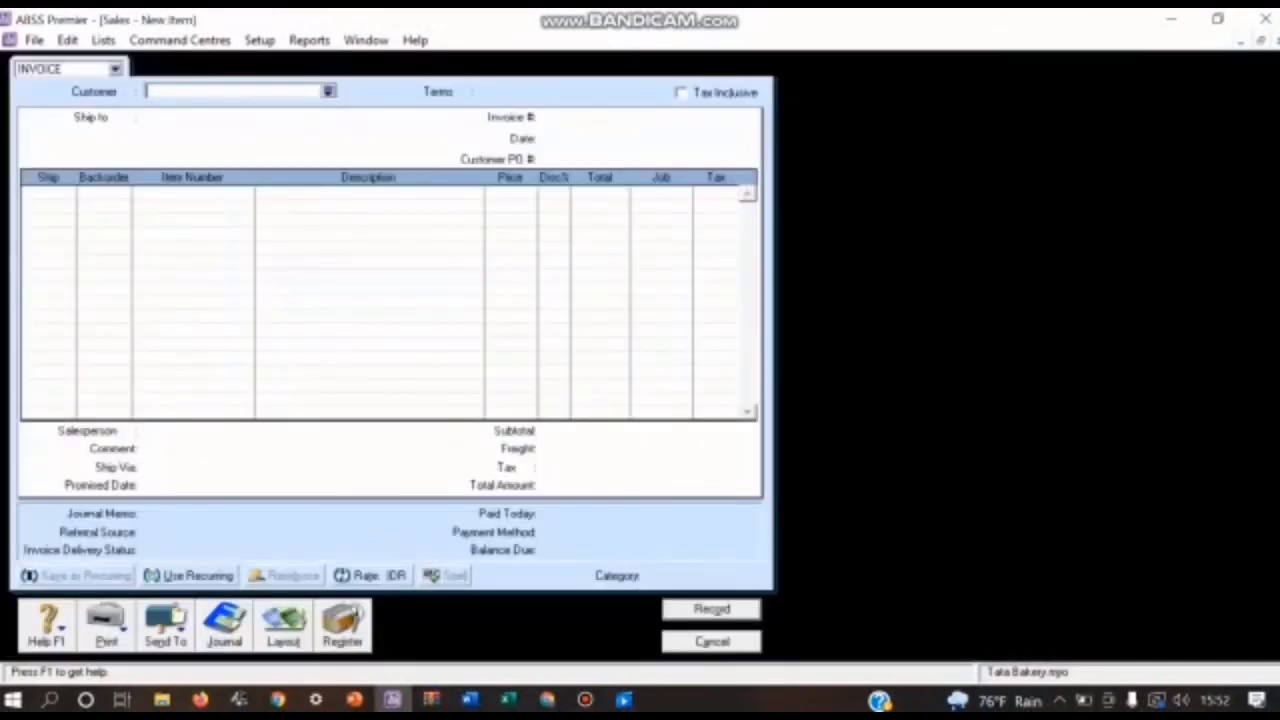
click(327, 91)
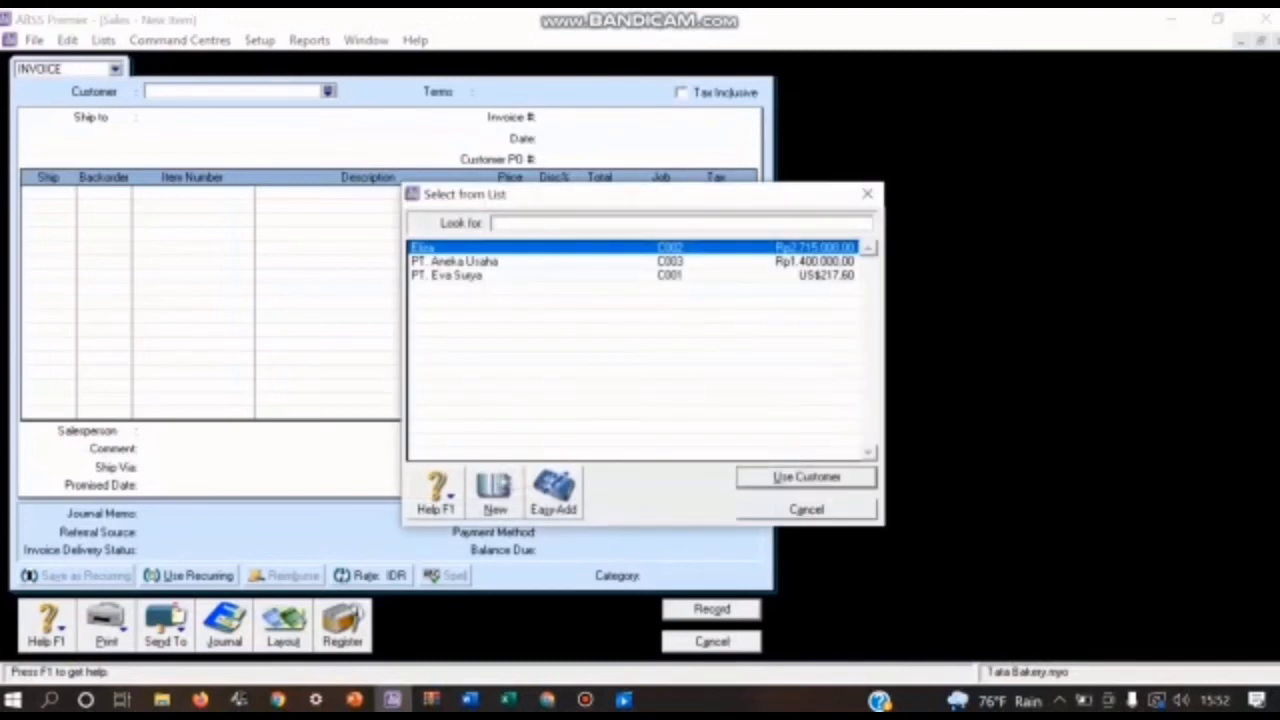
click(464, 261)
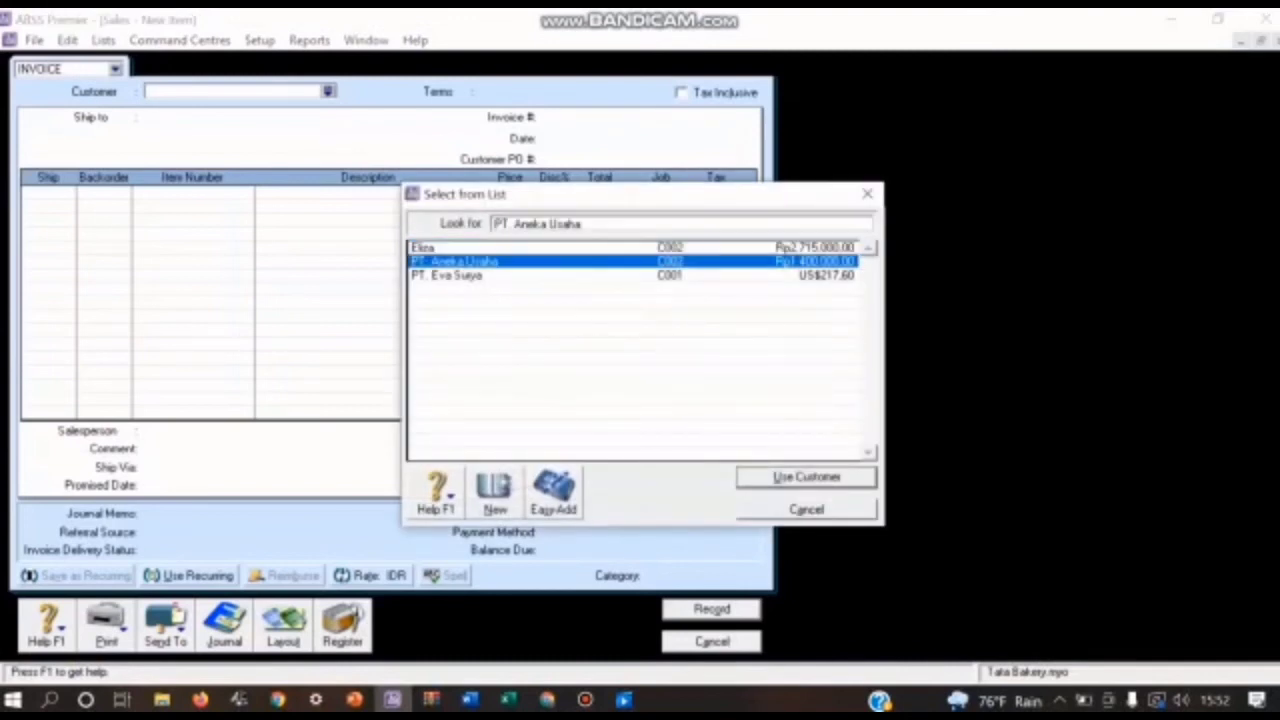
key(Return)
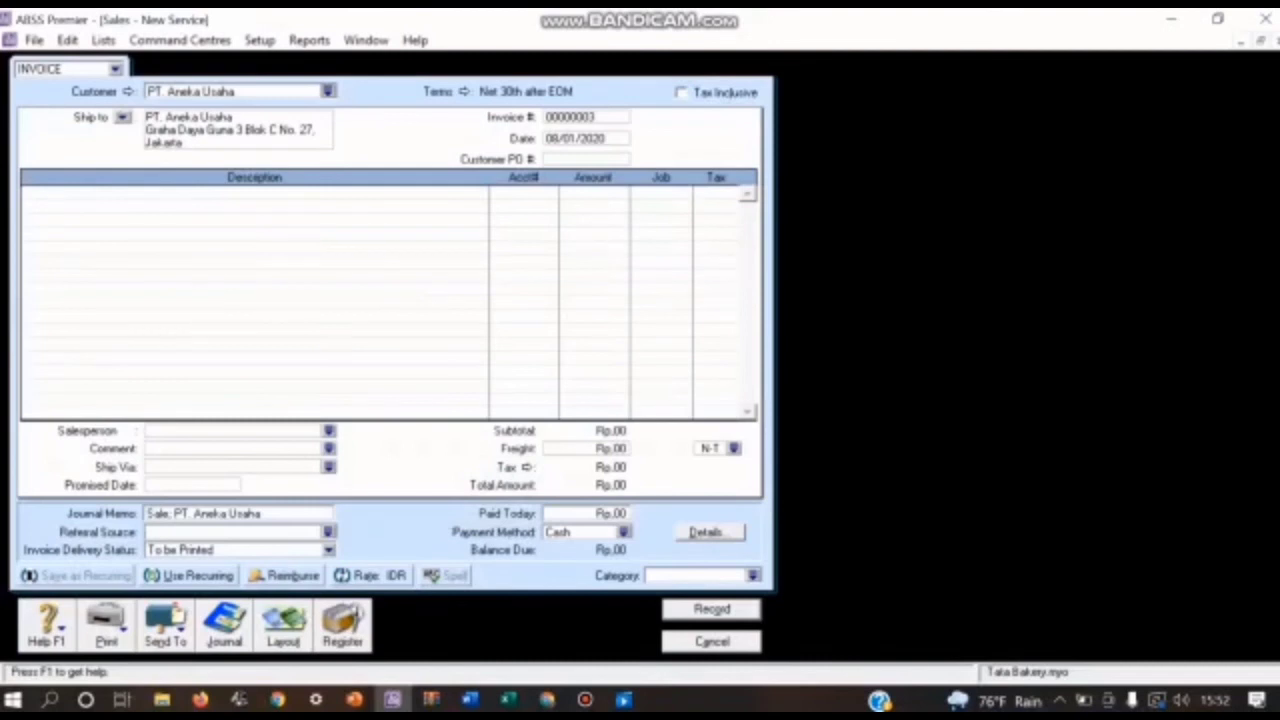
Step: Set the credit terms of PT. Aneka Usaha's invoice to C.O.D
click(463, 92)
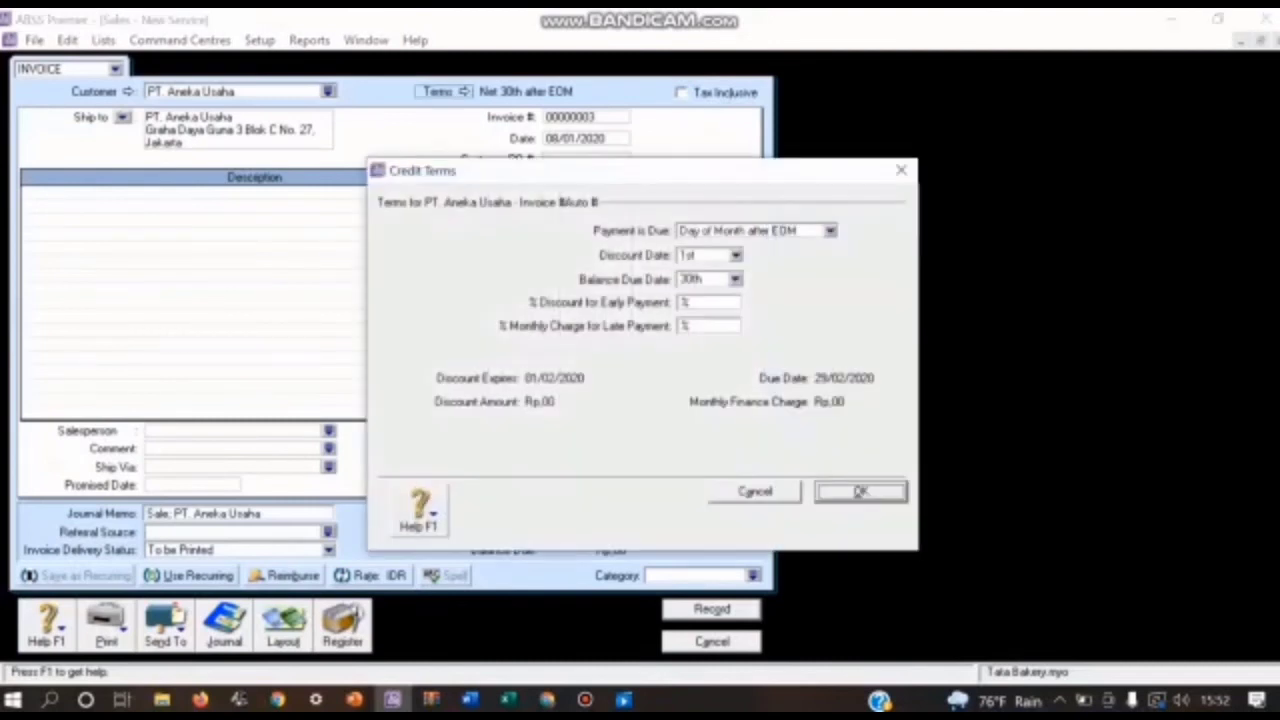
click(830, 231)
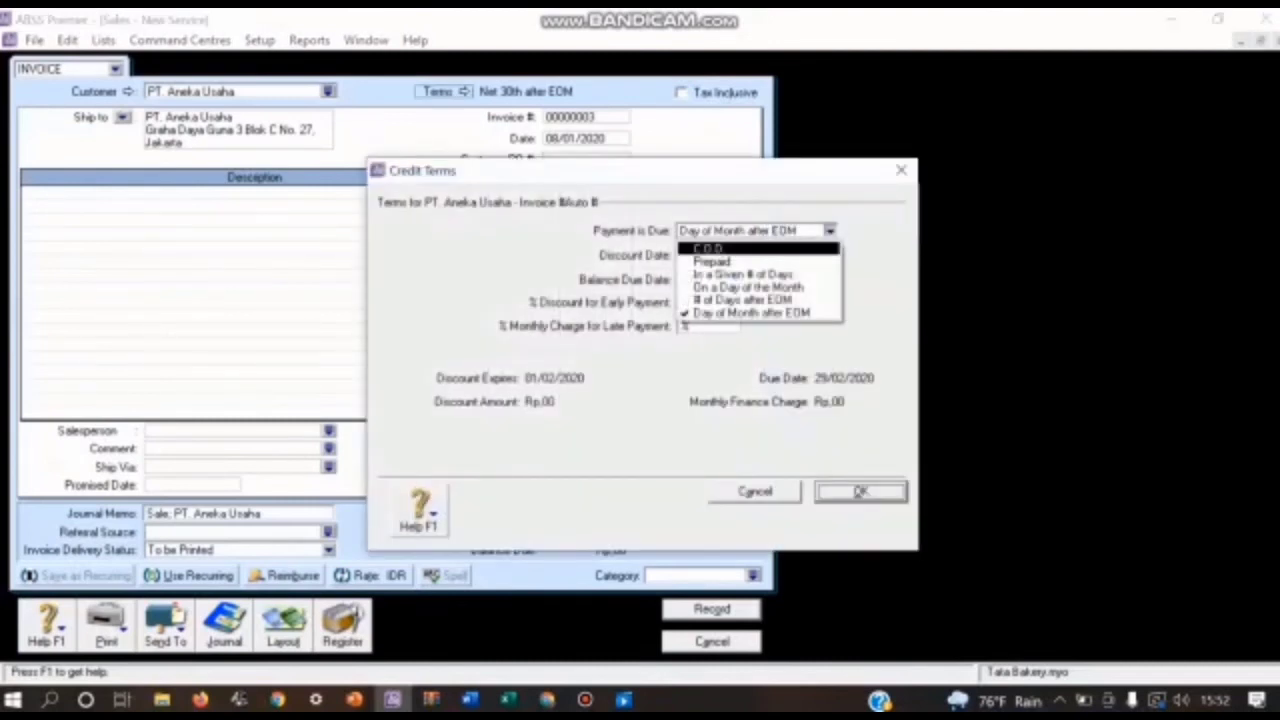
click(708, 248)
key(Return)
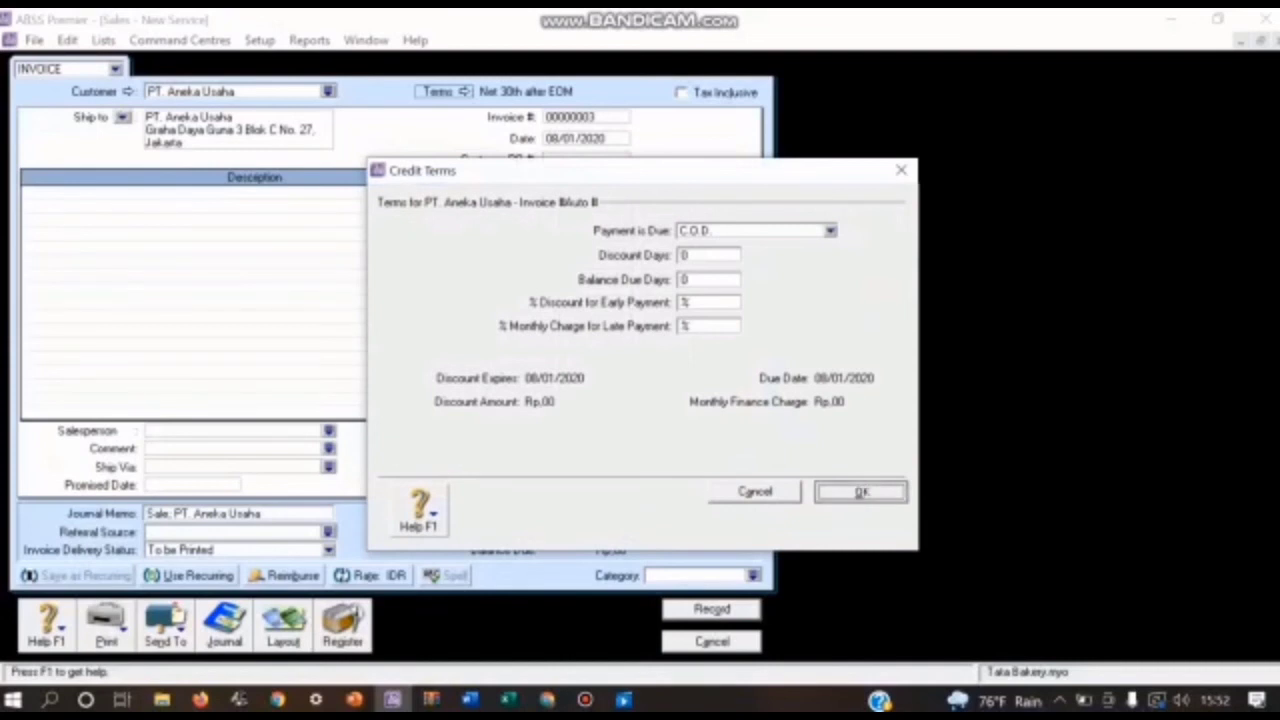
Step: Set PT. Aneka Usaha's invoice number to FPJ03 and its date to 10/01/2020
key(Tab)
key(BackSpace)
text(FPJ003)
key(Tab)
key(BackSpace)
key(BackSpace)
text(10)
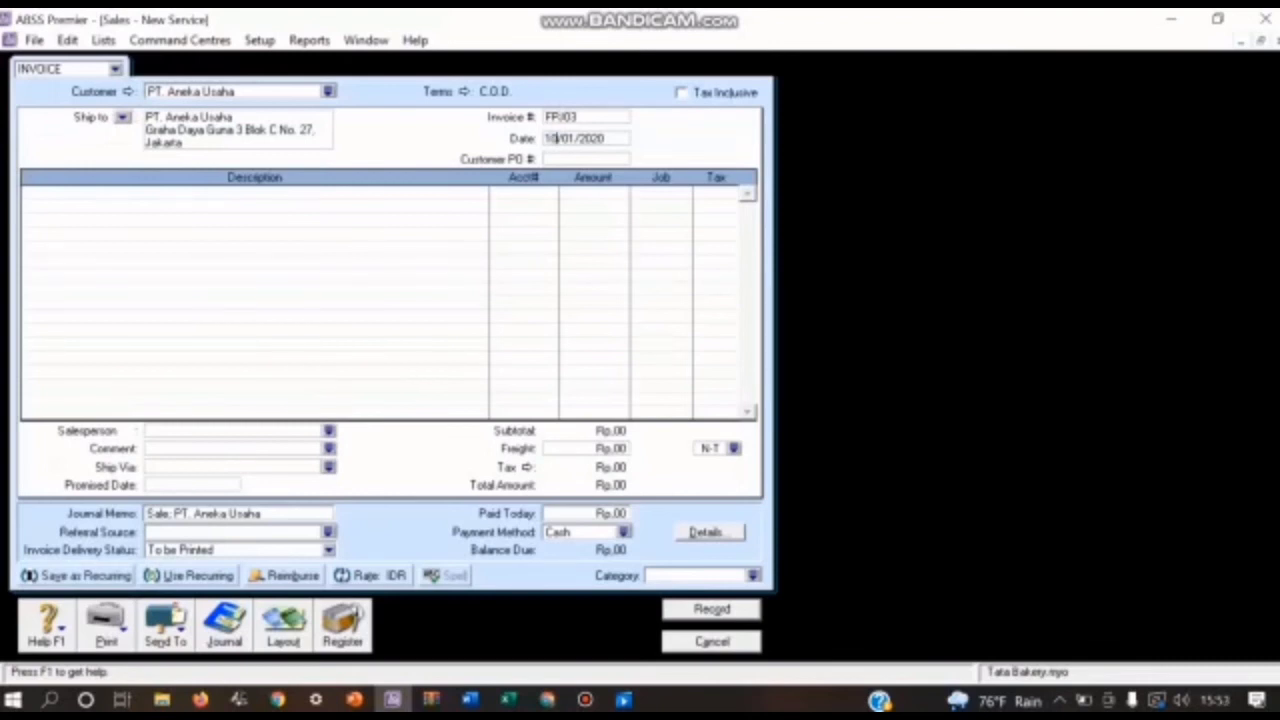
Step: Enter "Service Bread & Cake" as the description of the first invoice line
click(26, 194)
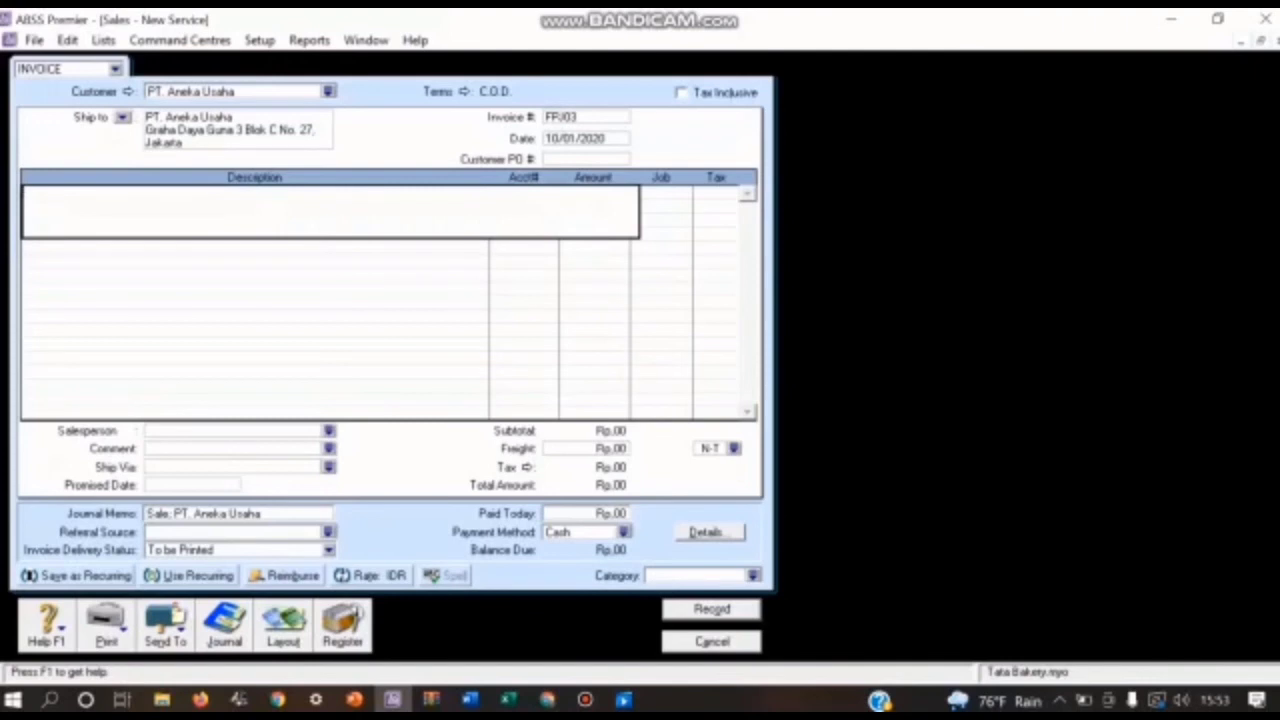
text(Service Bread & Cake)
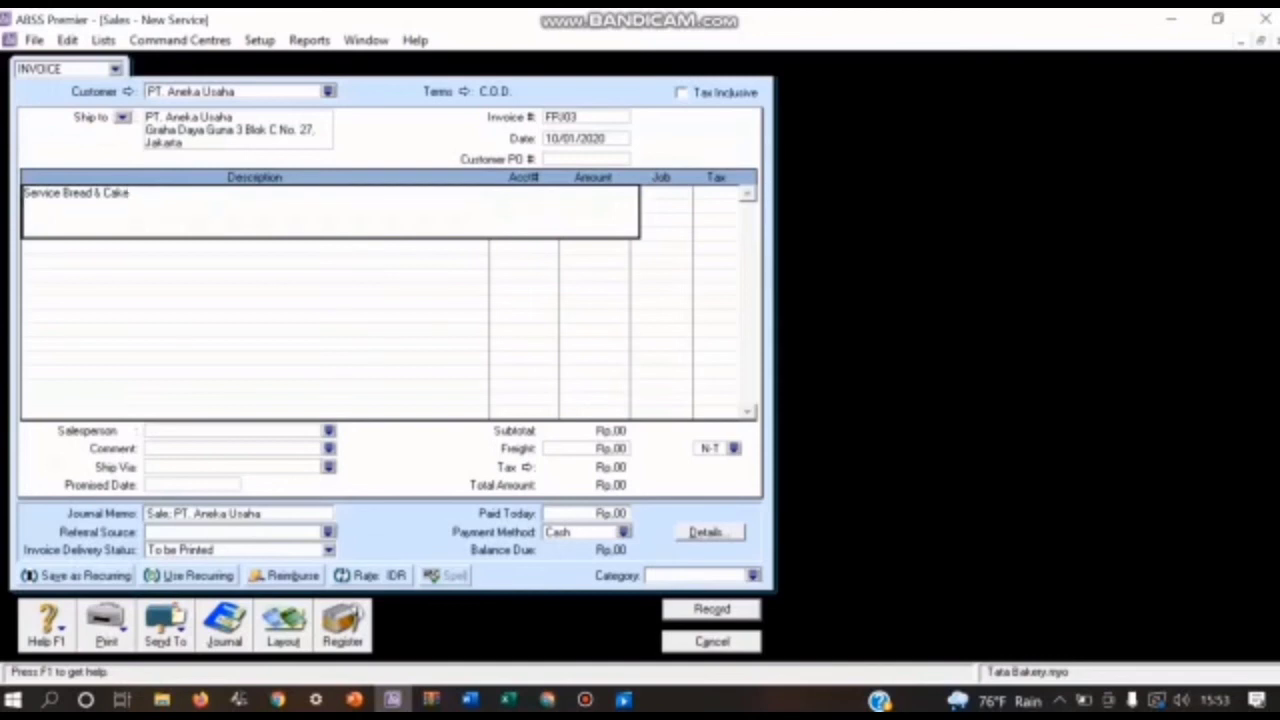
click(576, 139)
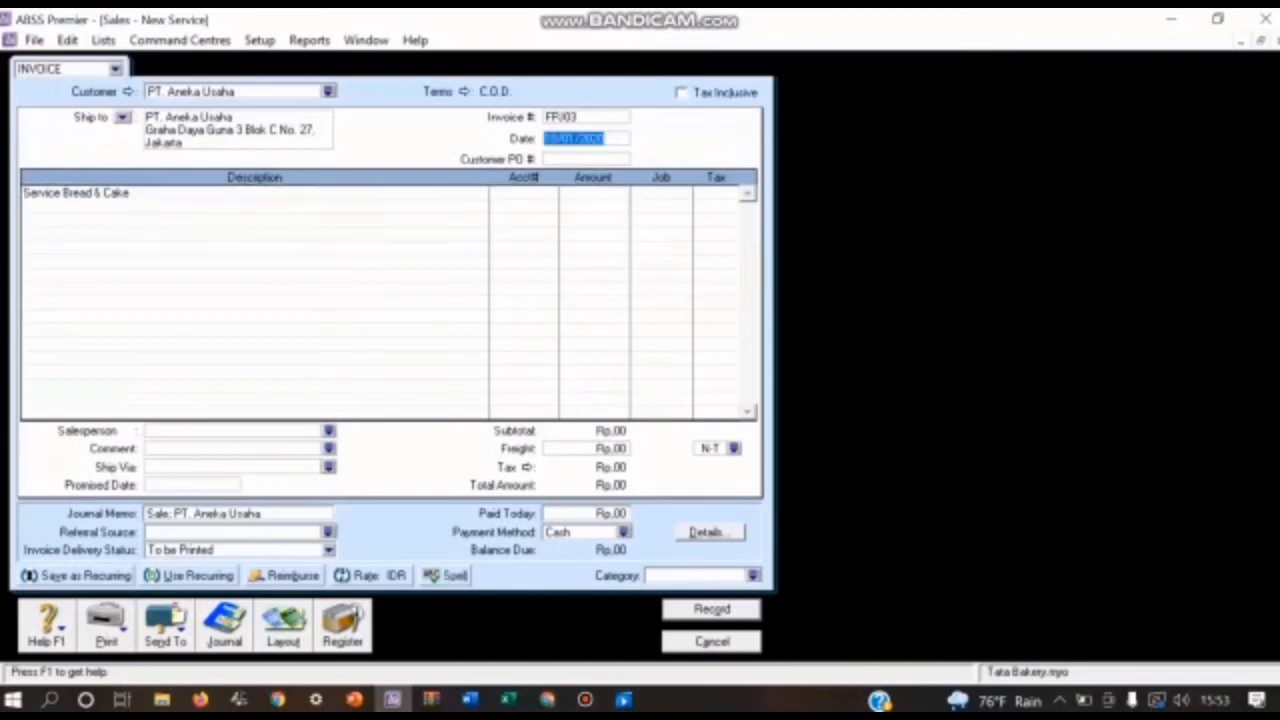
Step: Allocate the service line to income account 4-3000 (Service Bread & Cake) with an amount of Rp500.000
click(520, 193)
click(551, 193)
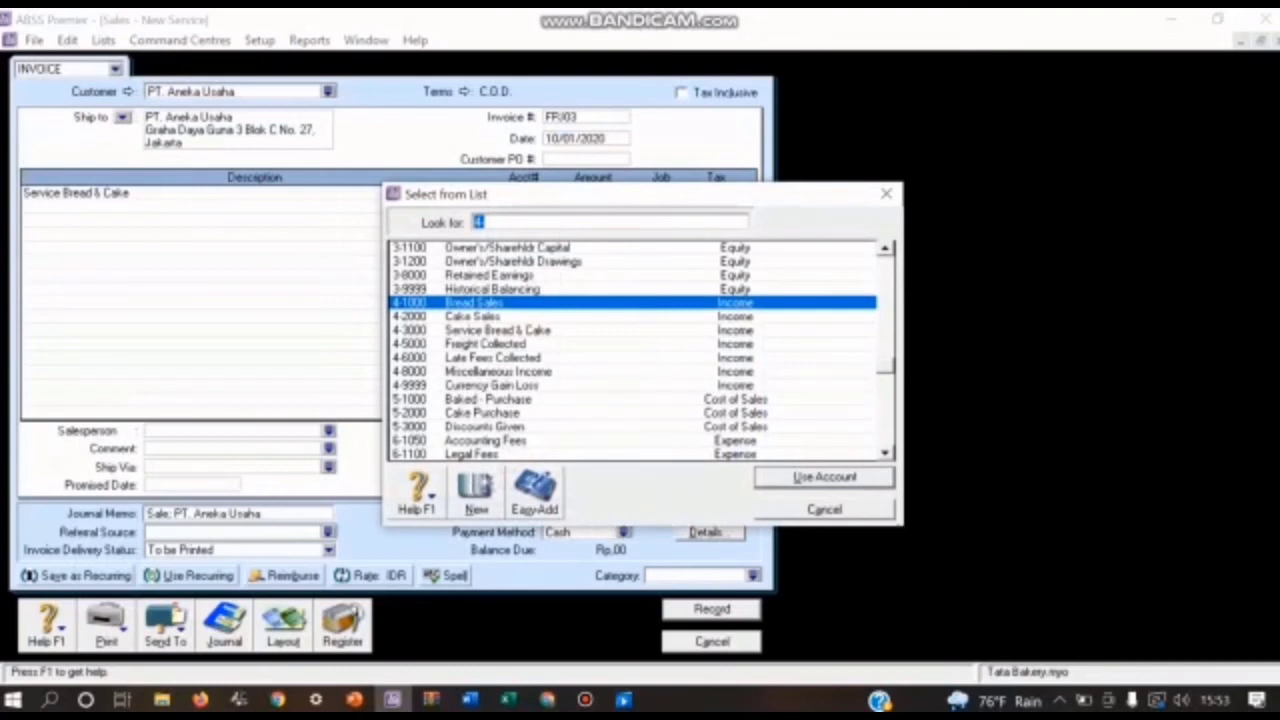
text(4-3000)
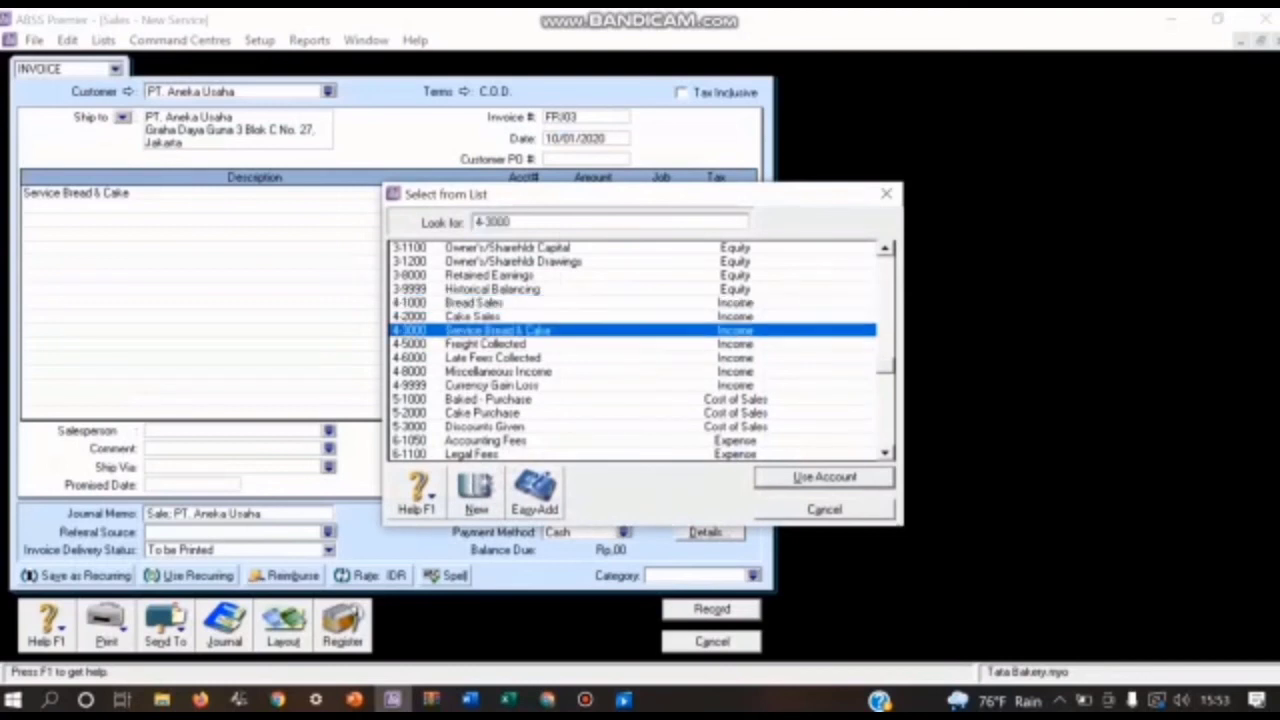
key(Return)
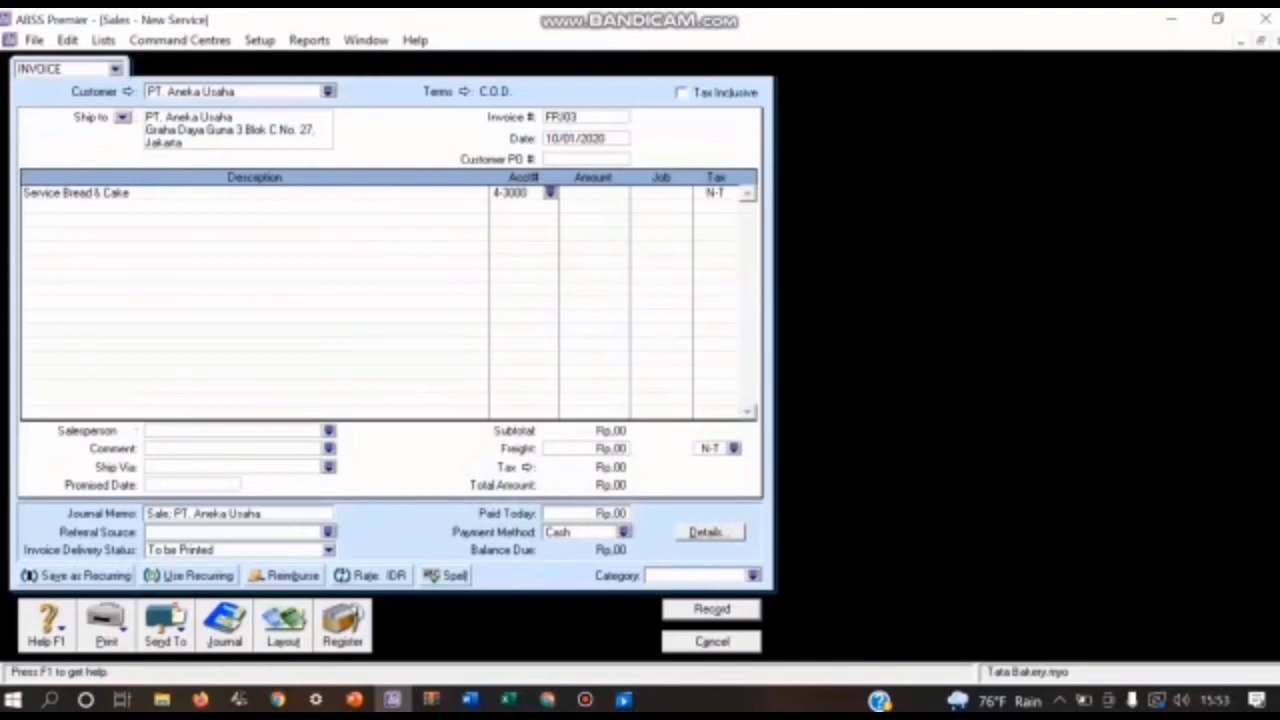
key(Tab)
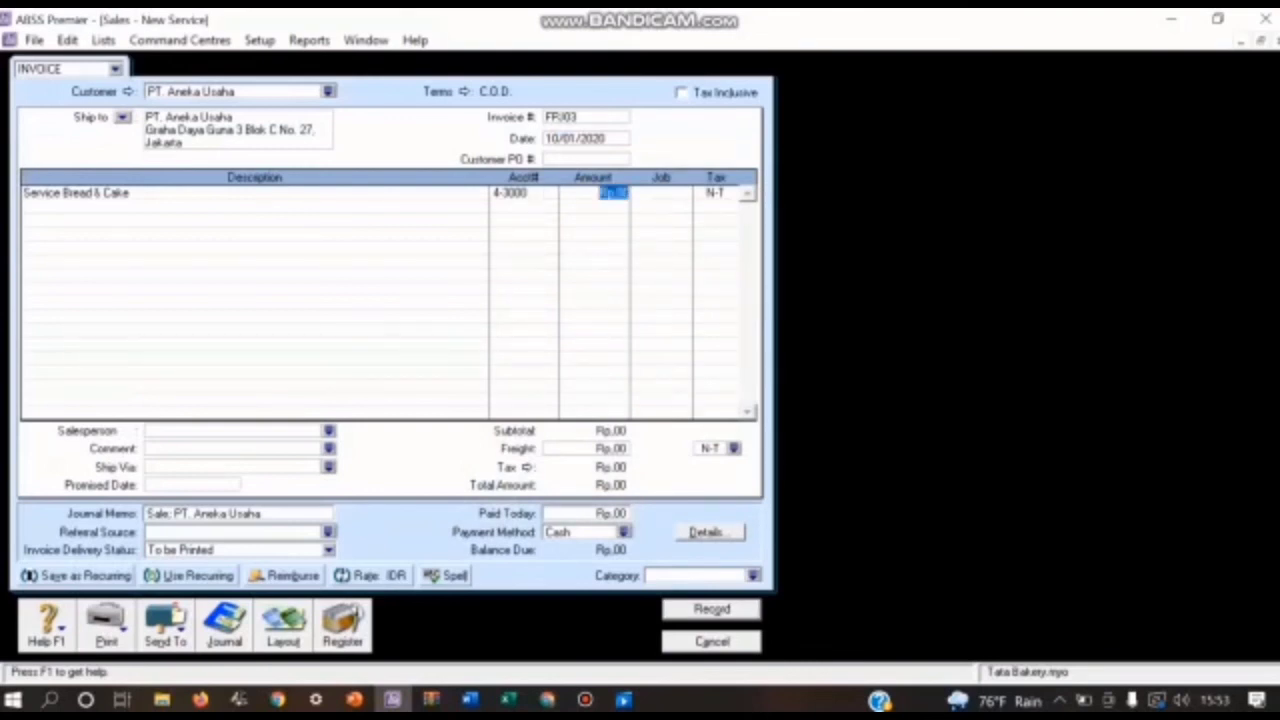
text(500000)
key(Tab)
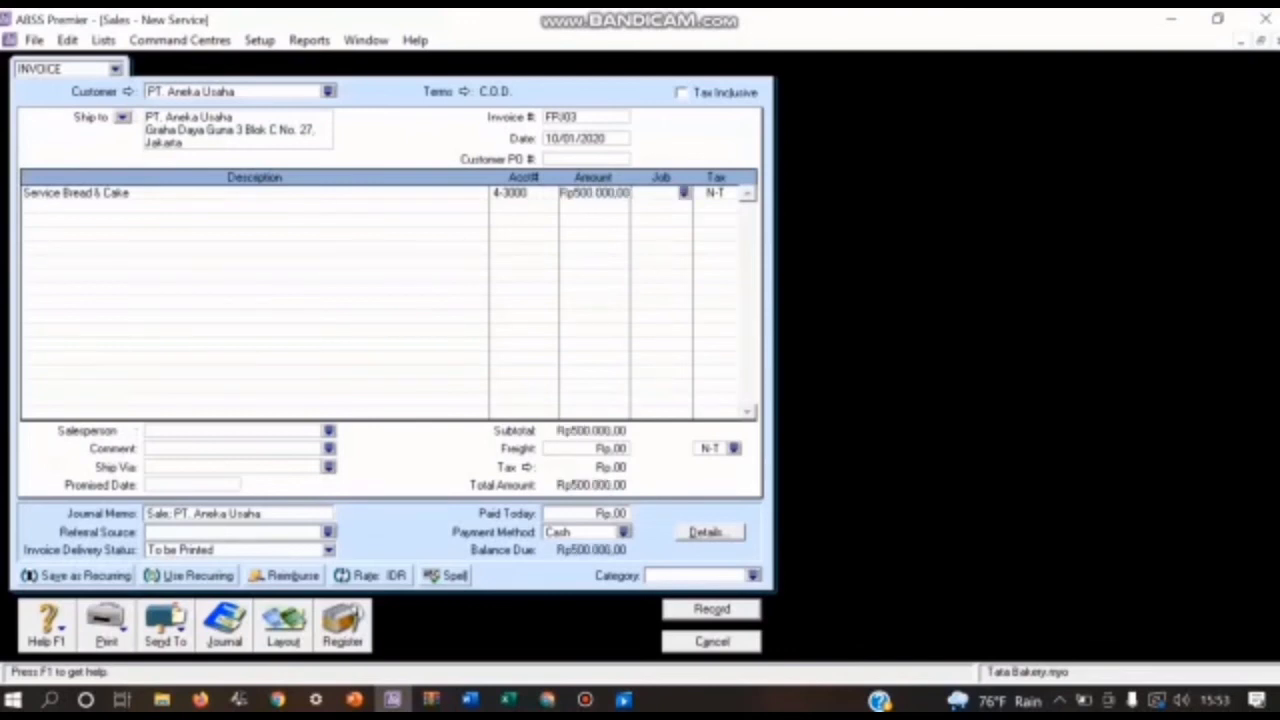
Step: Assign job J (Jasa) and tax code PPN to the Service Bread & Cake line
key(Return)
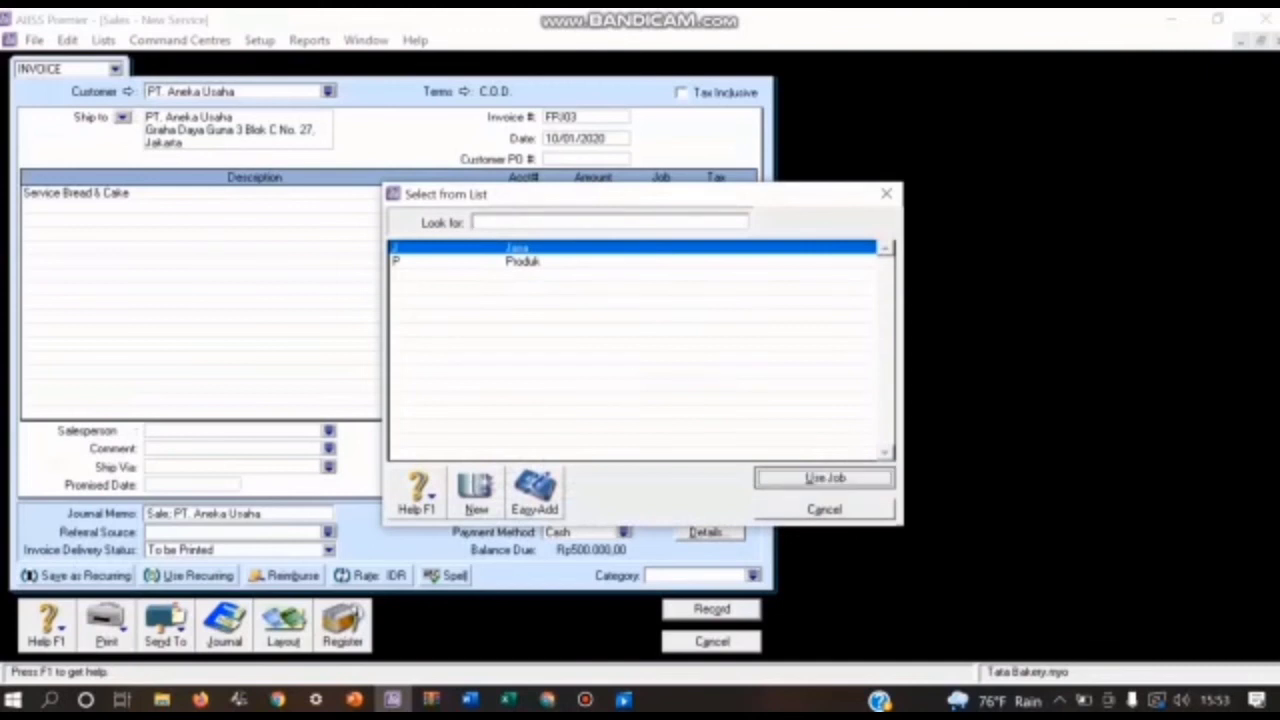
key(Return)
key(Tab)
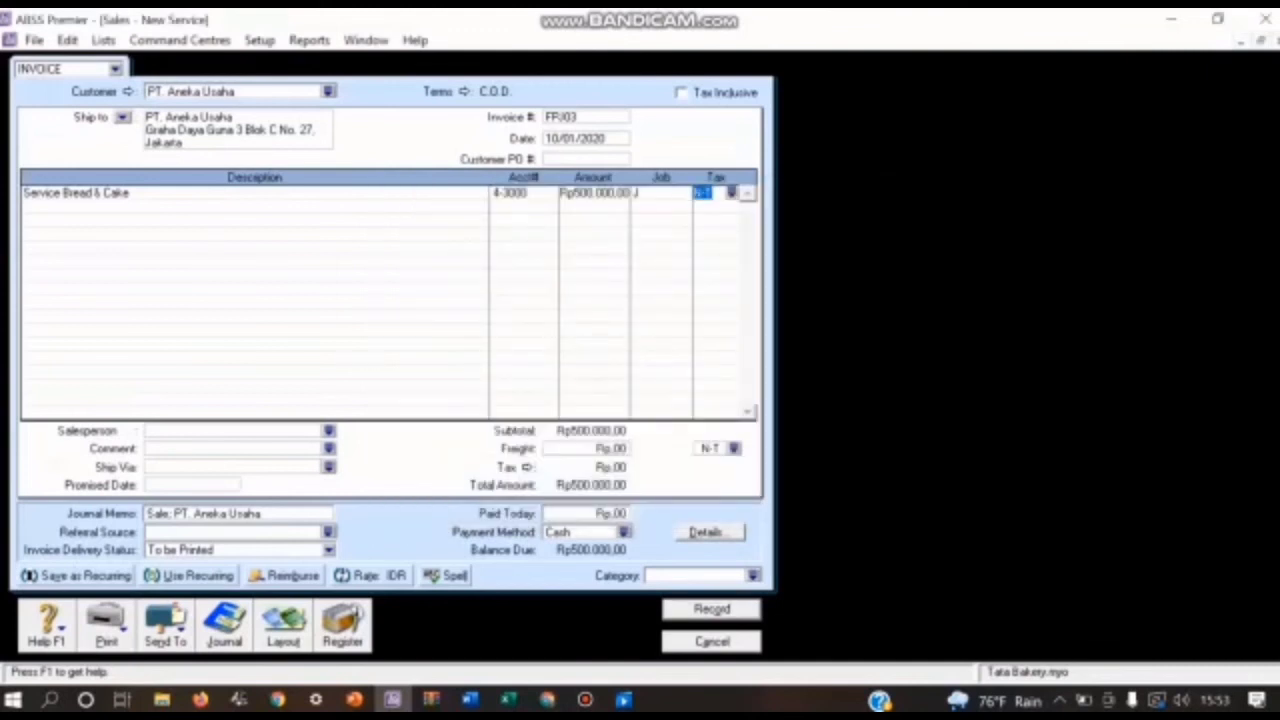
key(Return)
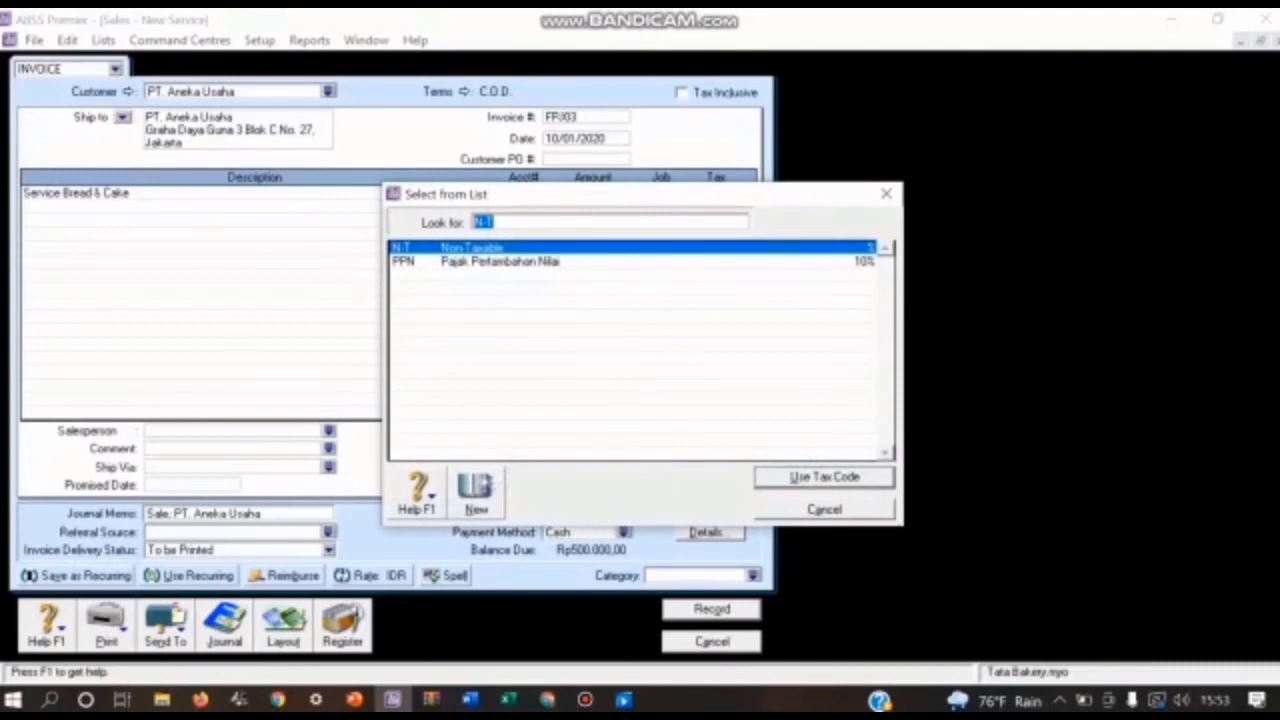
text(PPN)
key(Return)
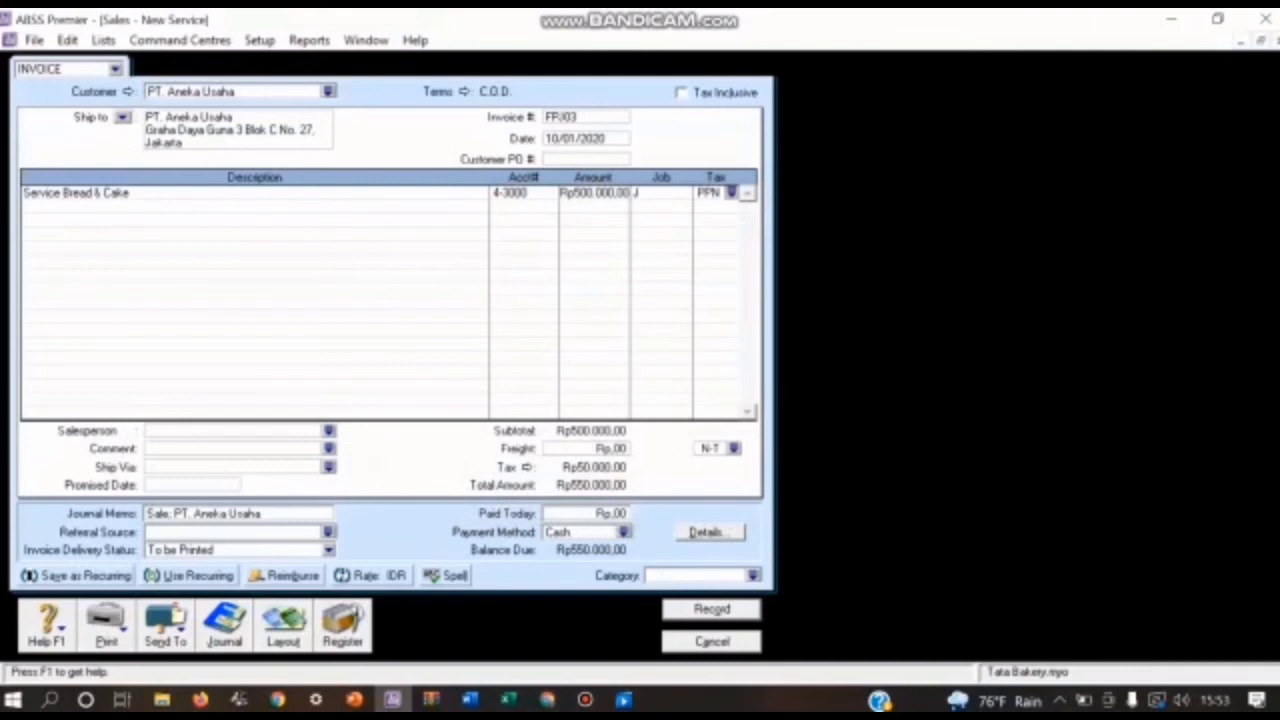
Step: Assign the Local category to PT. Aneka Usaha's invoice and record it after reviewing the transaction recap
click(753, 575)
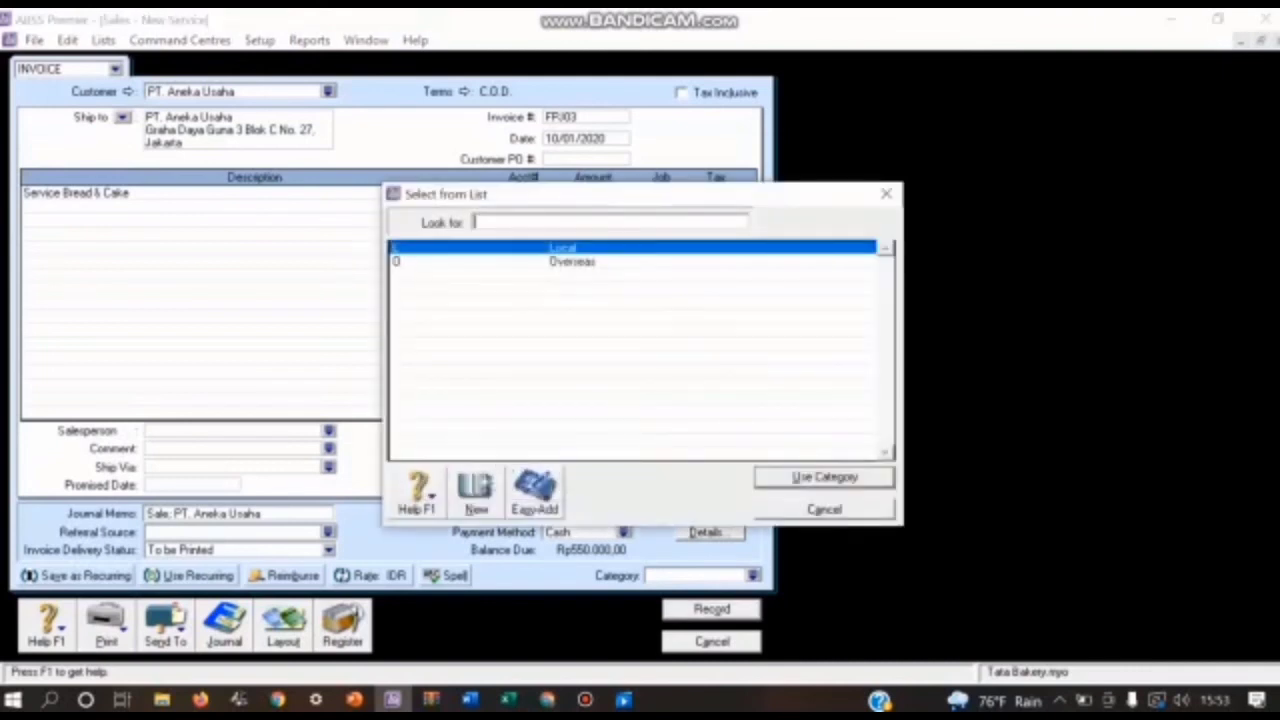
key(Return)
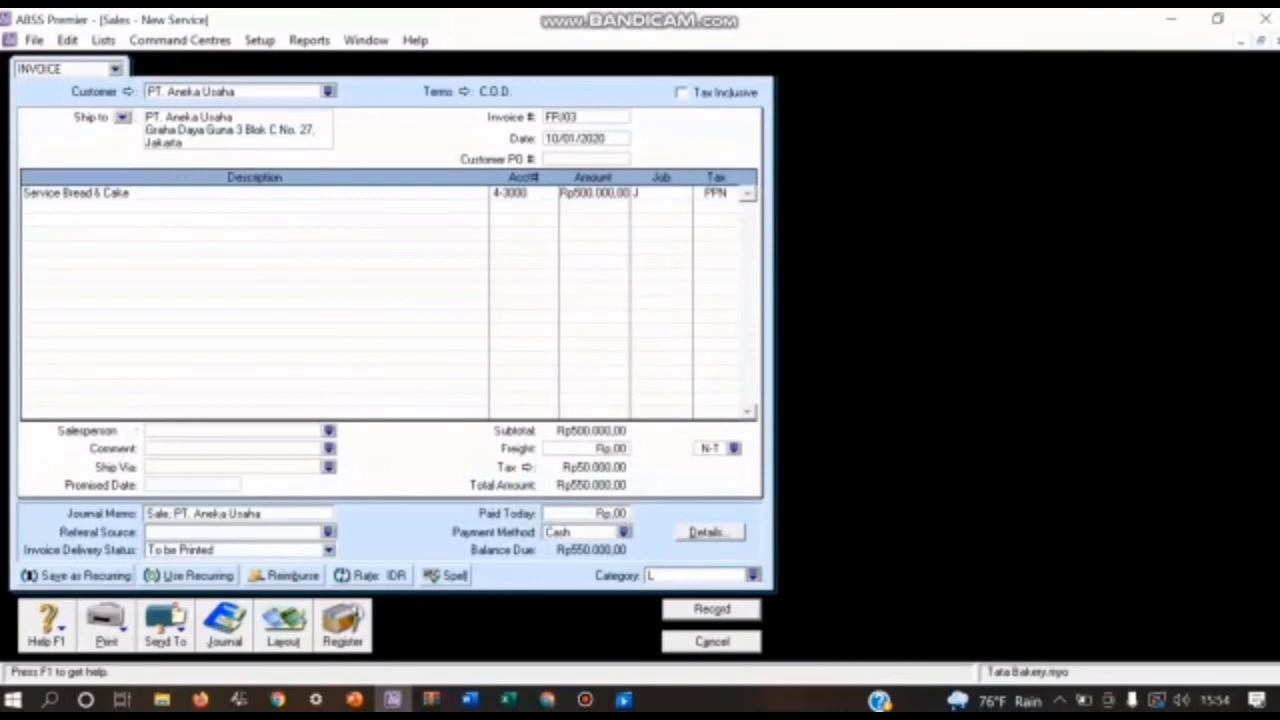
key(ctrl+r)
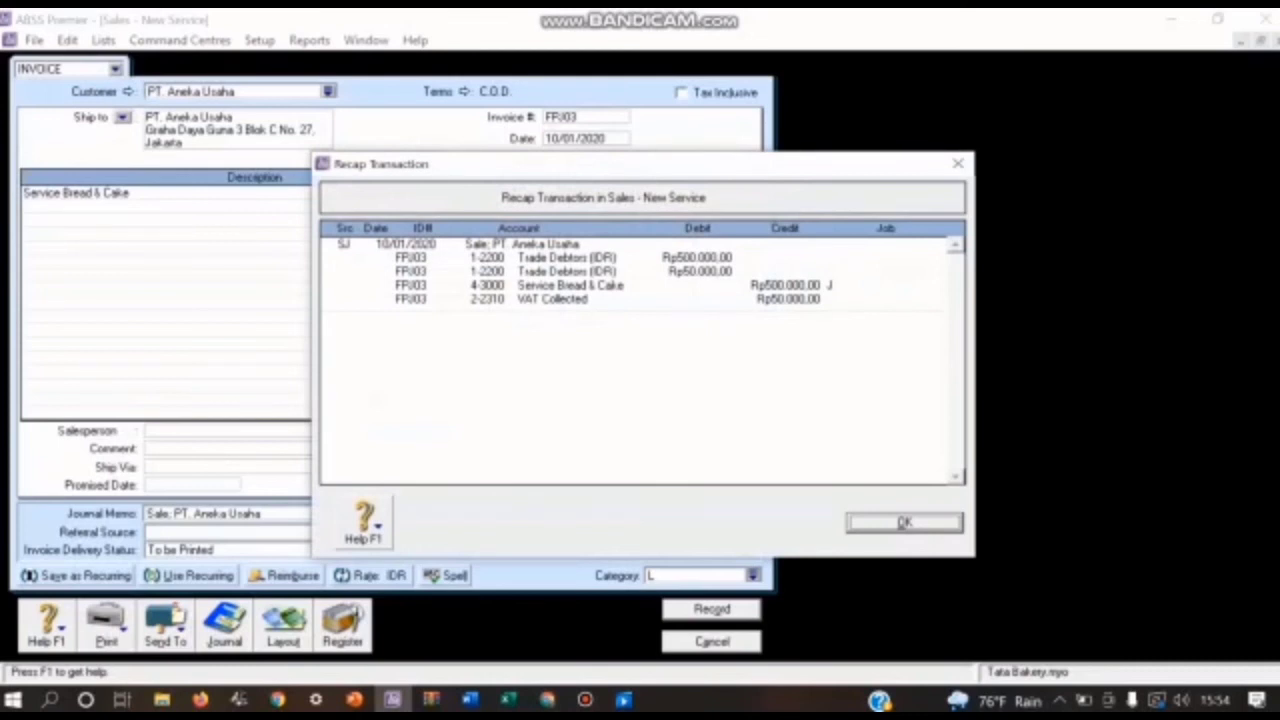
key(Return)
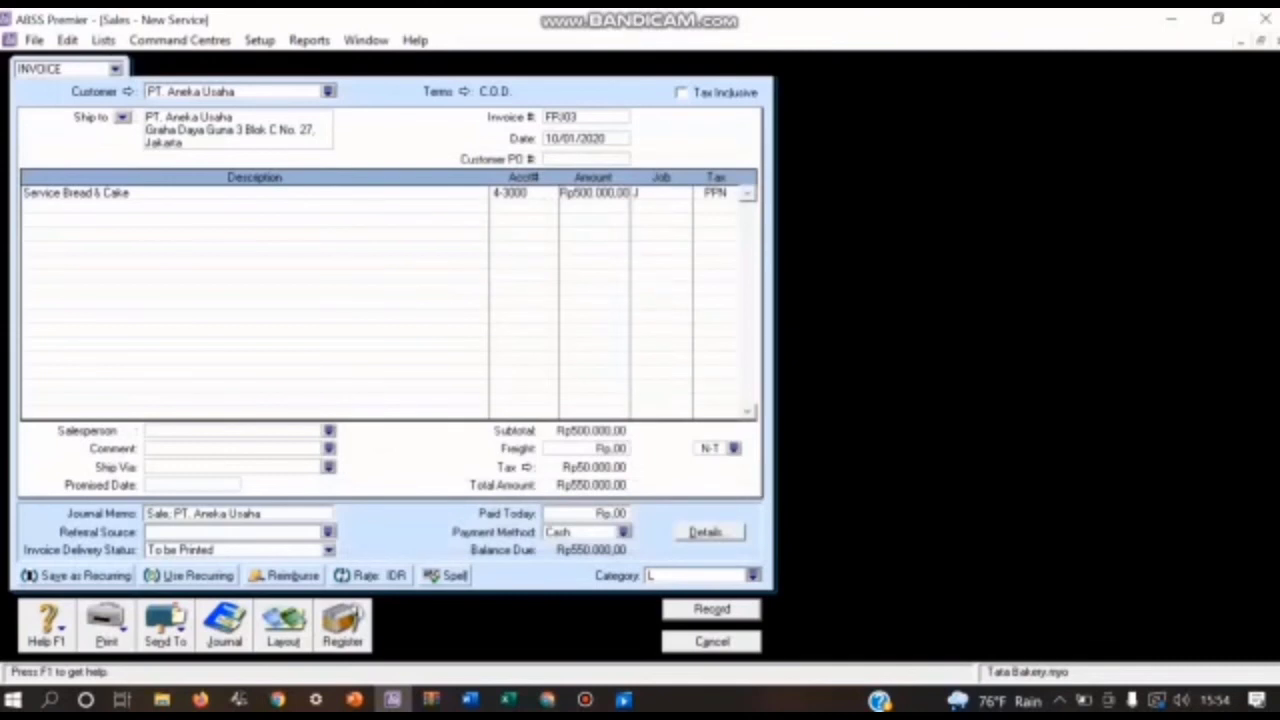
key(Return)
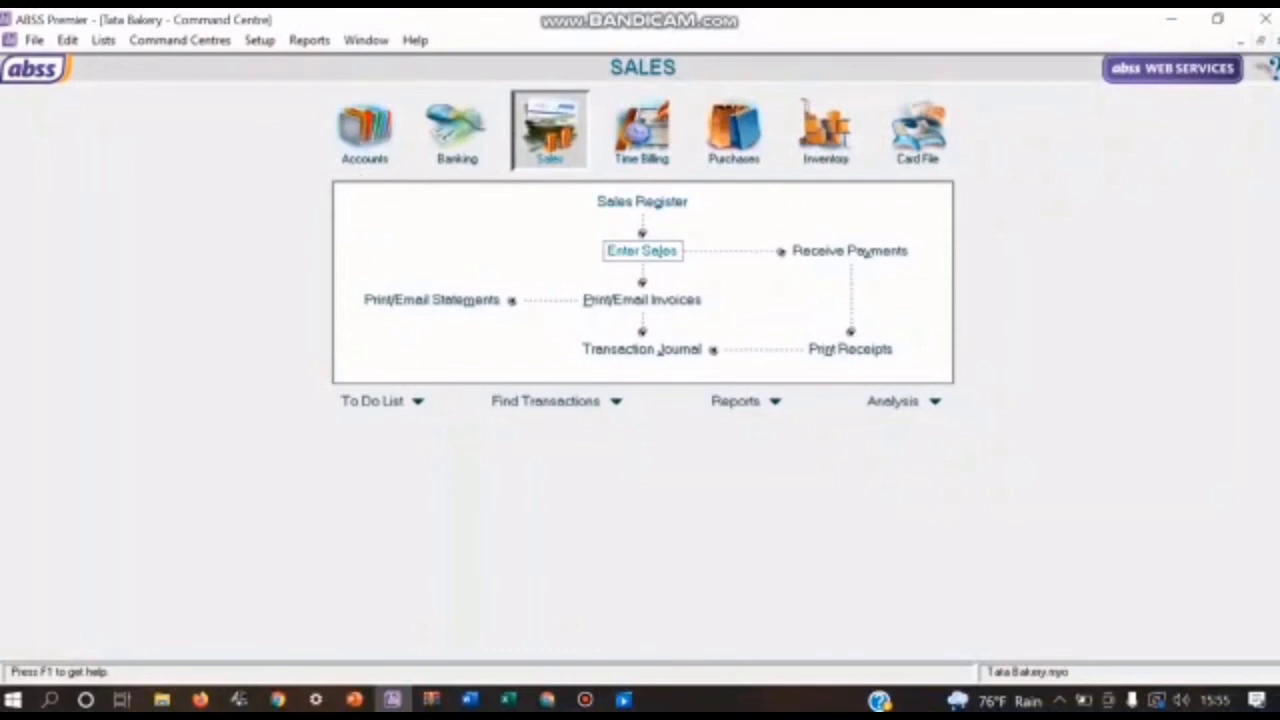
Step: Start a new sales invoice for the first customer in the customer list
click(642, 250)
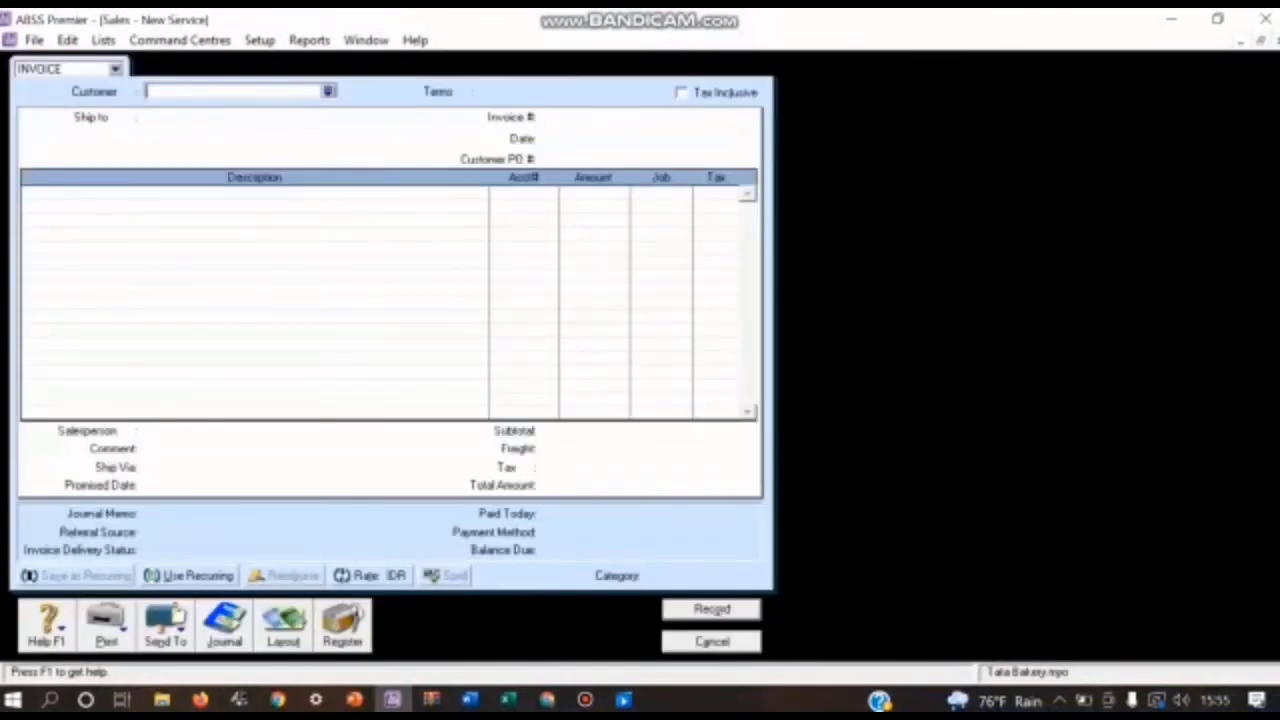
click(328, 91)
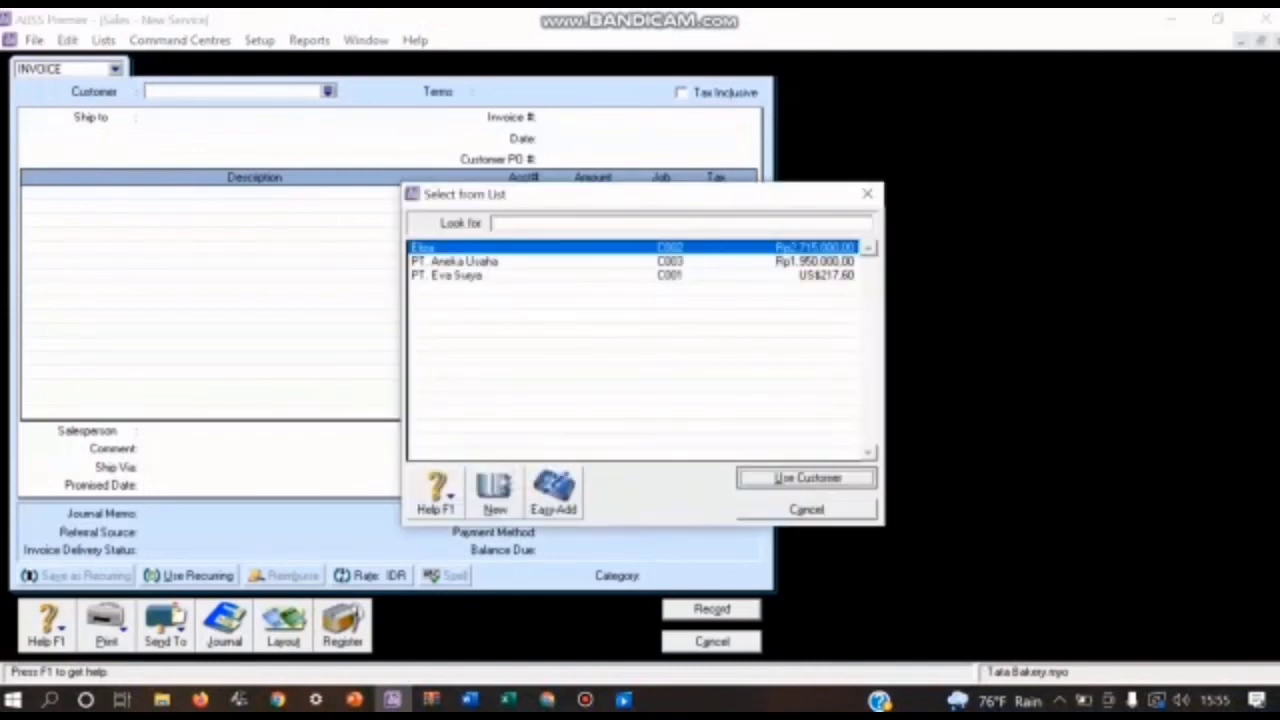
key(Return)
Step: Set the invoice's credit terms to In a Given # of Days with 10 discount days, 30 balance due days and 2% early payment discount
click(460, 91)
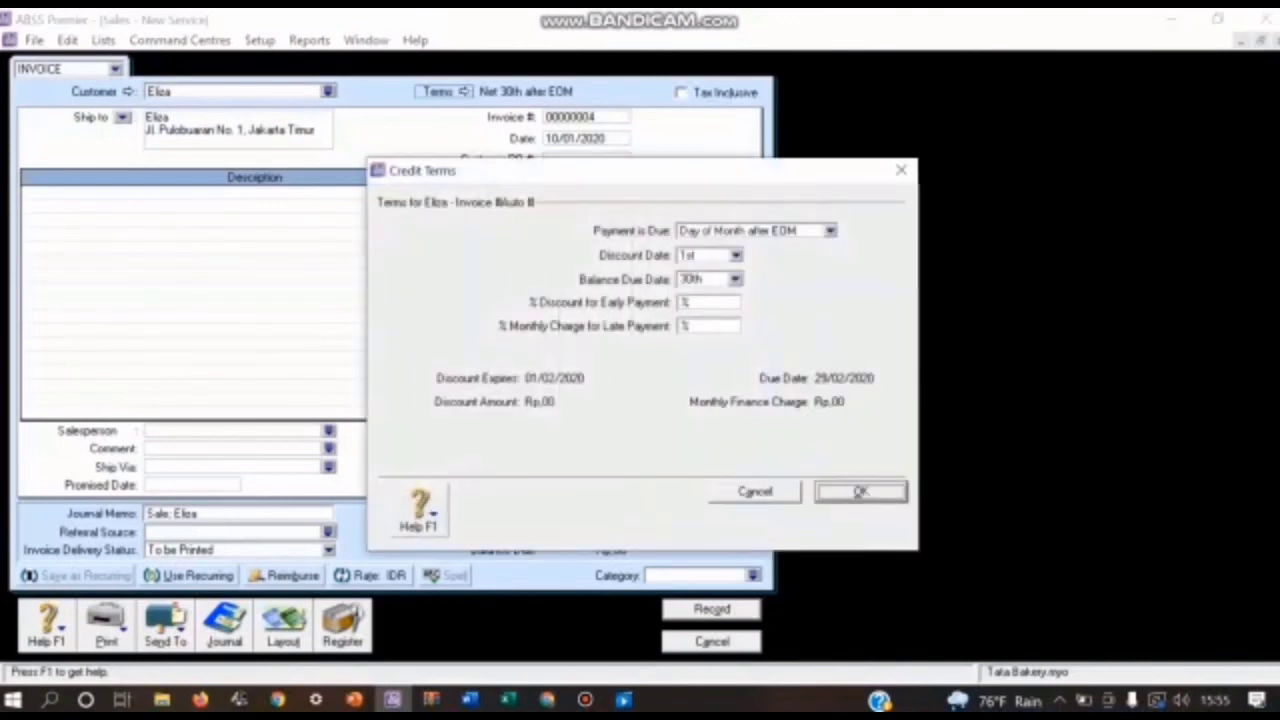
click(830, 231)
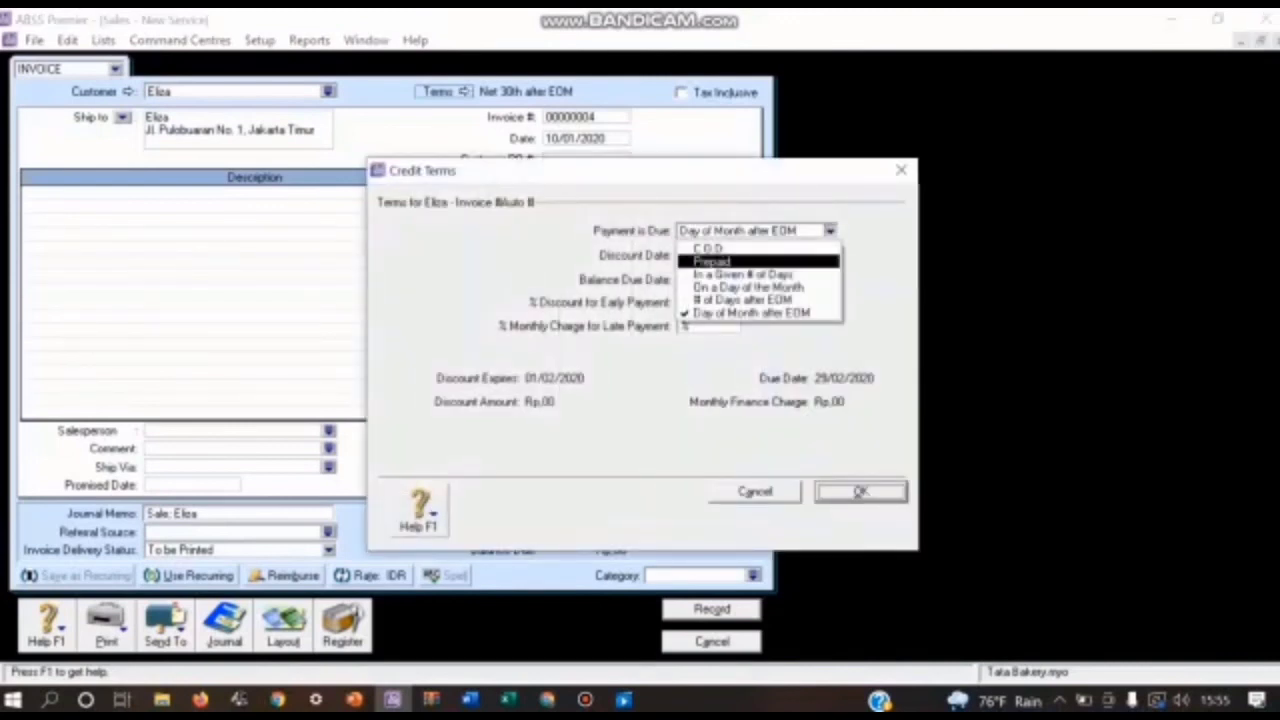
click(742, 275)
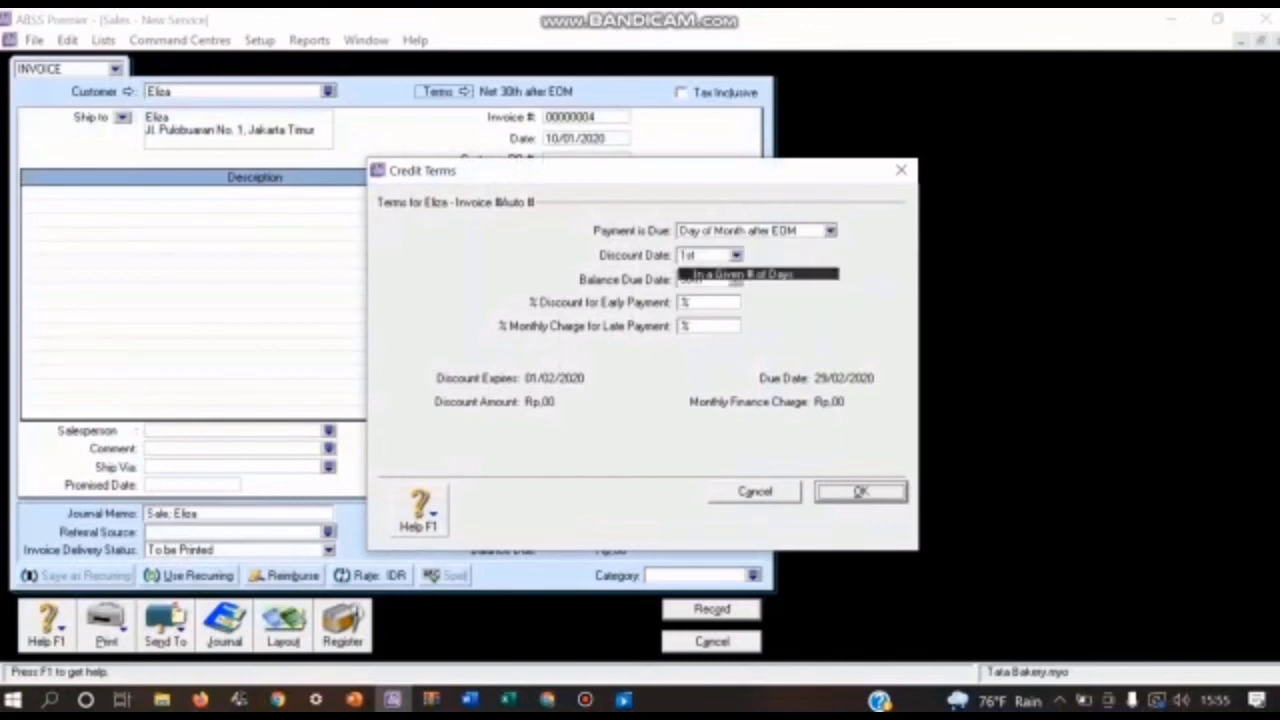
key(Tab)
text(10)
key(Tab)
text(30)
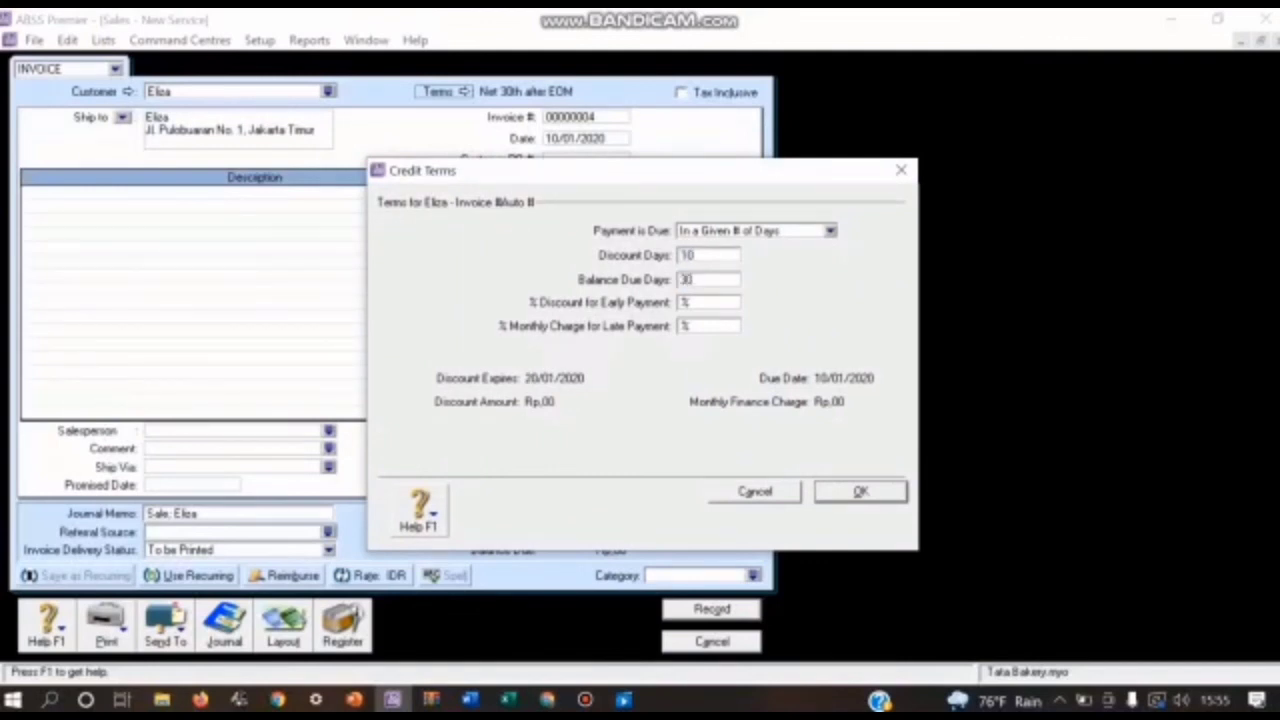
key(Tab)
text(2)
key(Return)
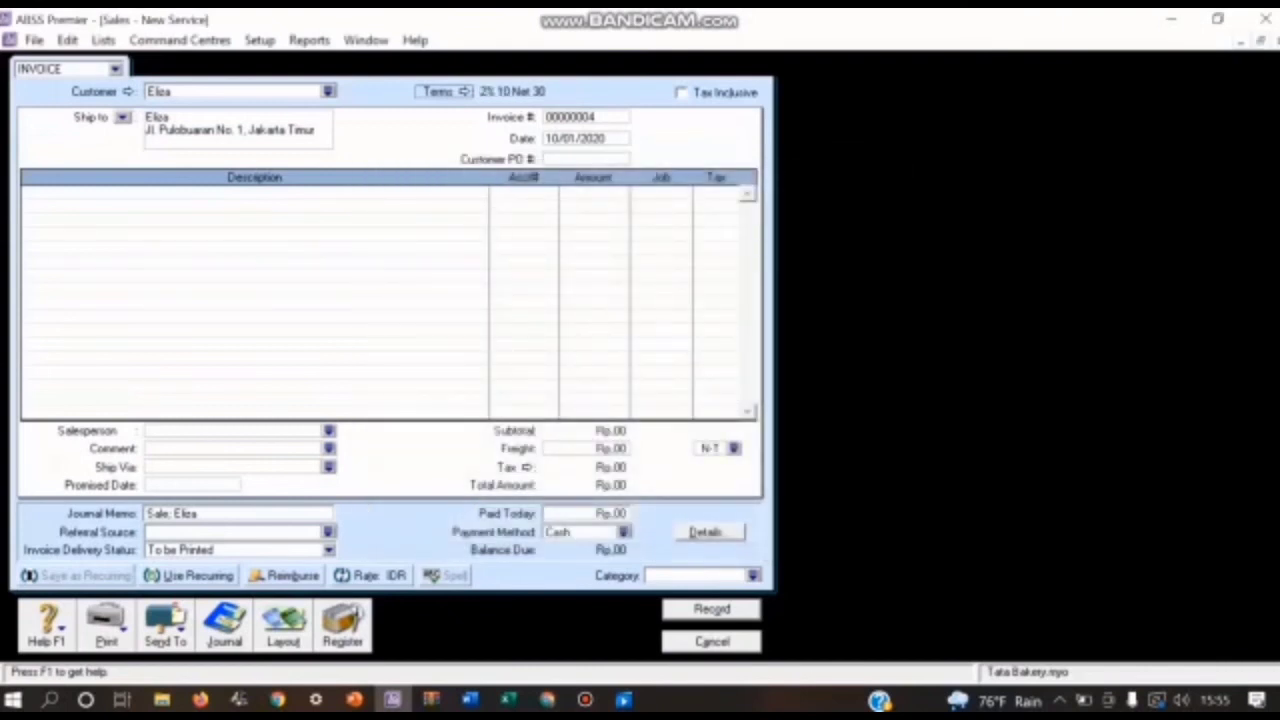
Step: Change the sales invoice layout from Service to Item
click(283, 625)
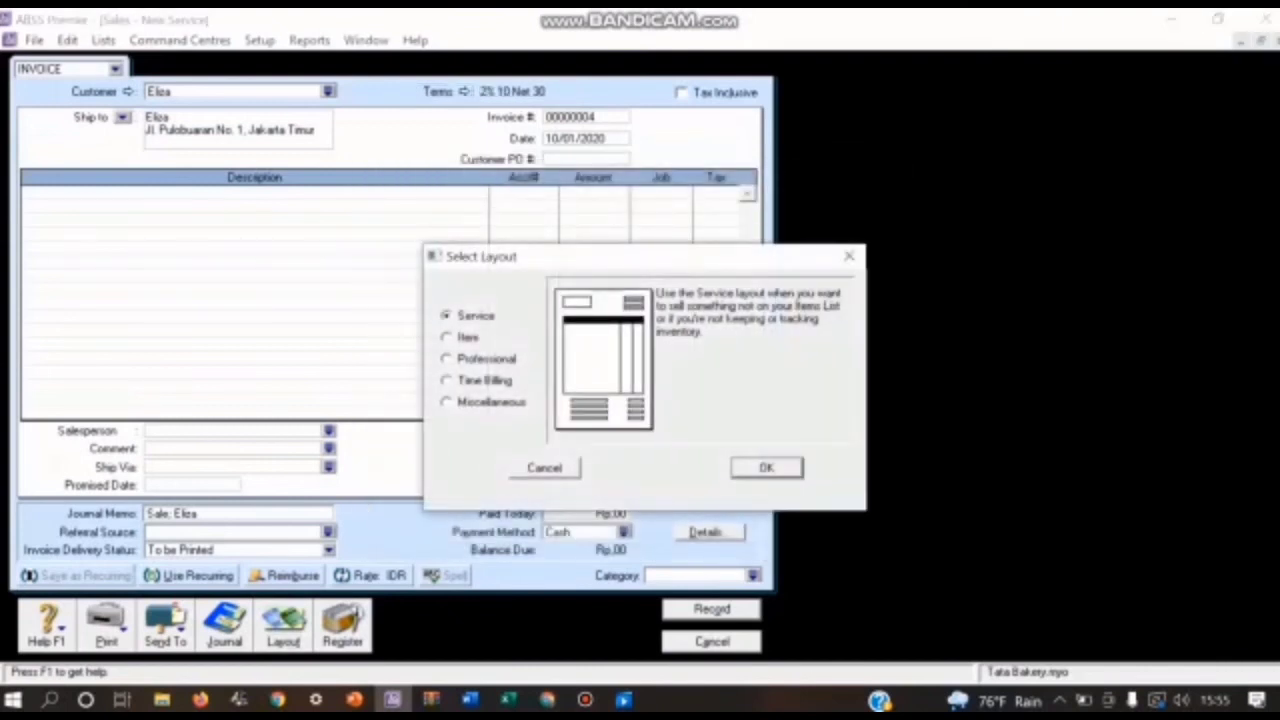
click(447, 337)
key(Return)
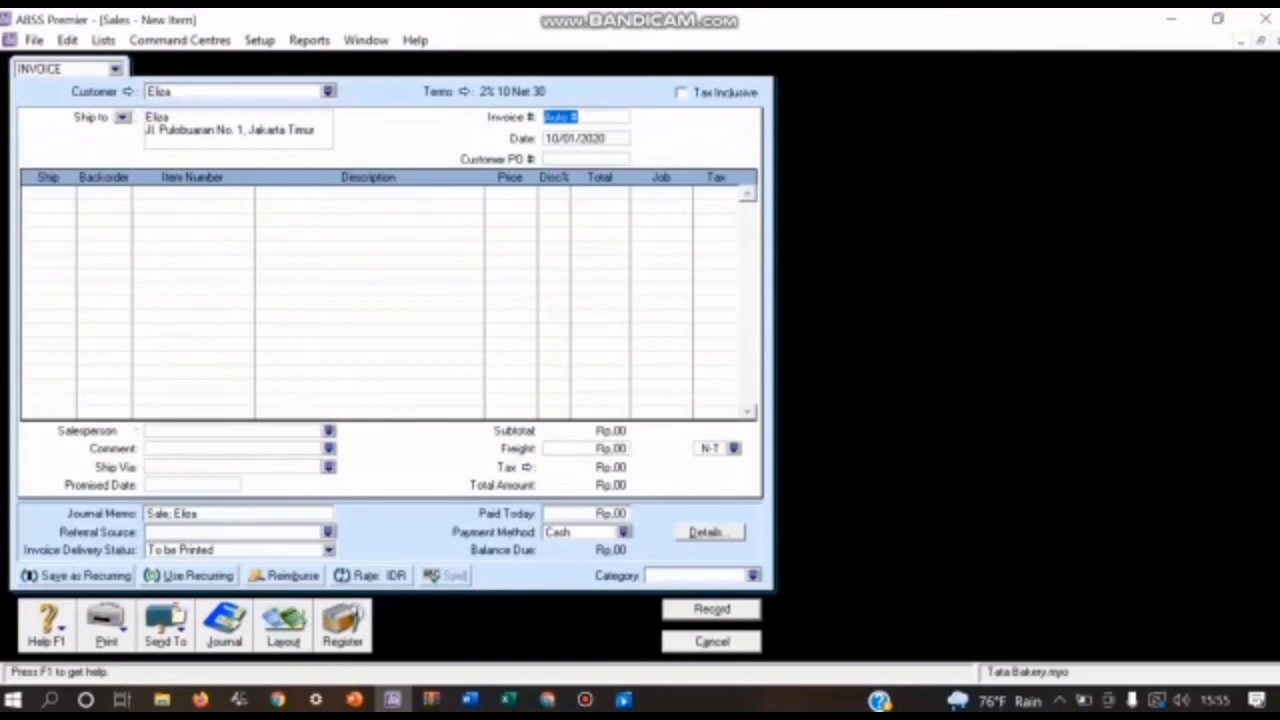
Step: Set the item invoice's number to FPJ04 and its date to 13/01/2020
text(FPJ04)
key(Tab)
click(556, 139)
key(BackSpace)
text(3)
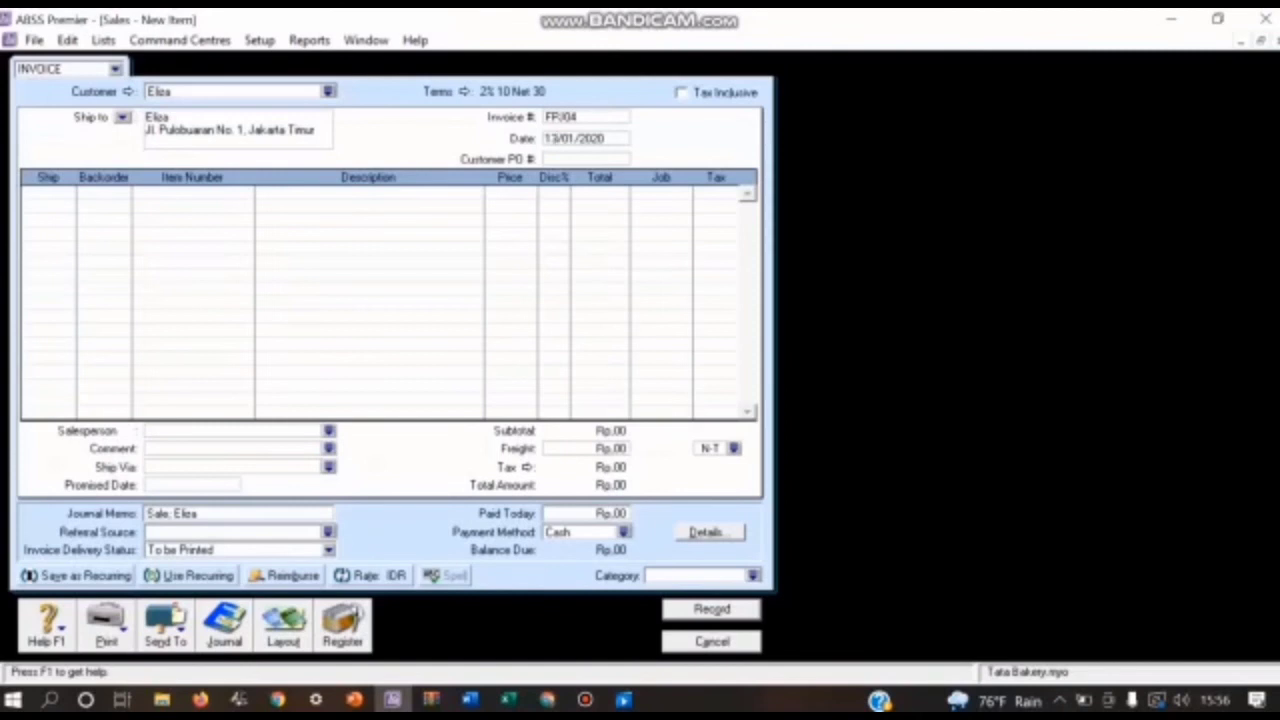
Step: Enter a first line with a ship quantity of -1 for item RSB (Roti Strawberry)
click(40, 193)
text(41)
key(Return)
click(192, 193)
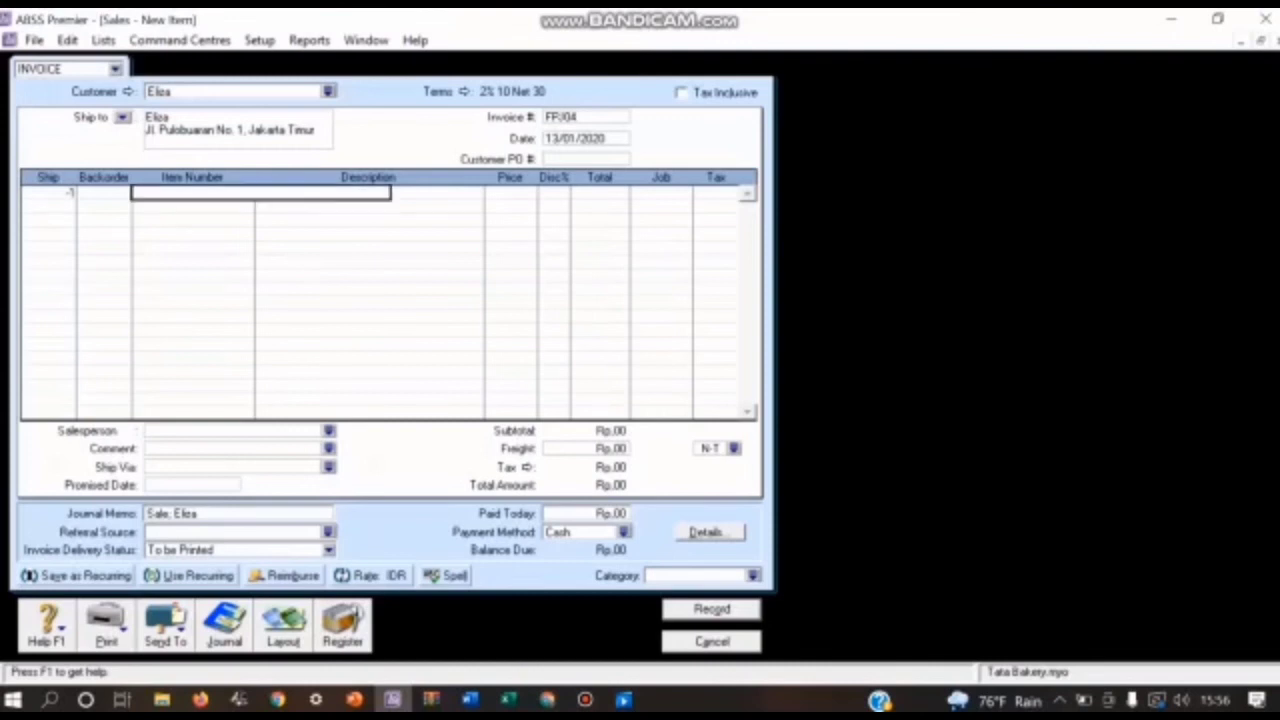
text(RSB)
key(Return)
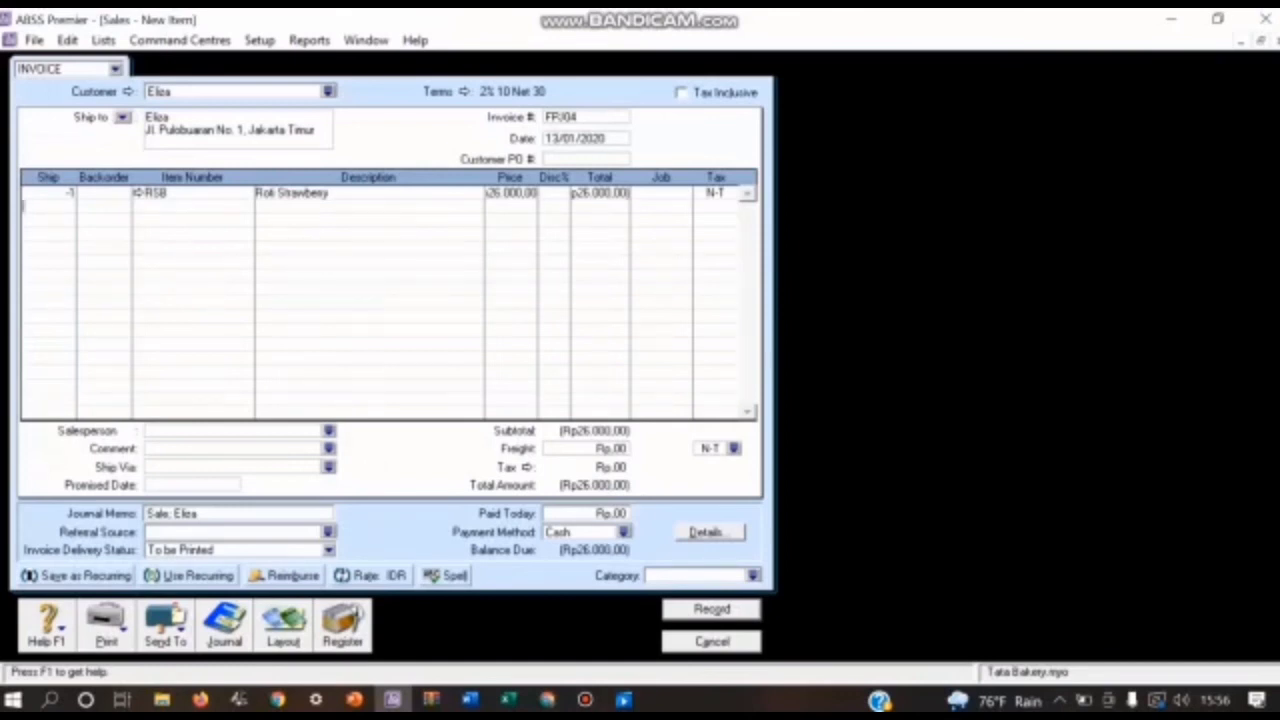
Step: Assign job P (Produk) and tax code PPN to the Roti Strawberry line
click(660, 193)
click(685, 193)
text(P)
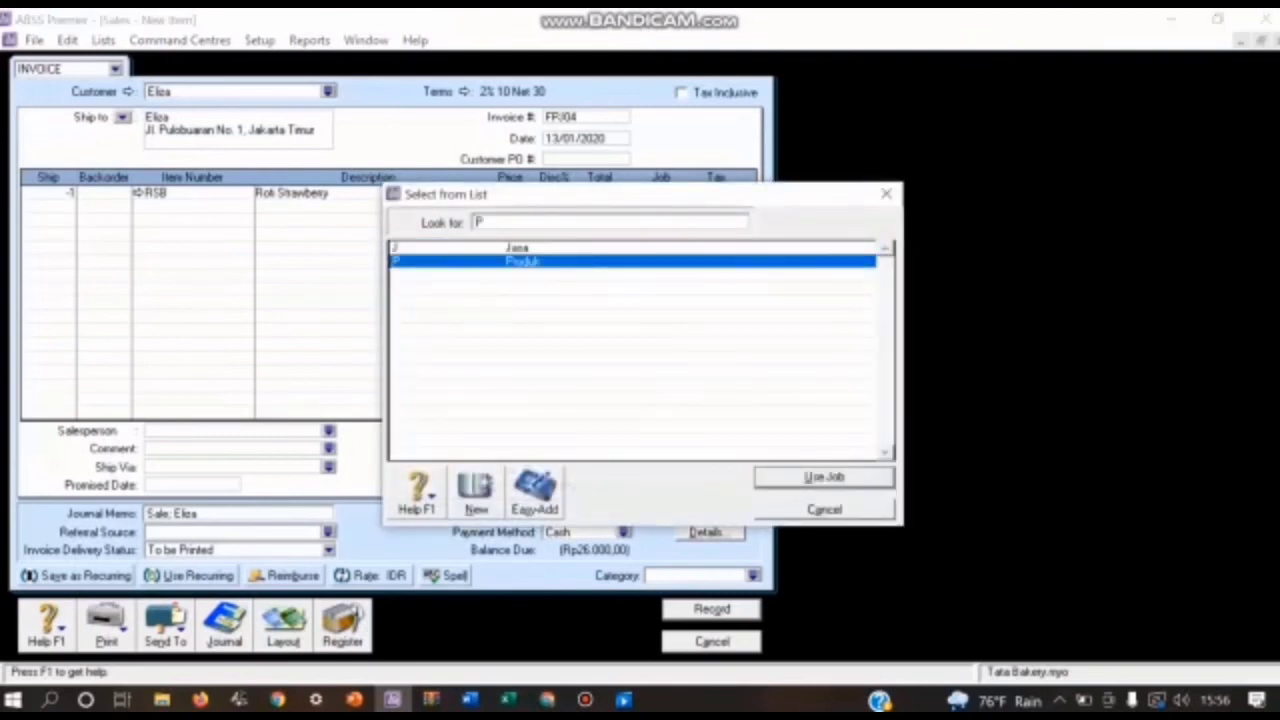
key(Return)
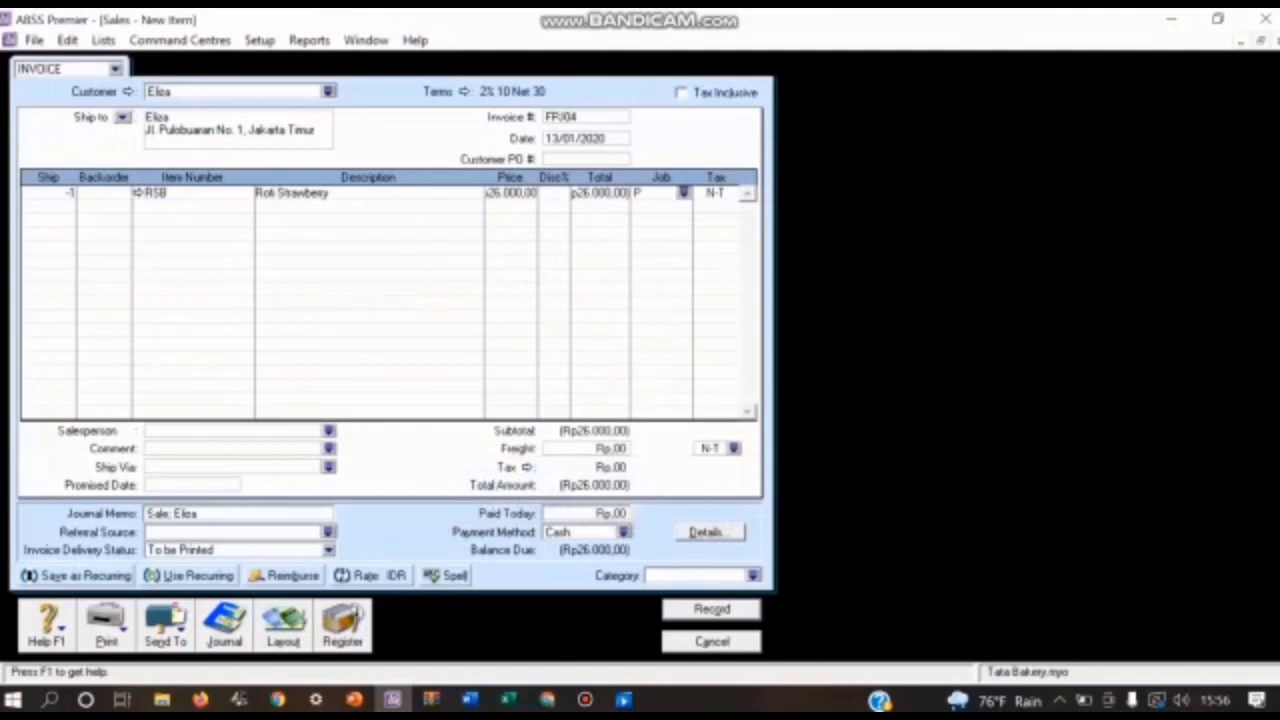
click(714, 193)
click(731, 193)
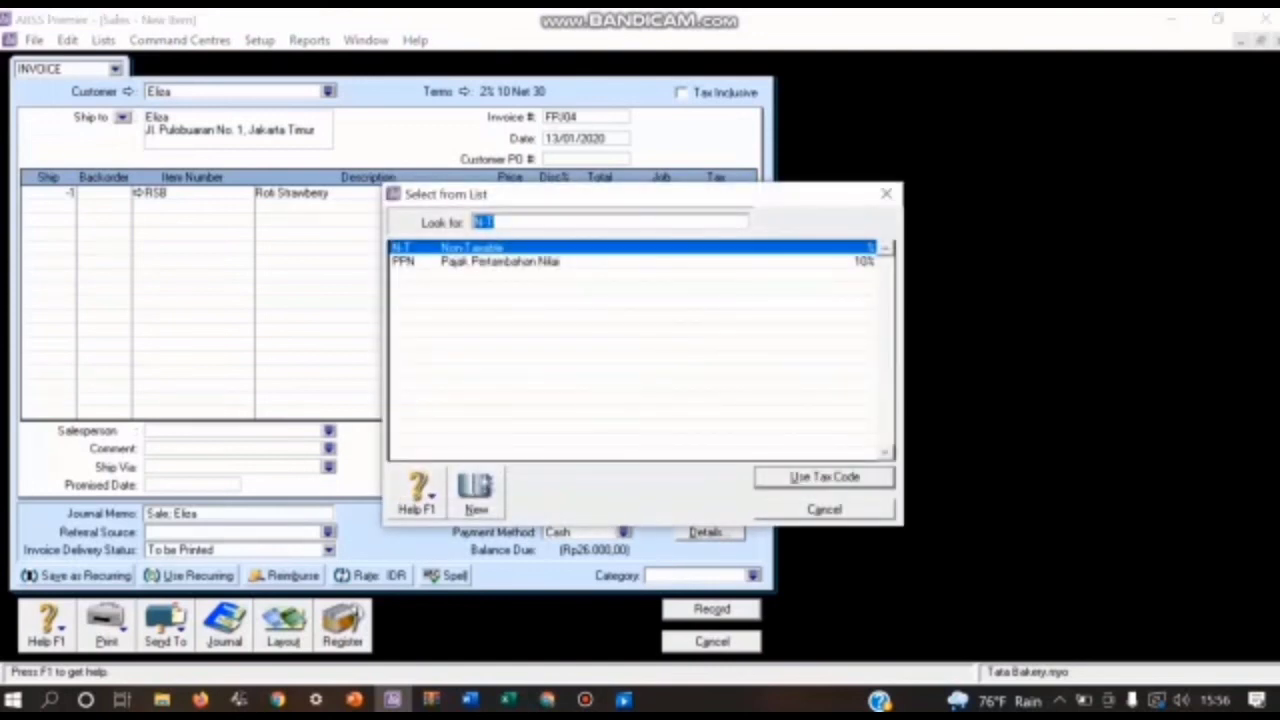
text(PPN)
key(Return)
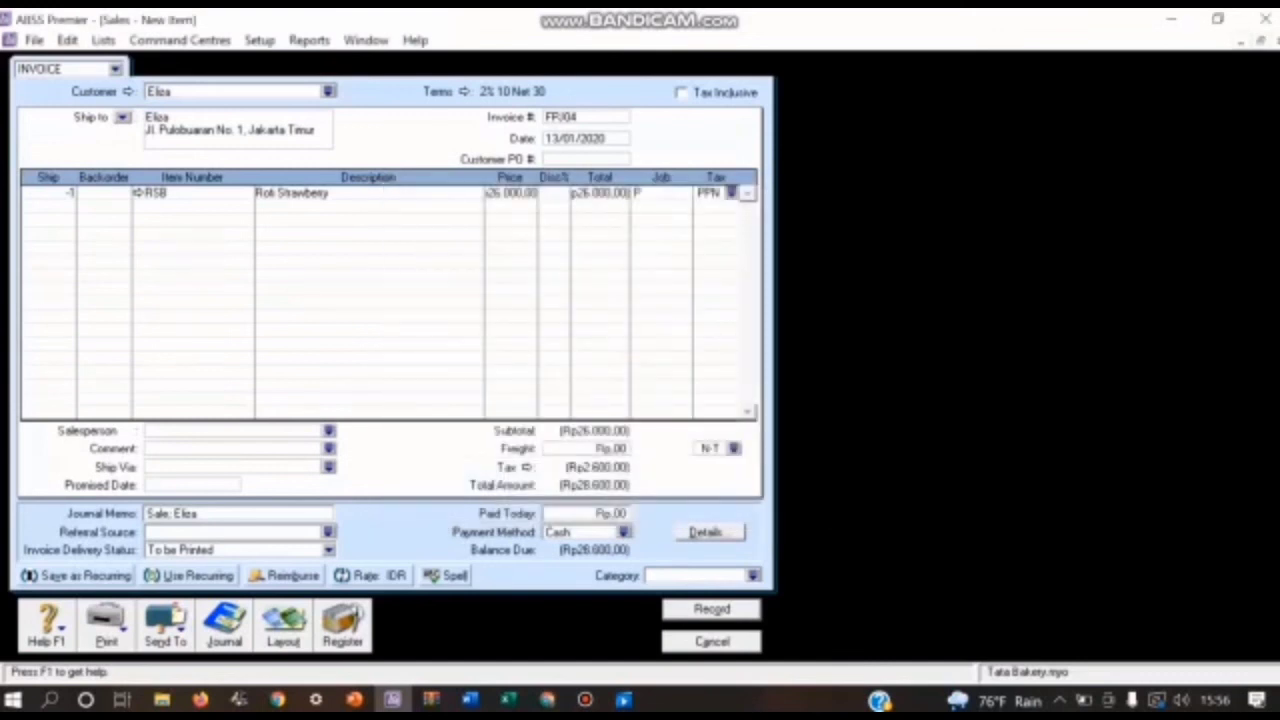
Step: Add a second line with a ship quantity of -1 for item RCO (Roti Coklat)
key(Tab)
text(-1)
key(Tab)
text(RCO)
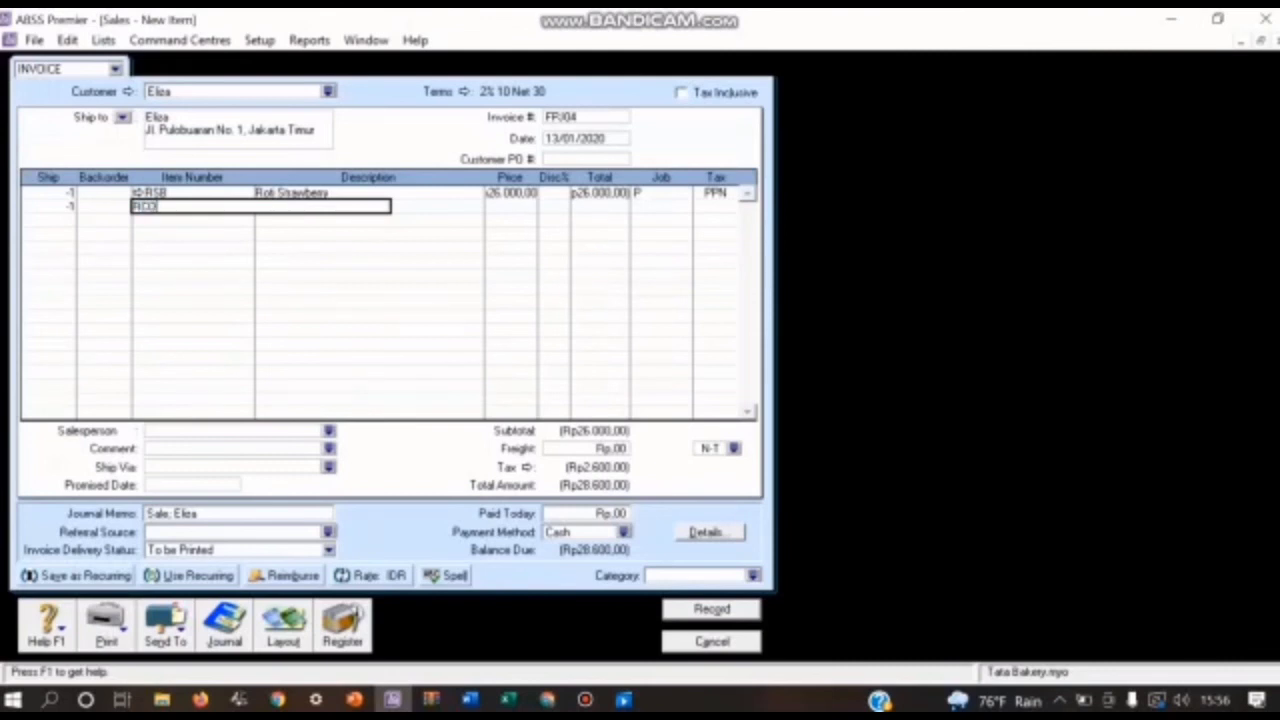
key(Return)
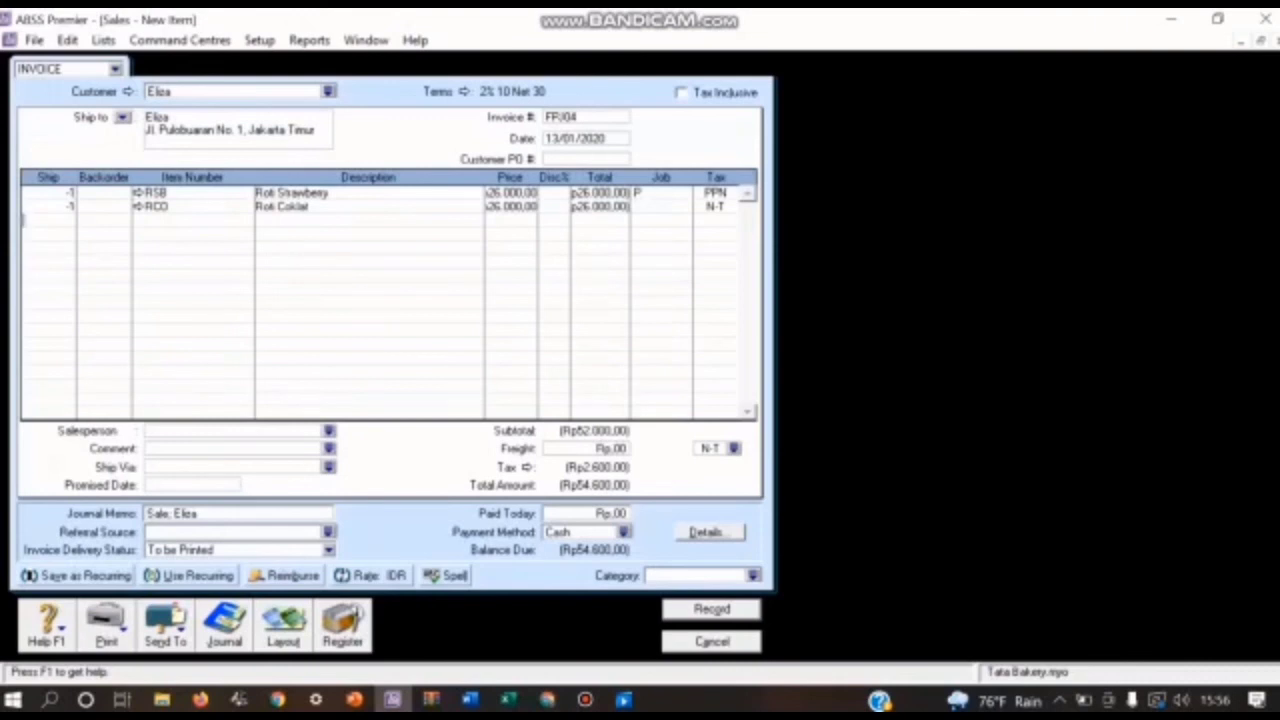
Step: Assign job P (Produk) and tax code PPN to the Roti Coklat line
click(657, 207)
click(684, 206)
text(P)
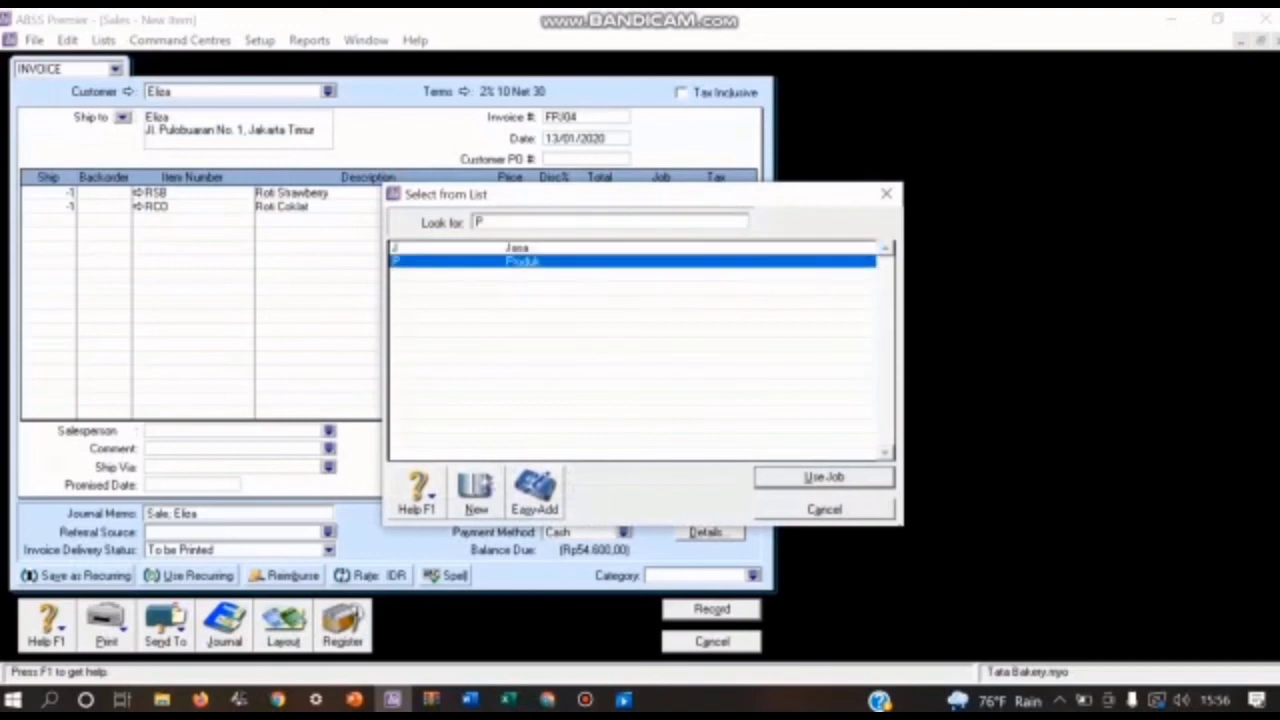
key(Return)
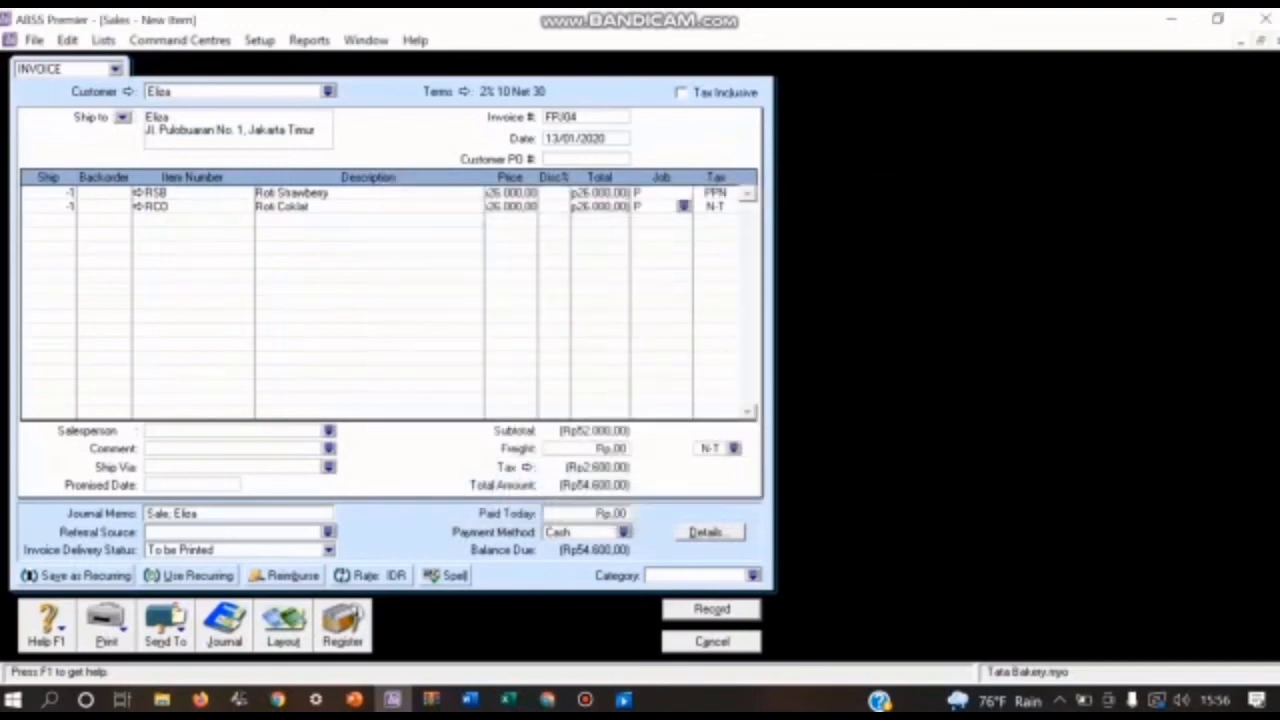
click(716, 207)
click(733, 207)
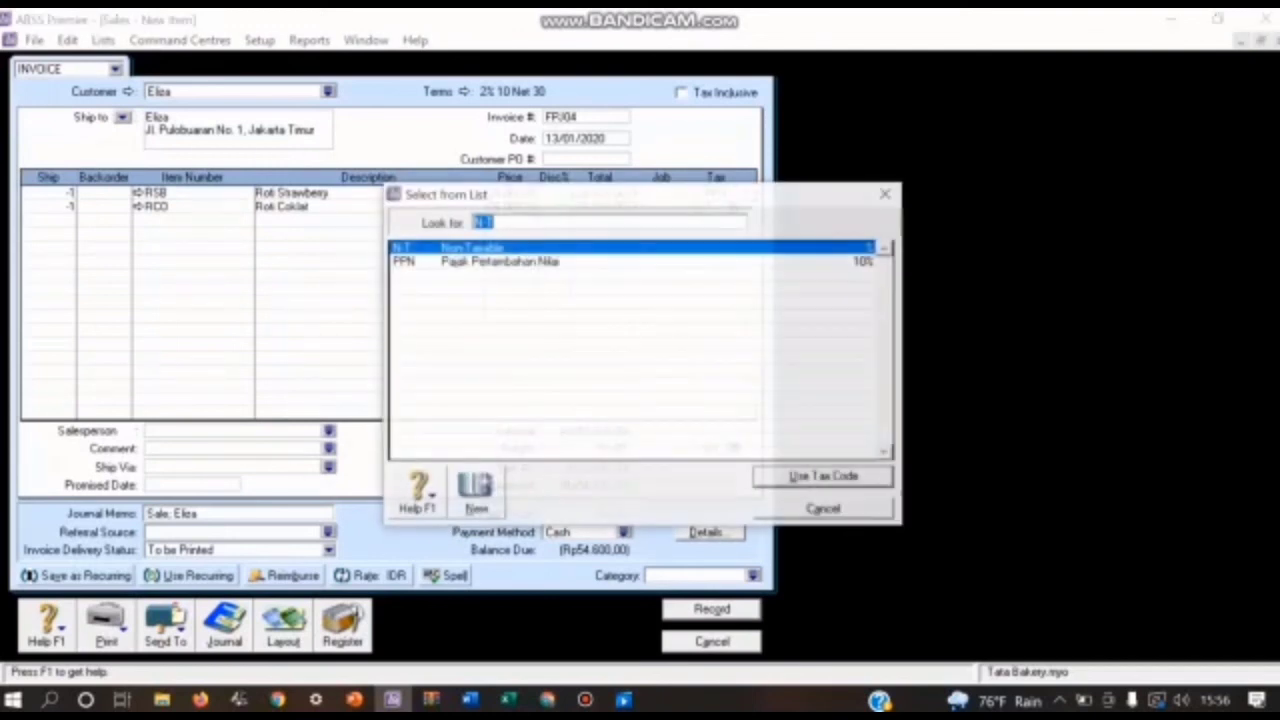
text(PPN)
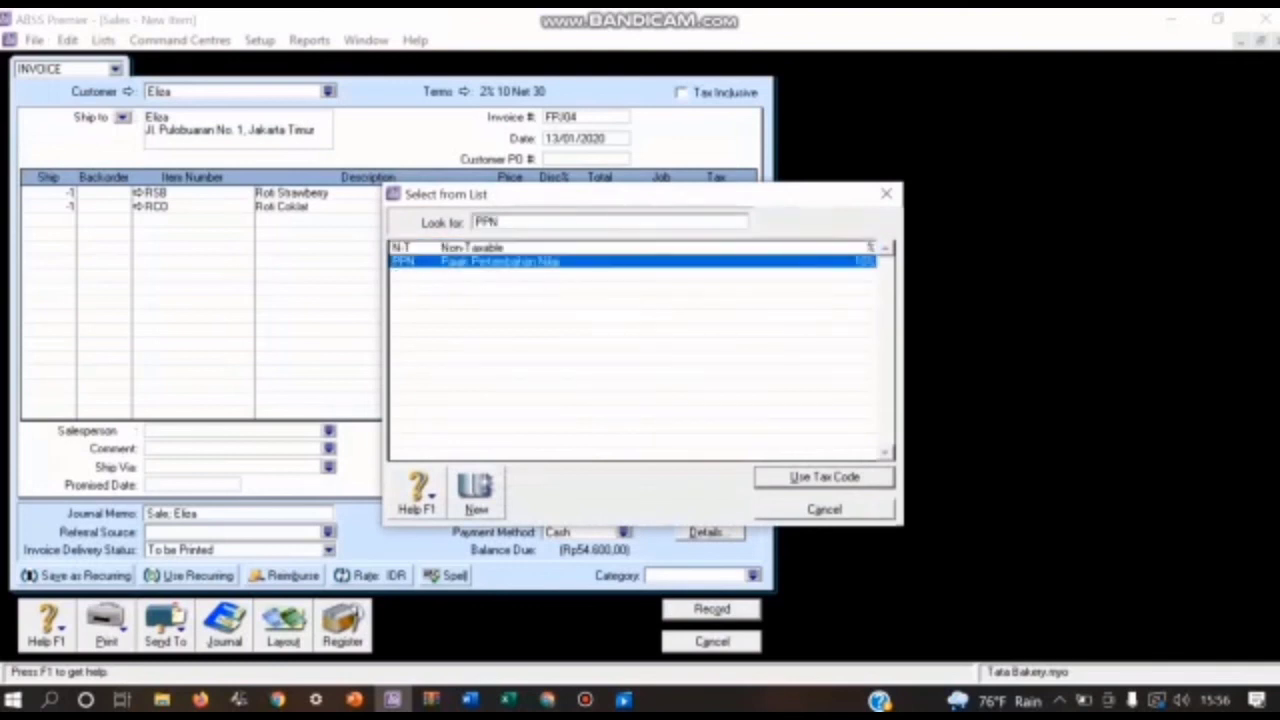
key(Return)
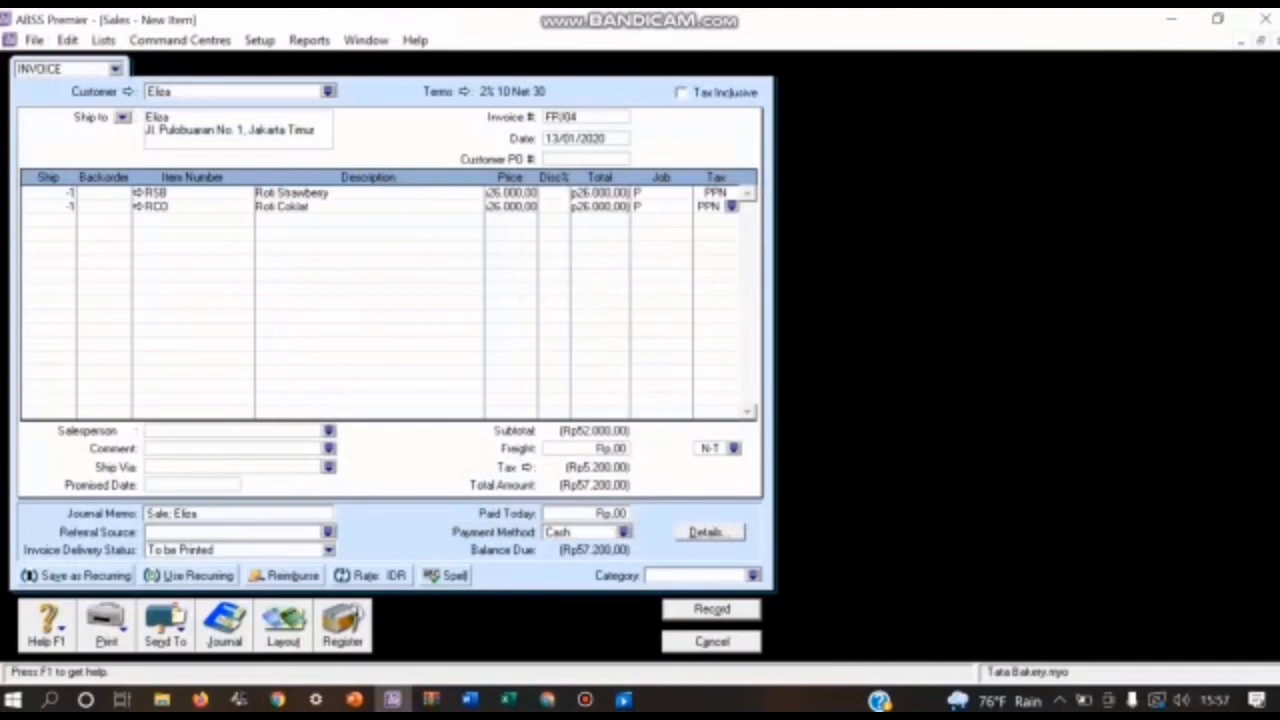
Step: Assign the Local category to invoice FPJ04 and display its transaction recap
click(753, 576)
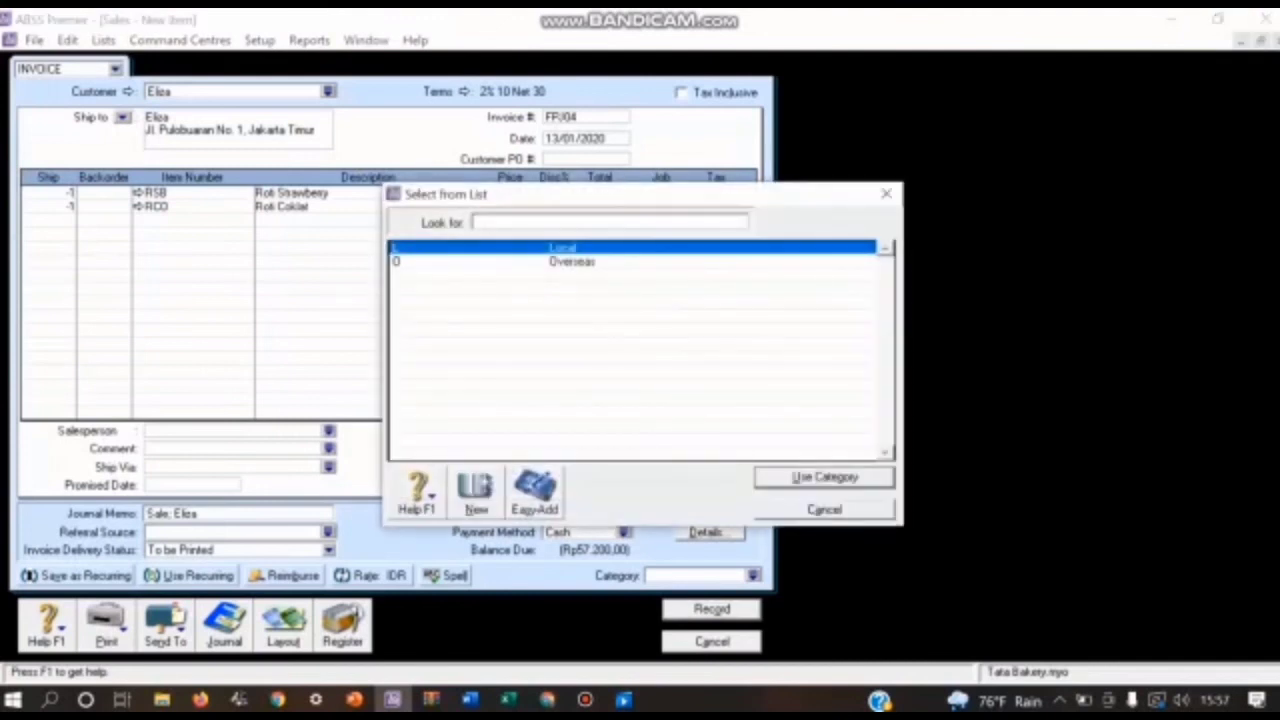
key(Return)
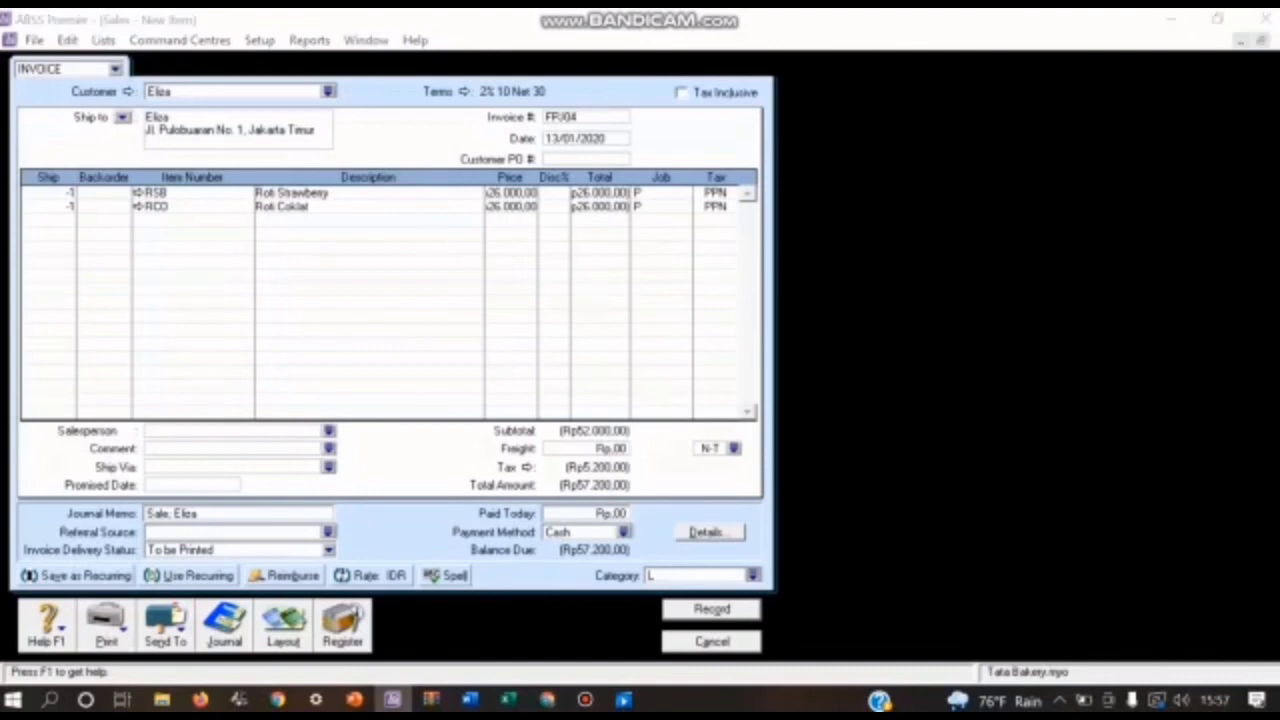
key(ctrl+r)
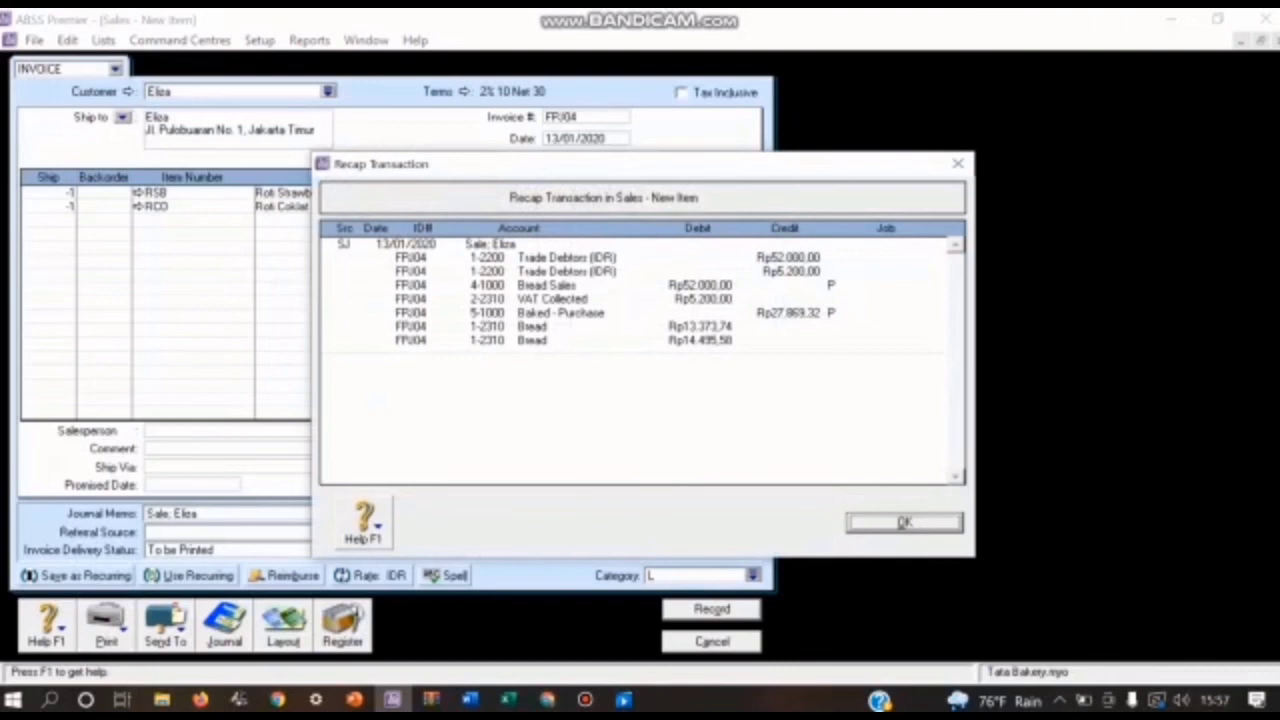
Step: Close the transaction recap and record return invoice FPJ04
key(Return)
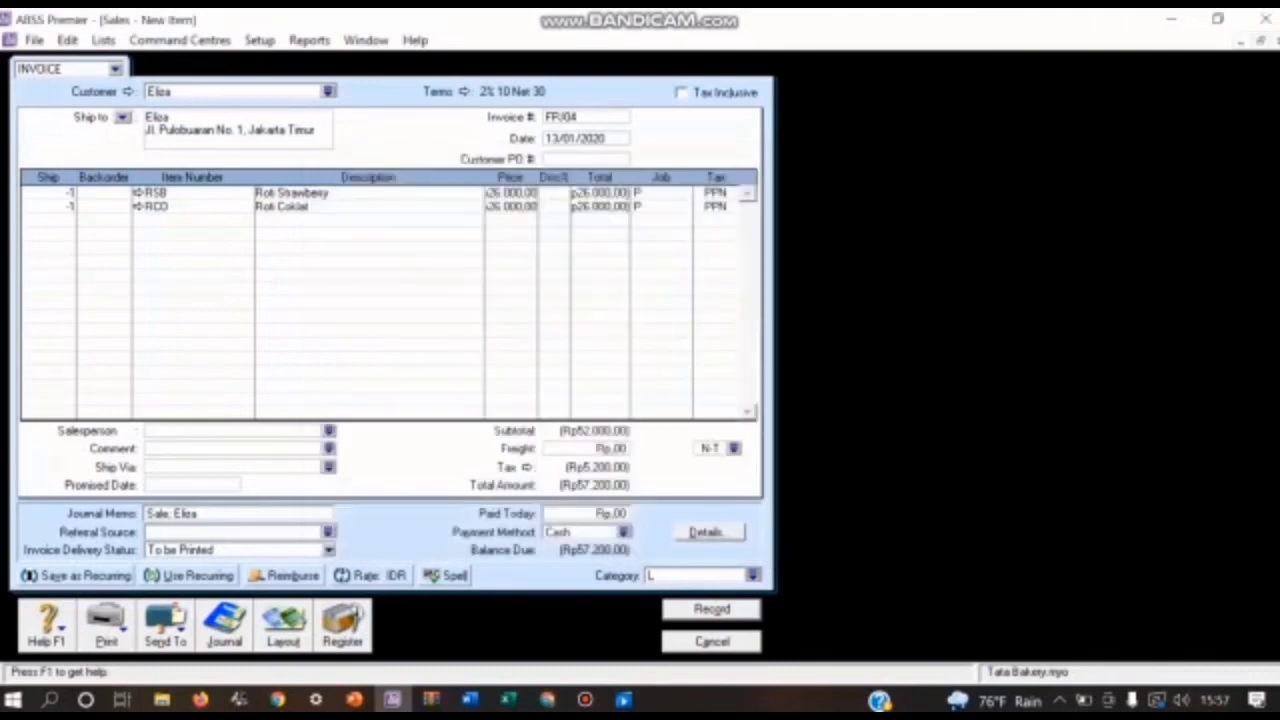
key(Return)
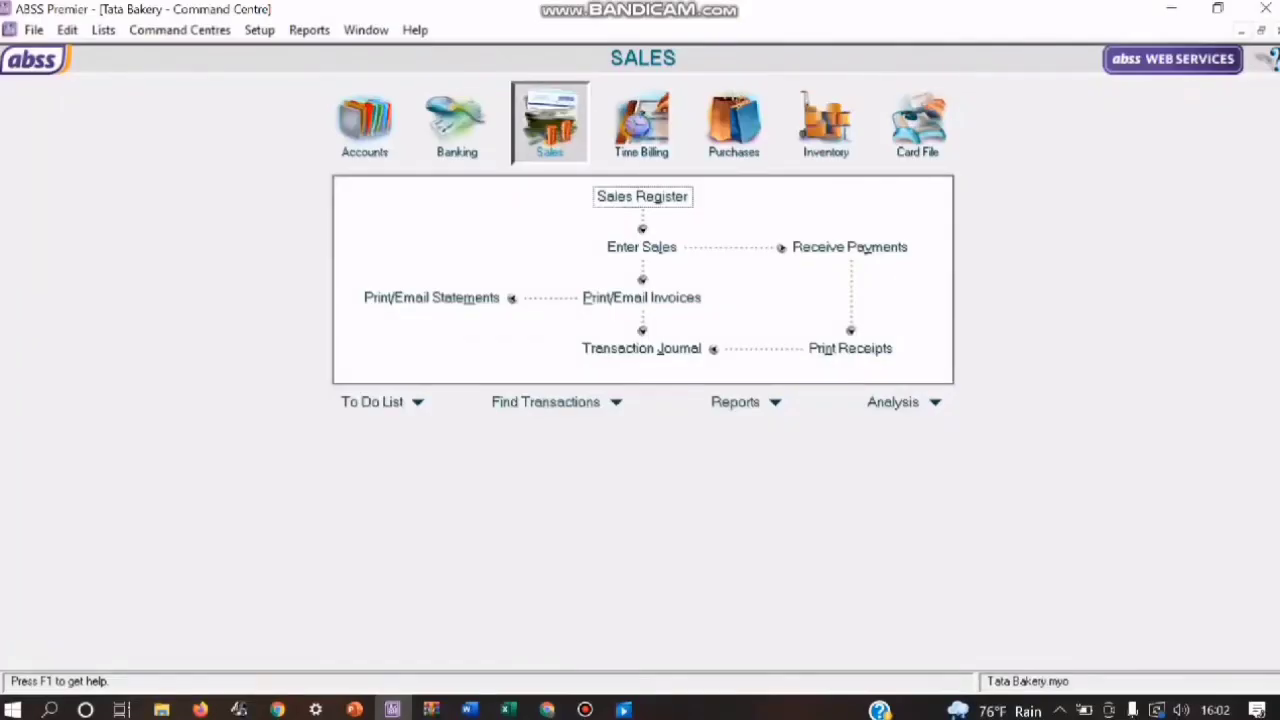
Step: Apply the FPJ04 credit to a sale from the sales register's returns, giving the settlement ID NR01
click(642, 196)
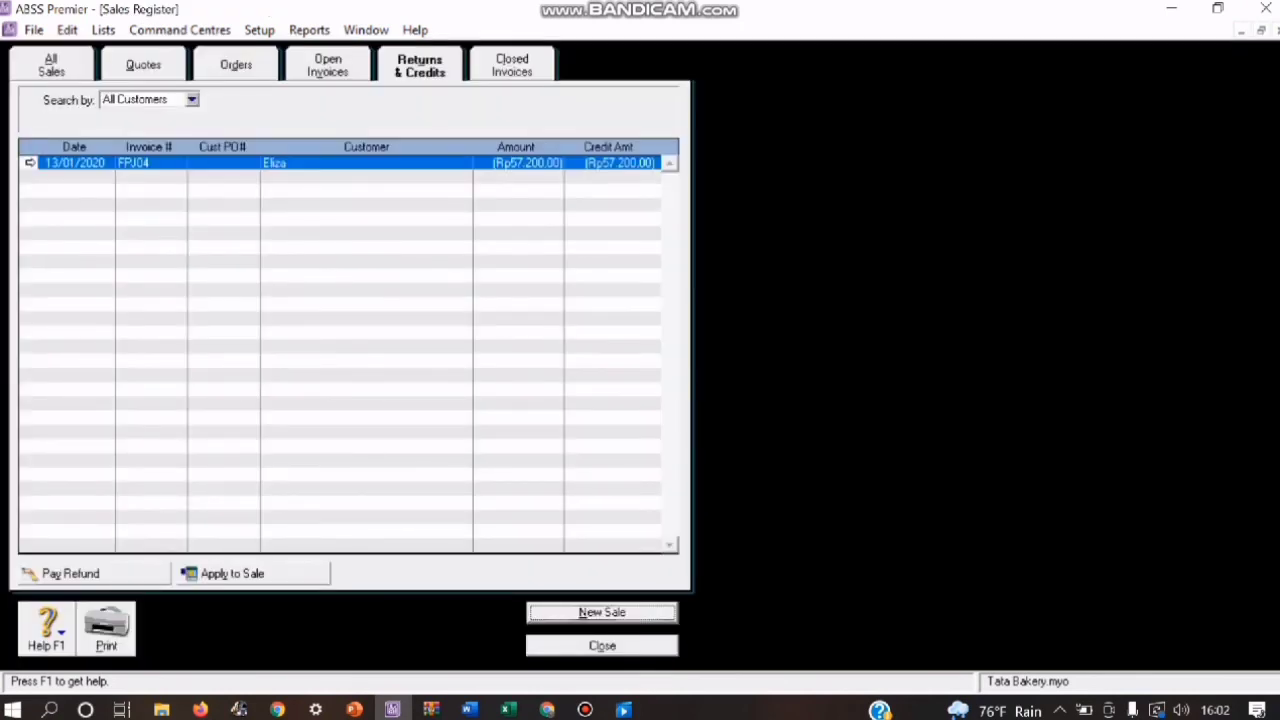
click(232, 573)
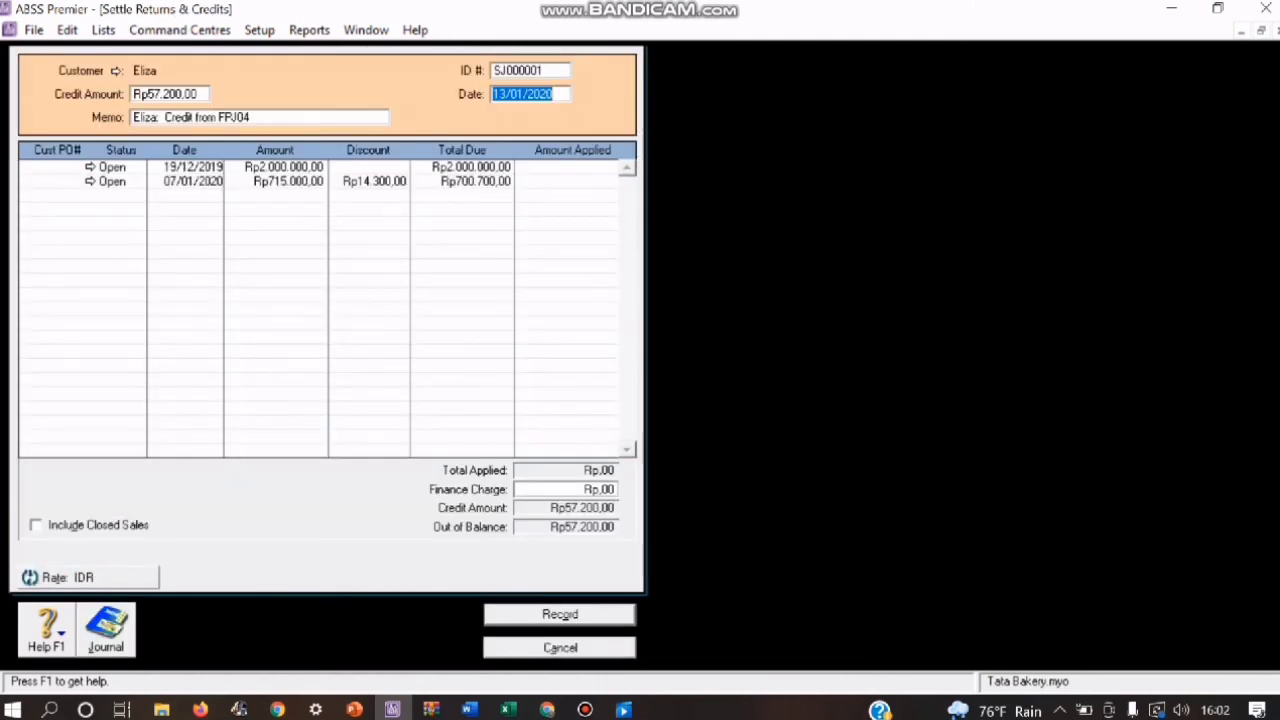
click(529, 71)
key(BackSpace)
text(N)
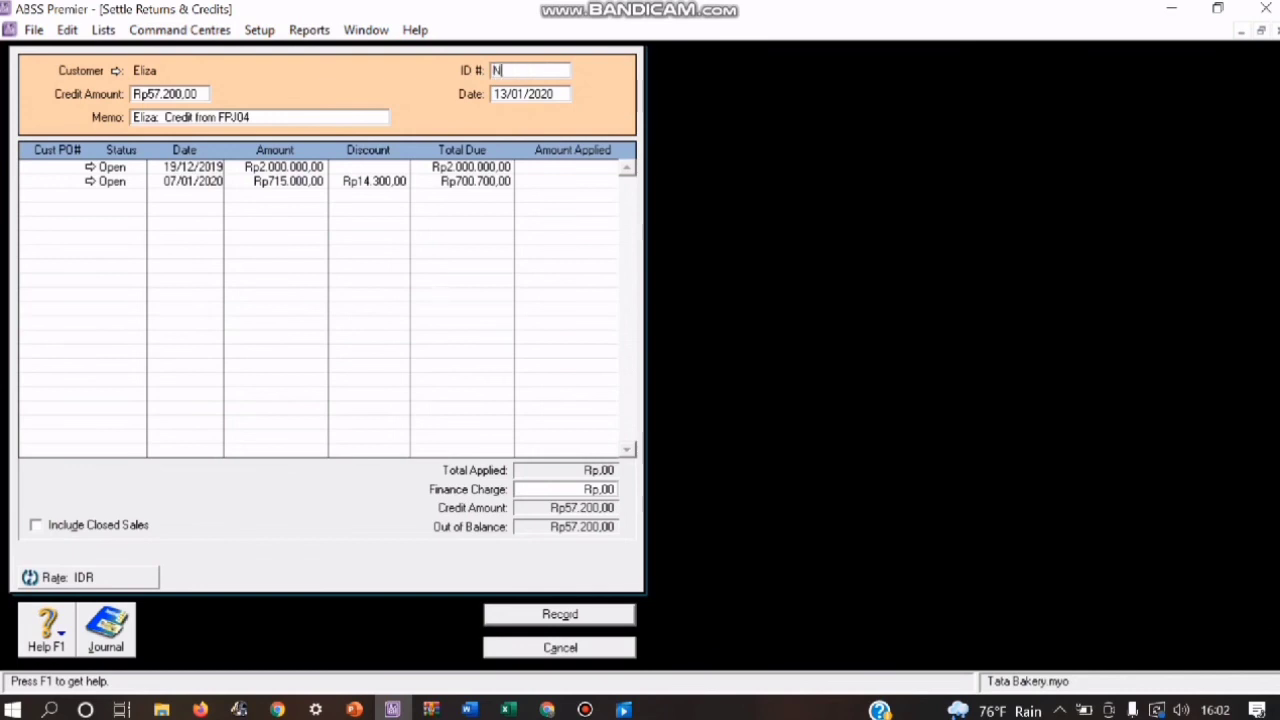
text(R01)
Step: Apply Rp57.200,00 of the credit to the open sale dated 07/01/2020 and record the settlement
click(585, 181)
text(57200)
key(Tab)
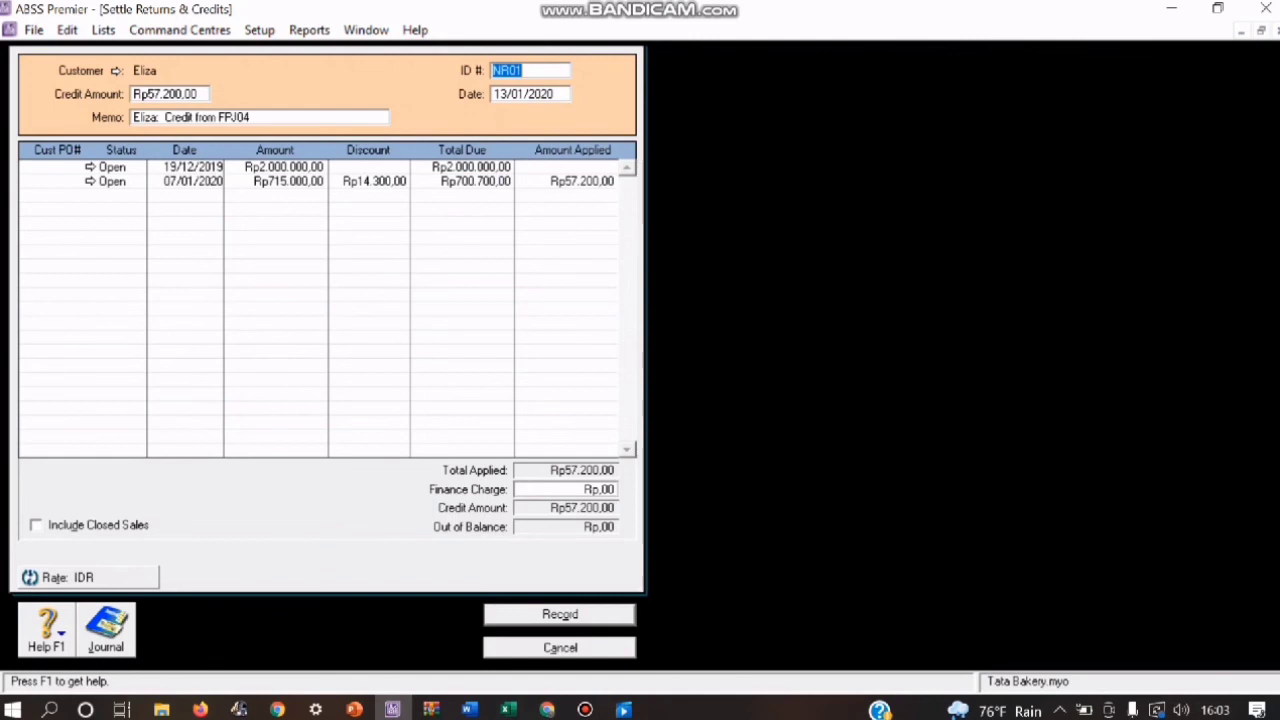
click(560, 615)
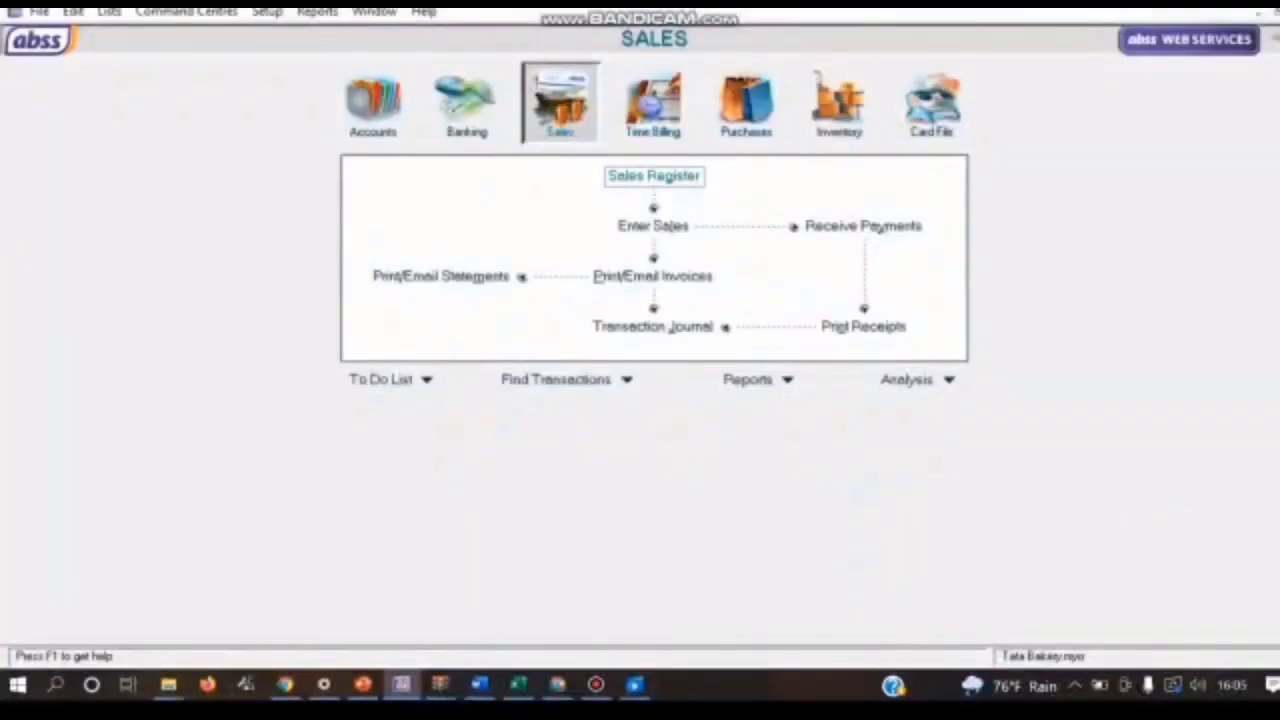
Step: Start a new sales invoice for customer PT. Eva Surya
click(653, 227)
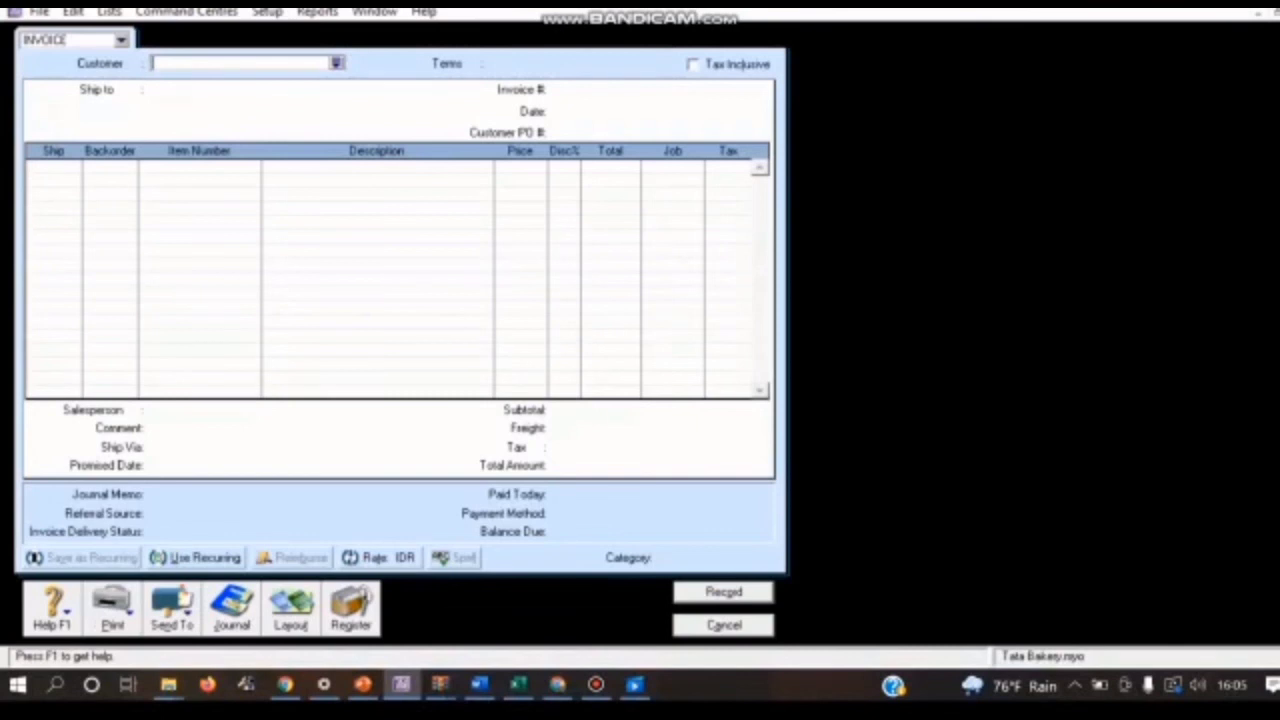
click(337, 63)
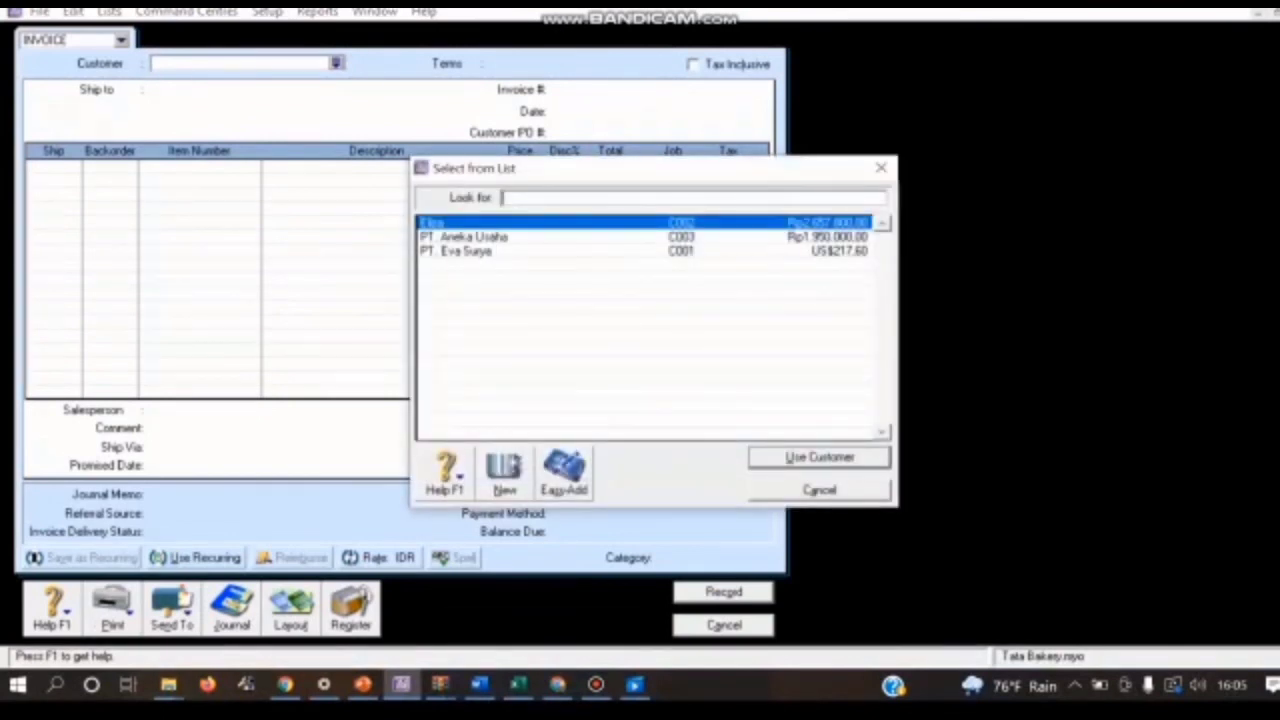
click(480, 251)
key(Return)
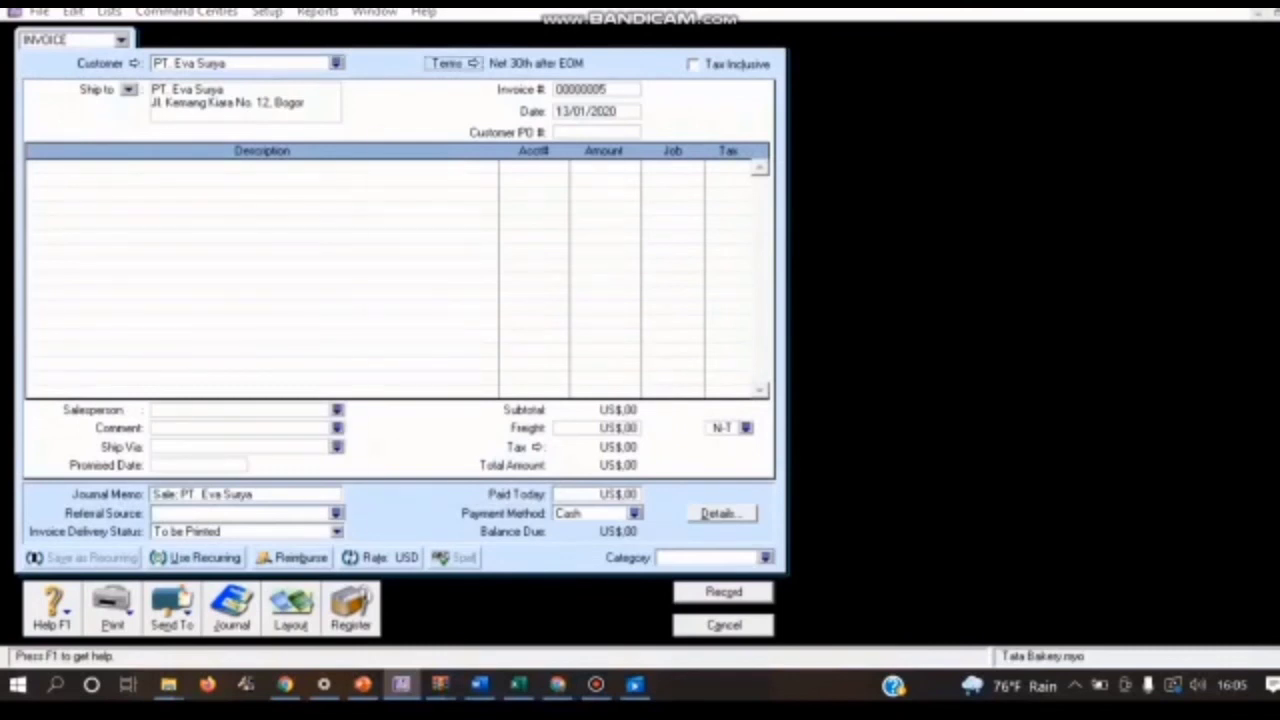
Step: Set the invoice's credit terms to C.O.D
click(447, 63)
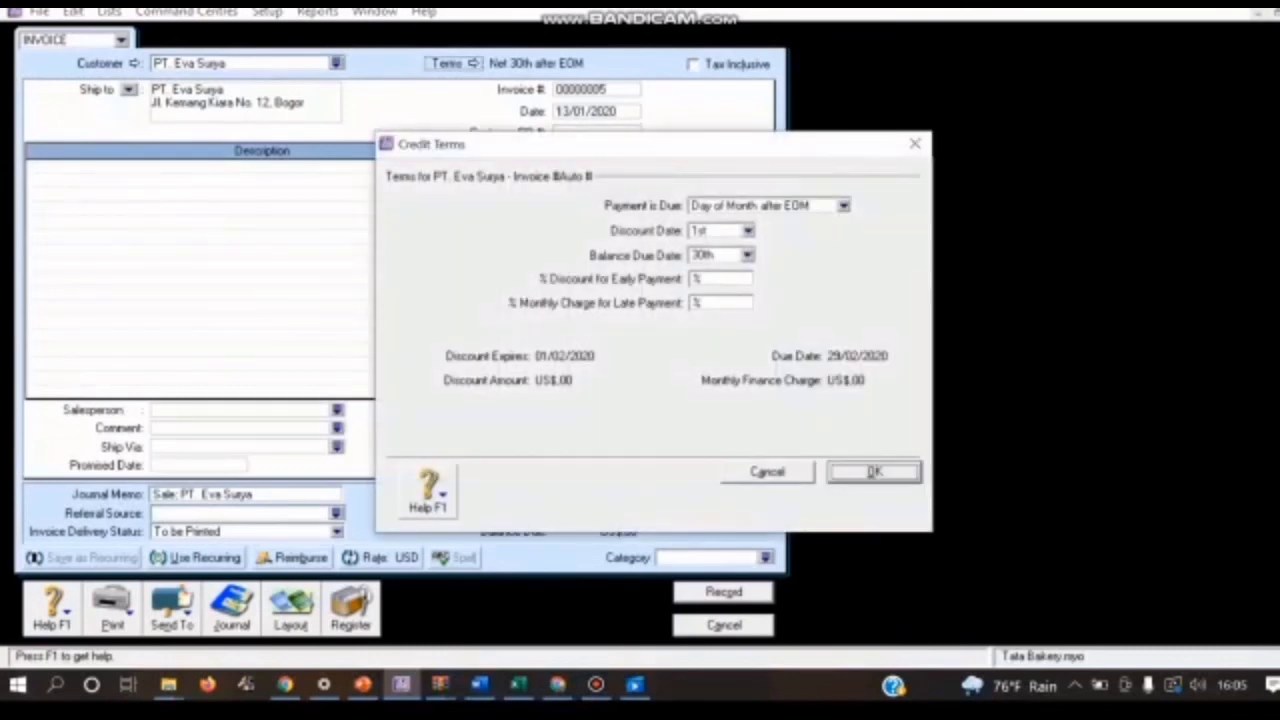
click(844, 206)
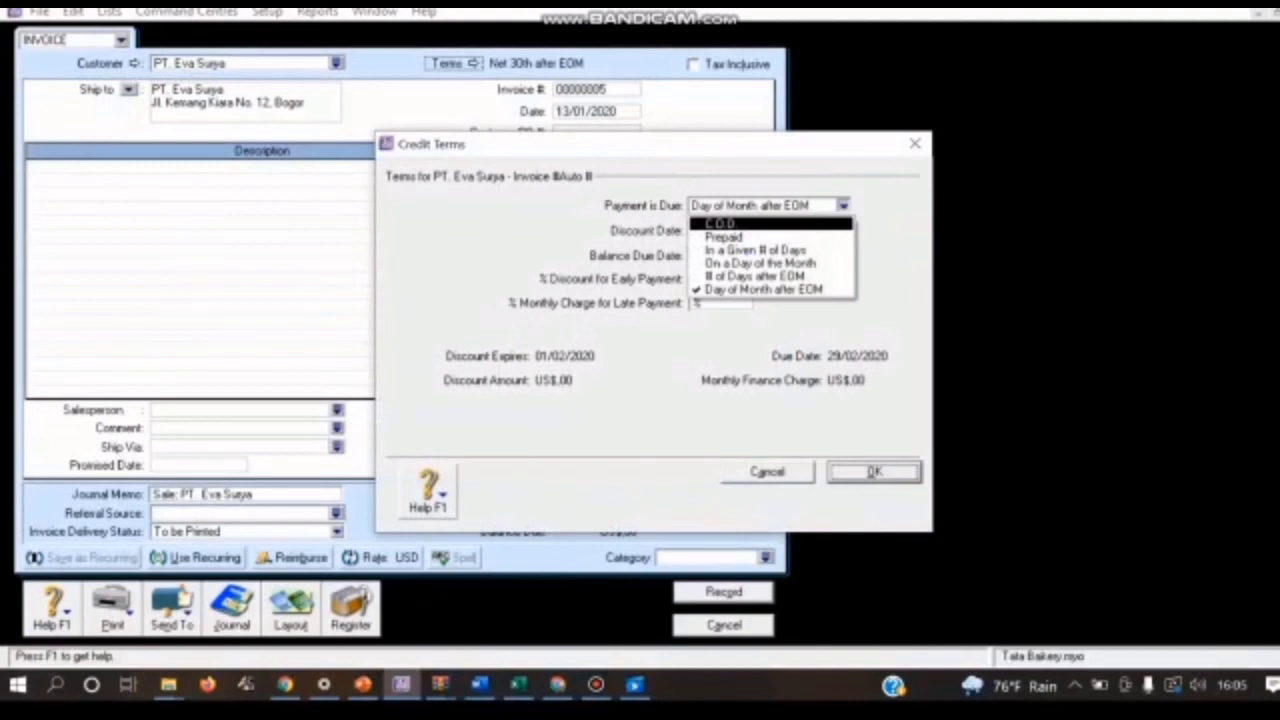
key(Return)
key(Return)
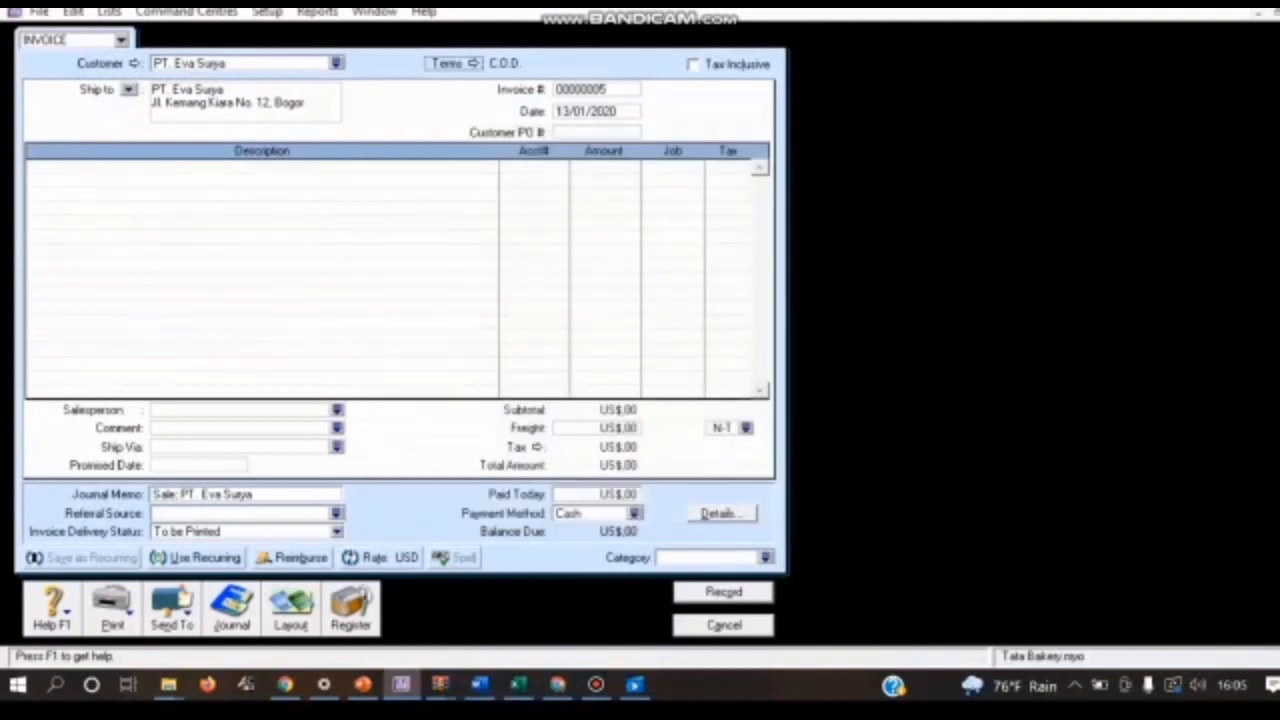
Step: Change the sales invoice layout to Item
click(291, 609)
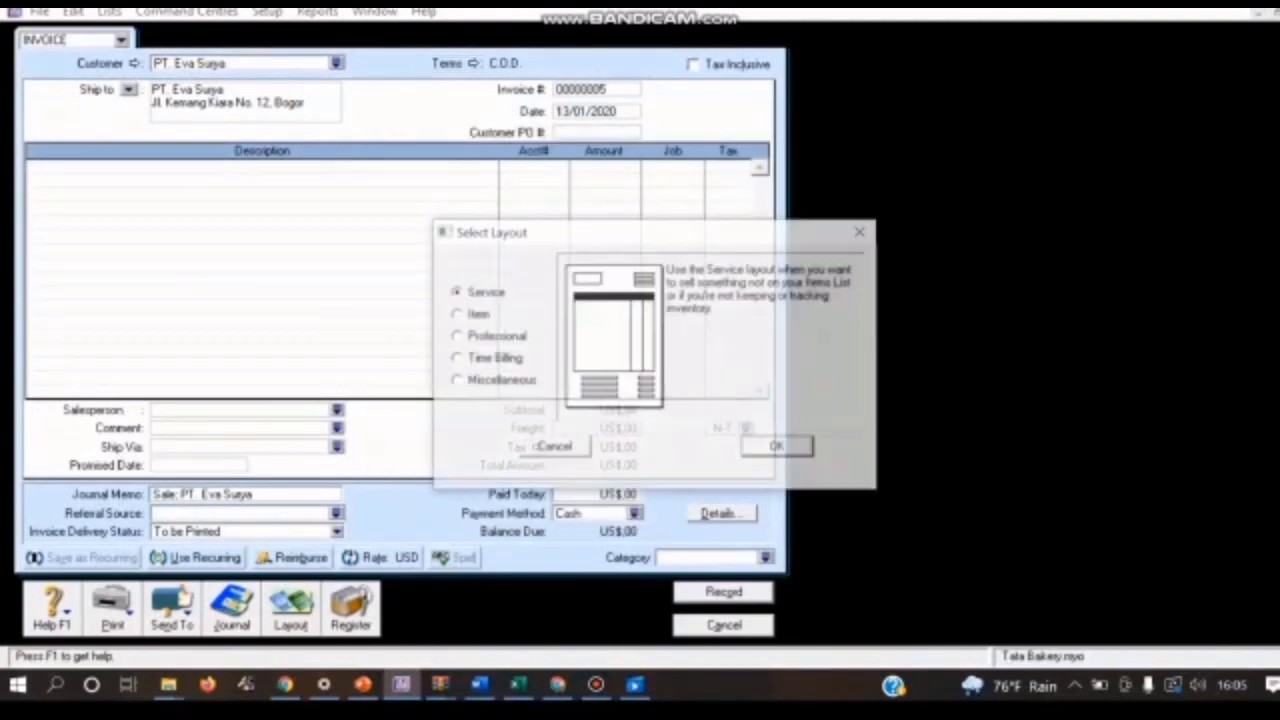
click(457, 314)
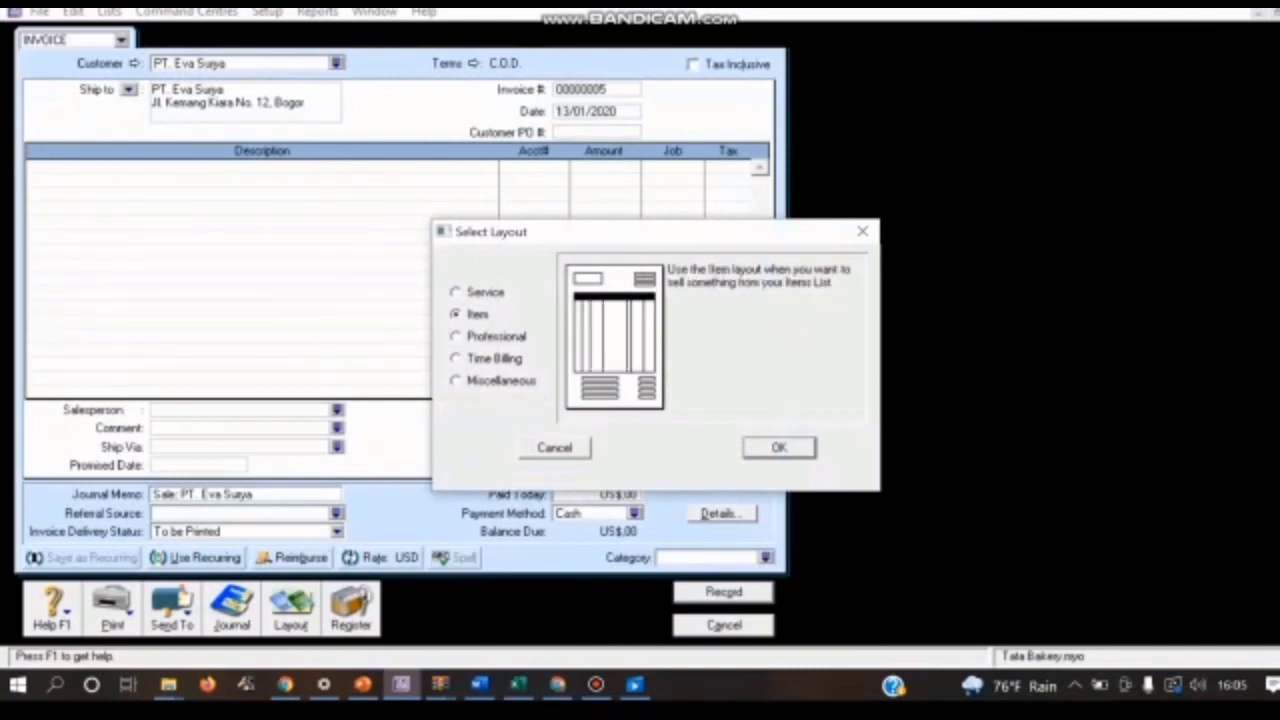
key(Return)
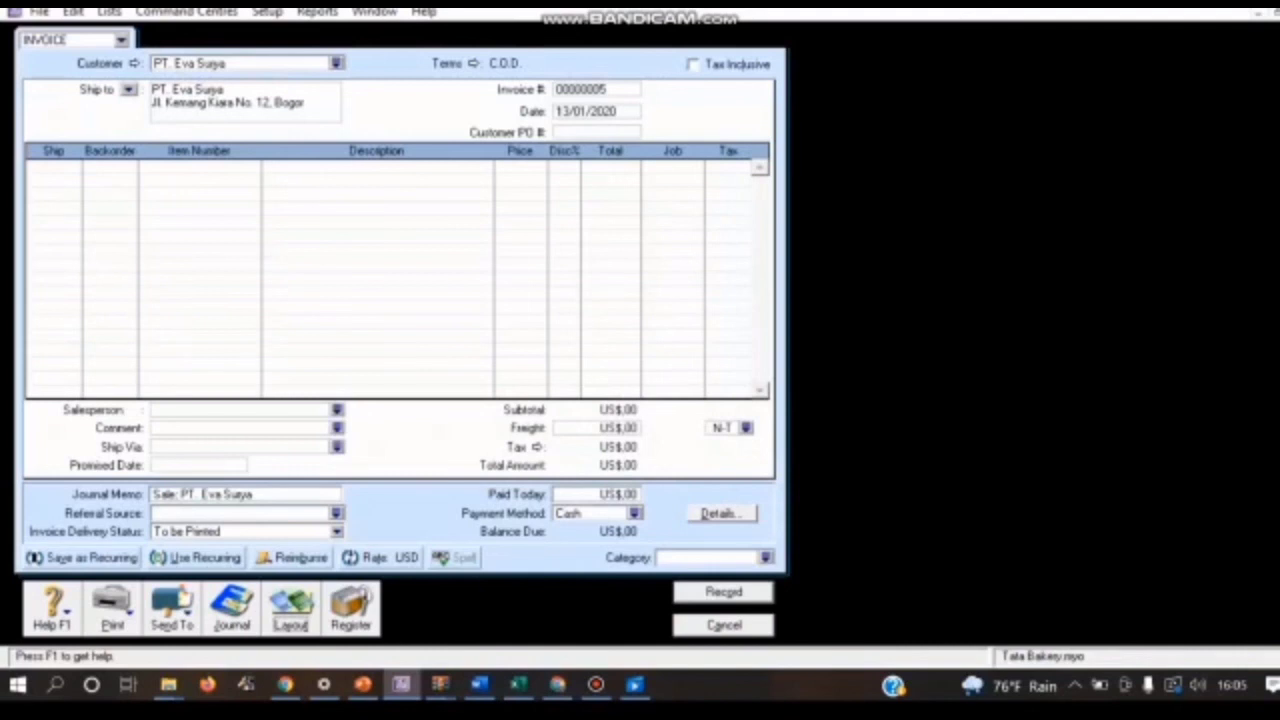
Step: Set the invoice number to FPJ05 and the invoice date to 15/01/2020
click(596, 90)
key(BackSpace)
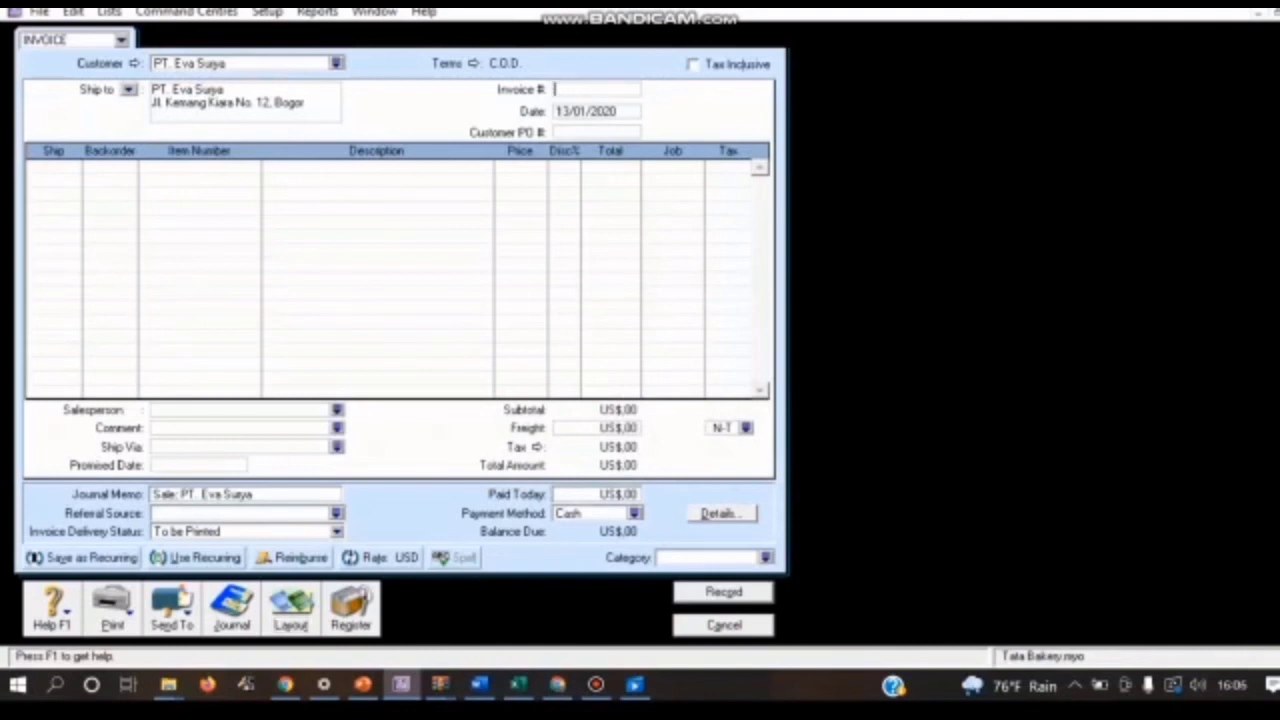
text(FPJ05)
key(Tab)
click(567, 112)
key(BackSpace)
text(5)
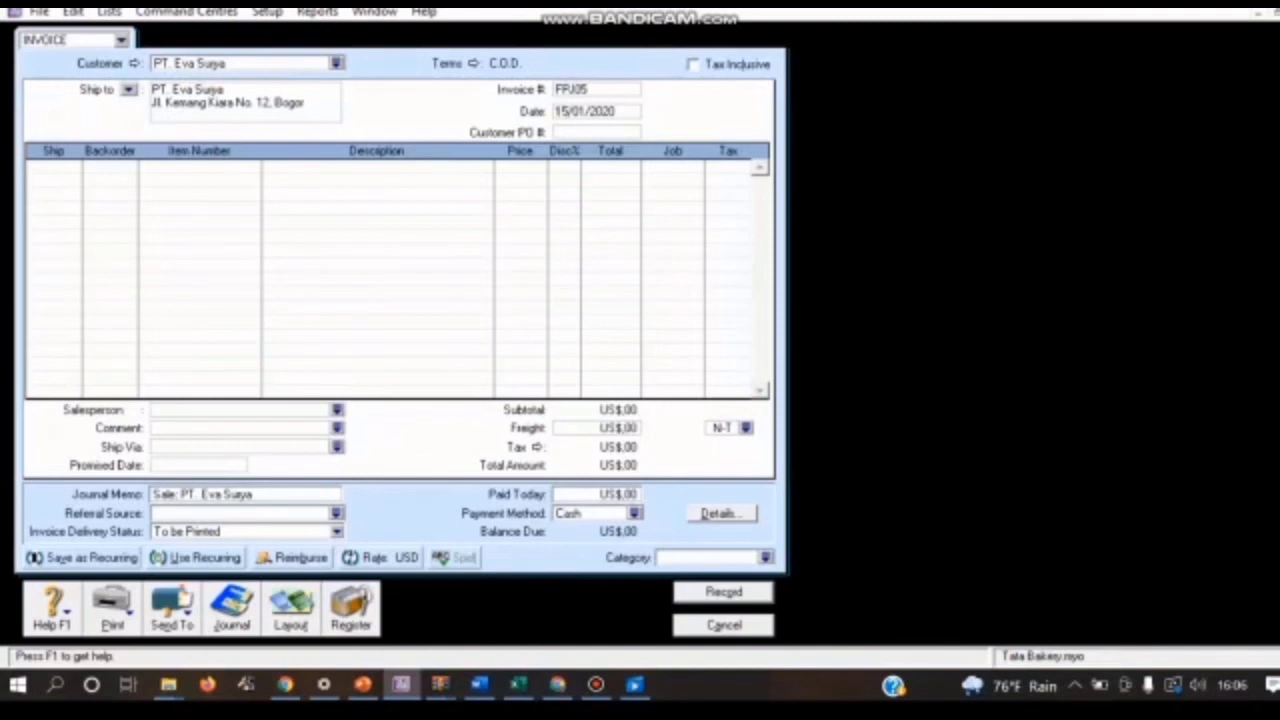
Step: Add a first line with a ship quantity of 25 for item RSB (Roti Strawberry)
click(40, 168)
text(25)
key(Return)
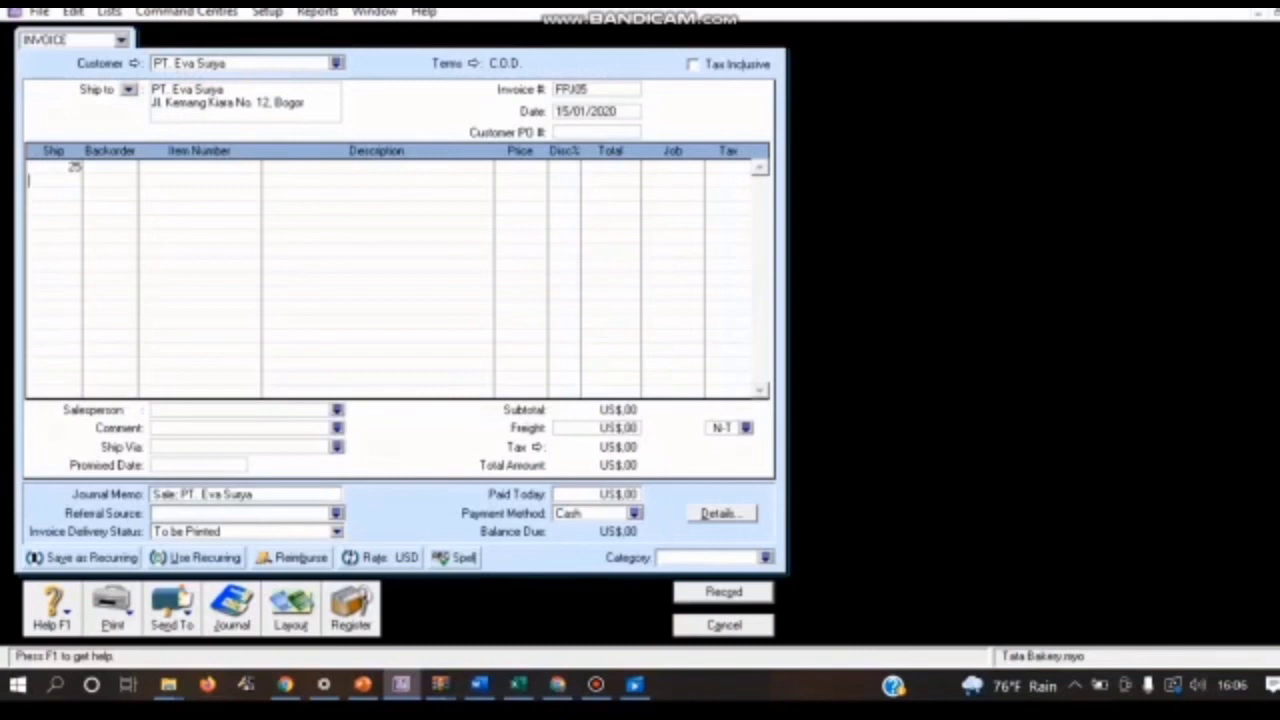
click(199, 167)
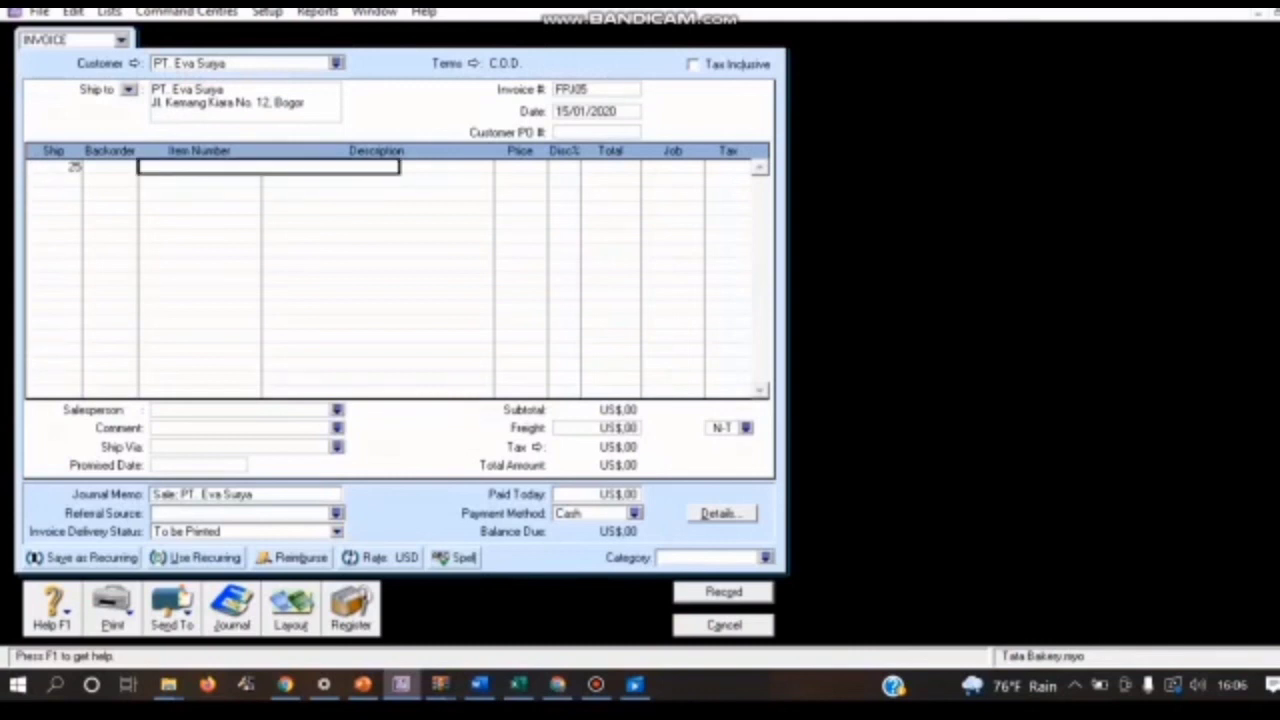
text(RSB)
key(Return)
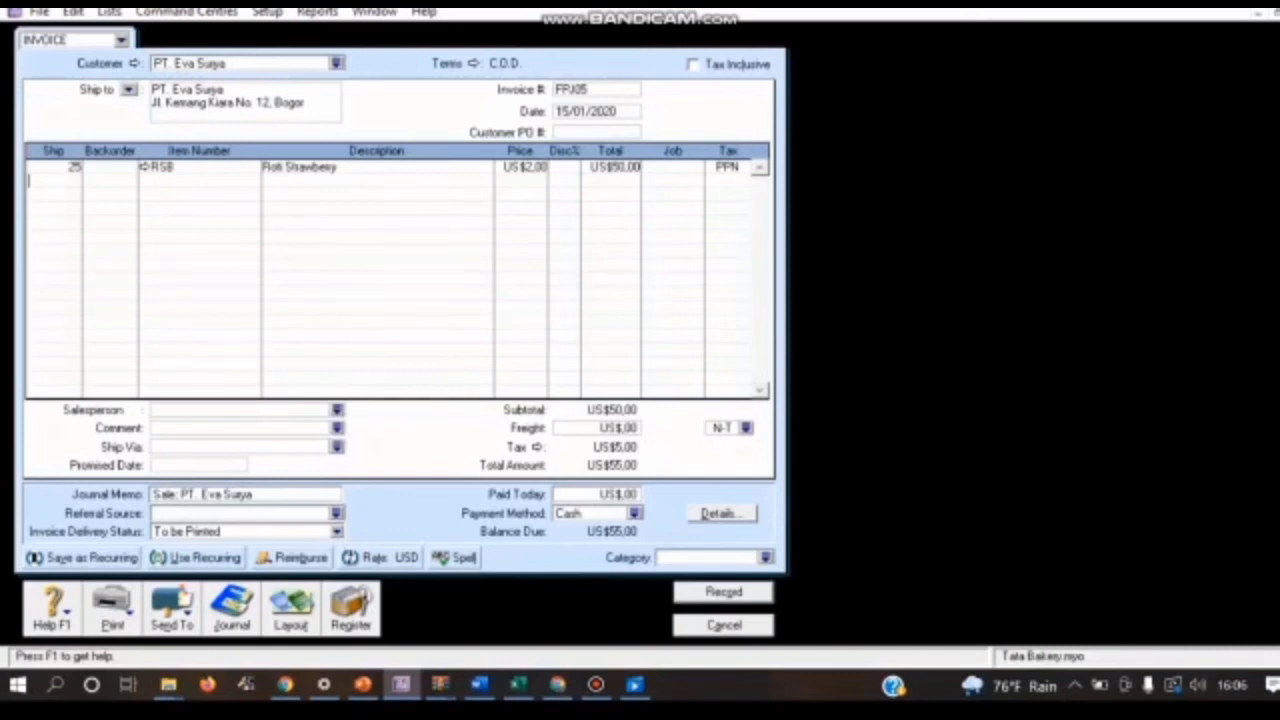
Step: Assign job P (Produk) to the Roti Strawberry line
click(665, 167)
click(696, 167)
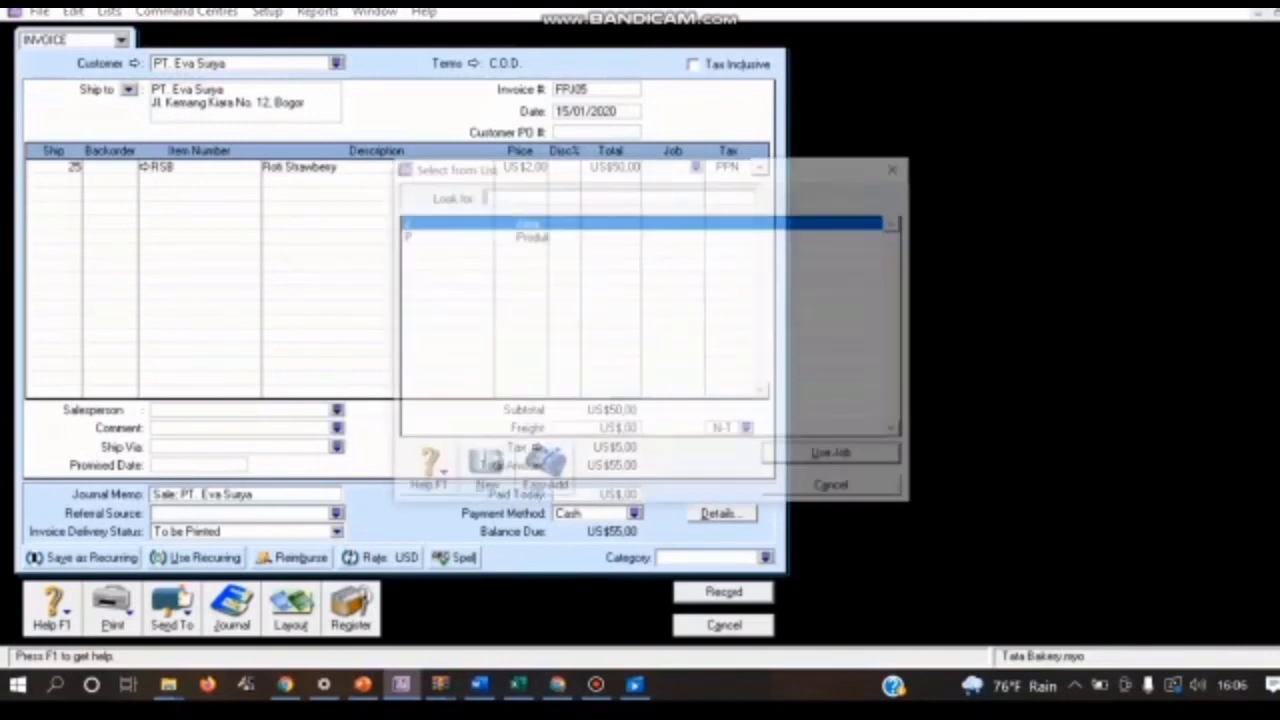
click(532, 237)
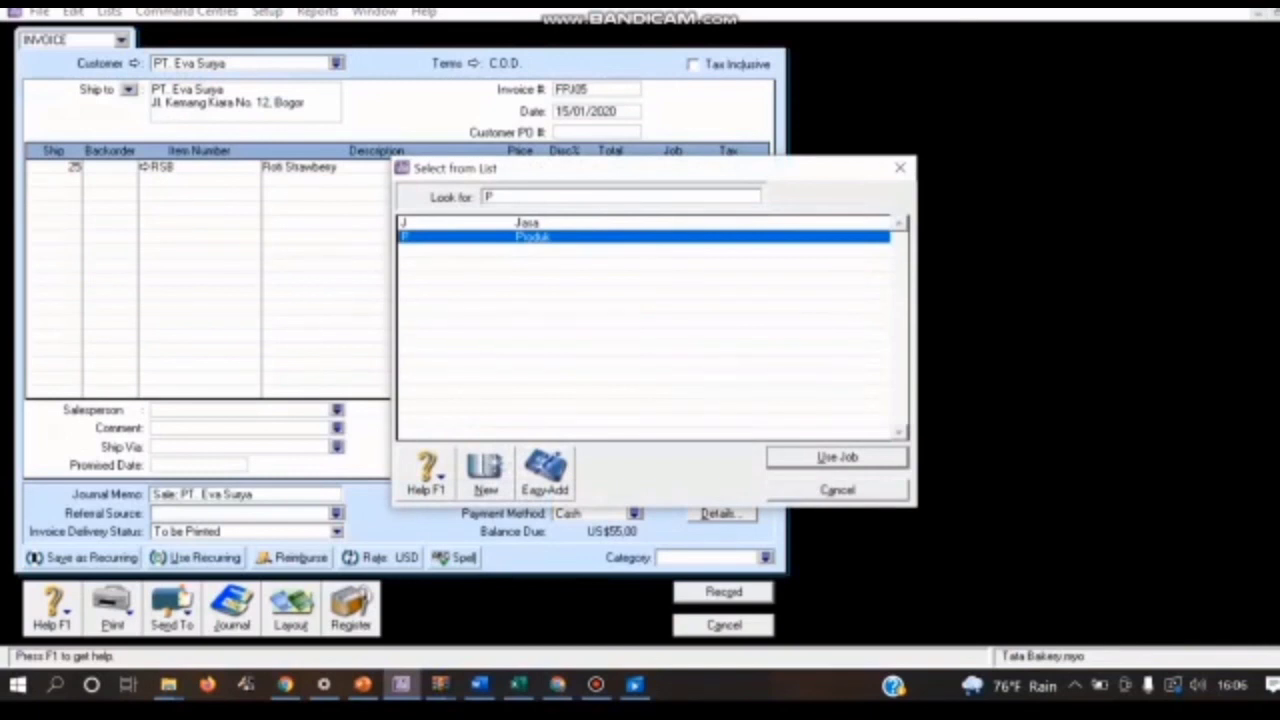
key(Return)
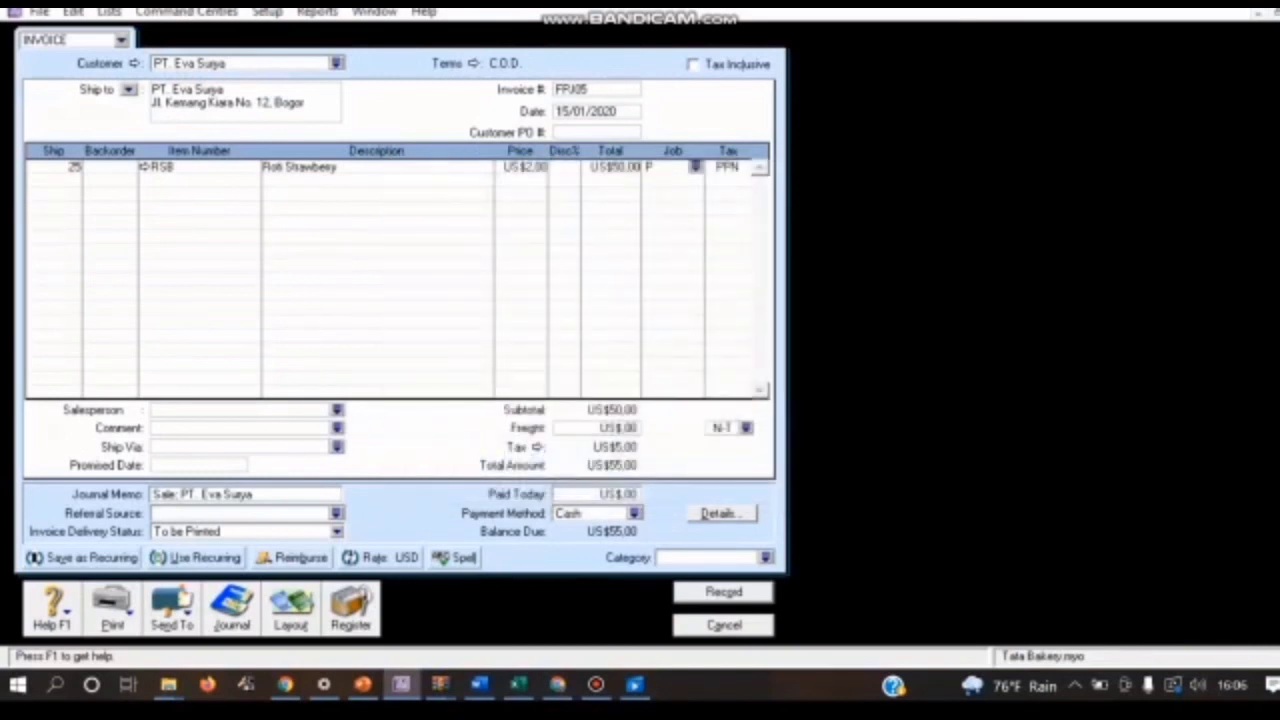
Step: Add a second line with a ship quantity of 30 for item RCO (Roti Coklat)
click(48, 181)
text(30)
key(Return)
click(199, 181)
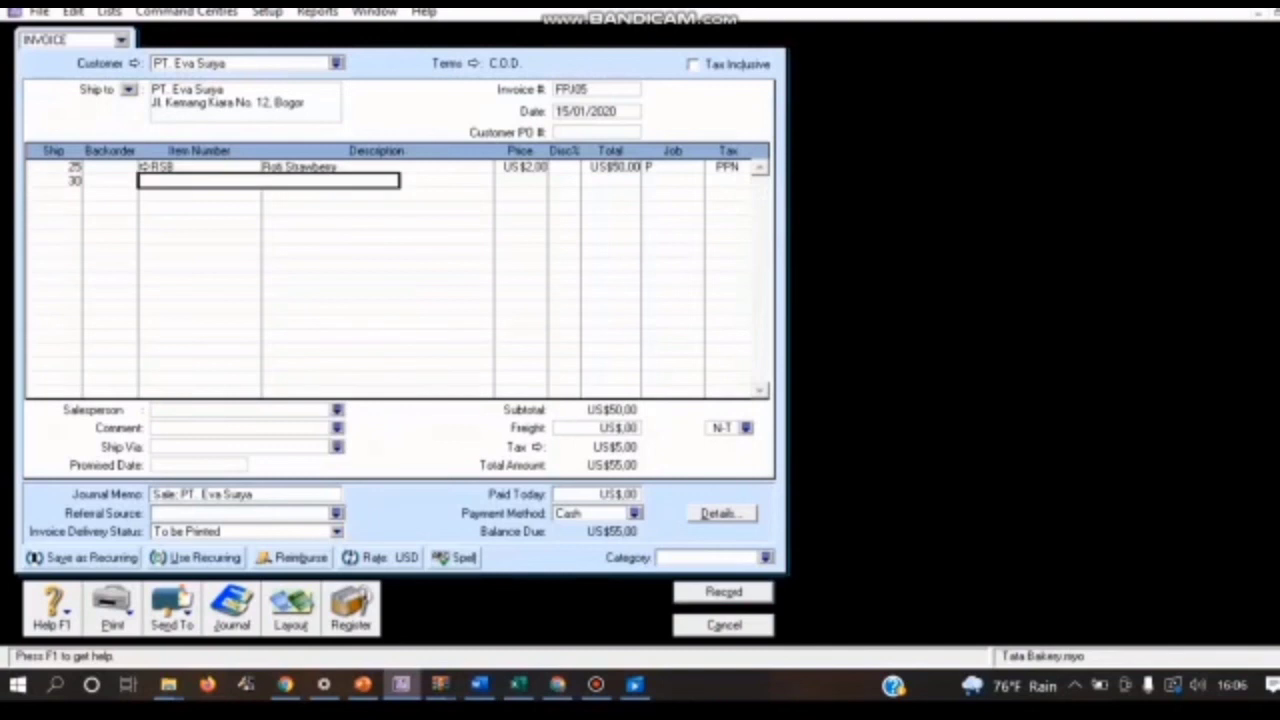
text(RCD)
key(Return)
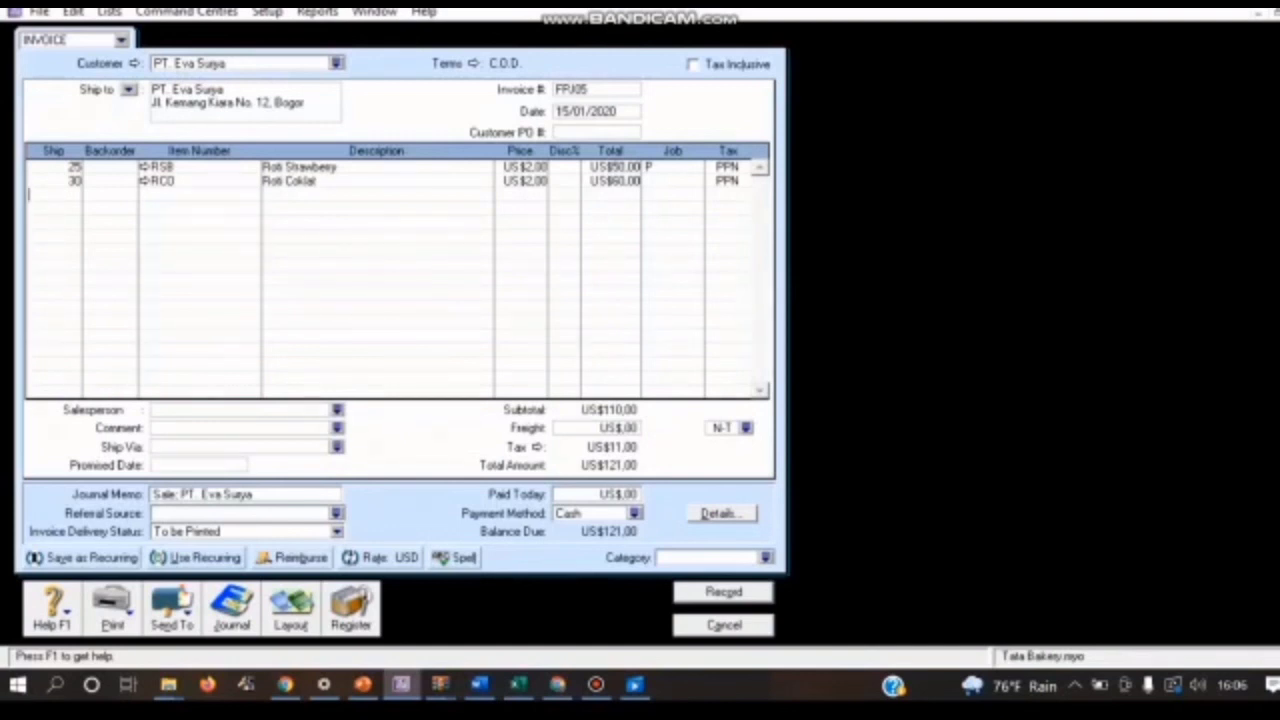
Step: Assign job P (Produk) to the Roti Coklat line
click(668, 181)
click(696, 181)
click(532, 237)
click(837, 457)
Step: Assign the Overseas category to invoice FPJ05
click(765, 557)
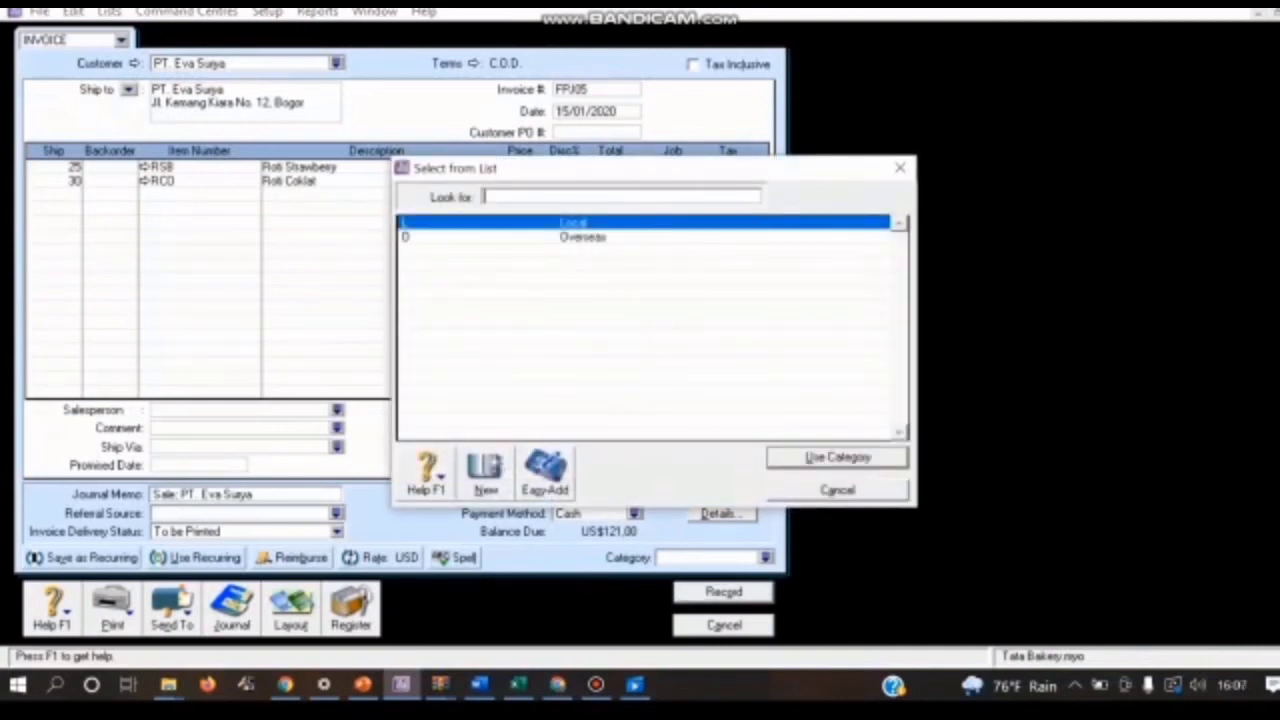
text(O)
key(Return)
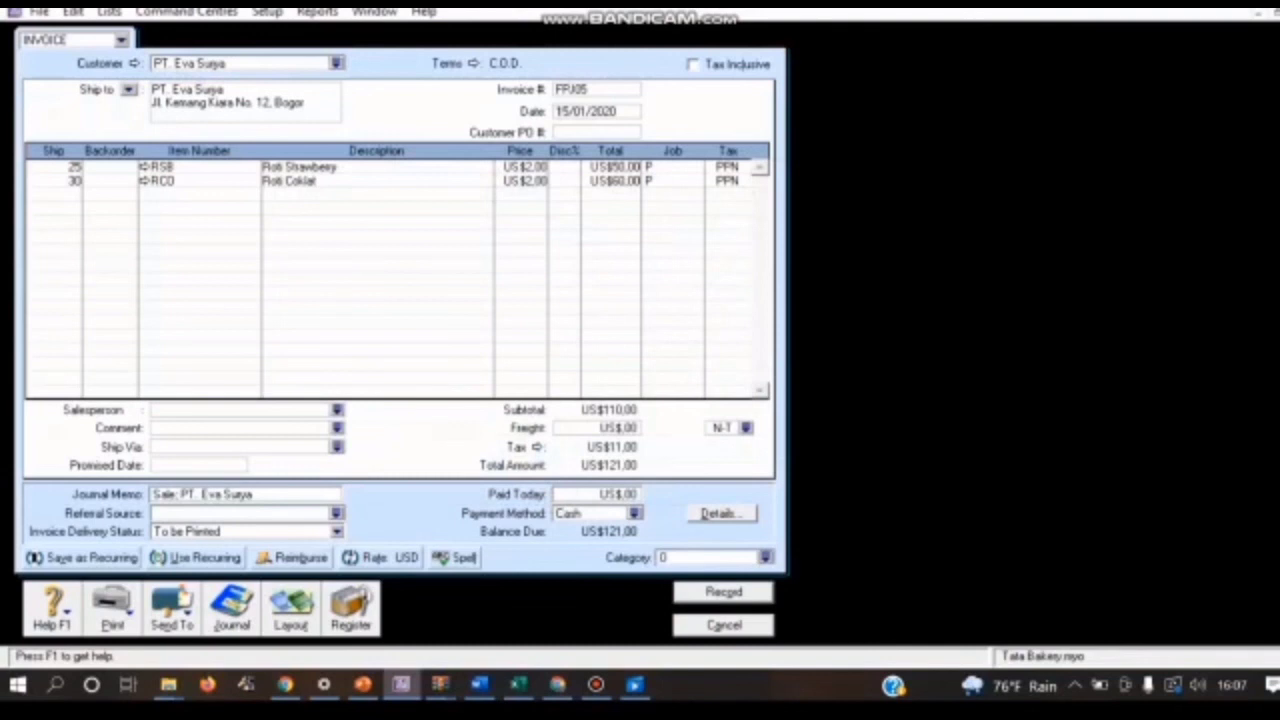
Step: Review the transaction recap of invoice FPJ05 and record the invoice
key(ctrl+r)
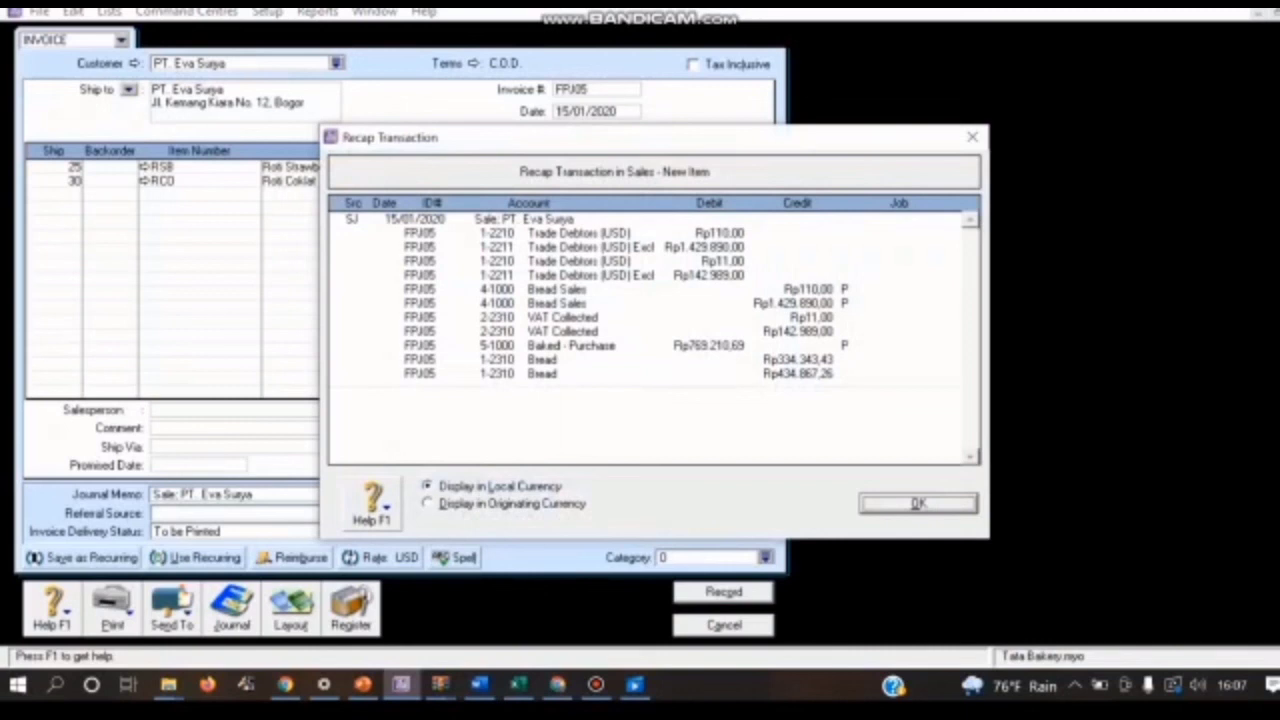
key(Return)
key(Return)
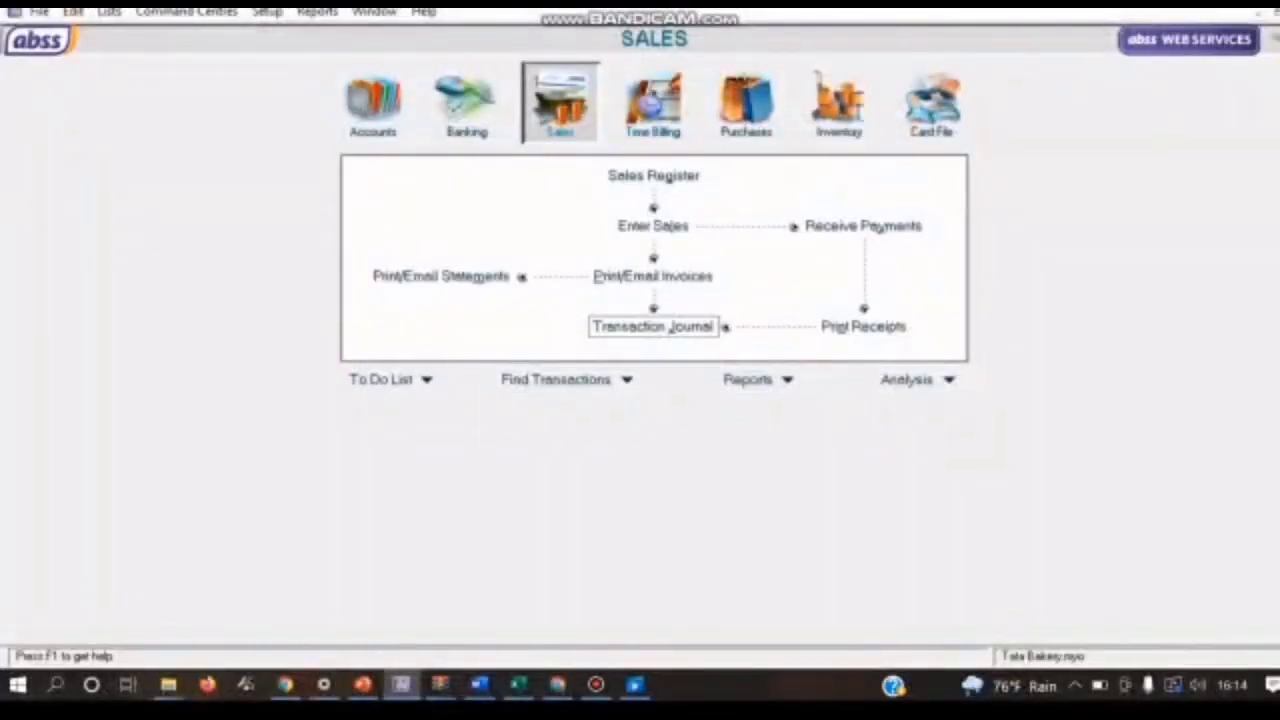
Step: Start another sales invoice for PT. Eva Surya
click(653, 227)
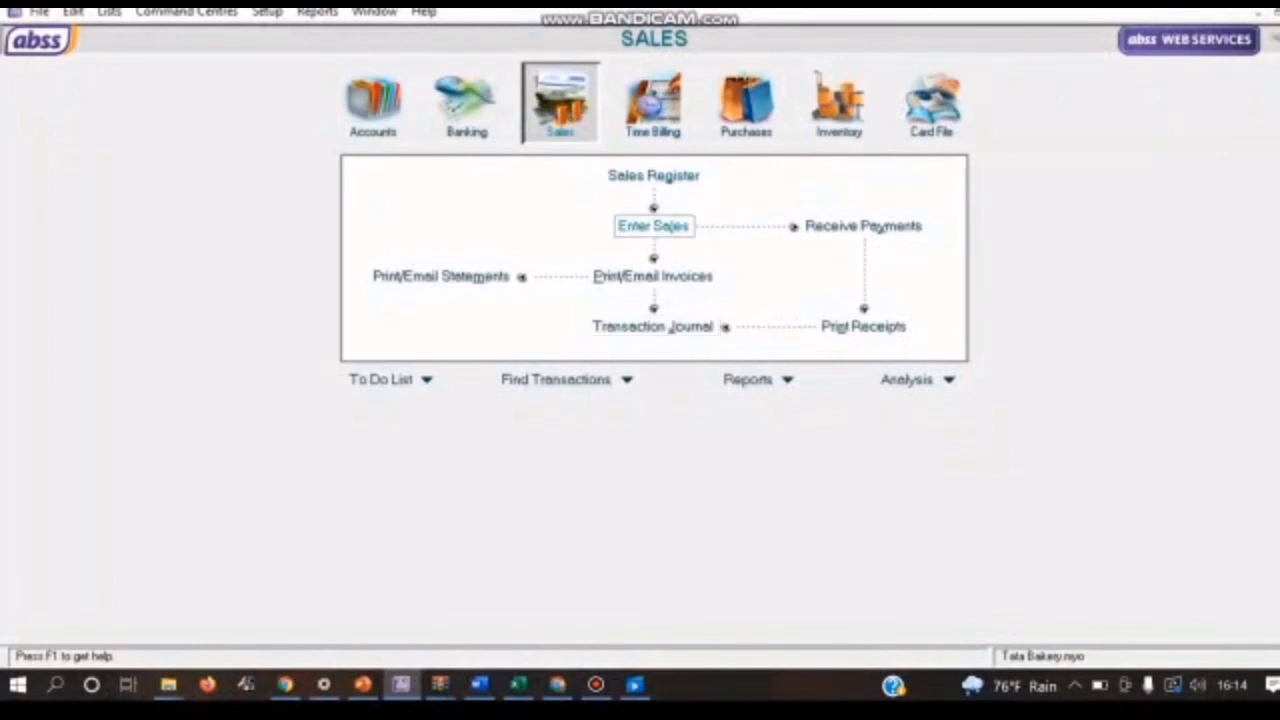
click(337, 63)
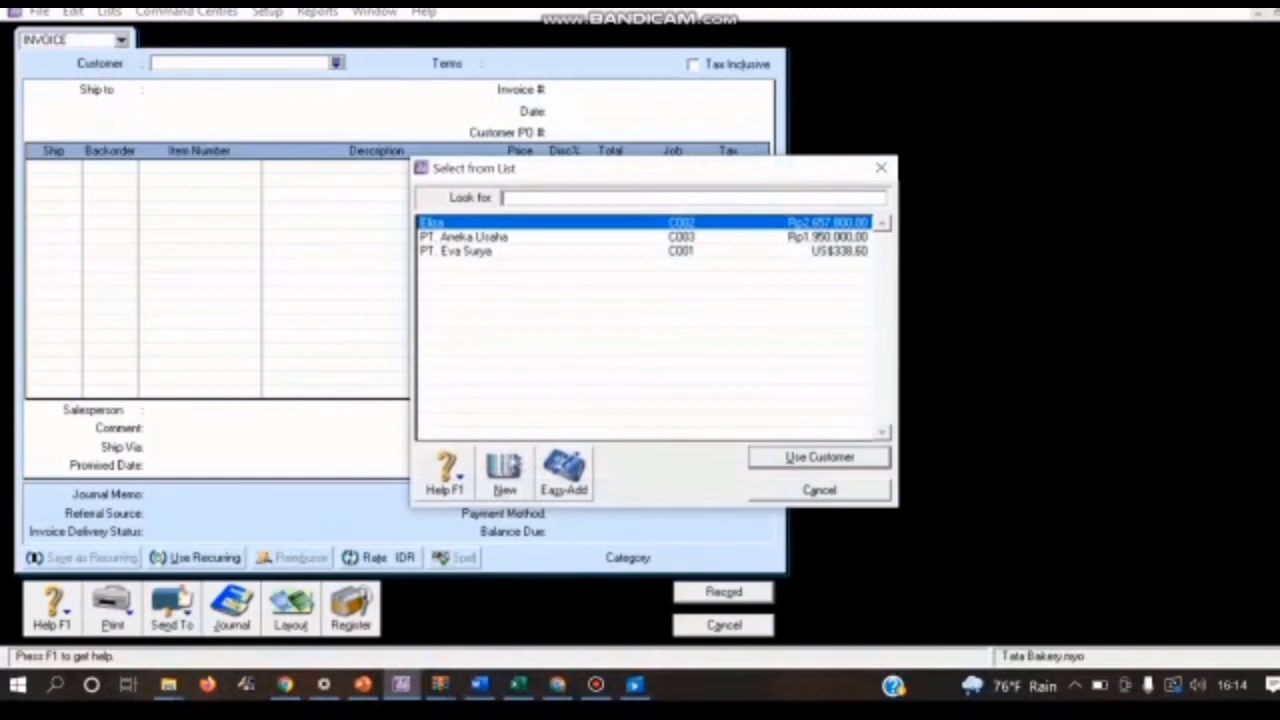
click(457, 251)
click(819, 457)
Step: Set PT. Eva Surya's invoice terms to In a Given # of Days: 10 discount days, 30 balance due days, 2% early payment discount
click(447, 63)
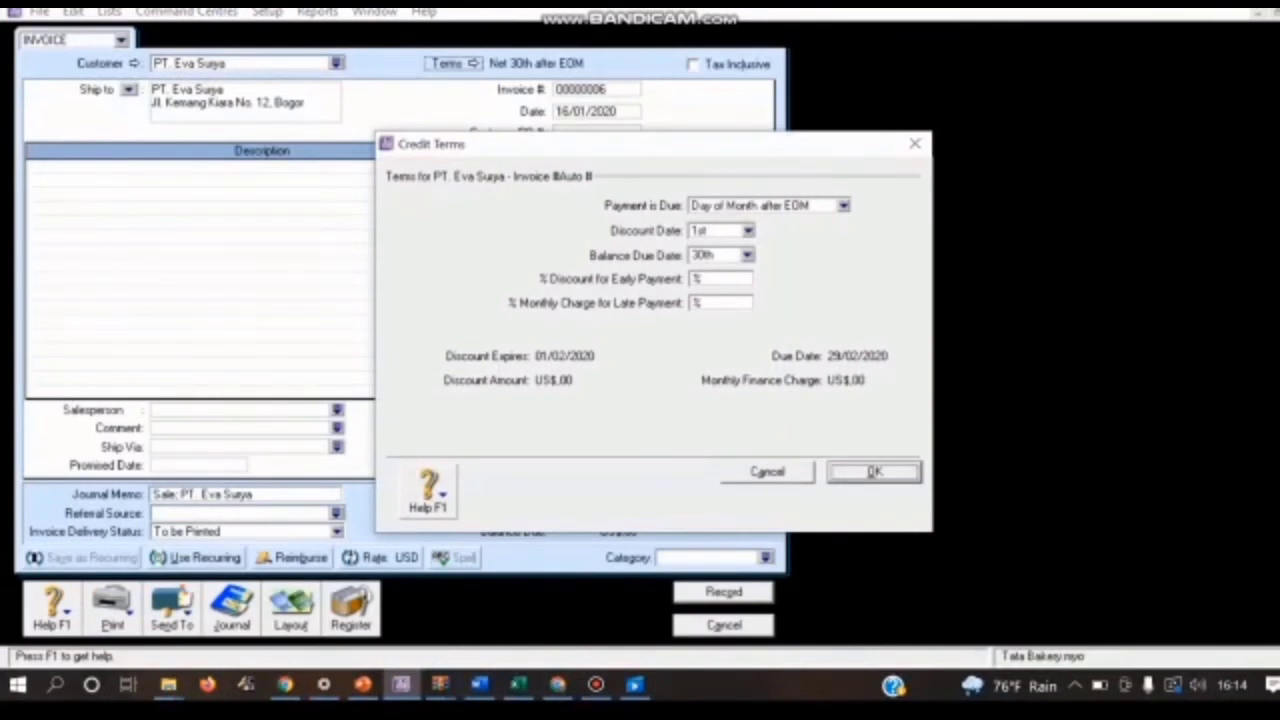
click(844, 205)
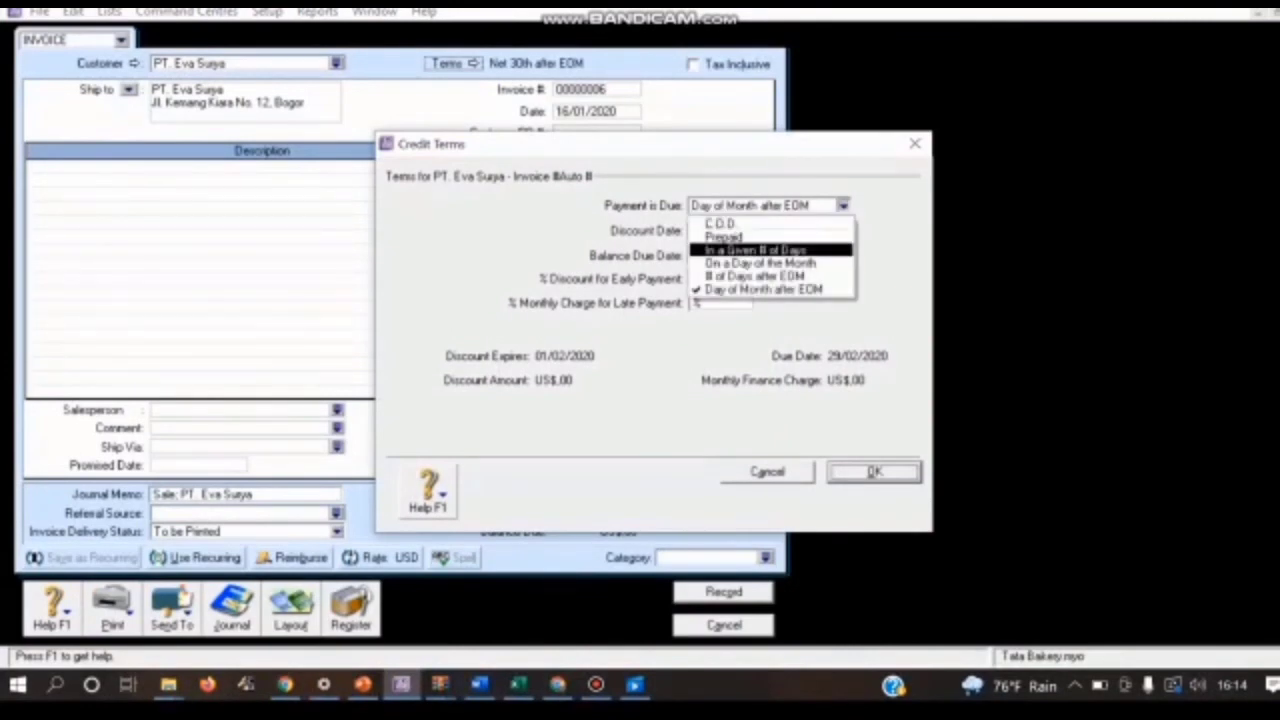
key(Return)
key(Tab)
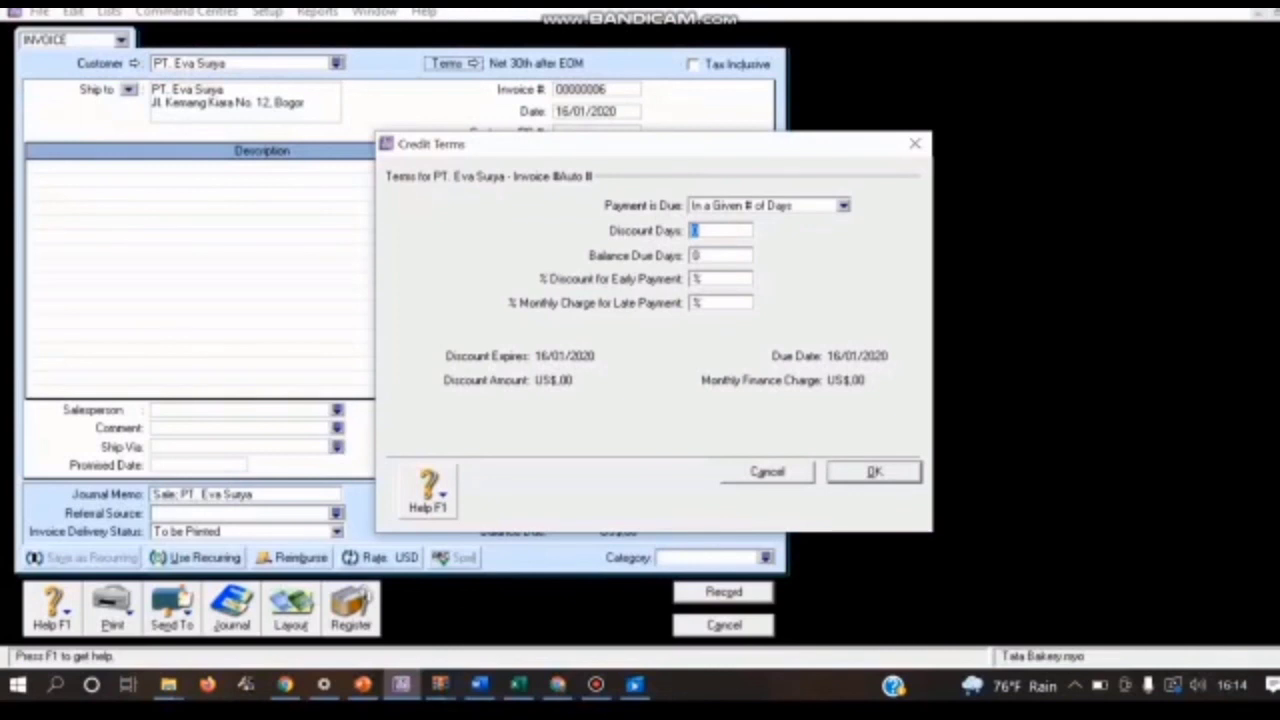
text(10)
key(Tab)
text(30)
key(Tab)
text(2)
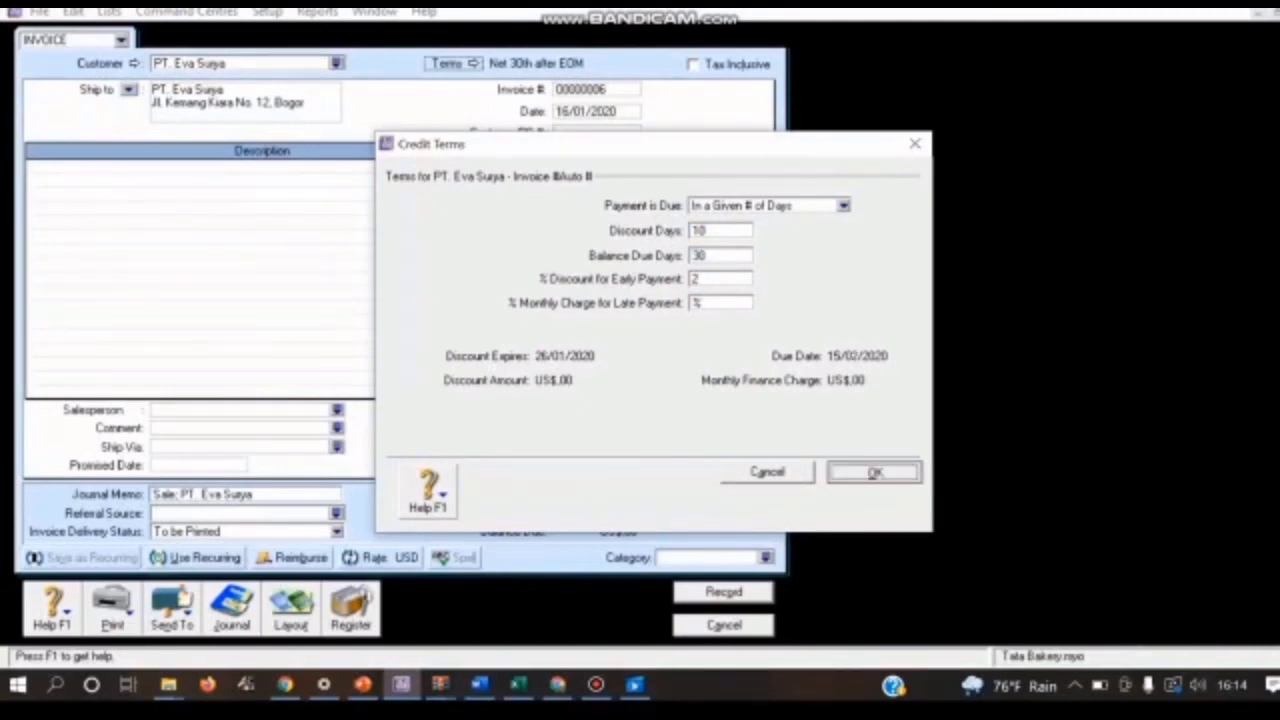
key(Return)
Step: Switch the invoice to the Item layout and set its invoice number to FPJ06
click(291, 610)
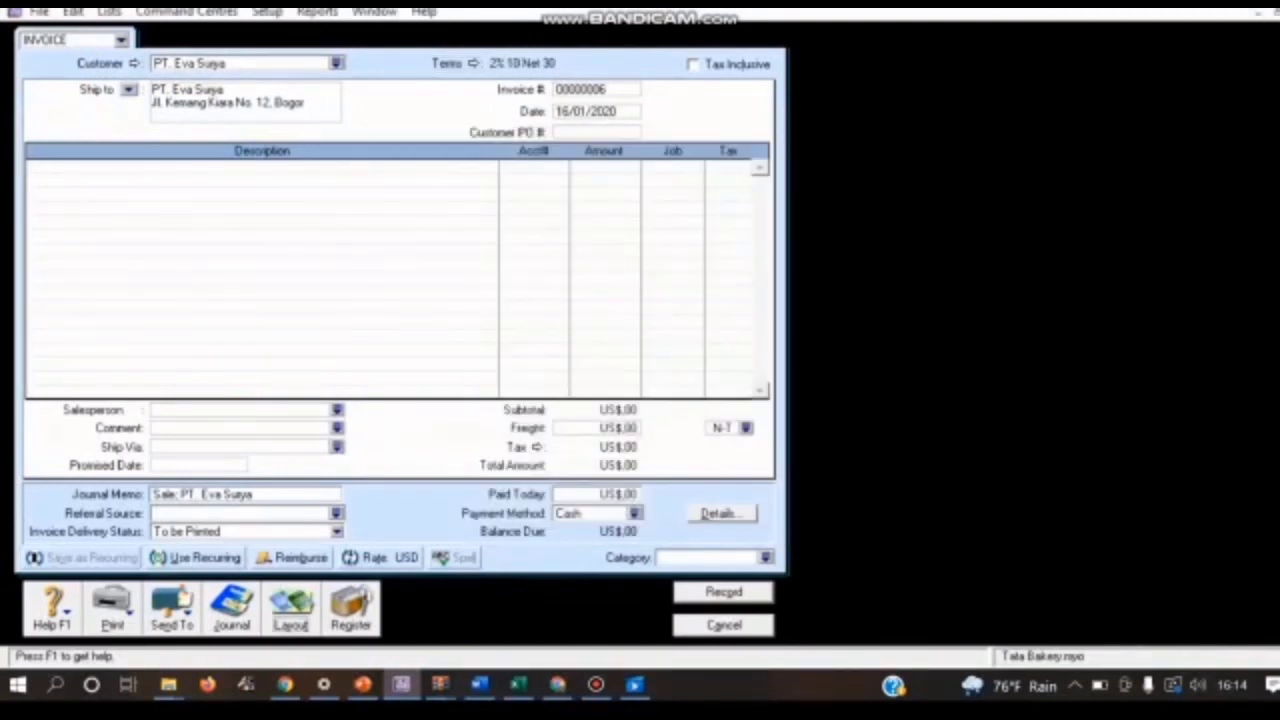
click(457, 314)
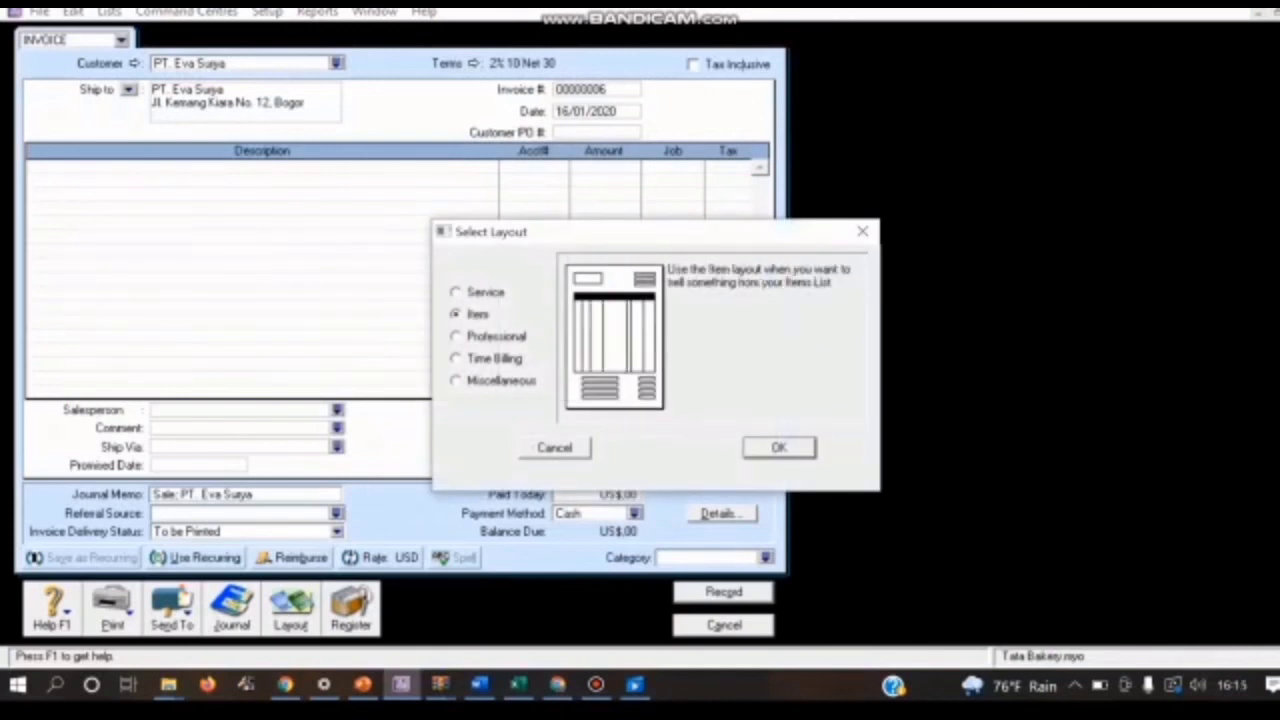
key(Return)
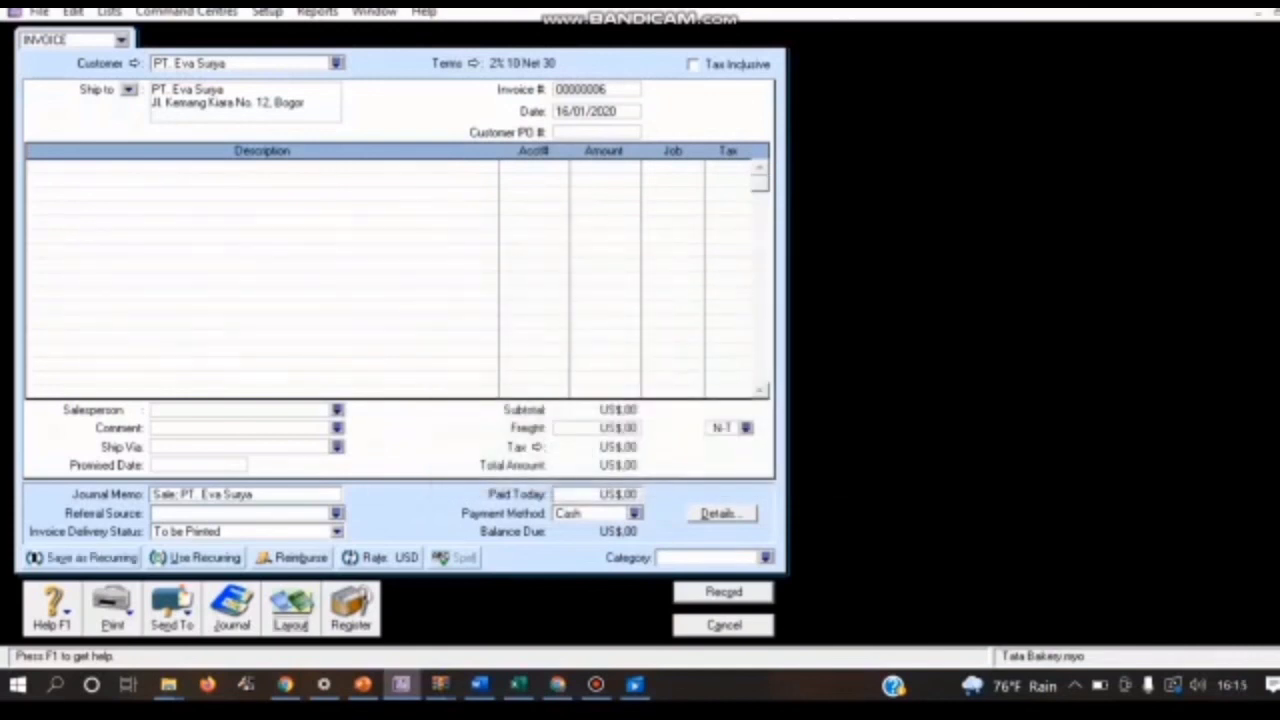
click(596, 90)
key(BackSpace)
text(FPJ)
text(/06)
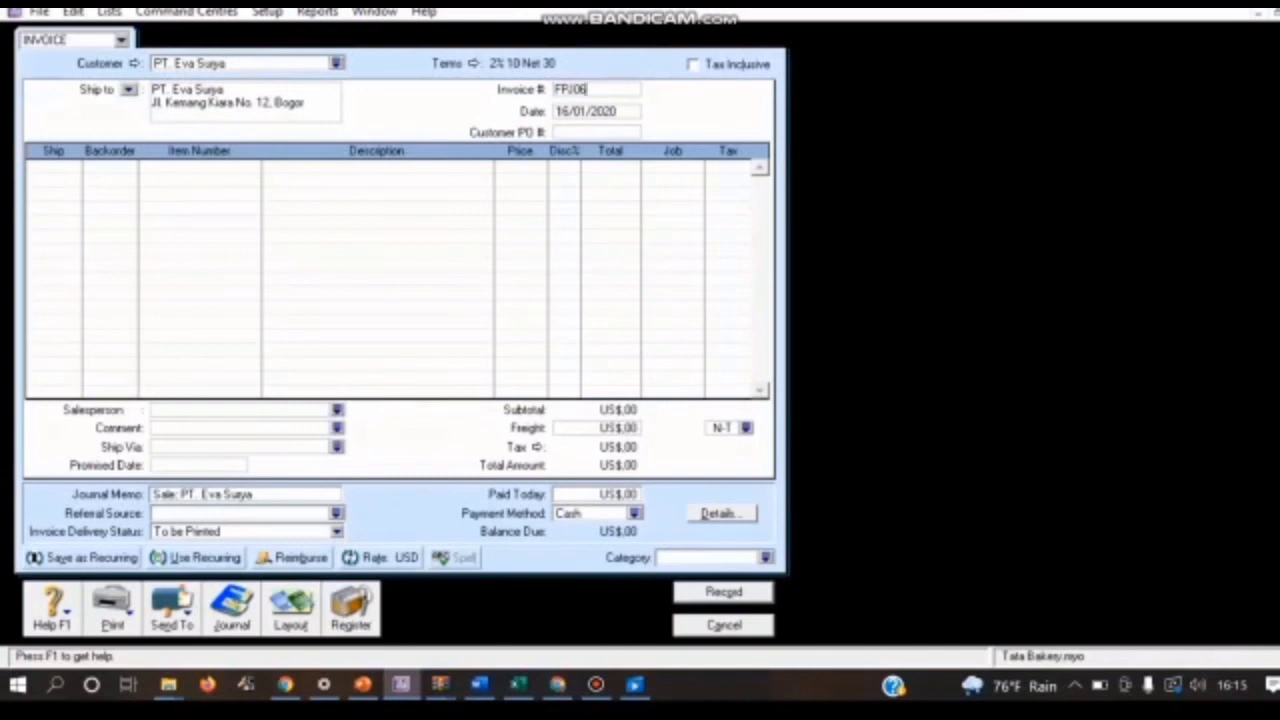
Step: Add a return line for item RSB (Roti Strawberry) with a shipped quantity of -1
click(38, 168)
text(-1)
key(Tab)
key(Tab)
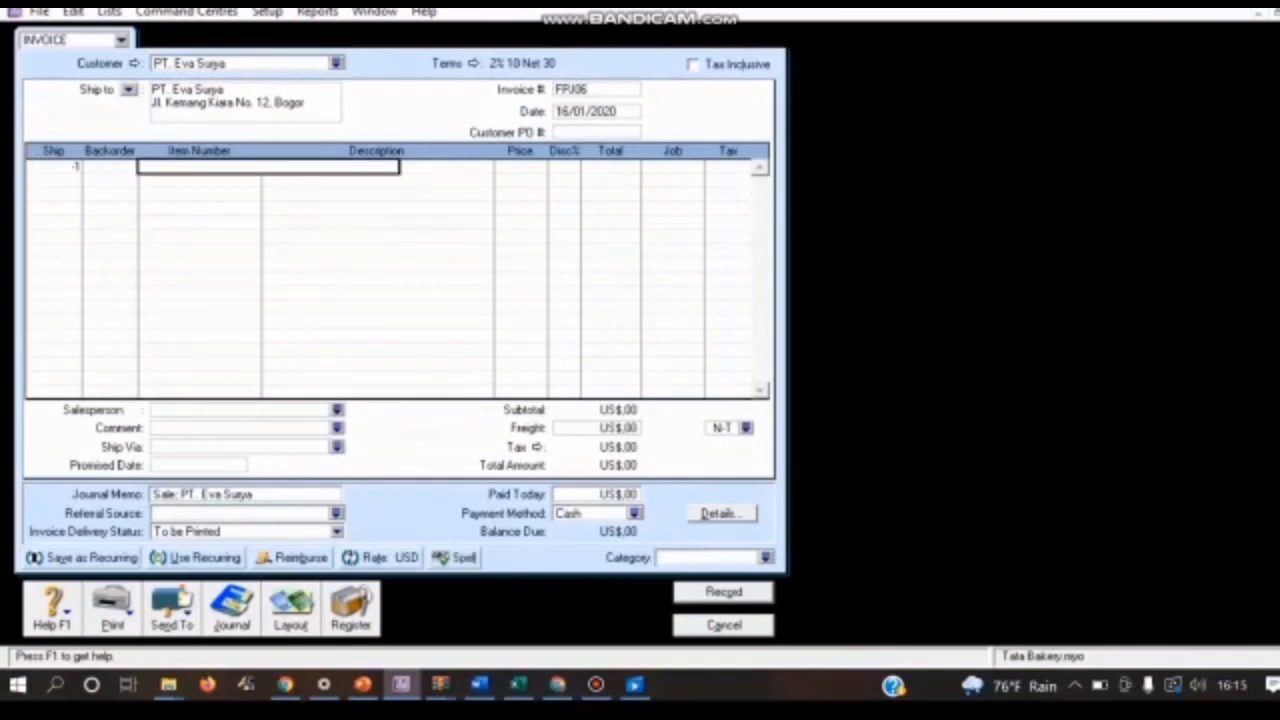
text(RSB)
key(Return)
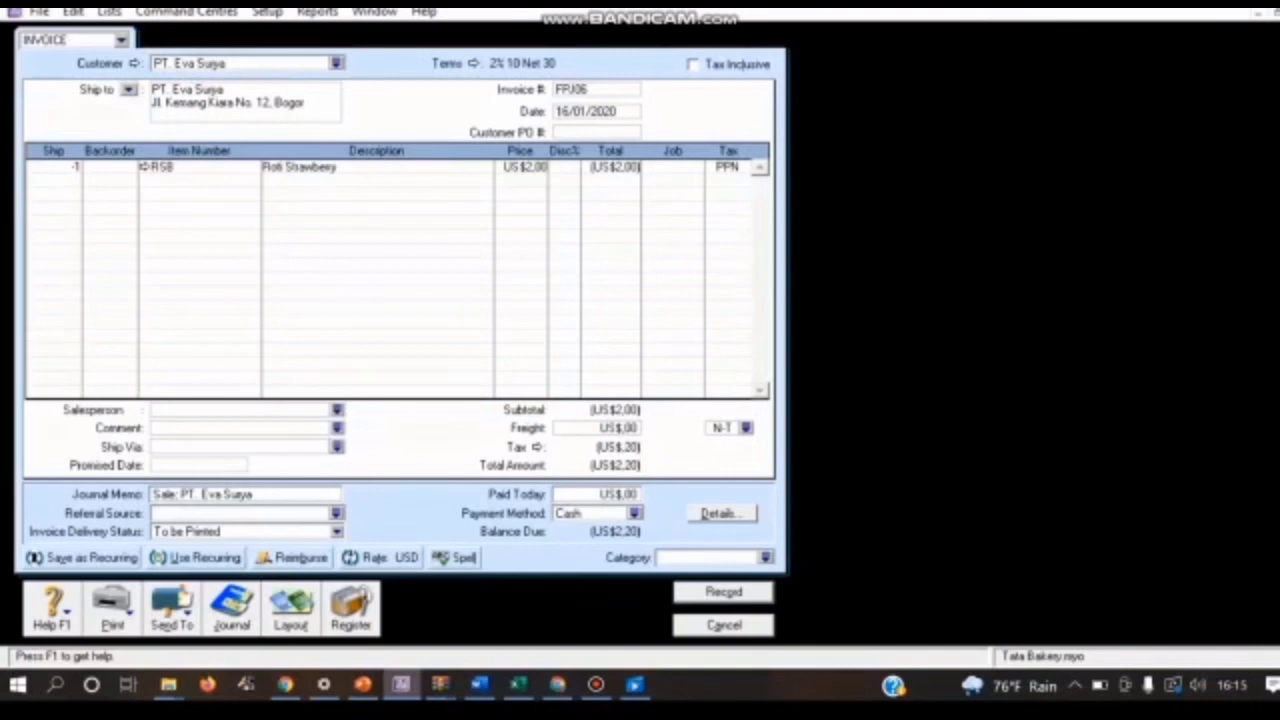
Step: Assign job P (Produk) to the RSB return line
click(675, 167)
click(696, 167)
text(P)
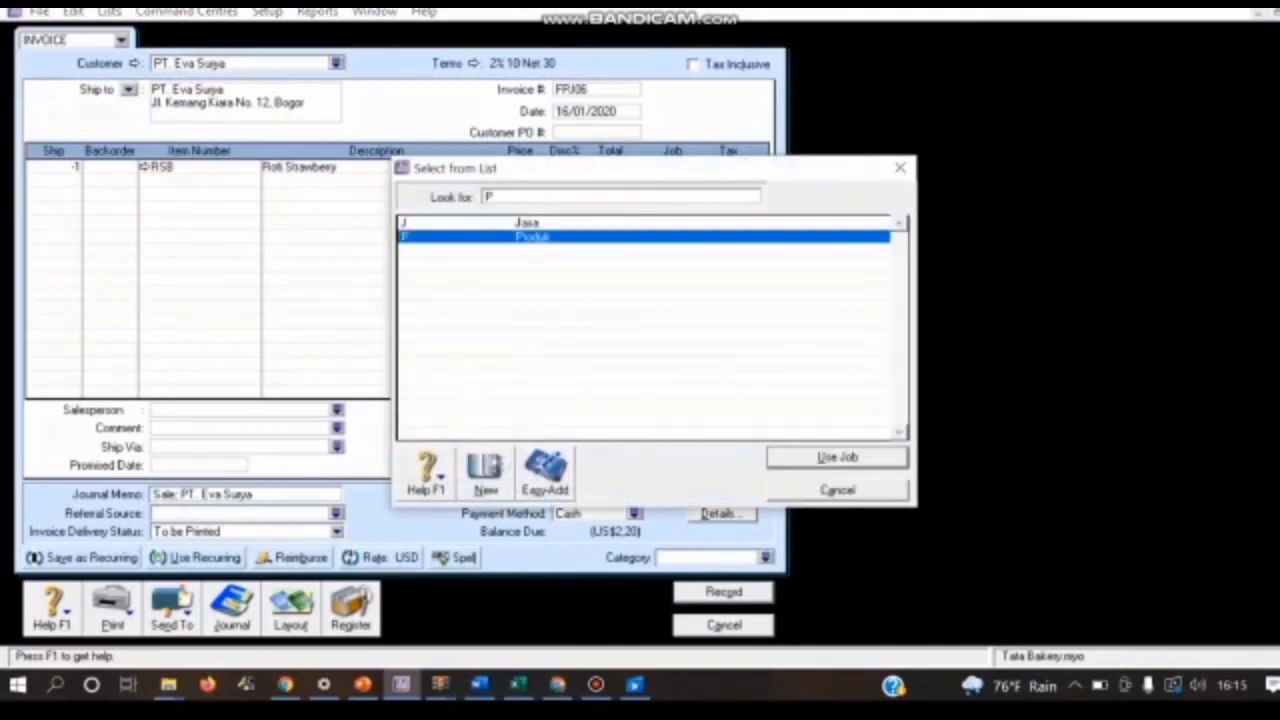
key(Return)
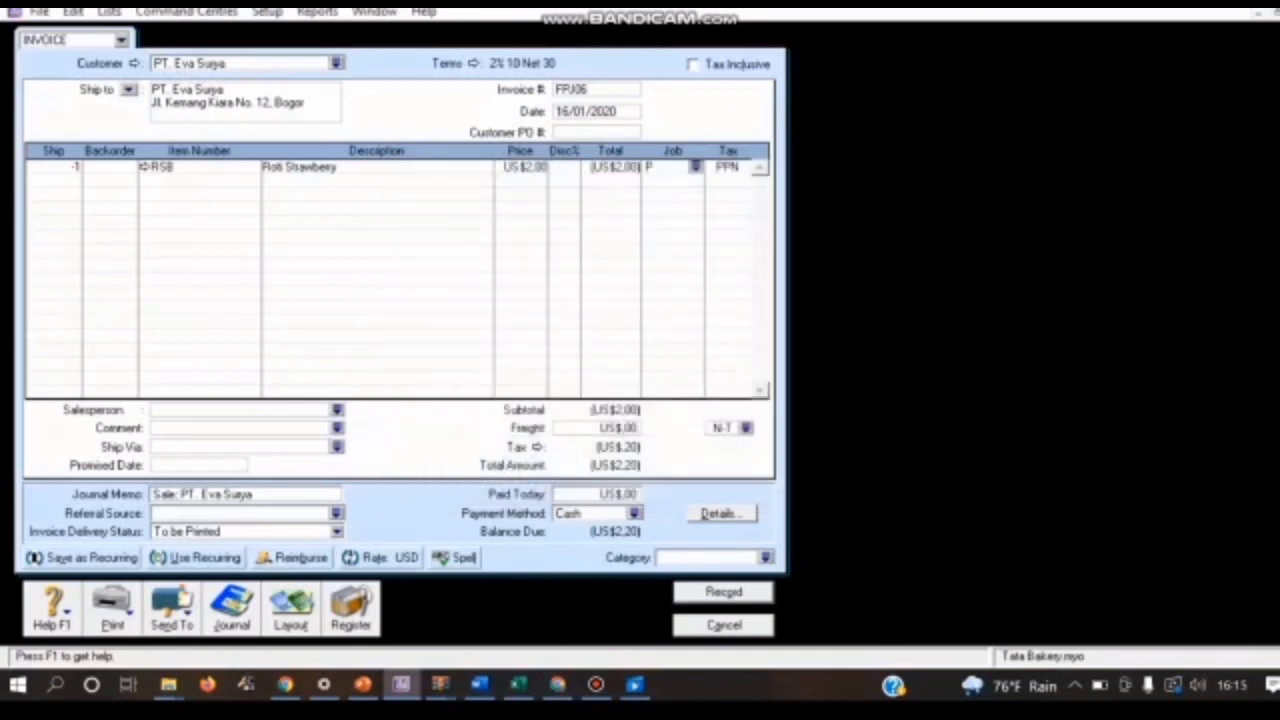
Step: Add a second return line for item RCO (Roti Coklat) with a shipped quantity of -1
key(Return)
text(-1)
key(Tab)
text(RCD)
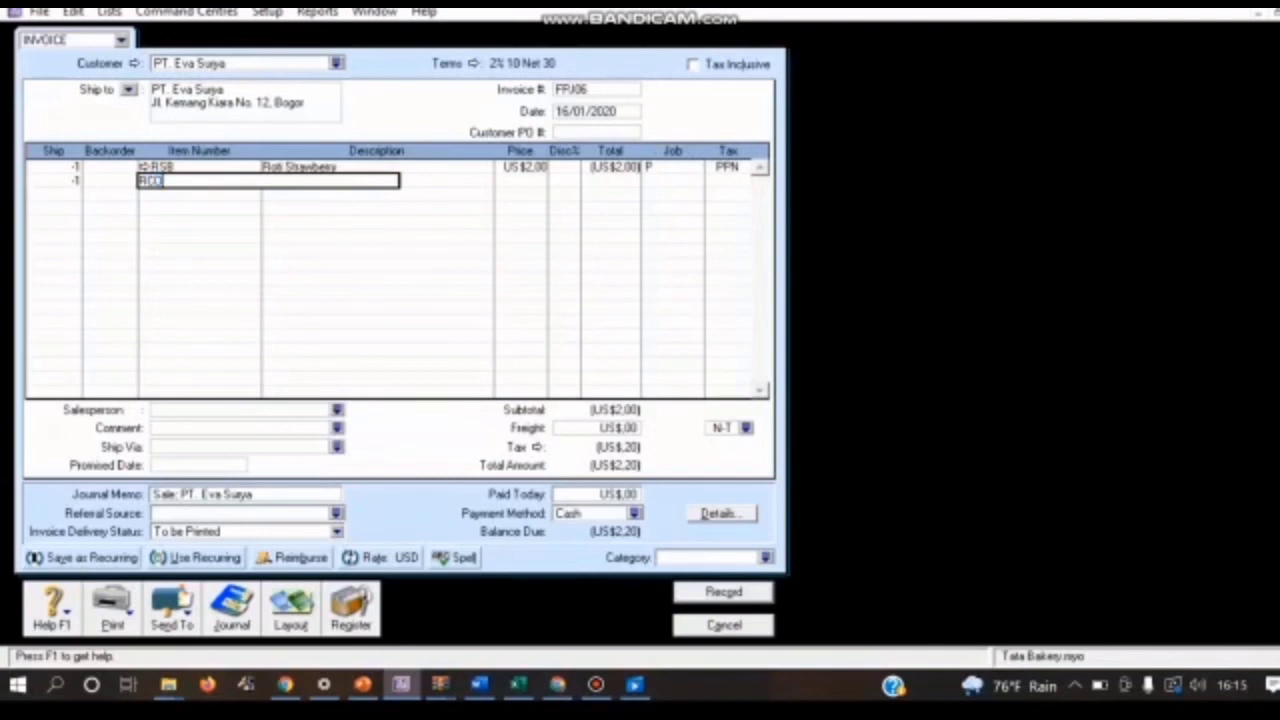
key(Return)
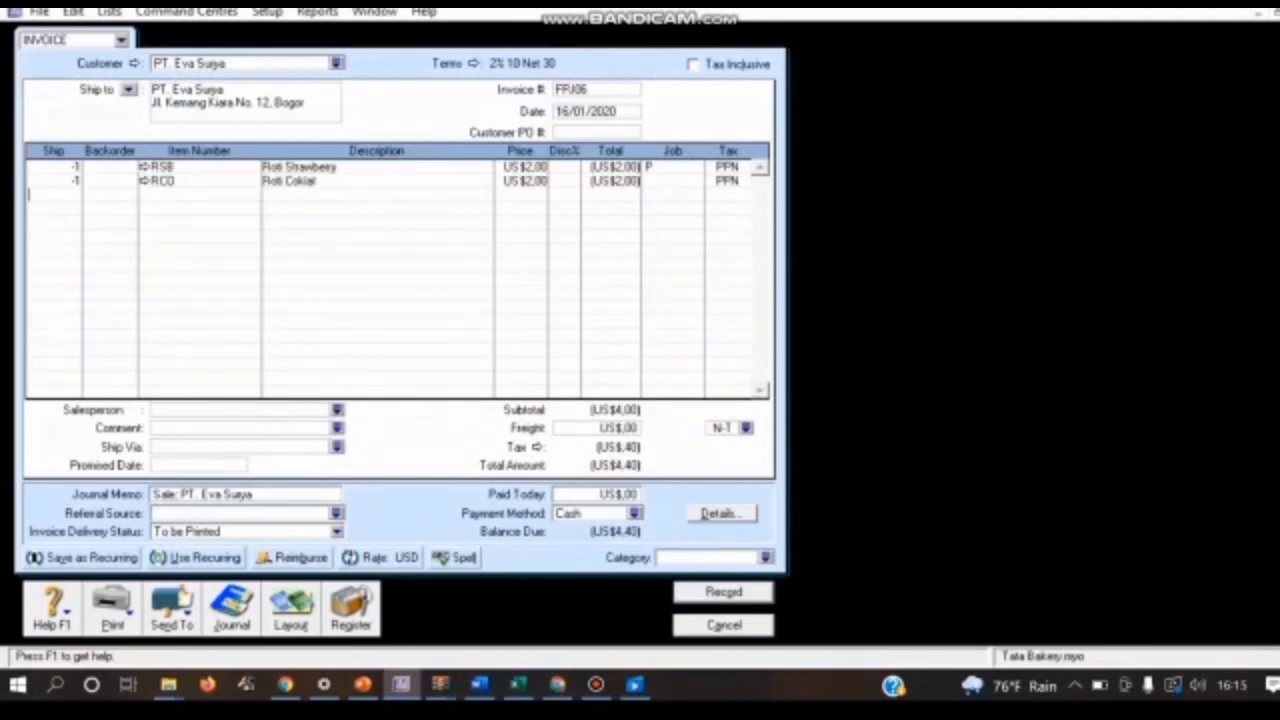
Step: Assign job P (Produk) to the RCO return line
click(666, 181)
click(696, 181)
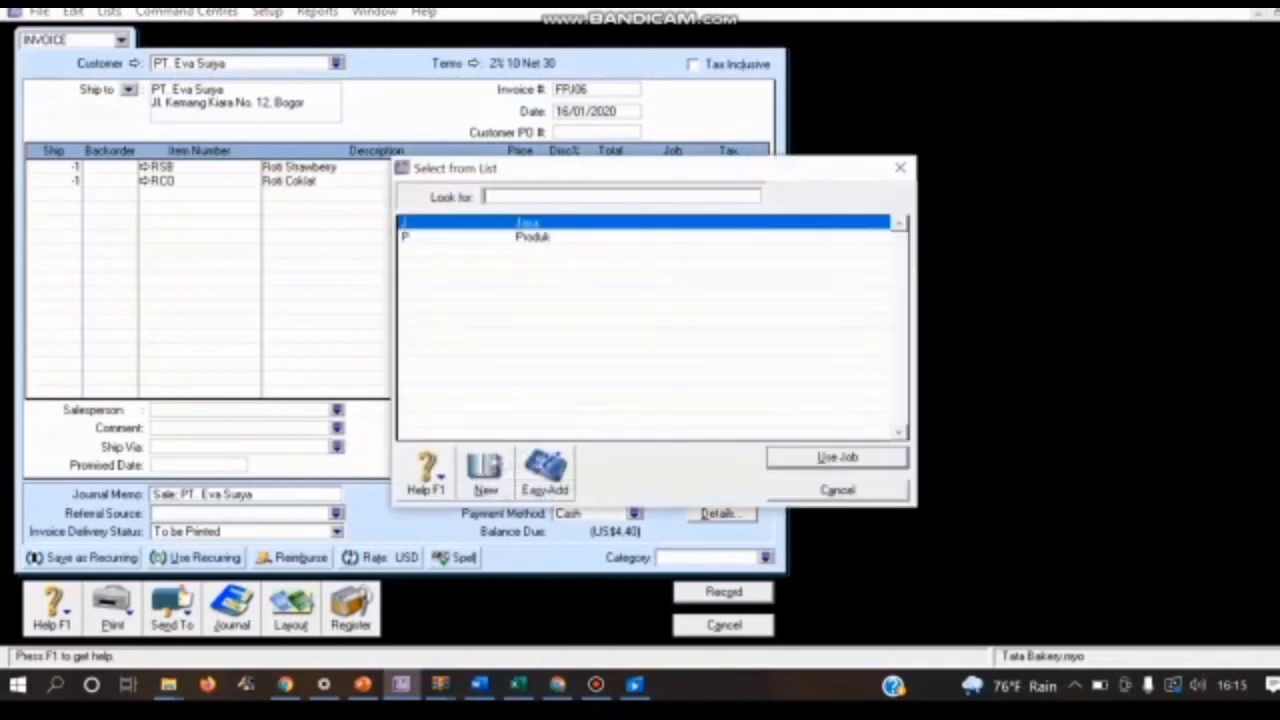
text(P)
key(Return)
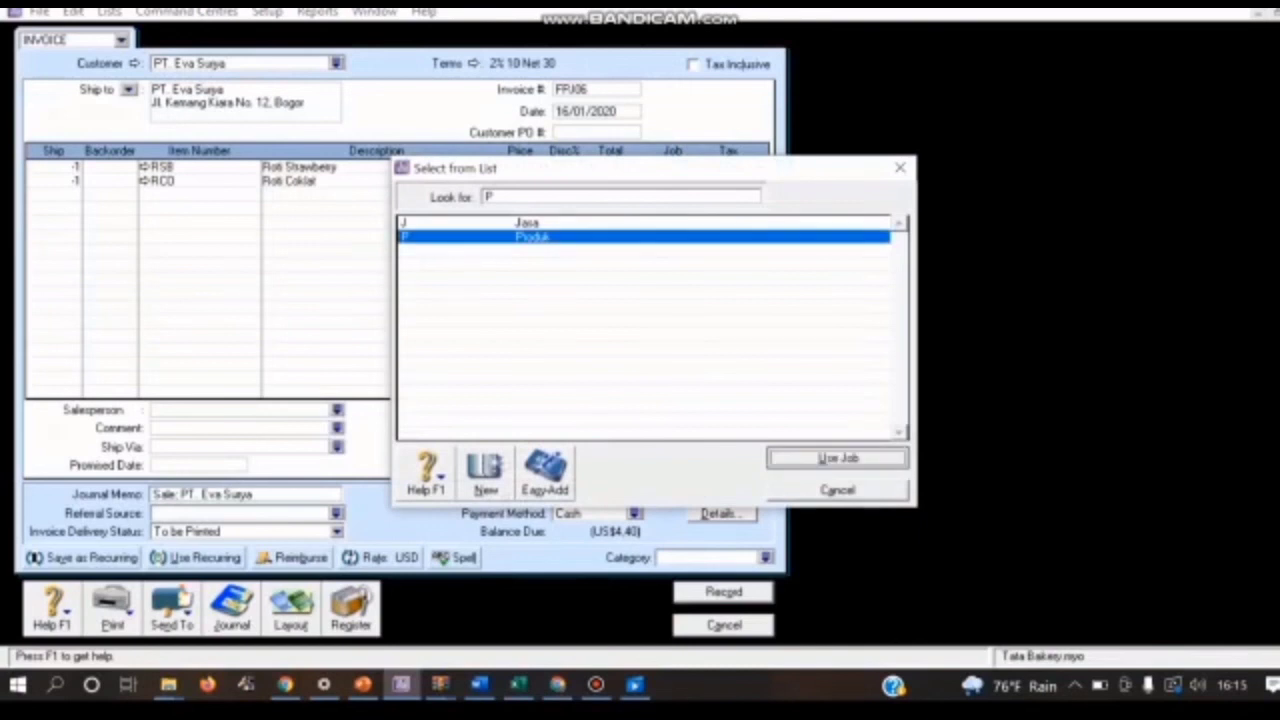
Step: Assign the Overseas category (O) to invoice FPJ06
click(766, 558)
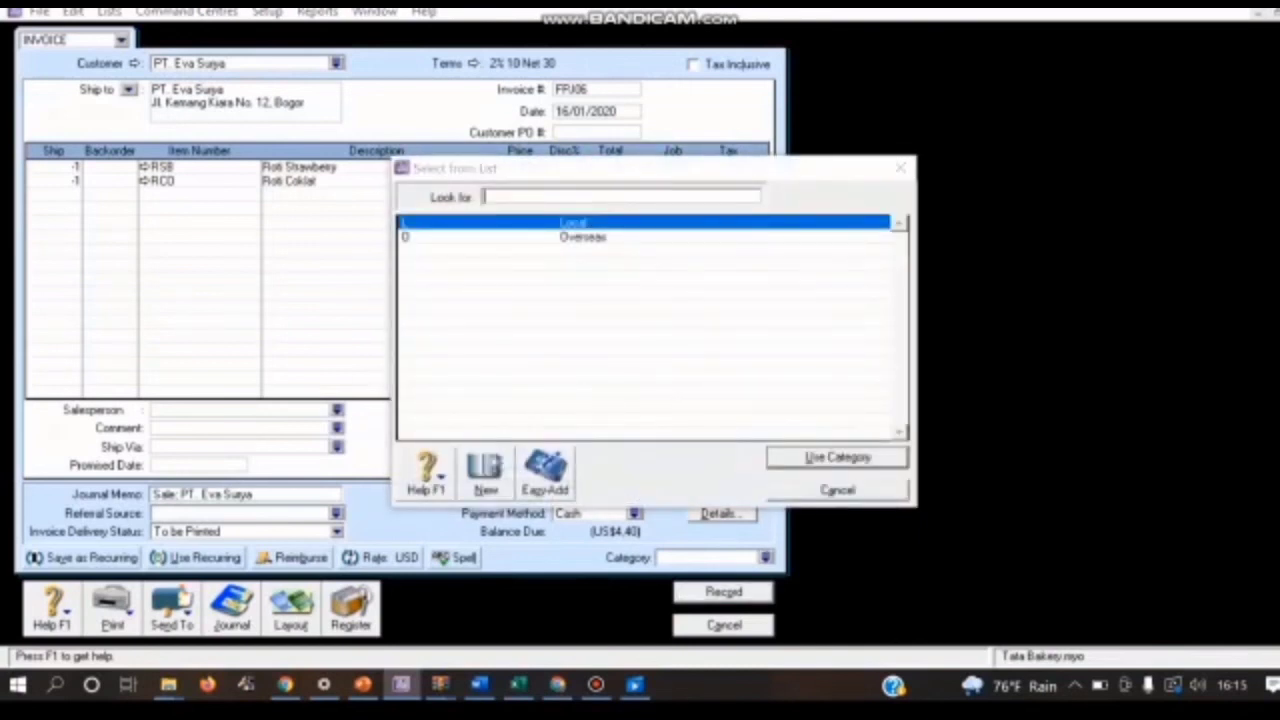
text(O)
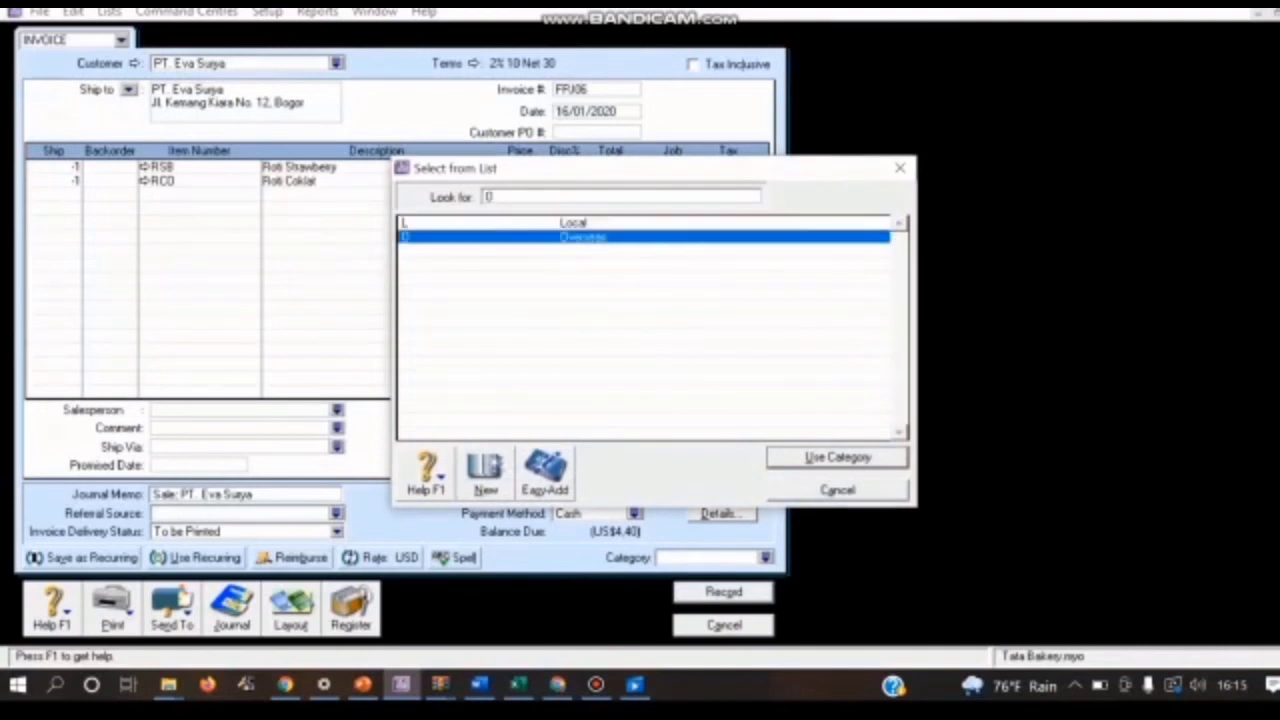
key(Return)
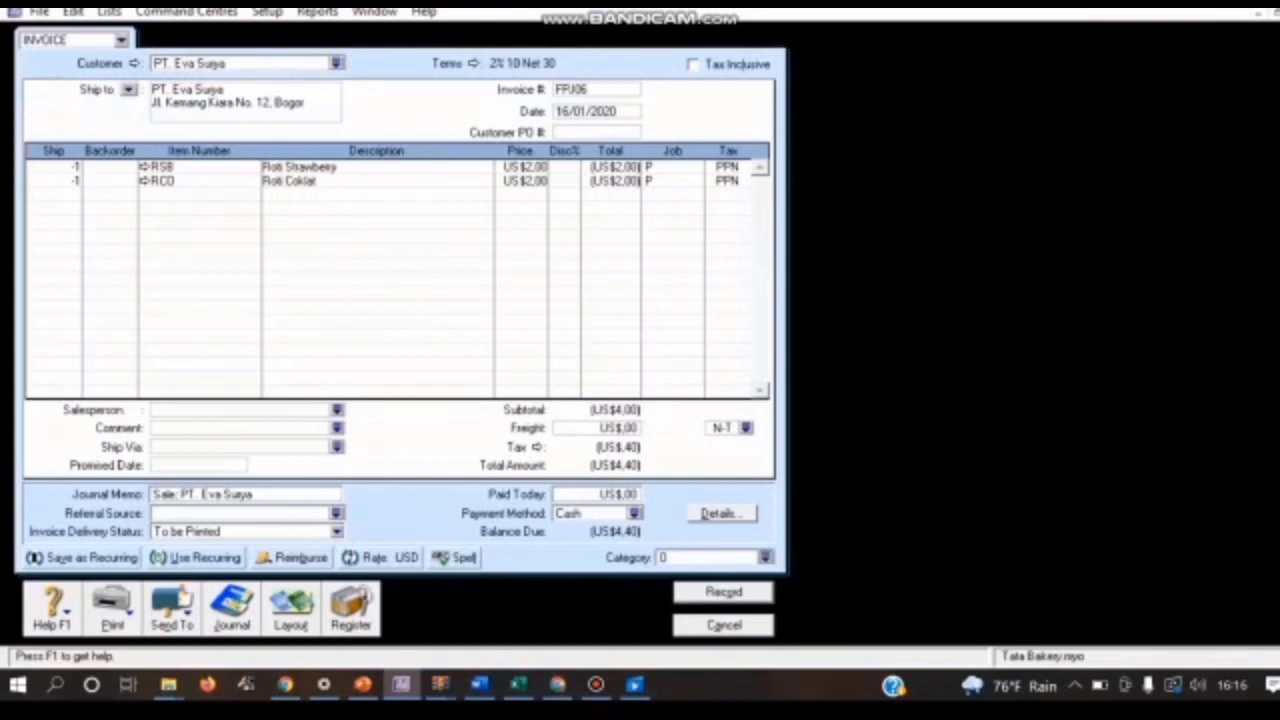
Step: Review the transaction recap of invoice FPJ06, record the invoice and close sales entry
key(ctrl+r)
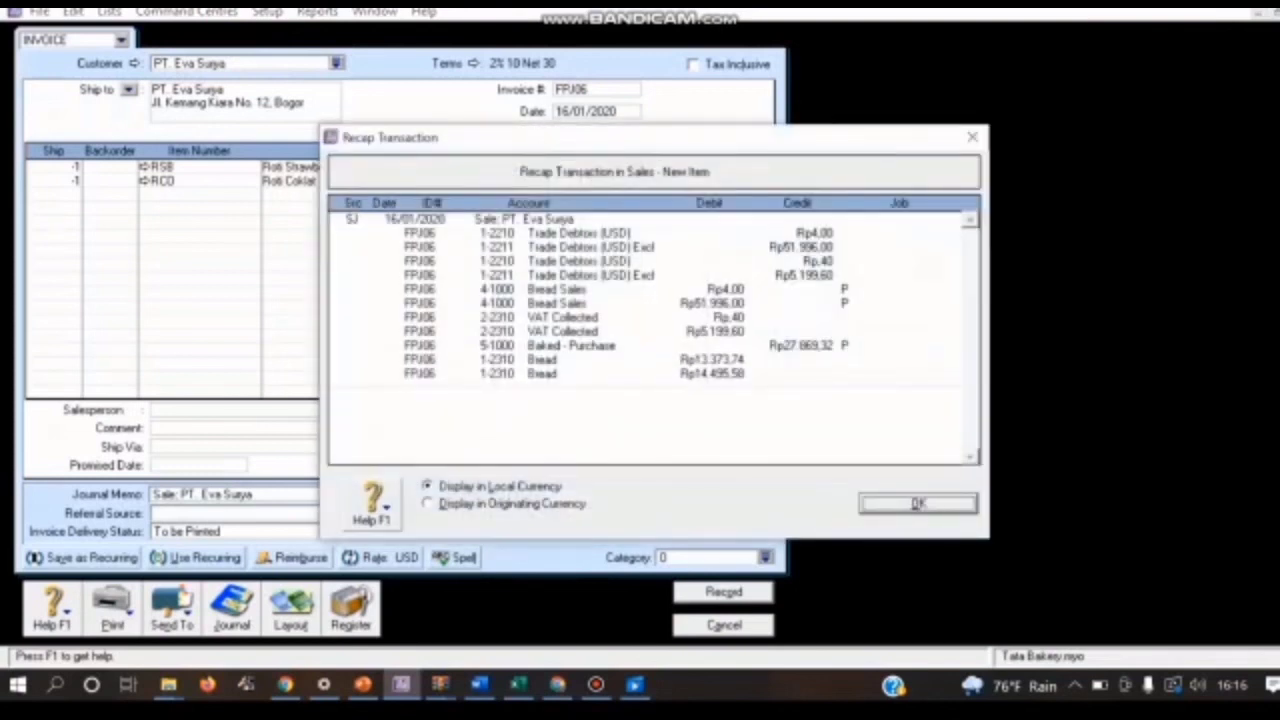
key(Return)
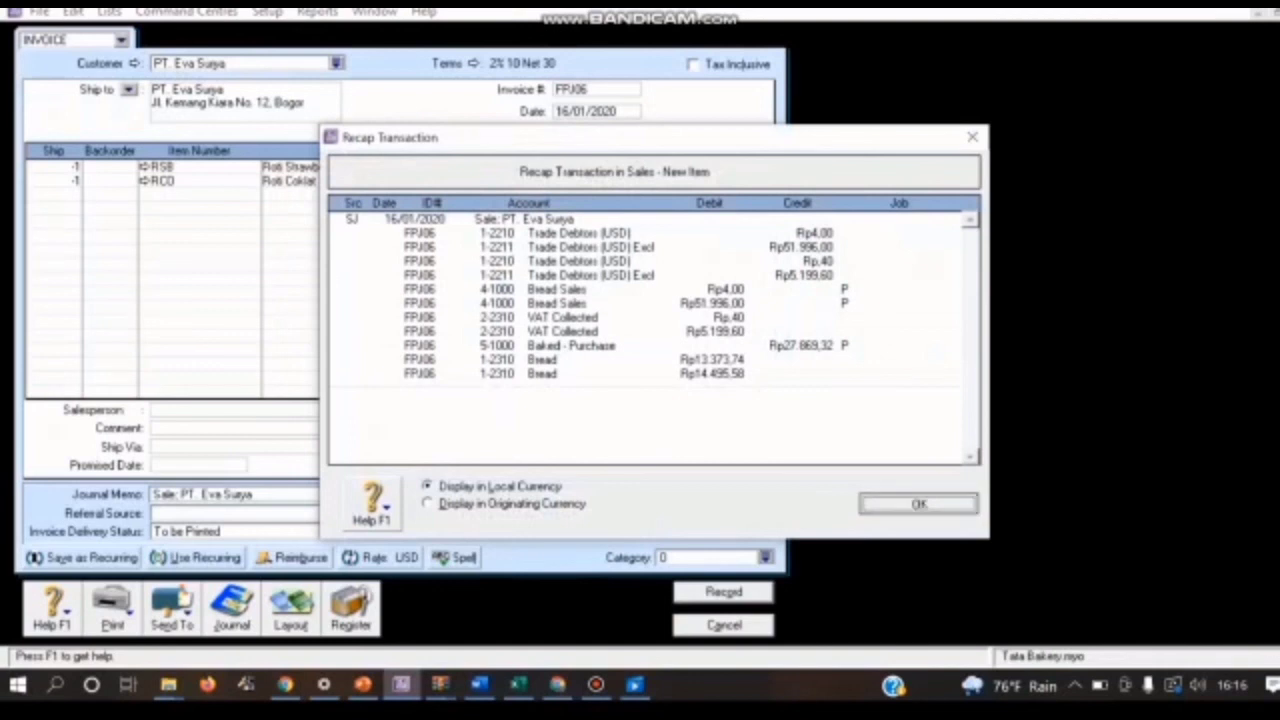
key(Return)
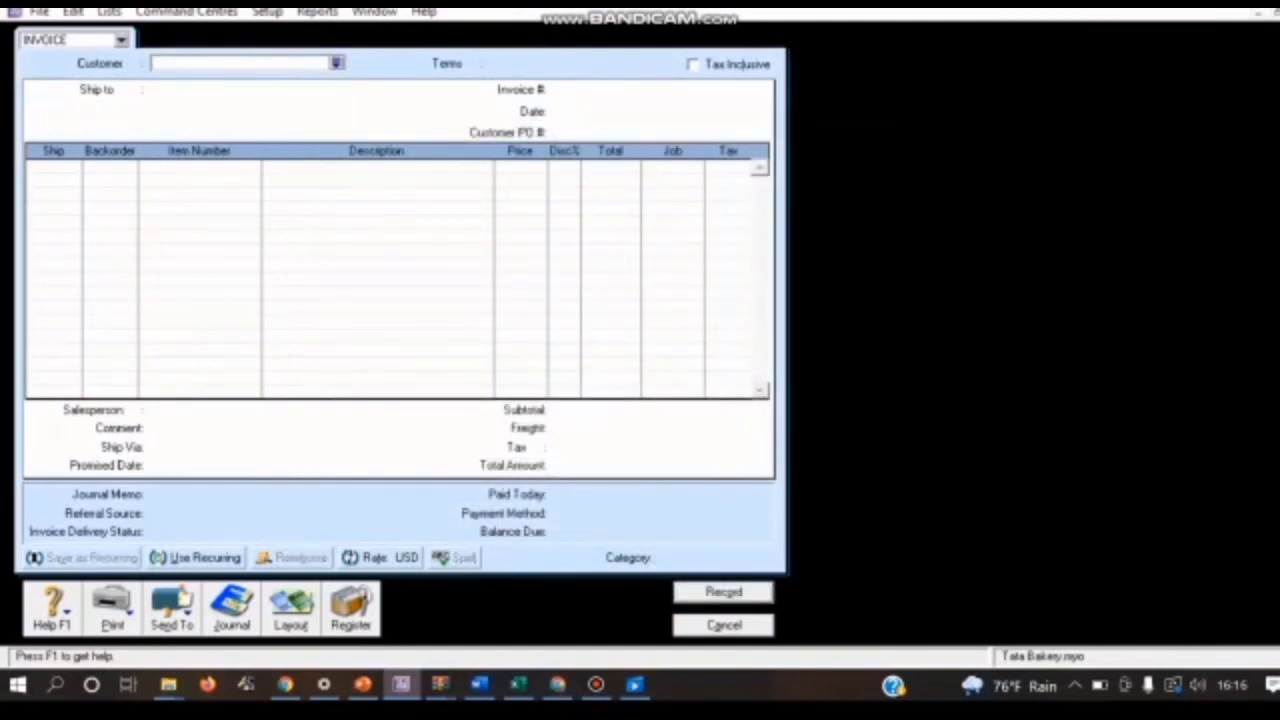
key(Escape)
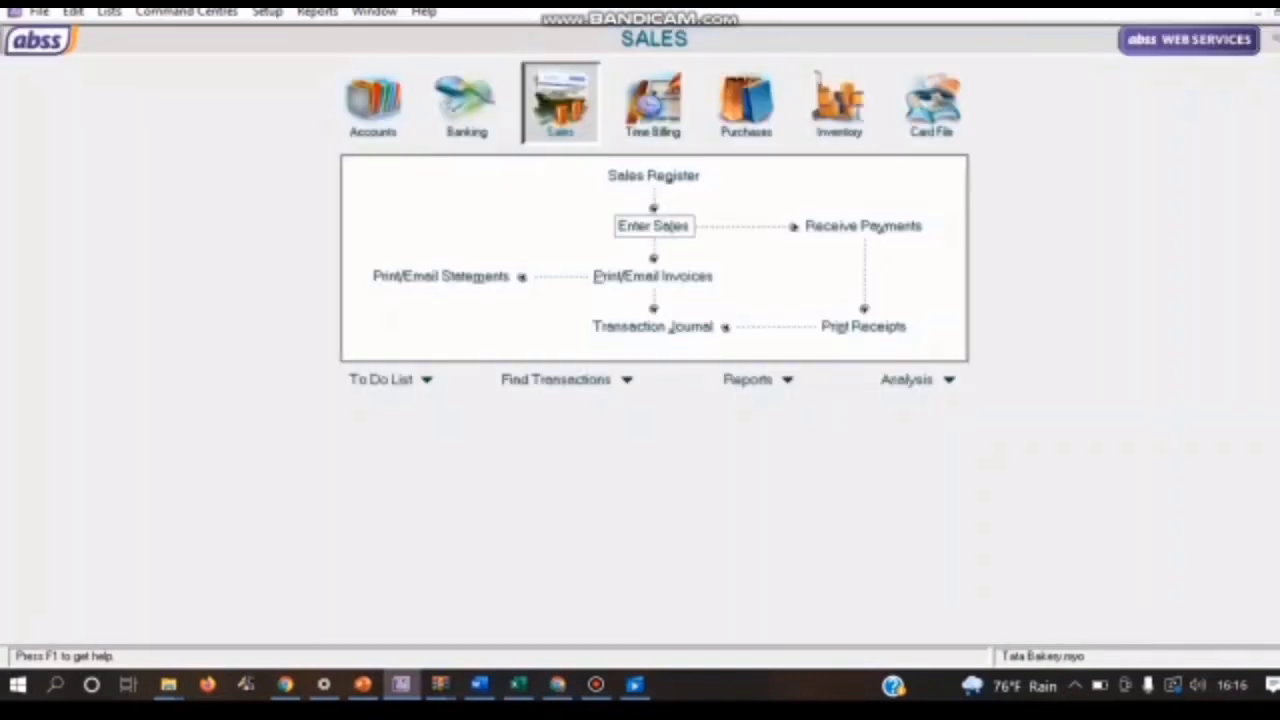
Step: Apply the US$4,40 return credit from FPJ06 to PT. Eva Surya's 08/01/2020 sale and clear that sale's discount
key(Up)
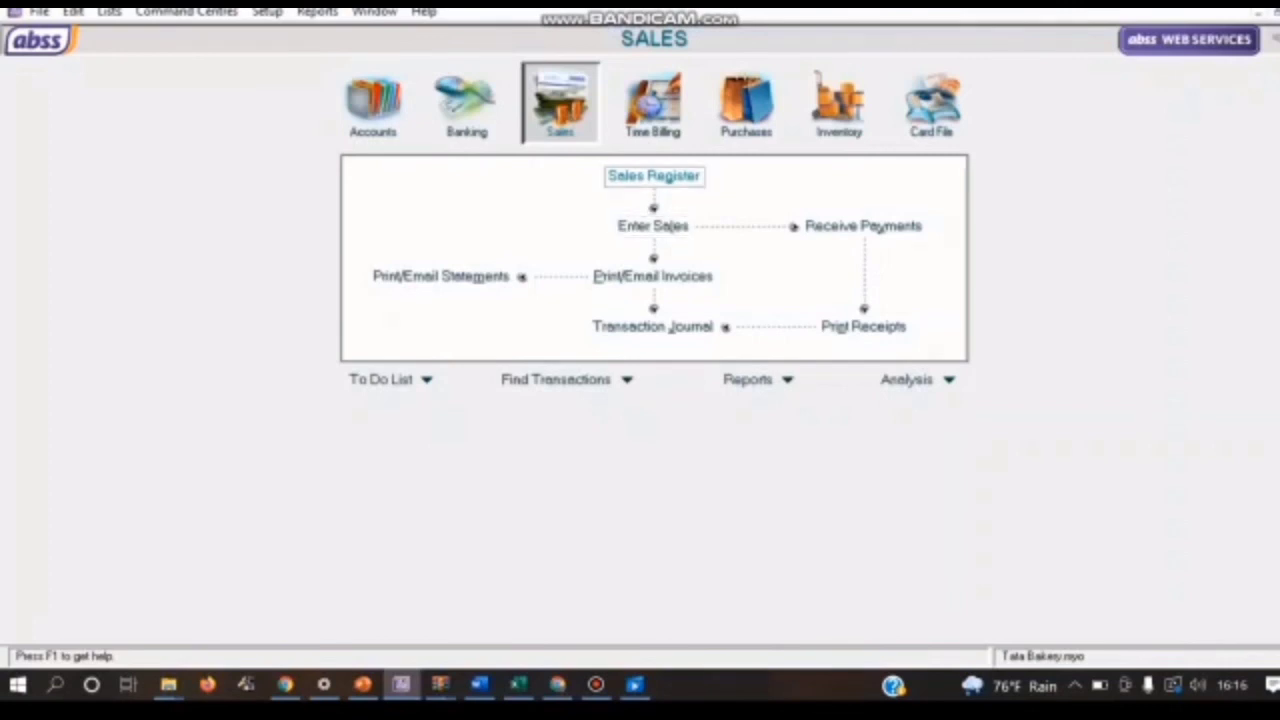
key(Return)
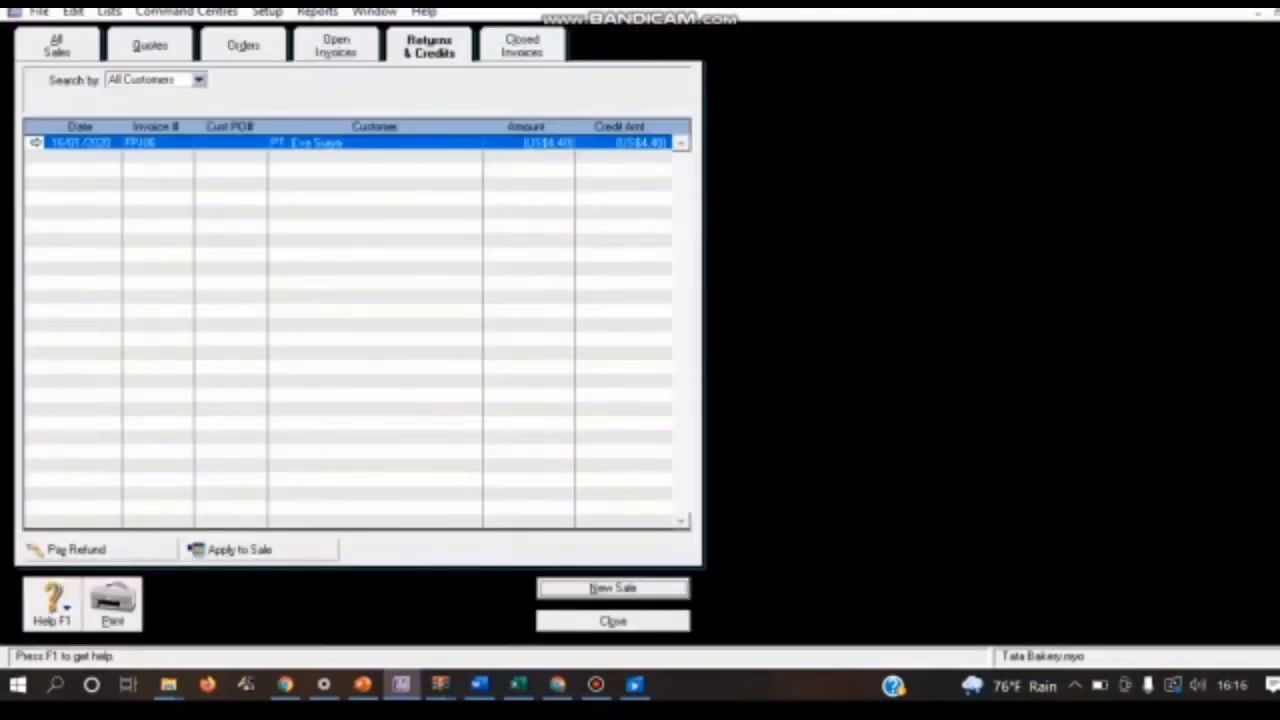
click(240, 549)
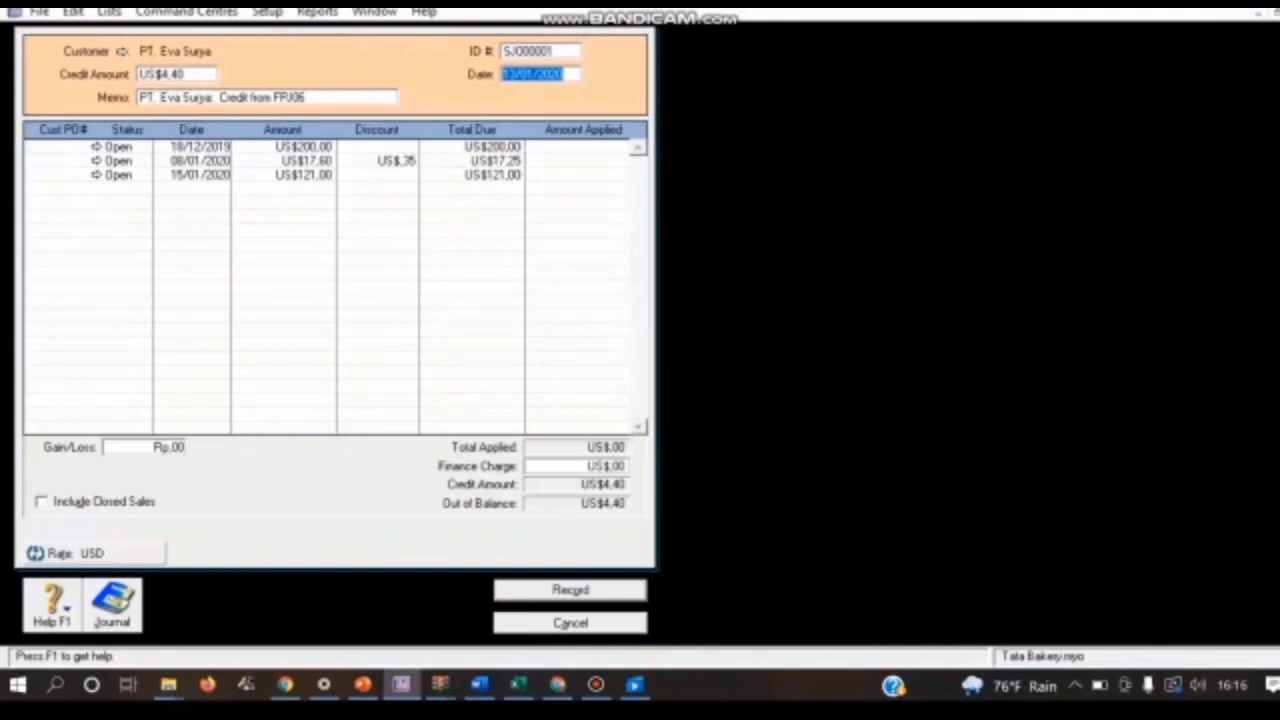
click(605, 161)
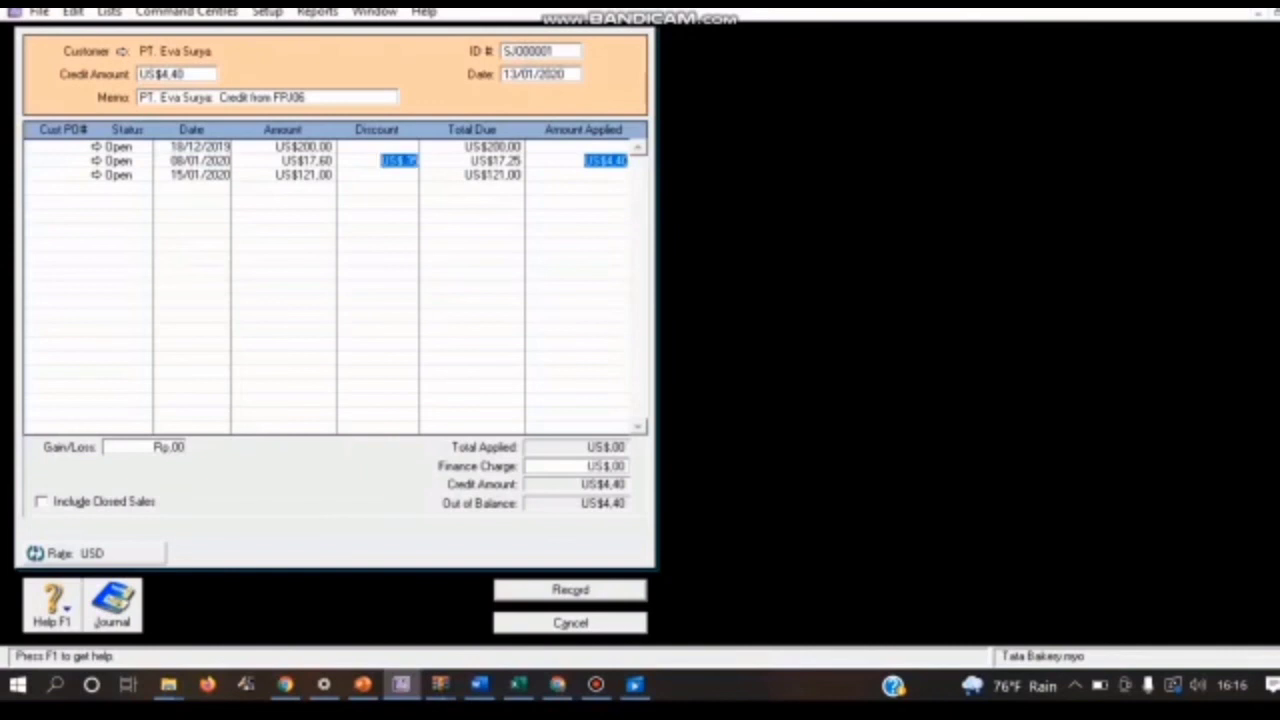
click(397, 161)
key(BackSpace)
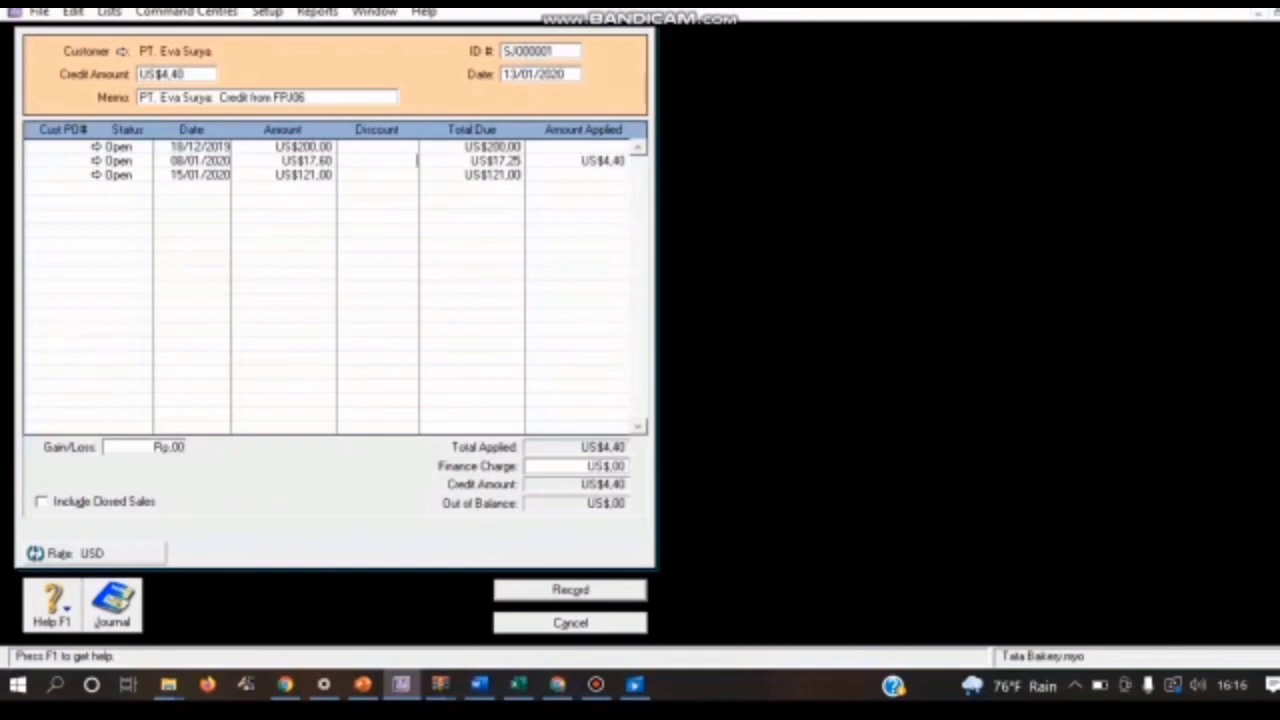
Step: Set the credit application's ID to NR02 and its date to 16/01/2020, and record it
click(539, 51)
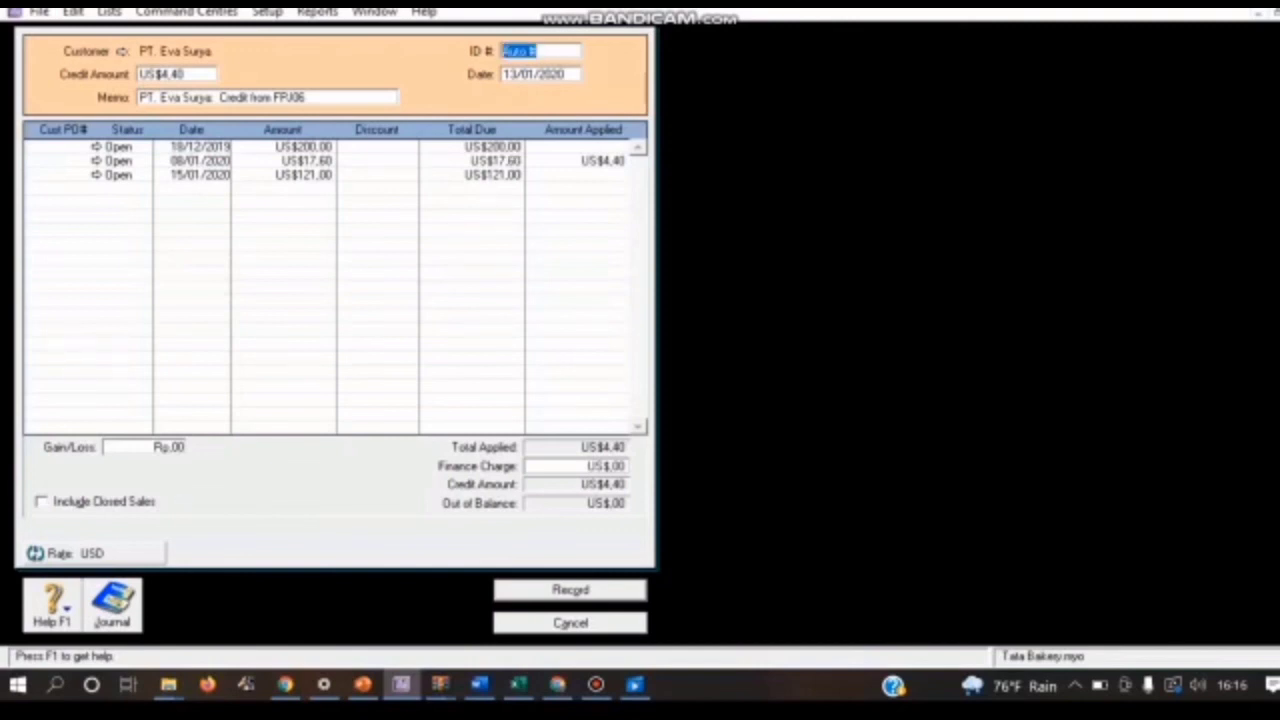
key(BackSpace)
text(NR02)
click(515, 74)
key(BackSpace)
text(6)
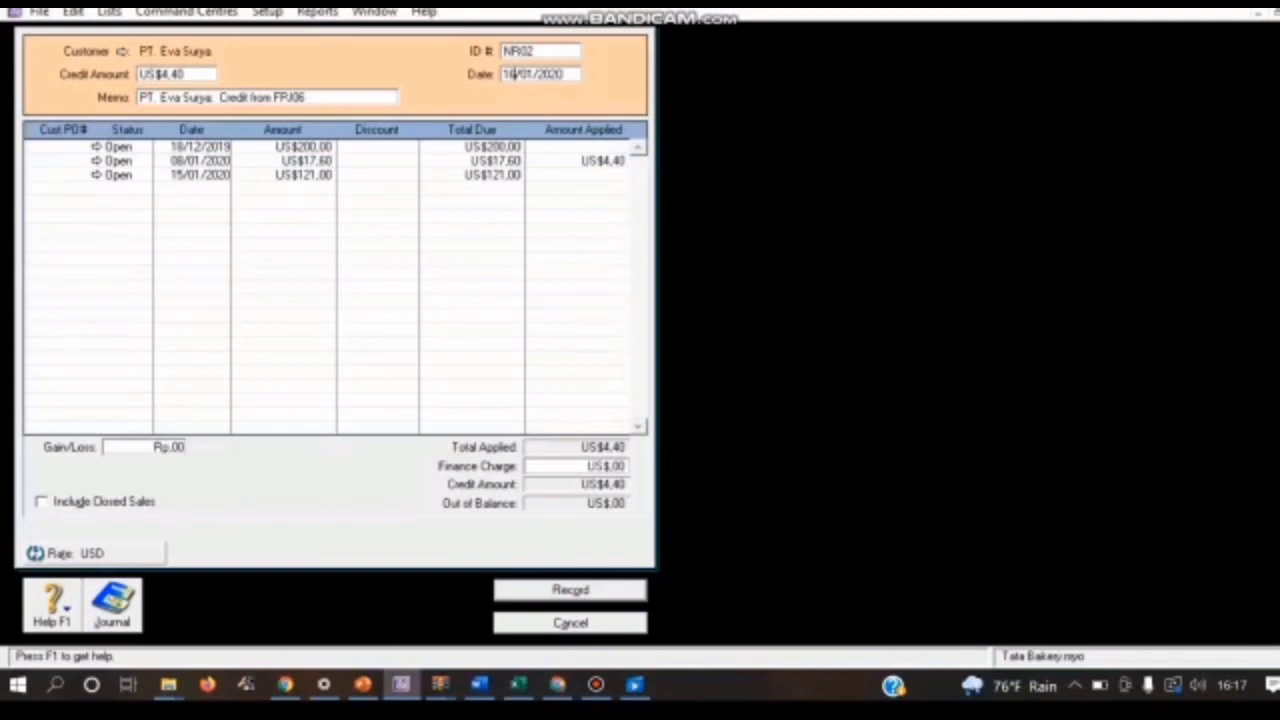
click(571, 590)
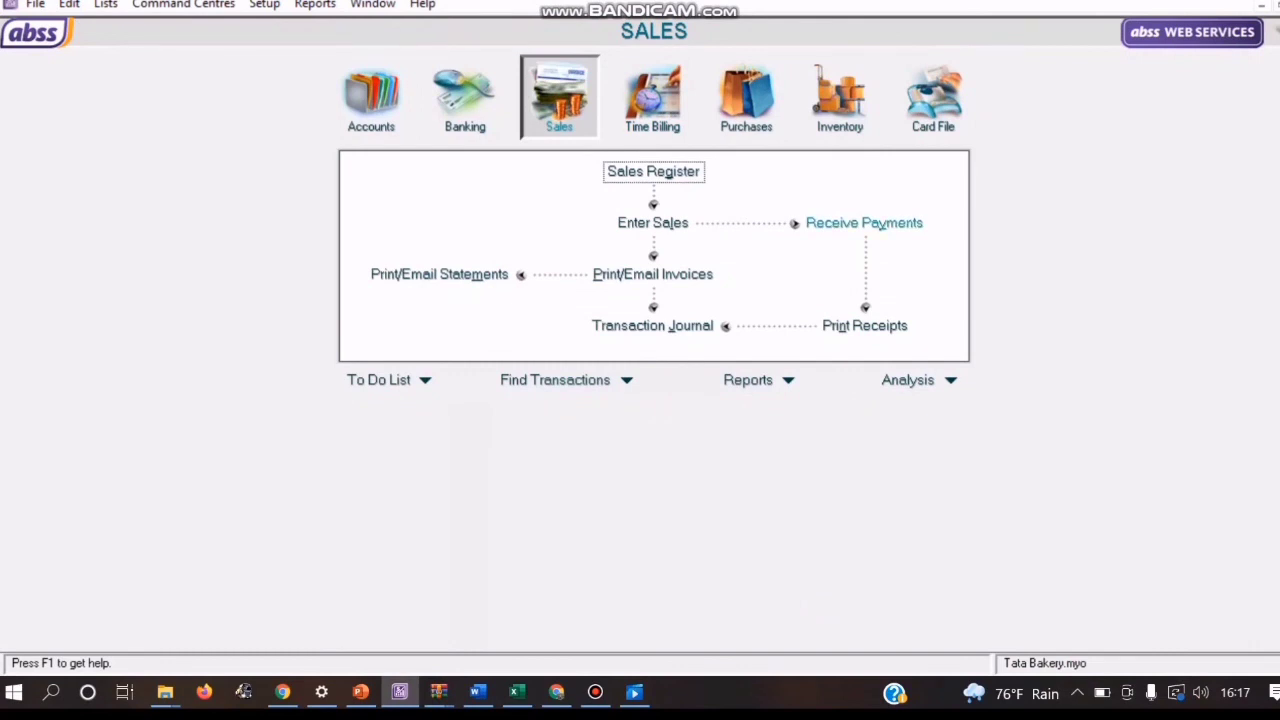
Step: Start a customer payment receipt for the first customer in the customer list
click(864, 222)
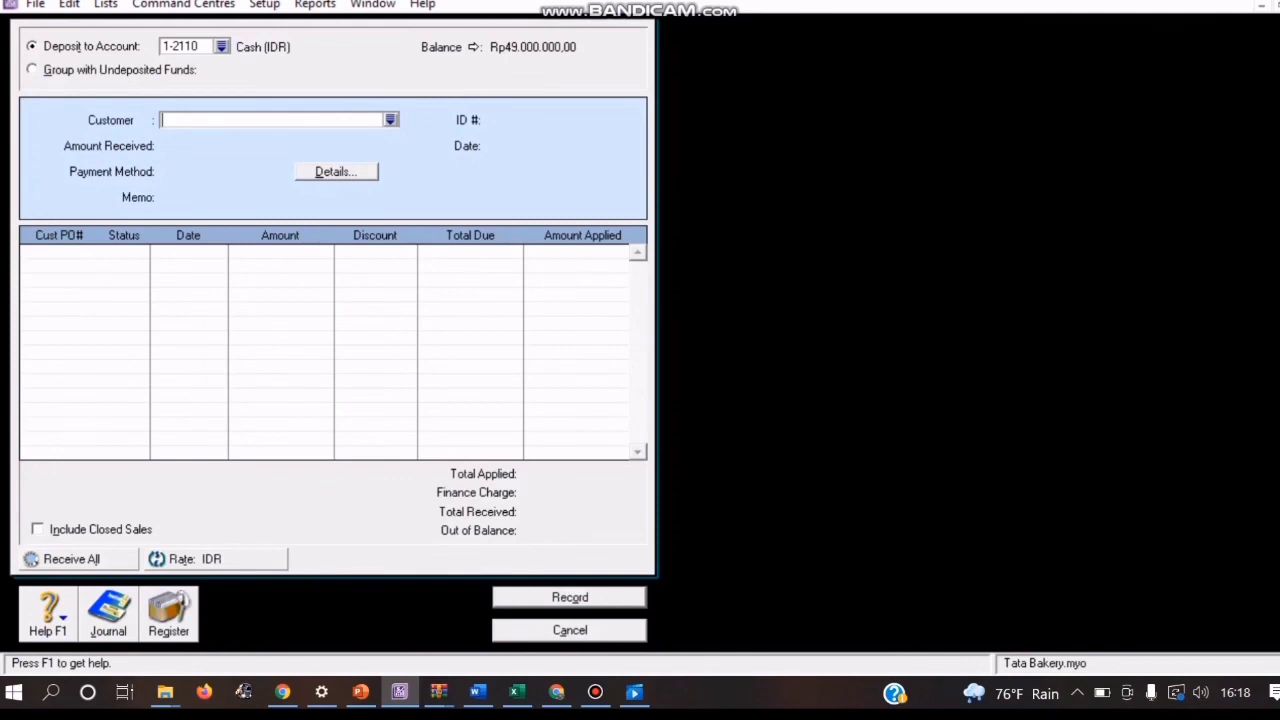
click(391, 120)
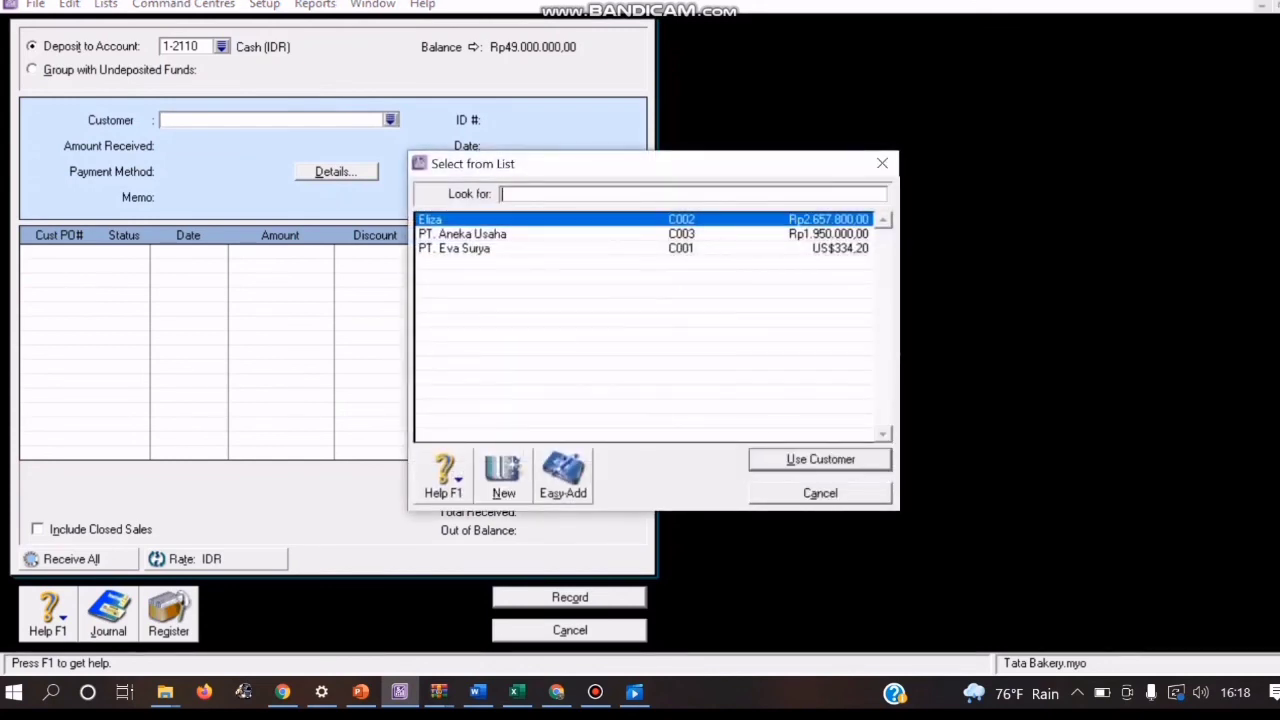
key(Return)
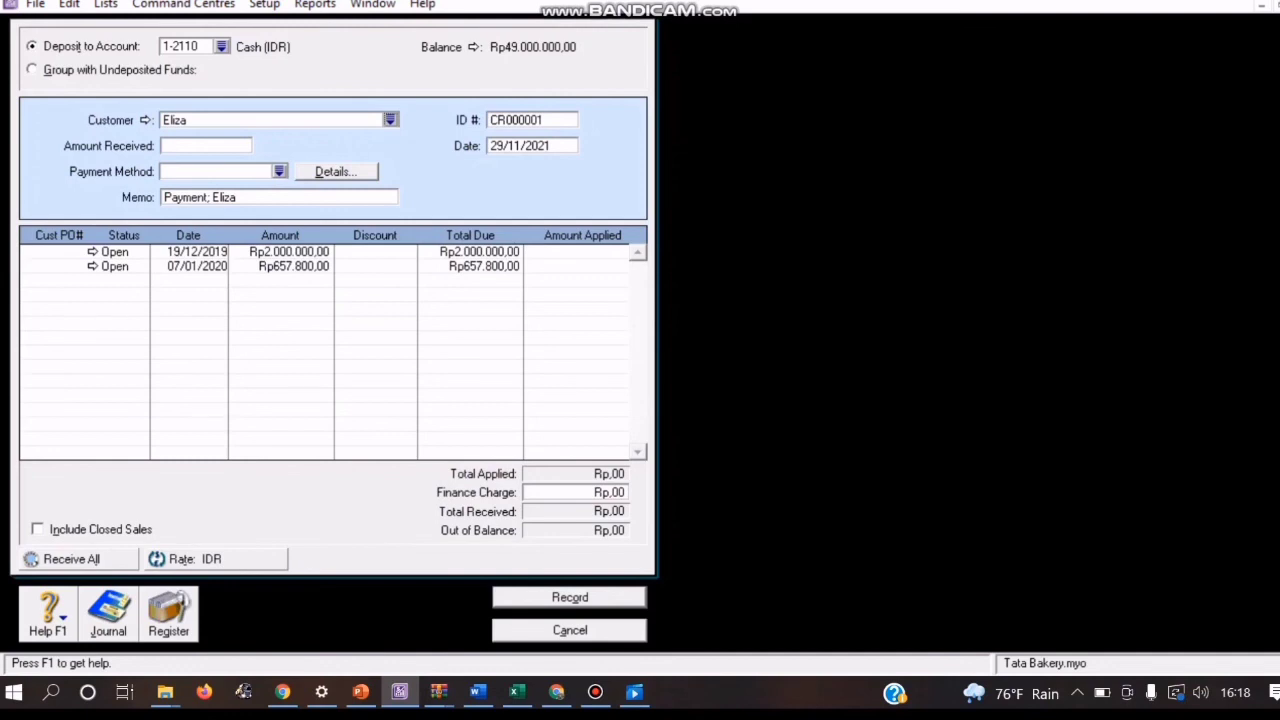
Step: Set the customer payment's ID to BKM02 and its date to 24/01/2020
click(532, 120)
key(BackSpace)
text(BKM02)
key(Tab)
text(2)
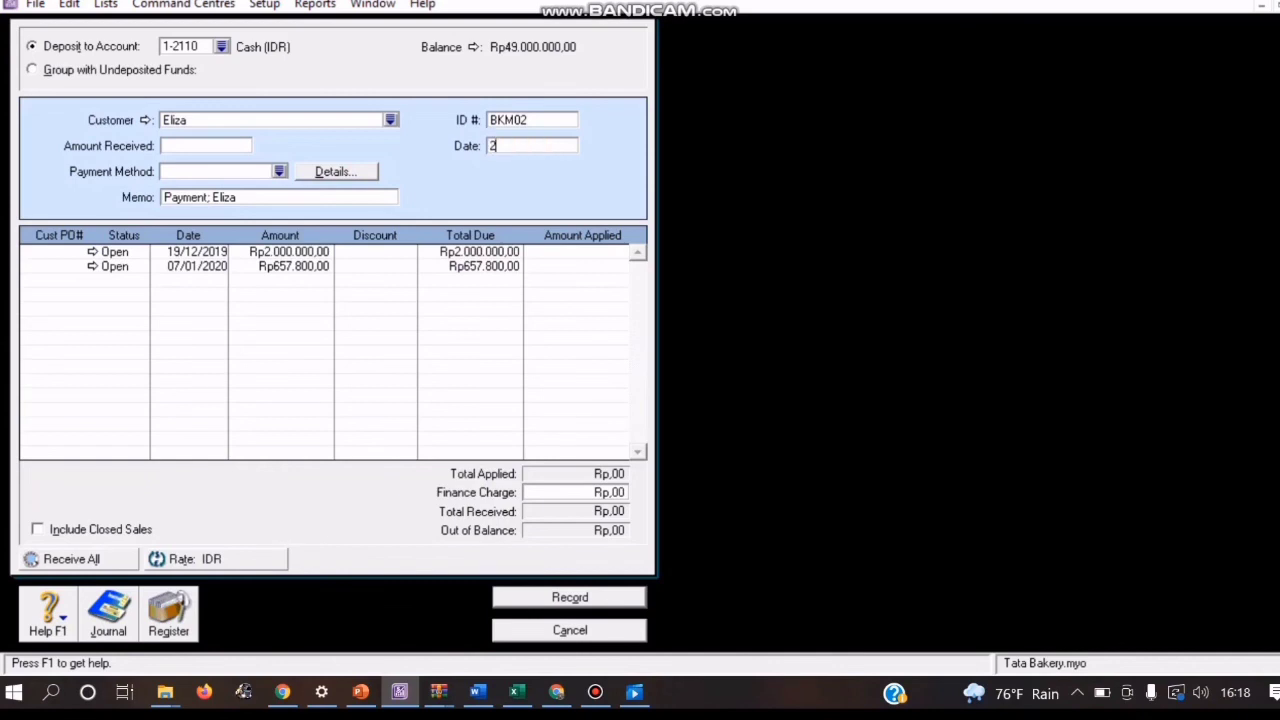
text(4/01/2020)
Step: Apply Rp2.000.000,00 to the customer's 19/12/2019 sale and accept the same amount as received
click(600, 252)
text(200000)
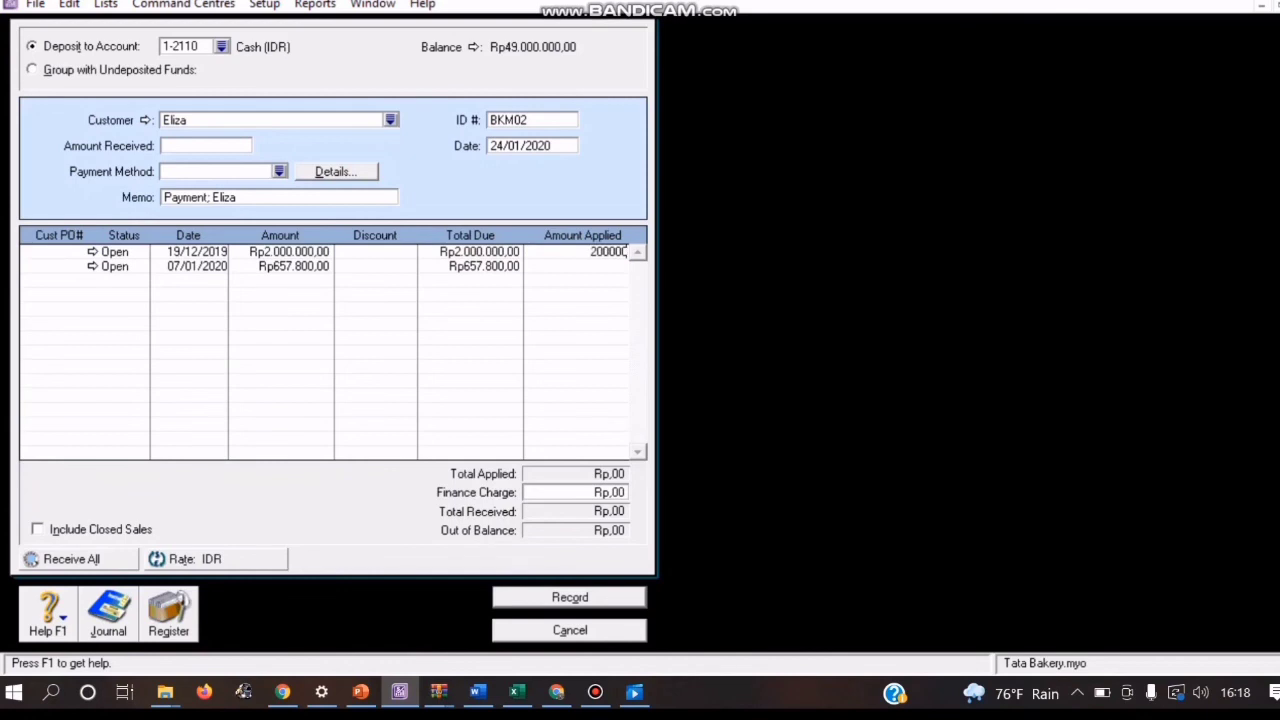
text(0)
key(Tab)
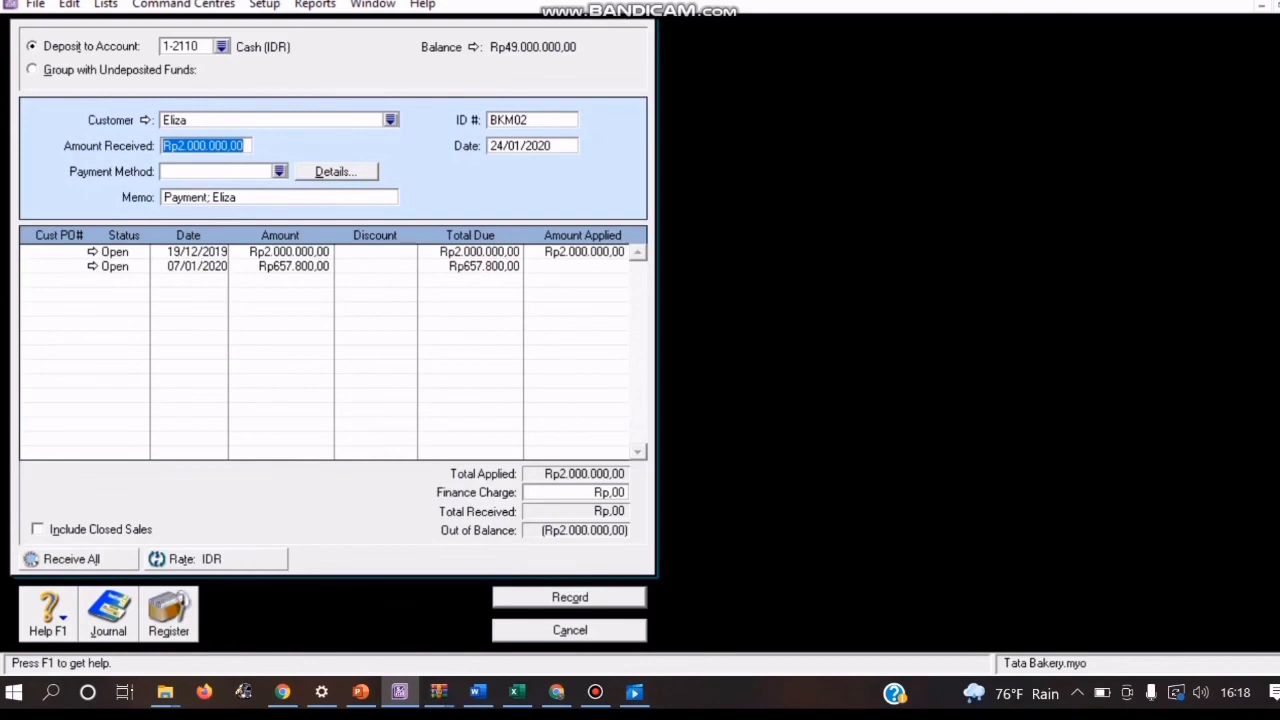
key(Tab)
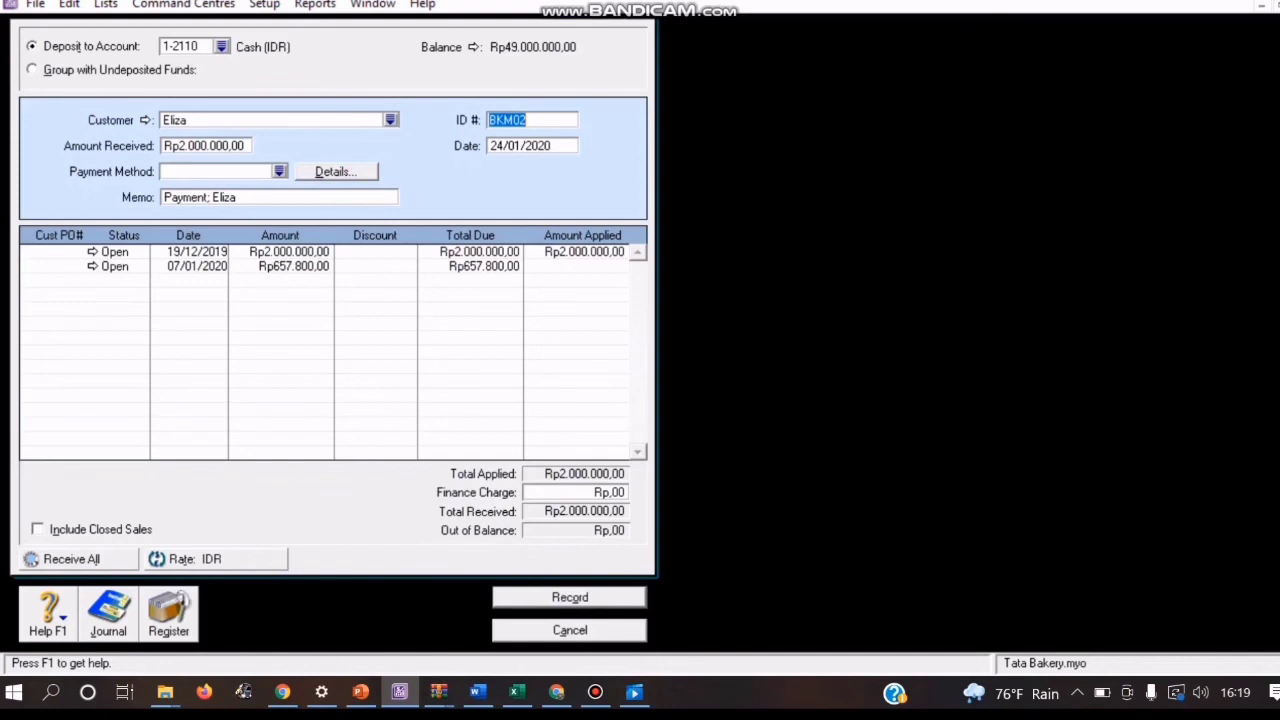
Step: Review the transaction recap of payment BKM02 and record the payment
key(ctrl+r)
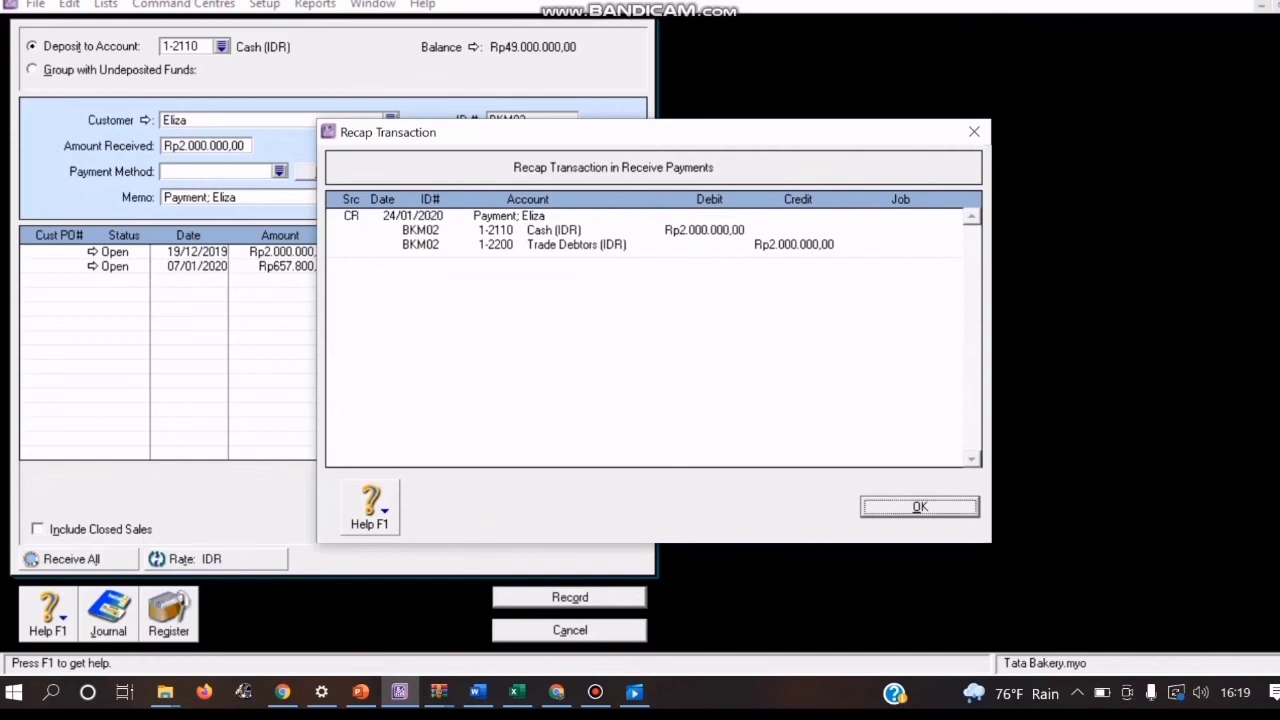
key(Return)
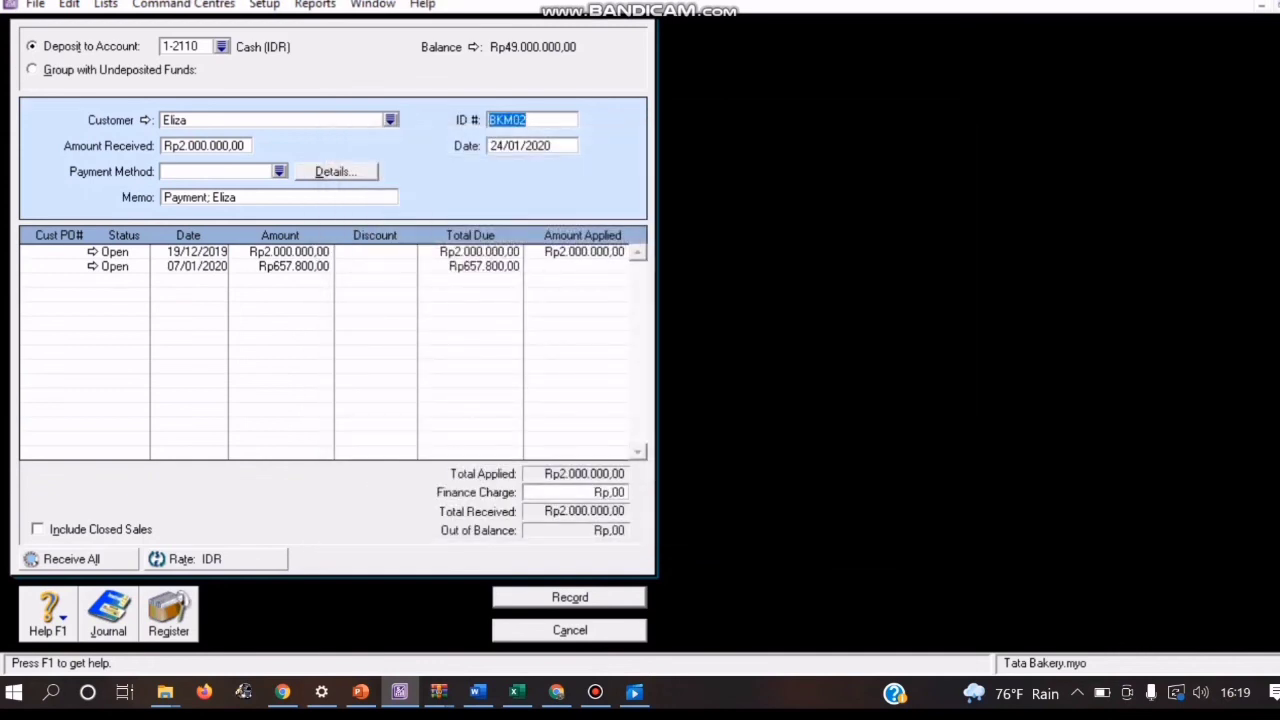
key(Return)
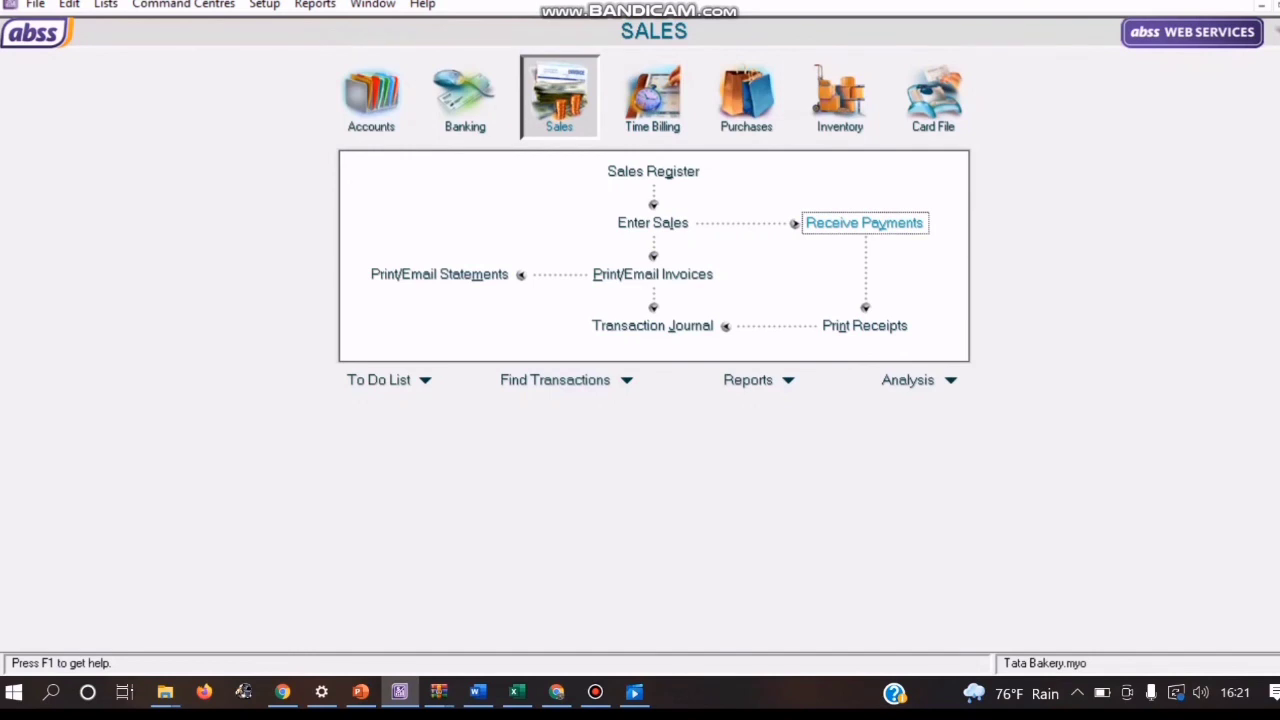
Step: Start a new customer payment receipt for PT. Aneka Usaha
click(880, 225)
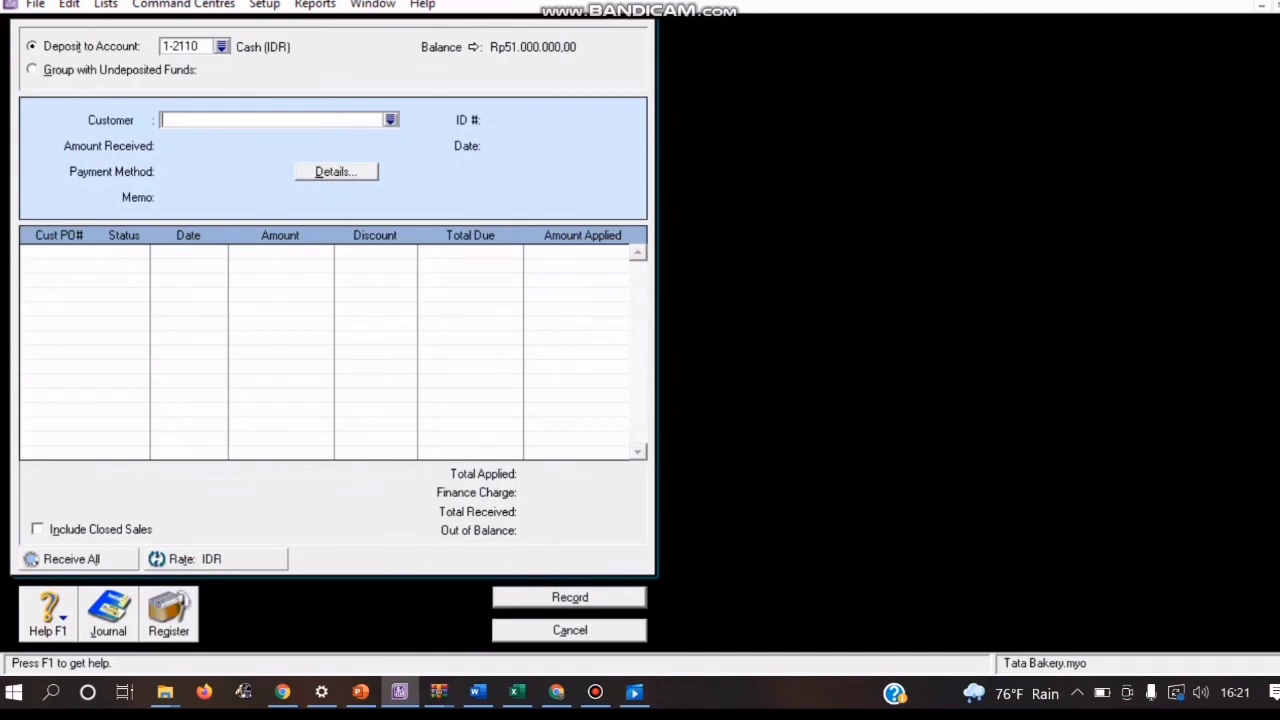
click(391, 120)
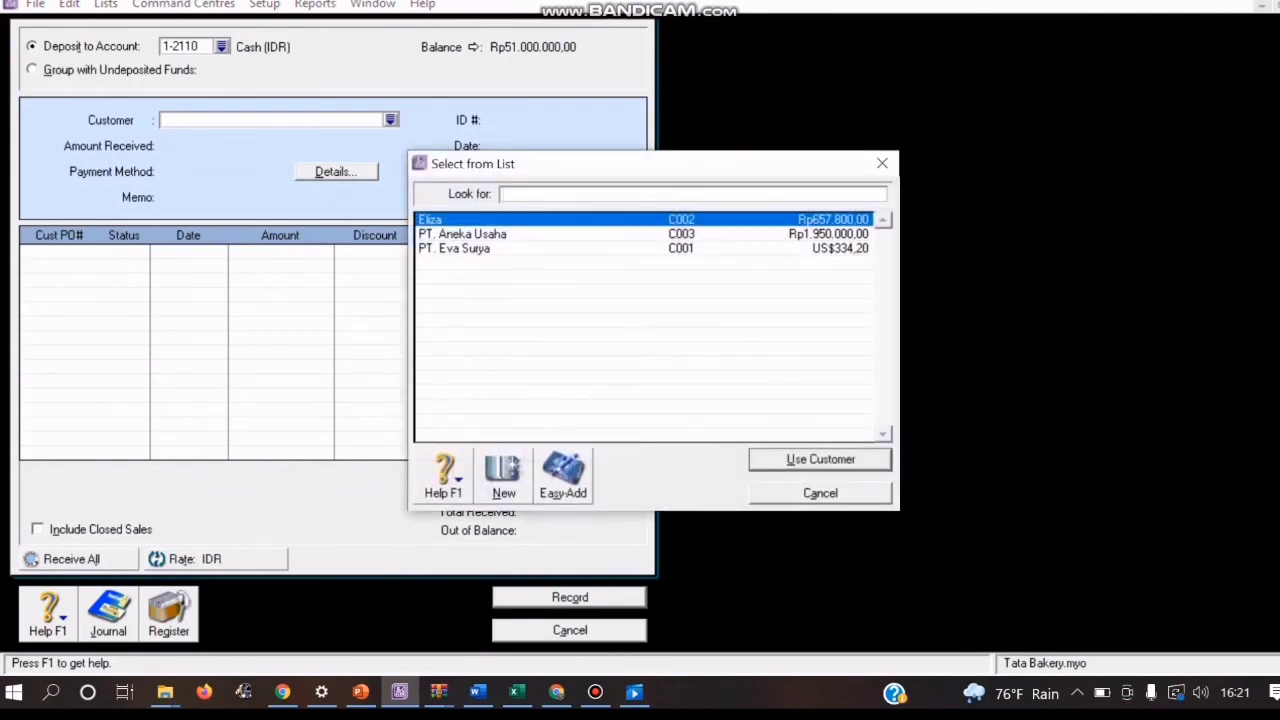
click(463, 234)
click(820, 459)
Step: Set the PT. Aneka Usaha payment's ID to BKM03 and its date to 25/01/2020
click(531, 120)
key(BackSpace)
text(BKM03)
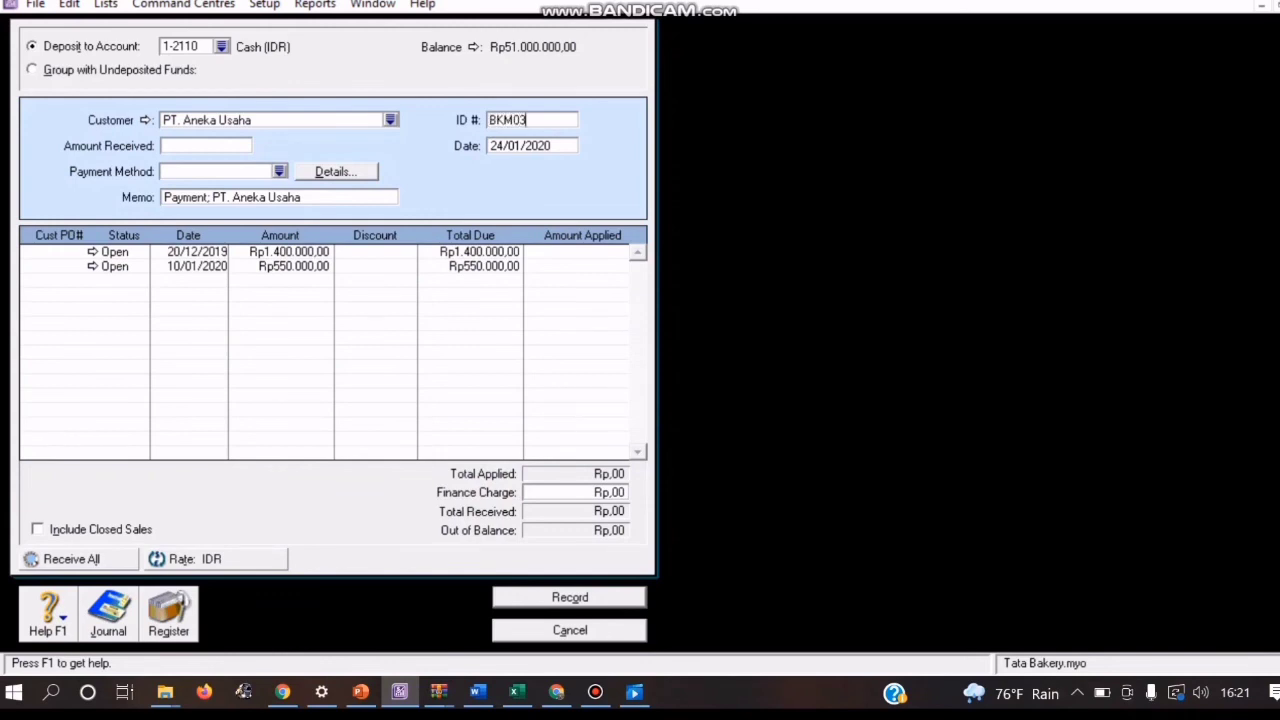
click(502, 146)
click(502, 146)
key(BackSpace)
text(5)
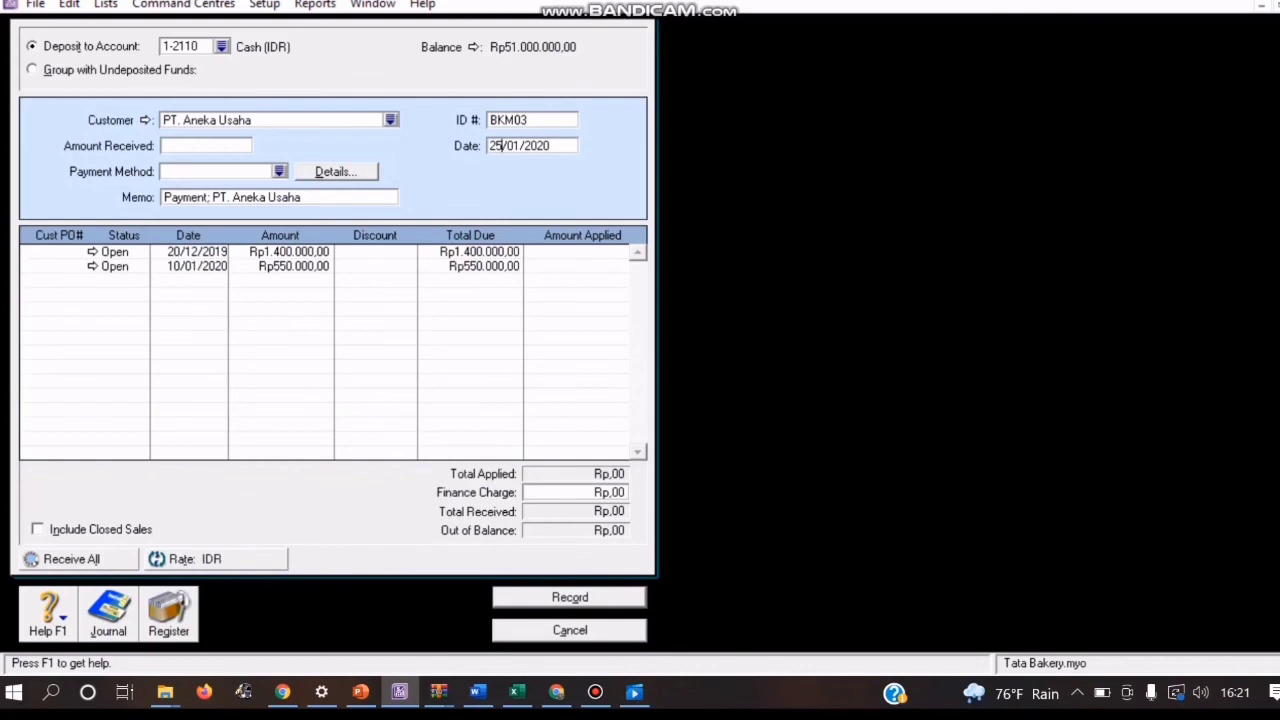
Step: Apply Rp1.400.000,00 to PT. Aneka Usaha's 20/12/2019 sale and accept the same amount as received
key(Tab)
text(1400000)
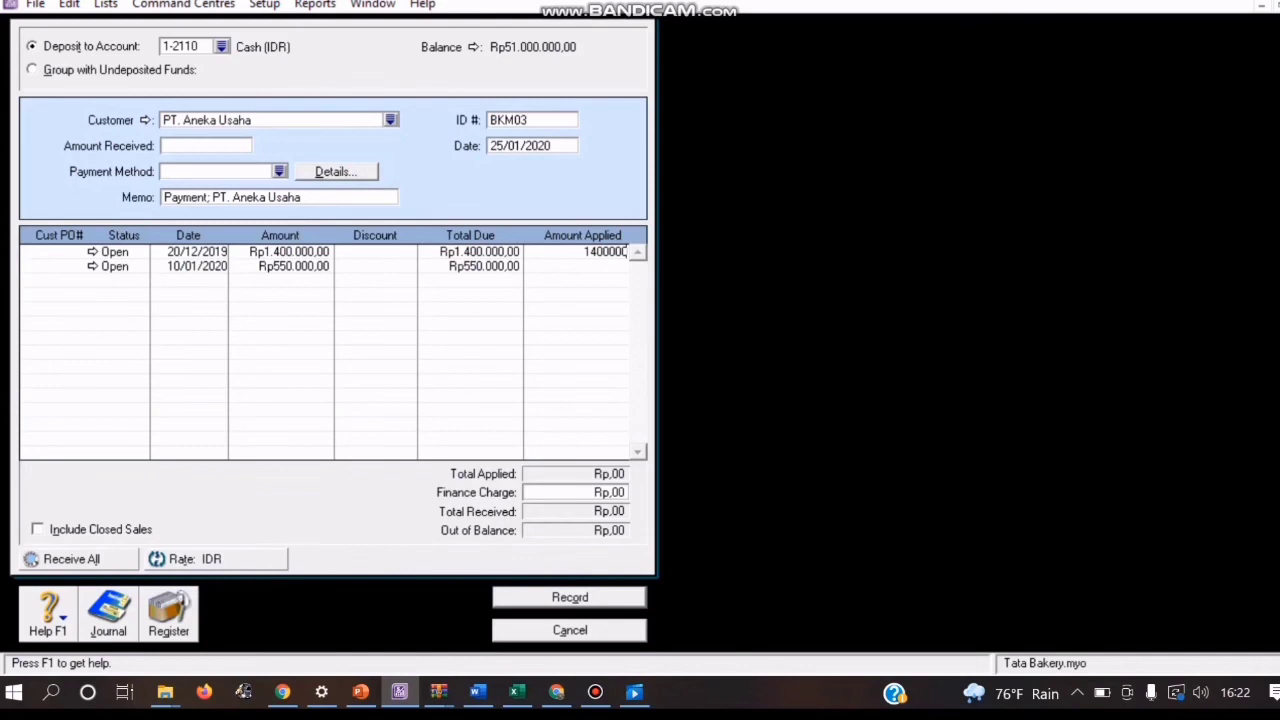
key(Tab)
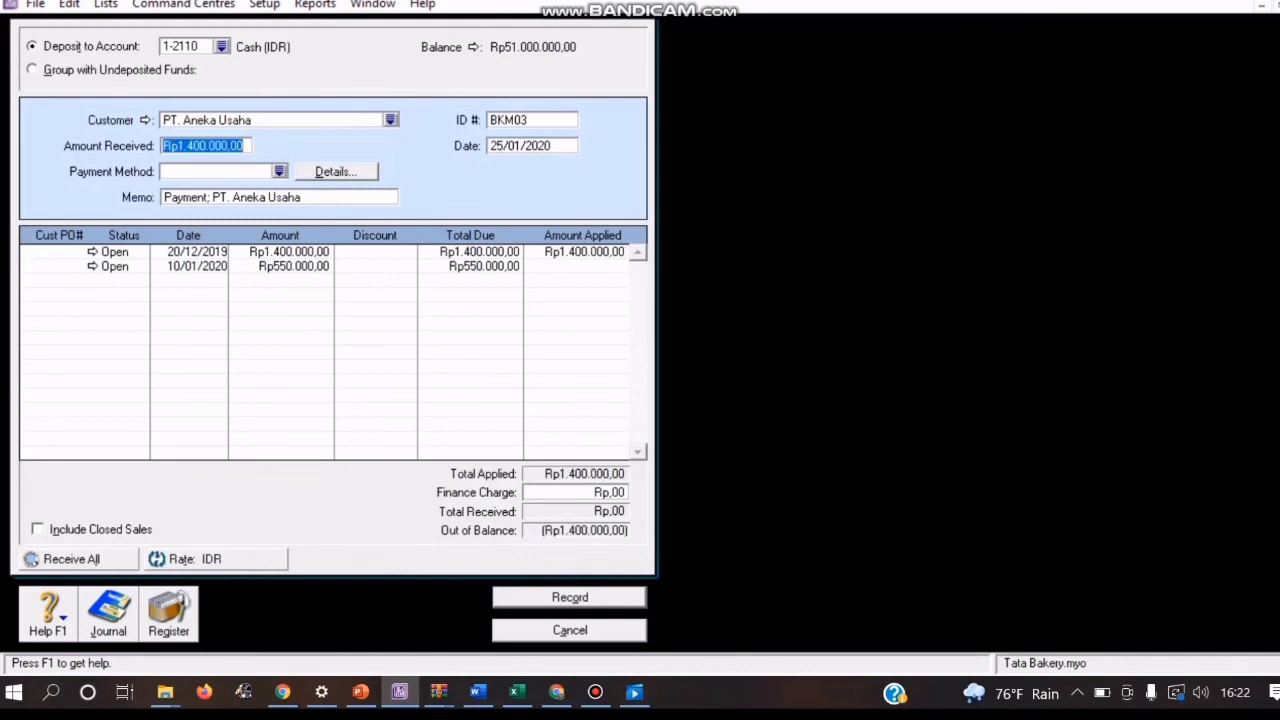
key(Tab)
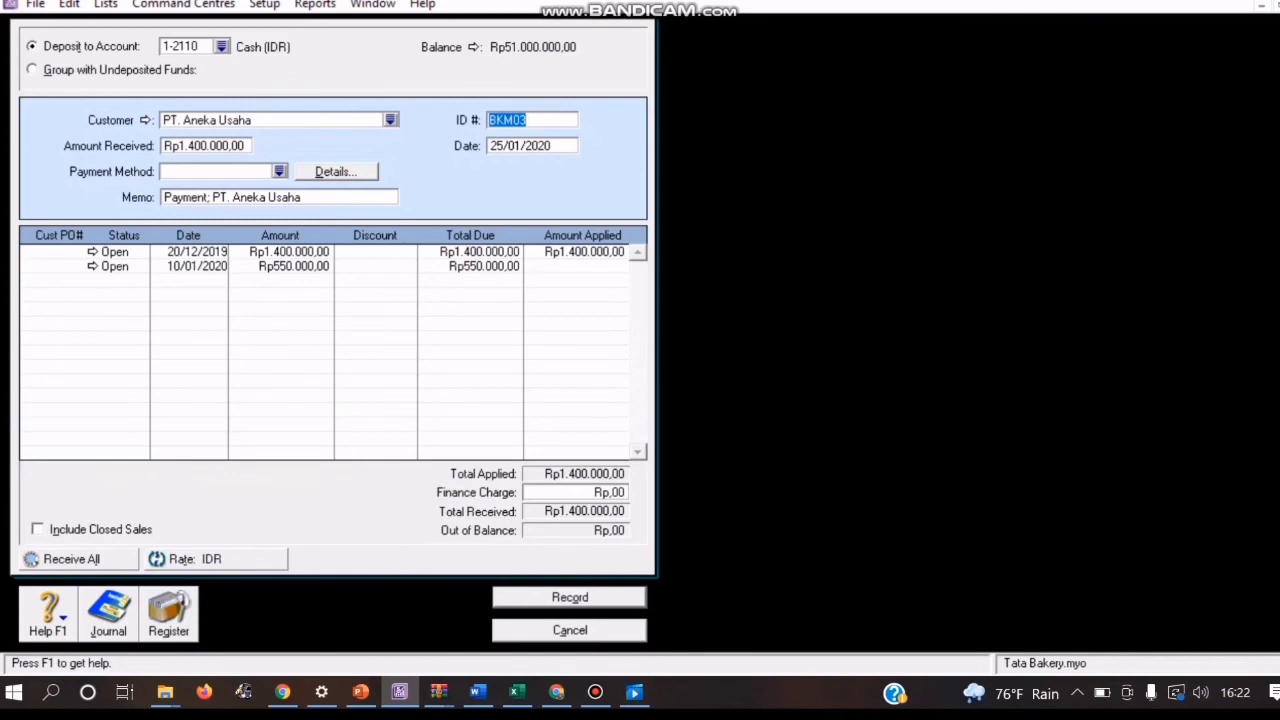
Step: Review the transaction recap of payment BKM03 and record the payment
key(ctrl+r)
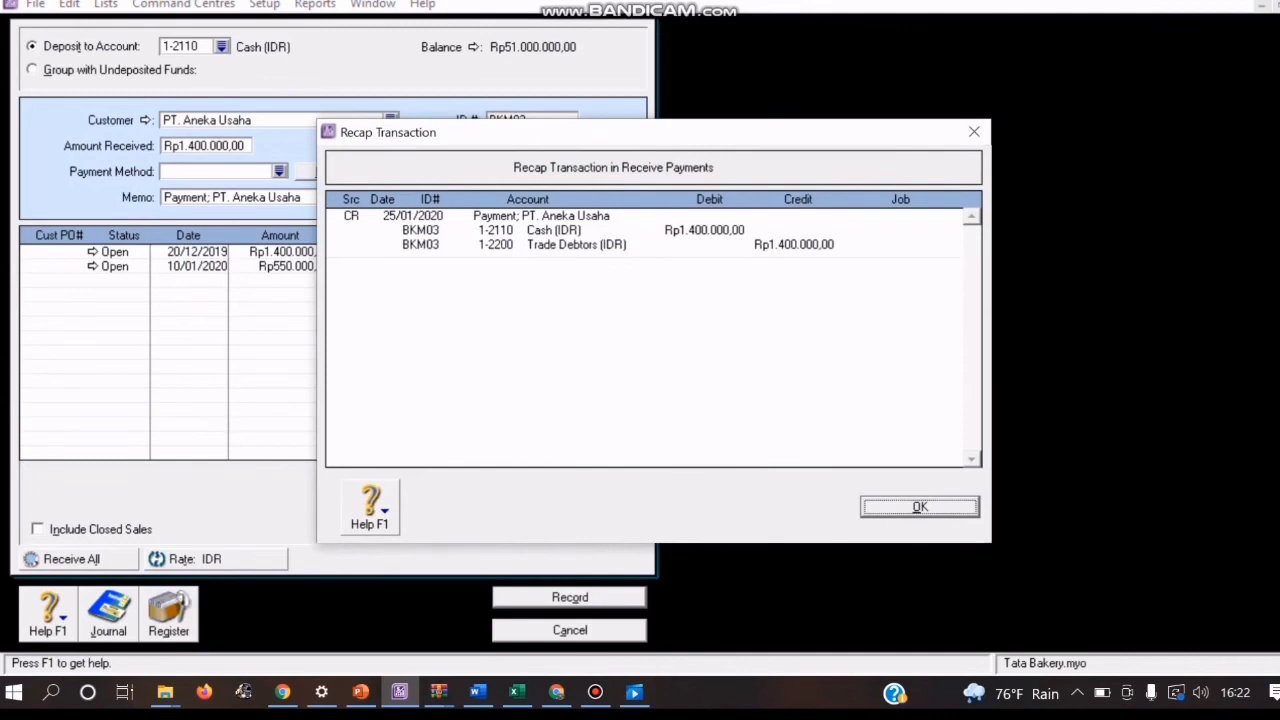
key(Return)
key(Return)
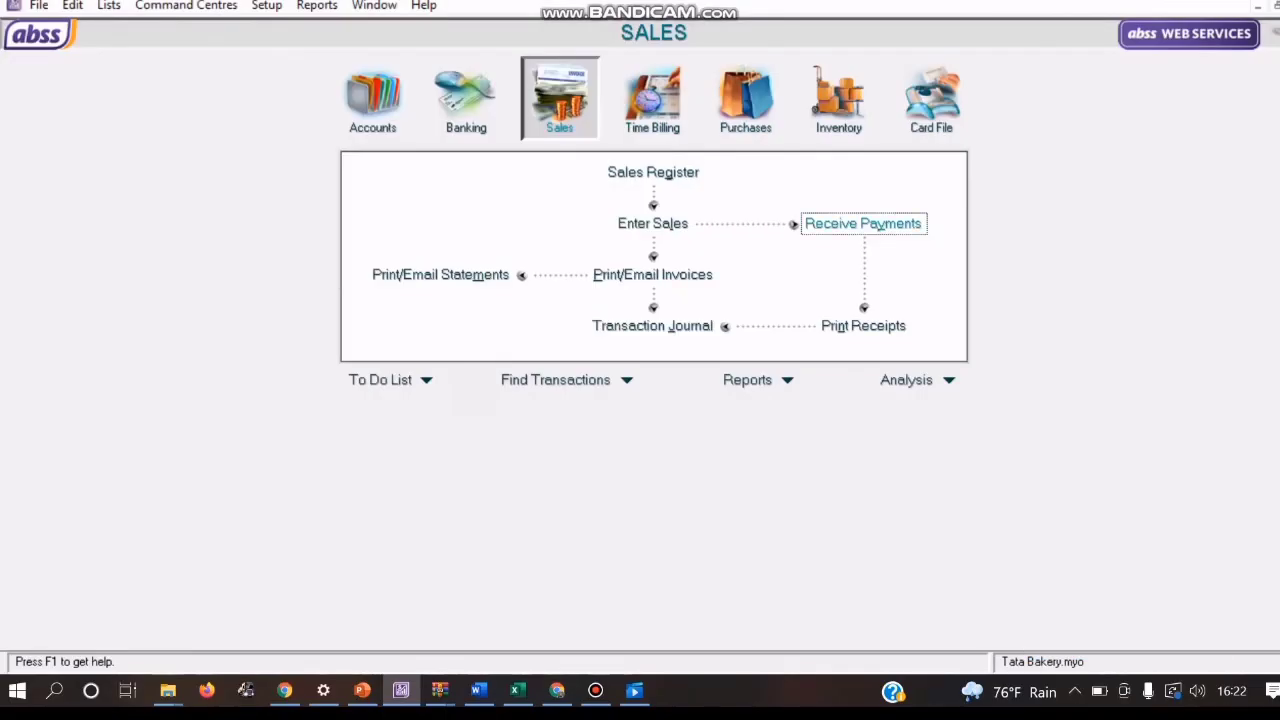
Step: Start a new customer payment receipt for PT. Eva Surya
click(864, 224)
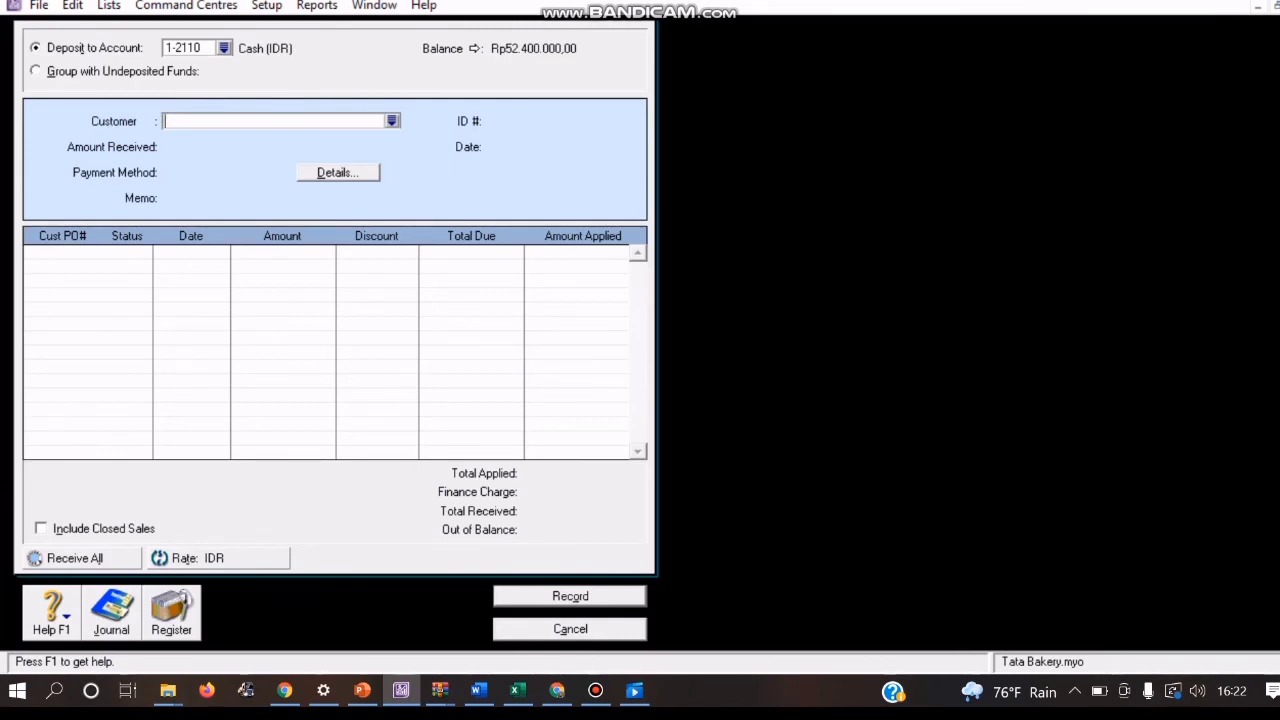
click(224, 48)
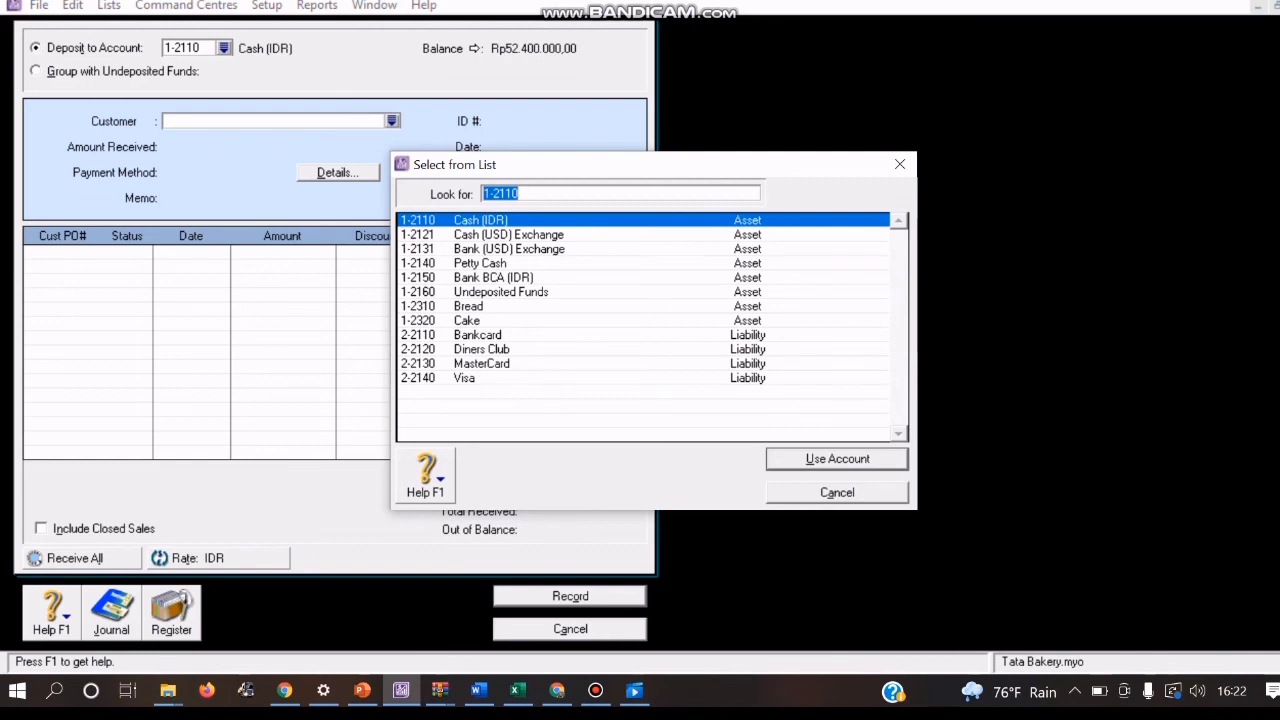
click(837, 492)
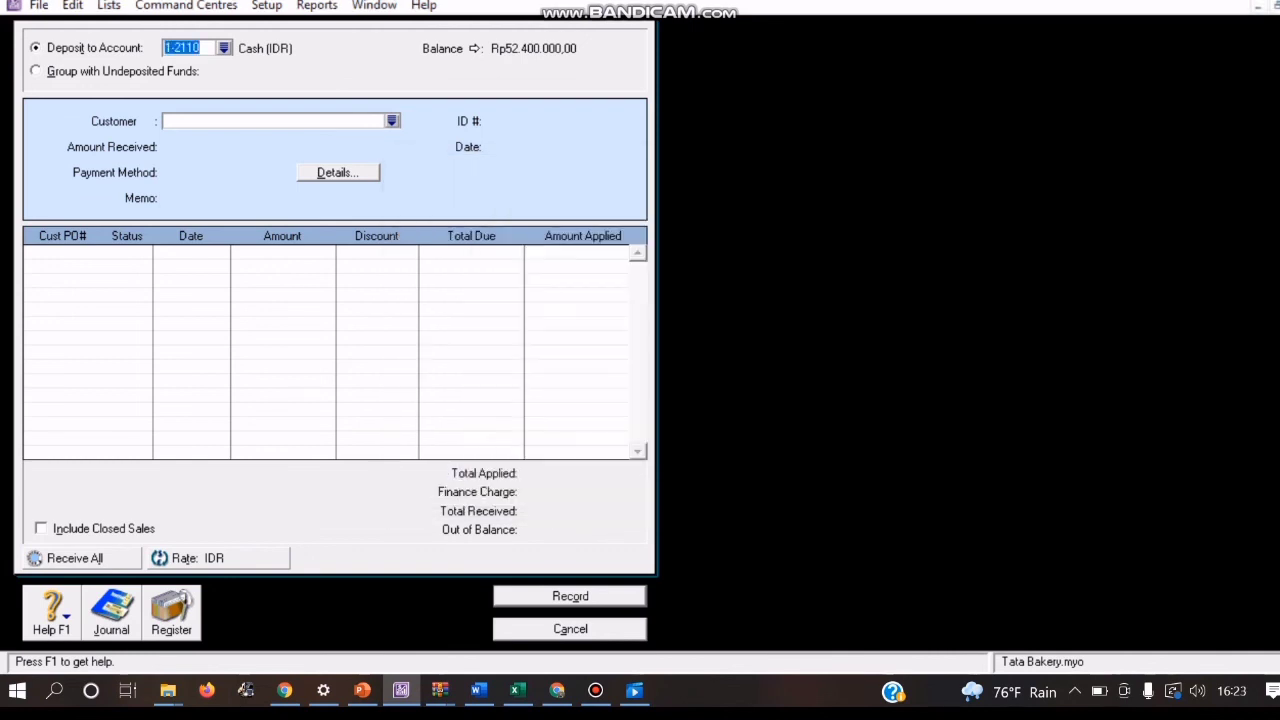
click(392, 121)
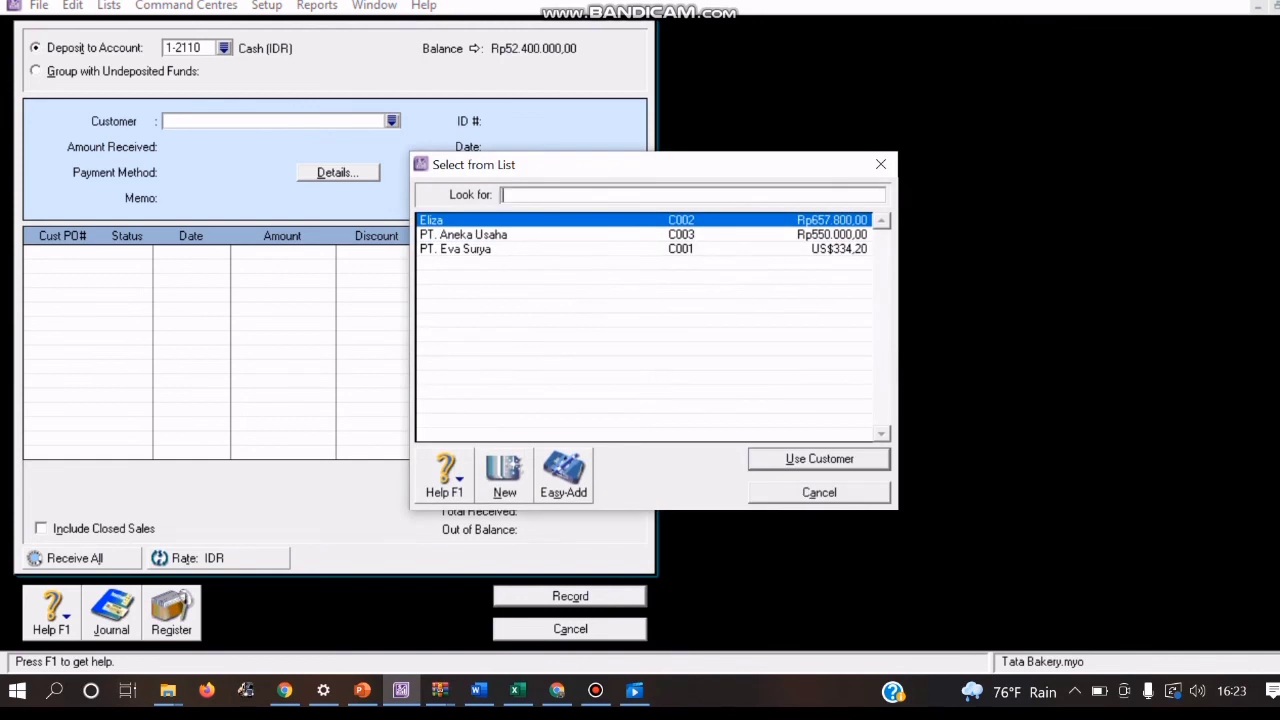
click(456, 249)
key(Return)
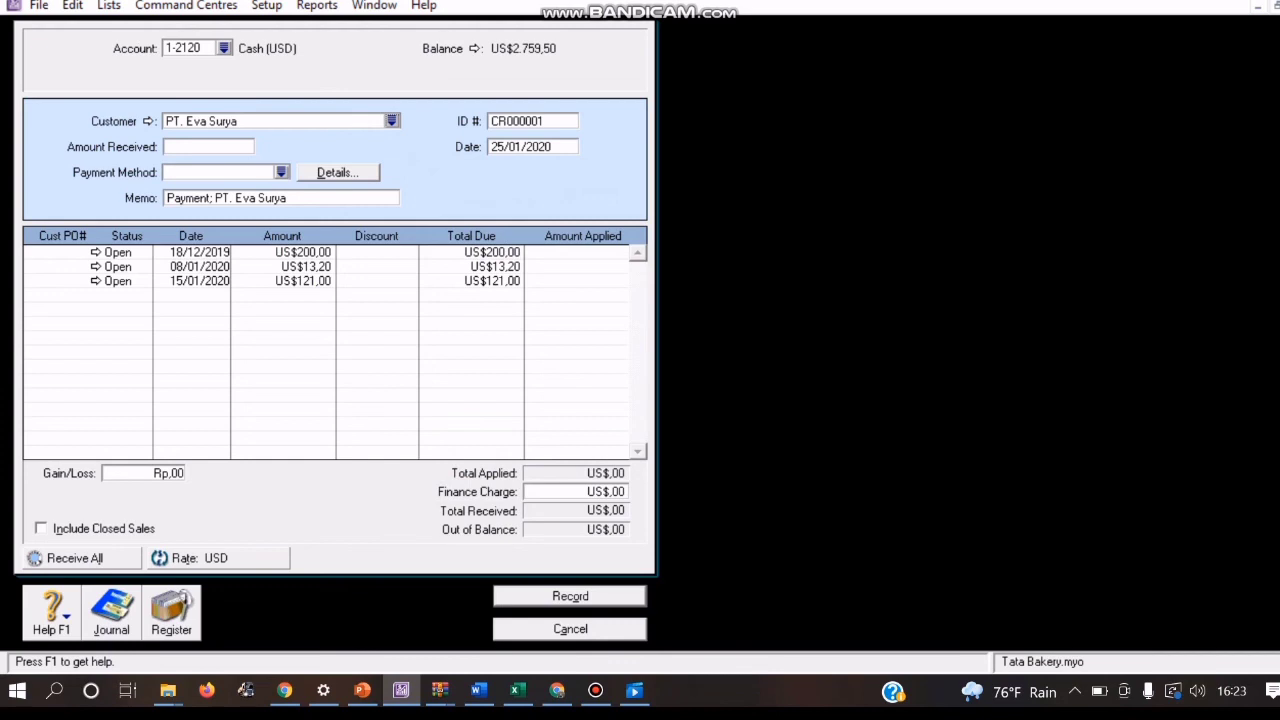
Step: Set the PT. Eva Surya payment's ID to BKM04
click(532, 121)
key(BackSpace)
text(BKM04)
Step: Apply US$200,00 to PT. Eva Surya's 18/12/2019 sale as the amount received and review the transaction recap
click(600, 252)
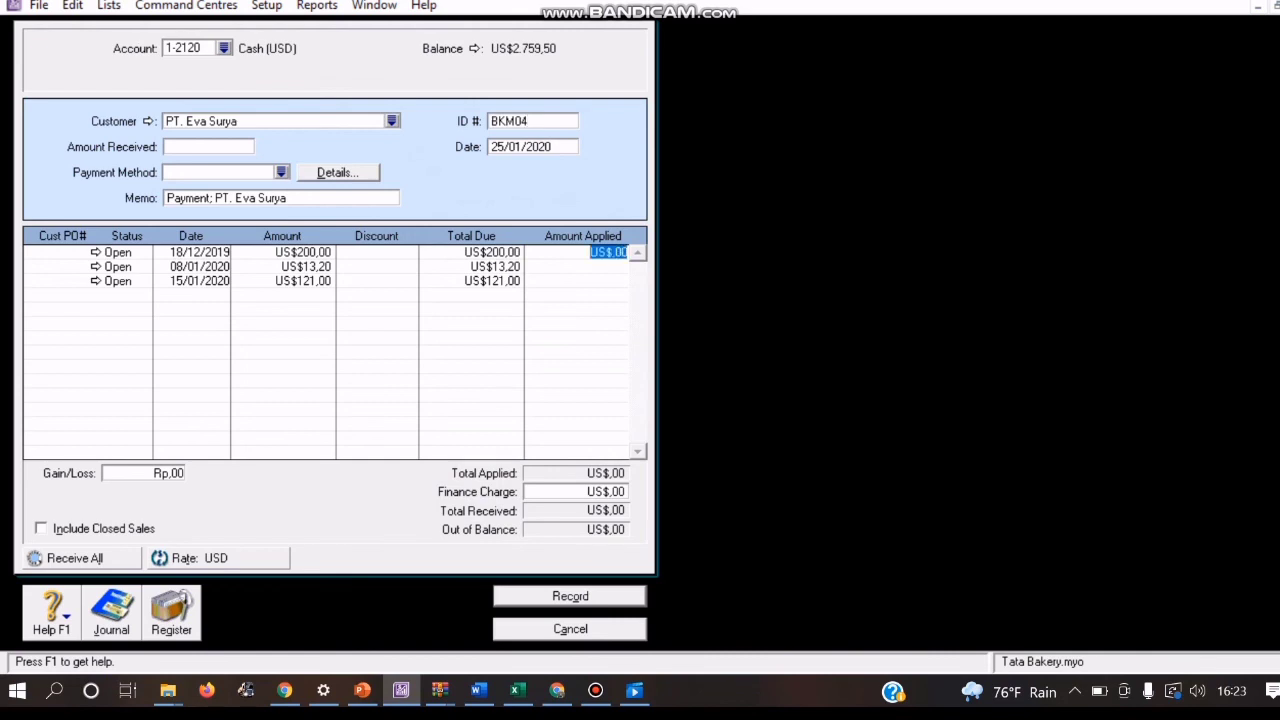
text(200)
key(Tab)
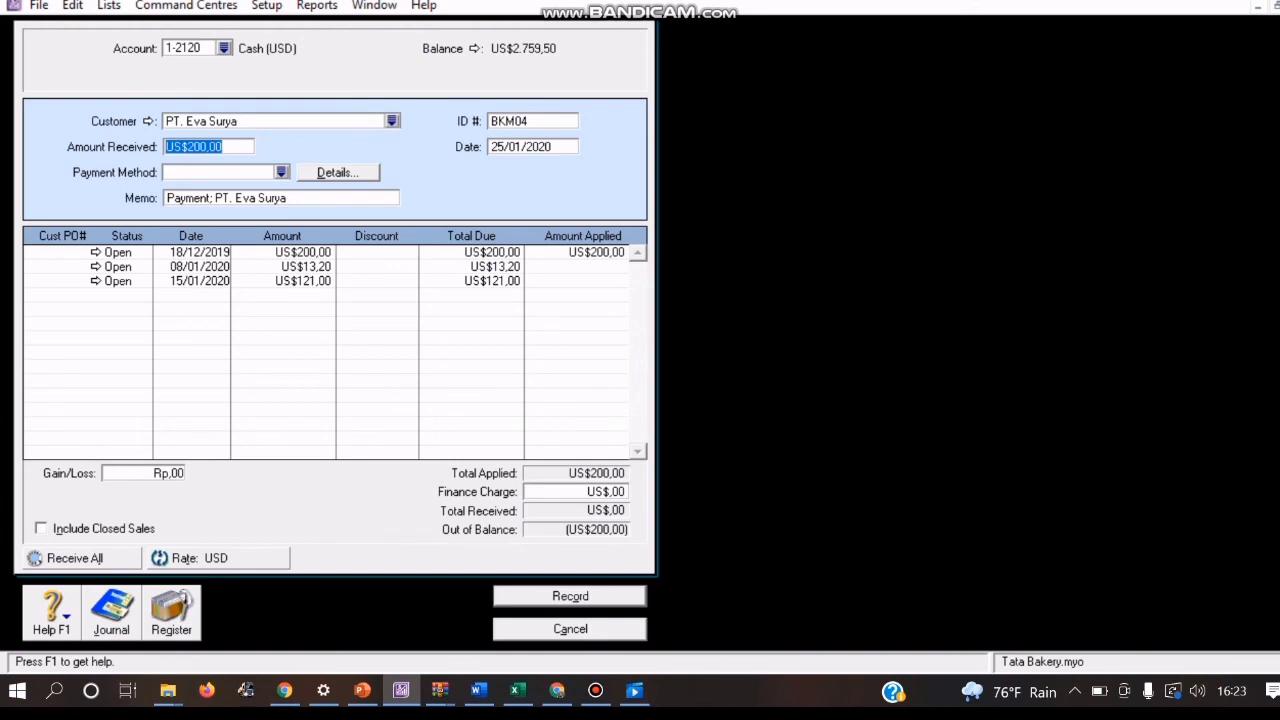
key(Tab)
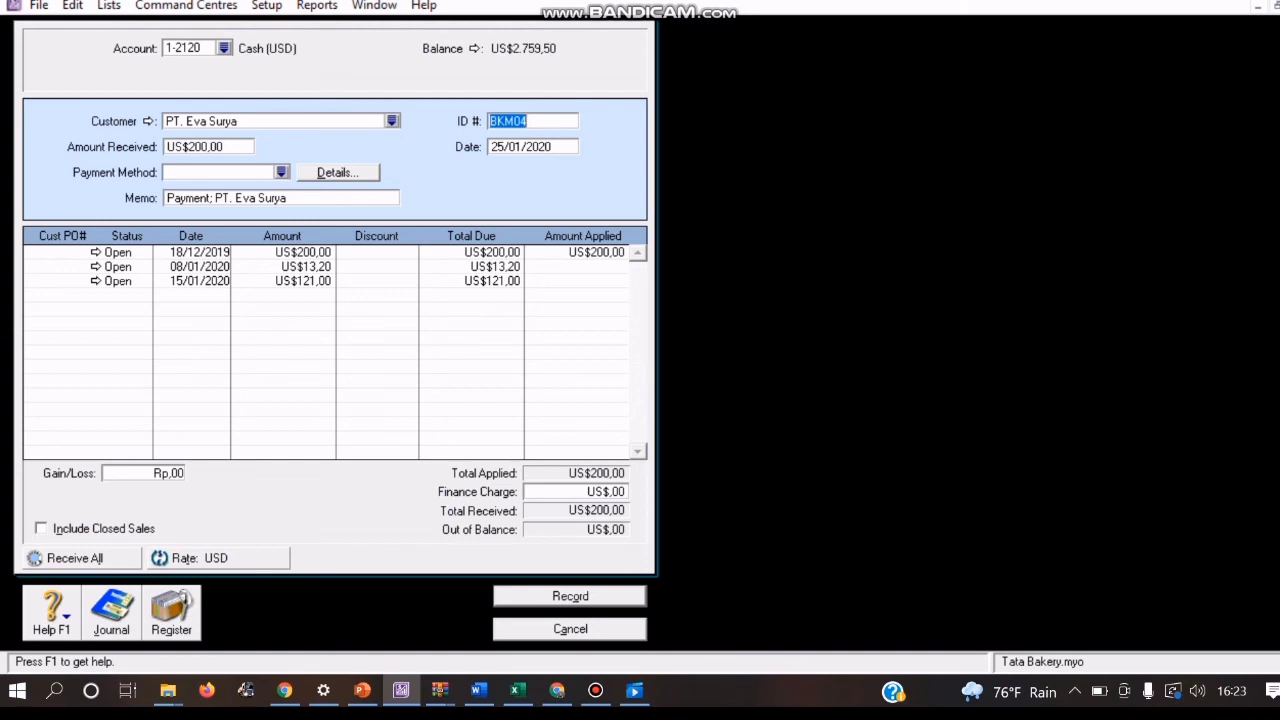
key(ctrl+r)
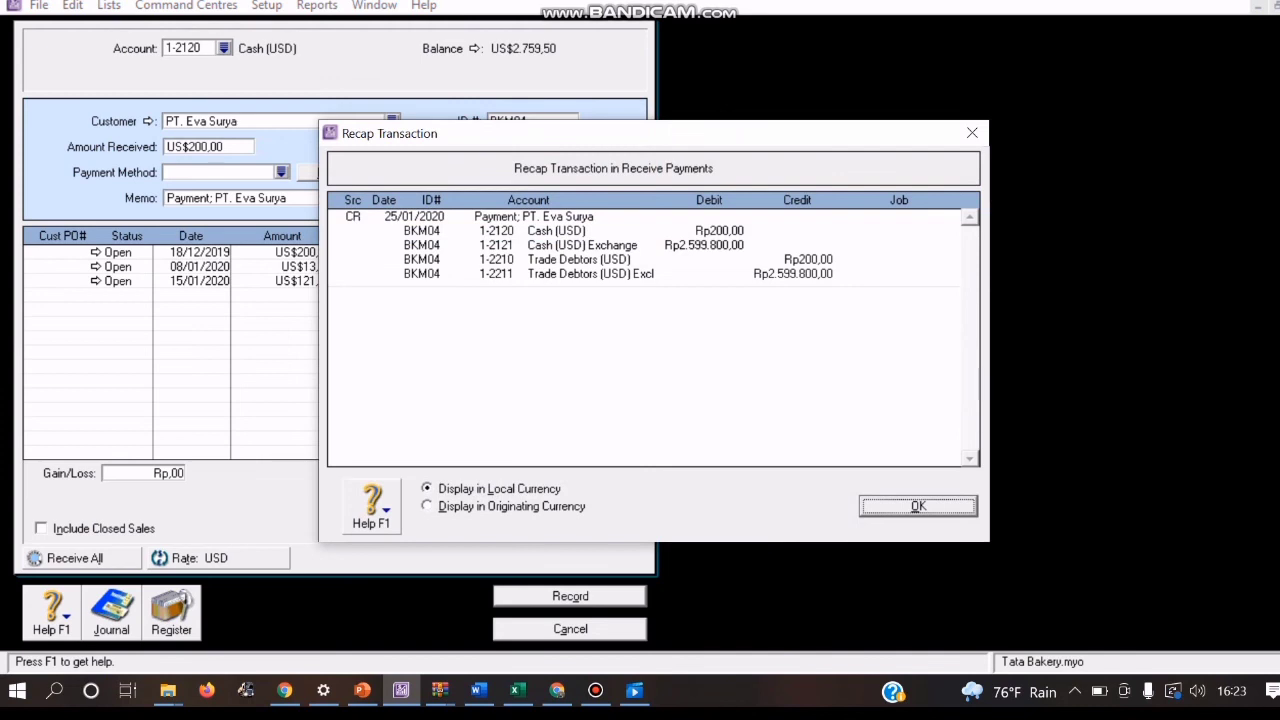
key(Return)
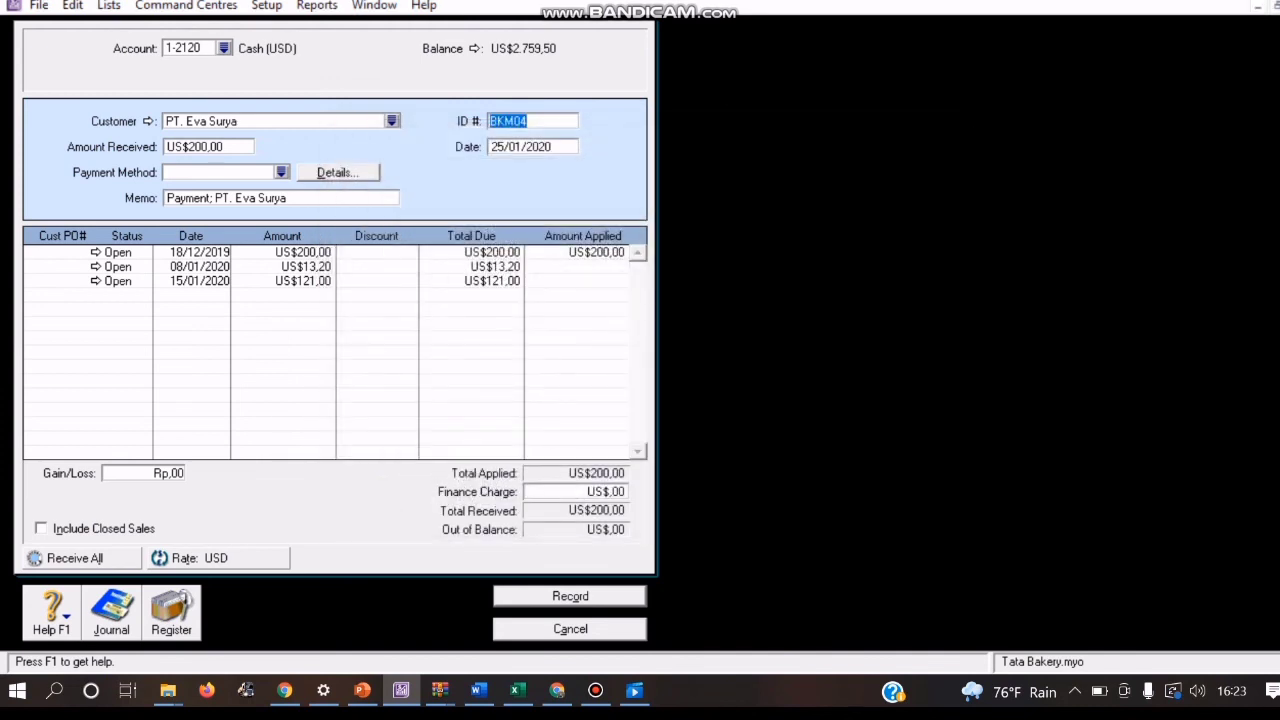